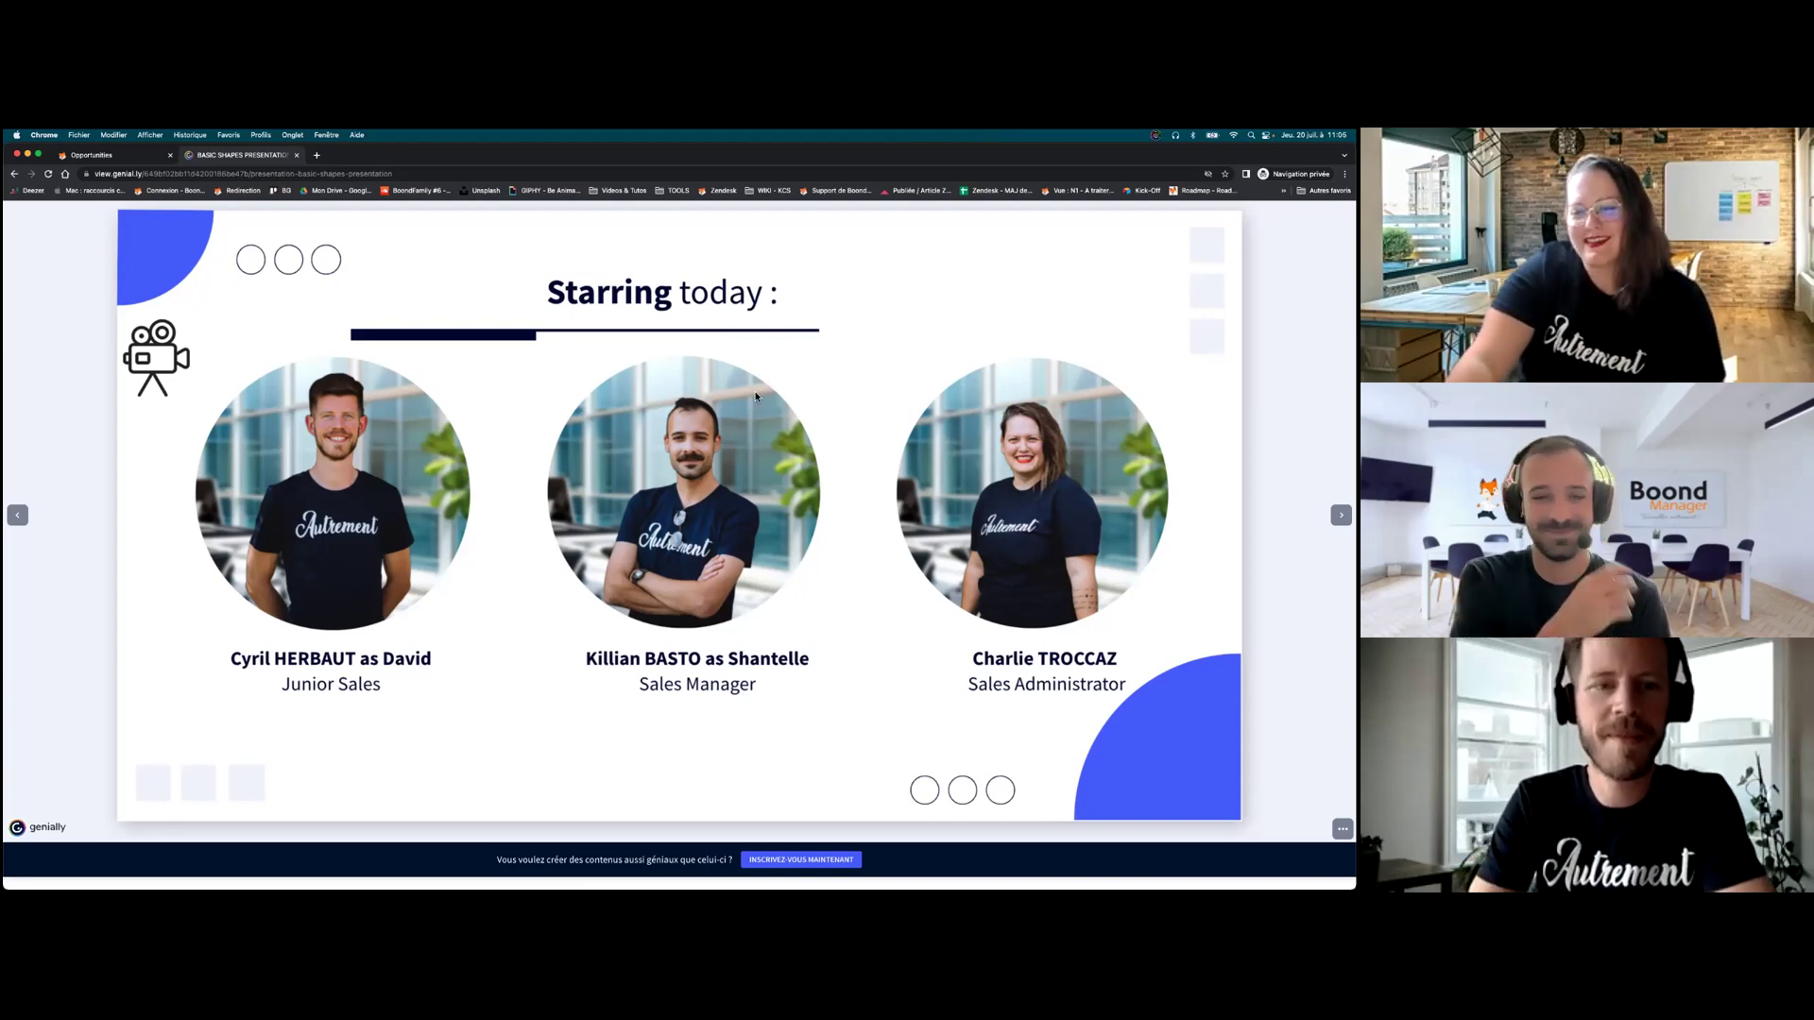
{"action": "left_click", "coordinate": [1341, 514]}
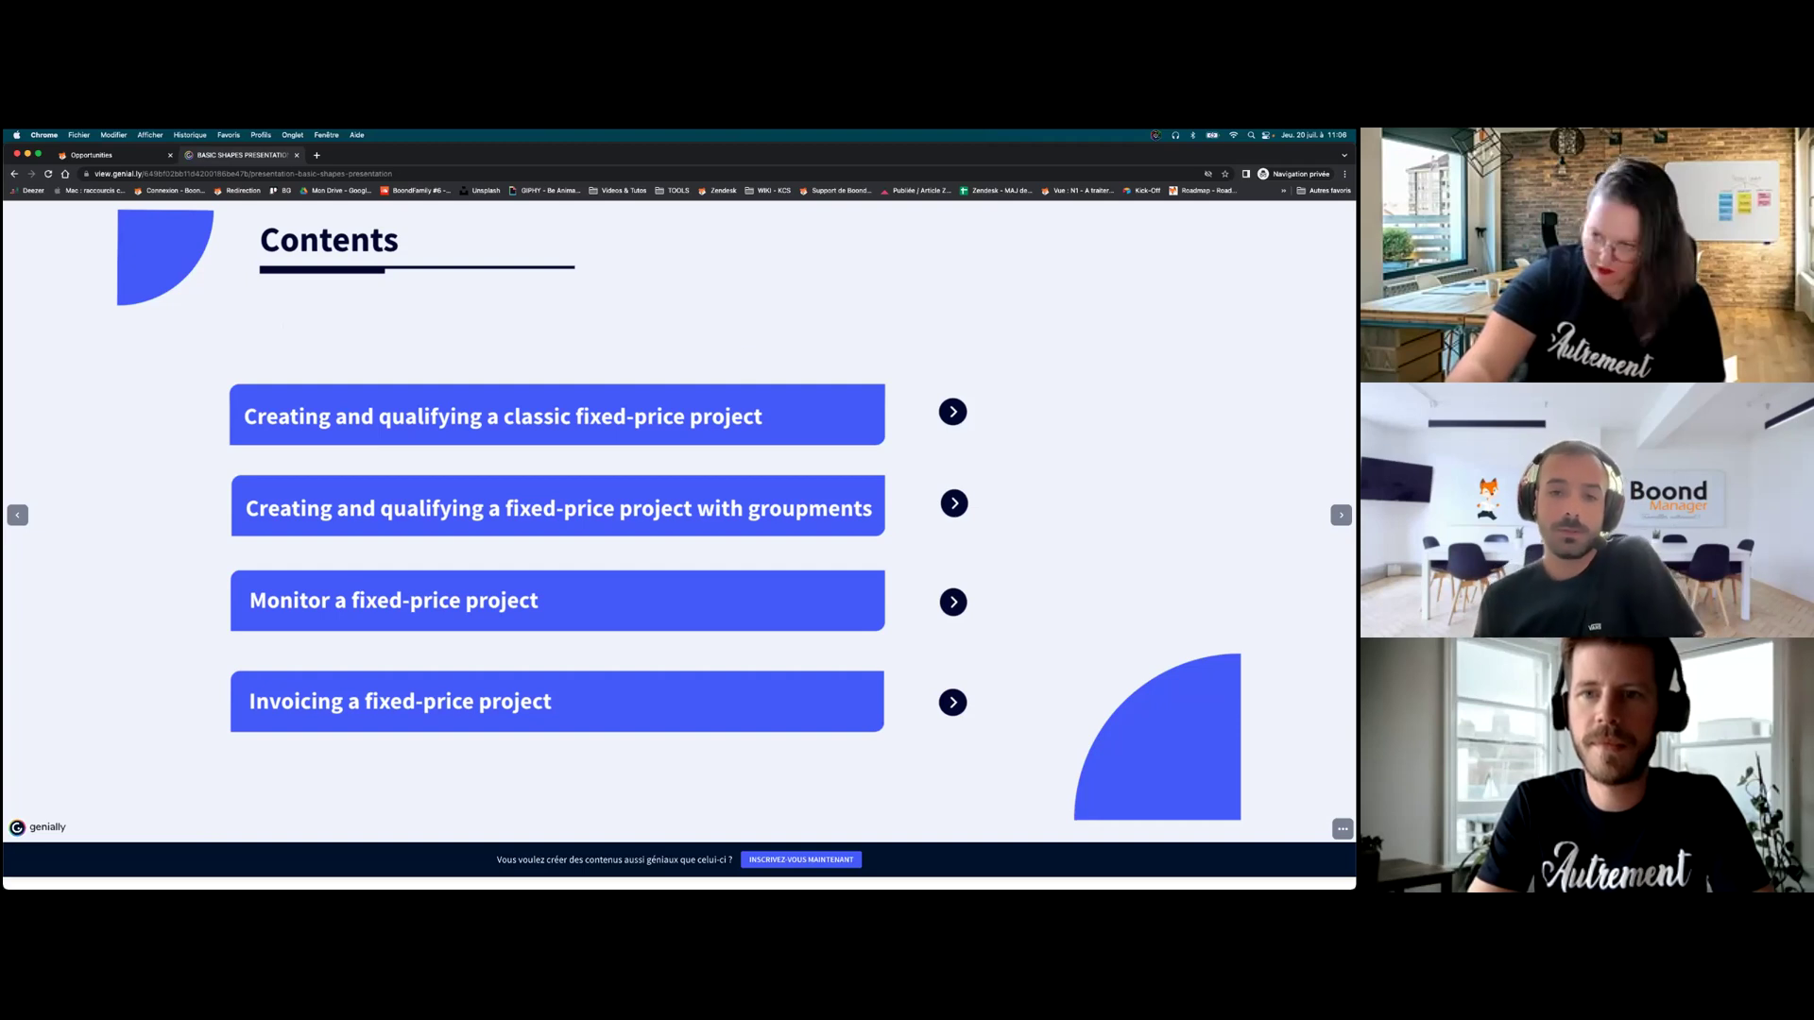
{"action": "left_click", "coordinate": [1341, 515]}
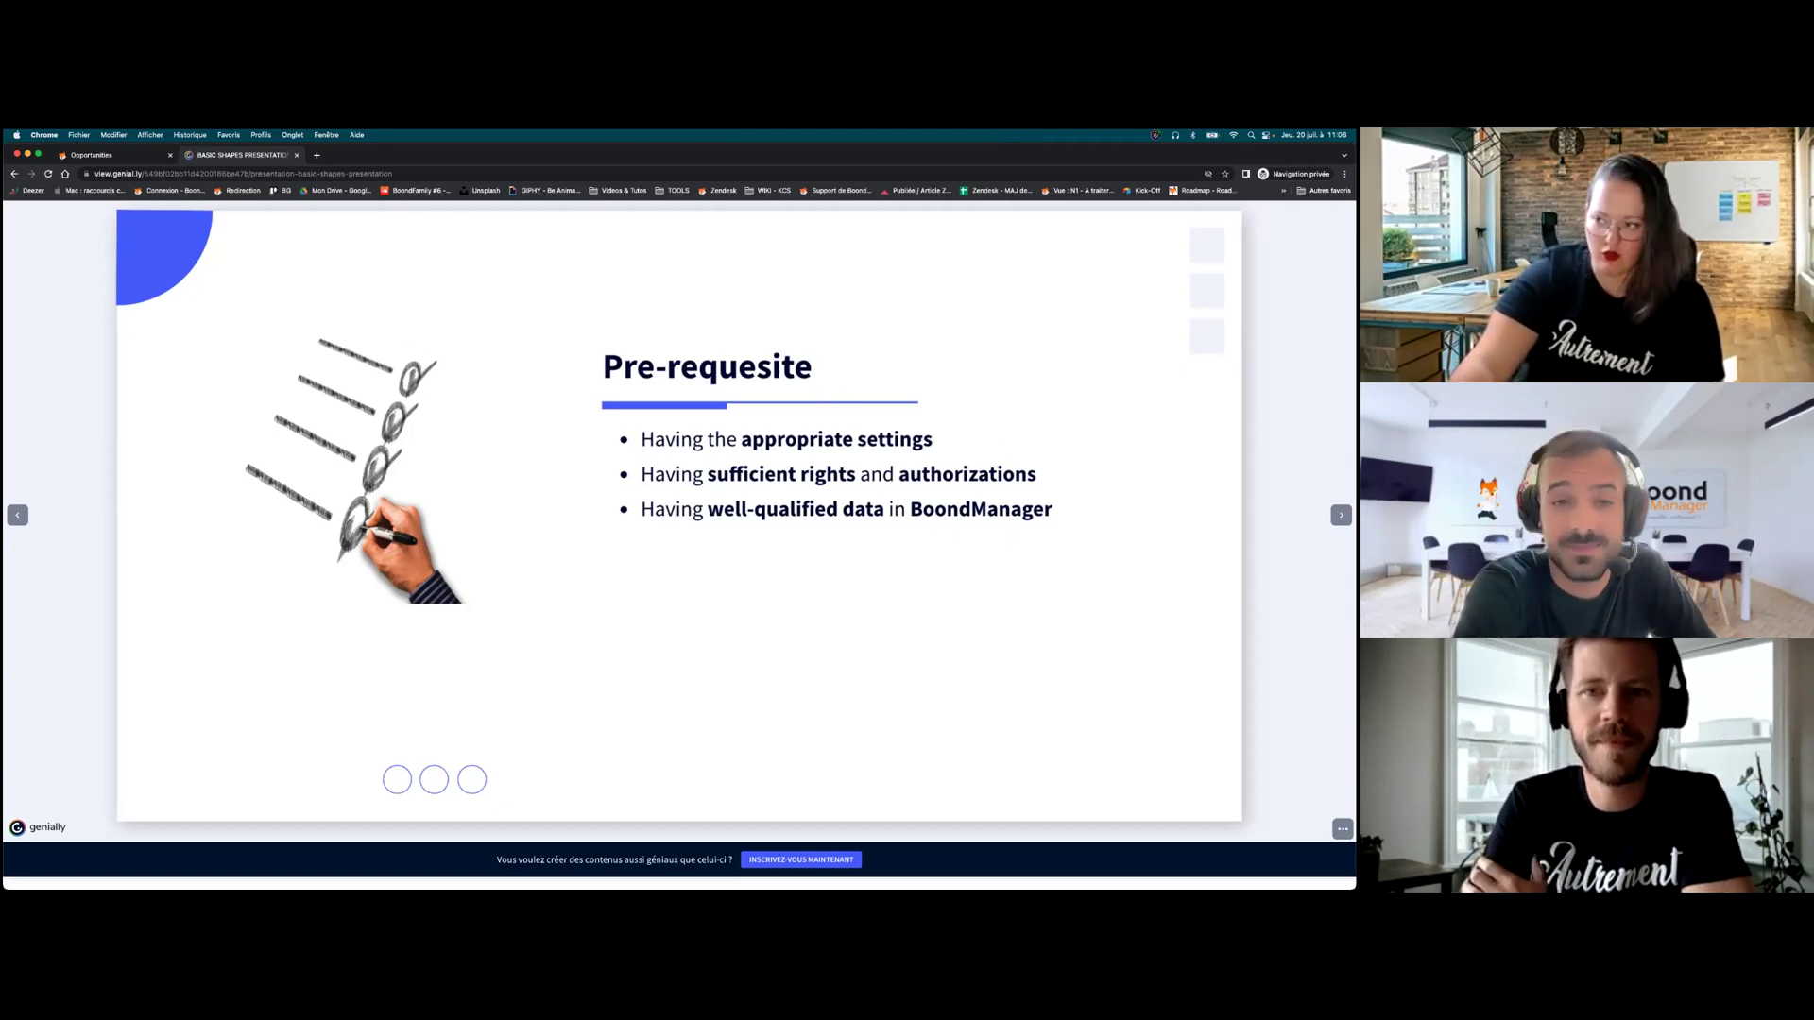
{"action": "left_click", "coordinate": [1341, 515]}
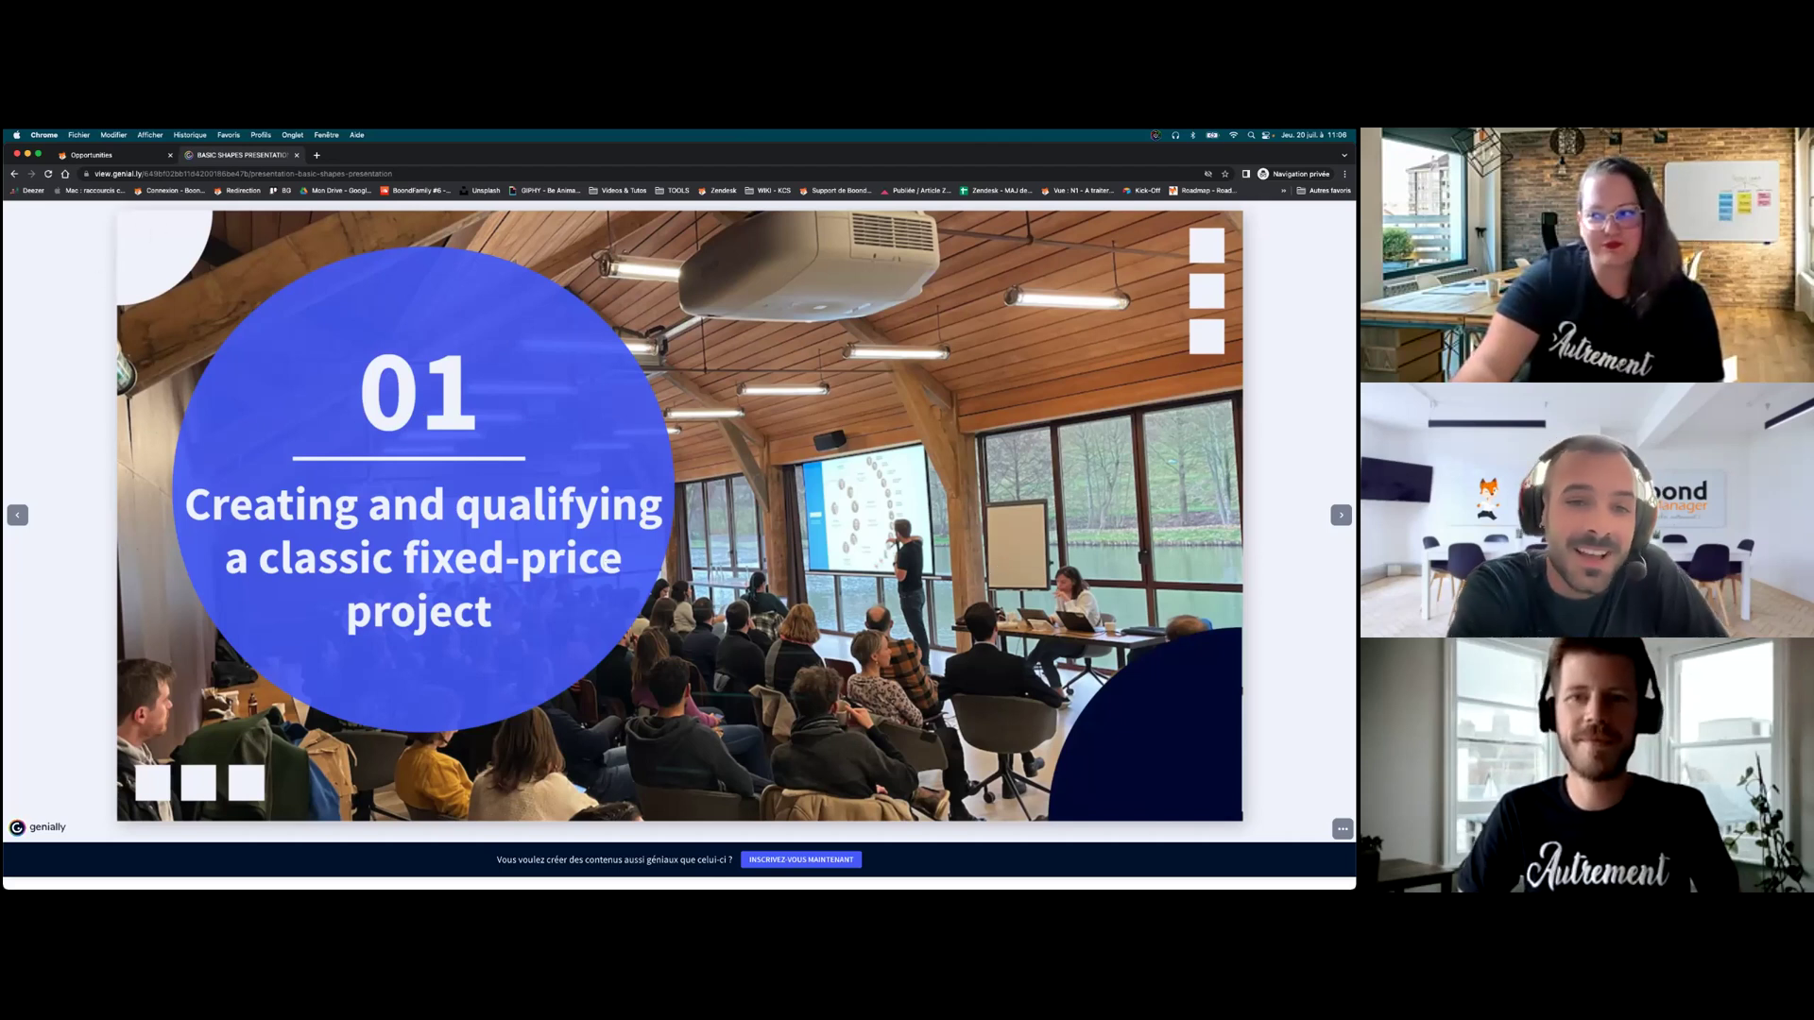
{"action": "left_click", "coordinate": [1340, 515]}
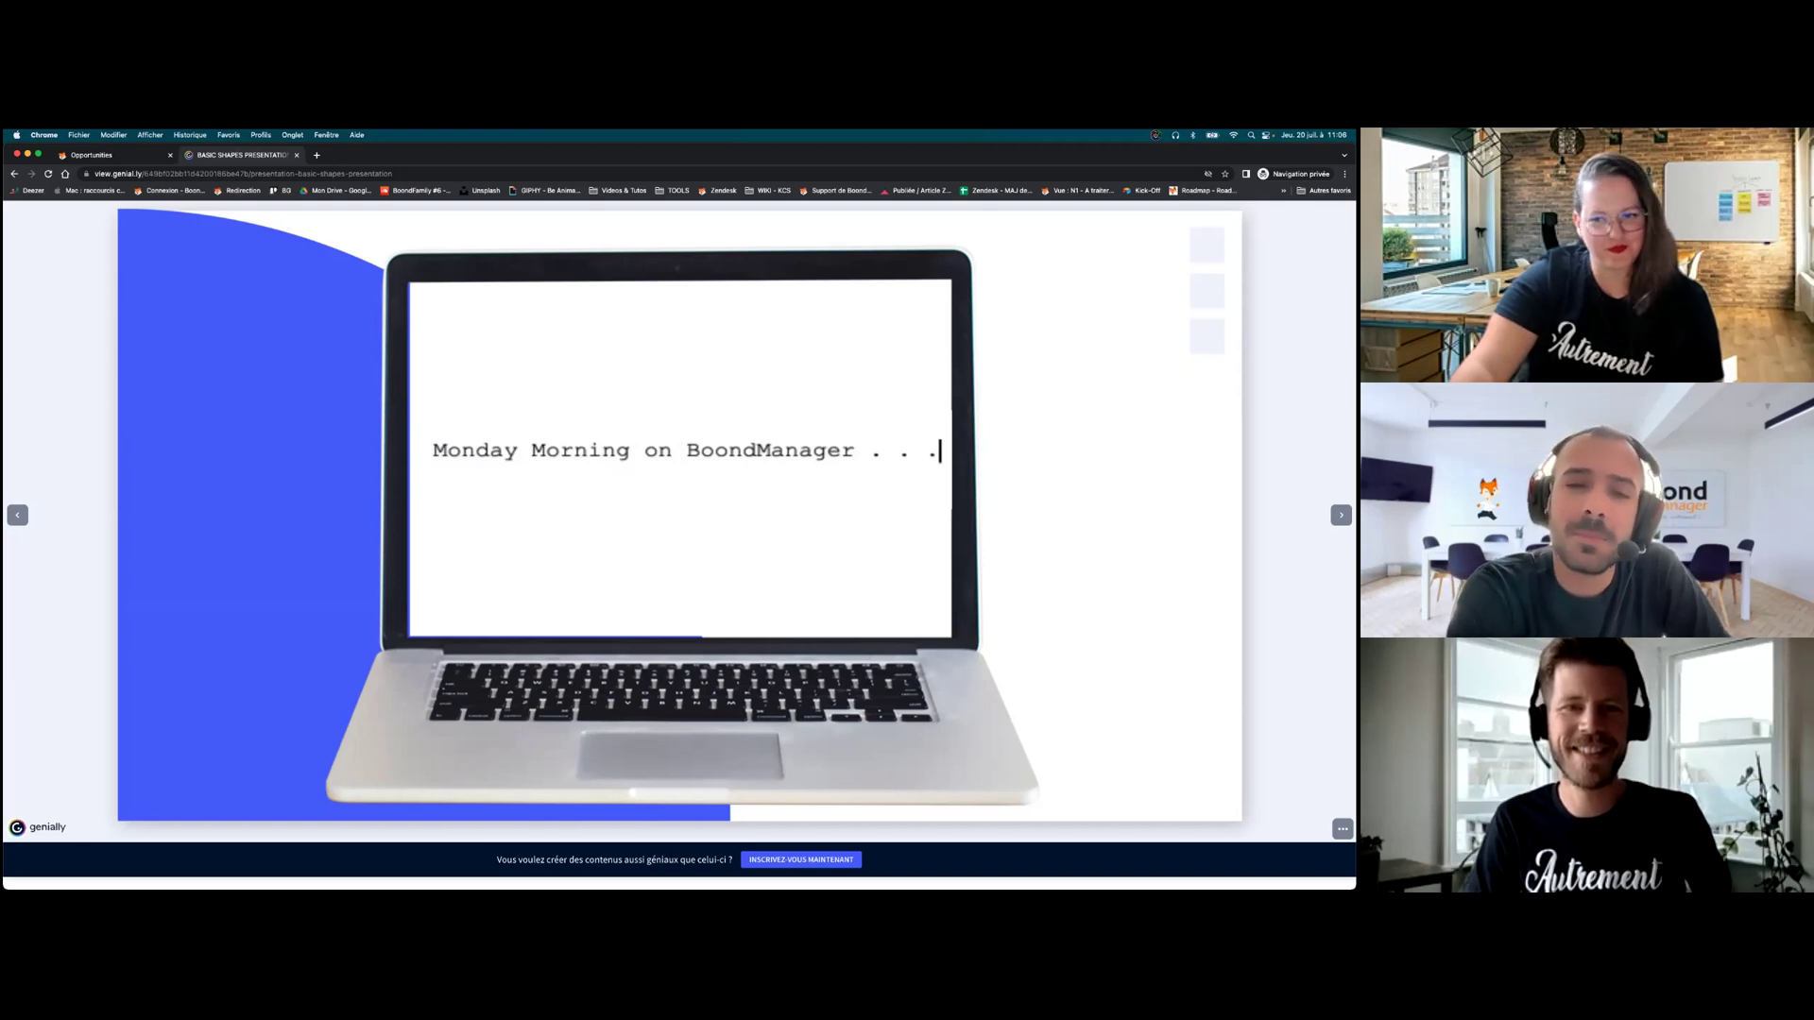
- Switch to BoondManager, open the warm opportunity "Data Base Maintenance & Upgrade" and review its general information
{"action": "left_click", "coordinate": [99, 156]}
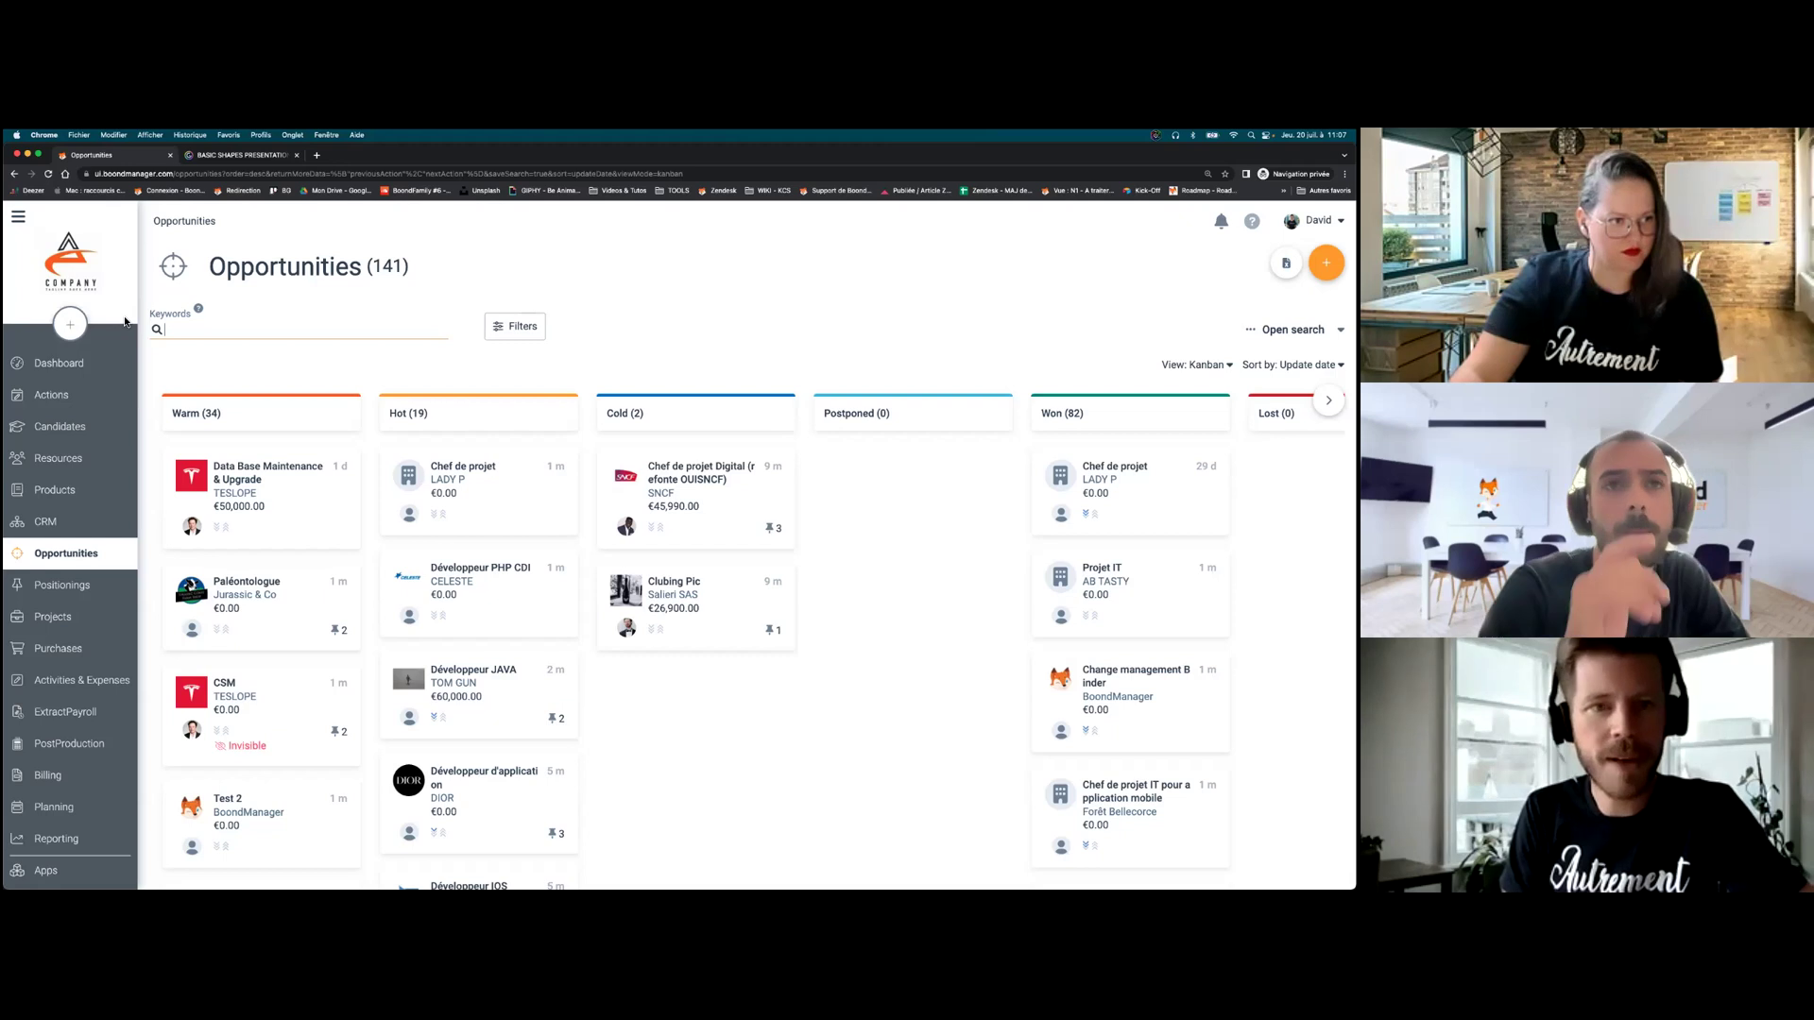
{"action": "left_click", "coordinate": [320, 487]}
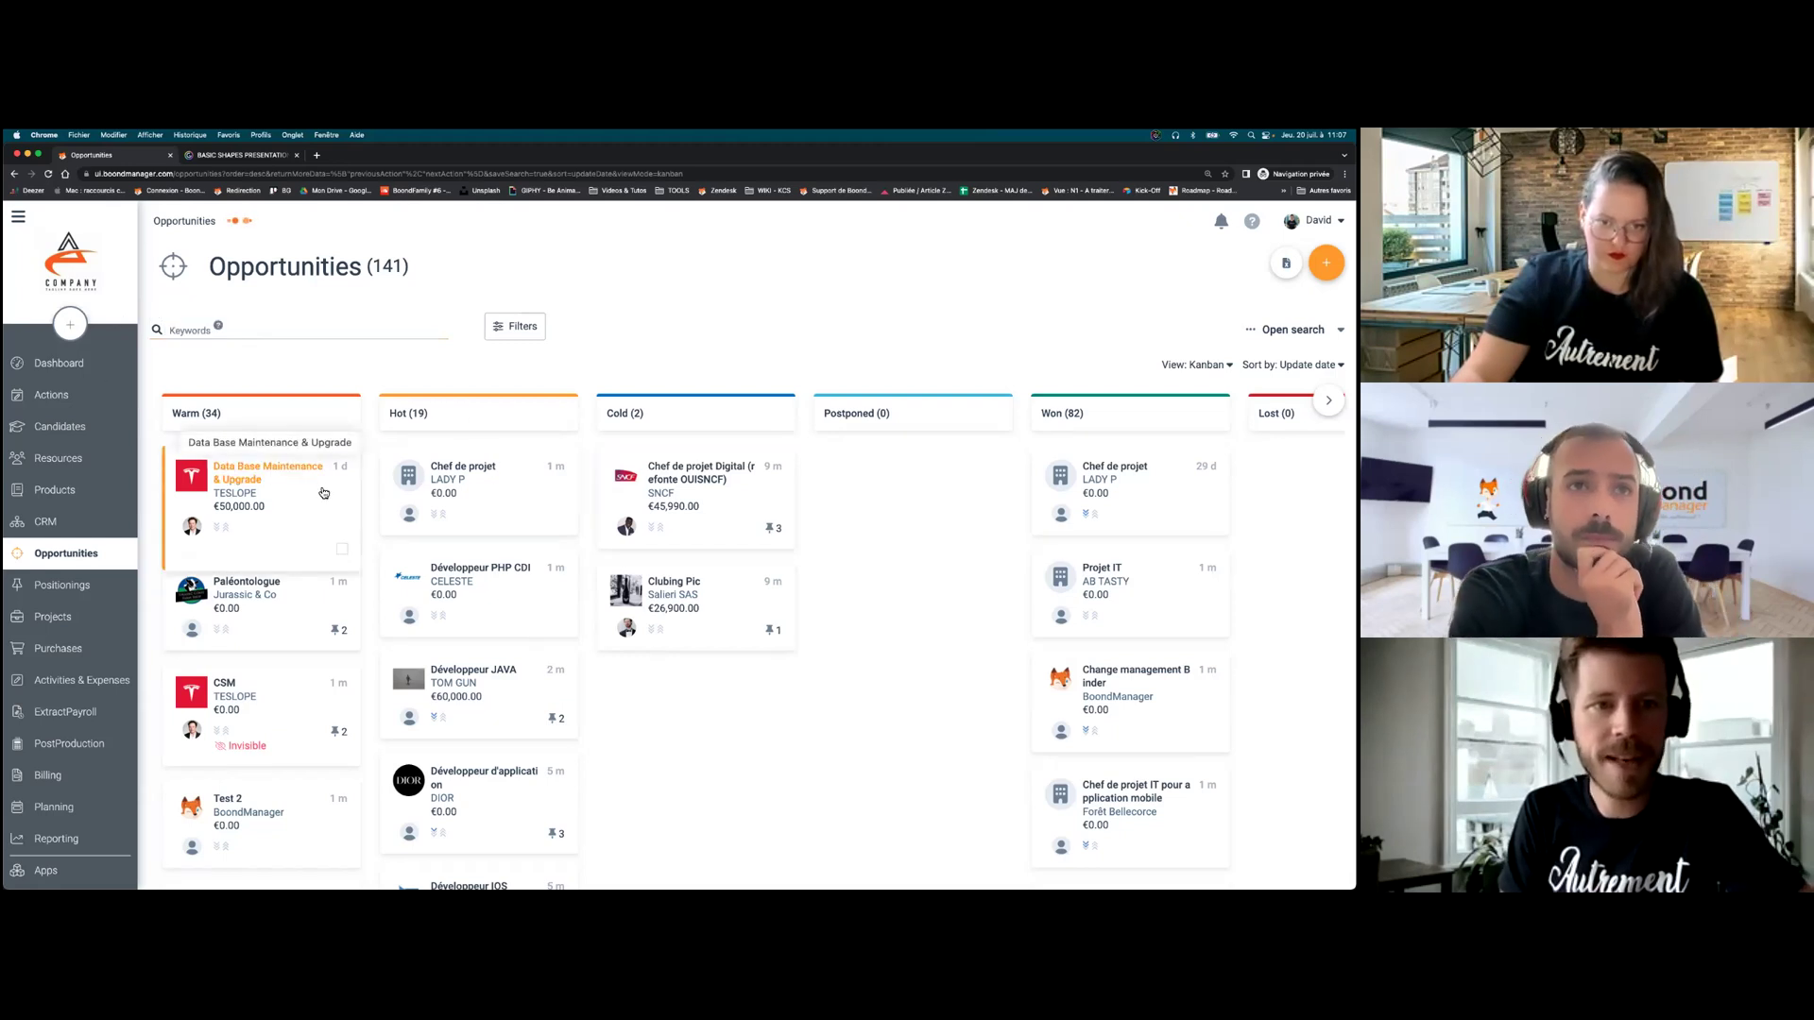
{"action": "scroll", "coordinate": [733, 412], "scroll_direction": "down", "scroll_amount": 1}
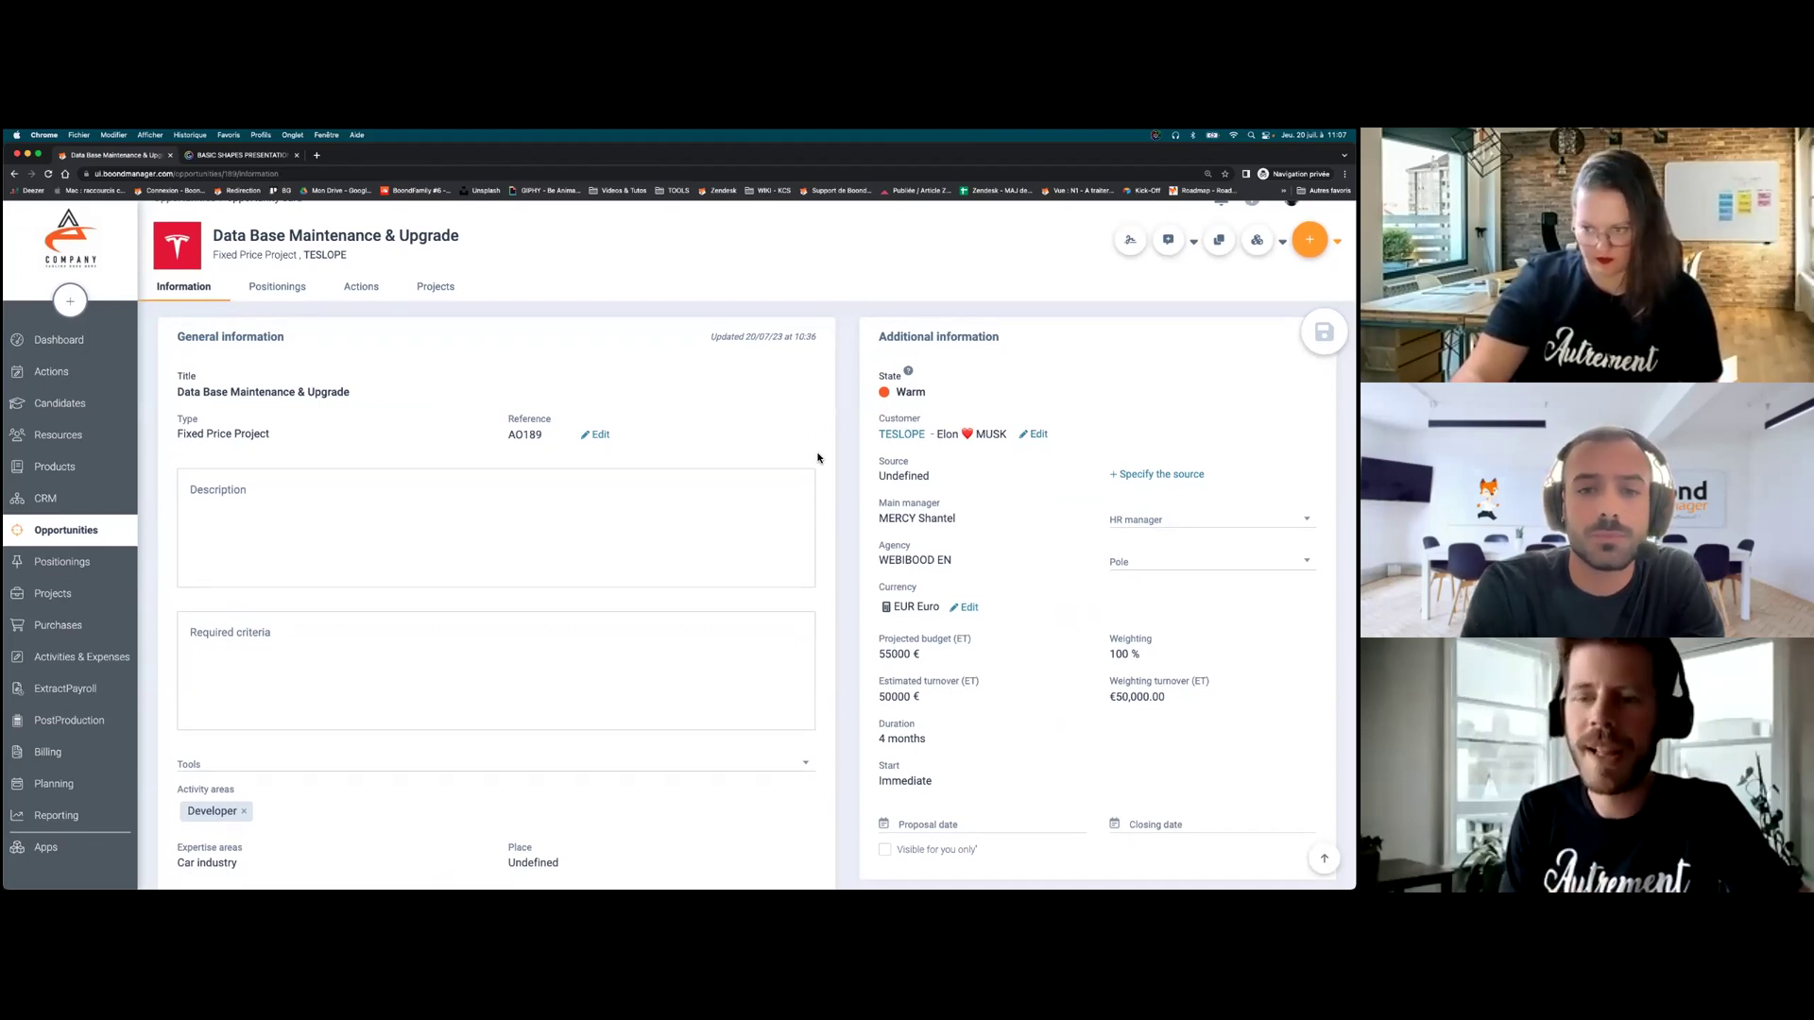
{"action": "scroll", "coordinate": [830, 449], "scroll_direction": "down", "scroll_amount": 1}
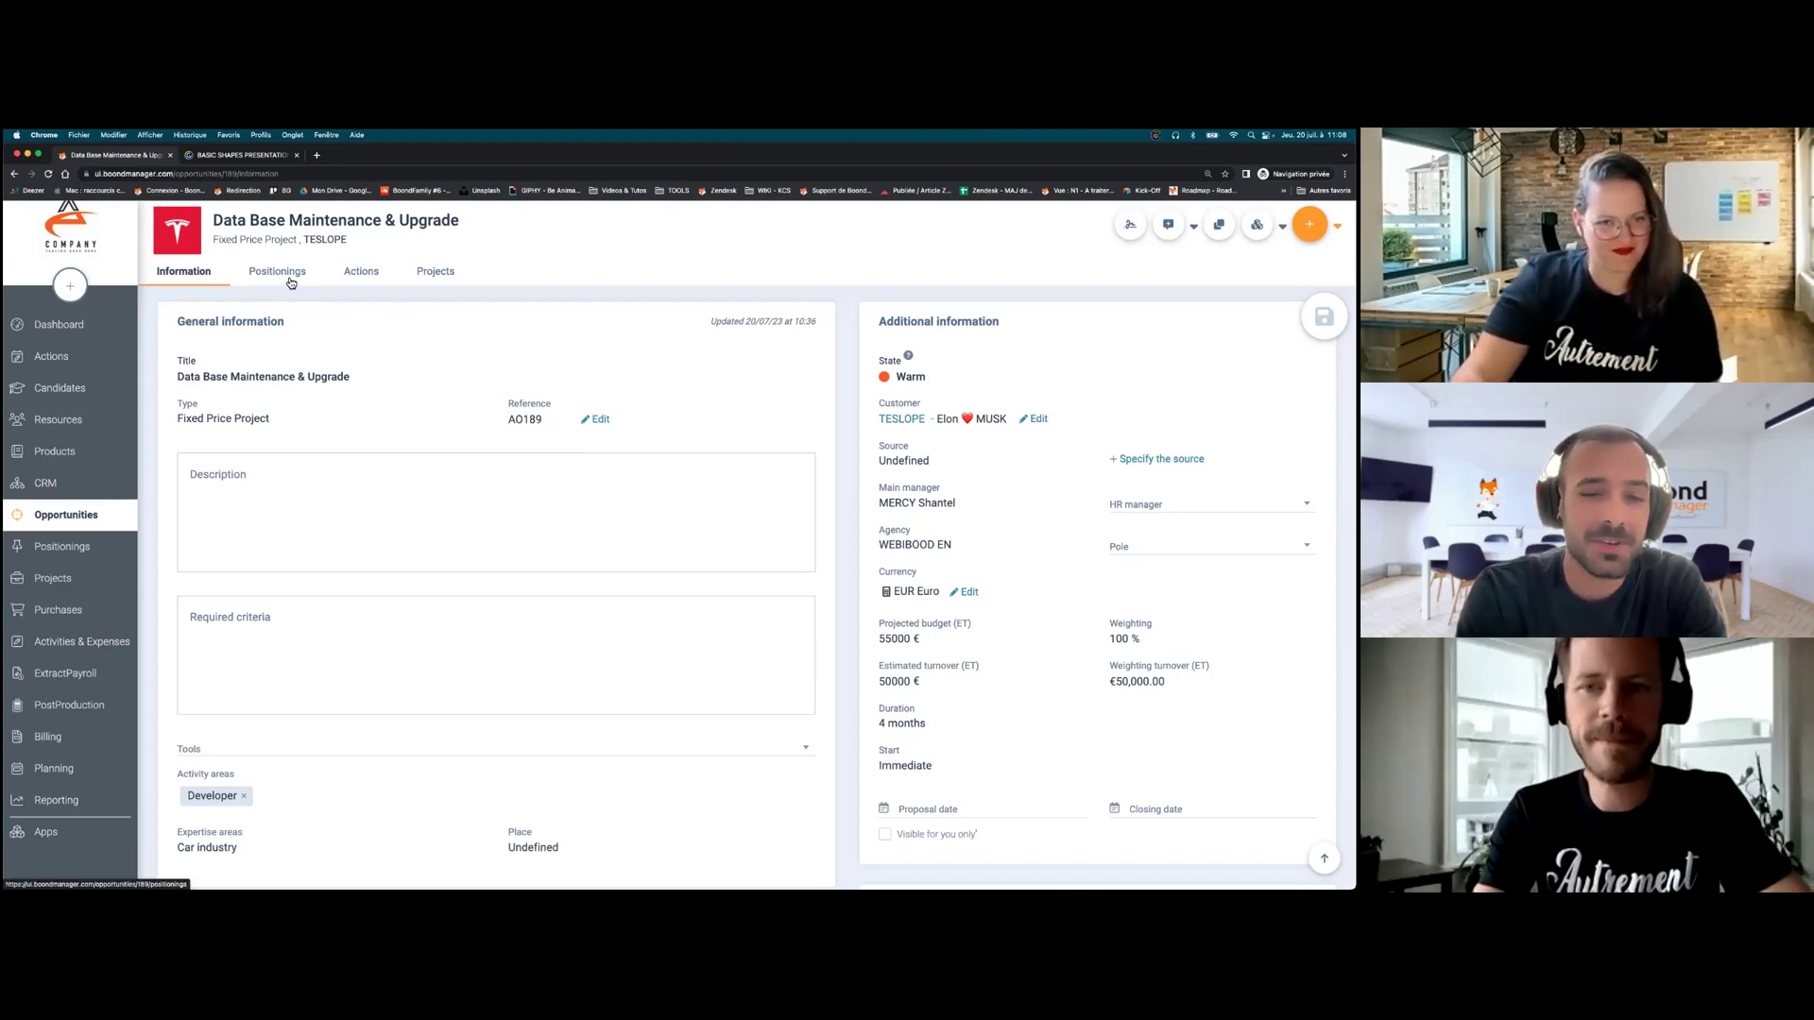
{"action": "scroll", "coordinate": [291, 283], "scroll_direction": "down", "scroll_amount": 1}
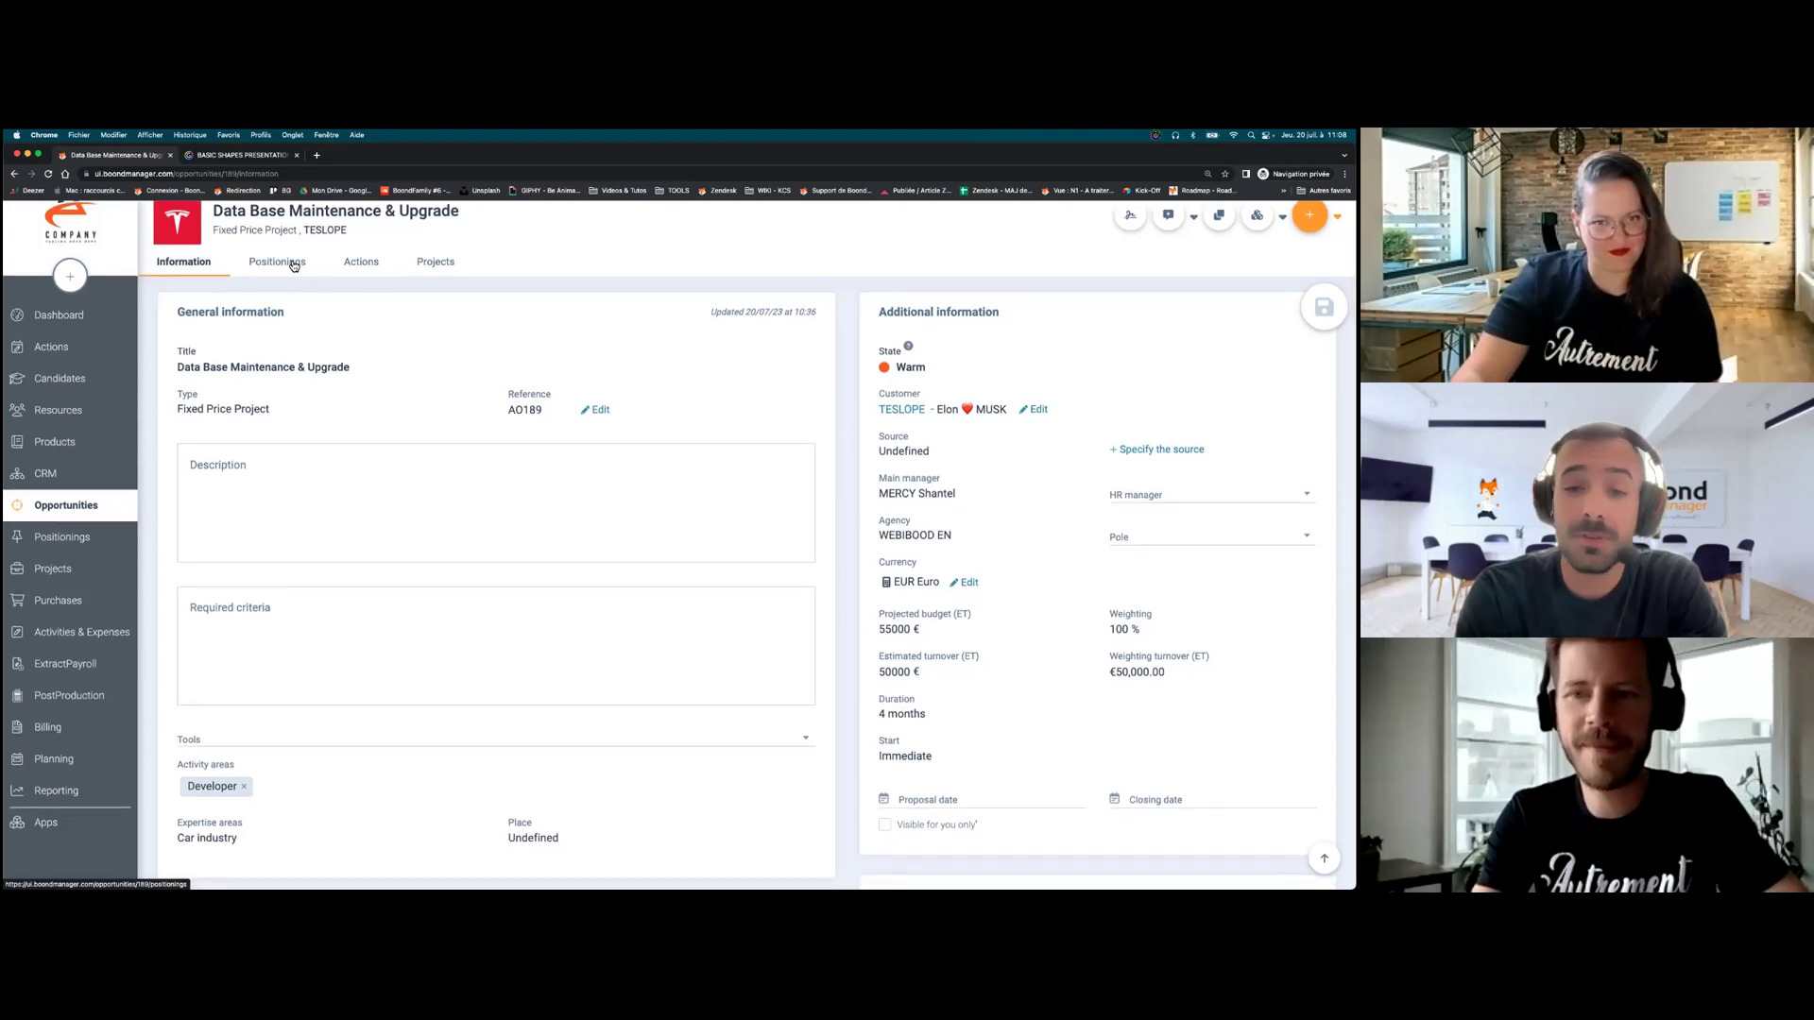
- Review the opportunity's positionings, including the turnover and investment lines of its overall budget
{"action": "left_click", "coordinate": [294, 266]}
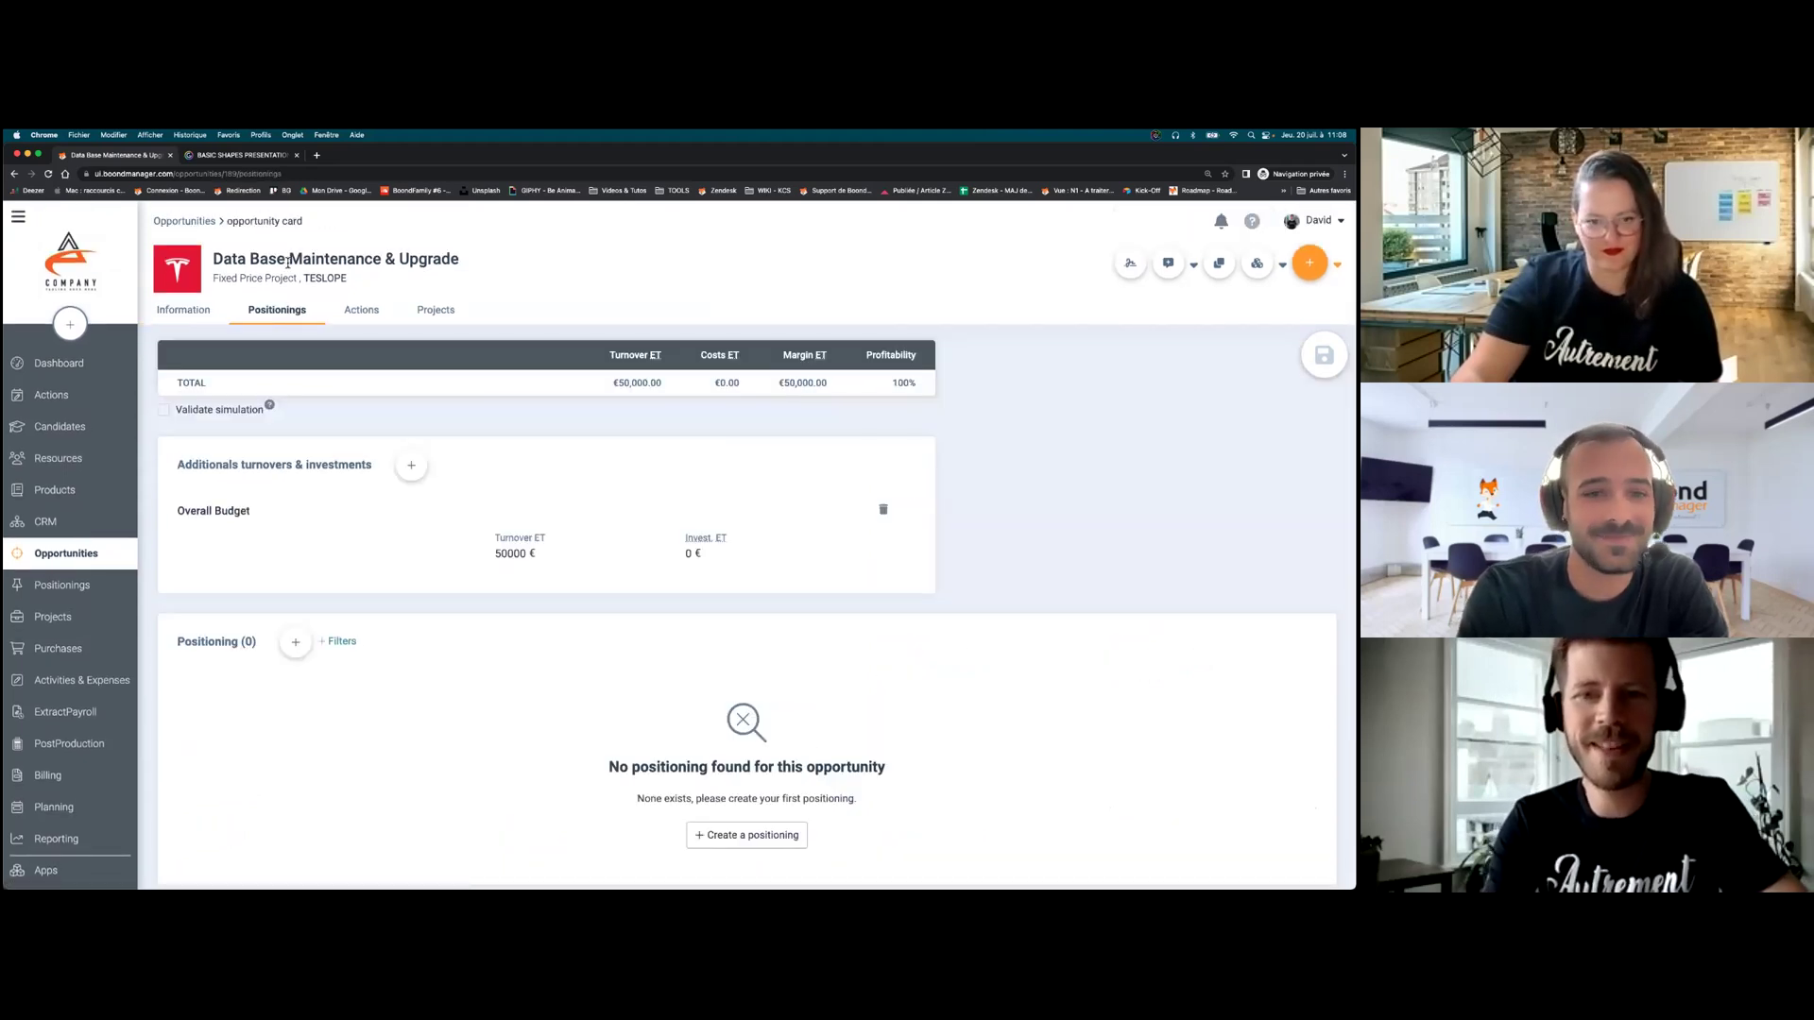
{"action": "scroll", "coordinate": [514, 429], "scroll_direction": "down", "scroll_amount": 1}
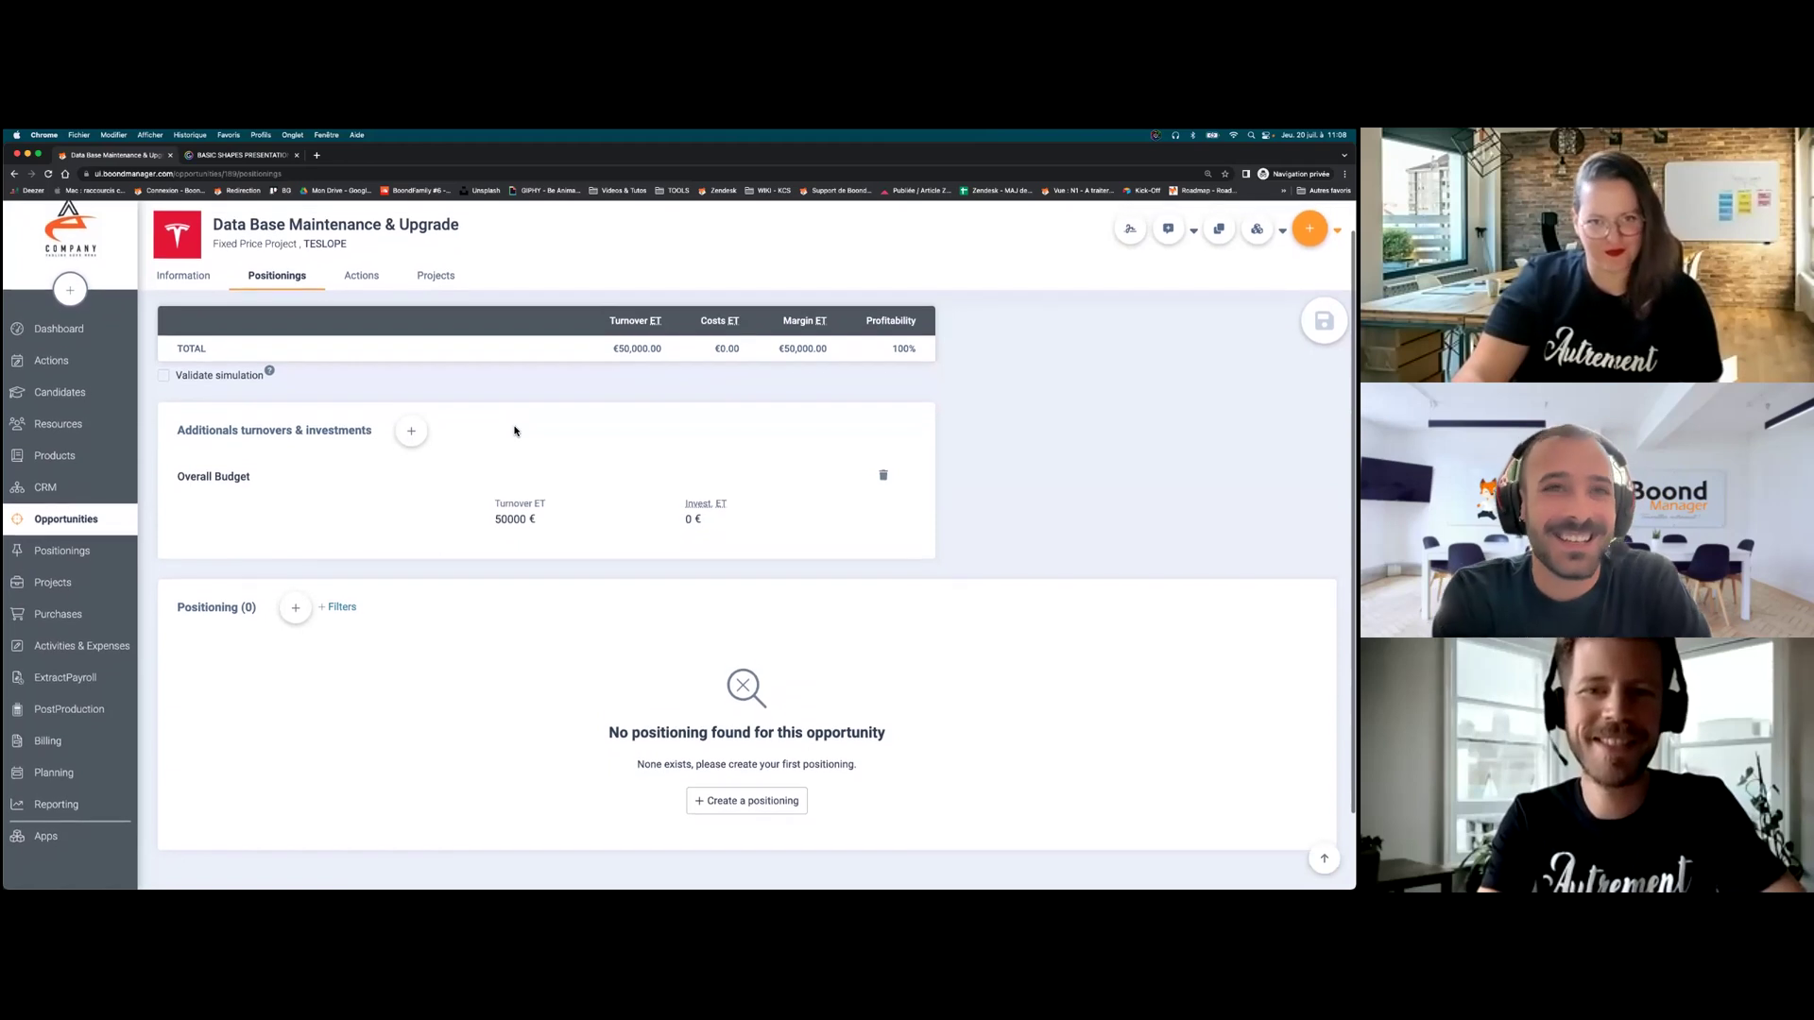
{"action": "scroll", "coordinate": [515, 431], "scroll_direction": "up", "scroll_amount": 1}
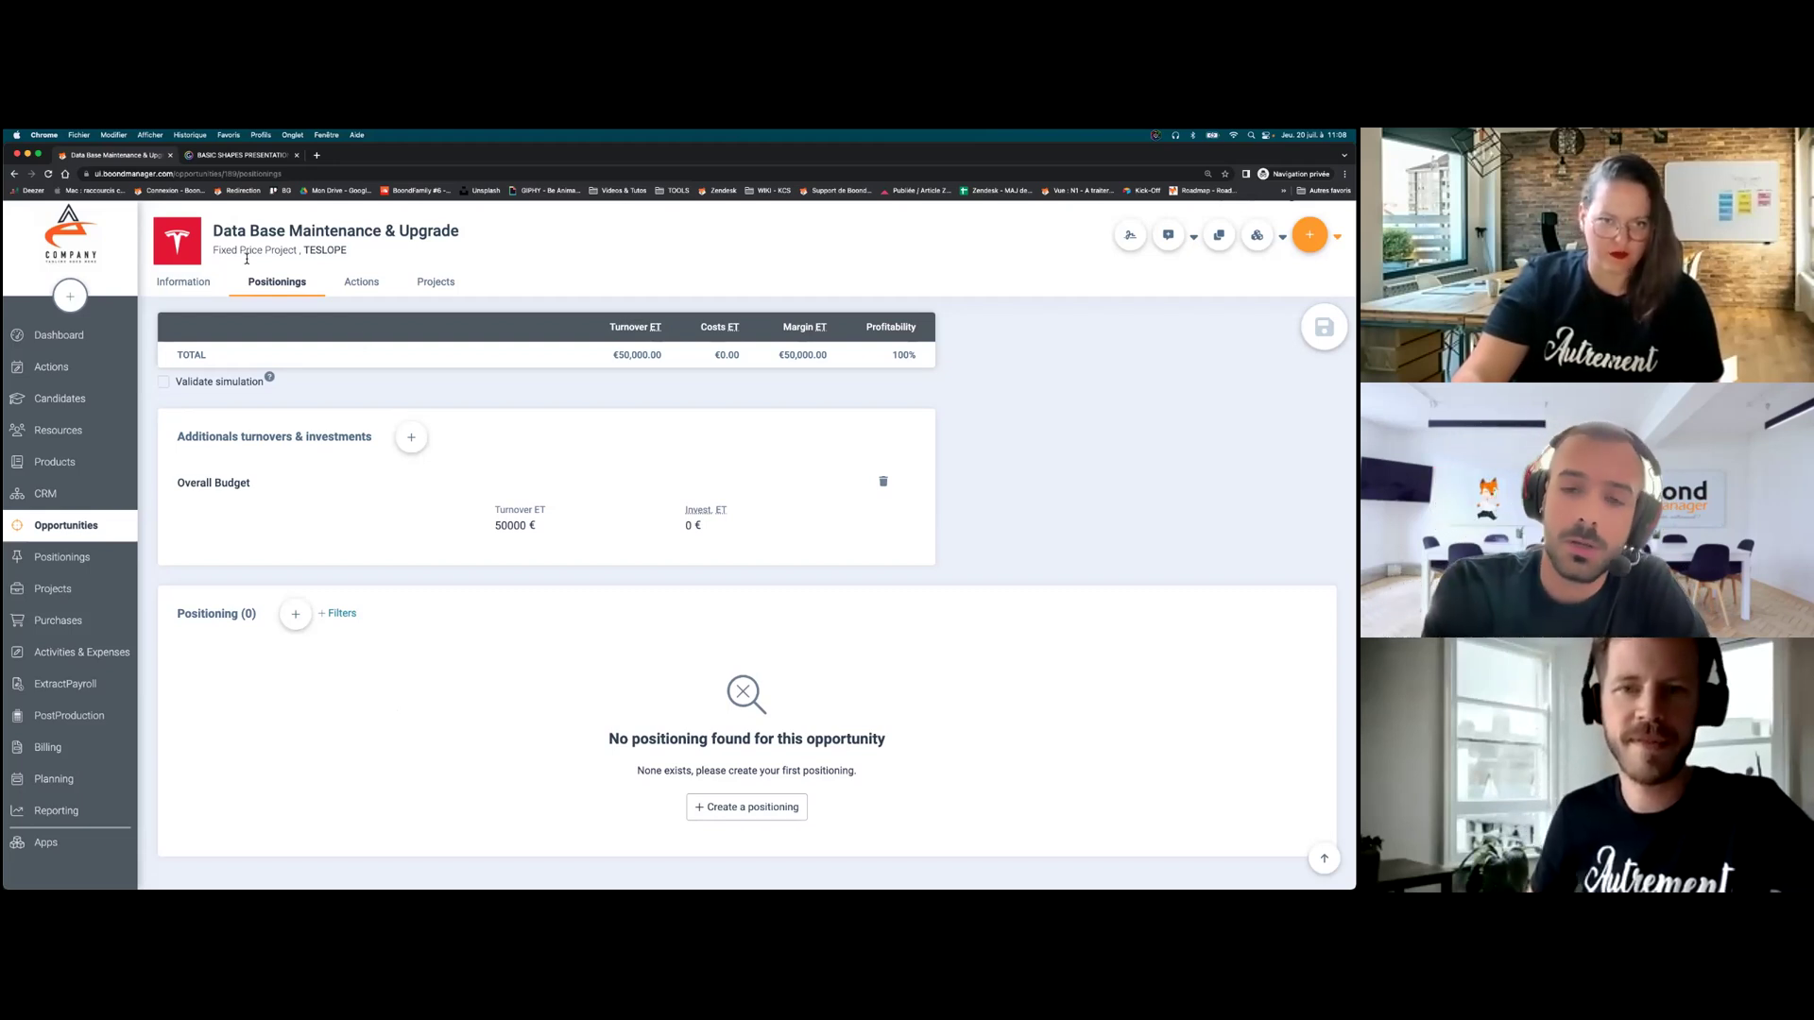
- Mark the opportunity as Won and create a project from it with no positioning selected
{"action": "left_click", "coordinate": [183, 282]}
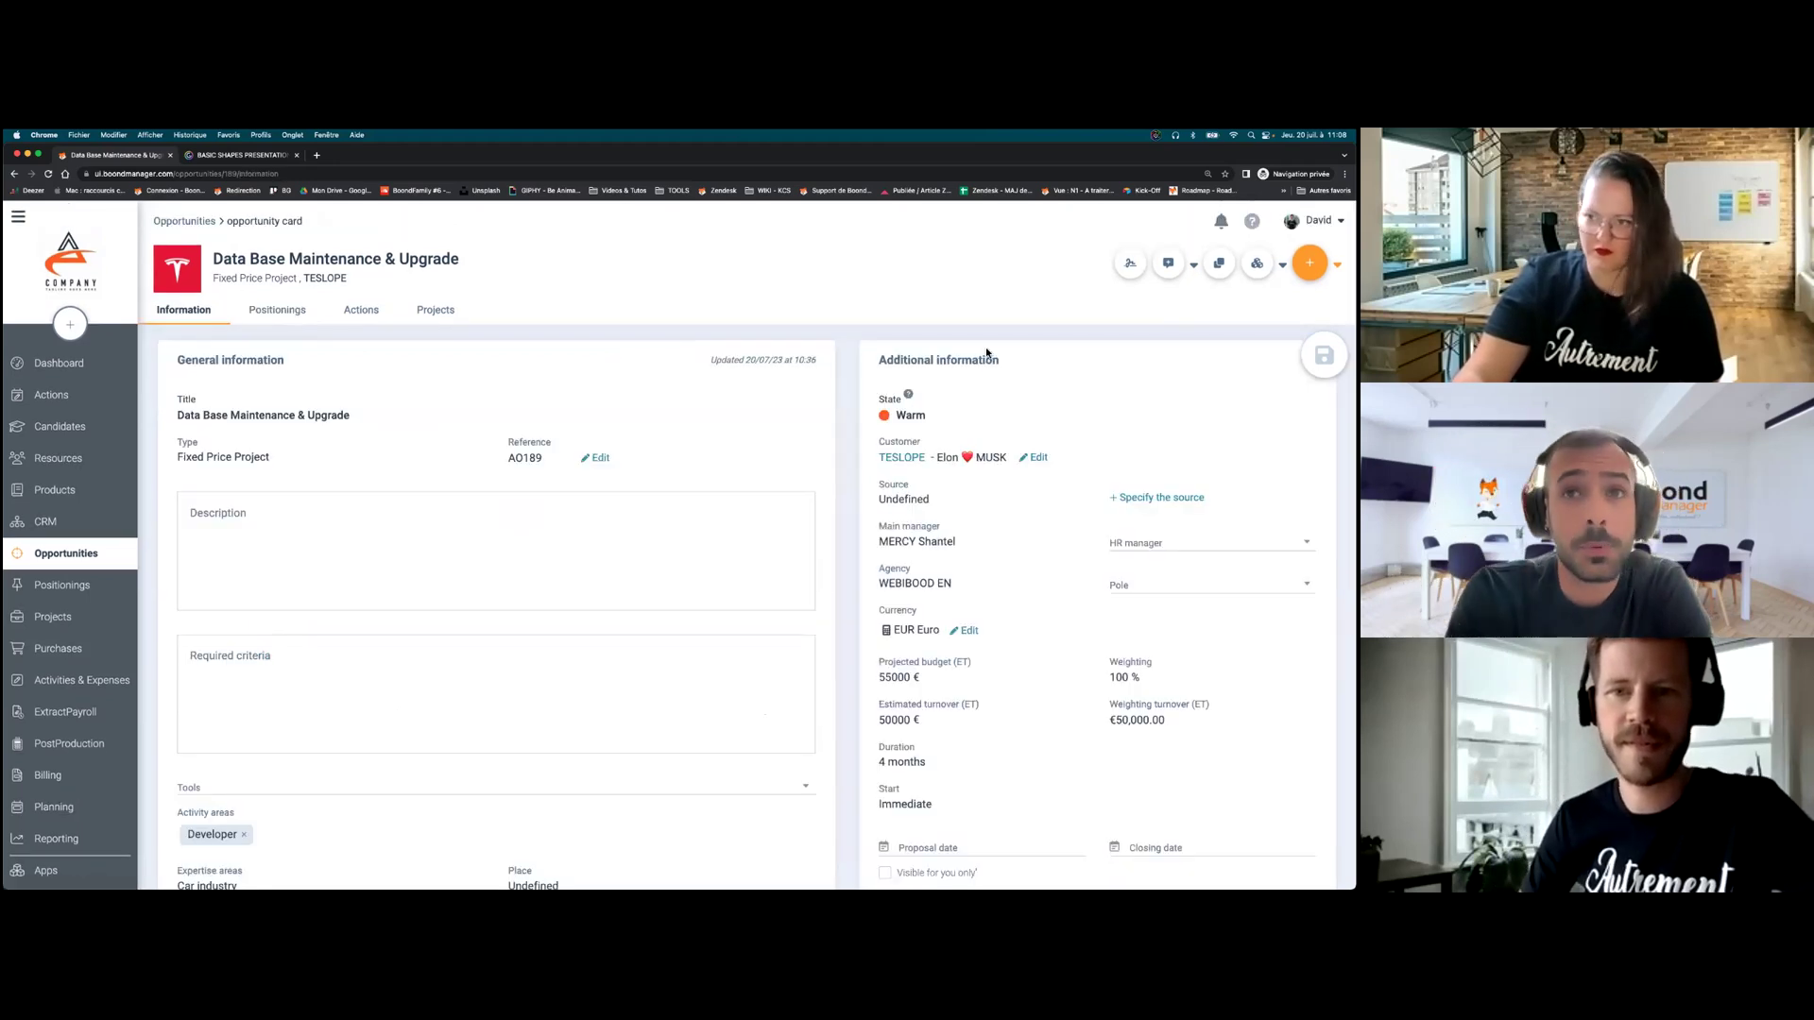
{"action": "left_click", "coordinate": [911, 416]}
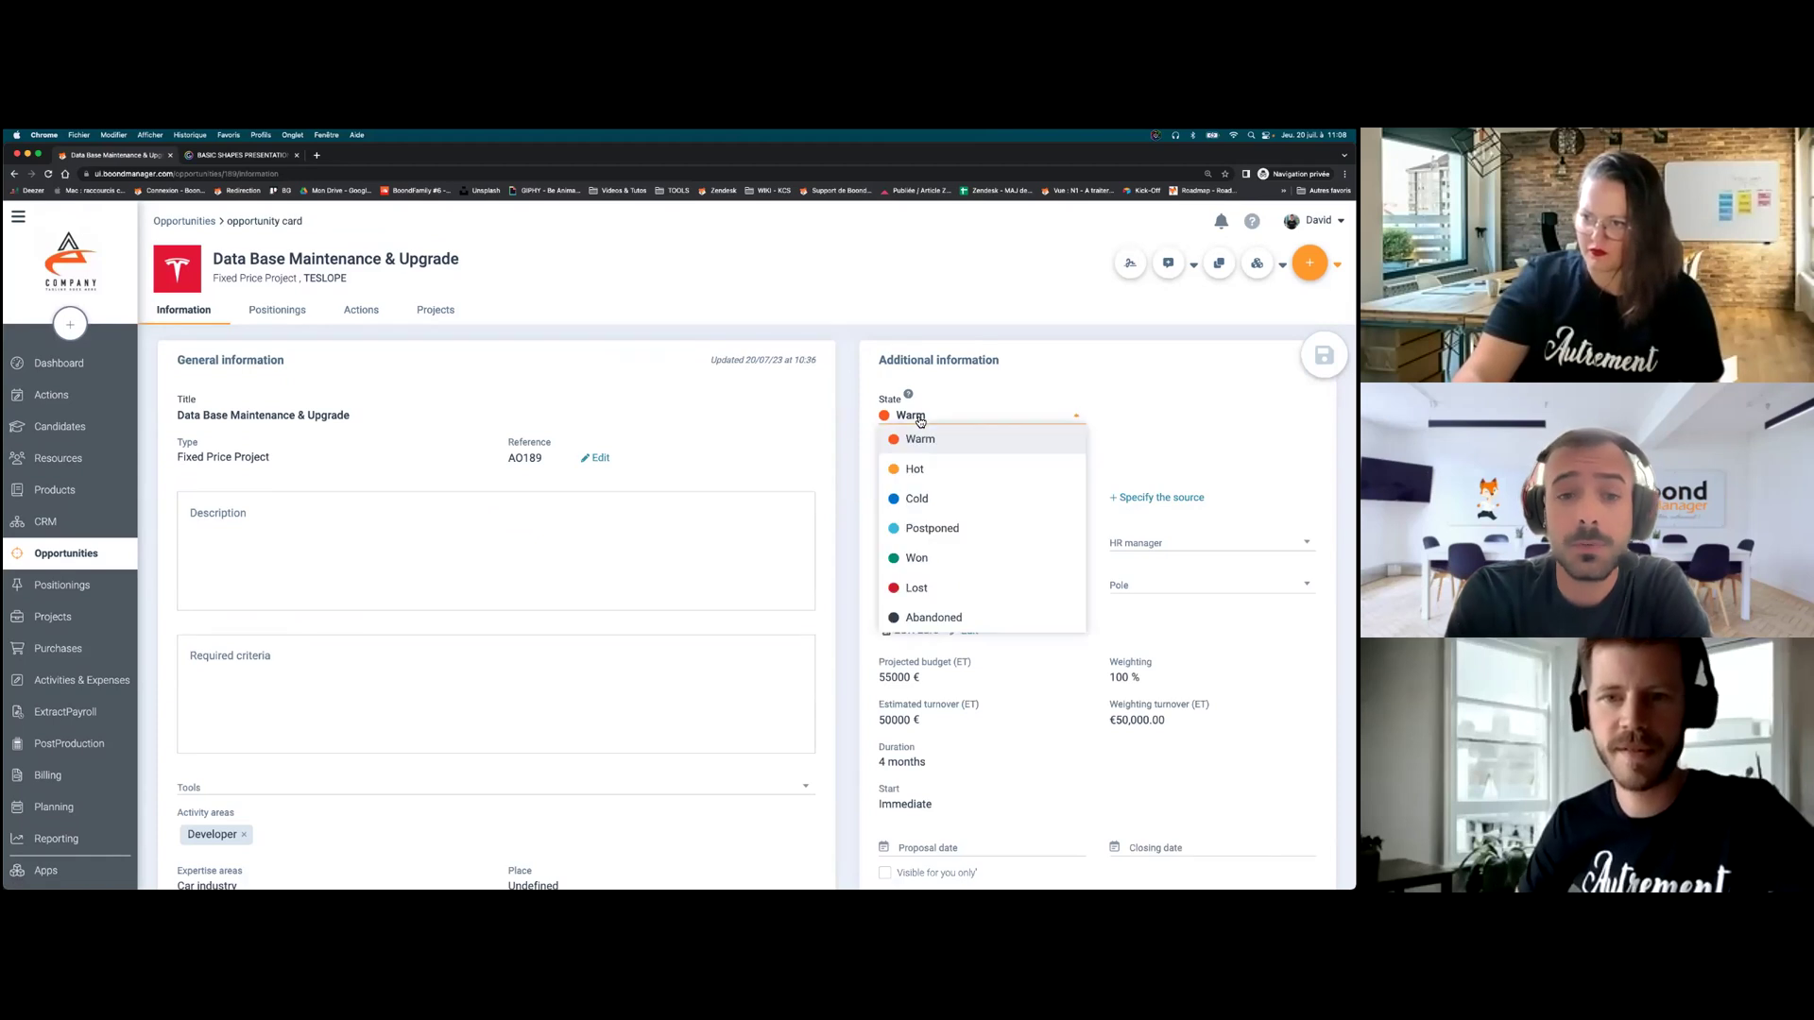
{"action": "left_click", "coordinate": [928, 557]}
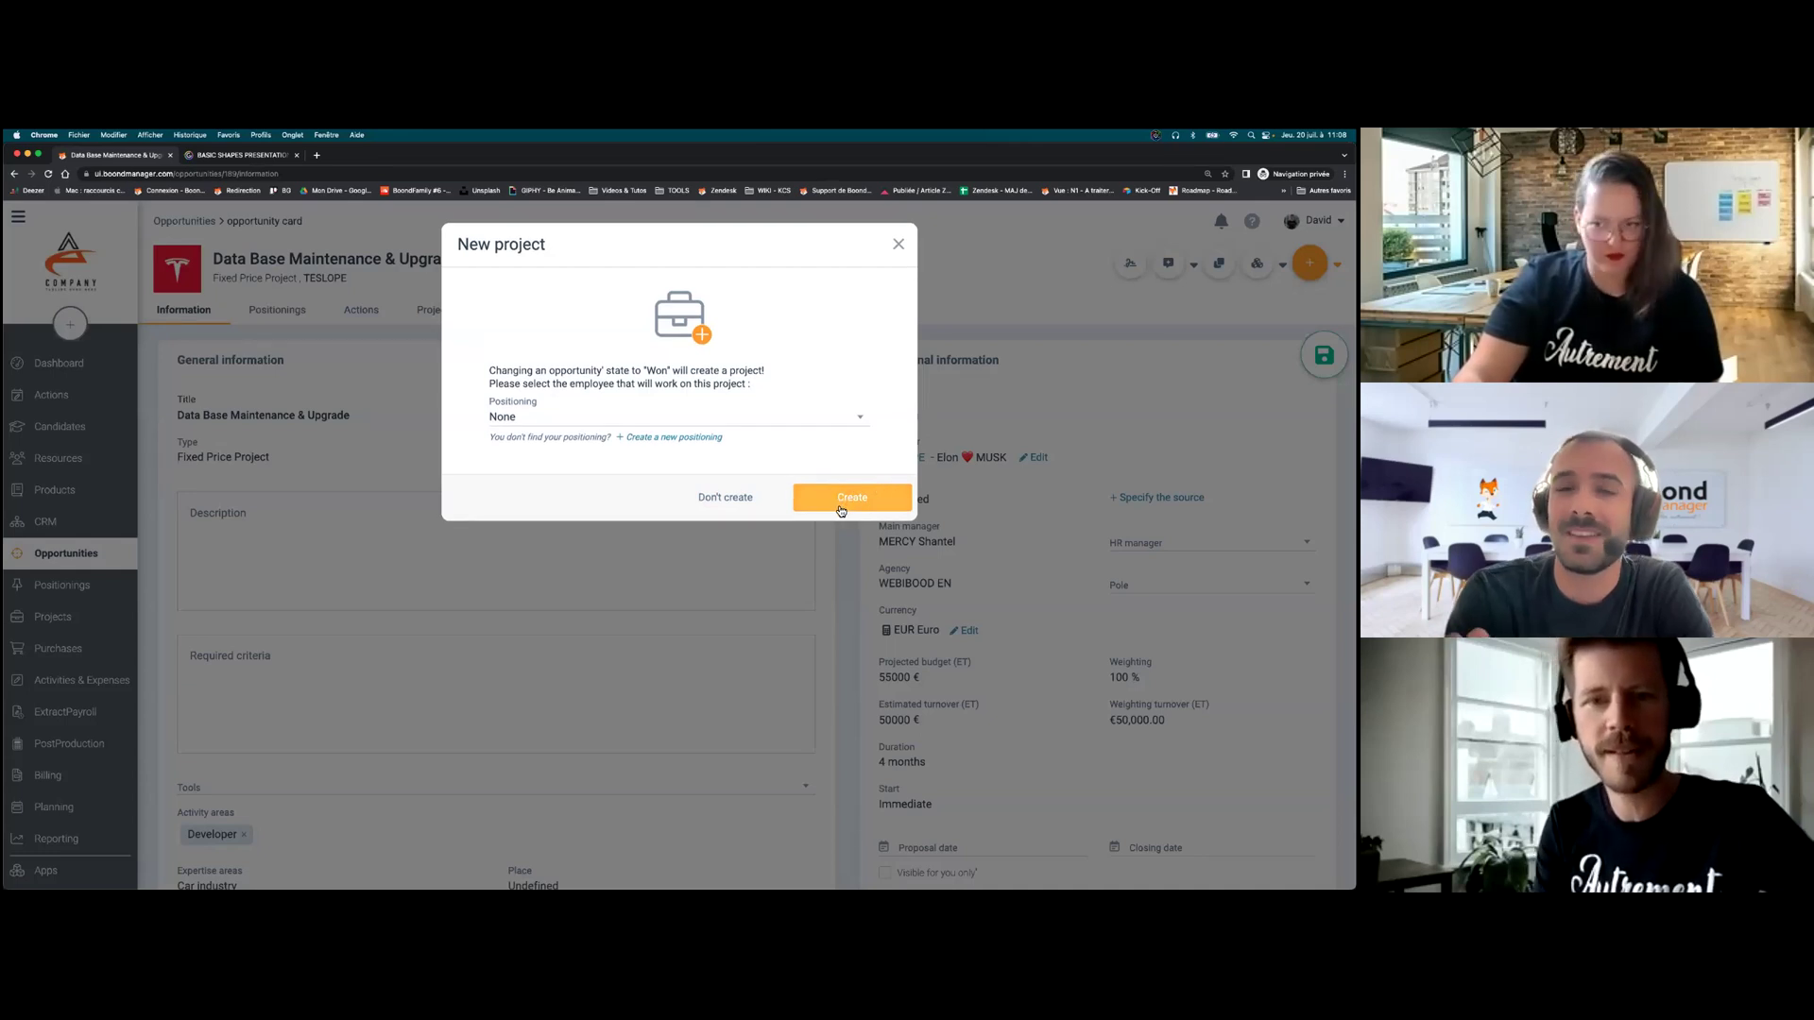
{"action": "left_click", "coordinate": [842, 509]}
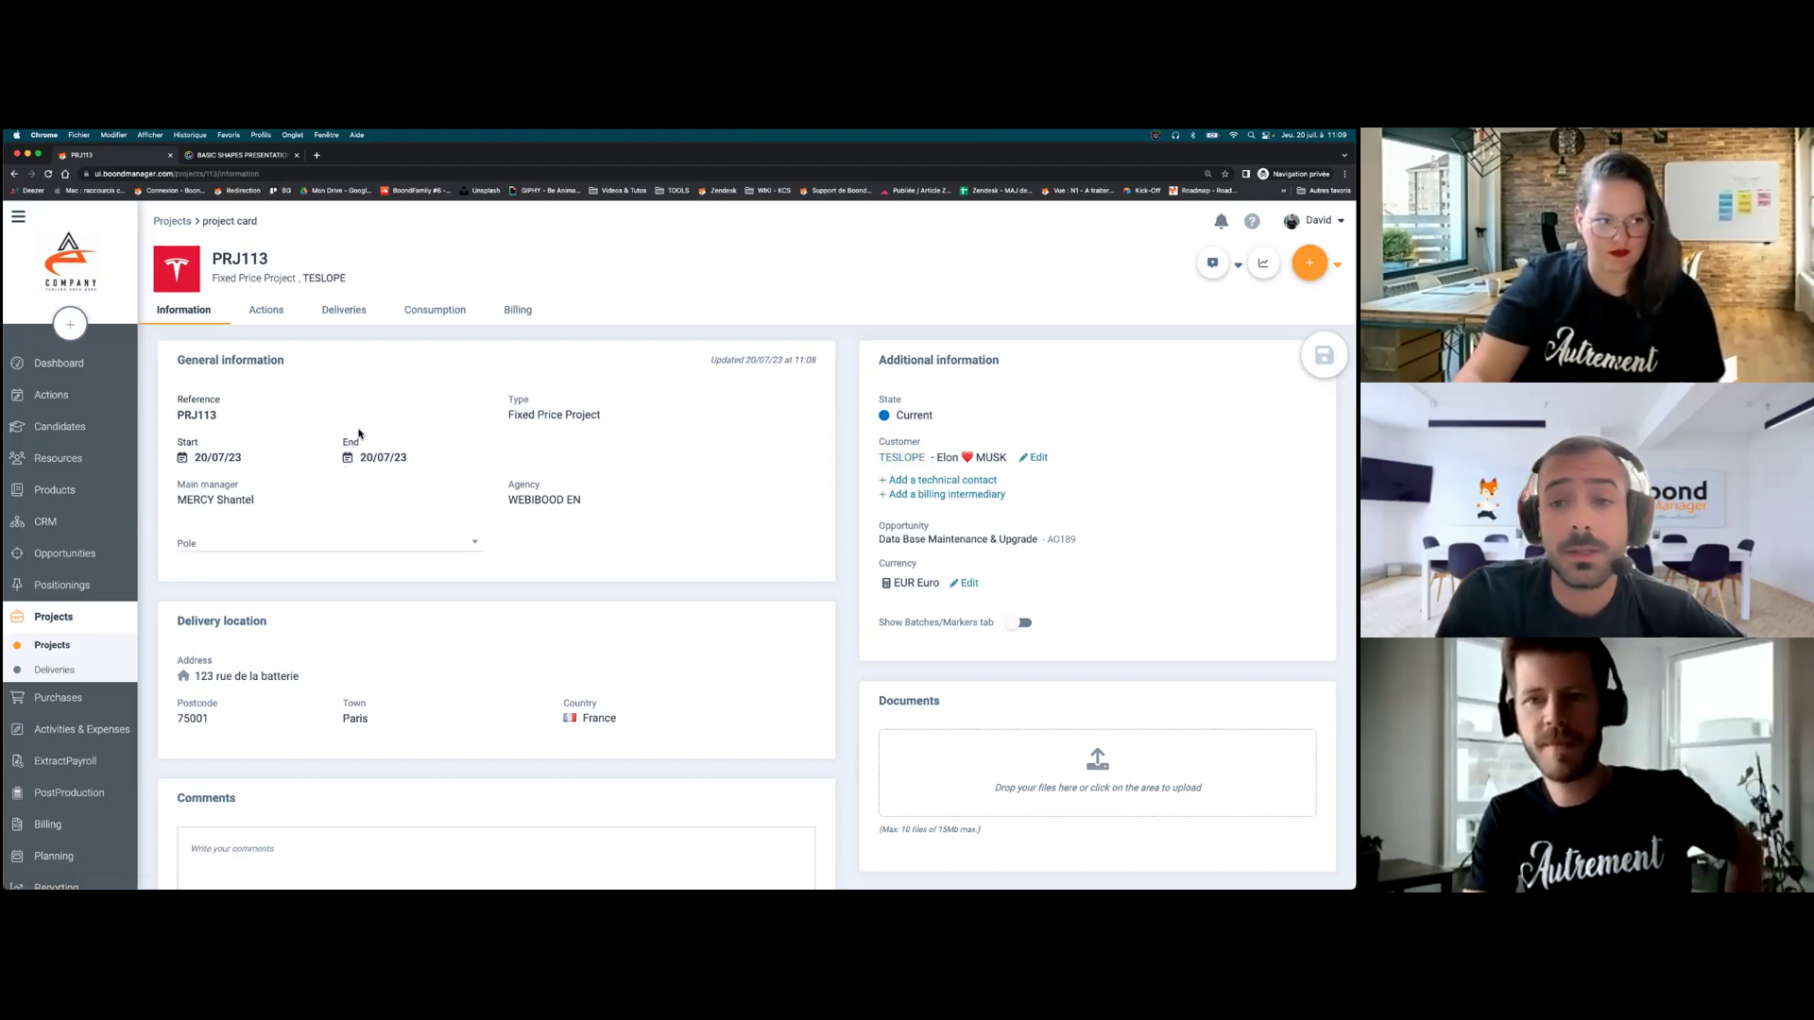
- Set the project's start to 01/07/23 and end to 31/10/23, save it, and add a billing intermediary field
{"action": "left_click", "coordinate": [278, 457]}
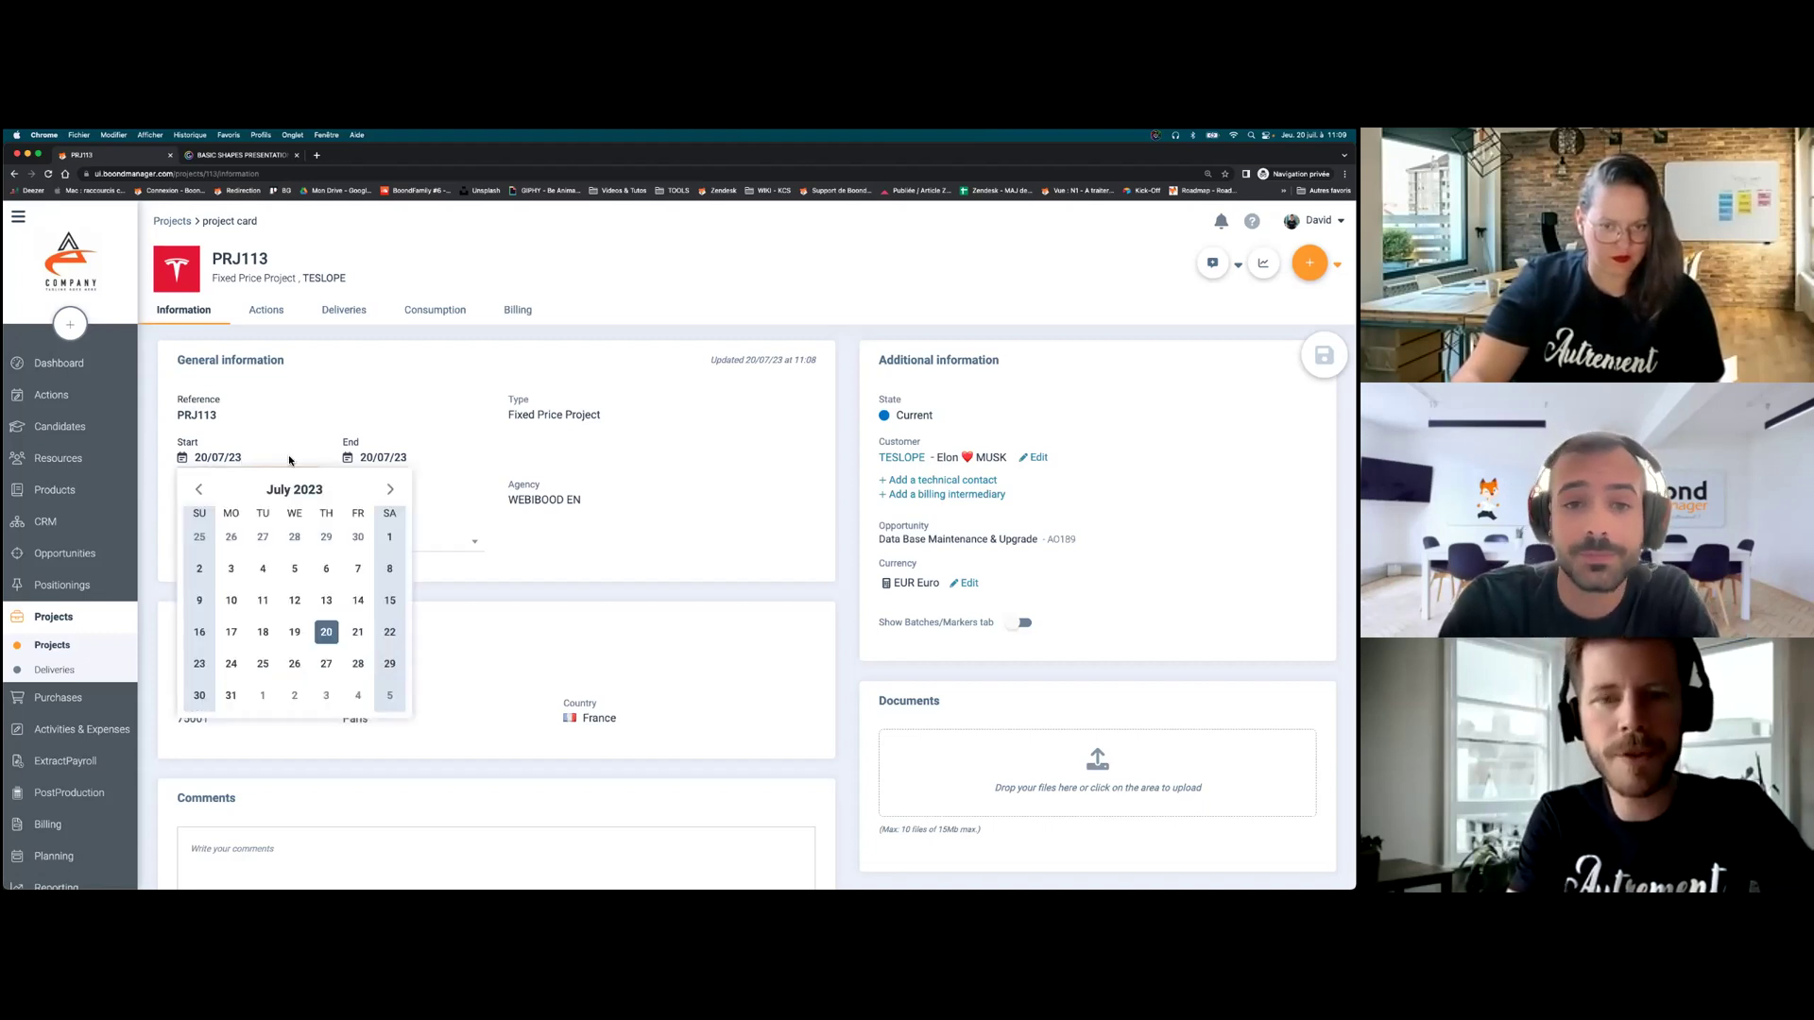
{"action": "left_click", "coordinate": [389, 537]}
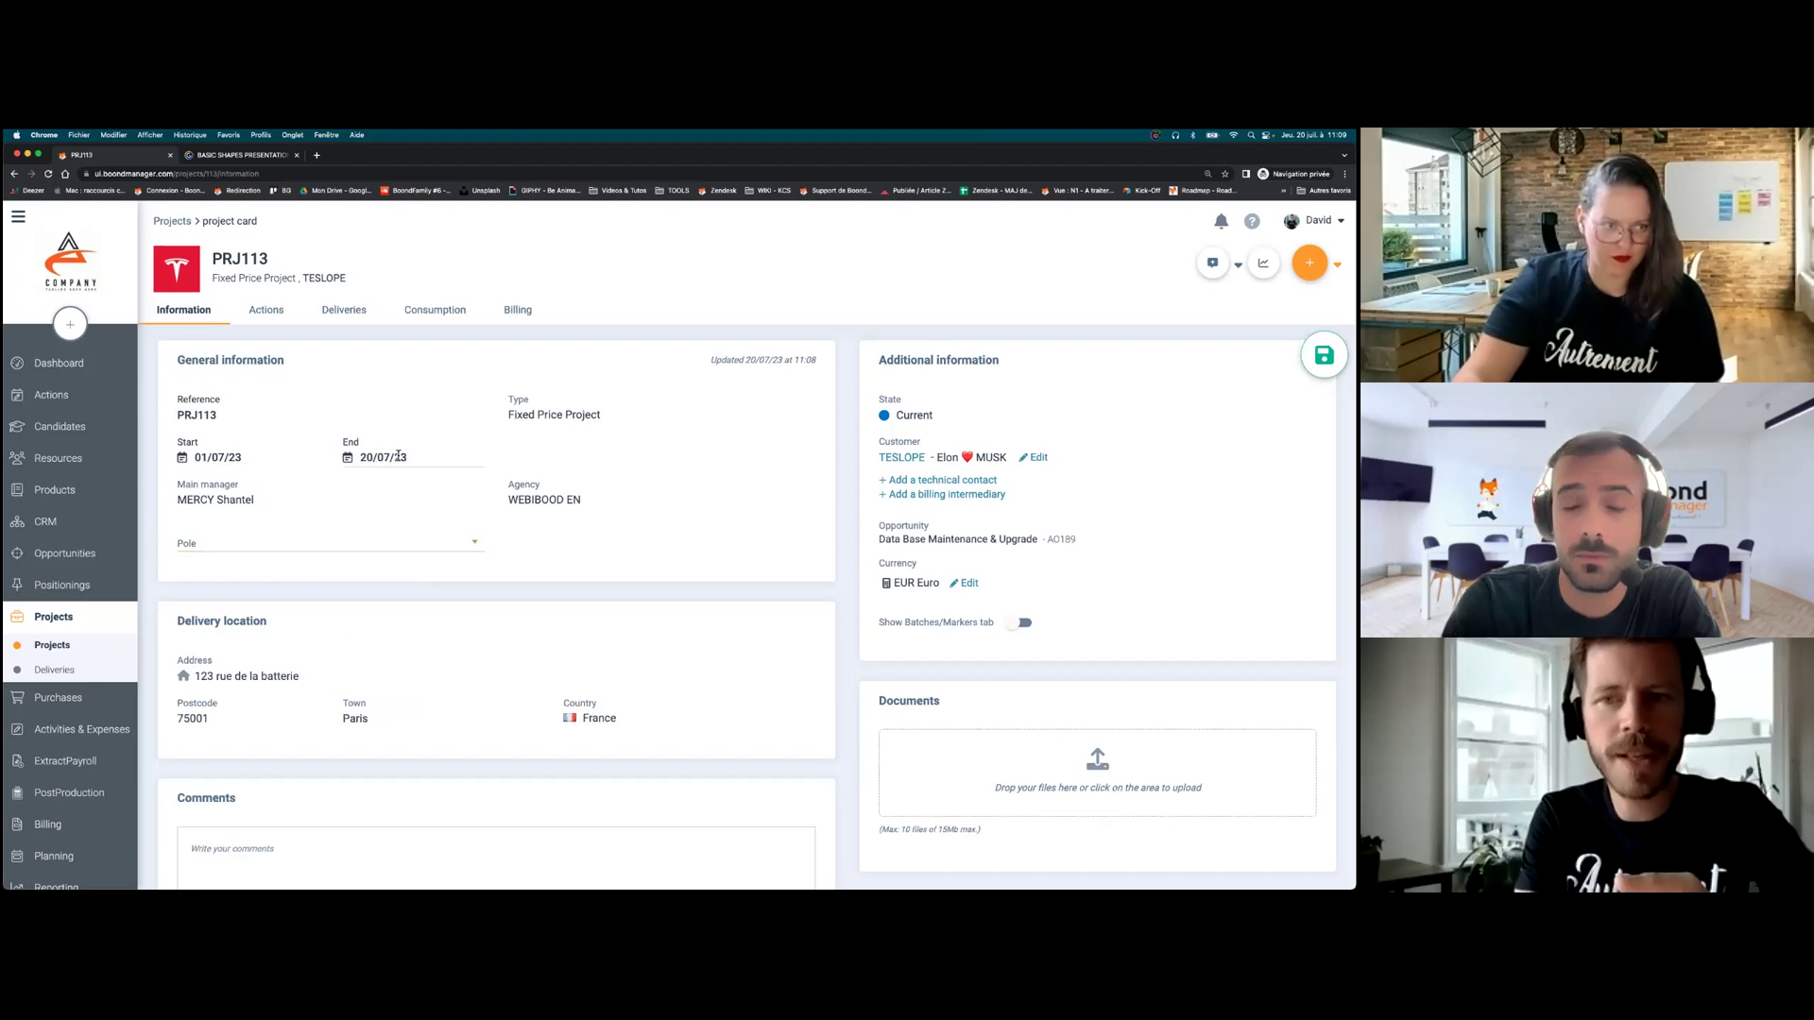
{"action": "left_click", "coordinate": [397, 456]}
{"action": "left_click", "coordinate": [460, 490]}
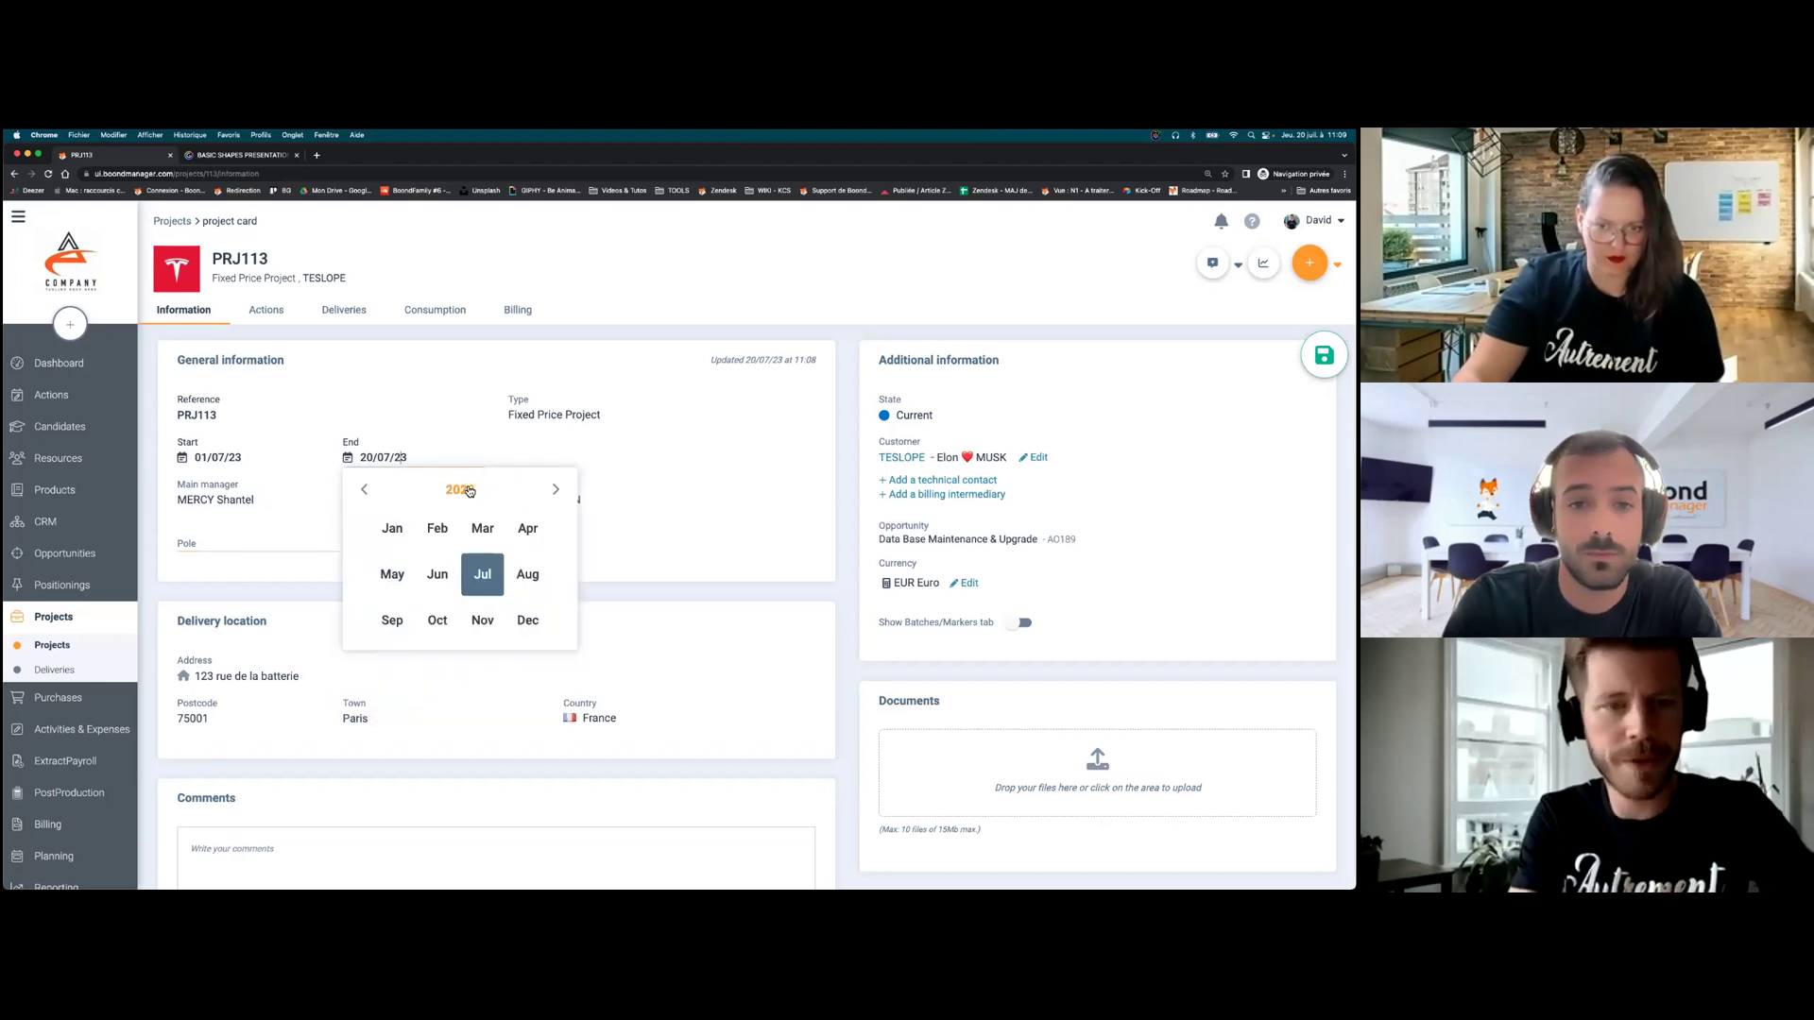
{"action": "left_click", "coordinate": [440, 619]}
{"action": "left_click", "coordinate": [428, 663]}
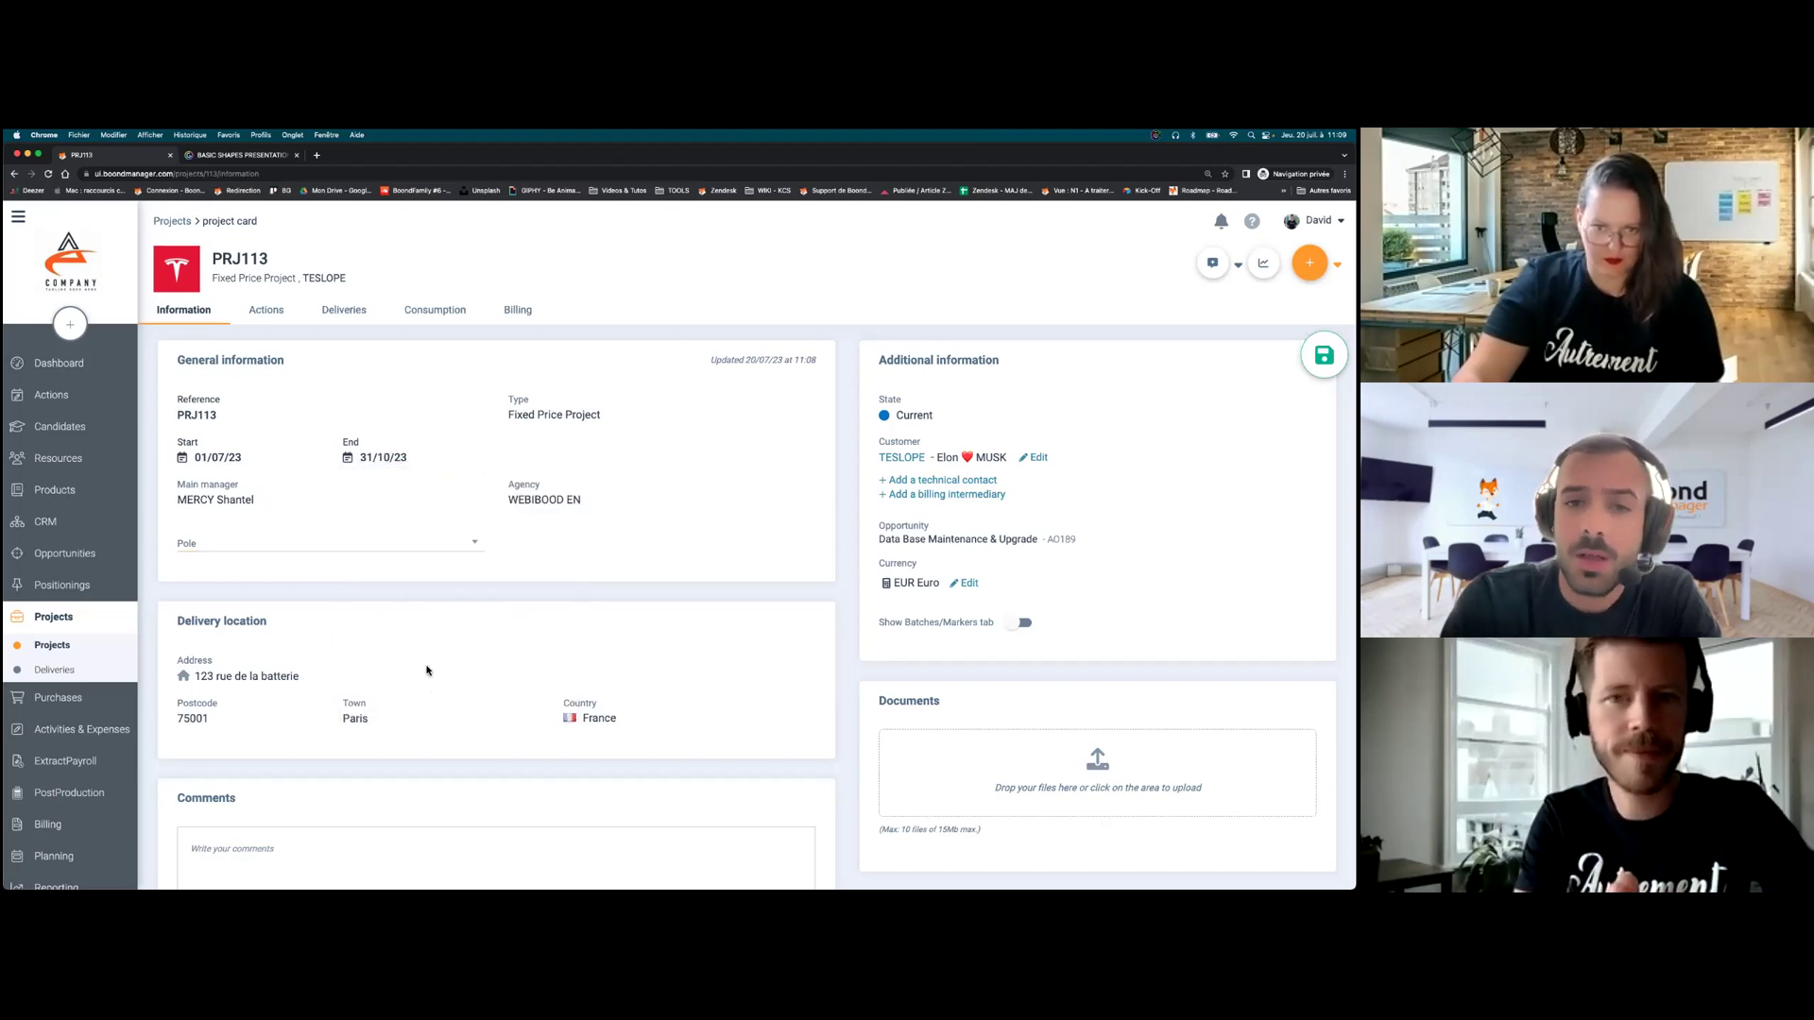
{"action": "left_click", "coordinate": [1323, 355]}
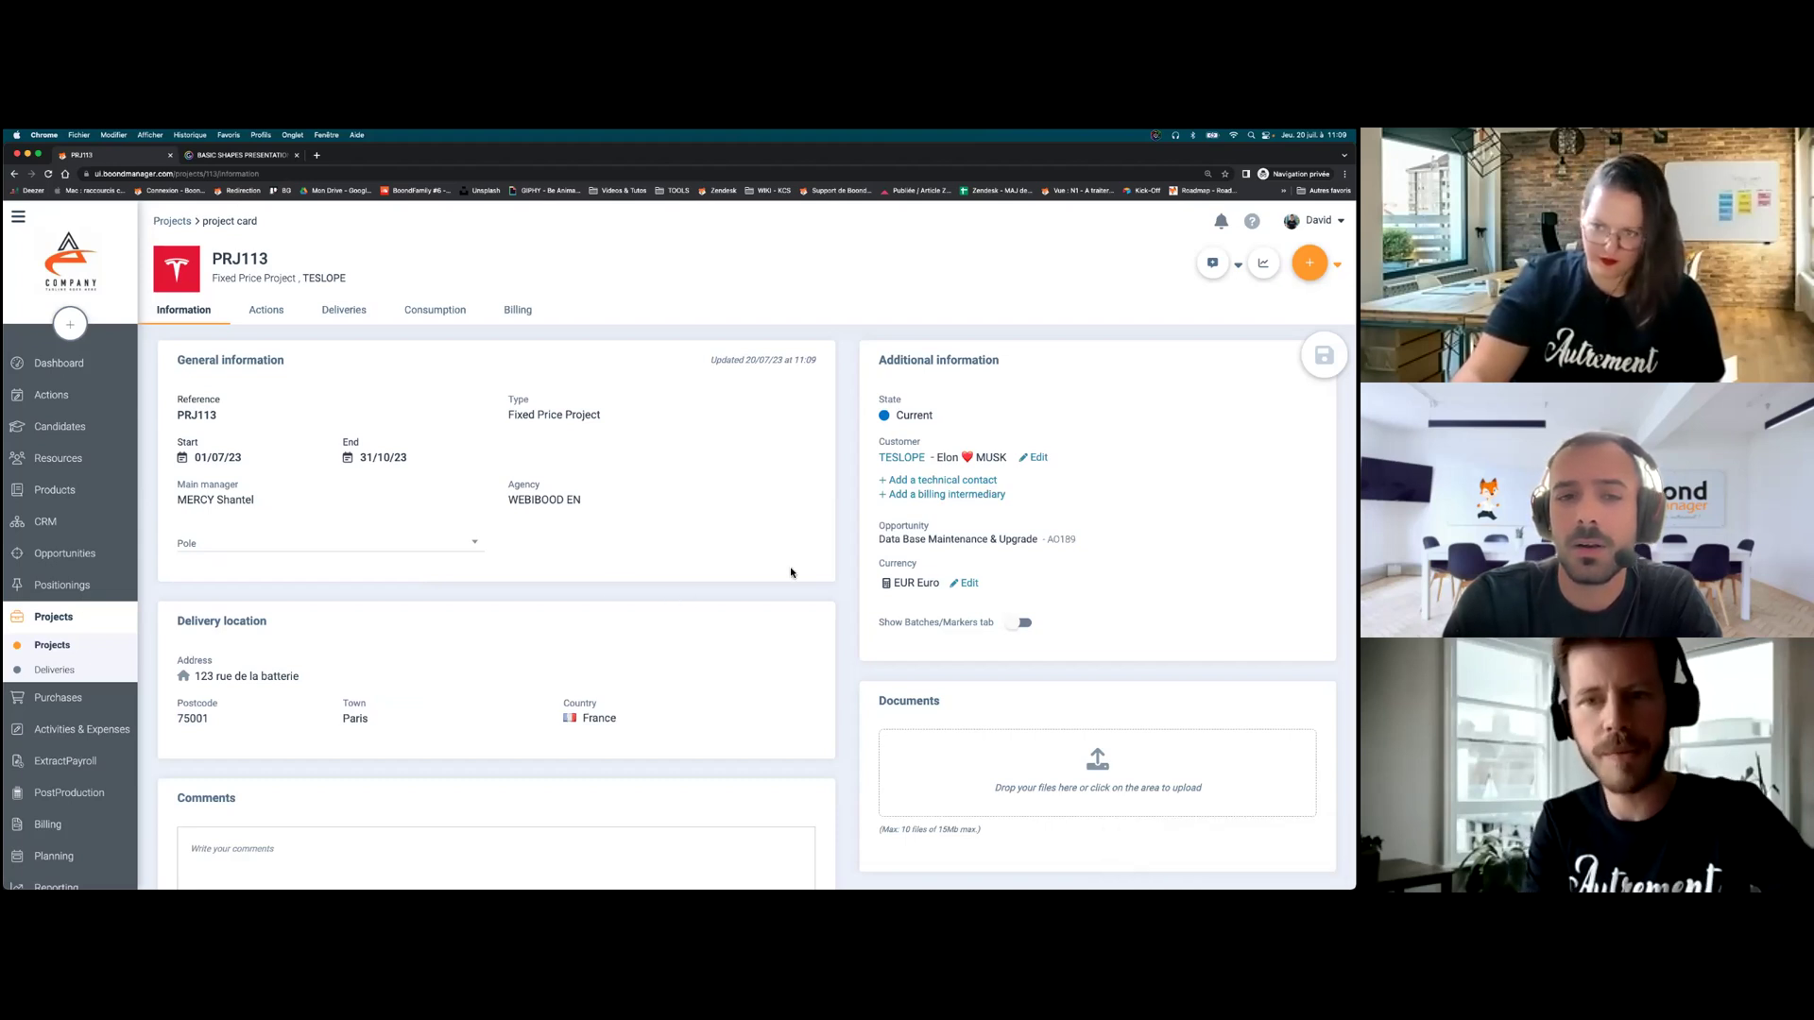
{"action": "left_click", "coordinate": [977, 498]}
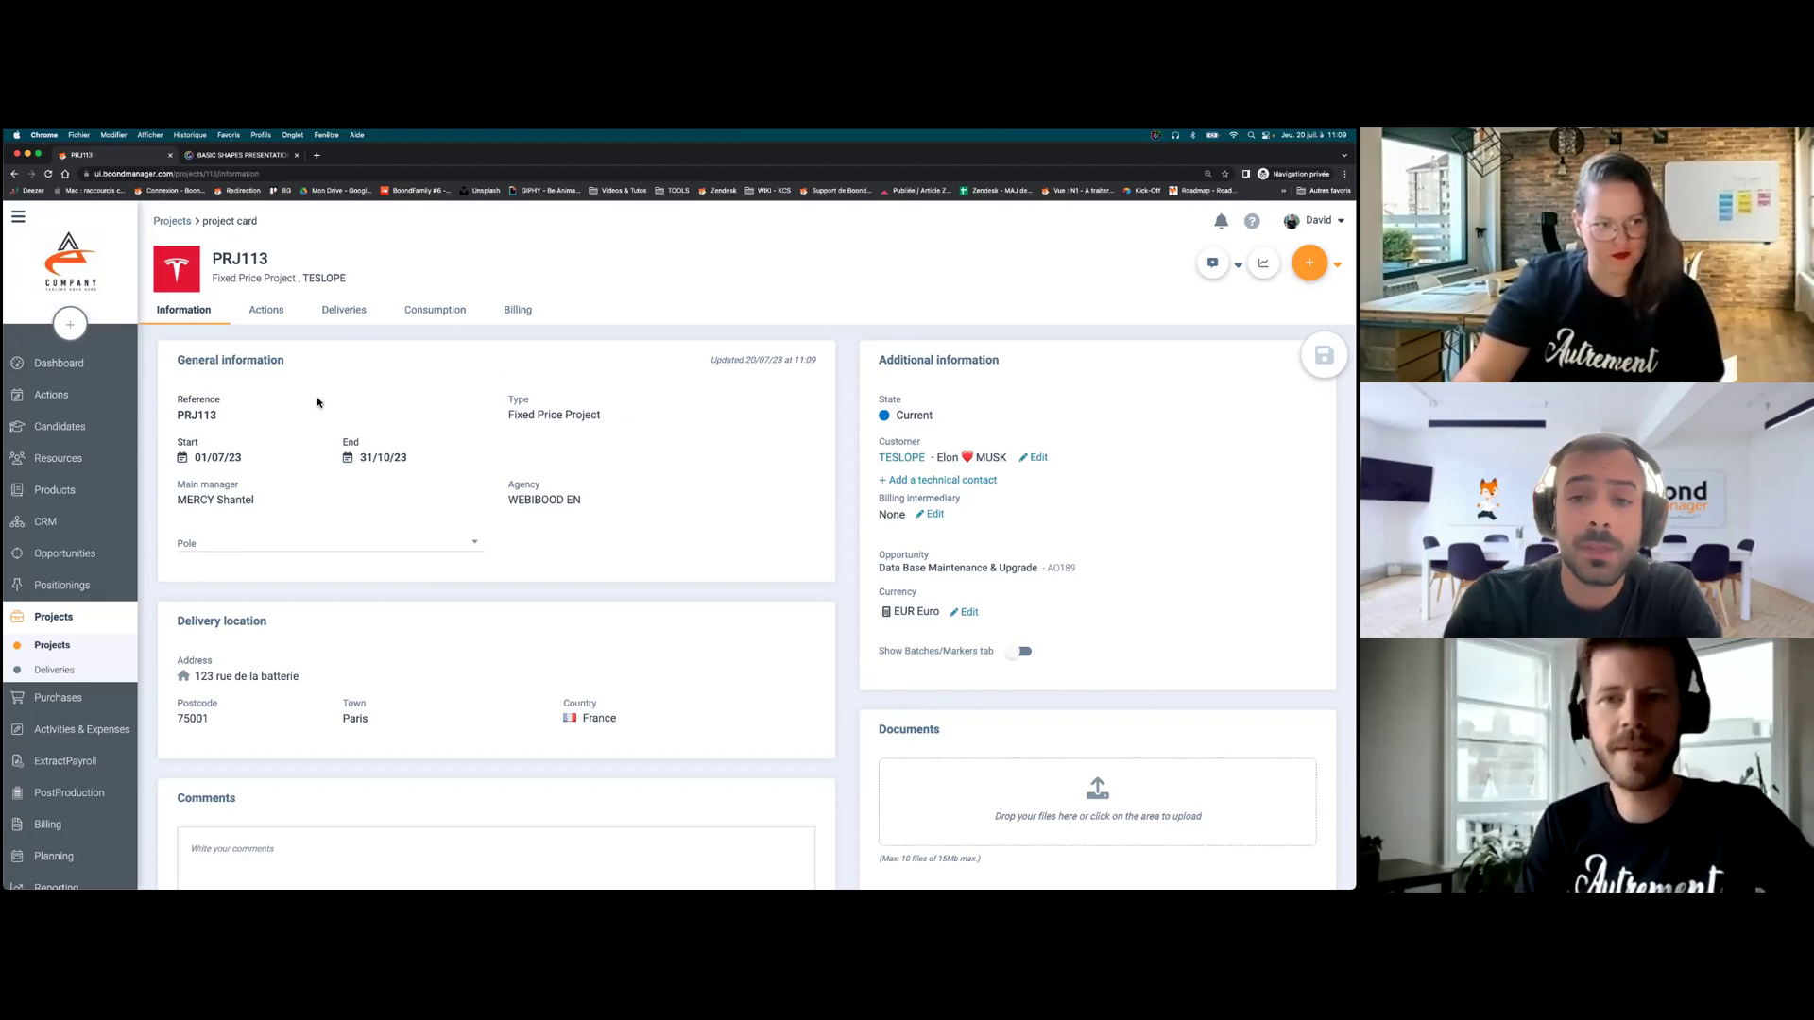
- Open the project's deliveries and start creating a new delivery below the overall budget
{"action": "left_click", "coordinate": [344, 313]}
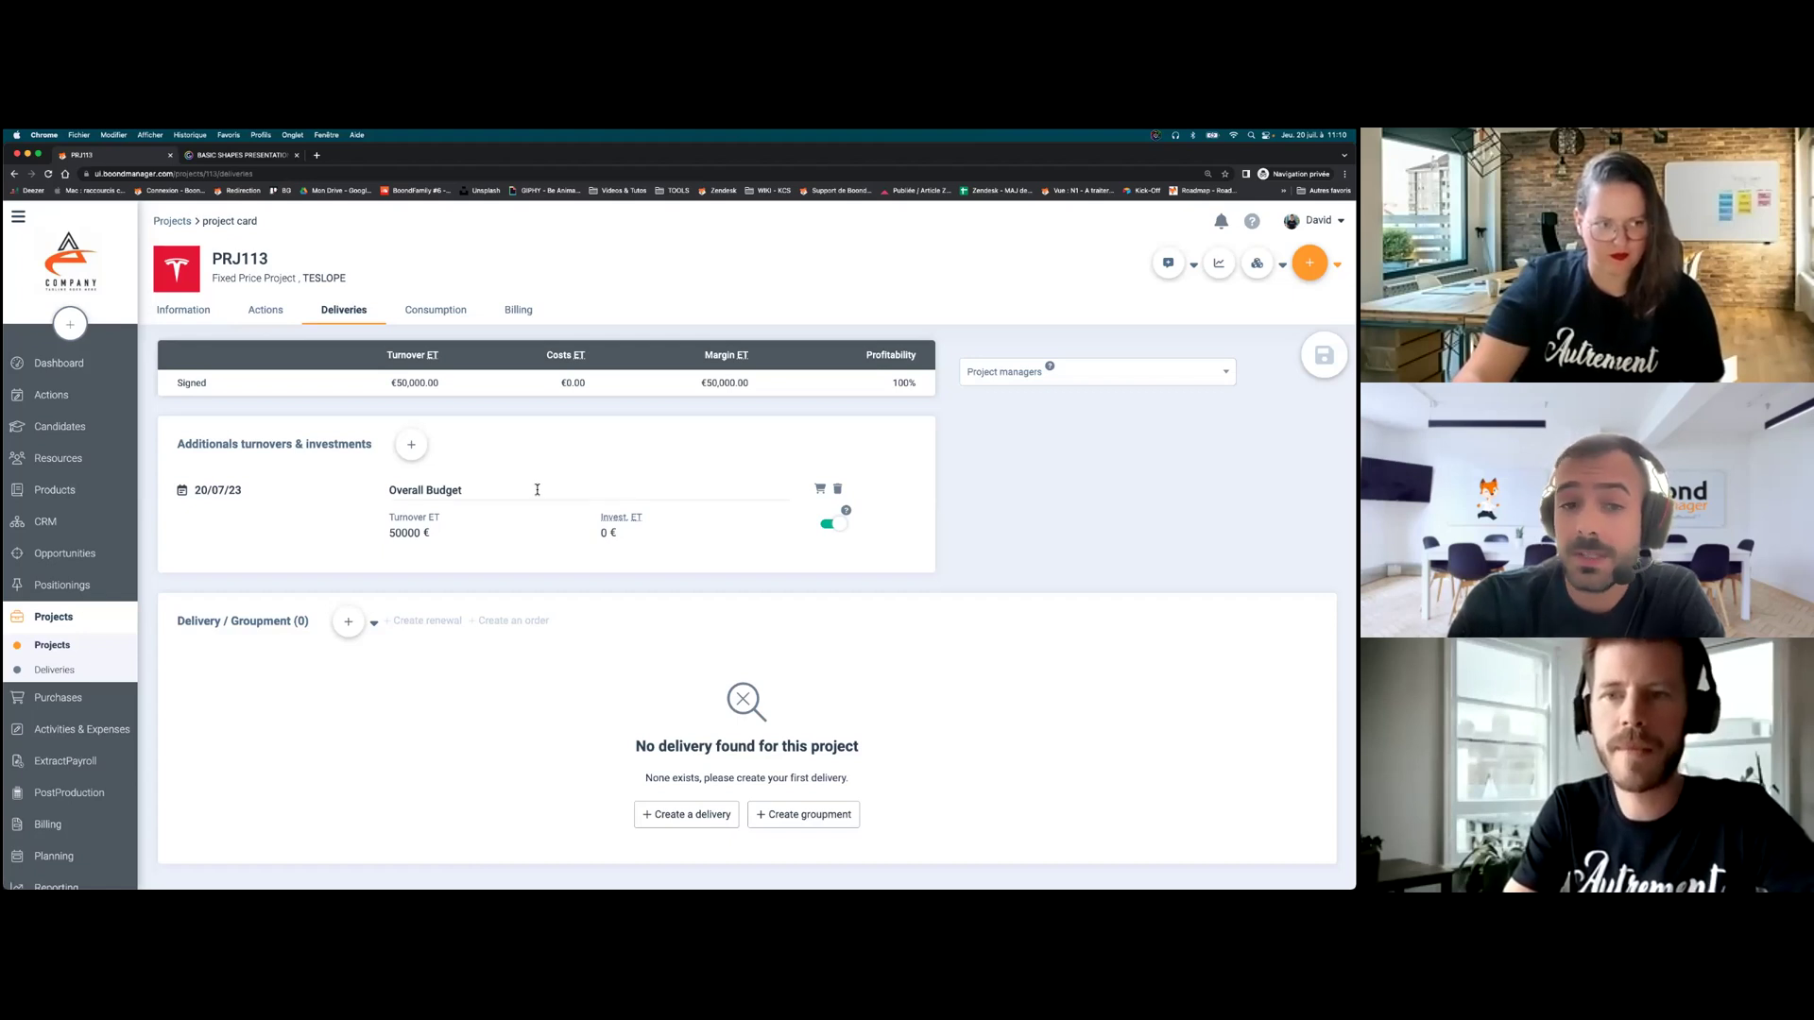
{"action": "scroll", "coordinate": [537, 490], "scroll_direction": "down", "scroll_amount": 2}
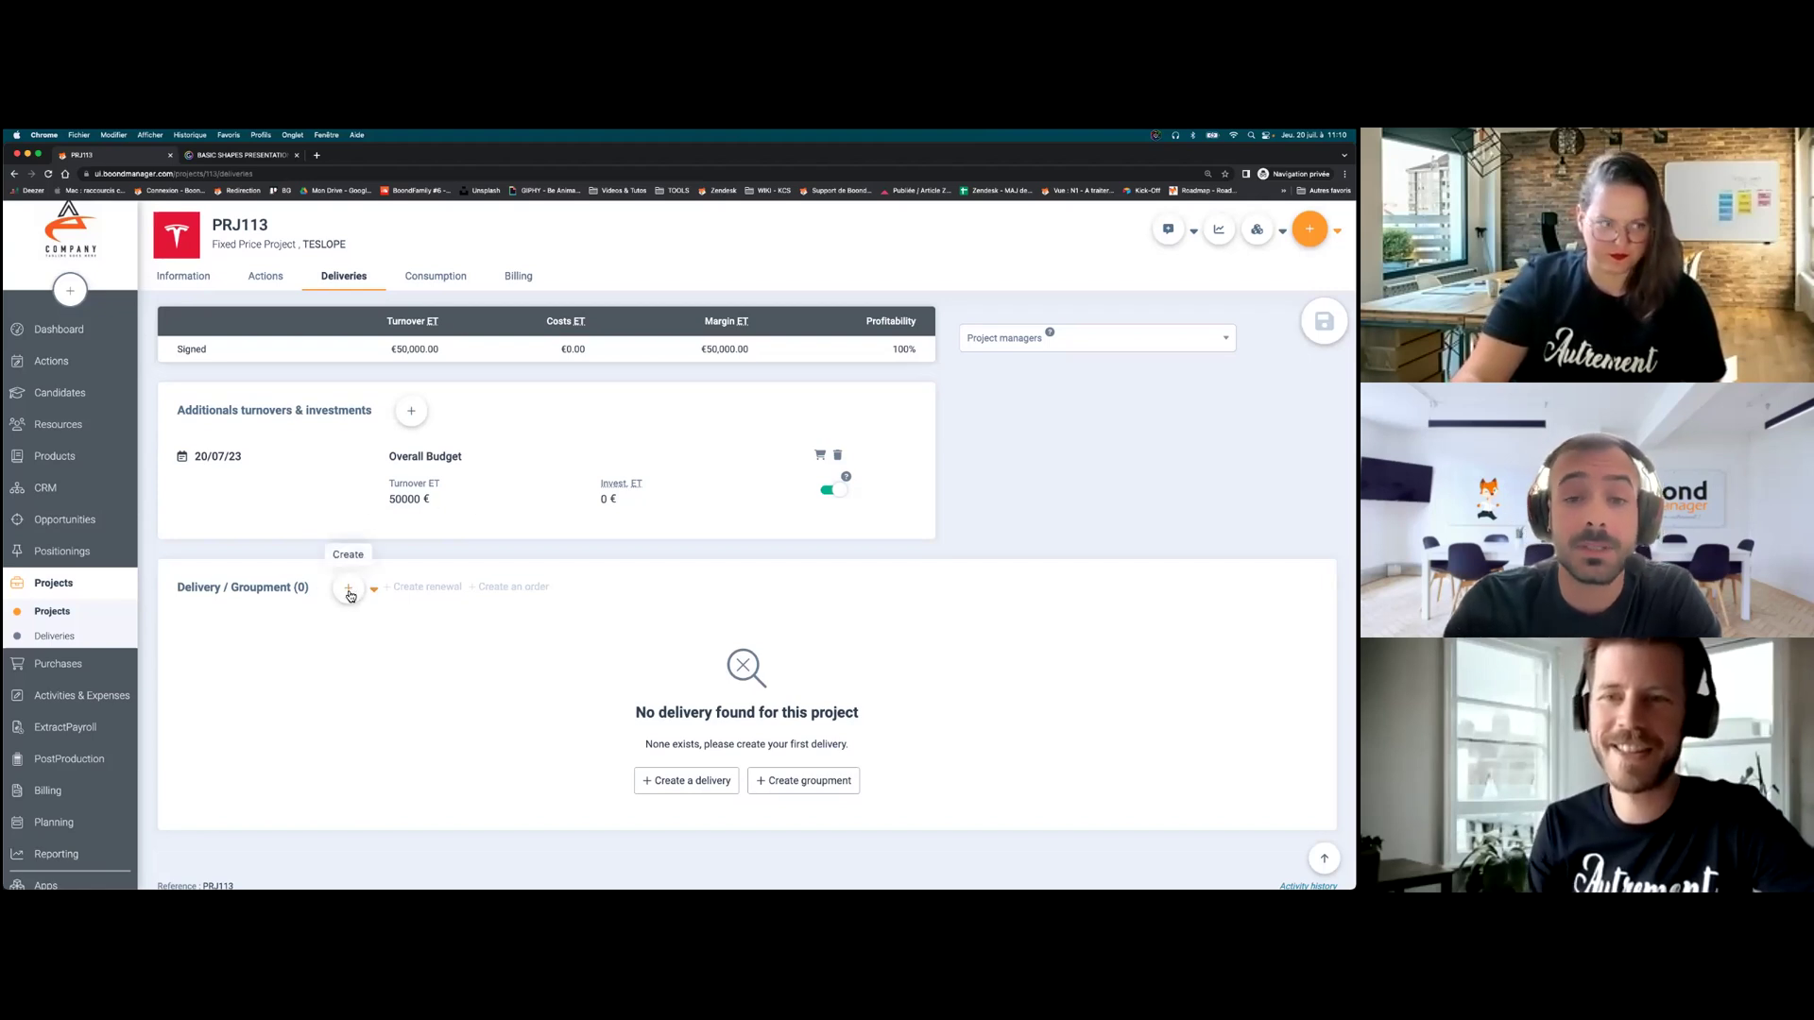
{"action": "left_click", "coordinate": [349, 591]}
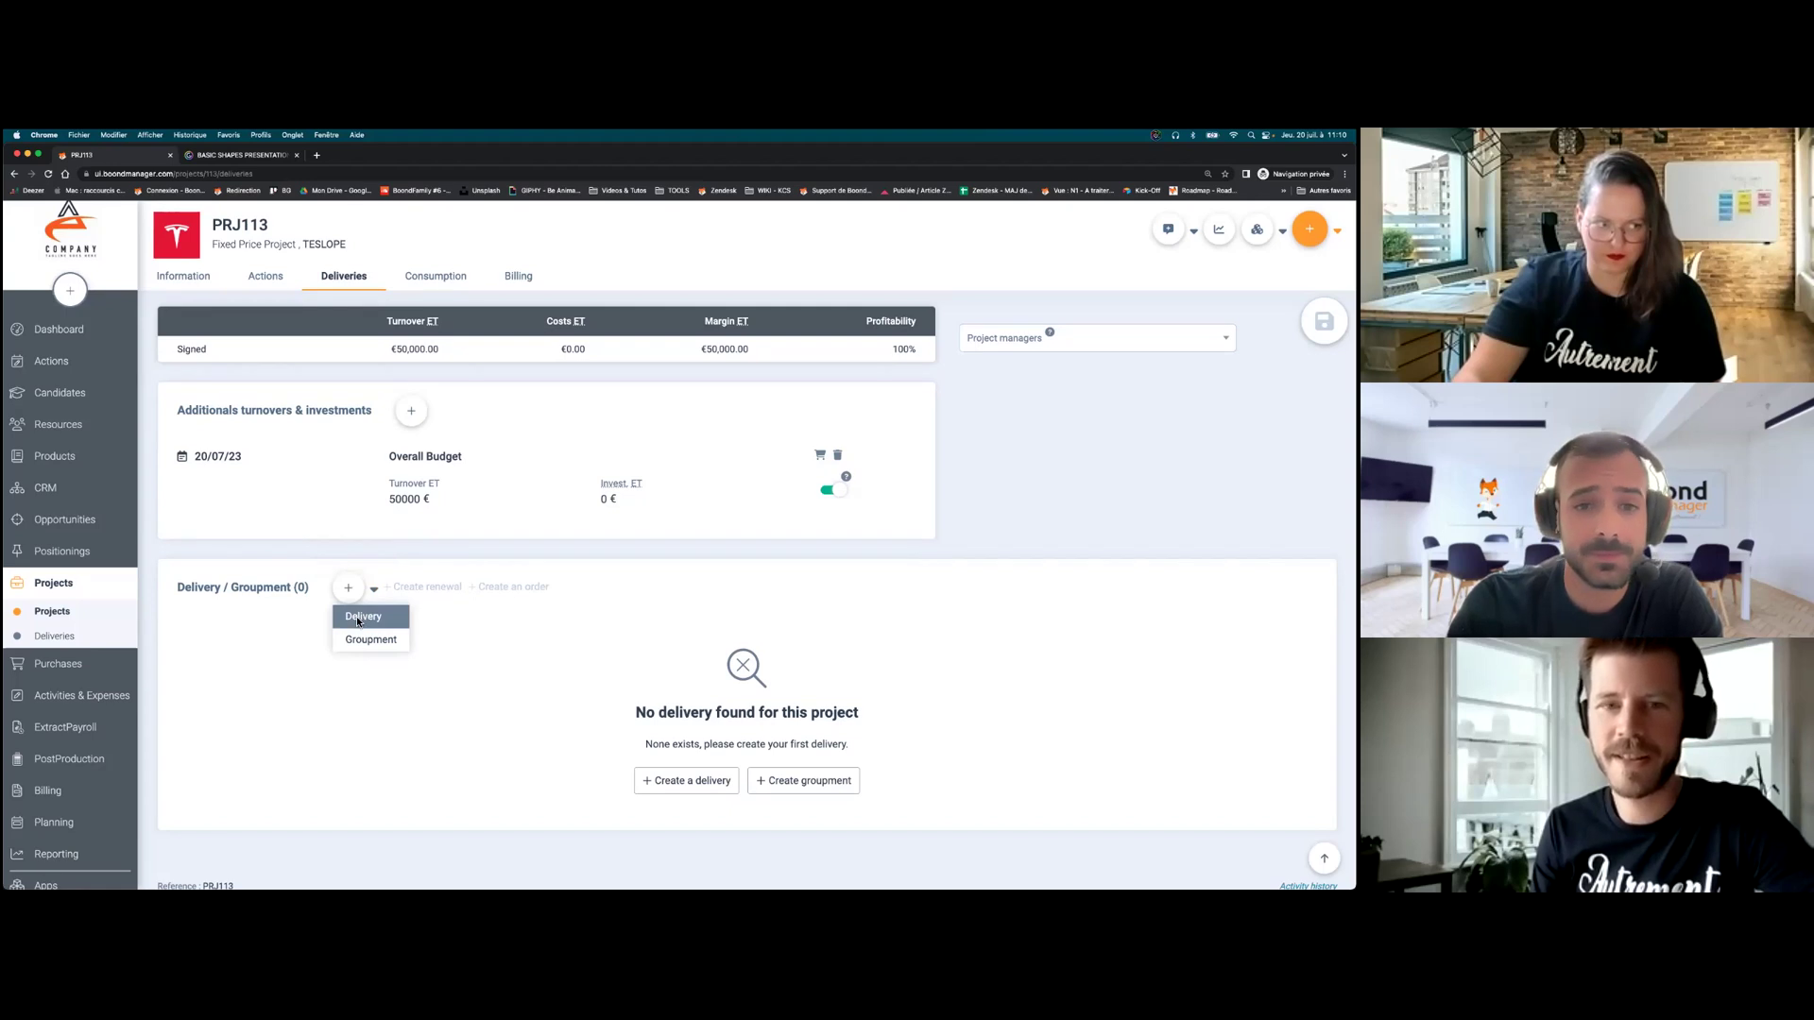
{"action": "left_click", "coordinate": [357, 619]}
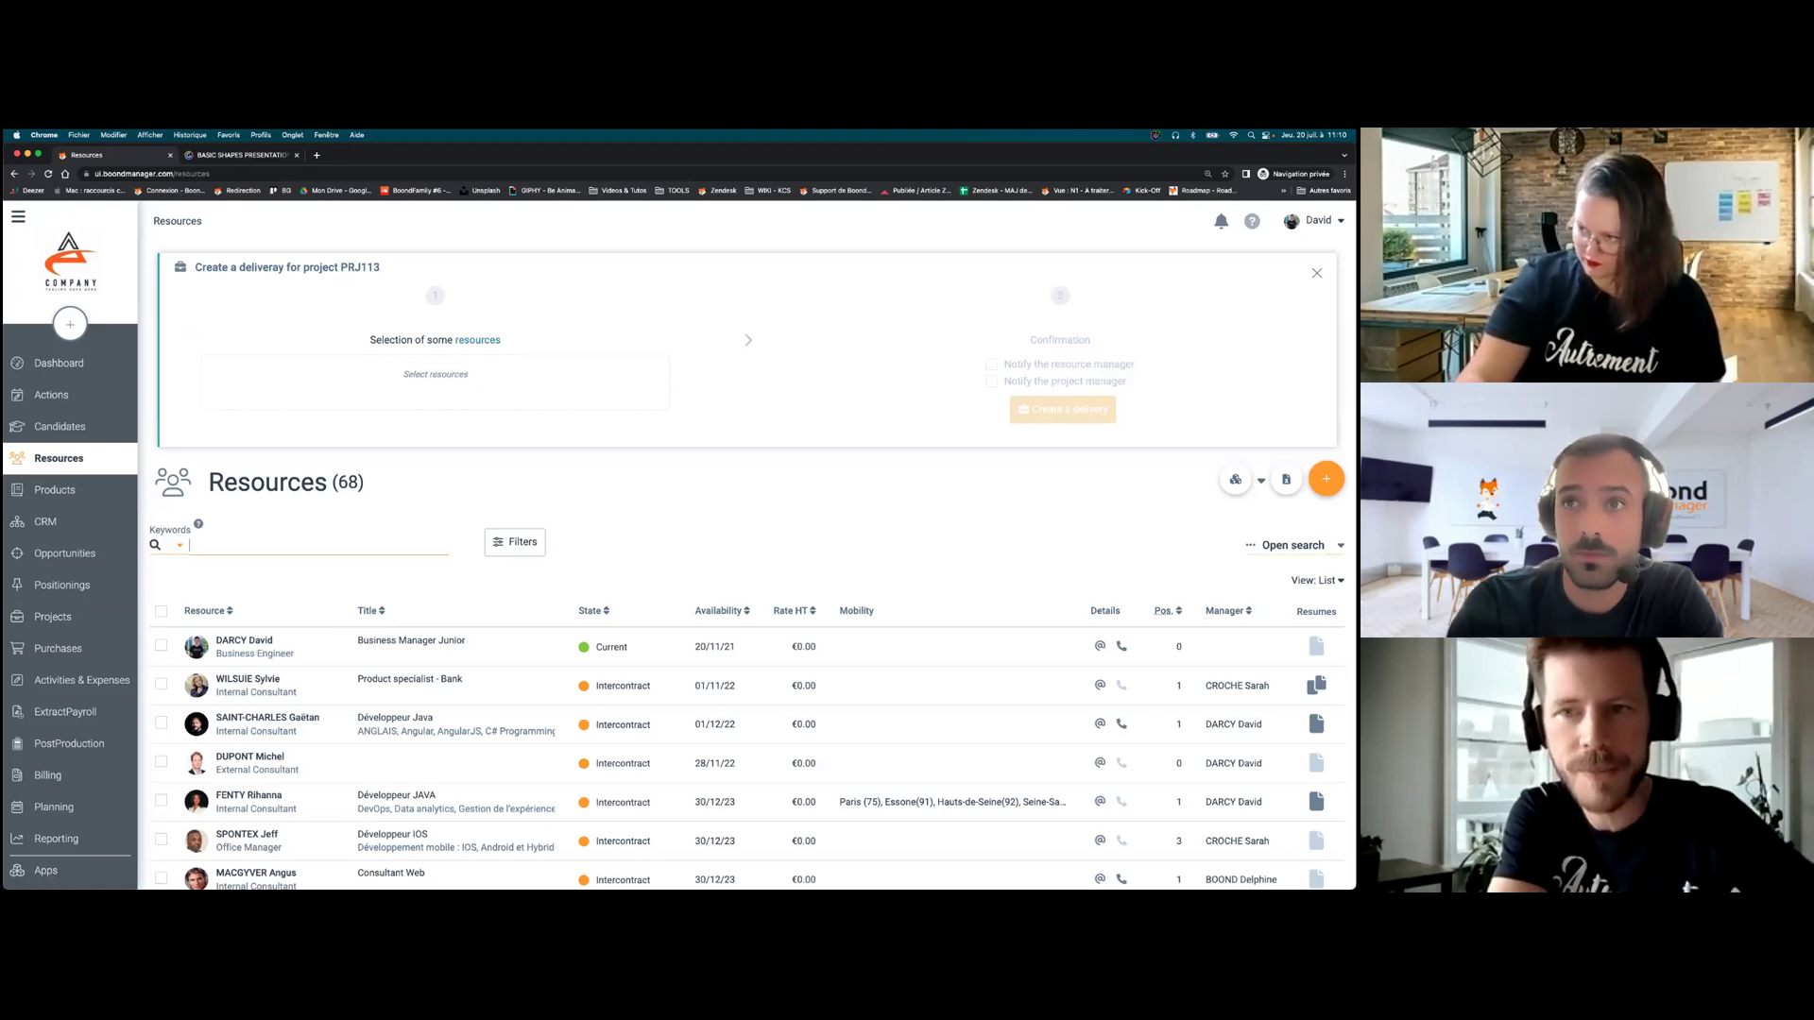
- Apply the saved search "Intercontrat resources" and create deliveries for the first three consultants listed
{"action": "left_click", "coordinate": [1293, 545]}
{"action": "left_click", "coordinate": [1247, 569]}
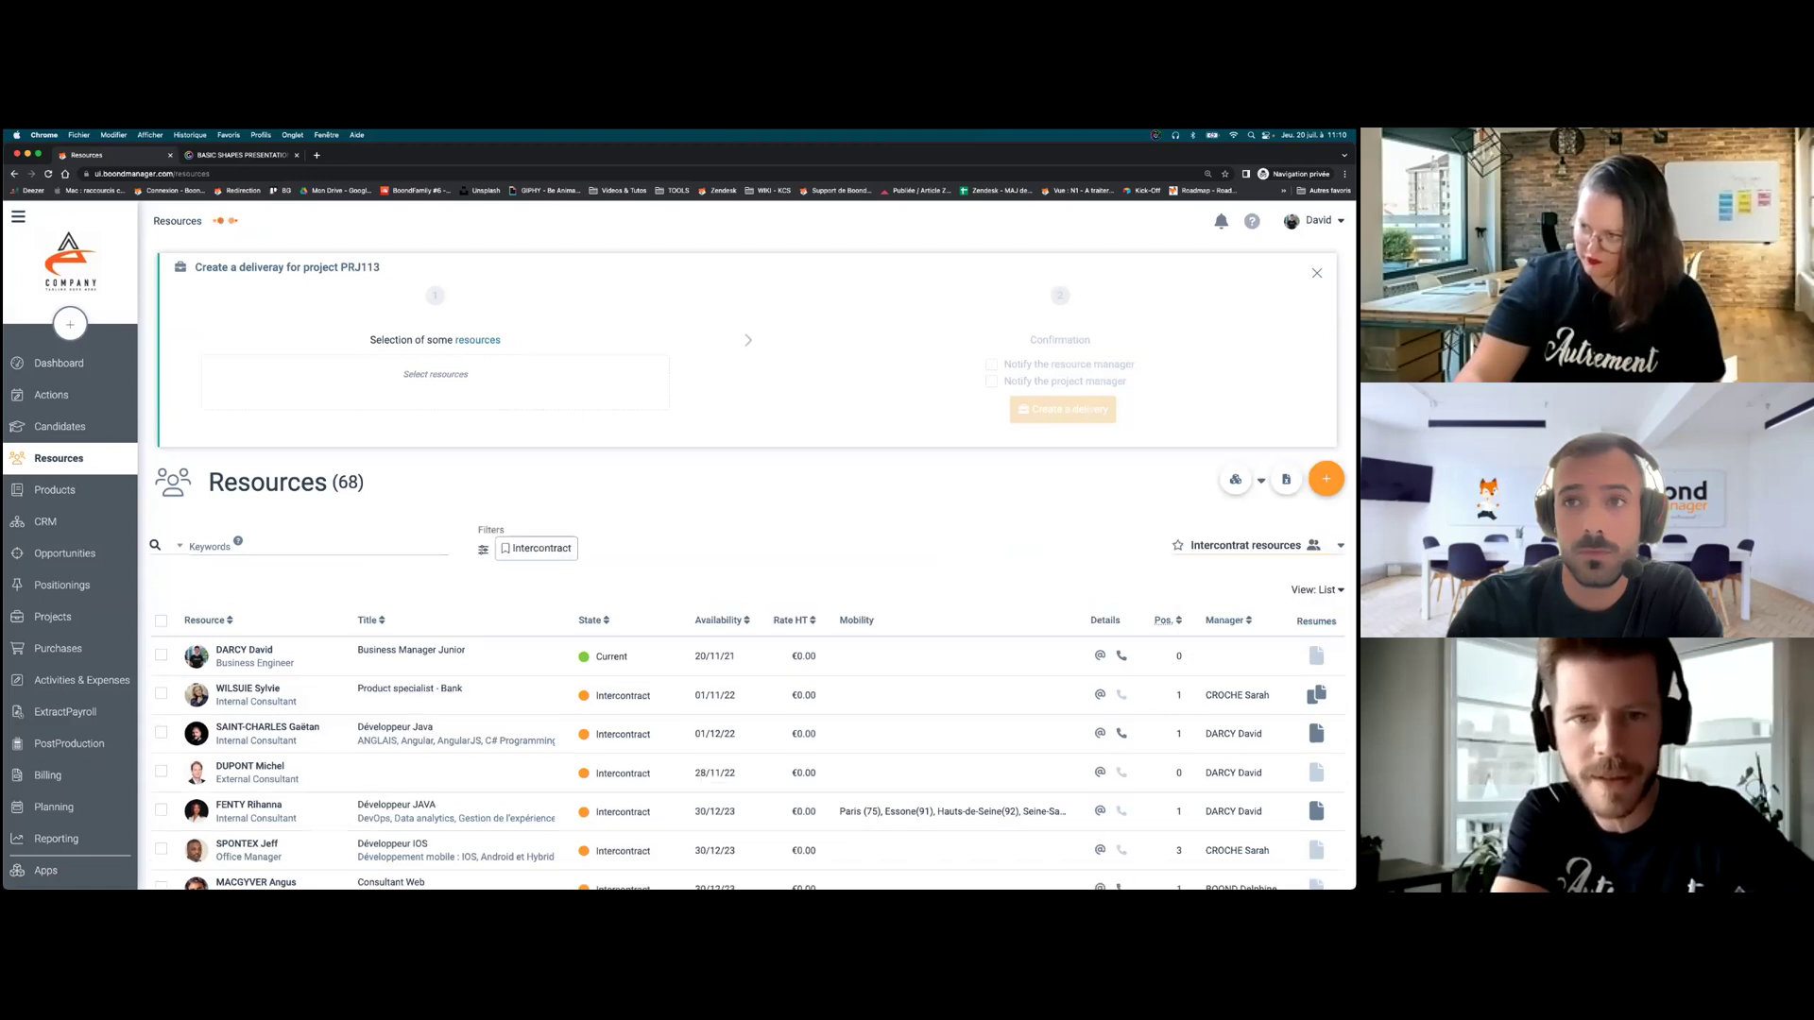
{"action": "scroll", "coordinate": [352, 594], "scroll_direction": "down", "scroll_amount": 2}
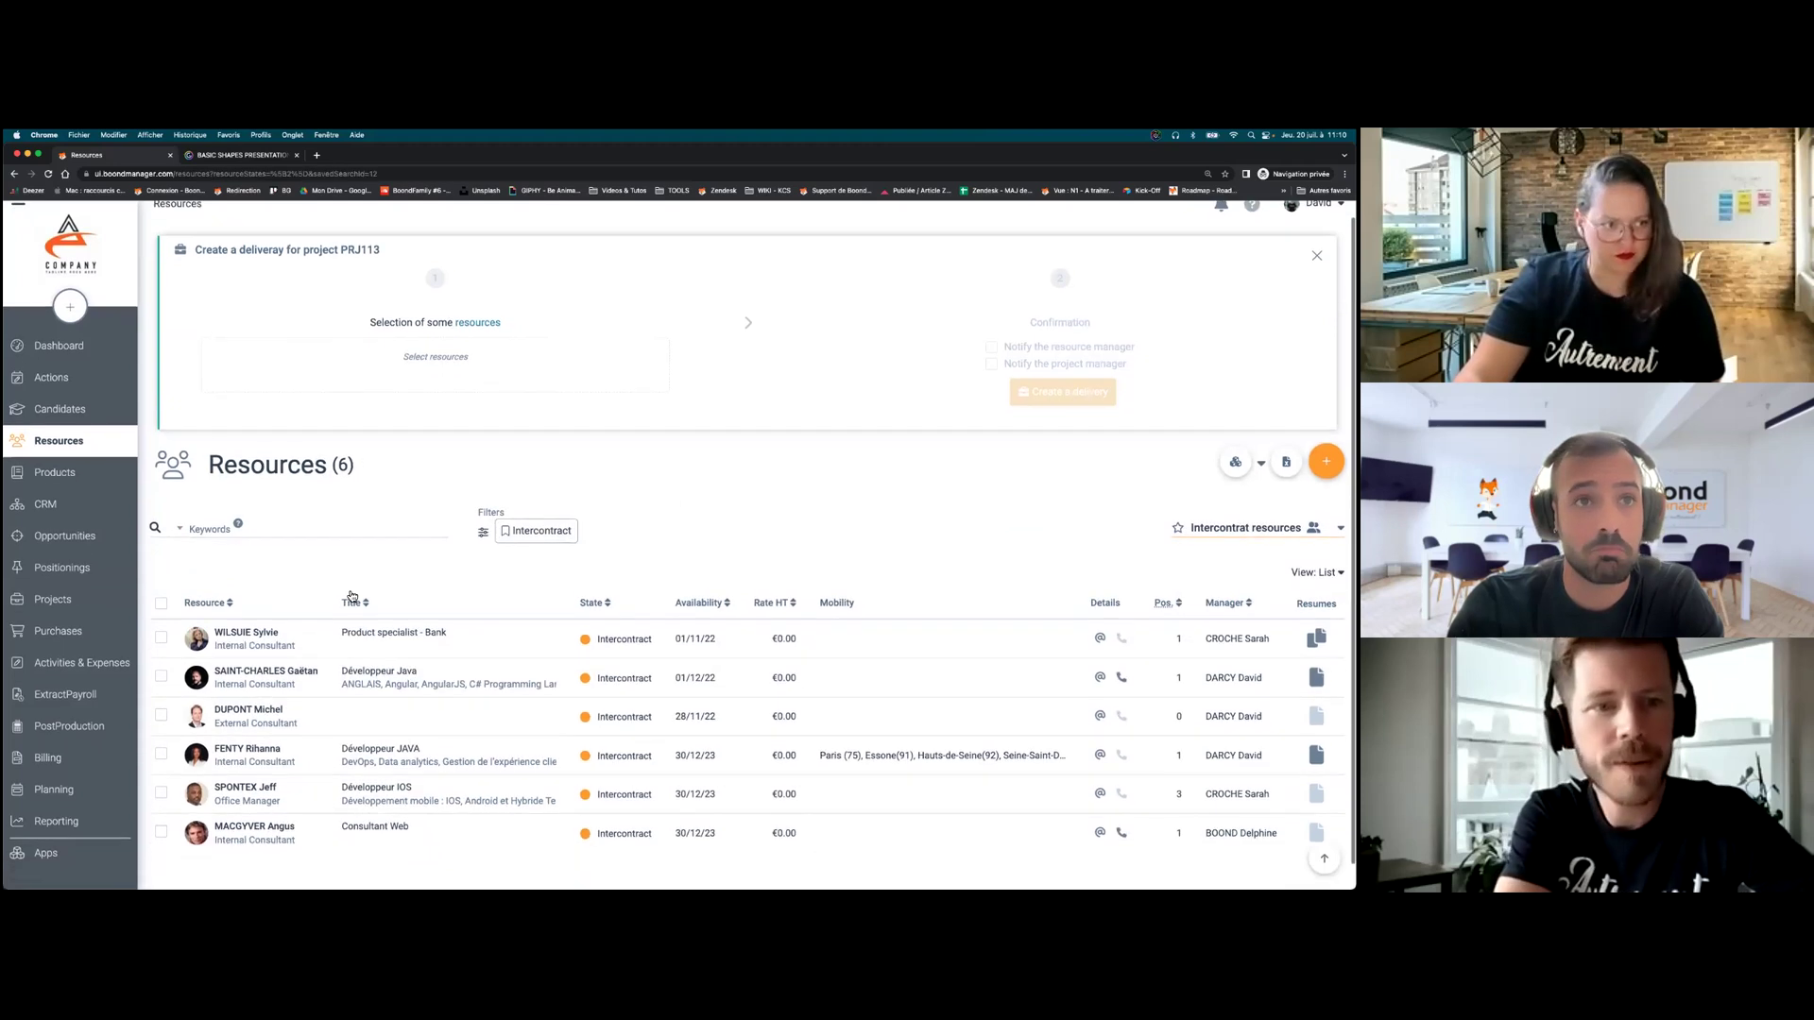
{"action": "left_click", "coordinate": [162, 716]}
{"action": "left_click", "coordinate": [161, 639]}
{"action": "left_click", "coordinate": [163, 678]}
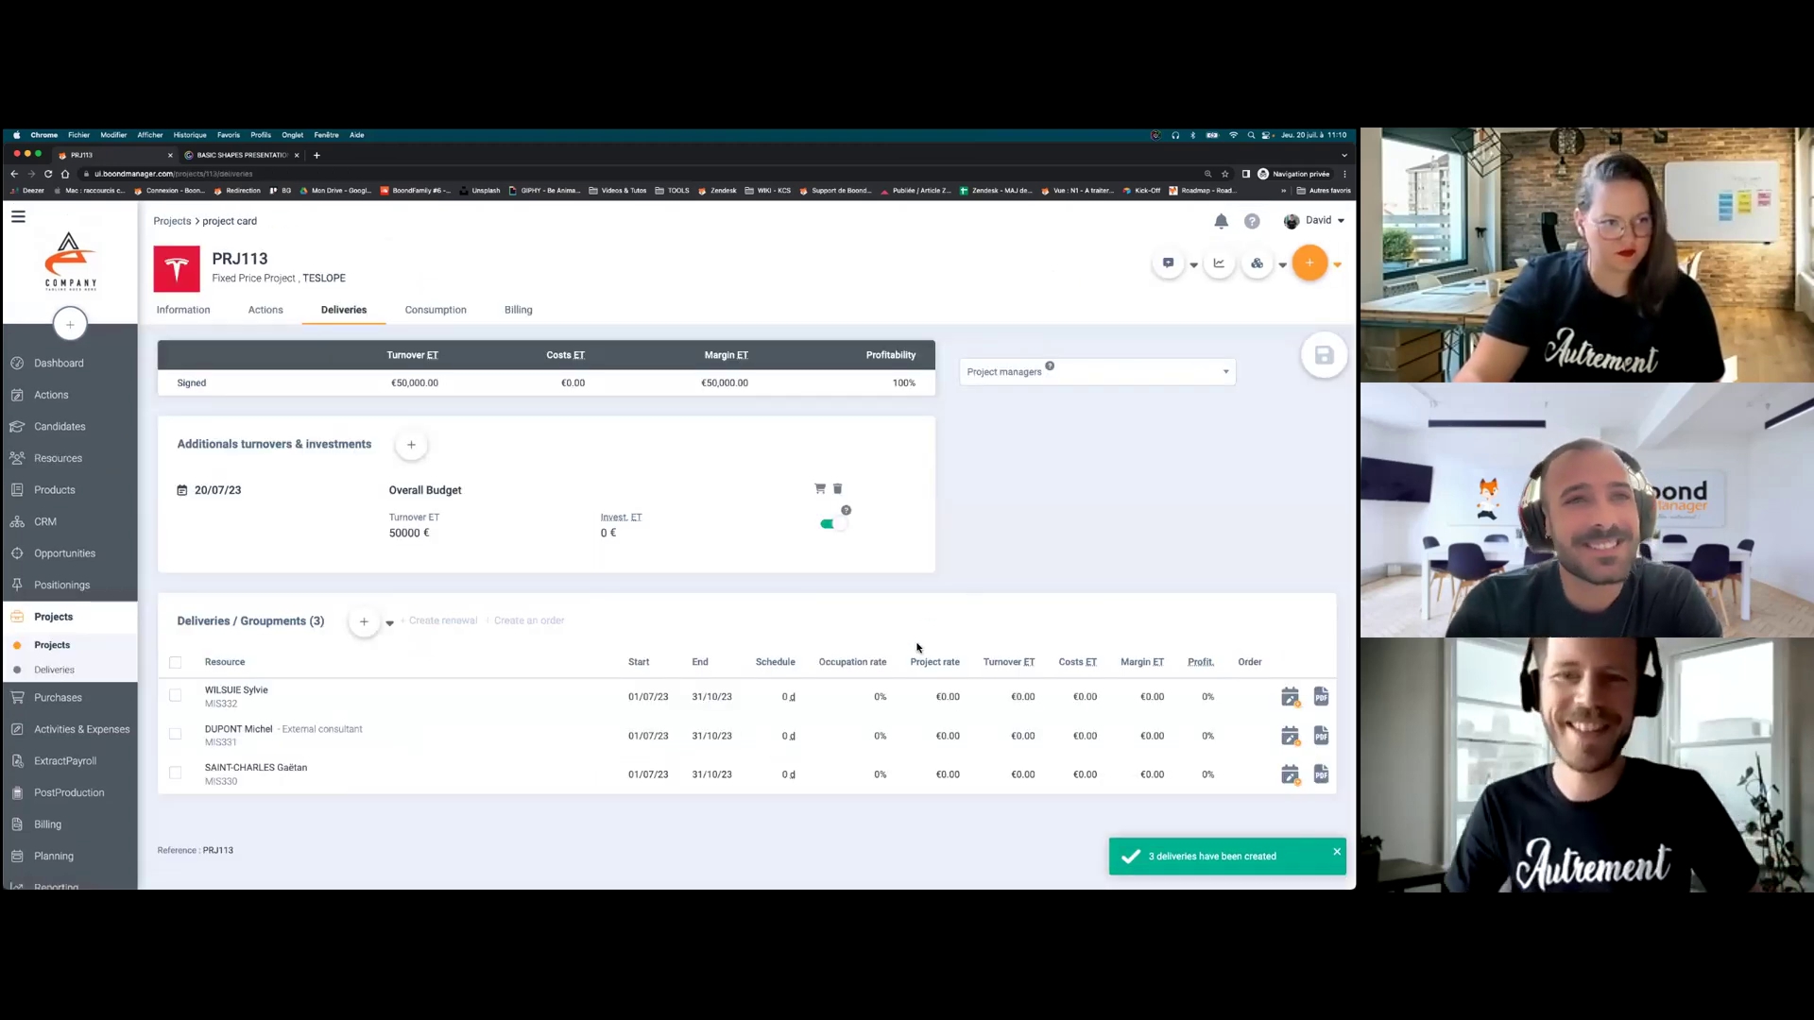
- Open the first listed delivery, MIS332, and set its schedule to 20 days
{"action": "scroll", "coordinate": [917, 642], "scroll_direction": "down", "scroll_amount": 2}
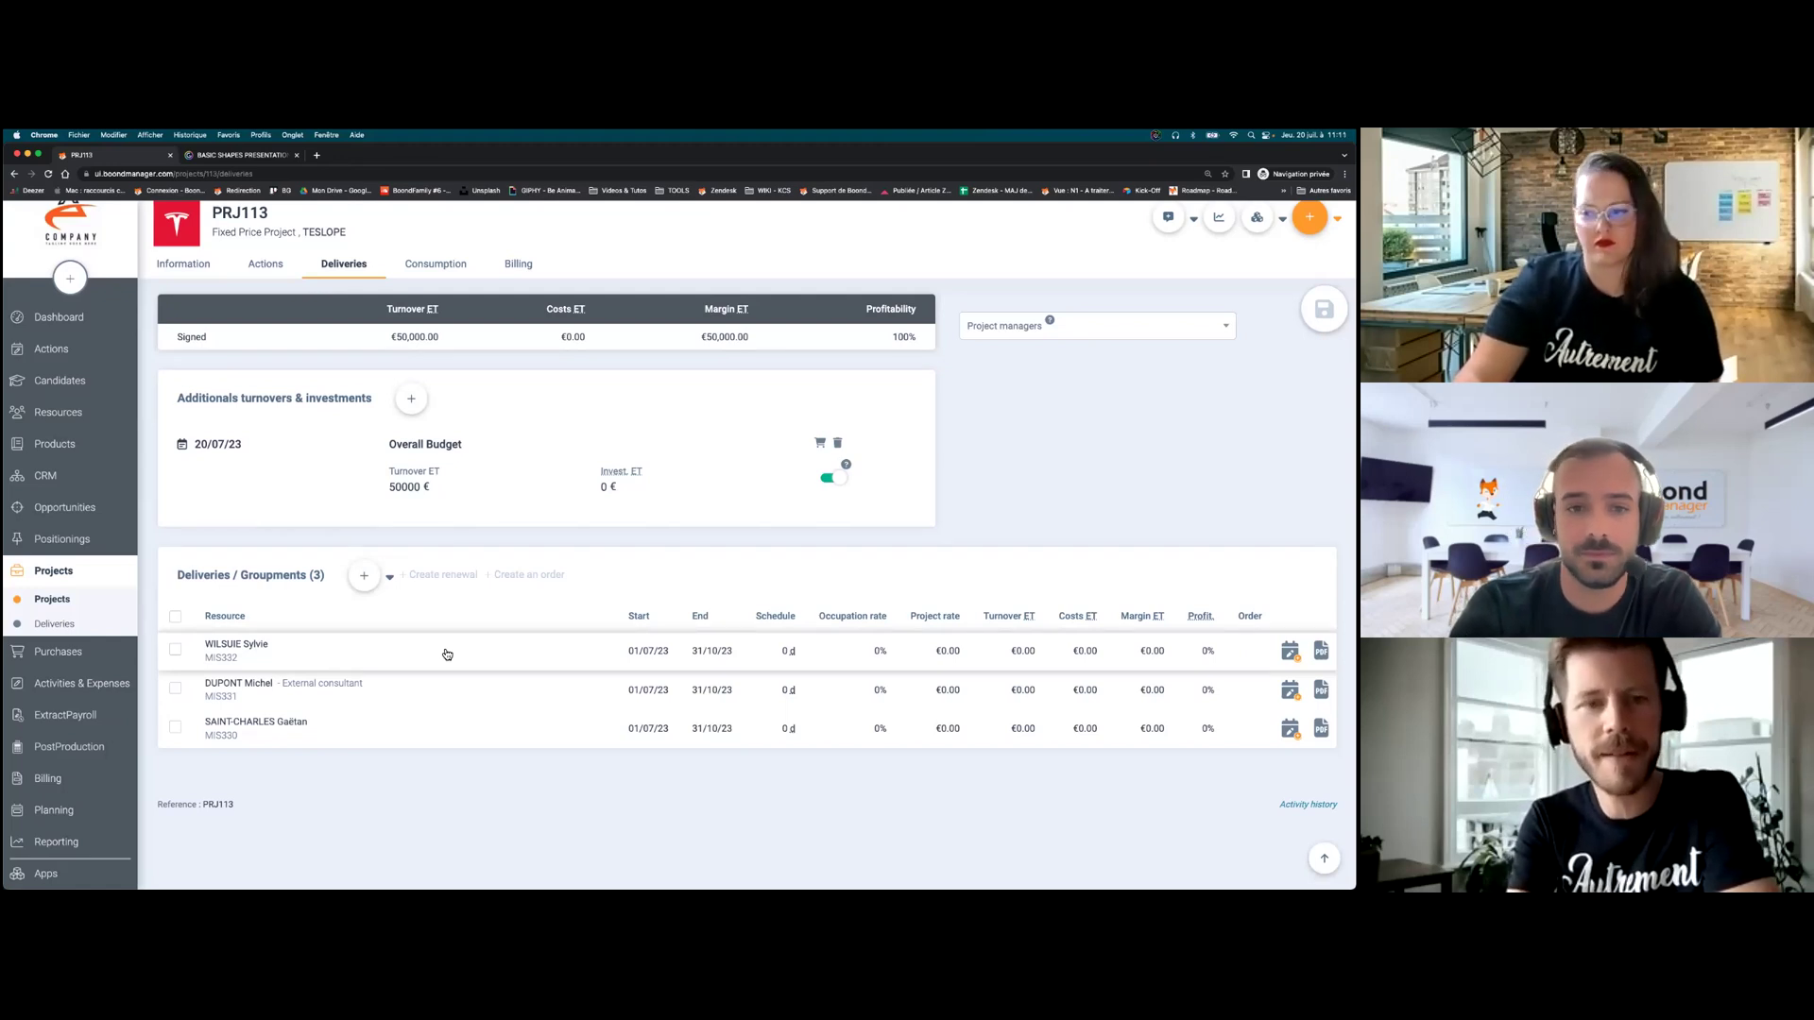
{"action": "left_click", "coordinate": [506, 664]}
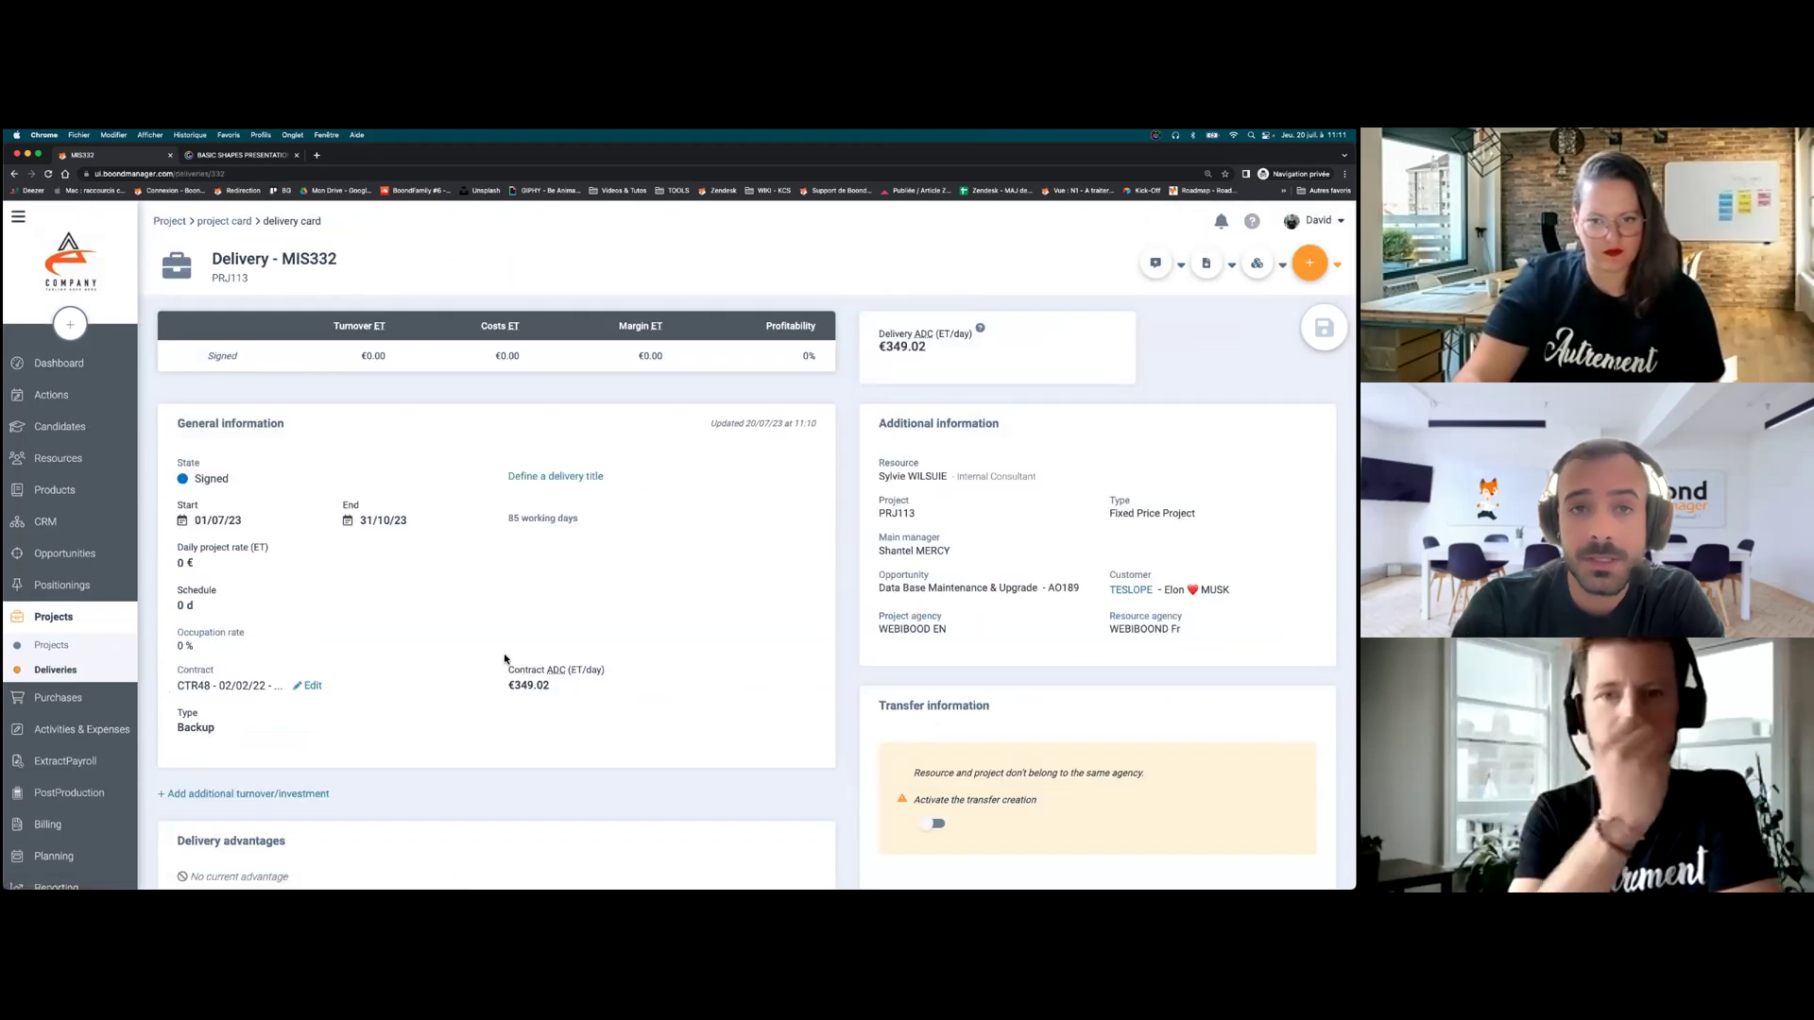
{"action": "scroll", "coordinate": [498, 603], "scroll_direction": "down", "scroll_amount": 1}
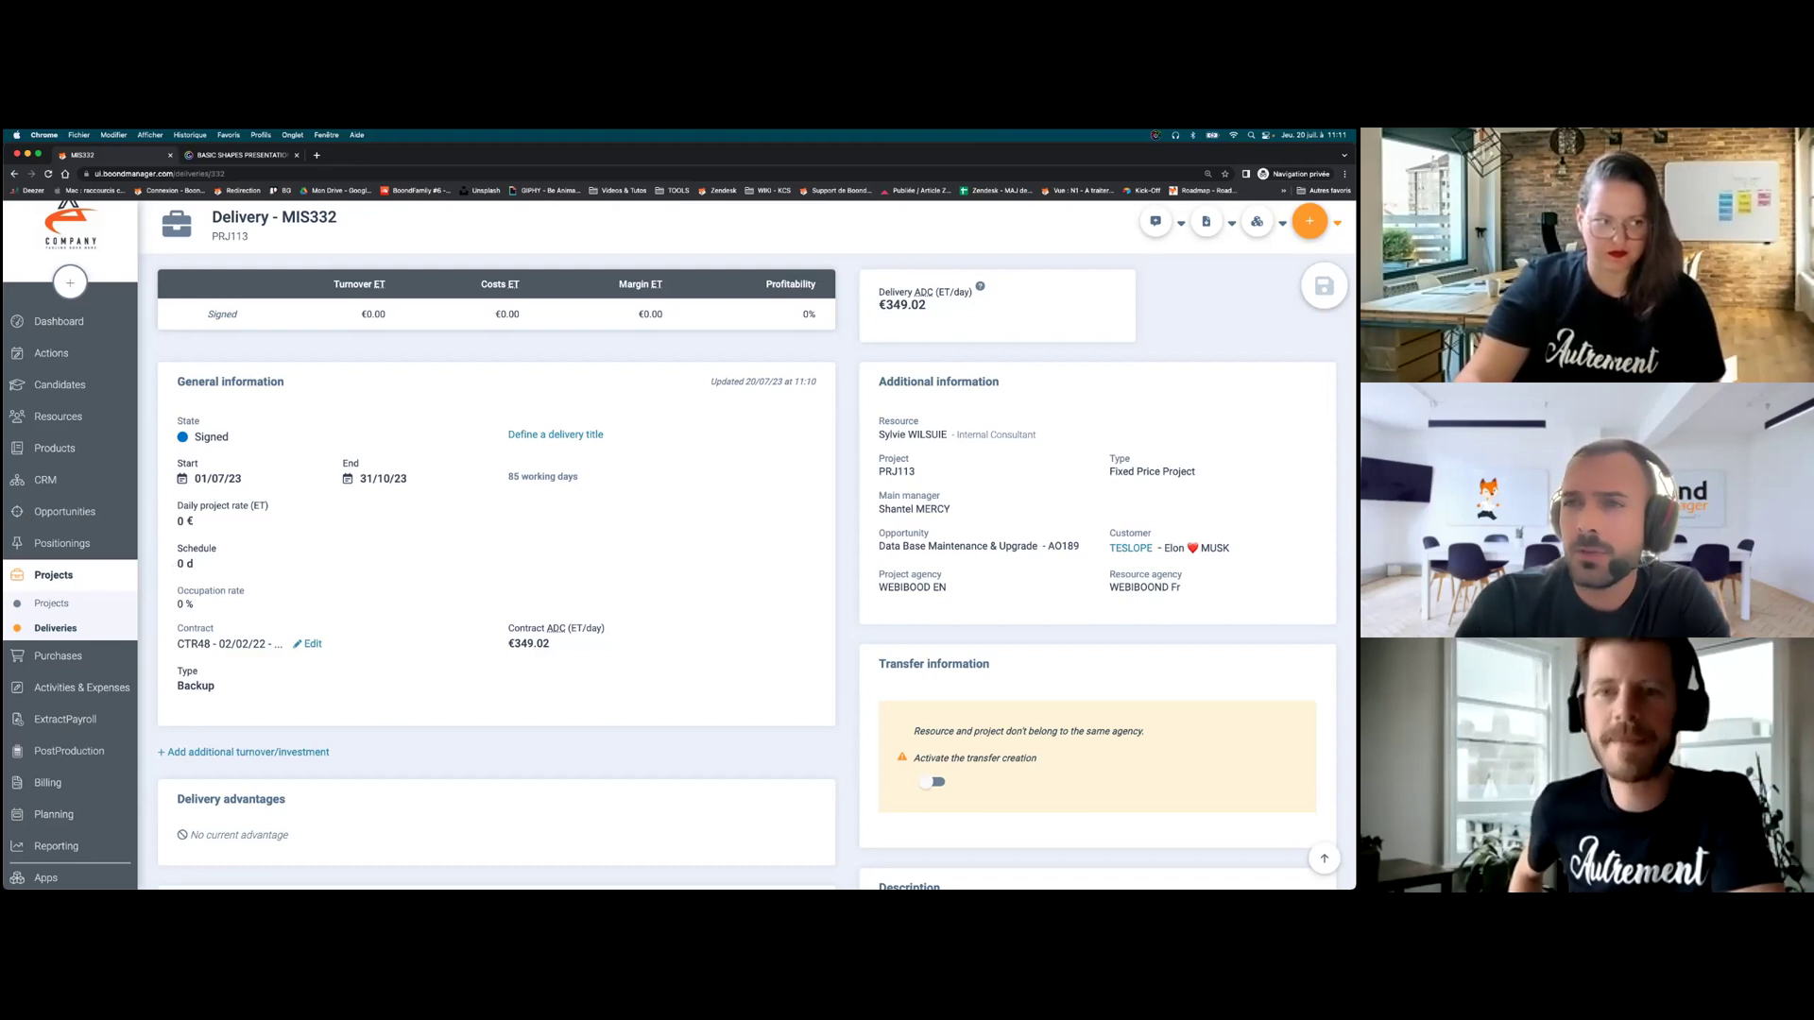
{"action": "left_click", "coordinate": [192, 567]}
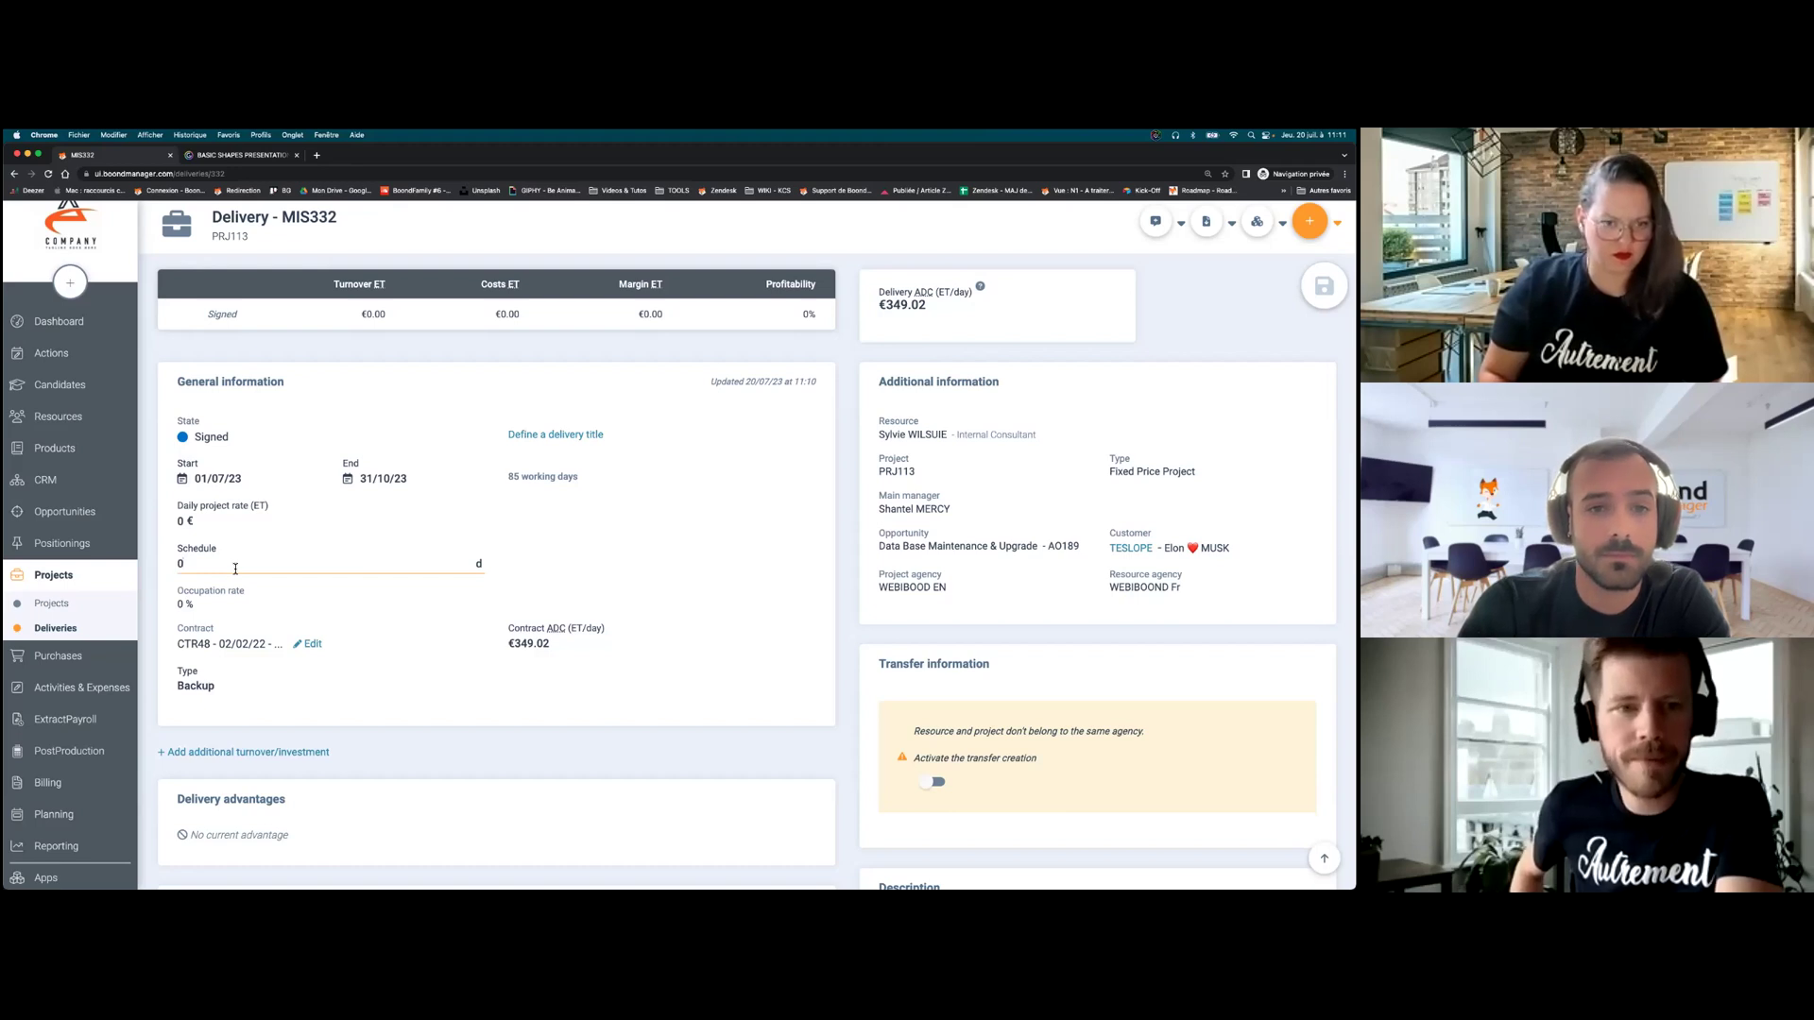
{"action": "key", "text": "BackSpace"}
{"action": "type", "text": "2"}
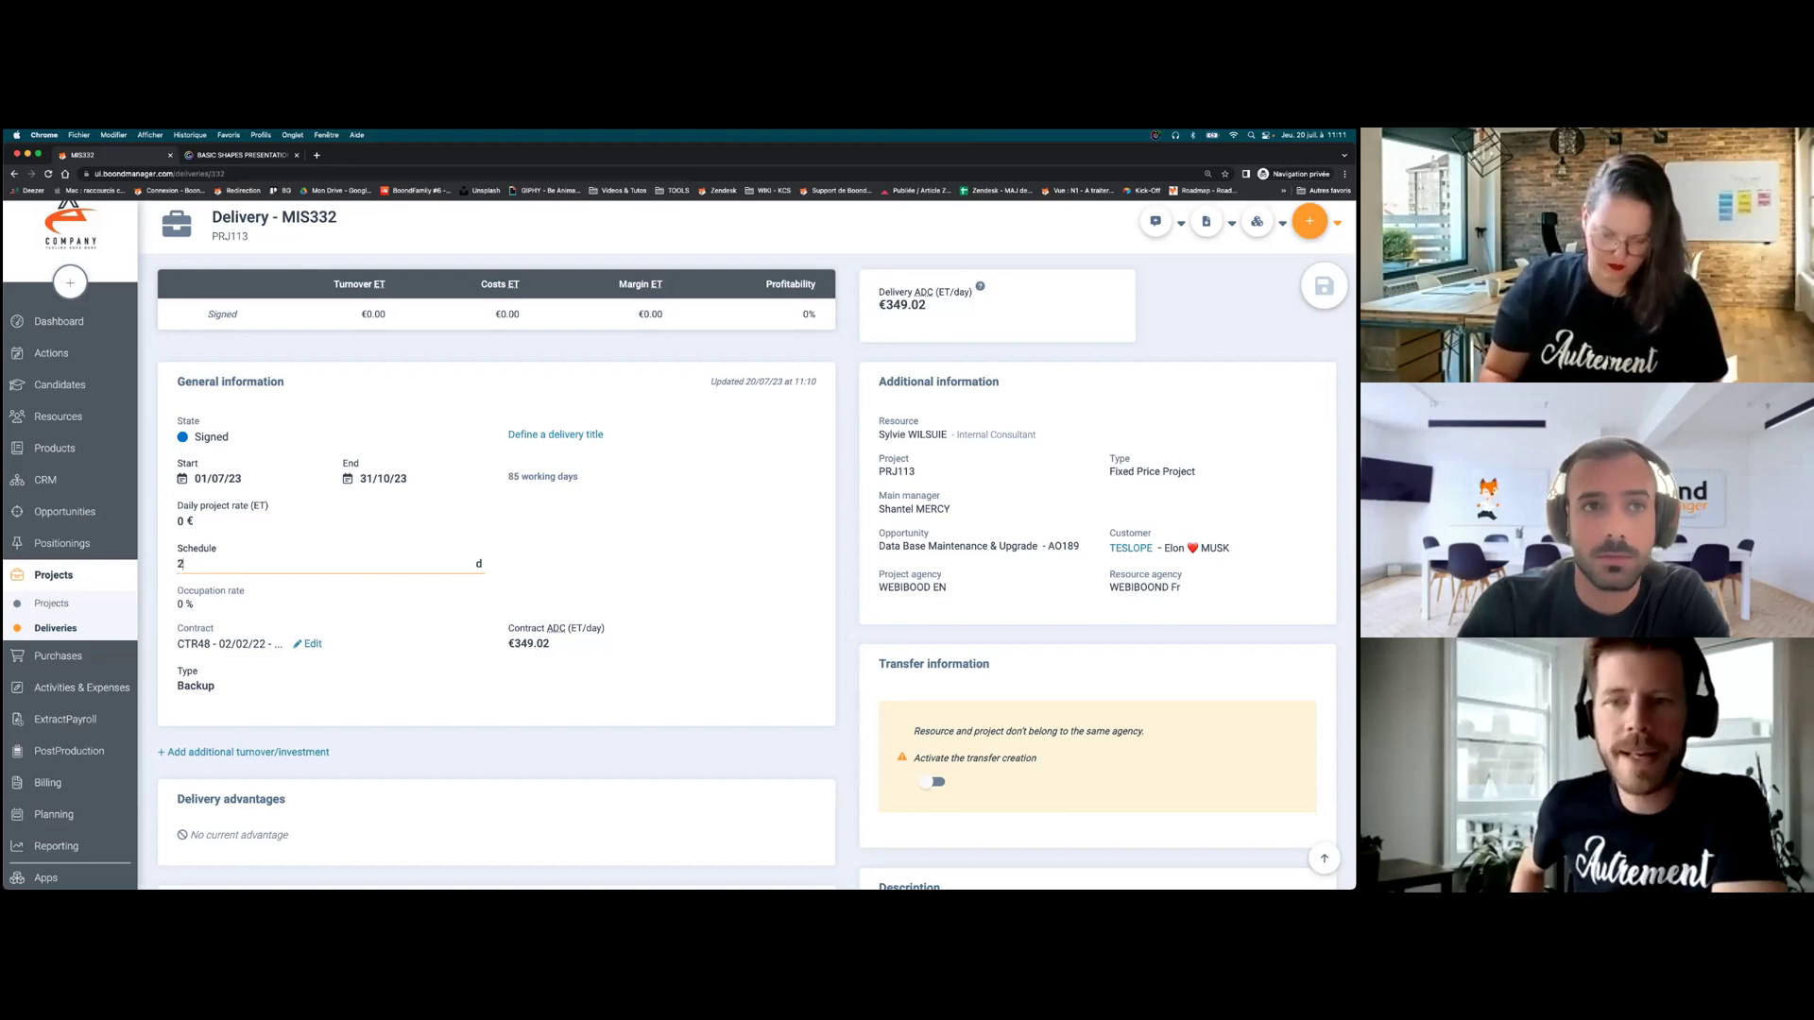
{"action": "left_click", "coordinate": [701, 563]}
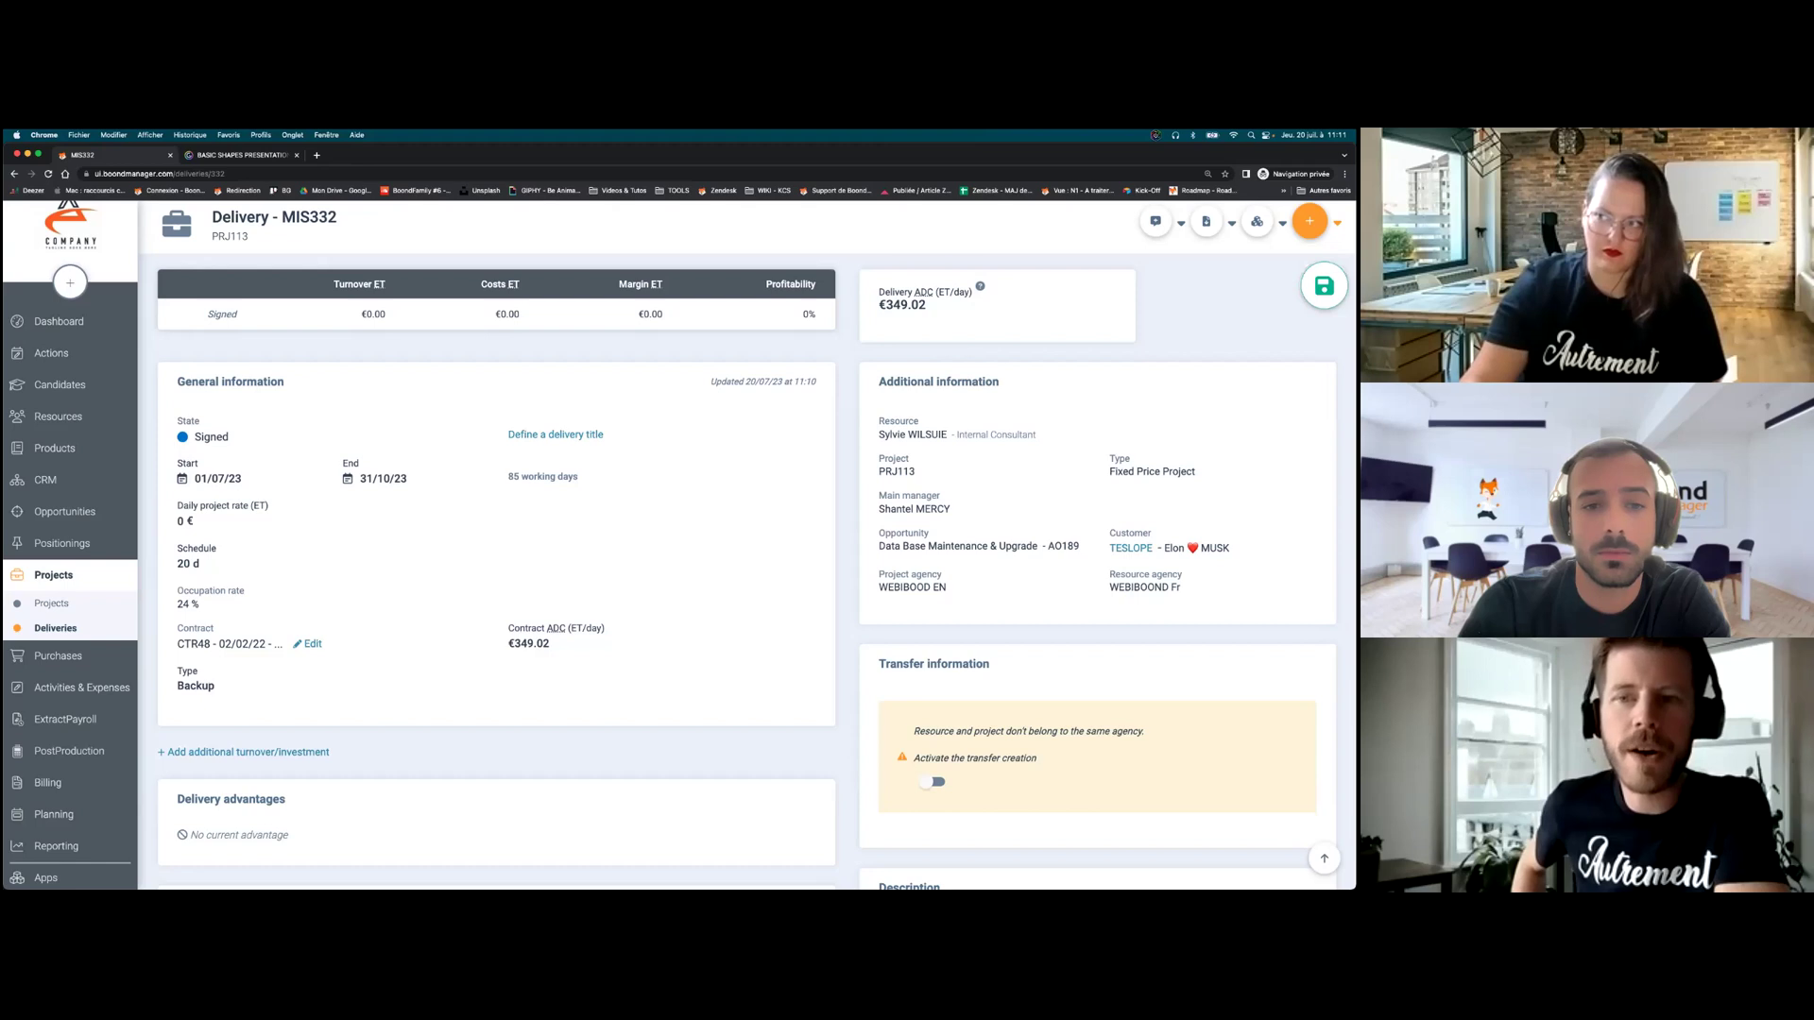
- Save the MIS332 delivery, check its signed margin, and return to the project's deliveries
{"action": "left_click", "coordinate": [1323, 285]}
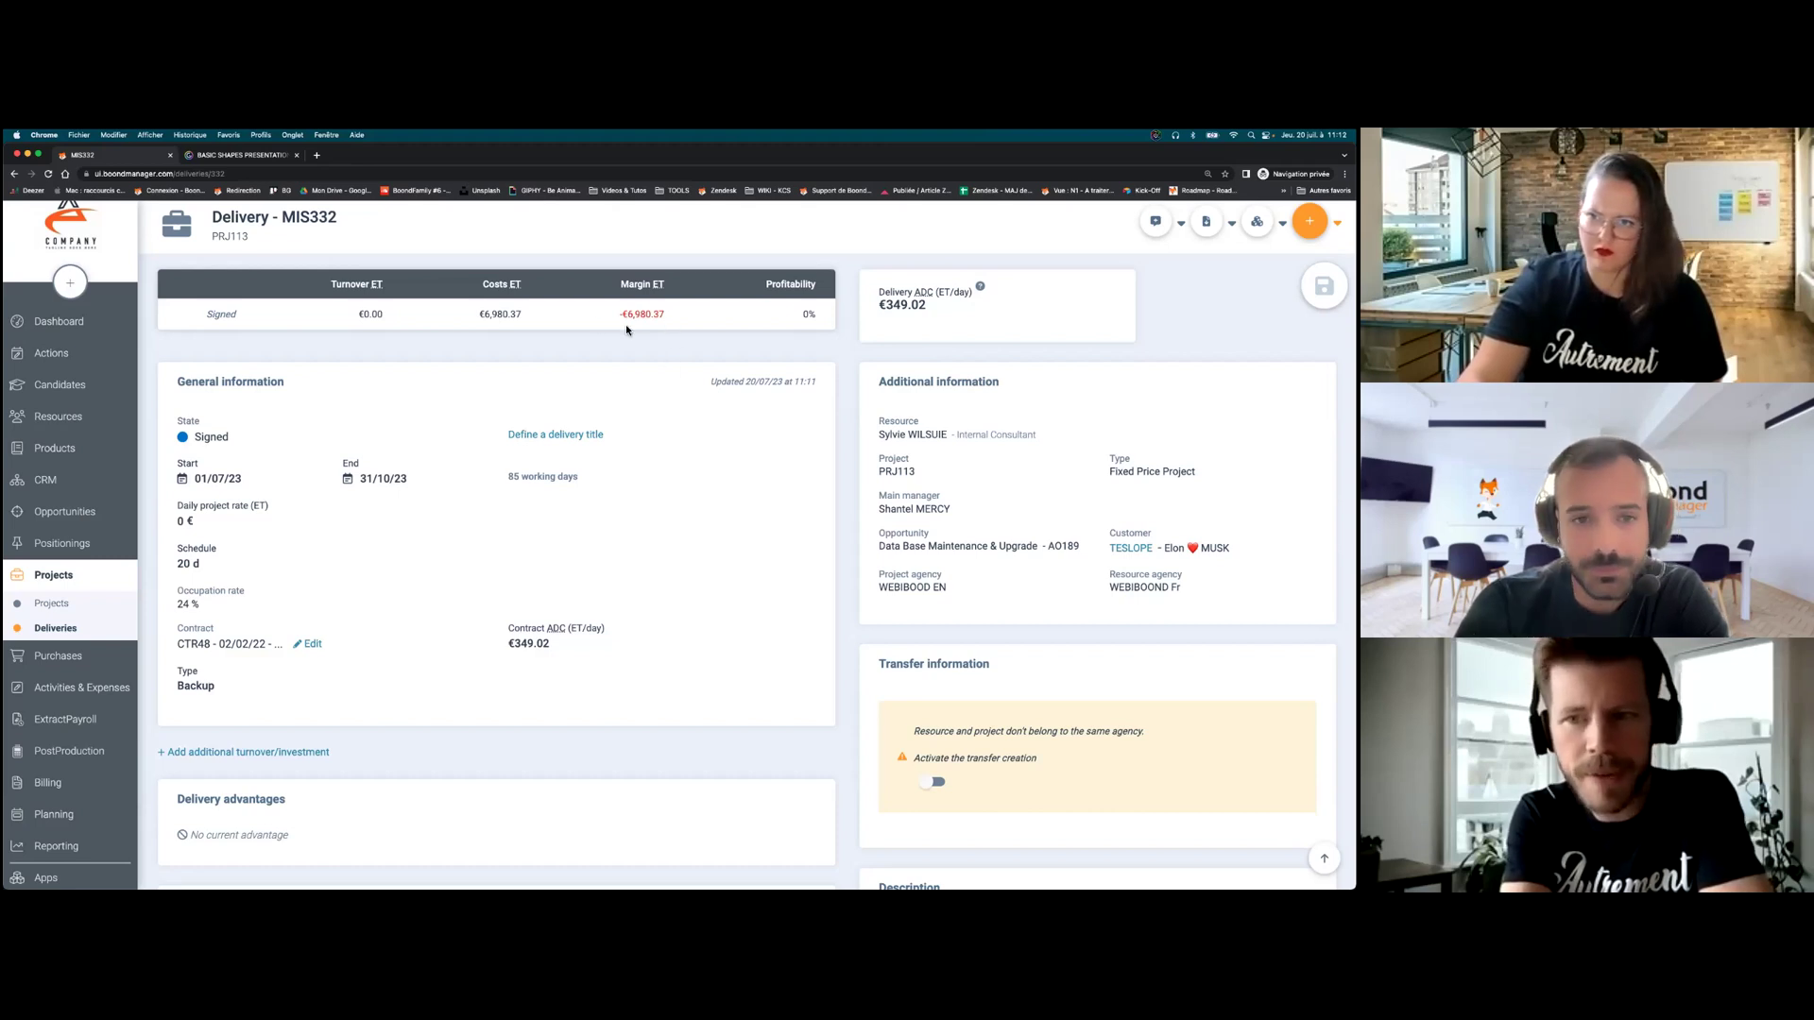
{"action": "left_click_drag", "start_coordinate": [615, 320], "coordinate": [688, 324]}
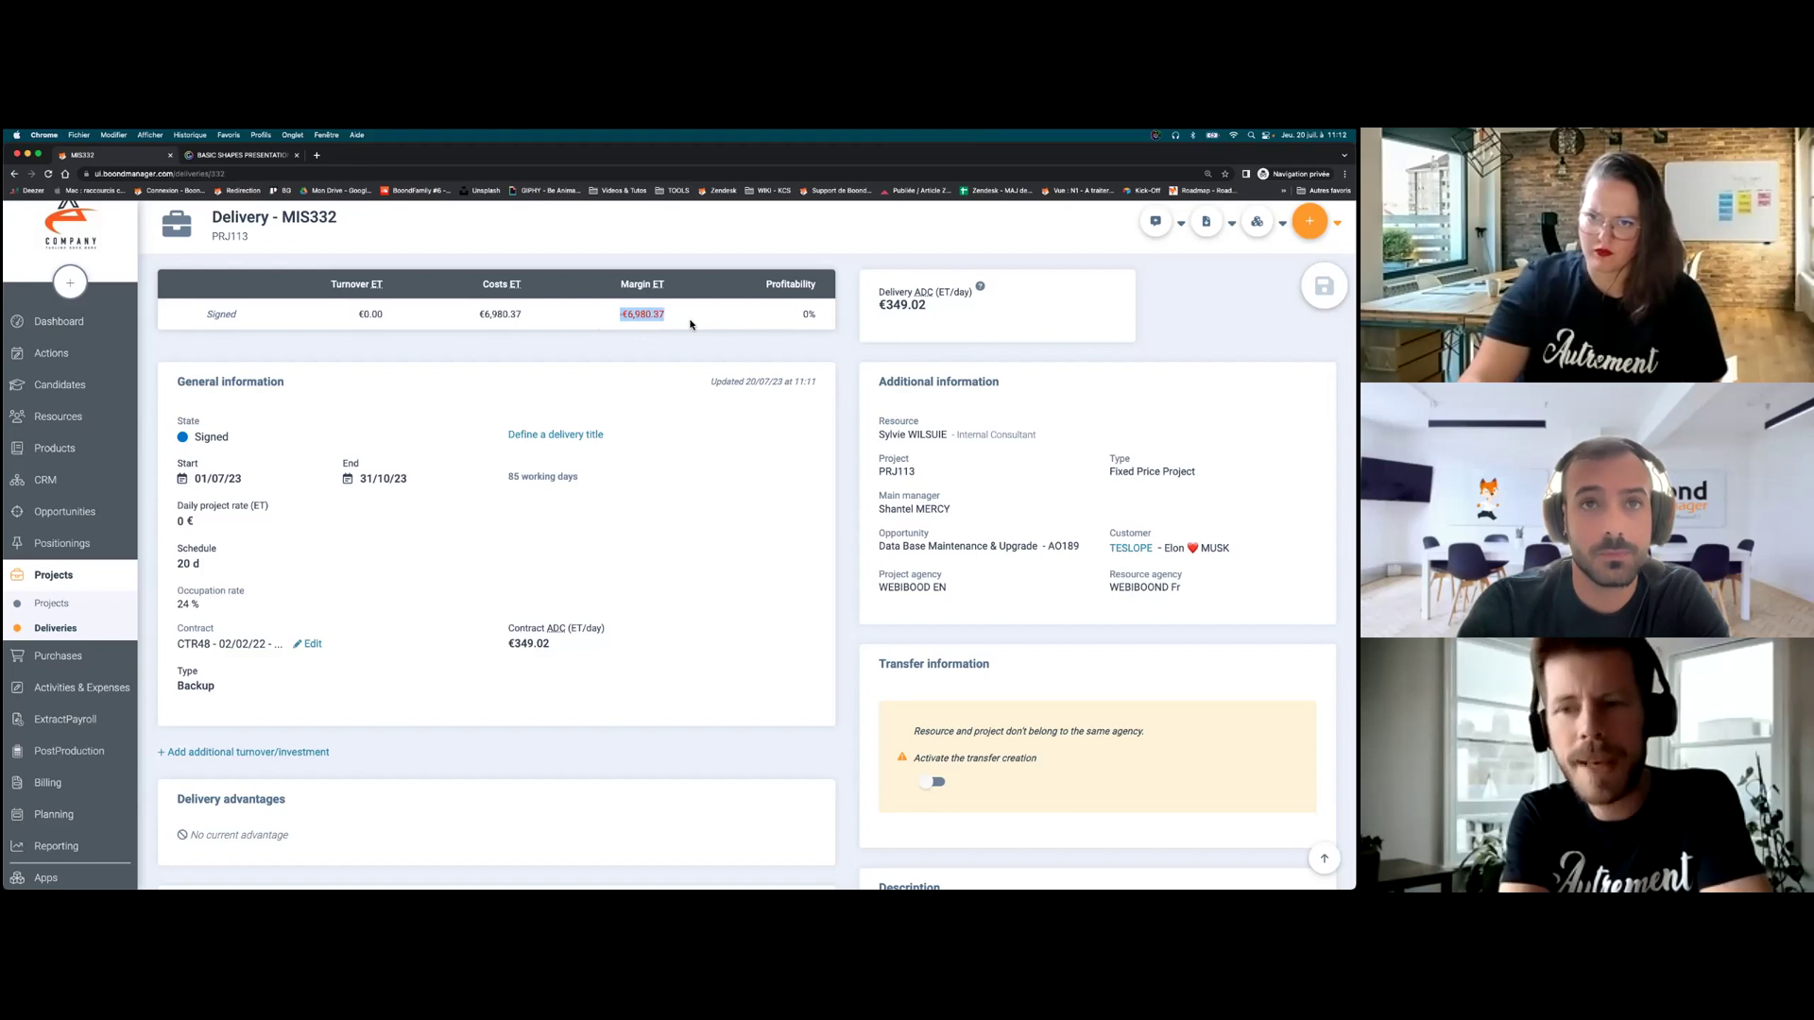
{"action": "left_click", "coordinate": [590, 340]}
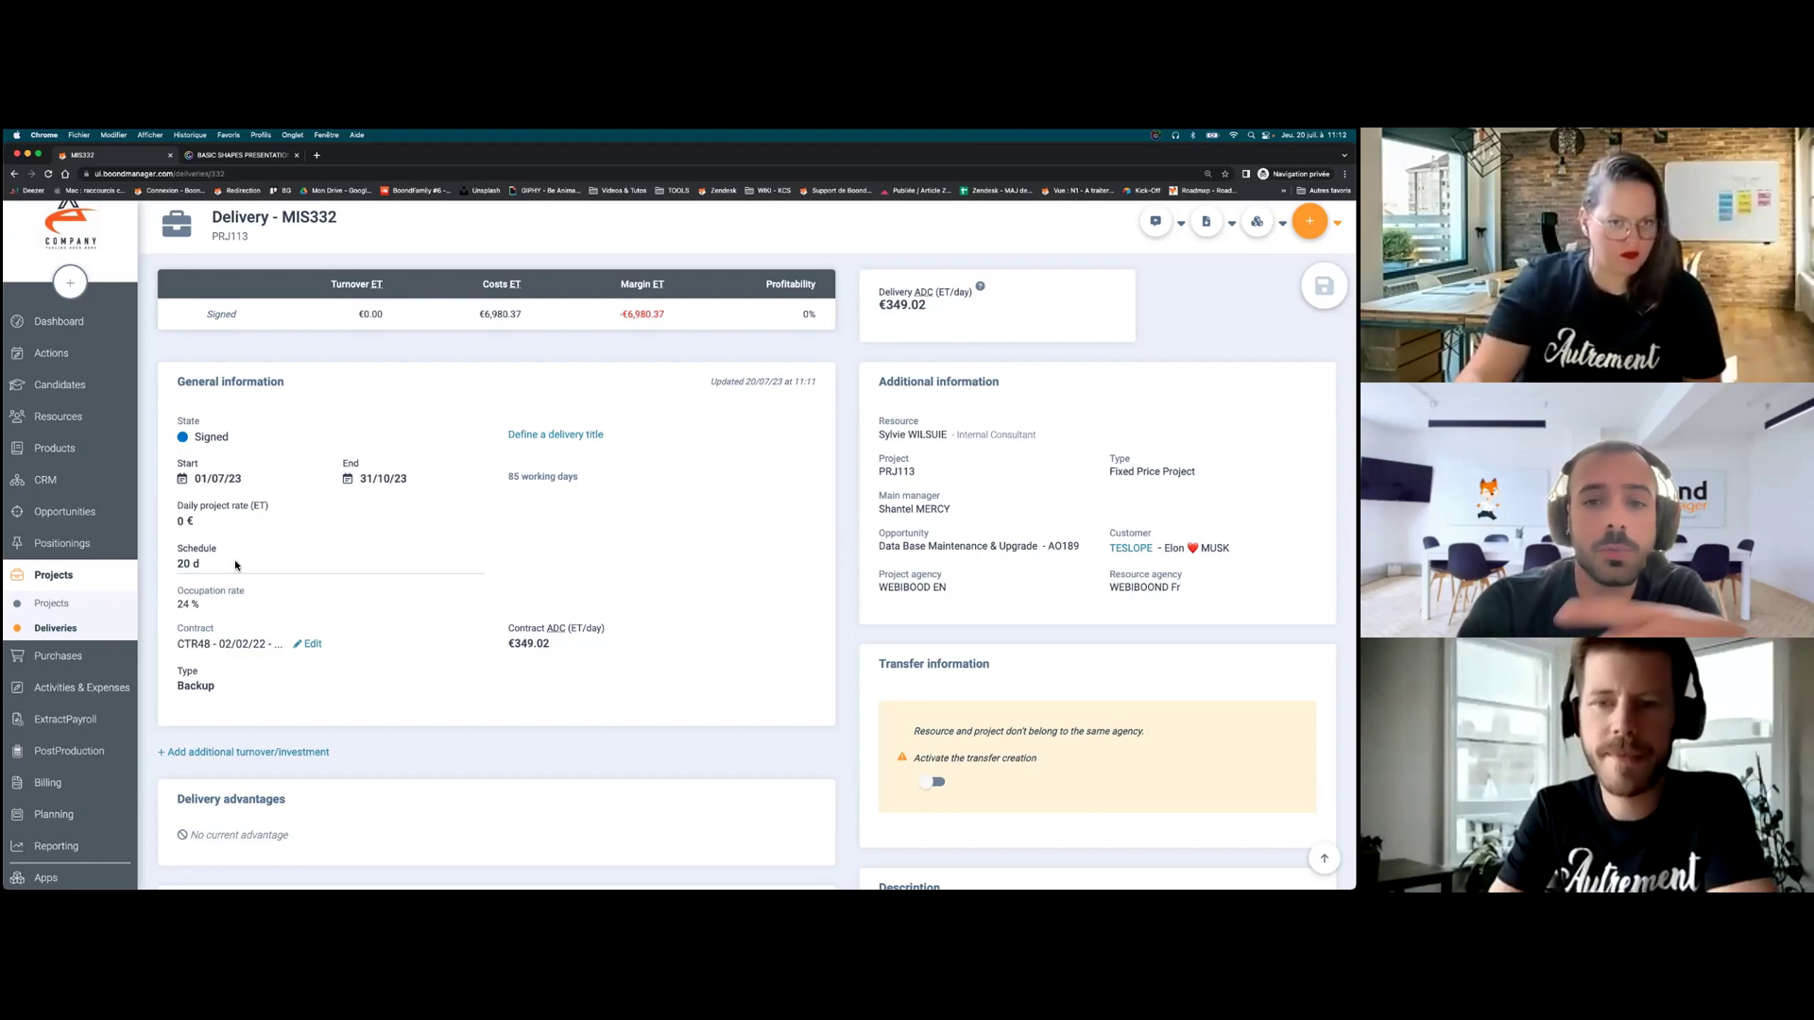
{"action": "scroll", "coordinate": [200, 359], "scroll_direction": "up", "scroll_amount": 1}
{"action": "left_click", "coordinate": [229, 223]}
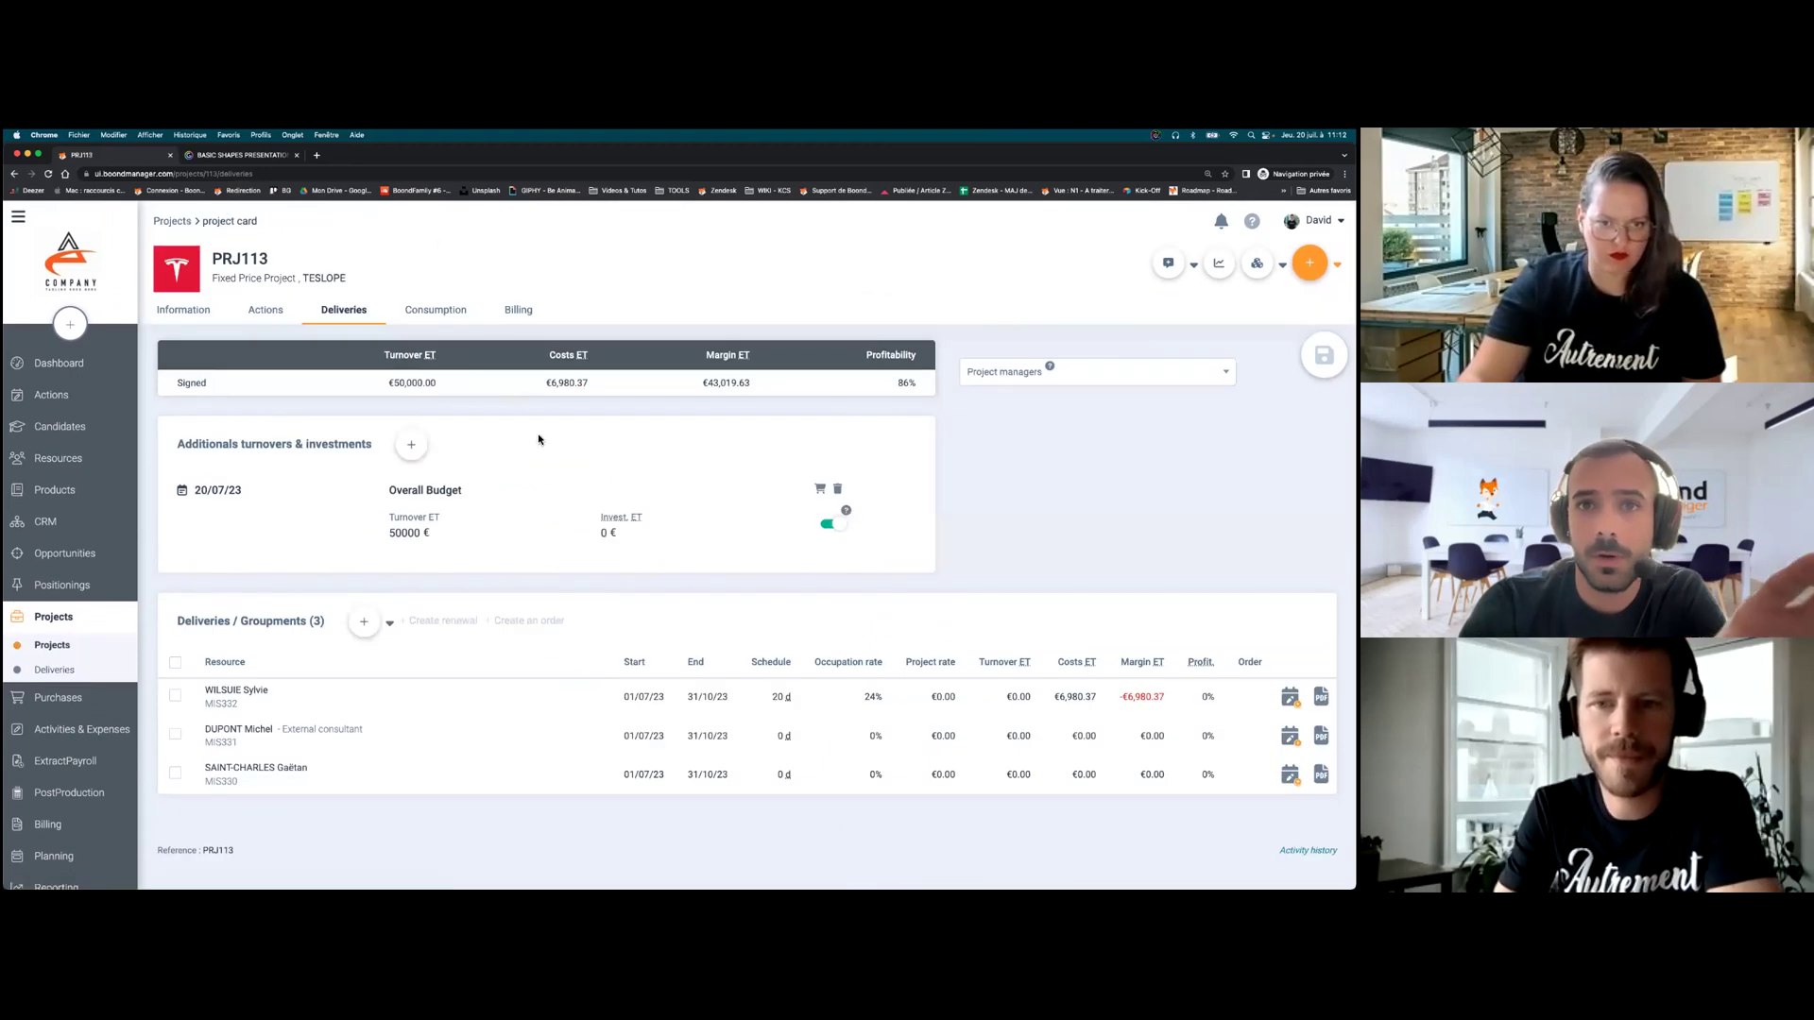
- Open delivery MIS331, set its schedule to 40 days, save it, and return to the project's deliveries
{"action": "scroll", "coordinate": [530, 567], "scroll_direction": "down", "scroll_amount": 1}
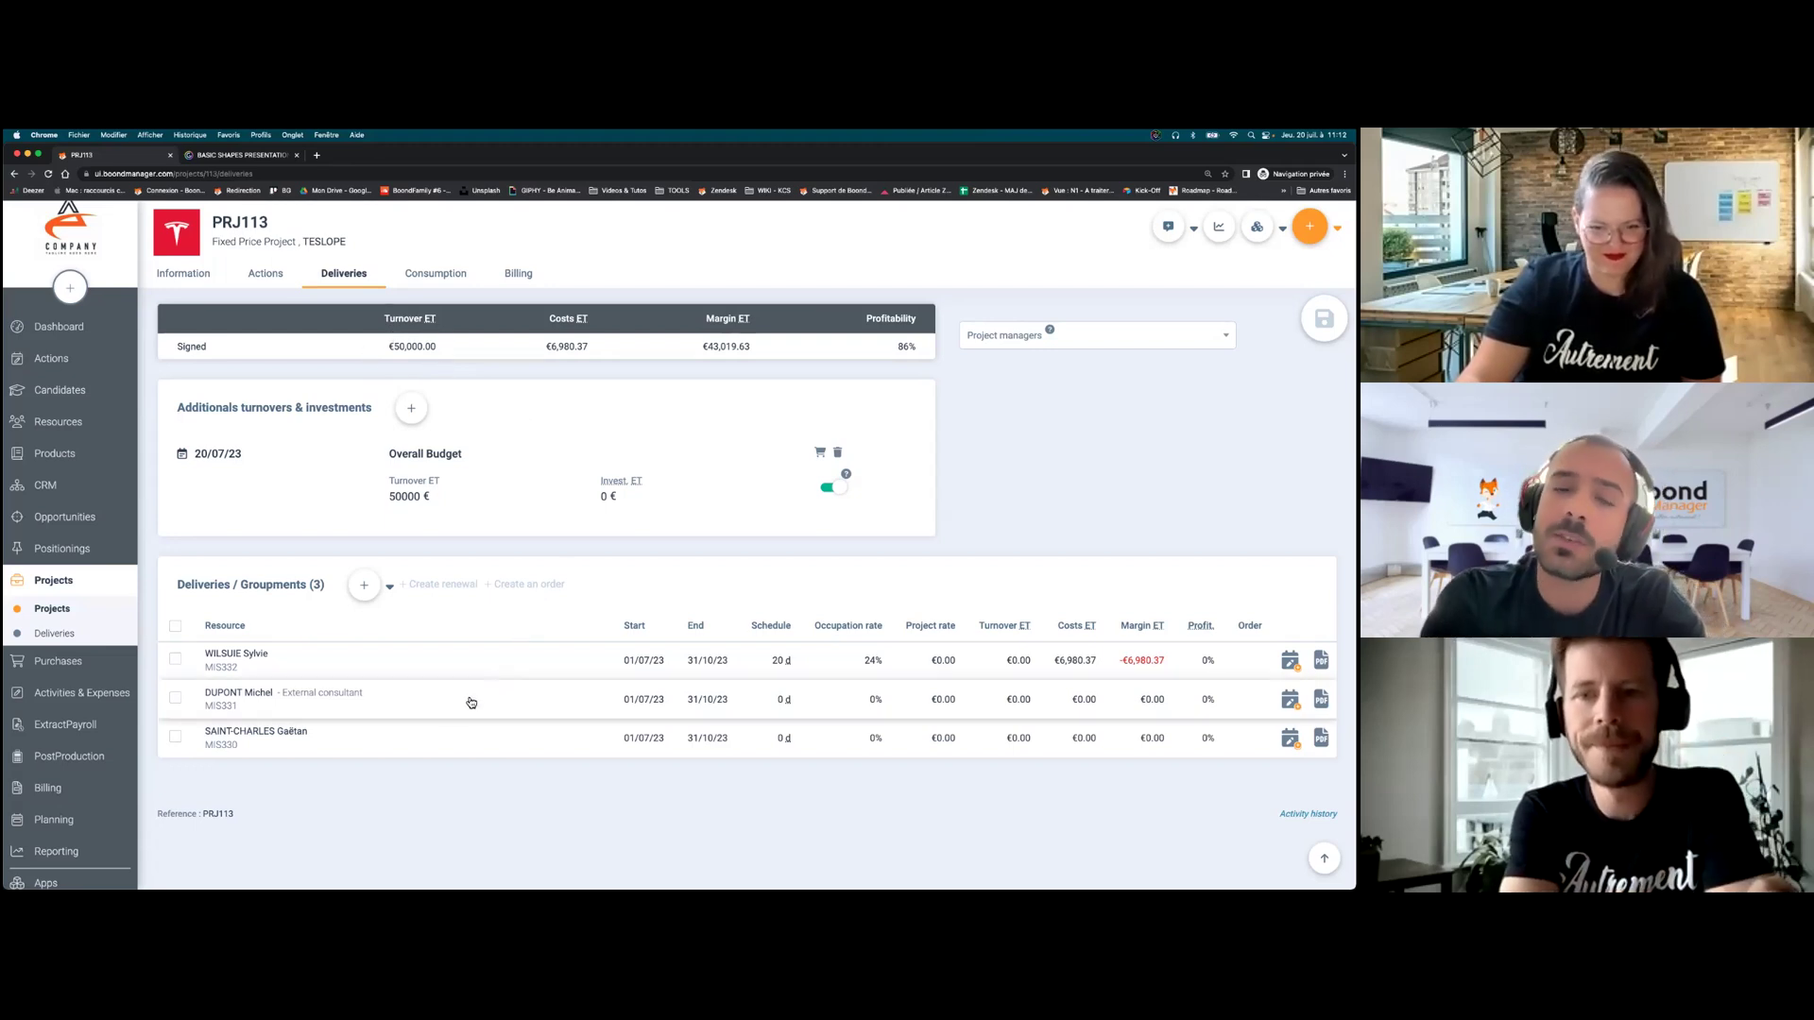
{"action": "left_click", "coordinate": [428, 707]}
{"action": "left_click", "coordinate": [210, 609]}
{"action": "type", "text": "40"}
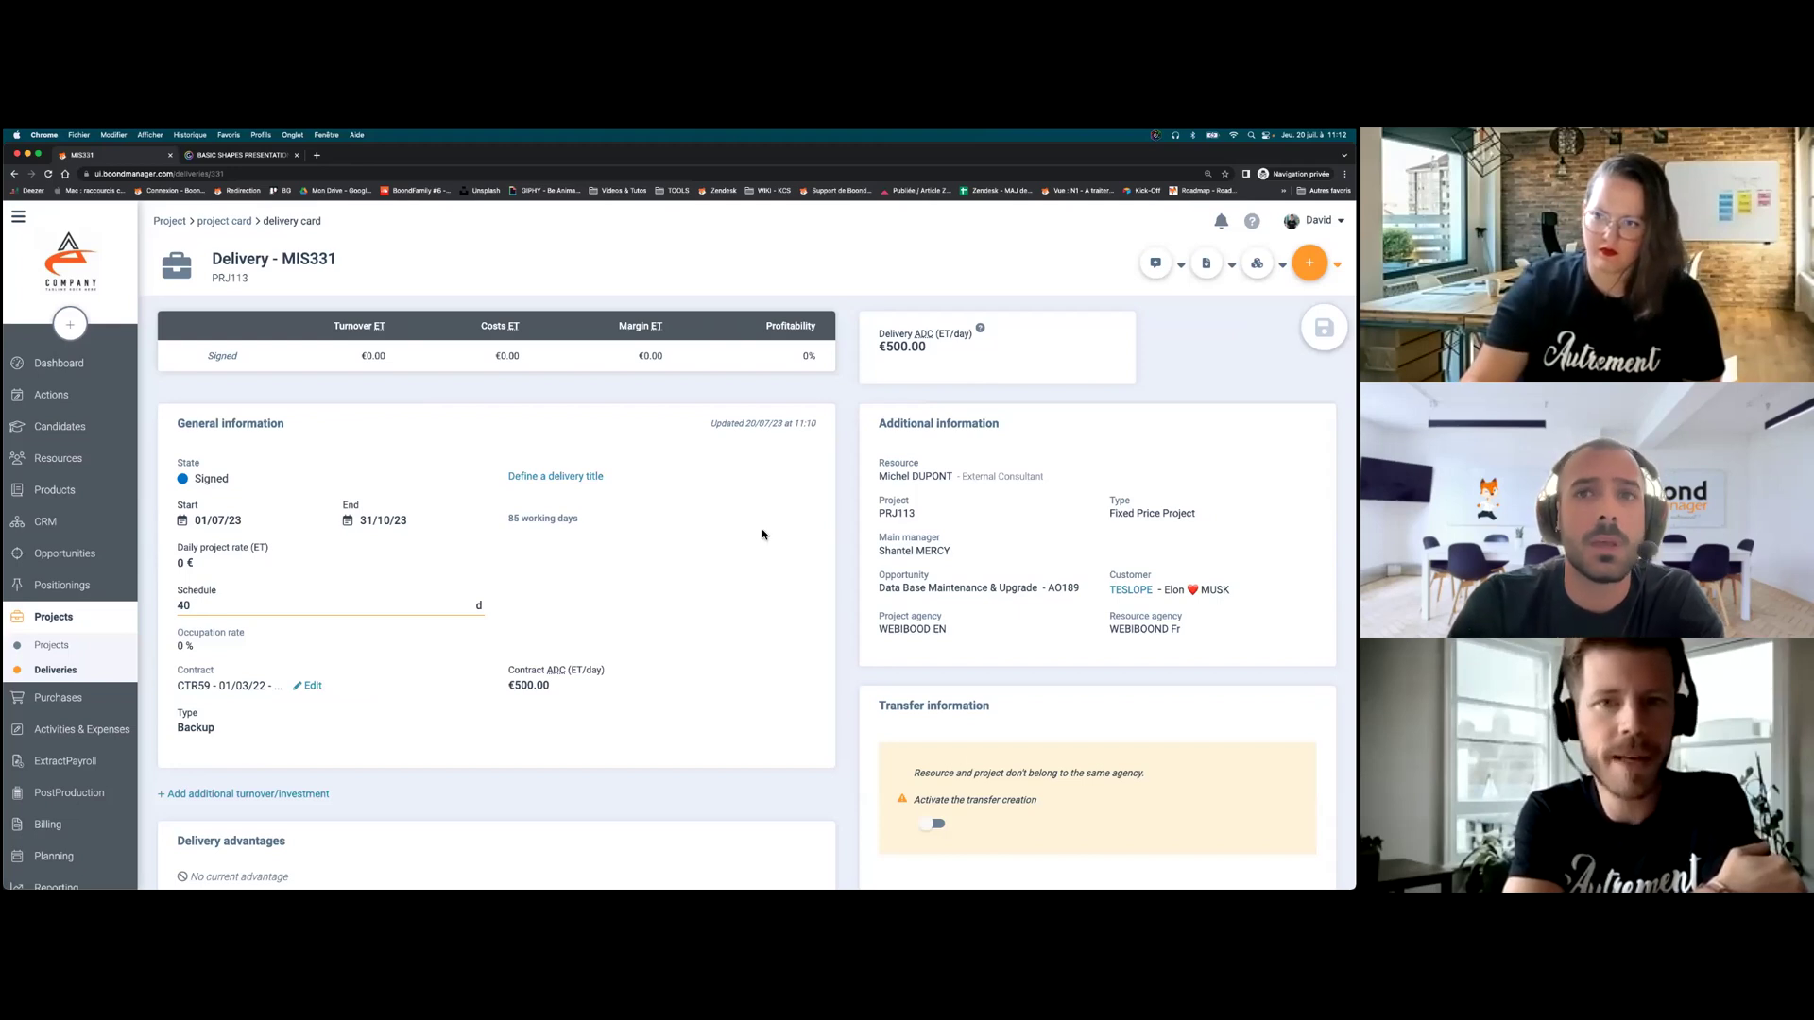
{"action": "key", "text": "Return"}
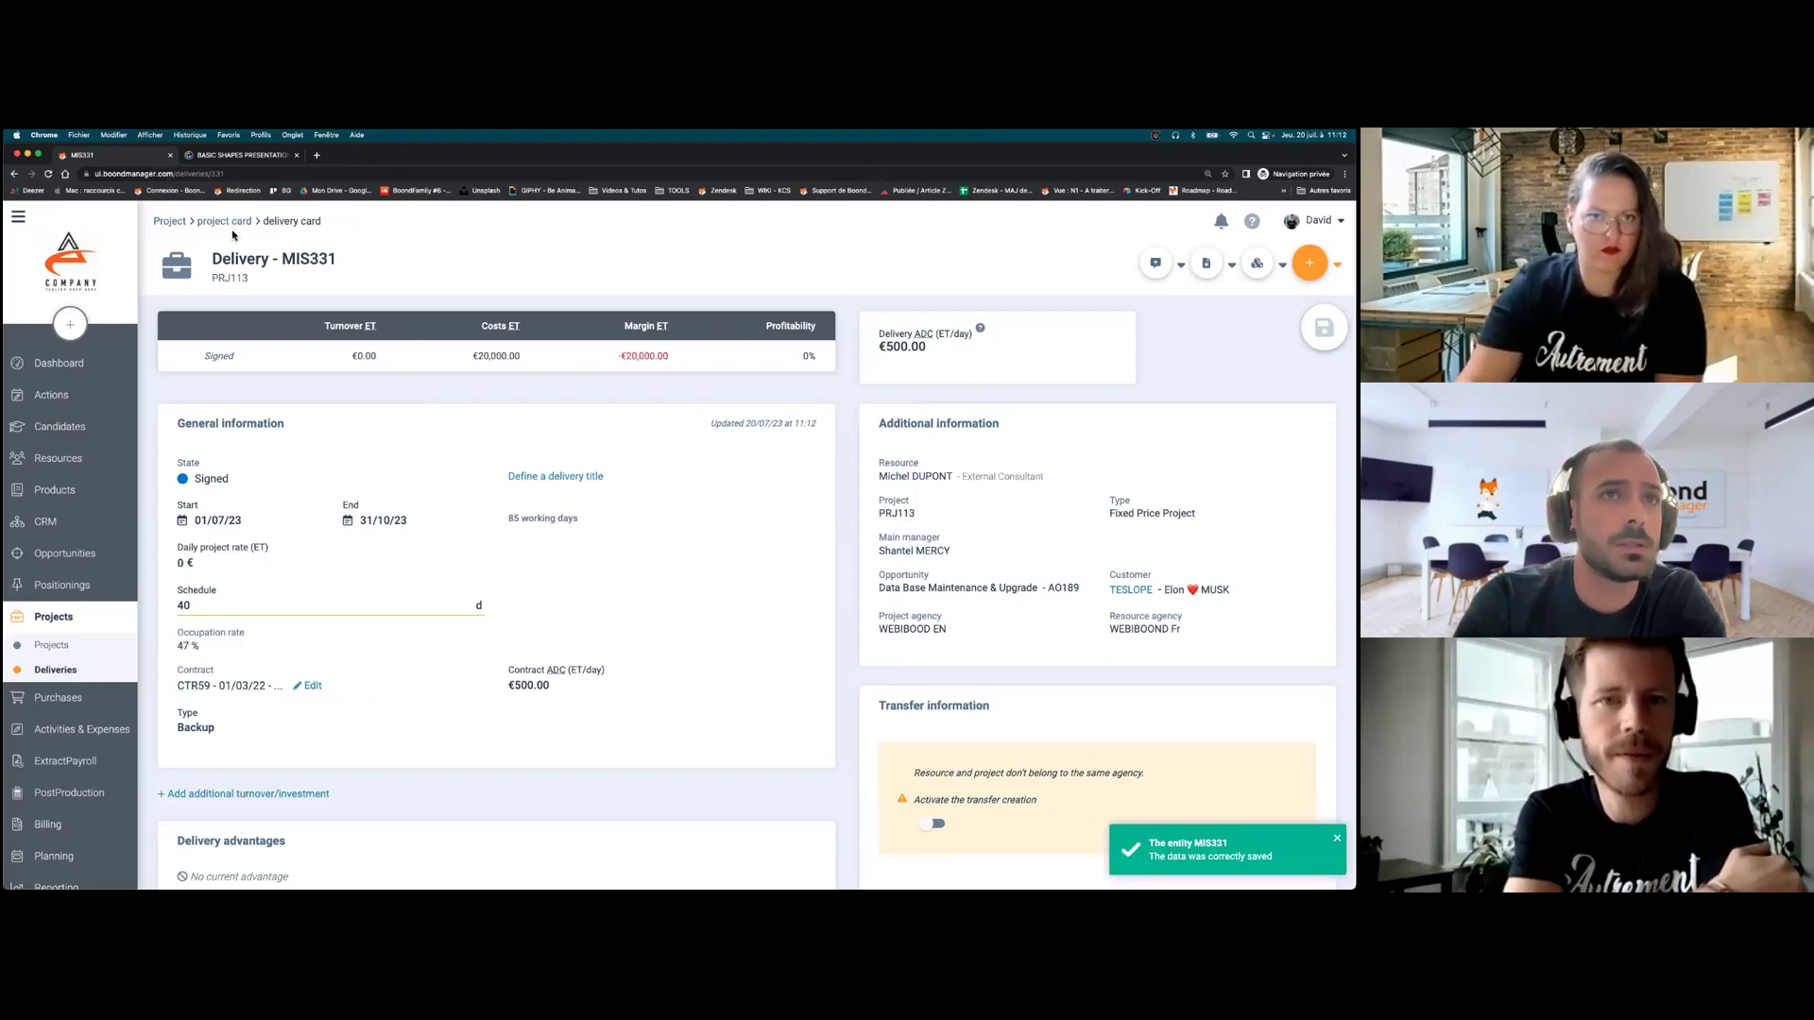
{"action": "left_click", "coordinate": [232, 229]}
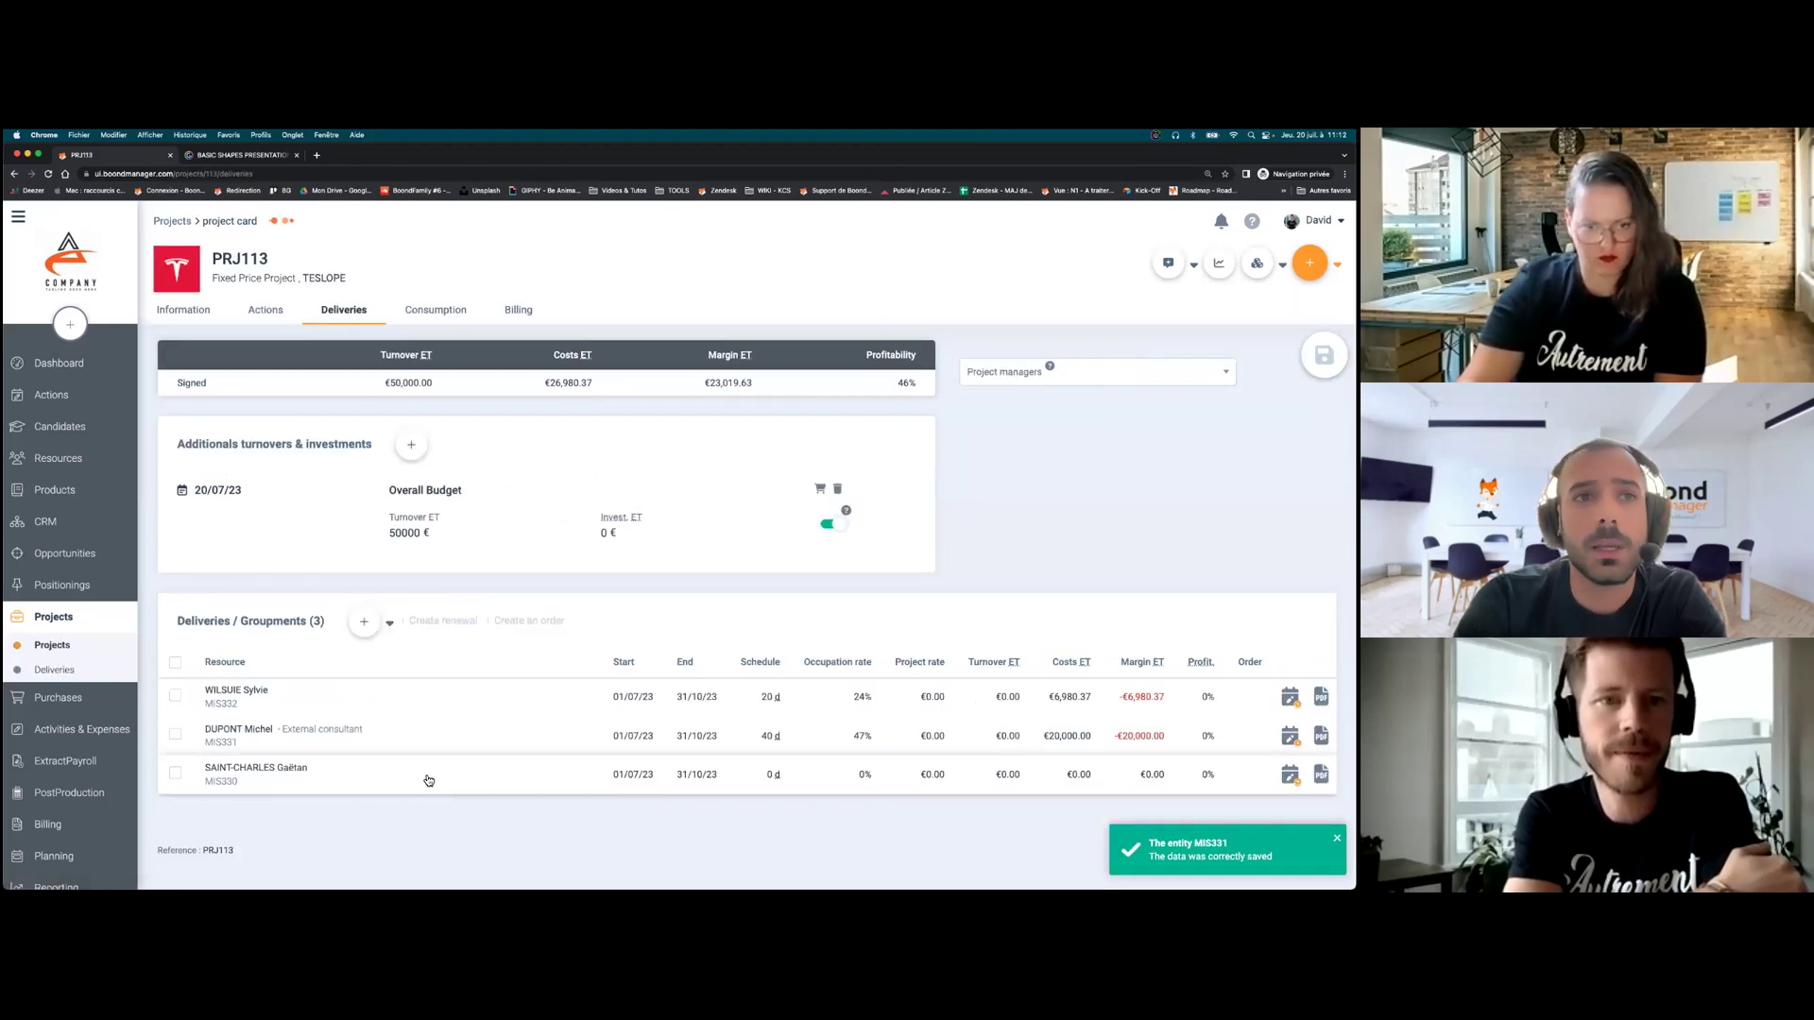
- Open delivery MIS330, set its schedule to 40 days, save it, and return to the project's deliveries
{"action": "left_click", "coordinate": [425, 779]}
{"action": "left_click", "coordinate": [214, 606]}
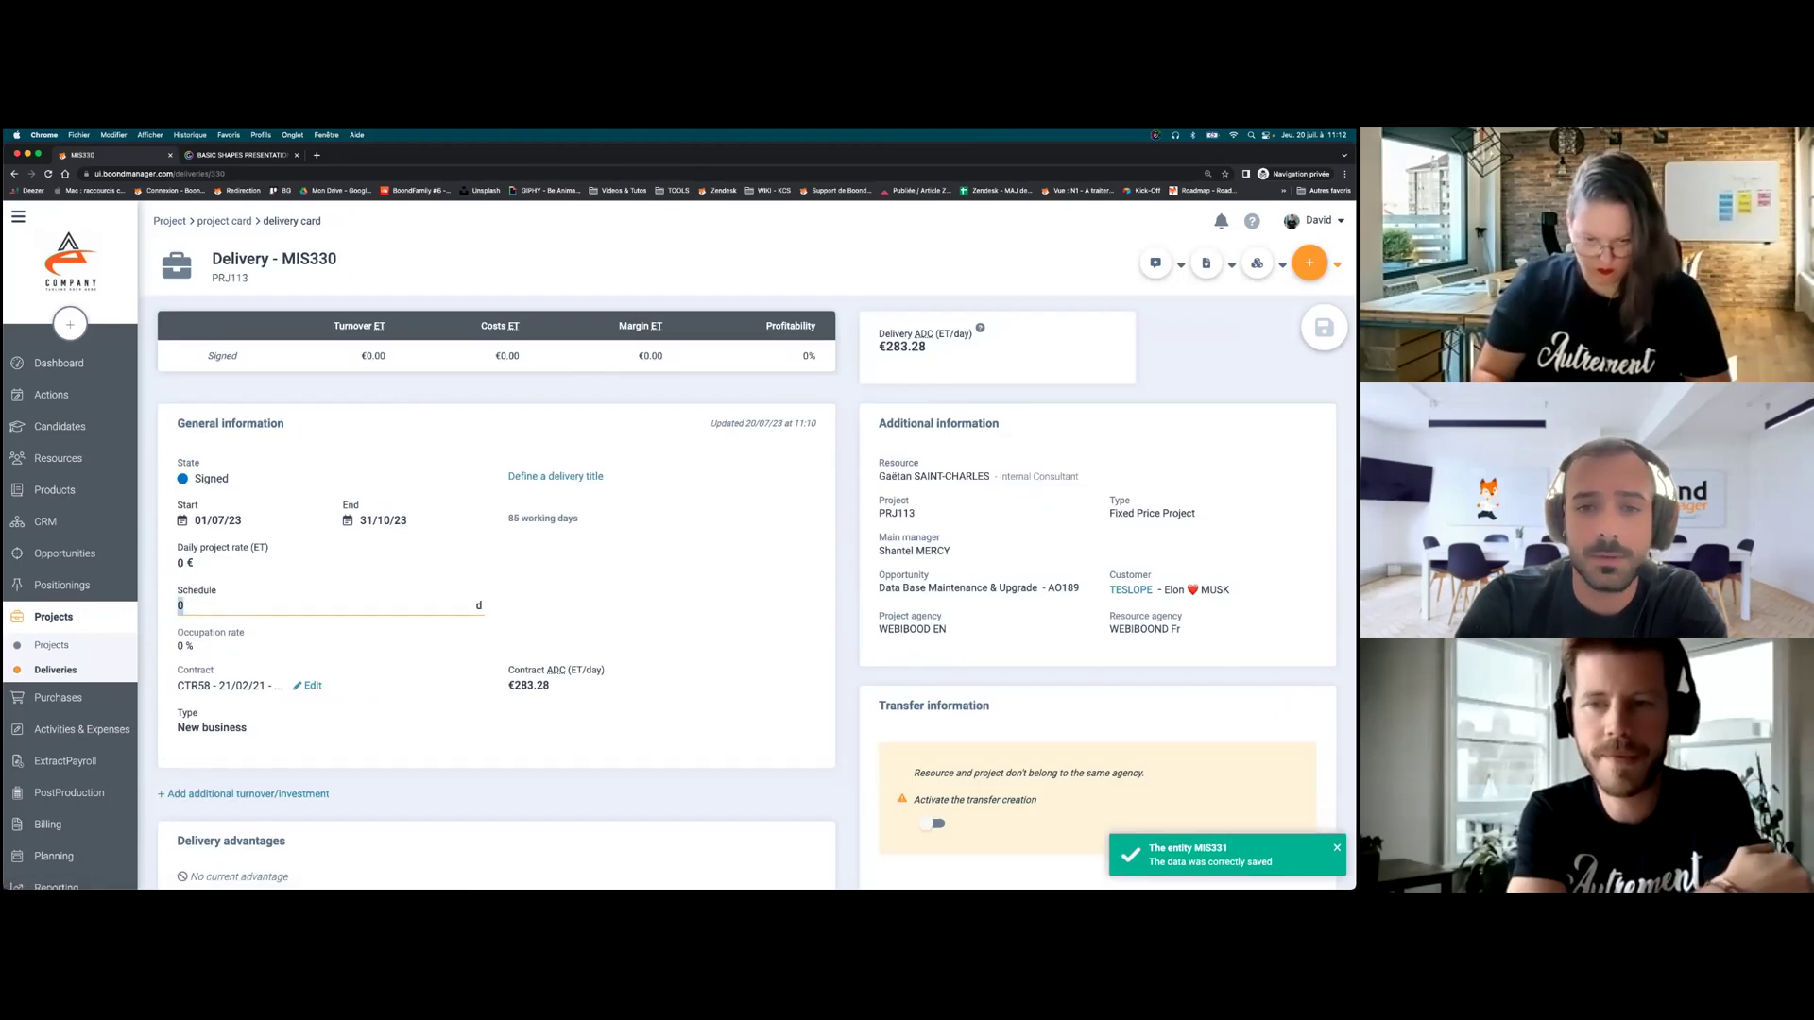
{"action": "type", "text": "40"}
{"action": "key", "text": "Return"}
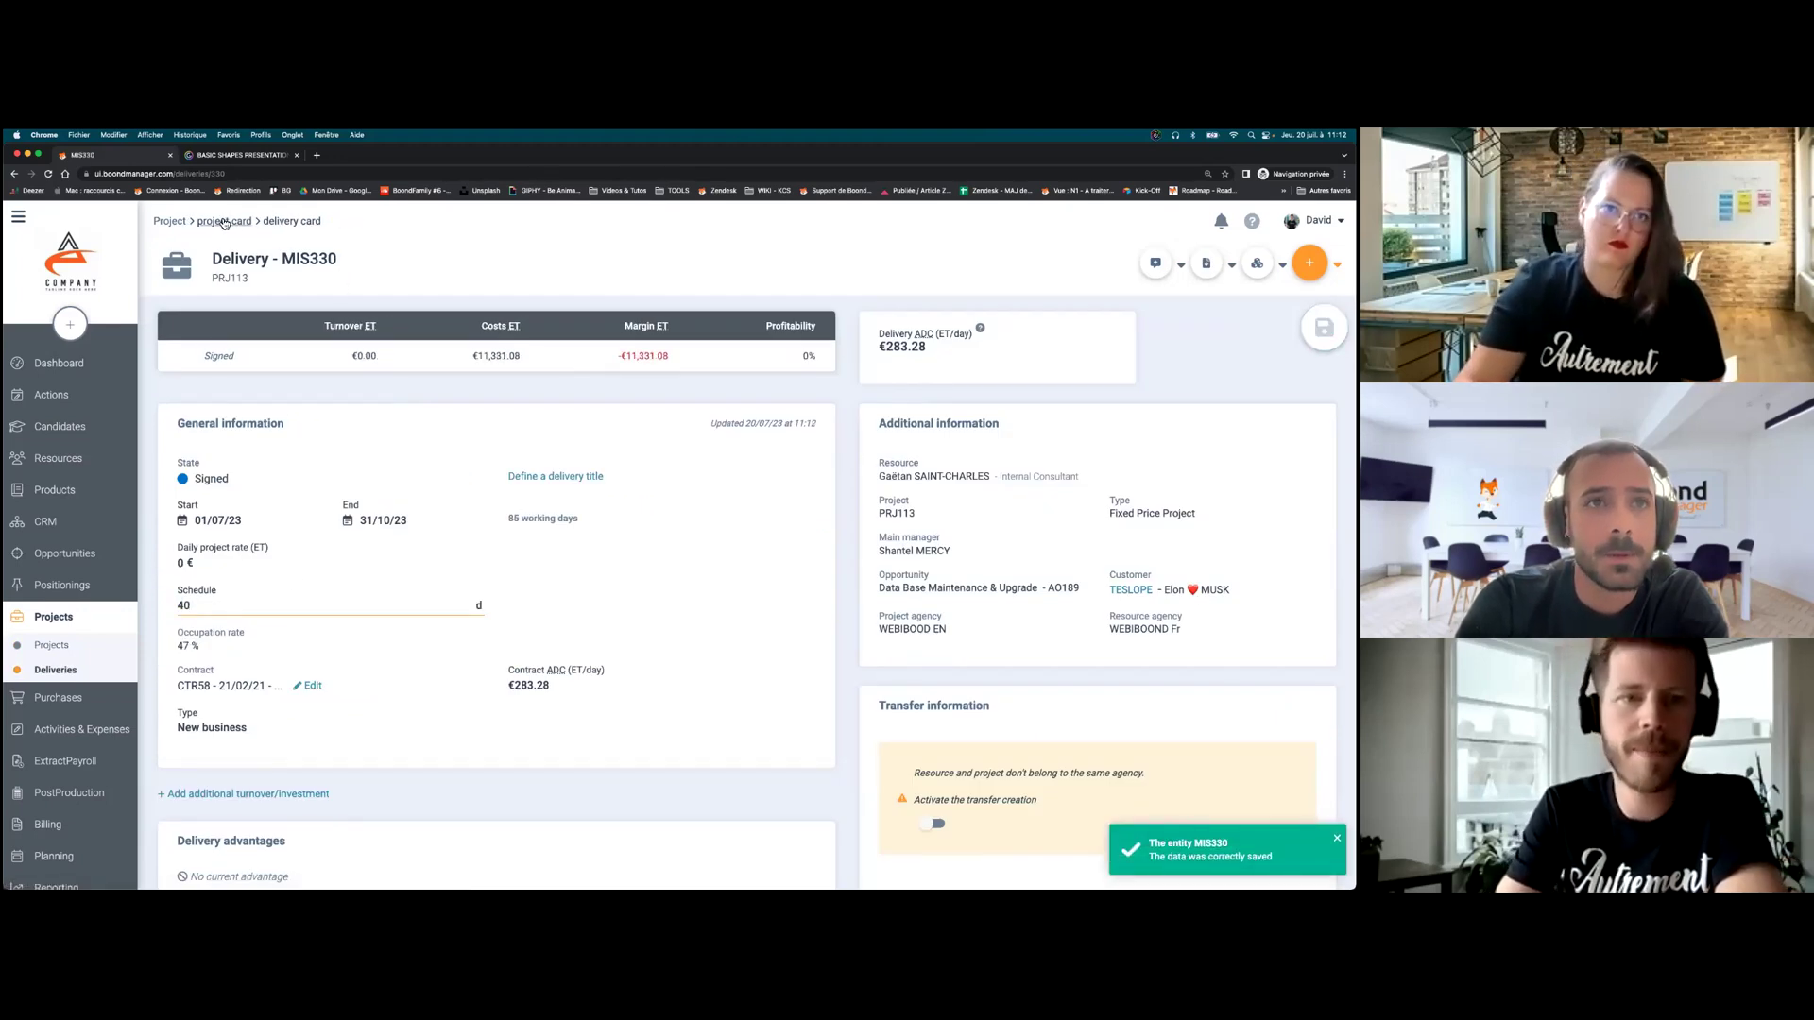
{"action": "left_click", "coordinate": [221, 228]}
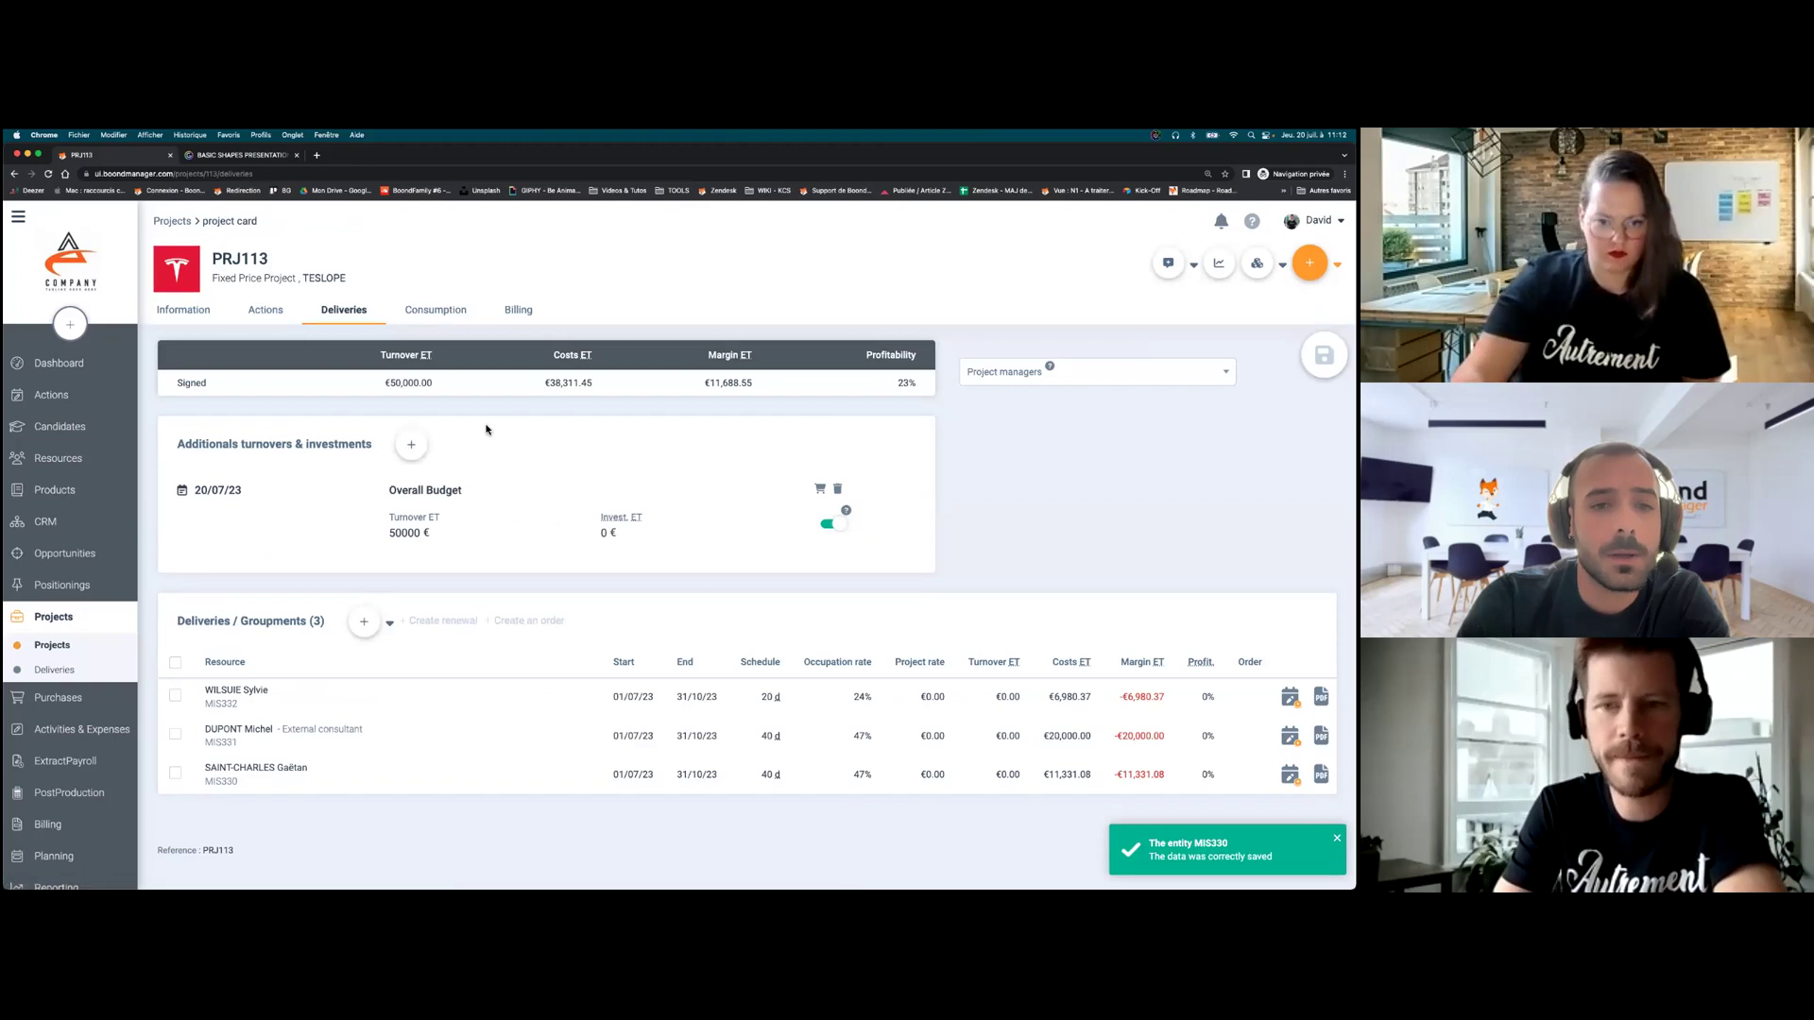
- Set the Overall Budget line's date to 31/07/23 and retitle it "Development 1"
{"action": "scroll", "coordinate": [486, 430], "scroll_direction": "down", "scroll_amount": 1}
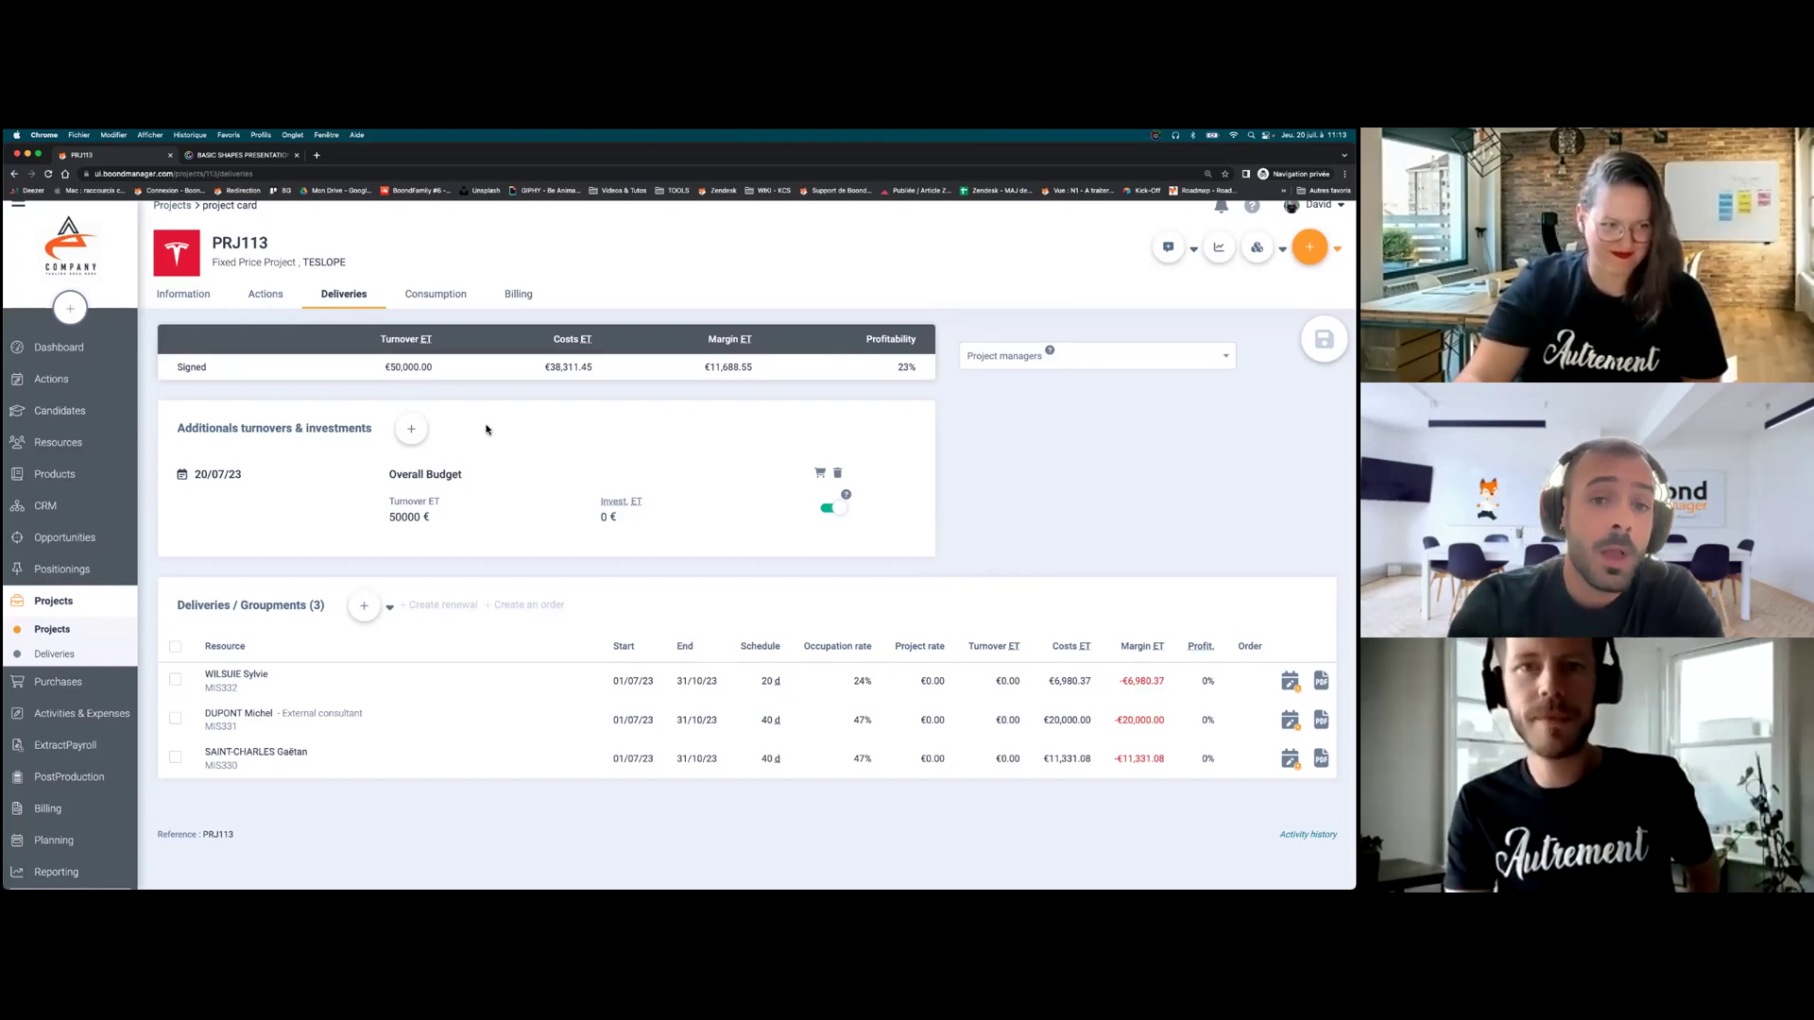
{"action": "scroll", "coordinate": [487, 430], "scroll_direction": "down", "scroll_amount": 2}
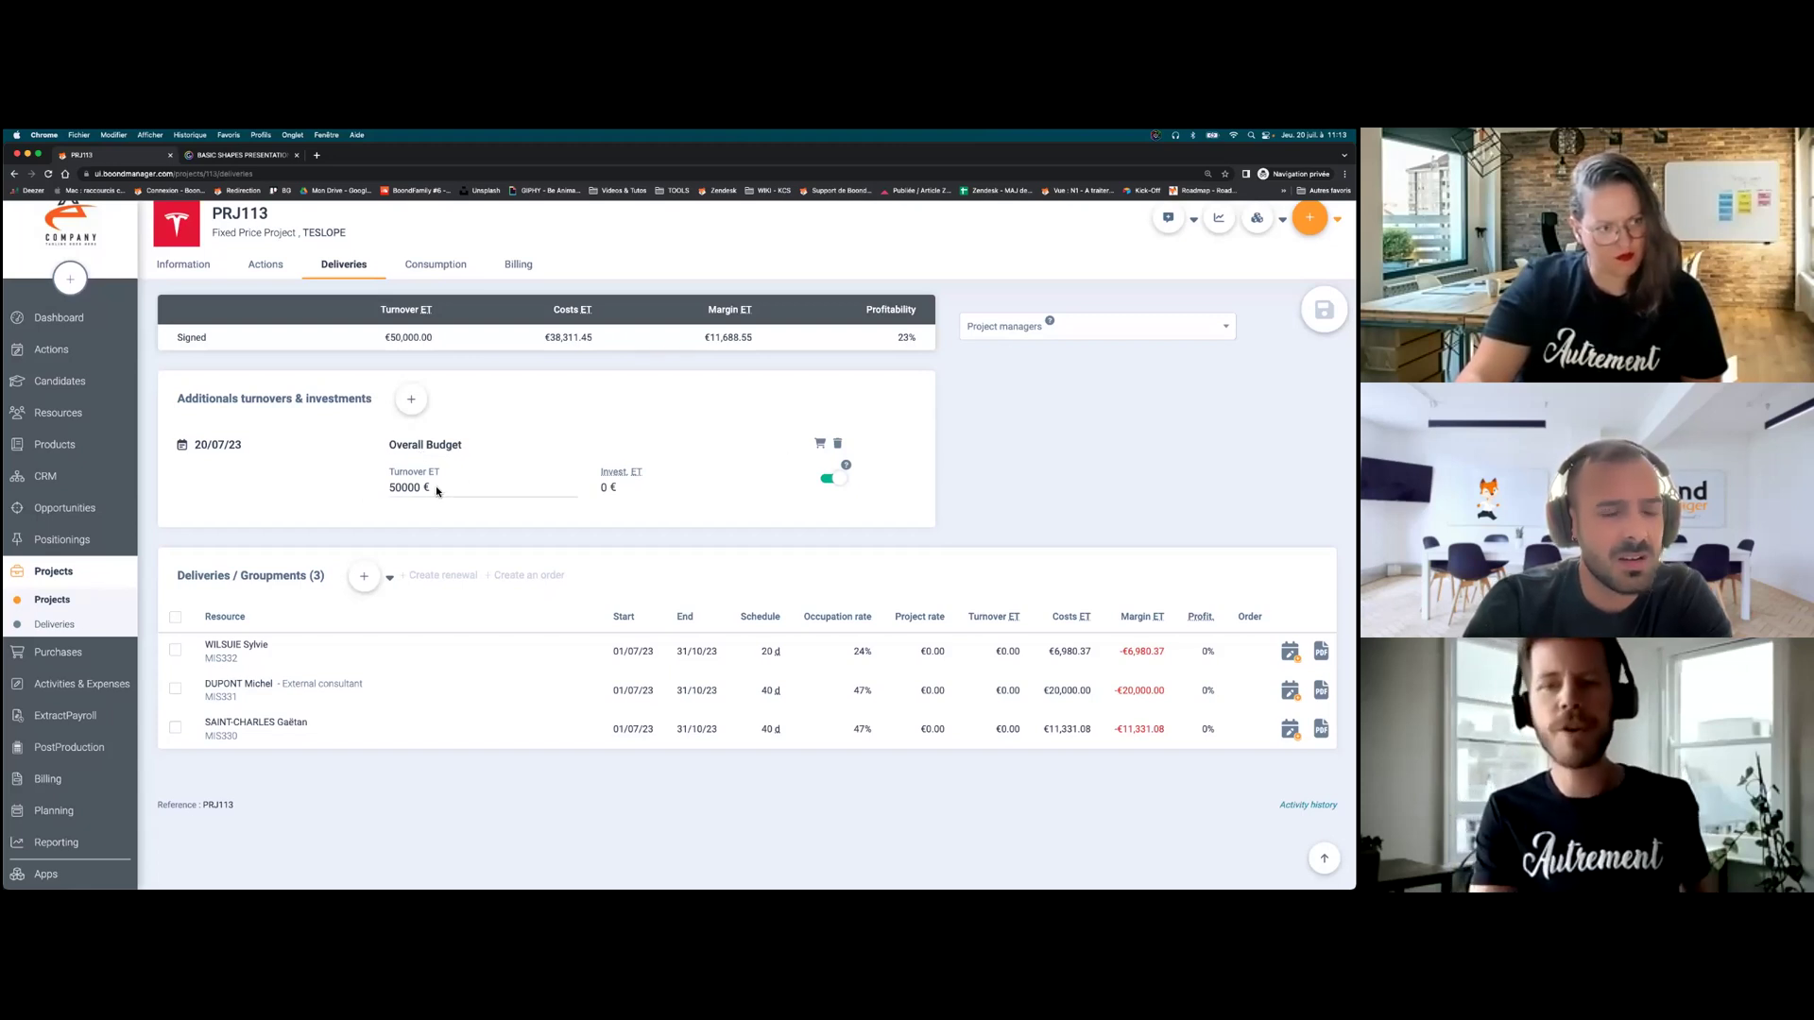
{"action": "scroll", "coordinate": [435, 487], "scroll_direction": "down", "scroll_amount": 1}
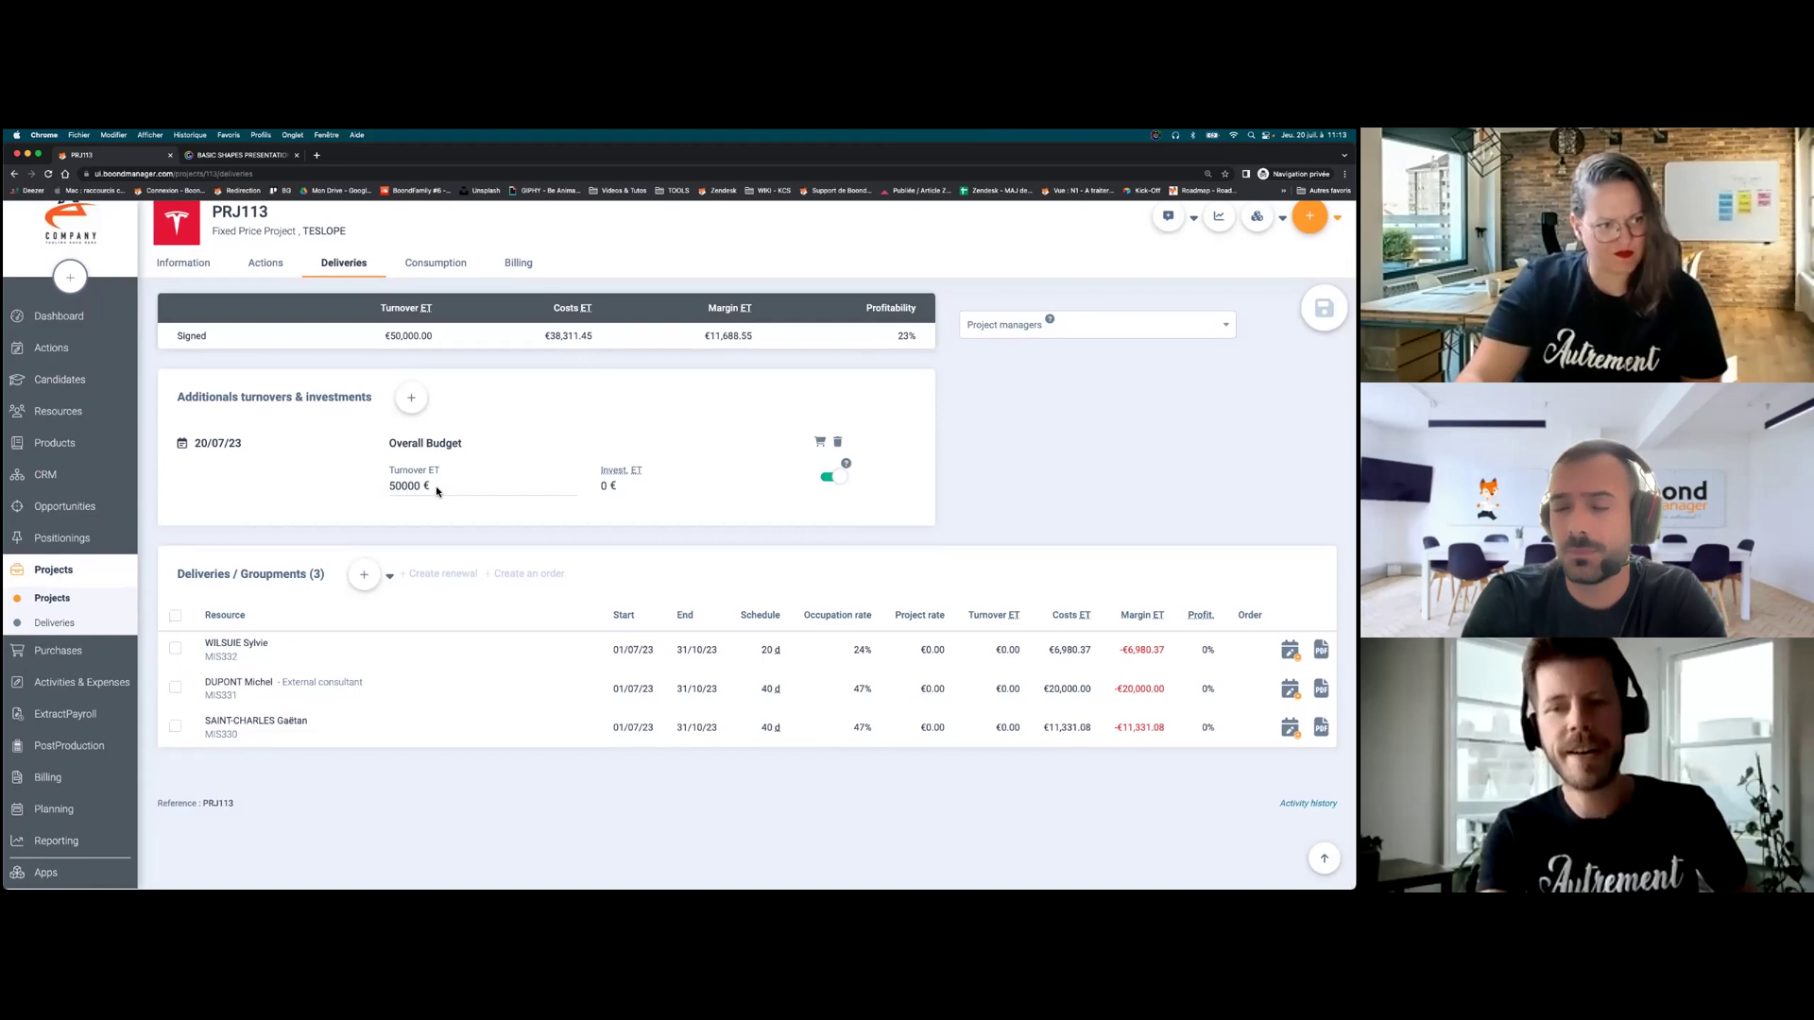
{"action": "left_click", "coordinate": [268, 448]}
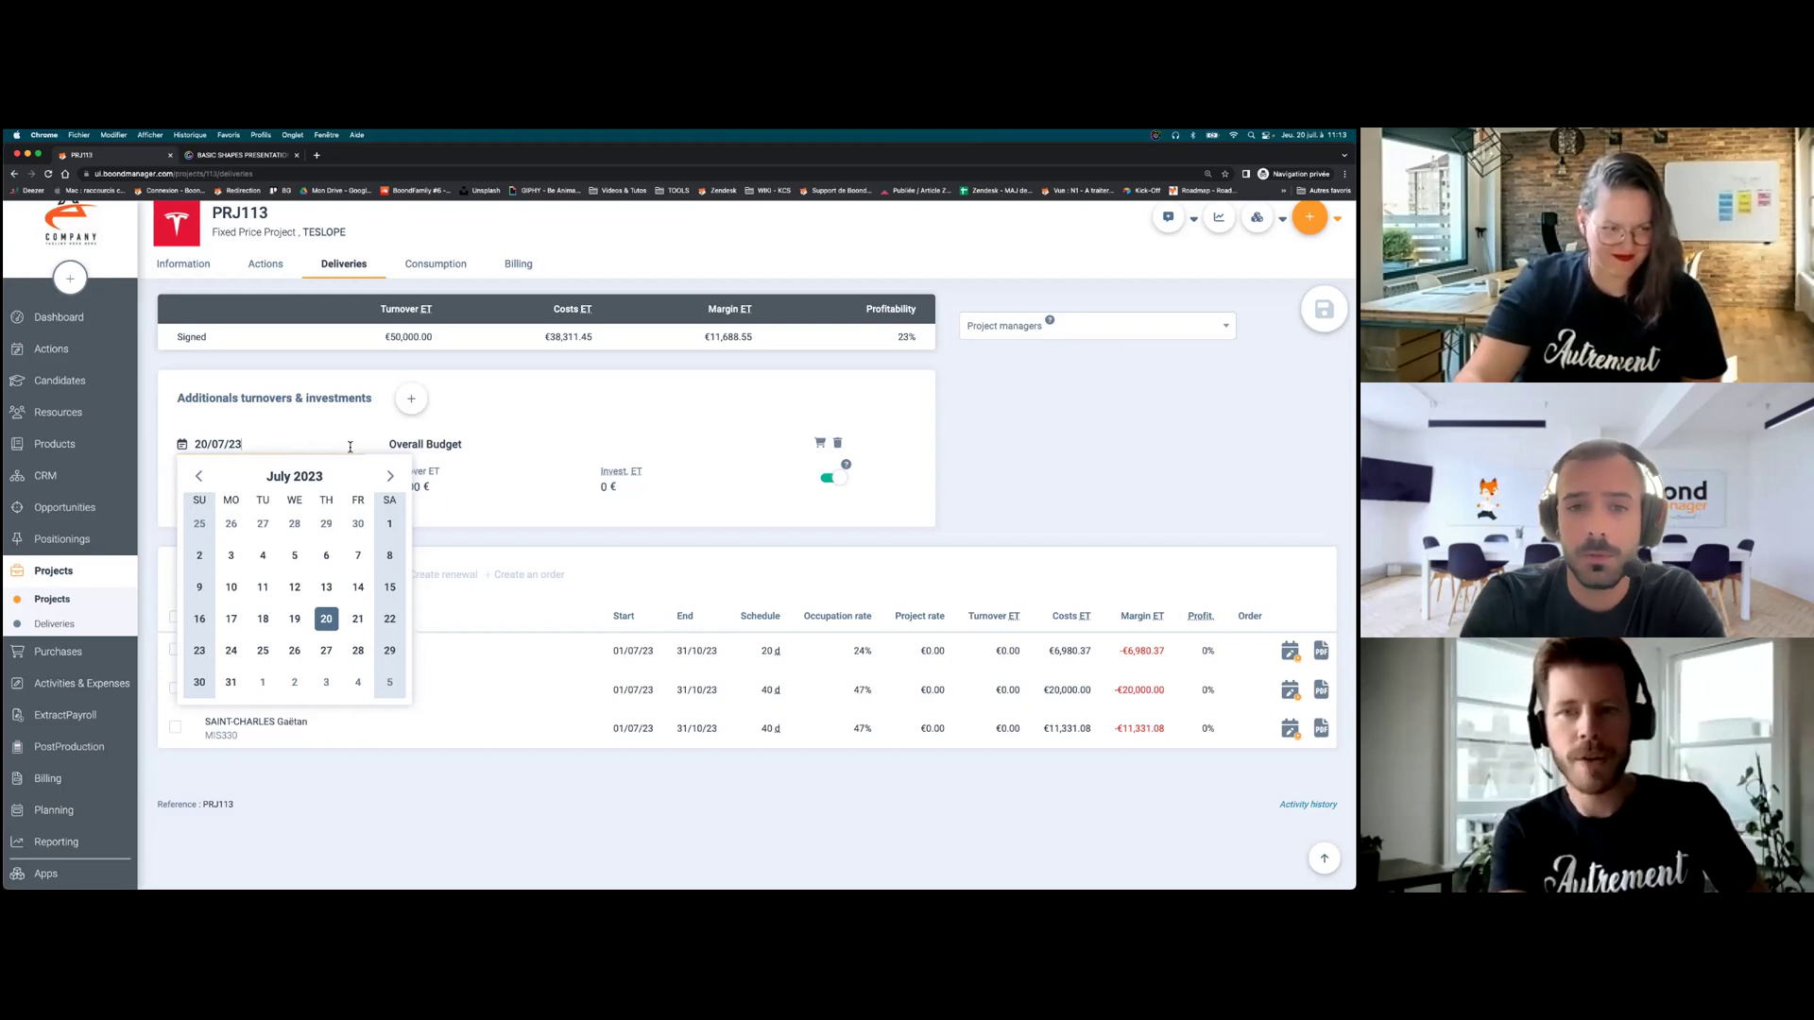
{"action": "left_click", "coordinate": [231, 682]}
{"action": "double_click", "coordinate": [445, 444]}
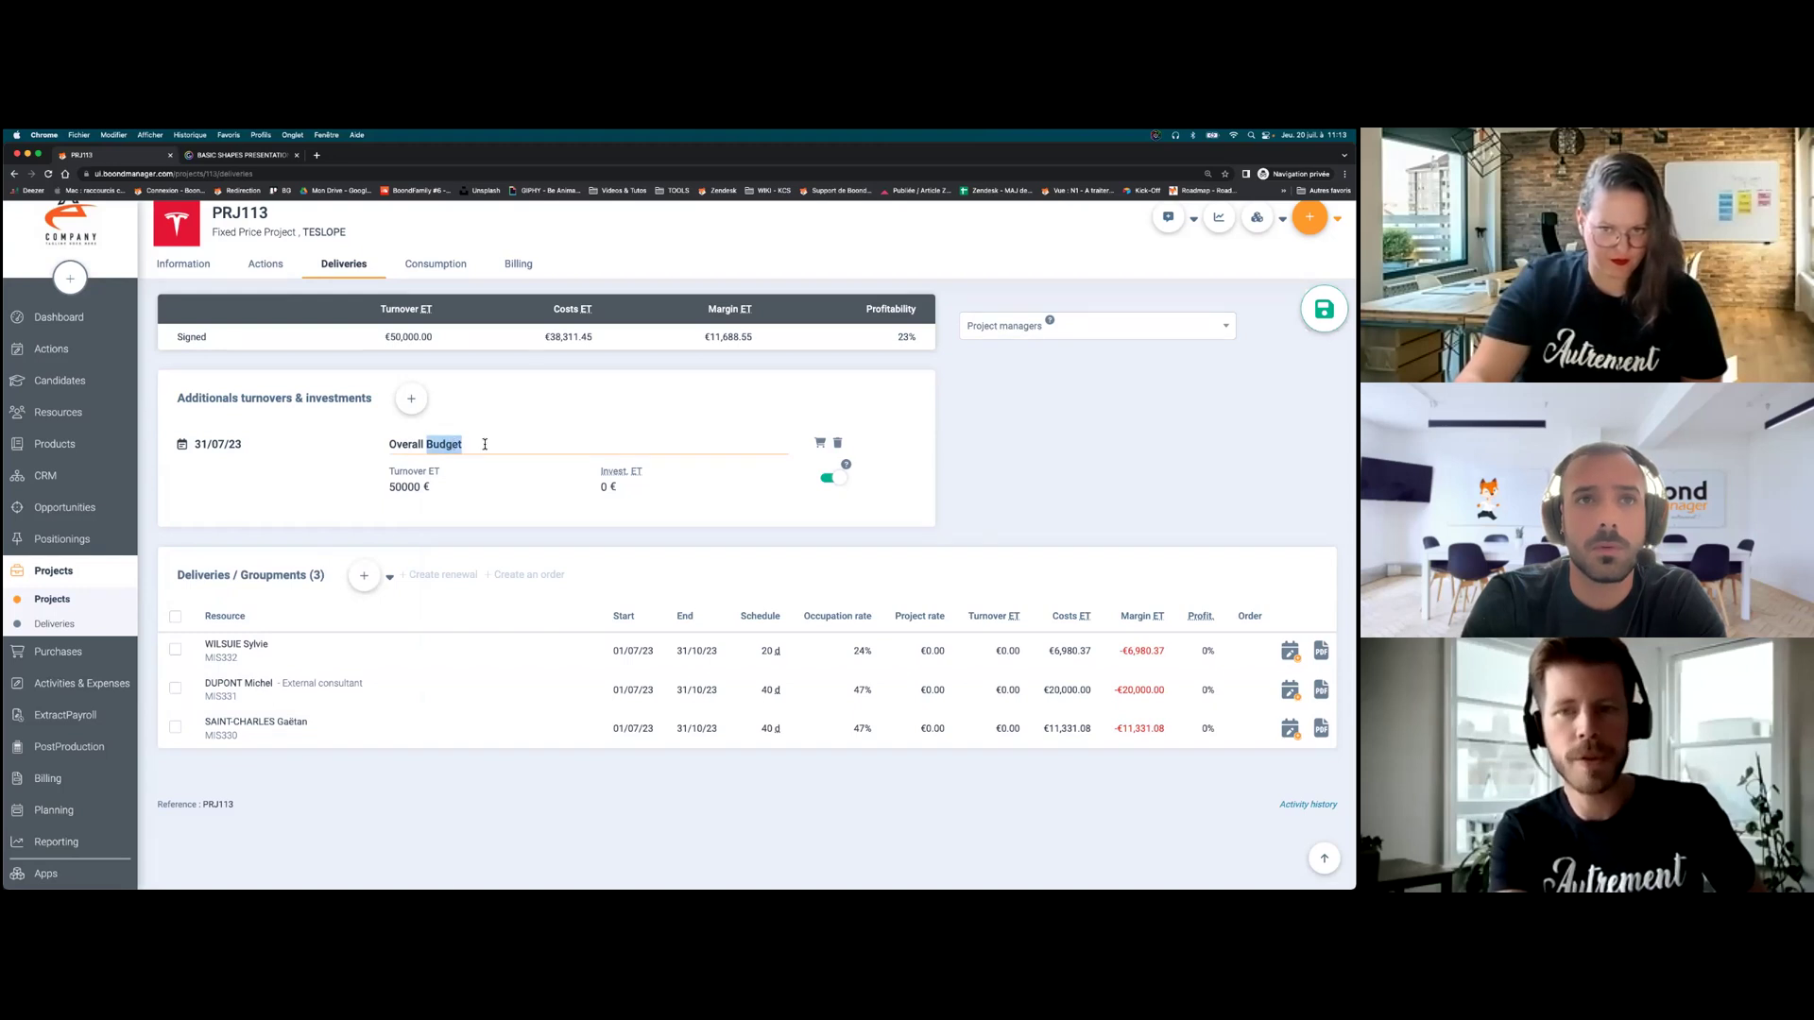
{"action": "left_click_drag", "start_coordinate": [445, 444], "coordinate": [361, 445]}
{"action": "type", "text": "De"}
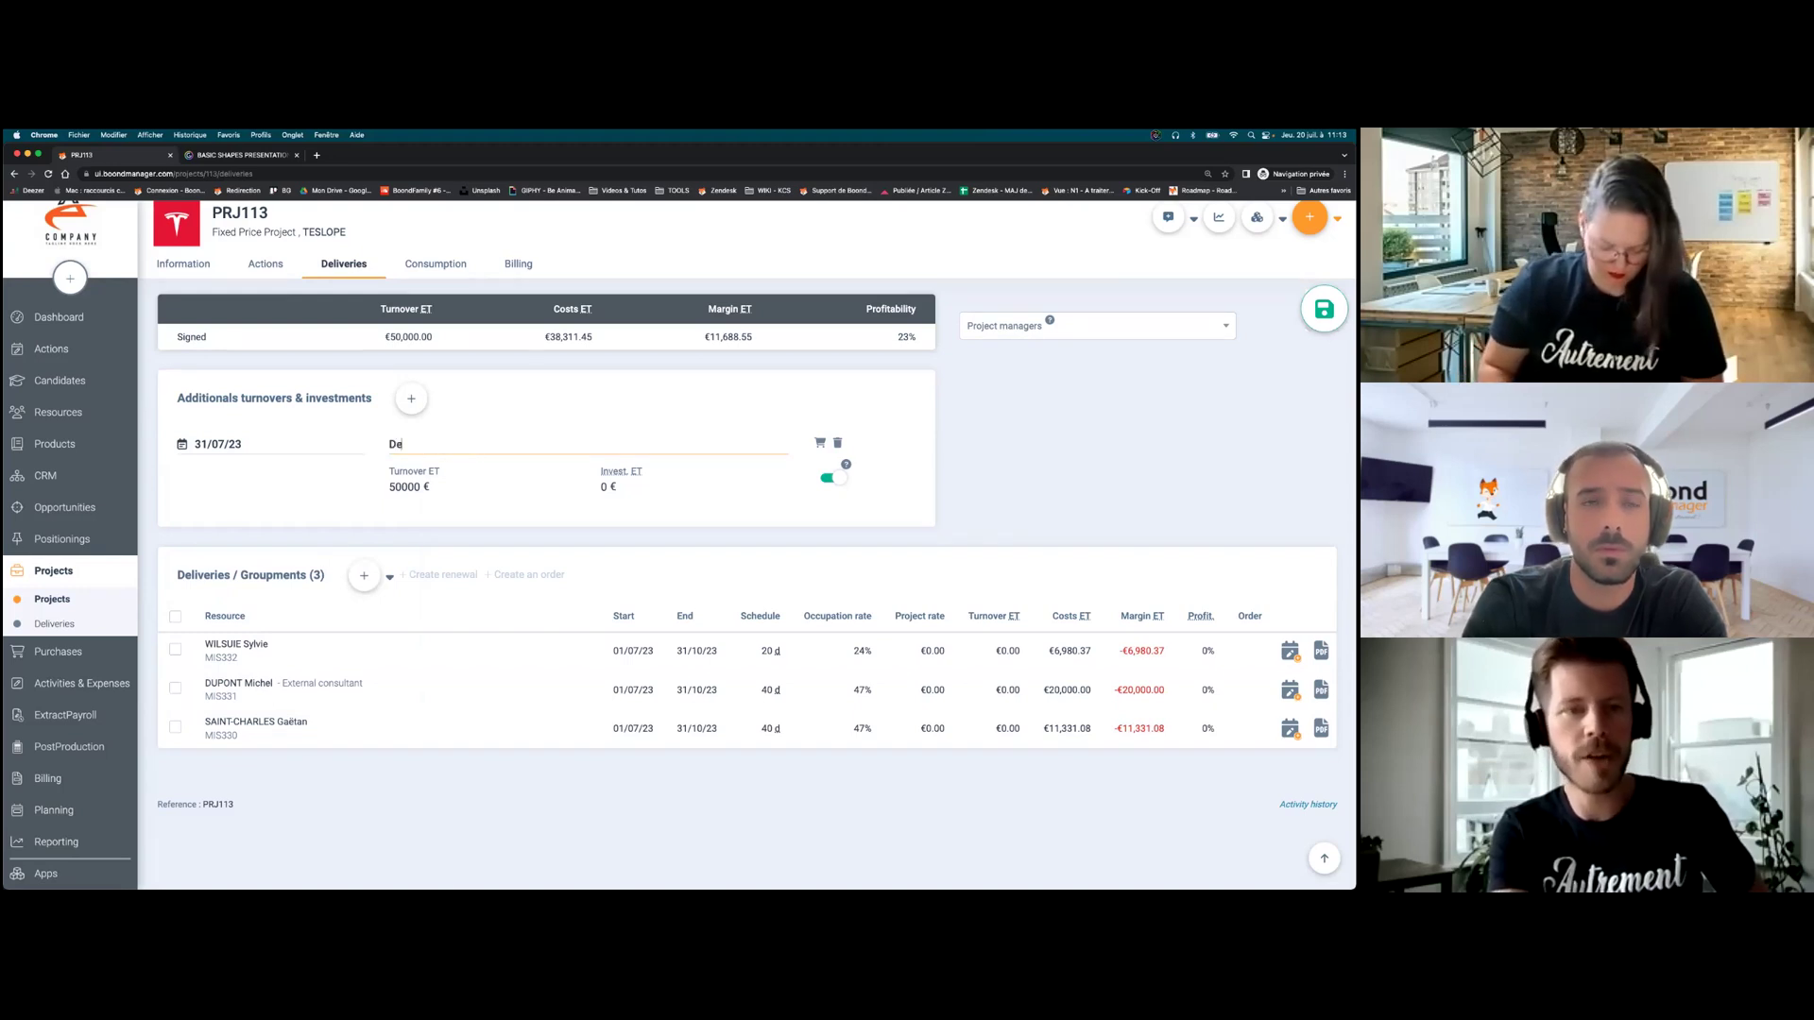
{"action": "type", "text": "velopment 1"}
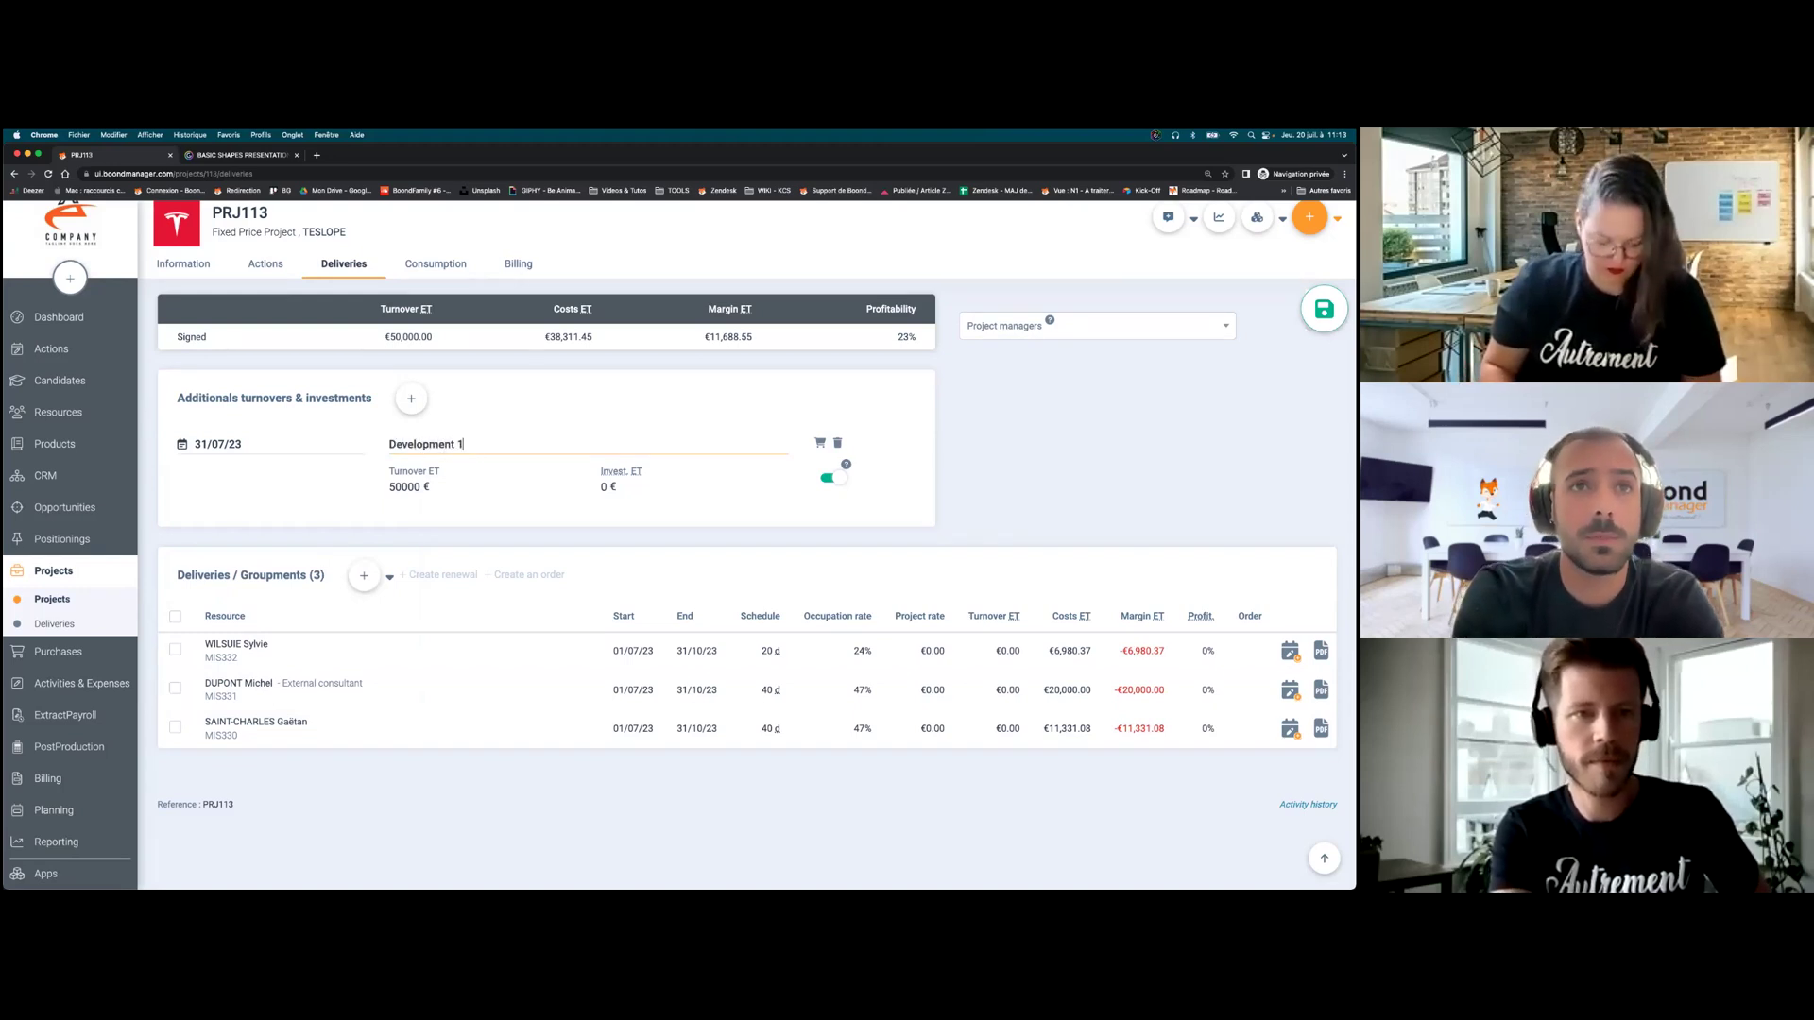
- Copy the "Development 1" title, set that line's turnover to 10000 €, and save
{"action": "left_click_drag", "start_coordinate": [502, 461], "coordinate": [316, 449]}
{"action": "key", "text": "super+c"}
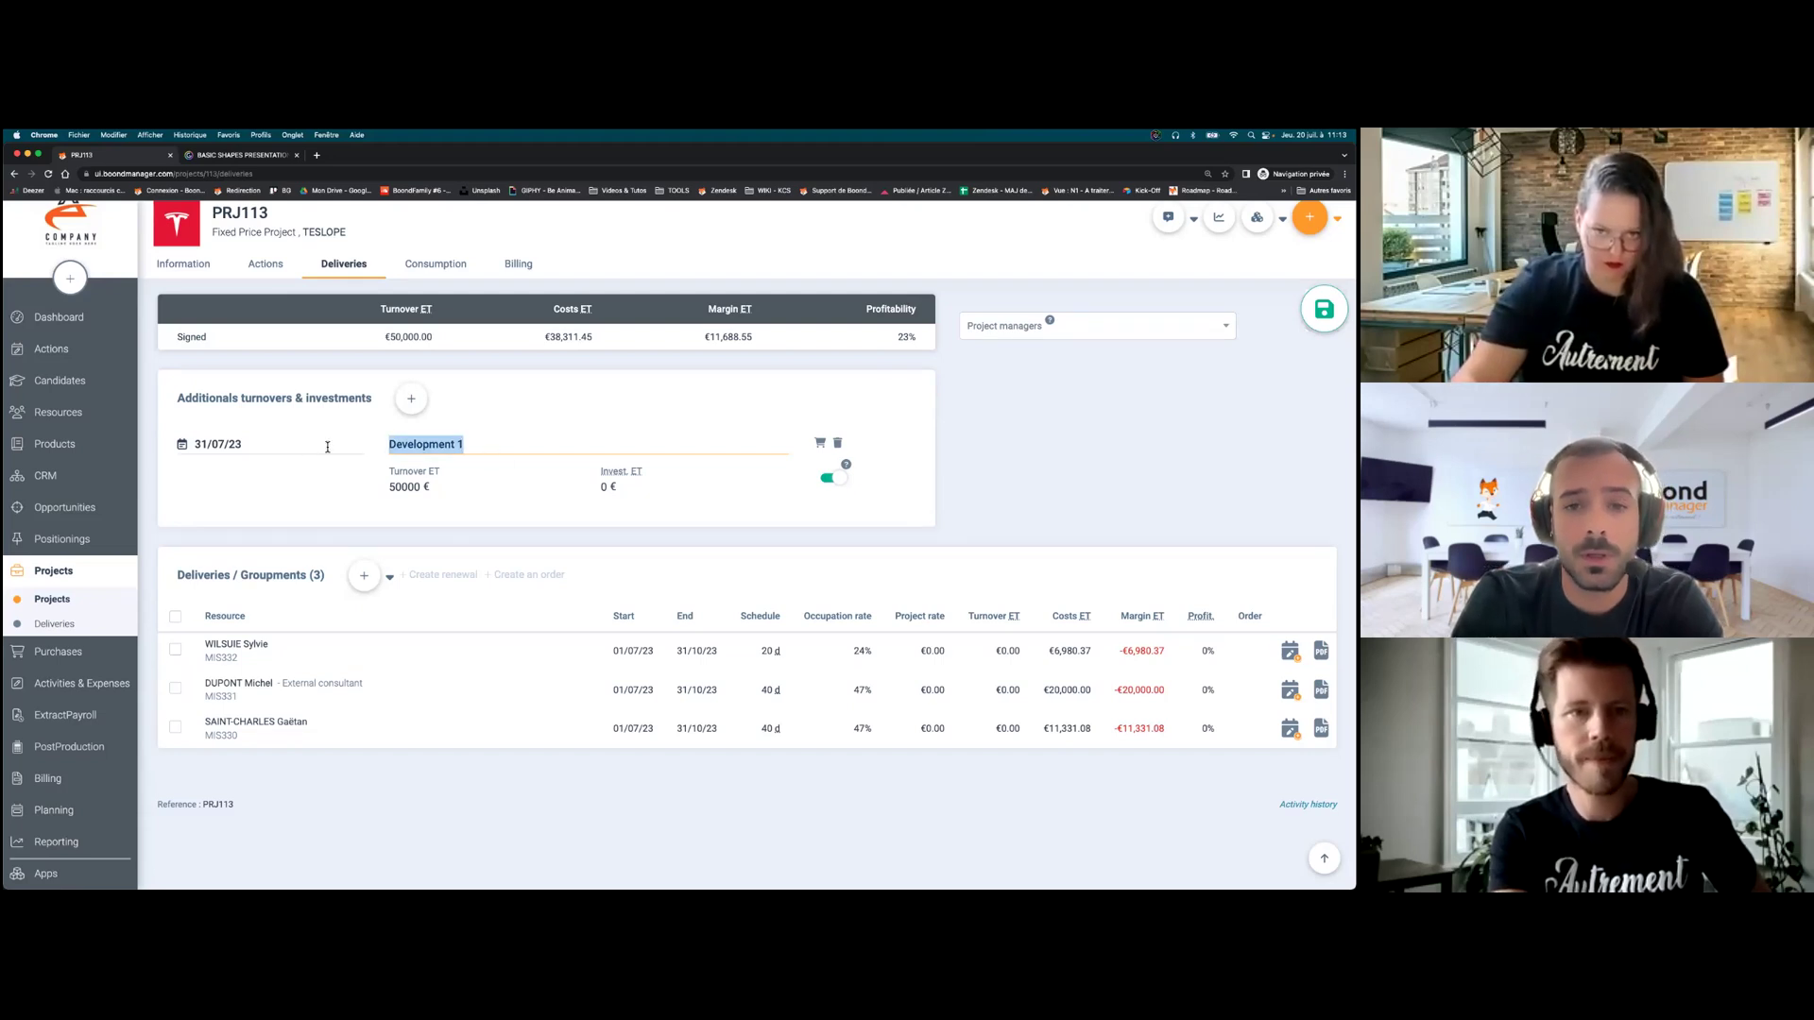
{"action": "left_click", "coordinate": [389, 488]}
{"action": "type", "text": "0"}
{"action": "type", "text": "10000"}
{"action": "key", "text": "Return"}
- Add an additional turnover line dated 31/08/23, titled "Development 2", with a turnover of 25000 €, and save it
{"action": "left_click", "coordinate": [412, 408]}
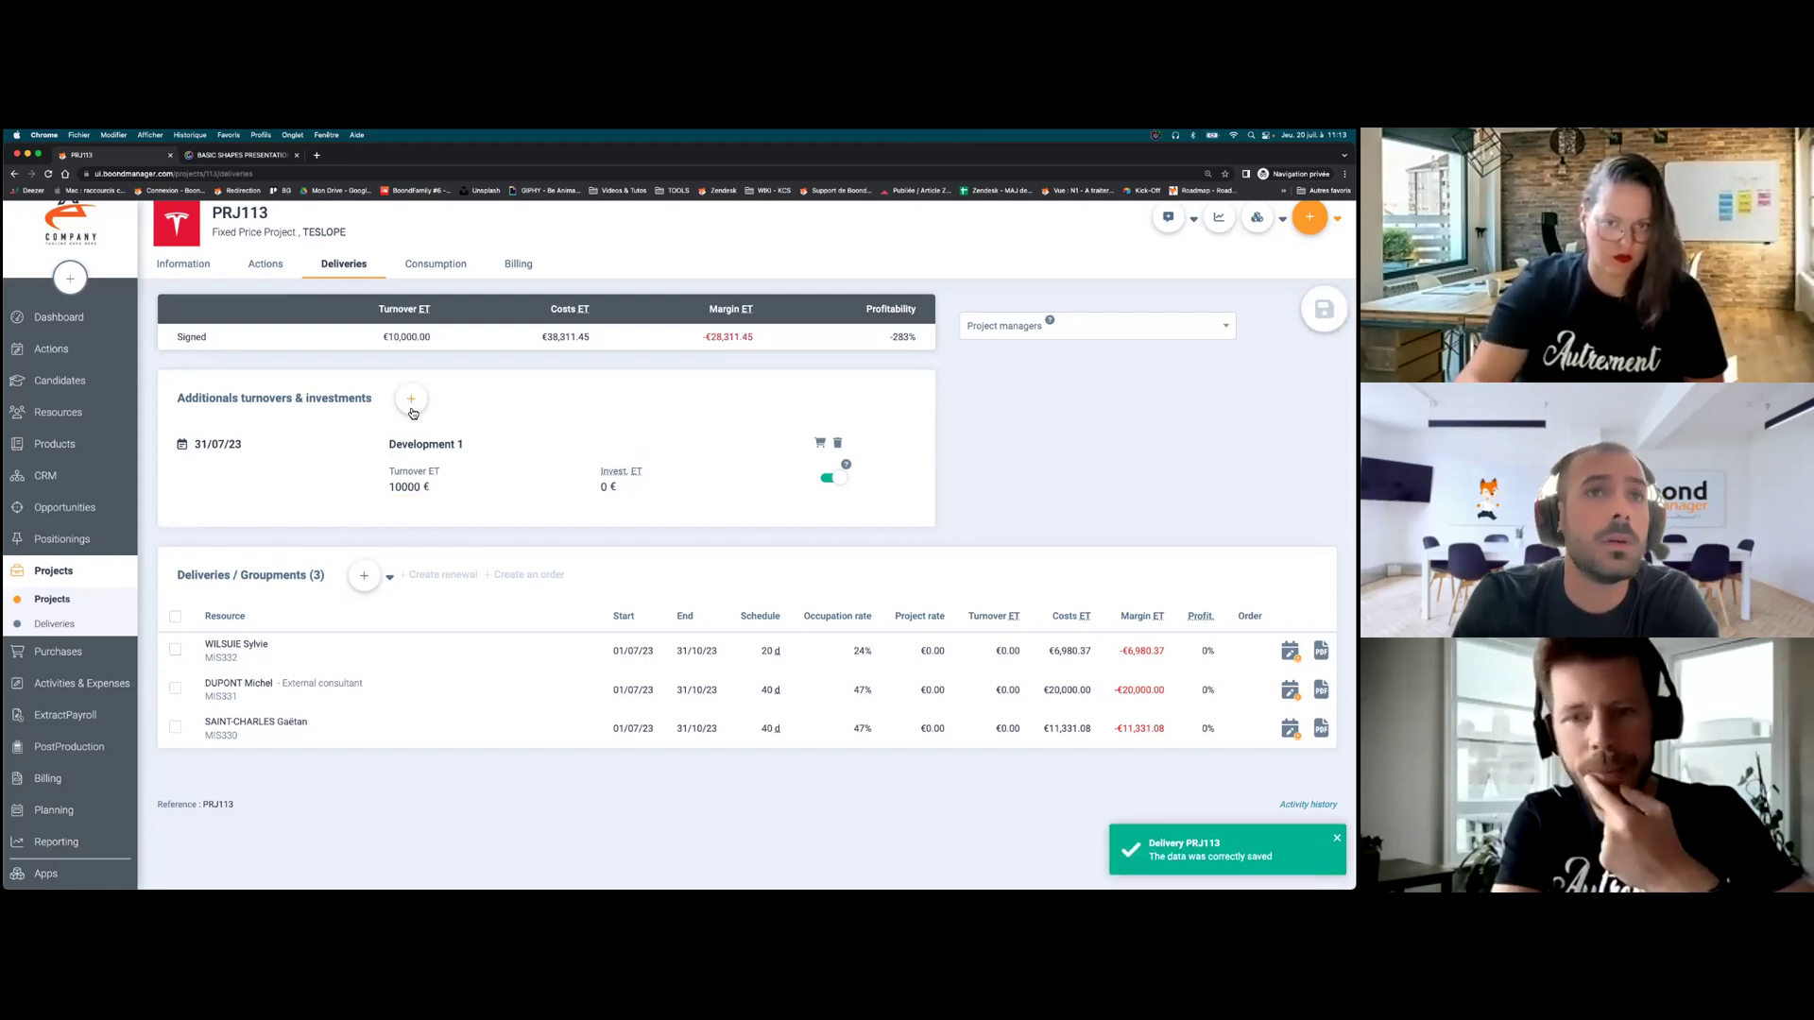
{"action": "left_click", "coordinate": [233, 445]}
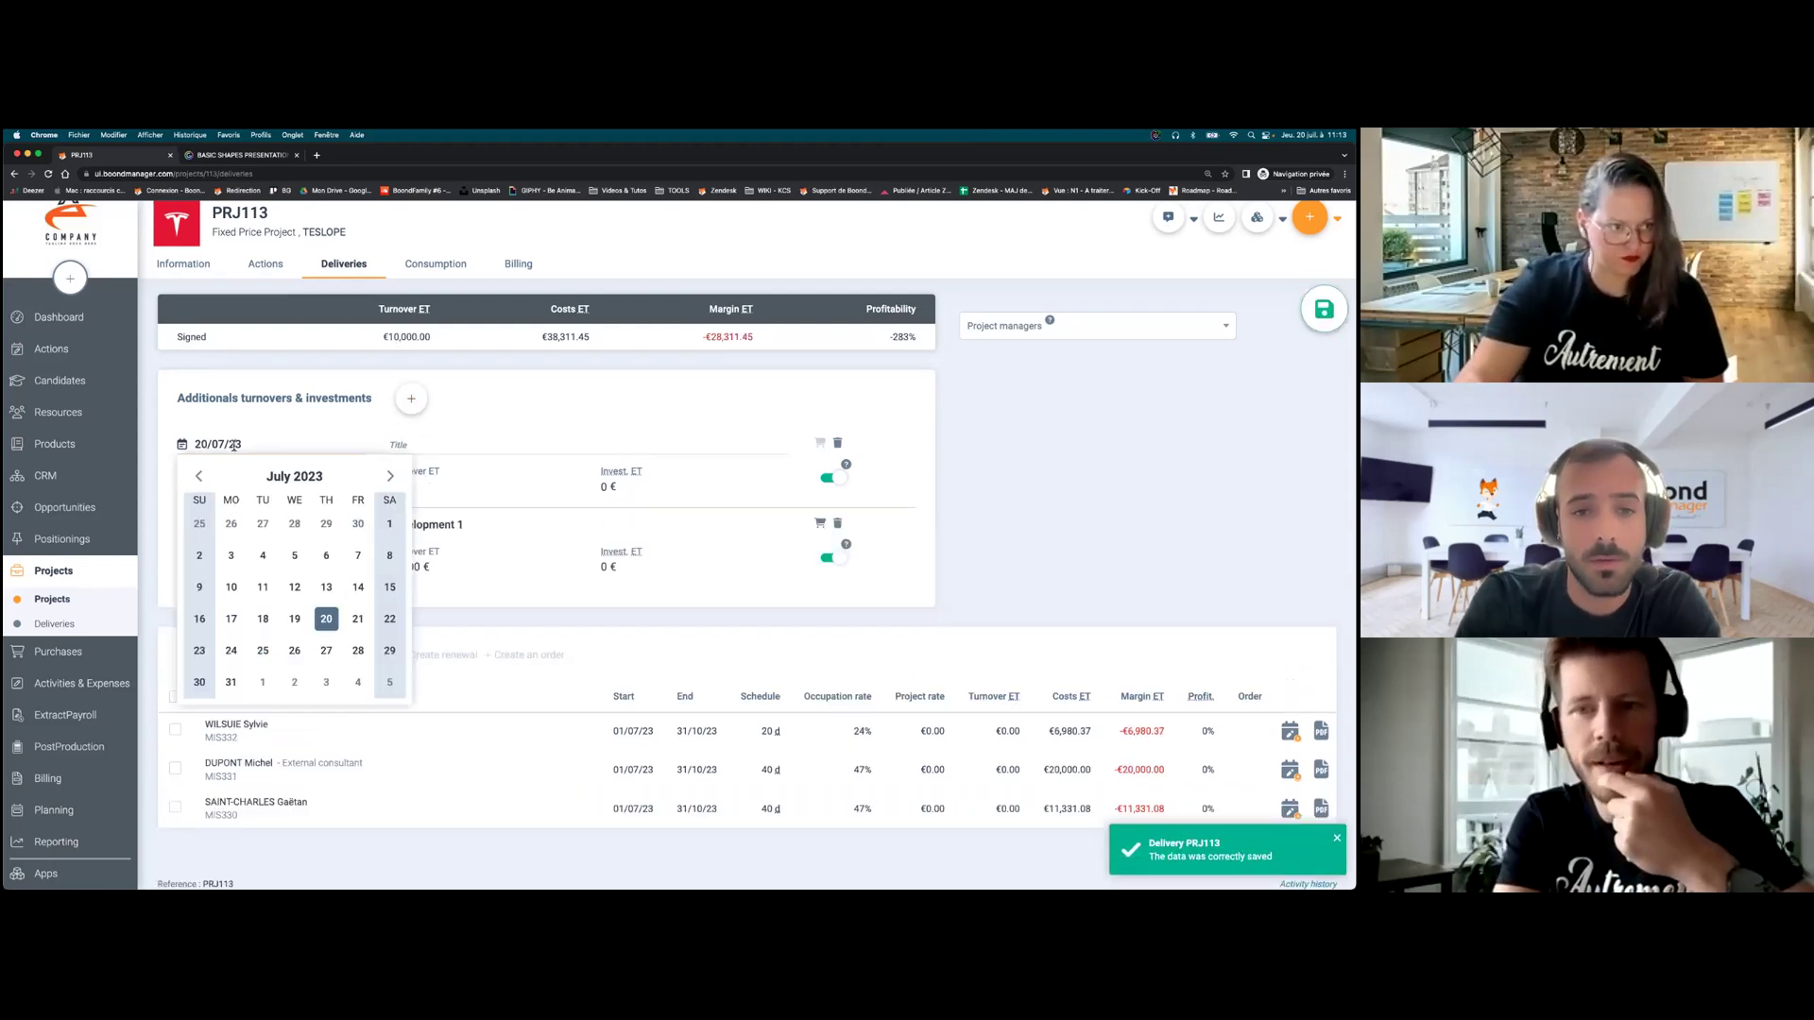
{"action": "left_click", "coordinate": [308, 477]}
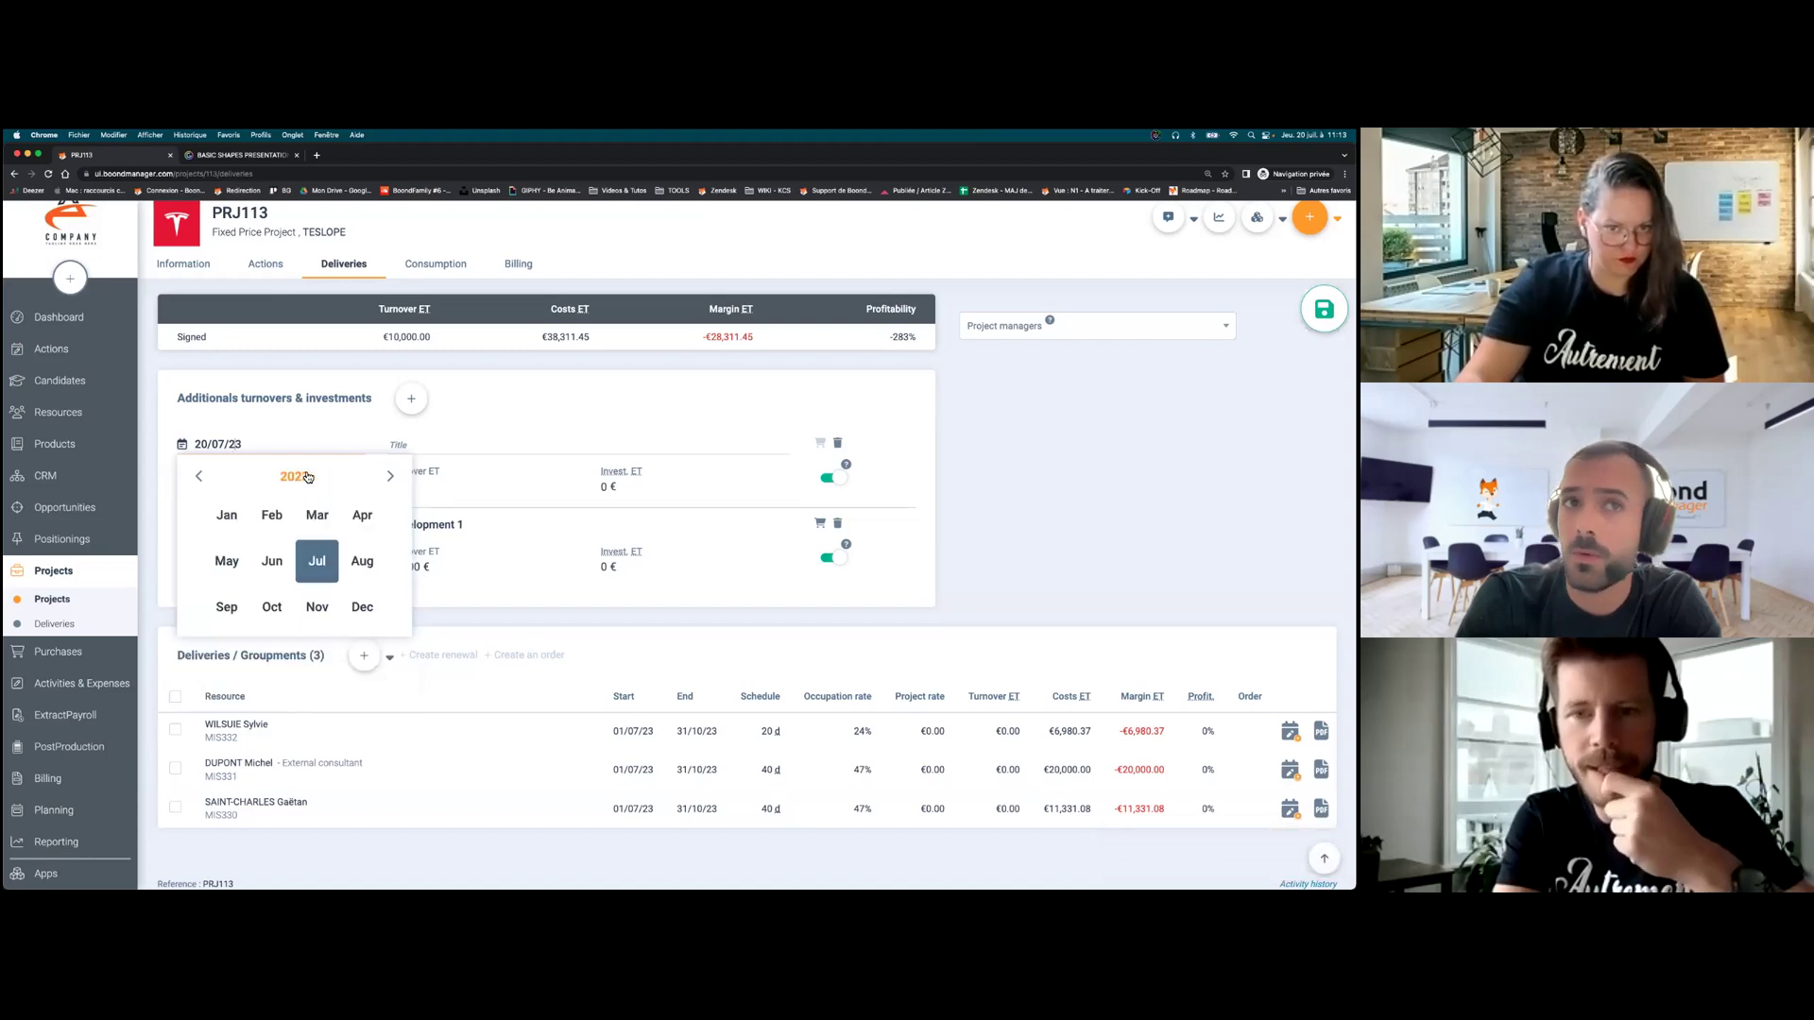
{"action": "left_click", "coordinate": [362, 561]}
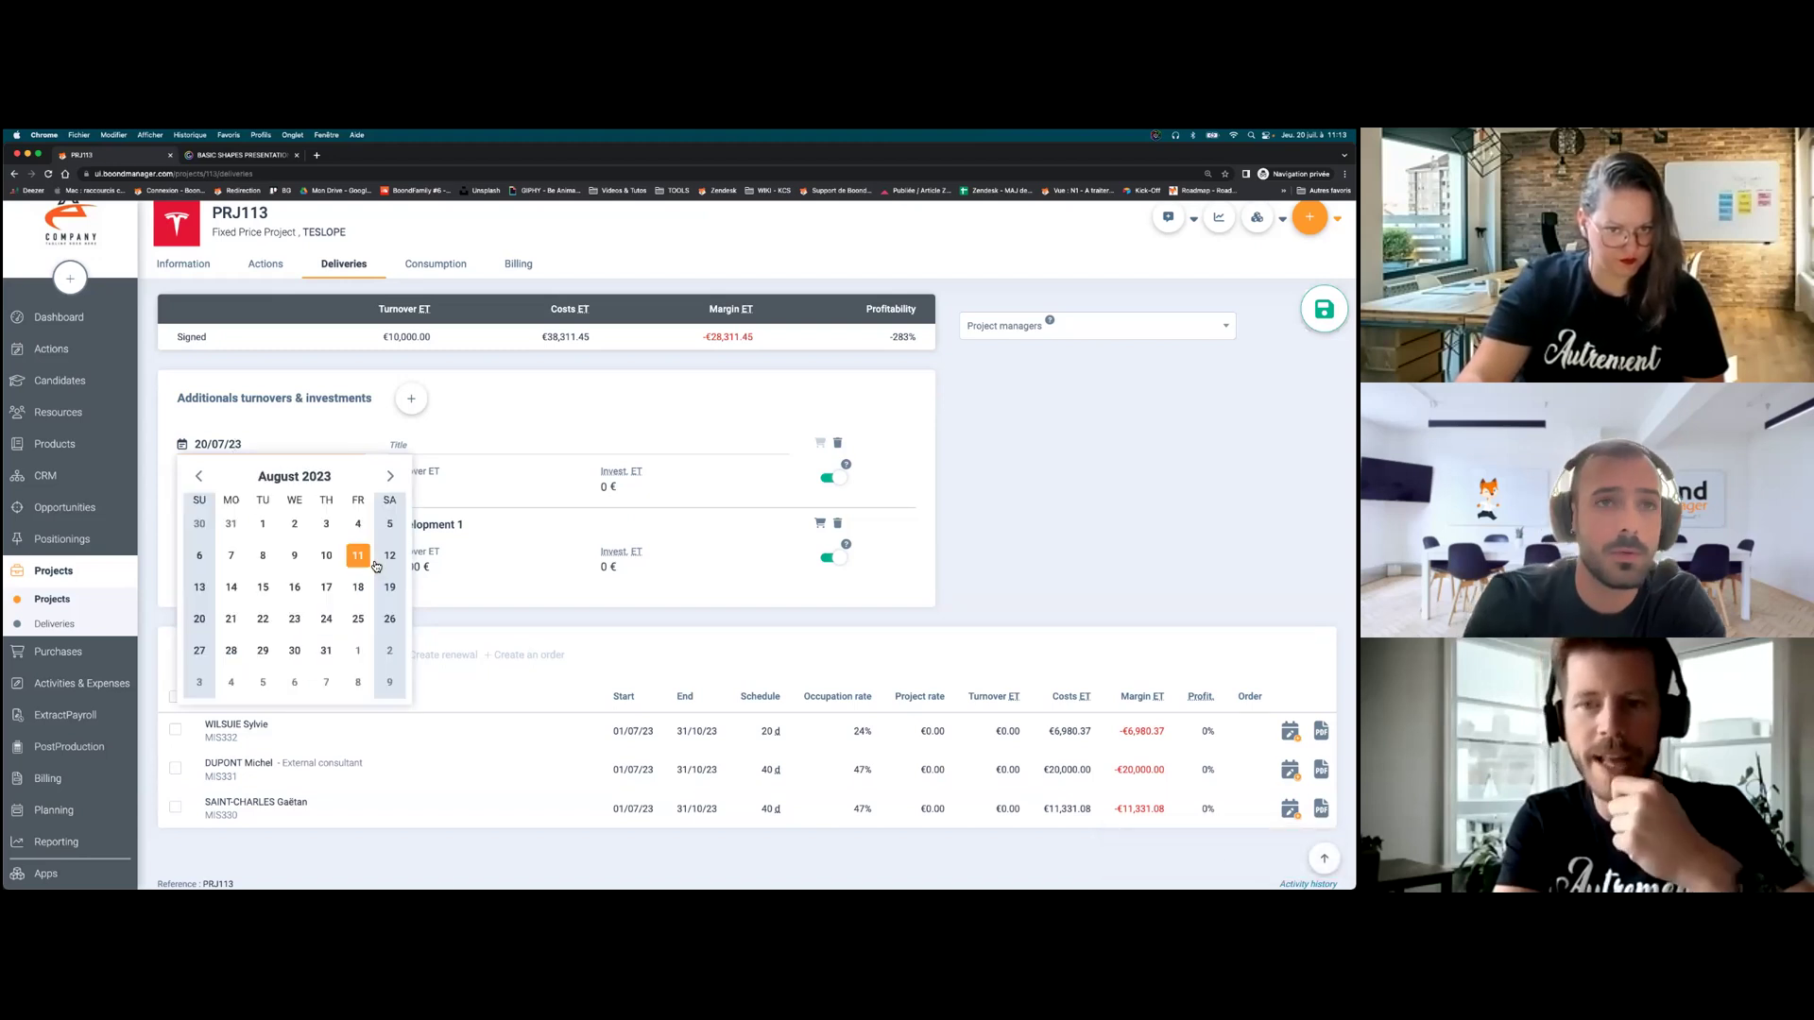
{"action": "left_click", "coordinate": [319, 652]}
{"action": "left_click", "coordinate": [430, 449]}
{"action": "key", "text": "super+v"}
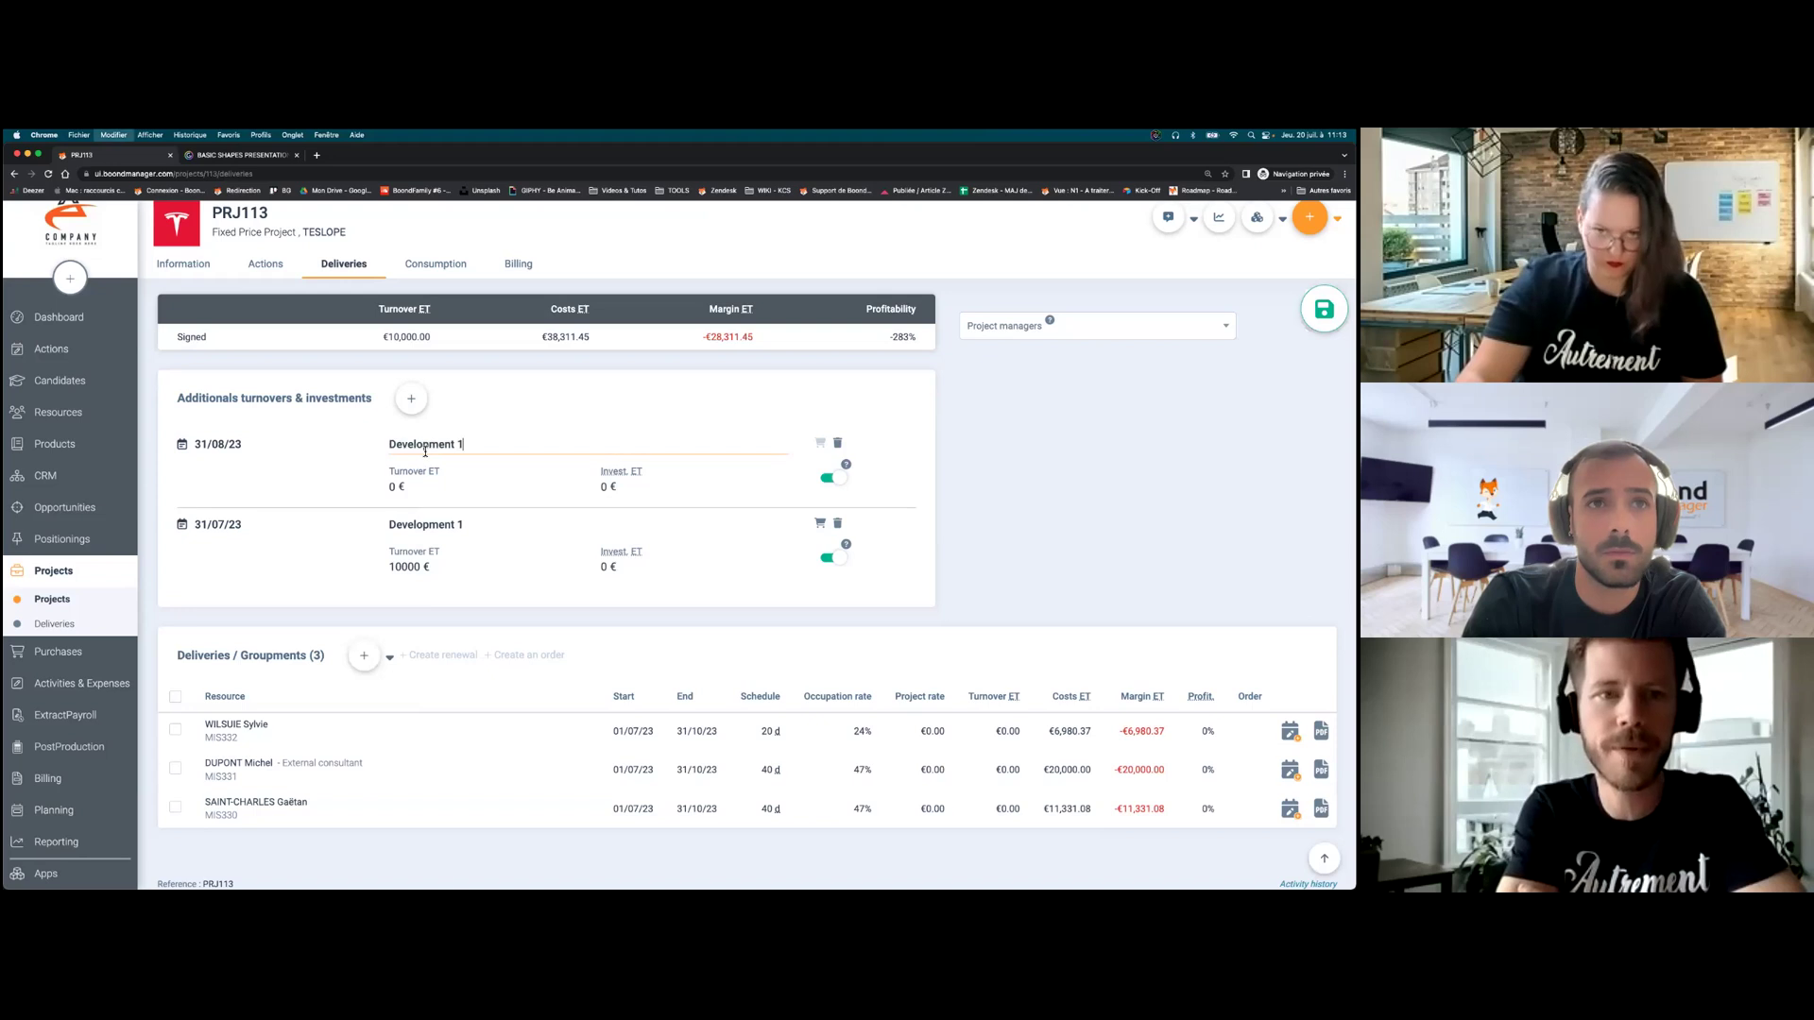
{"action": "left_click", "coordinate": [451, 489]}
{"action": "type", "text": "25000"}
{"action": "key", "text": "Return"}
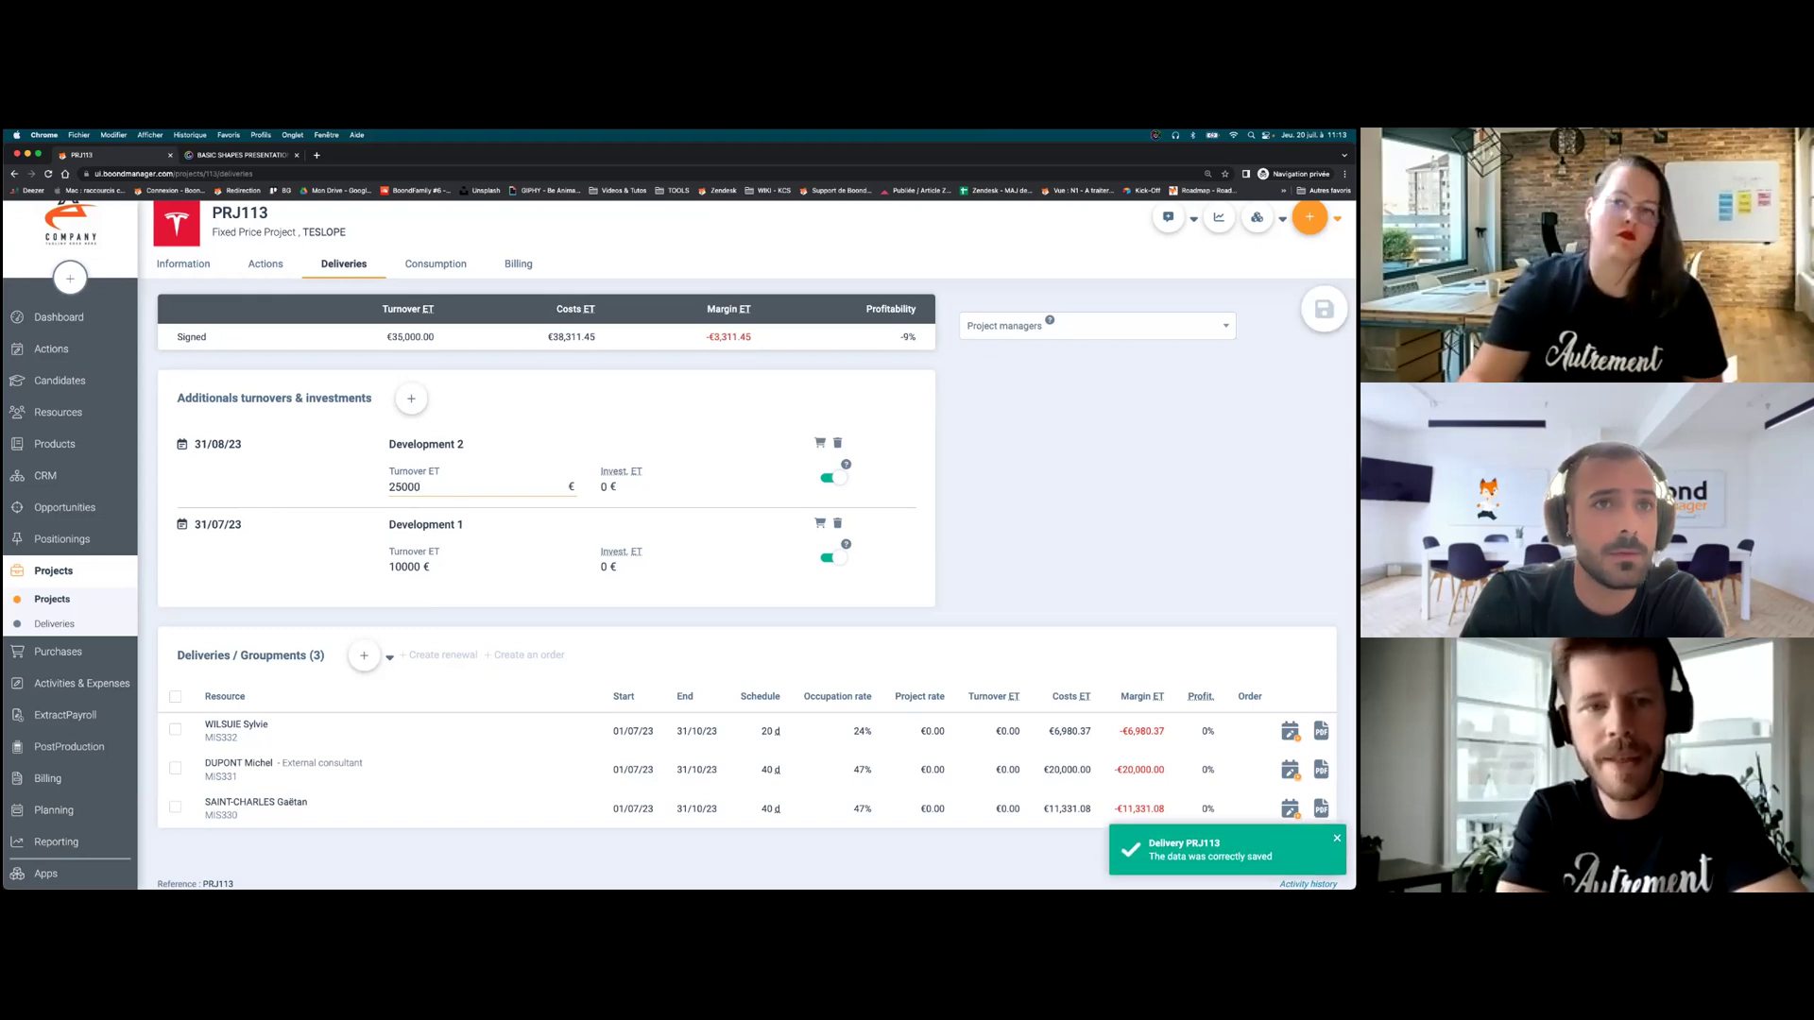
- Add another additional turnover line dated 31/10/23 and titled "Development 3", reusing the copied title
{"action": "left_click", "coordinate": [411, 397]}
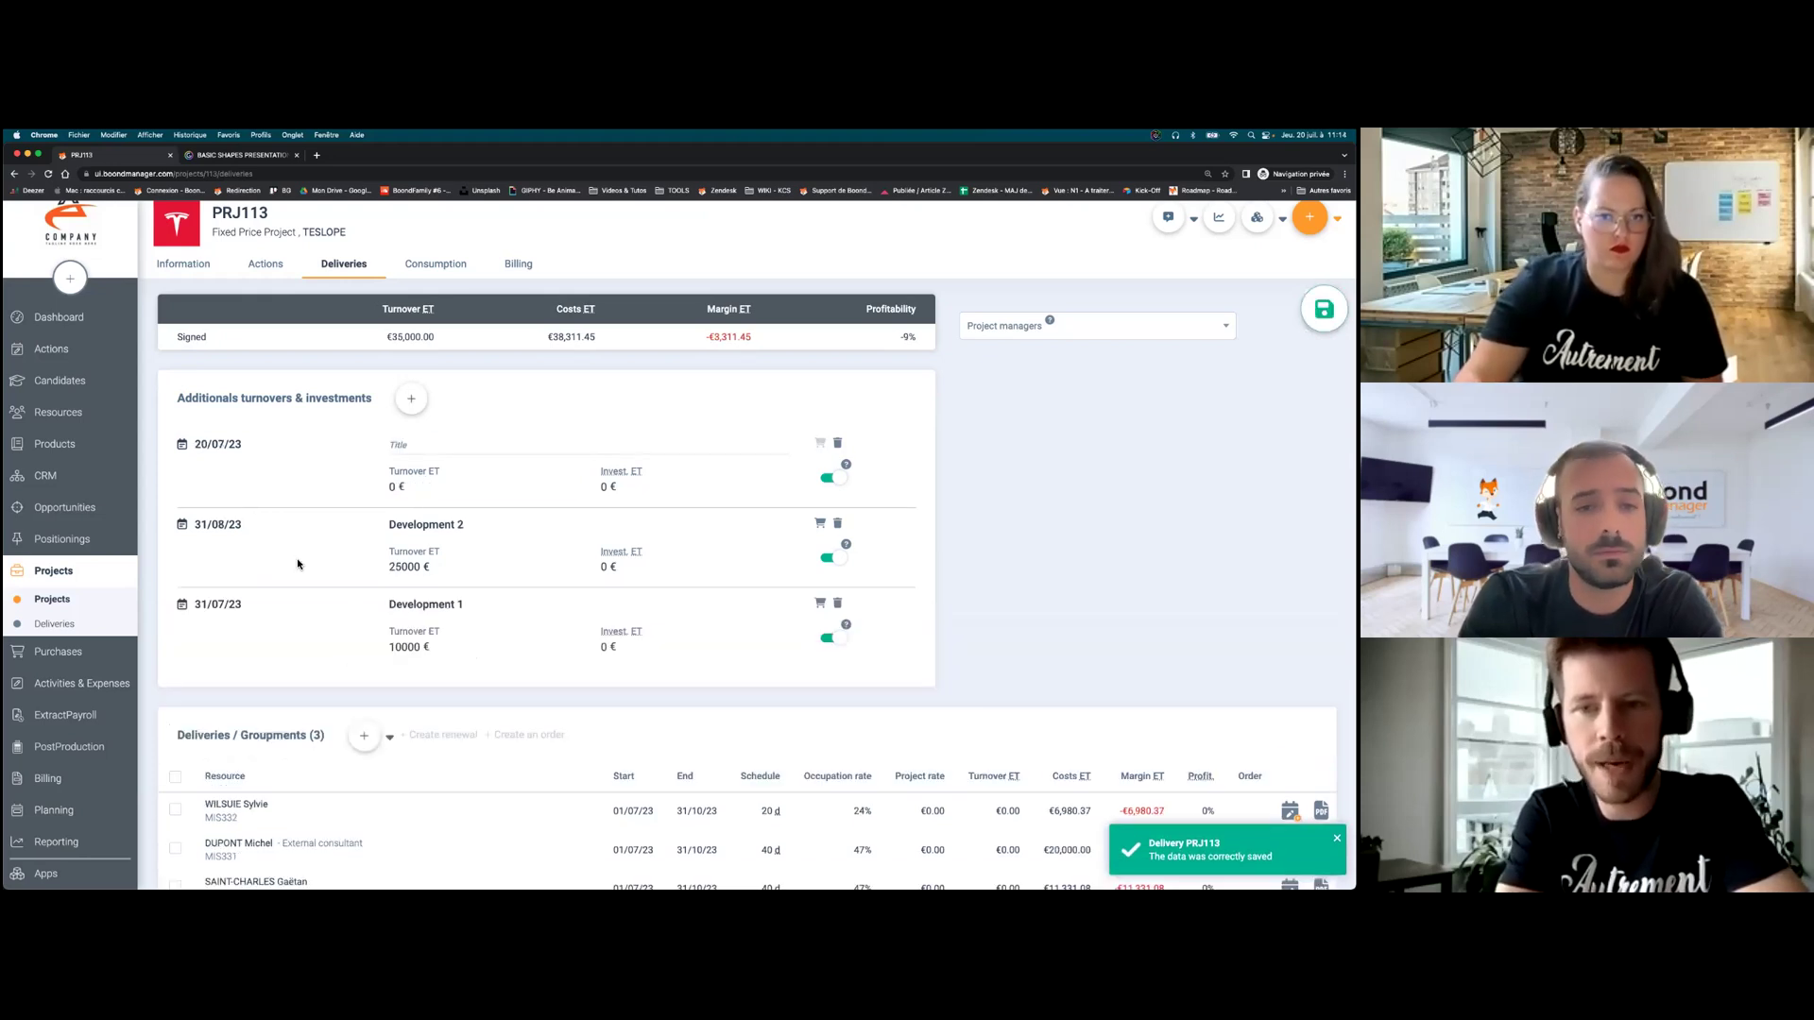
{"action": "left_click", "coordinate": [228, 444]}
{"action": "left_click", "coordinate": [284, 475]}
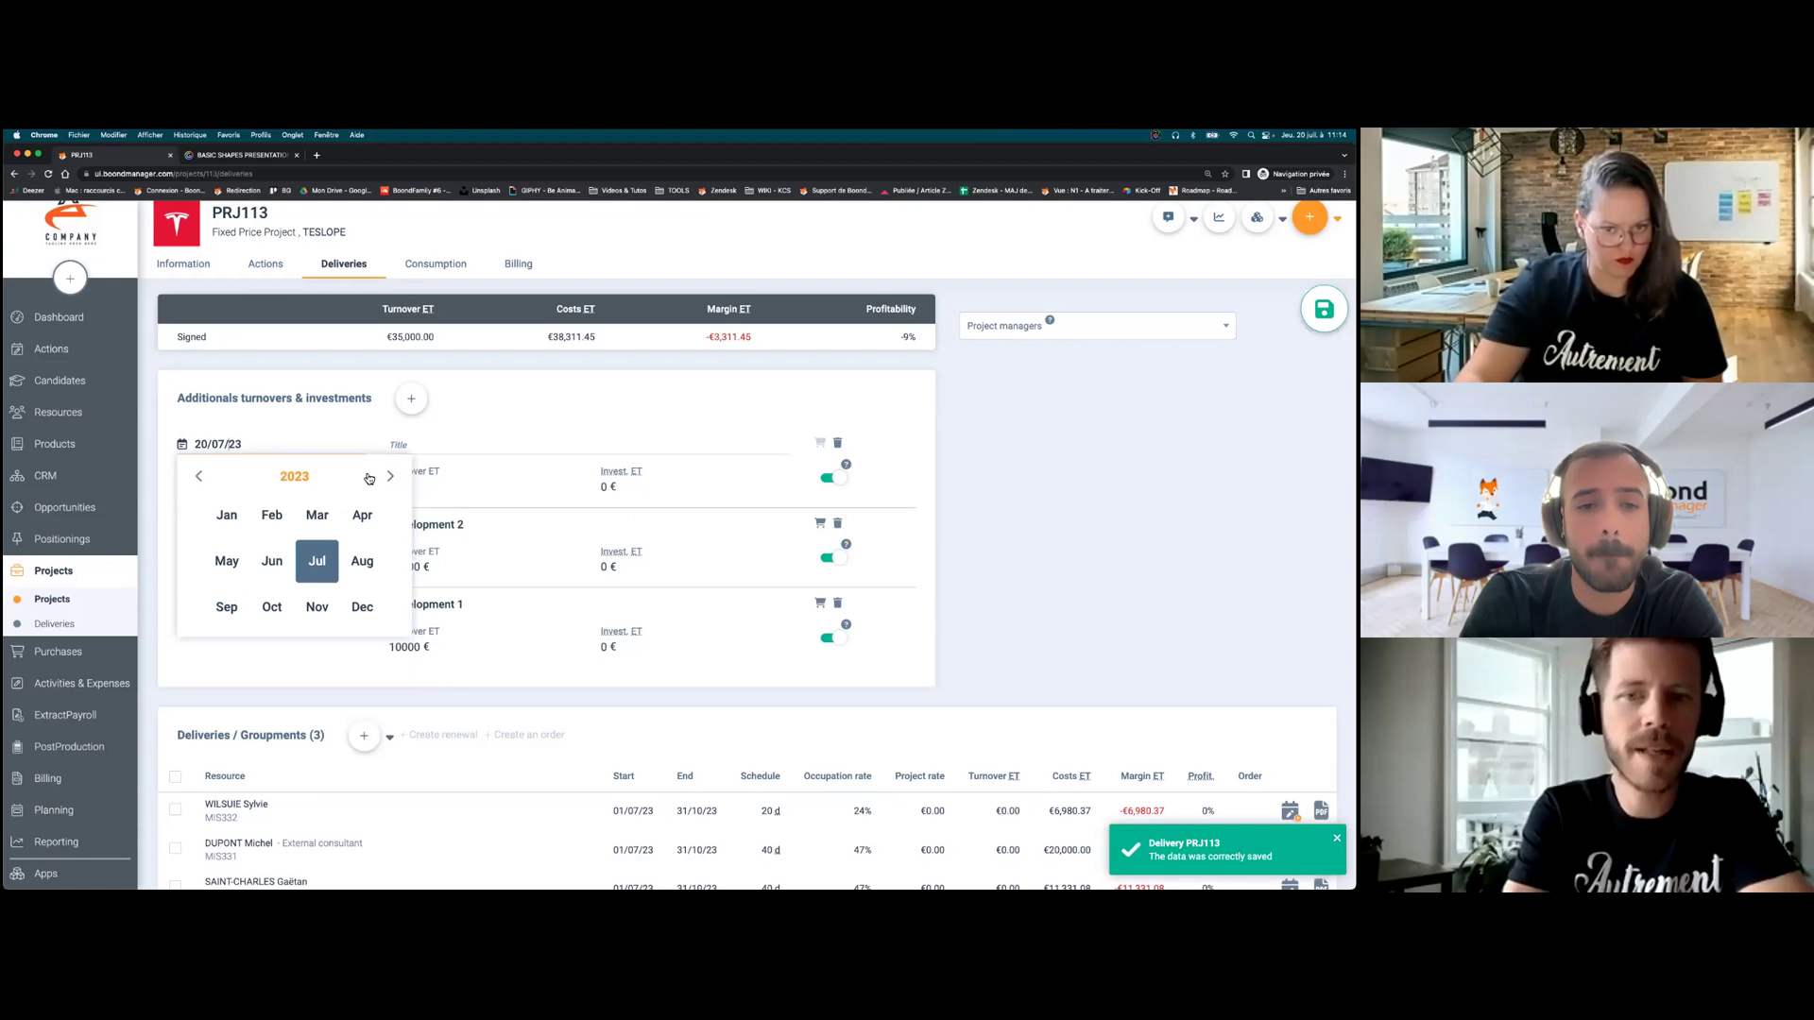
{"action": "left_click", "coordinate": [271, 607]}
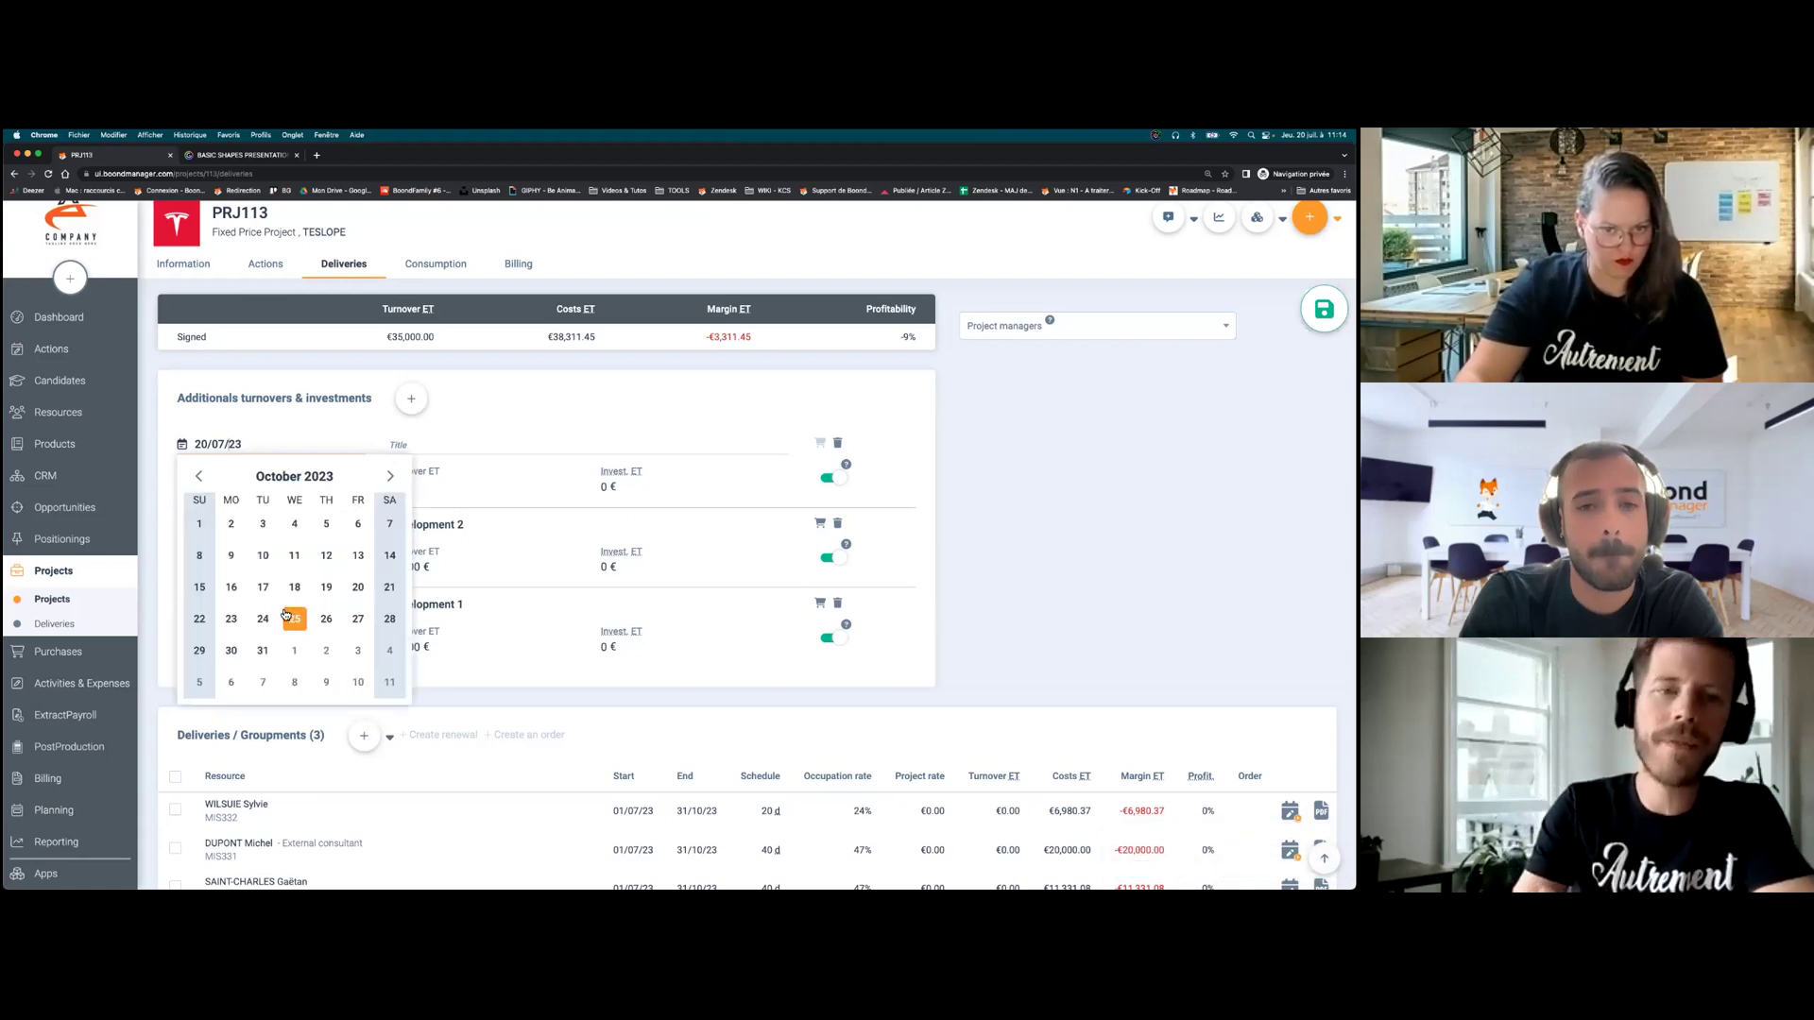
{"action": "left_click", "coordinate": [263, 652]}
{"action": "left_click", "coordinate": [425, 441]}
{"action": "key", "text": "super+v"}
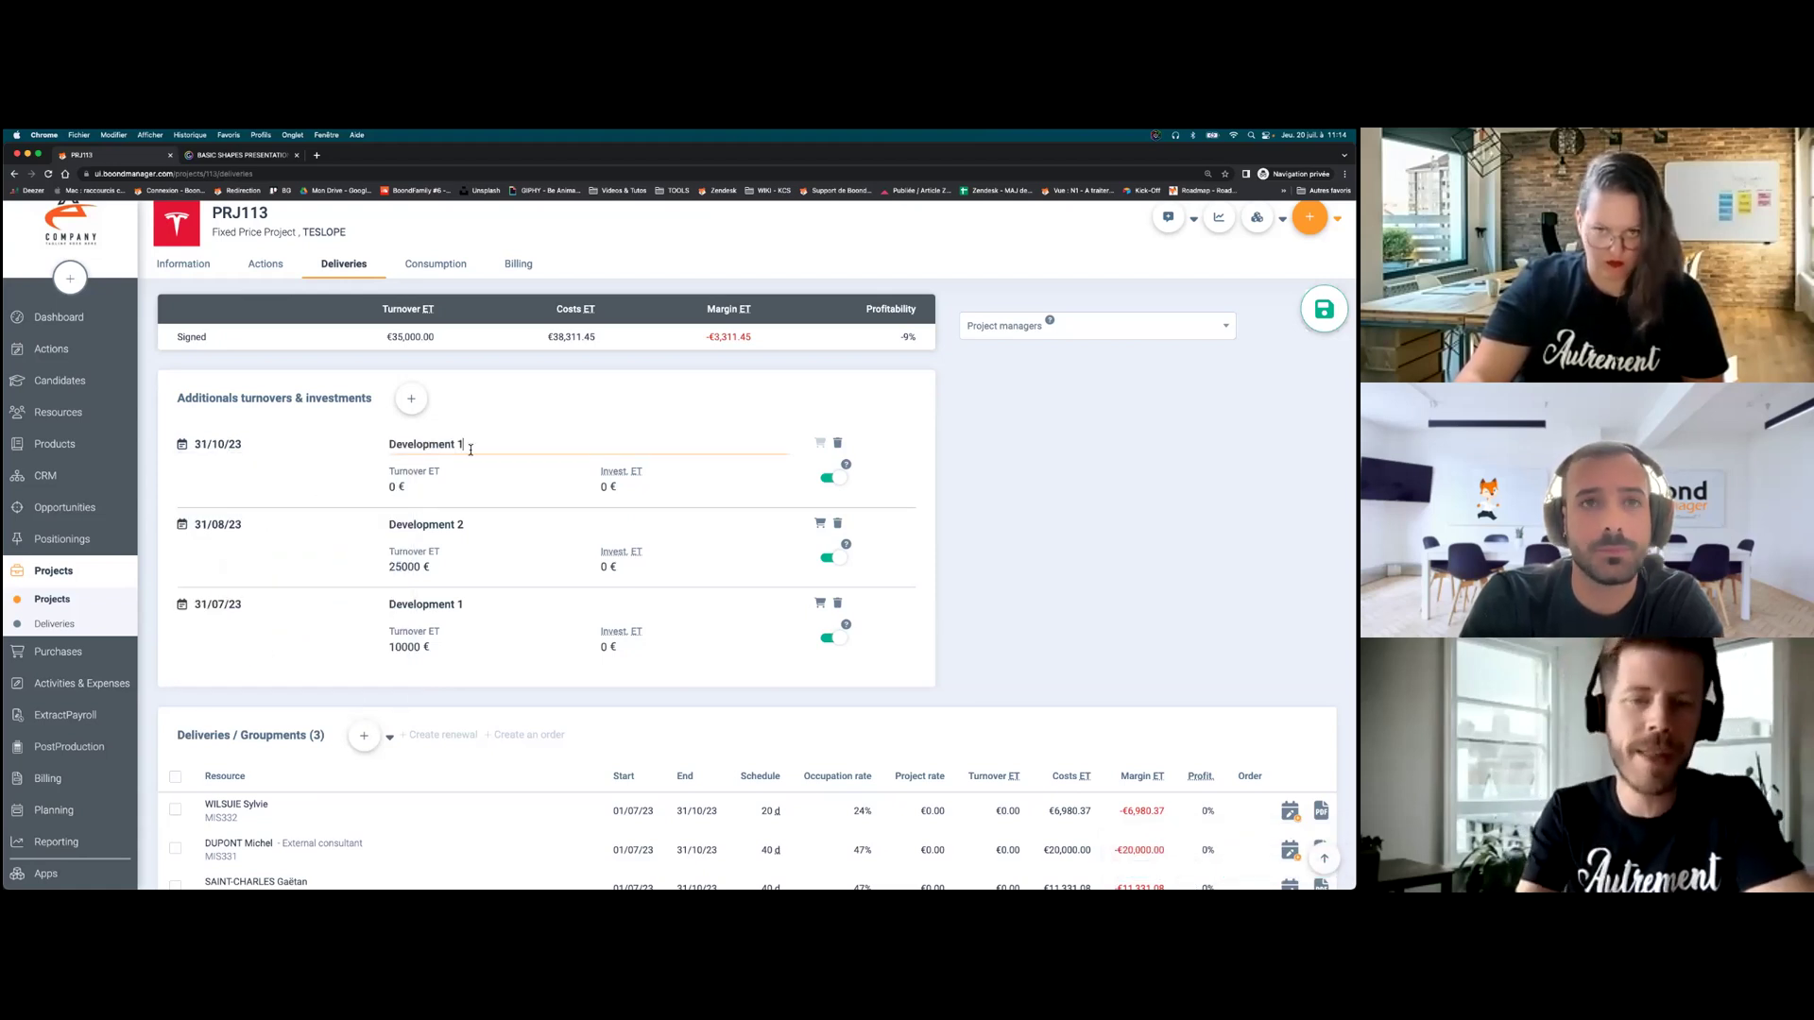
{"action": "key", "text": "BackSpace"}
{"action": "type", "text": "3"}
- Set the turnover of the "Development 3" line to 15000 € and save
{"action": "left_click", "coordinate": [448, 483]}
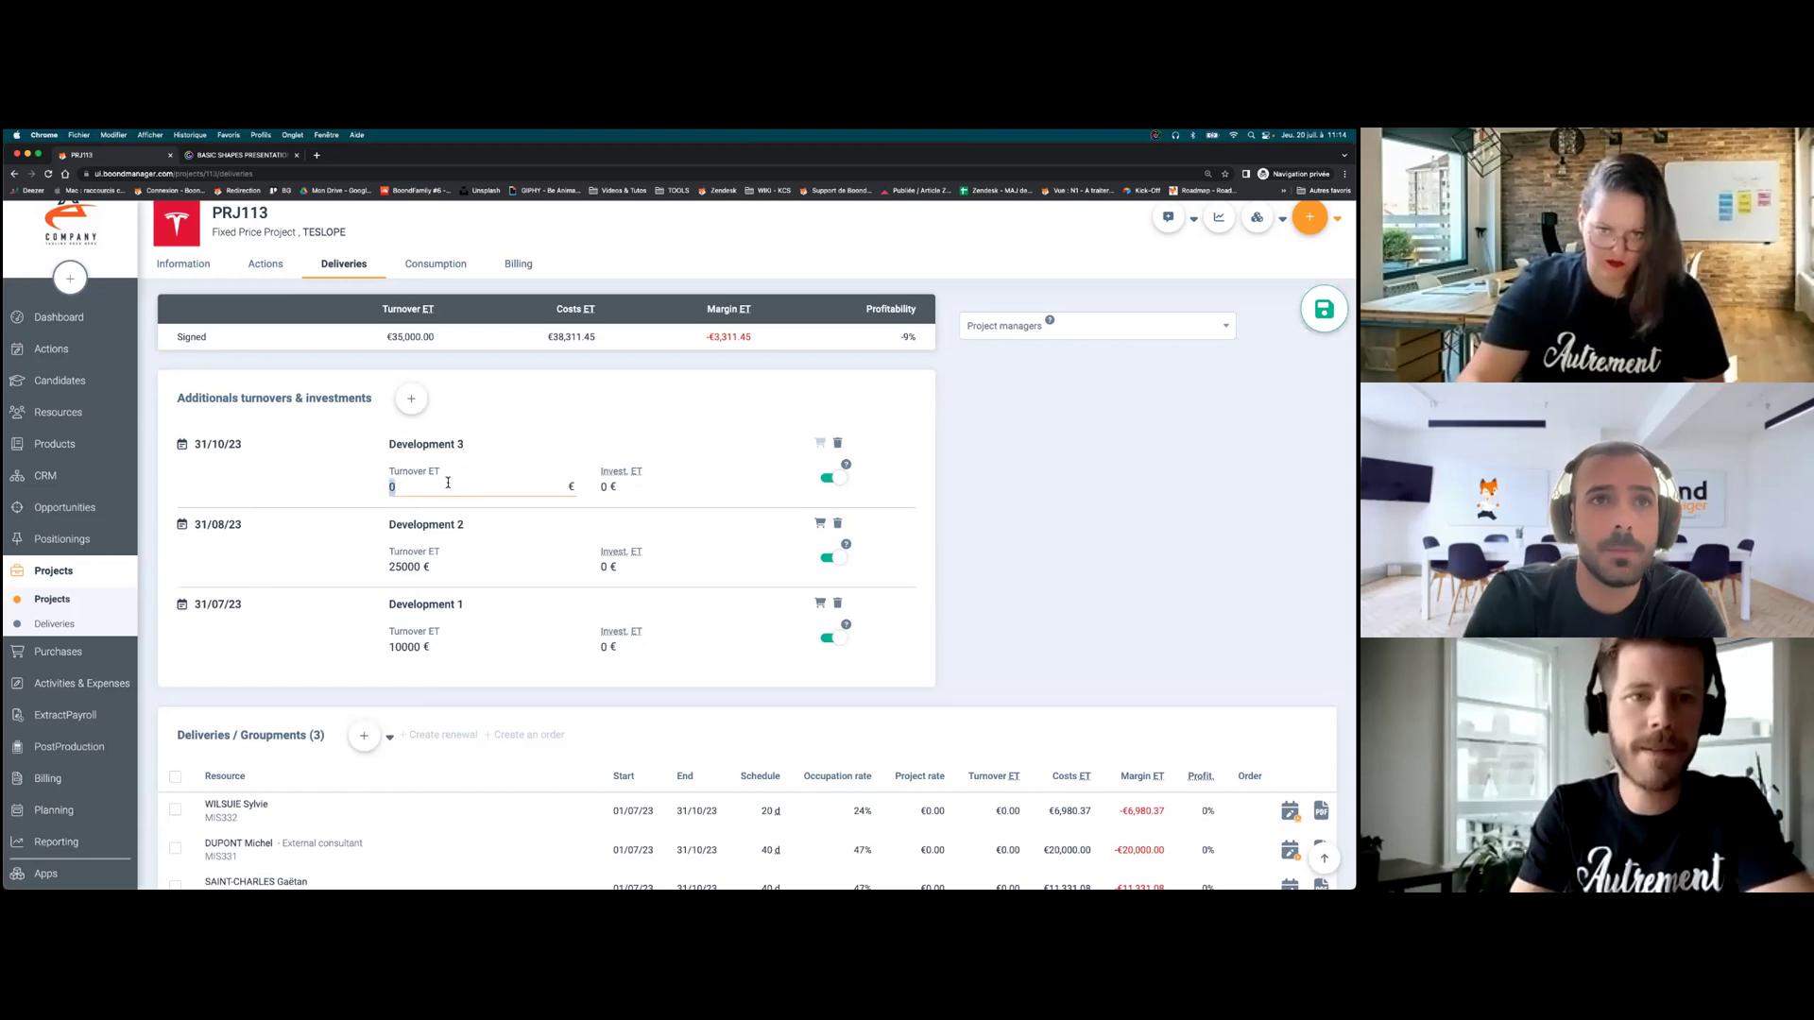
{"action": "type", "text": "15000"}
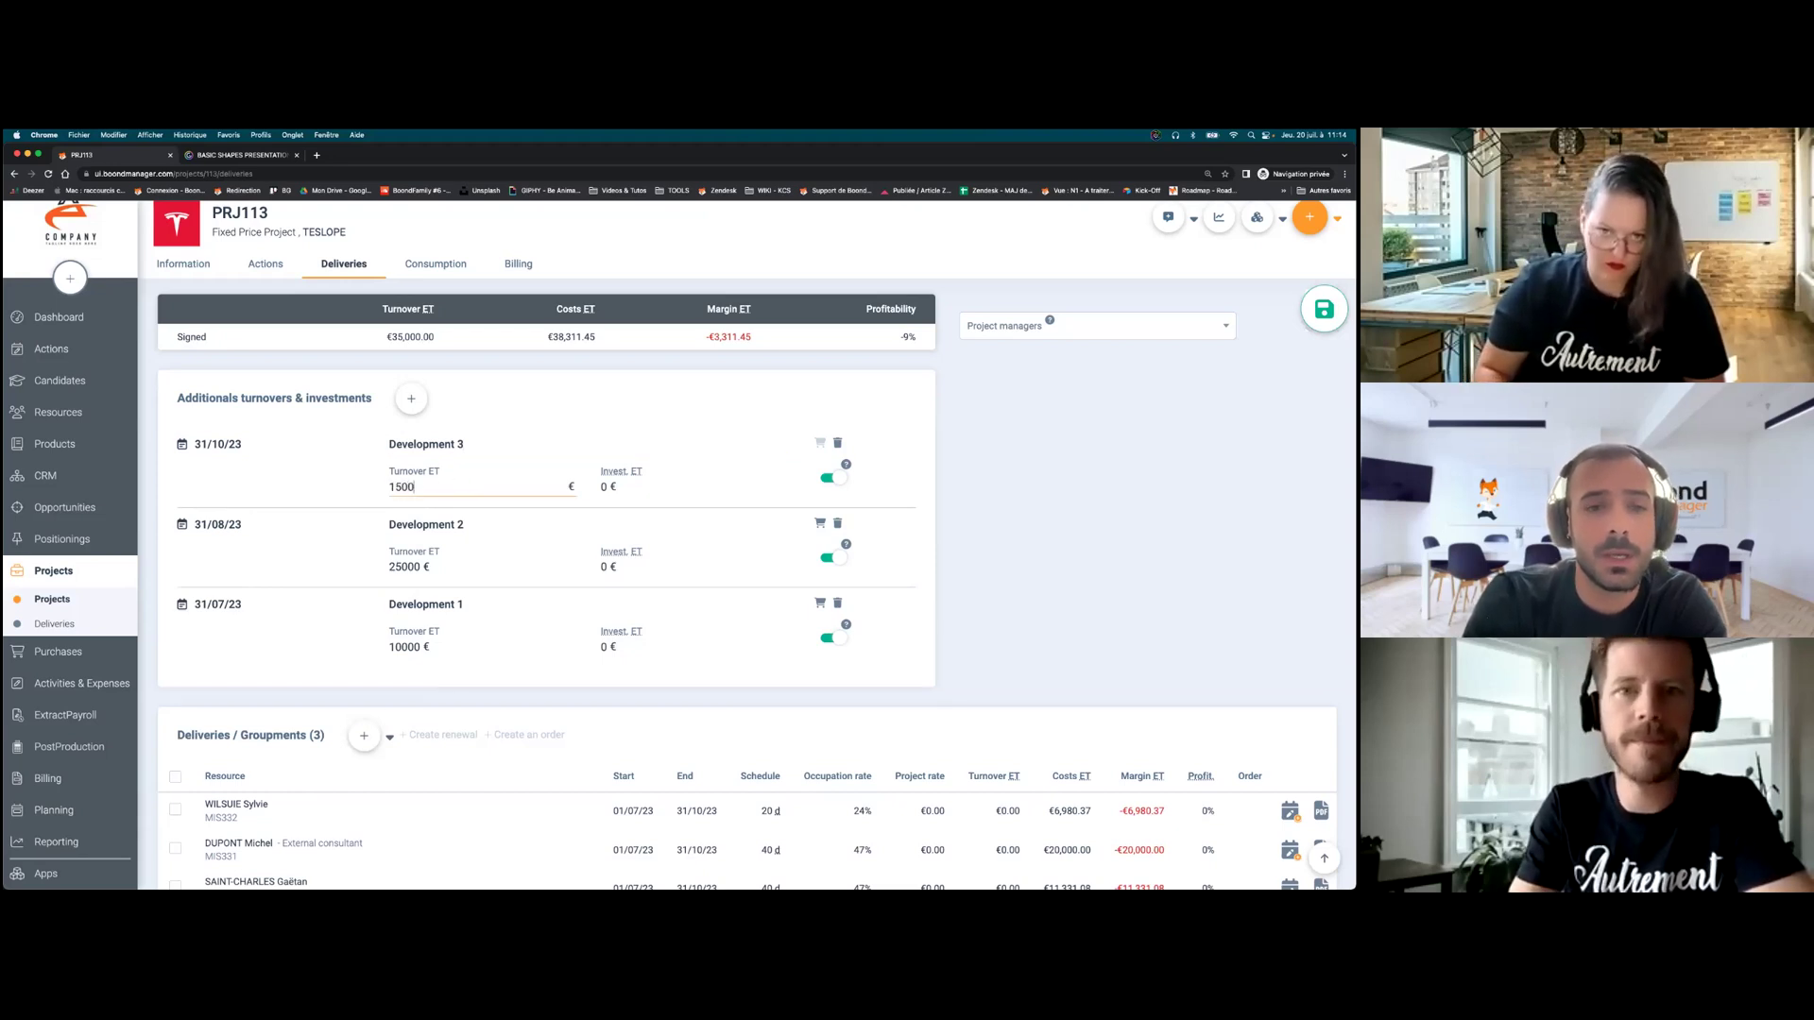
{"action": "key", "text": "Return"}
{"action": "left_click", "coordinate": [570, 419]}
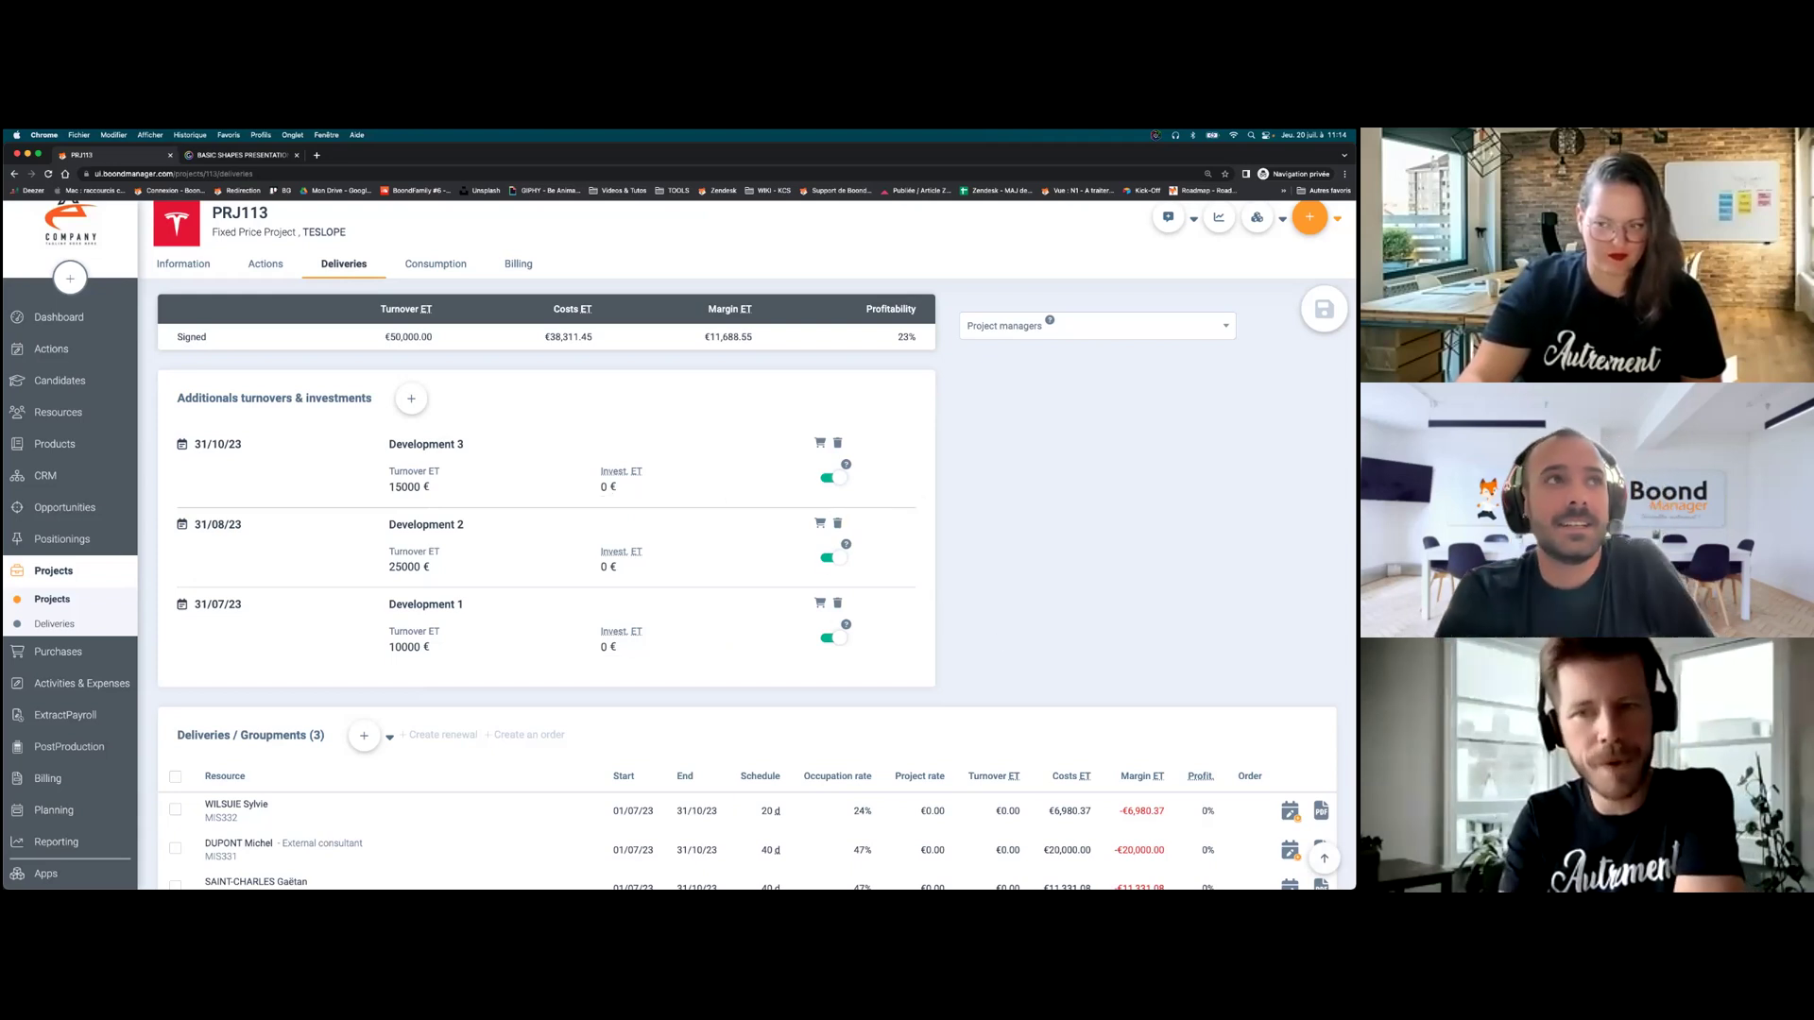
- Create an order covering all three deliveries of project PRJ113
{"action": "scroll", "coordinate": [680, 544], "scroll_direction": "down", "scroll_amount": 2}
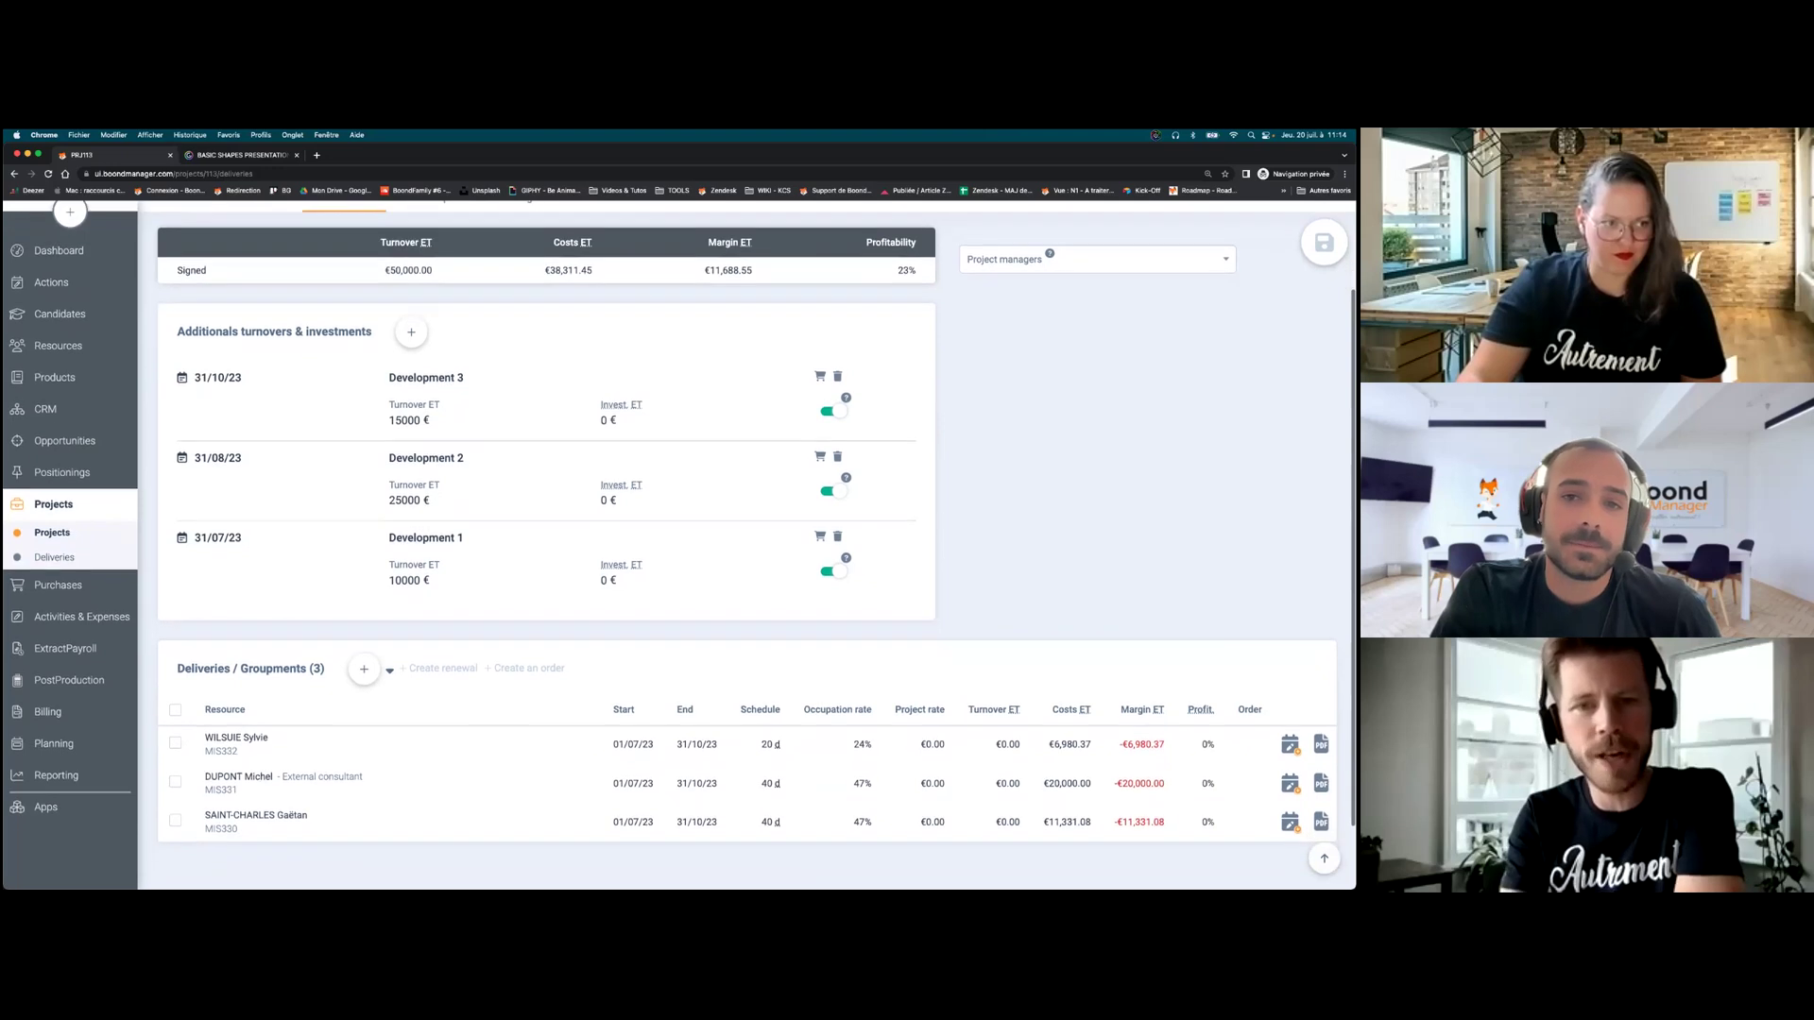
{"action": "scroll", "coordinate": [681, 524], "scroll_direction": "down", "scroll_amount": 1}
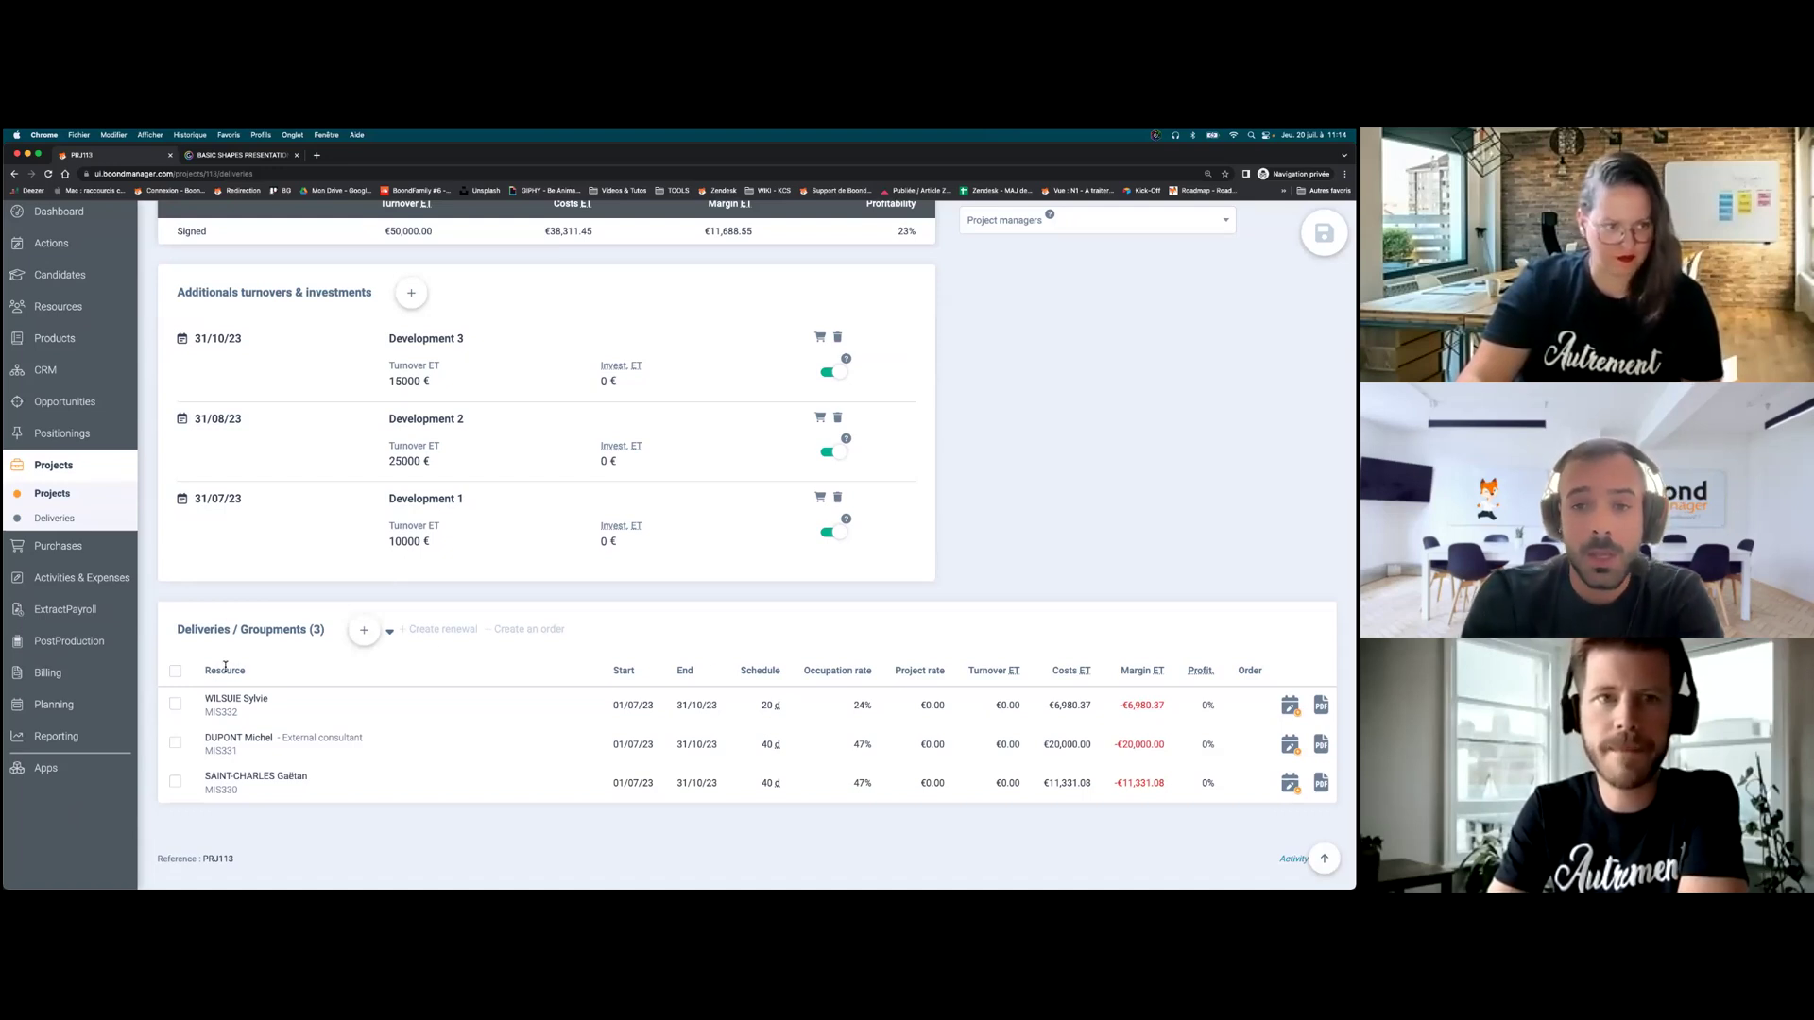
{"action": "left_click", "coordinate": [178, 671]}
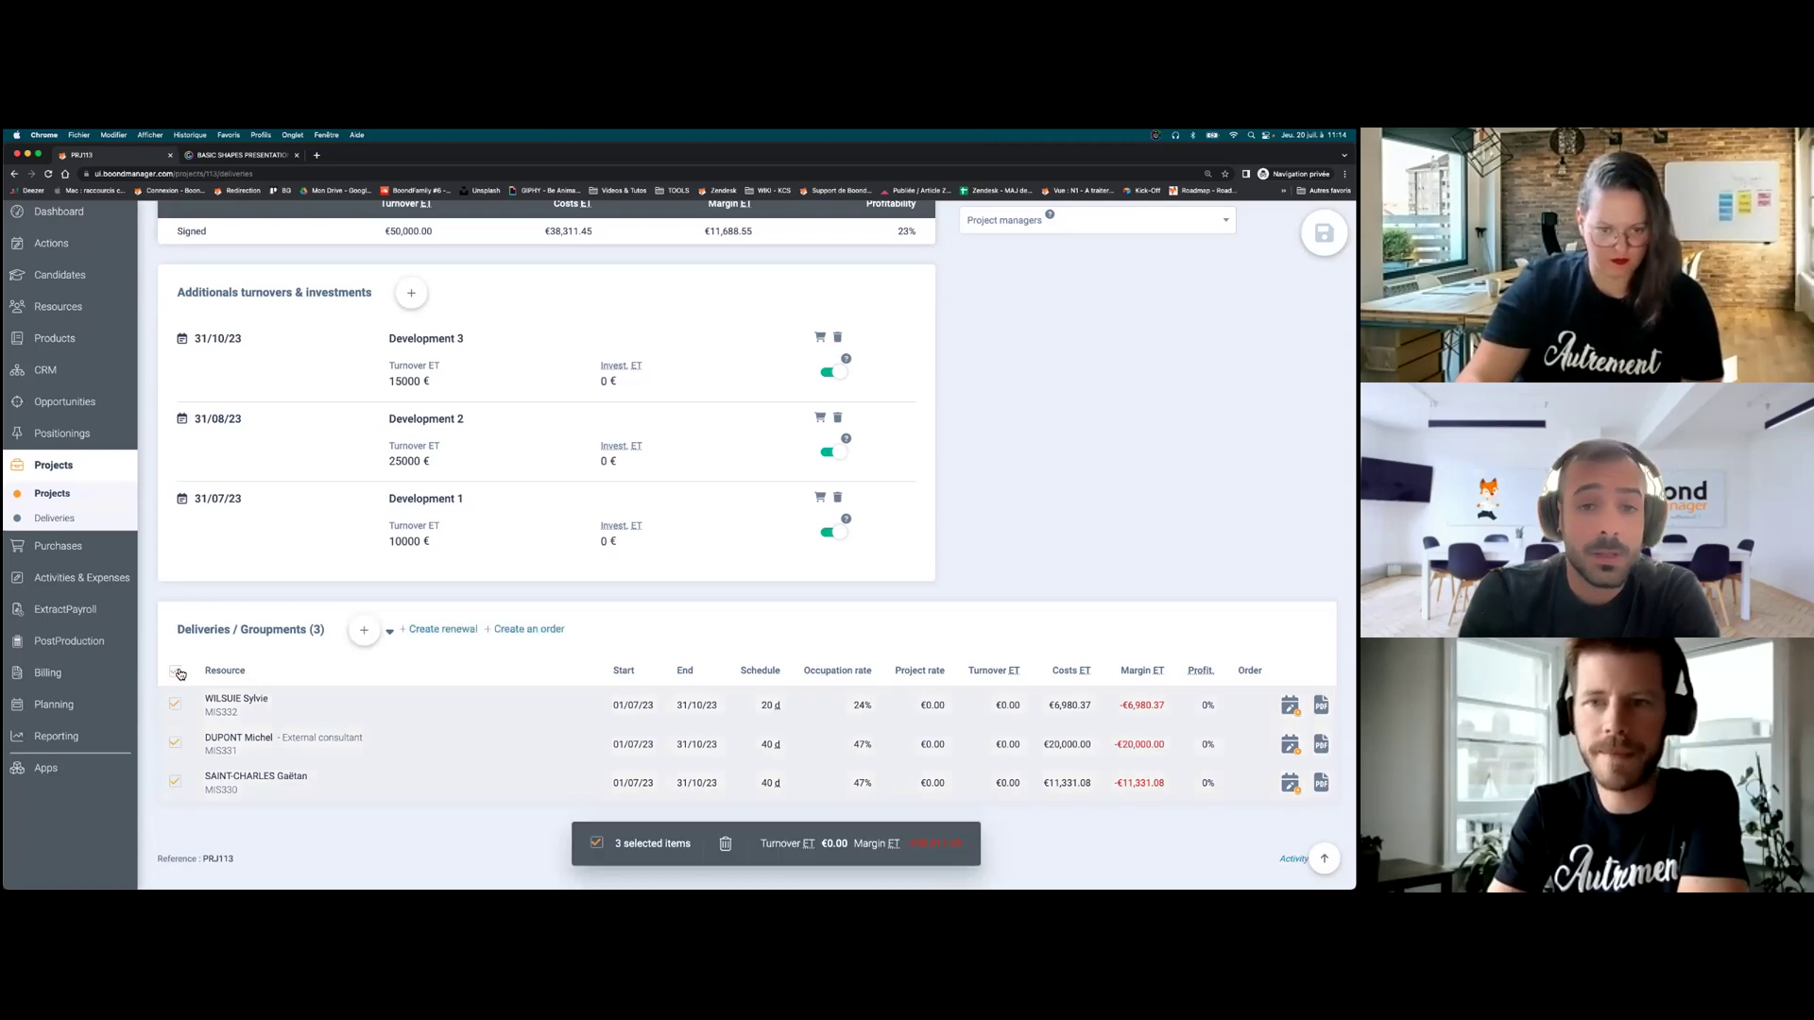
{"action": "left_click", "coordinate": [529, 629]}
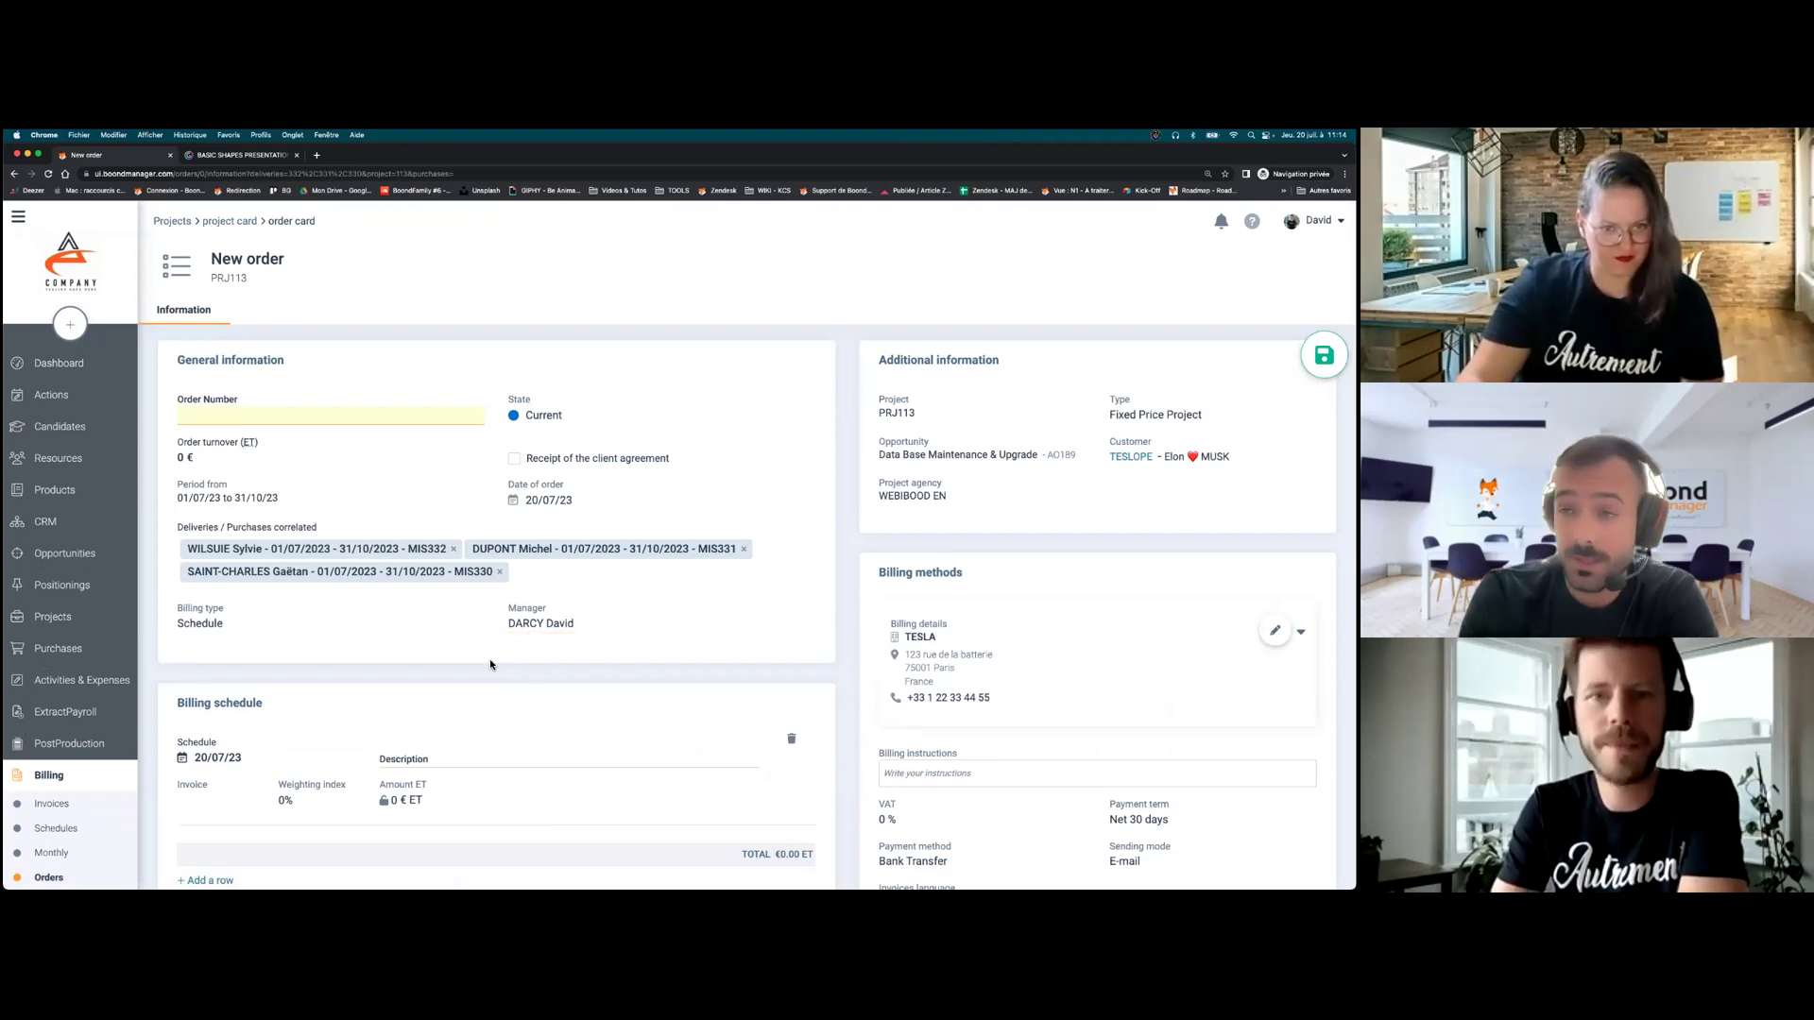
- Fill in the new order's number, set its turnover to 50000 €, and save the order
{"action": "scroll", "coordinate": [489, 660], "scroll_direction": "down", "scroll_amount": 1}
{"action": "scroll", "coordinate": [490, 663], "scroll_direction": "down", "scroll_amount": 1}
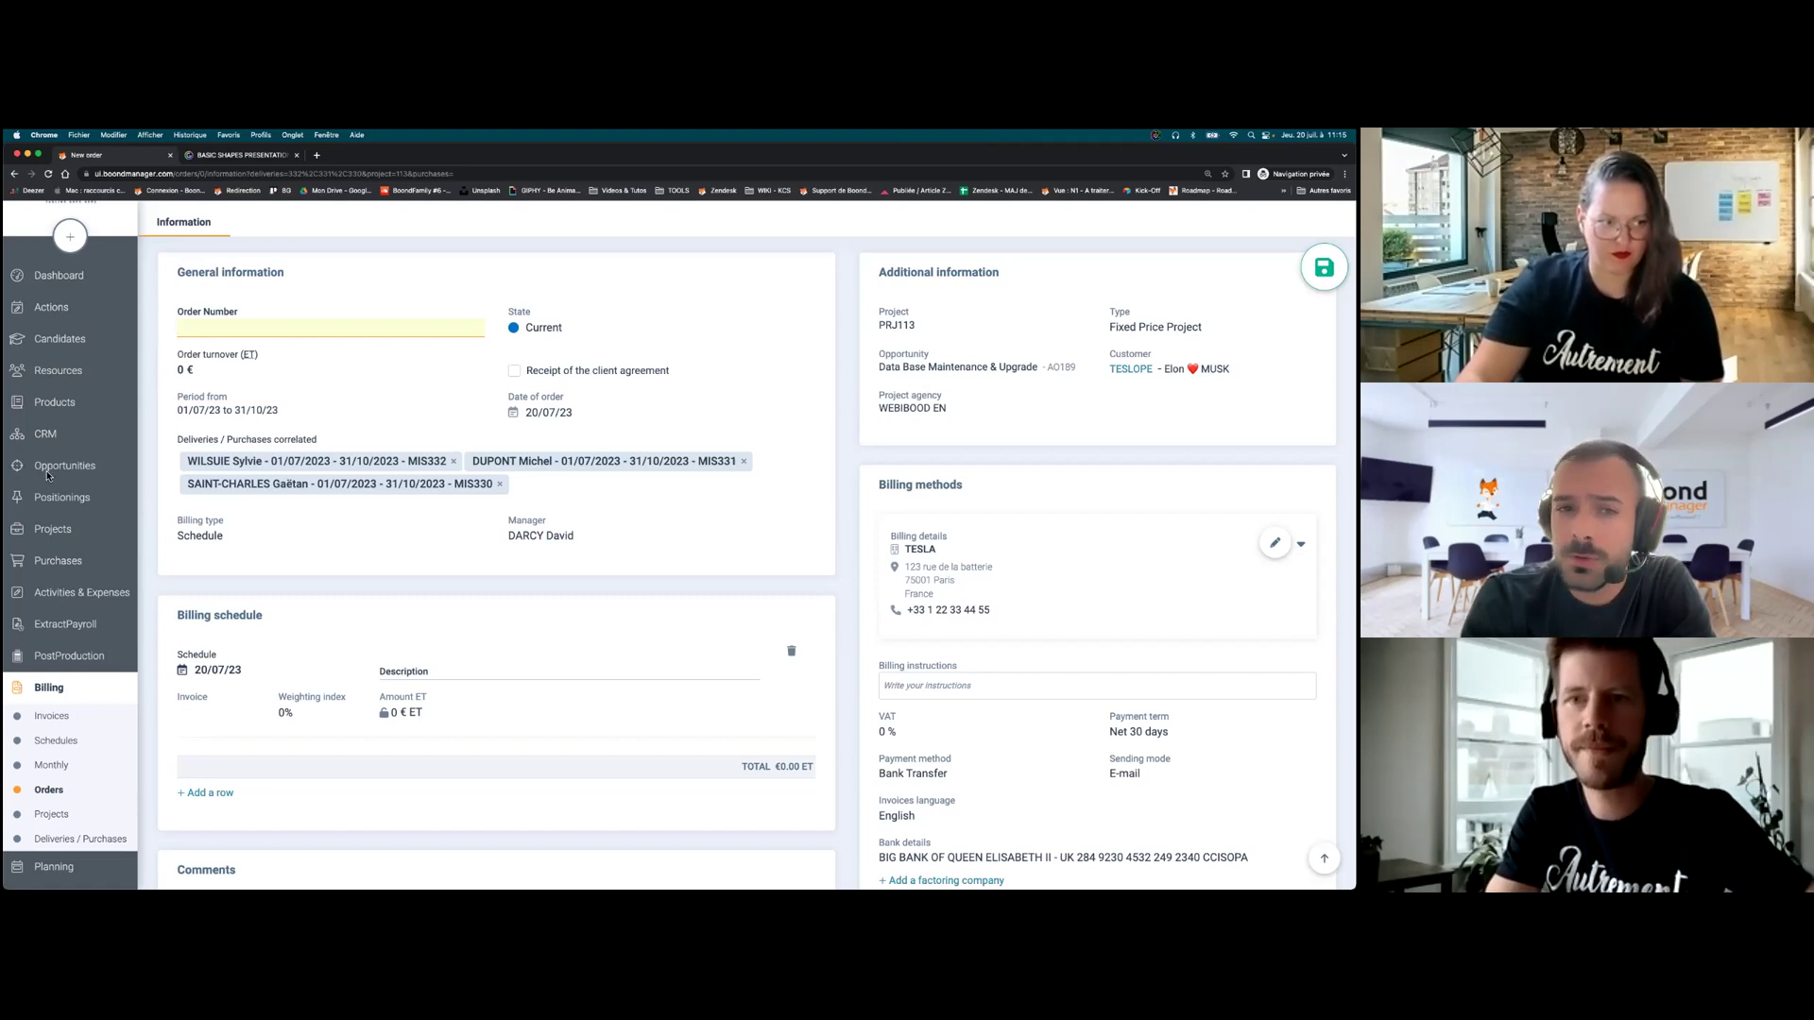
{"action": "left_click", "coordinate": [351, 329]}
{"action": "left_click", "coordinate": [250, 352]}
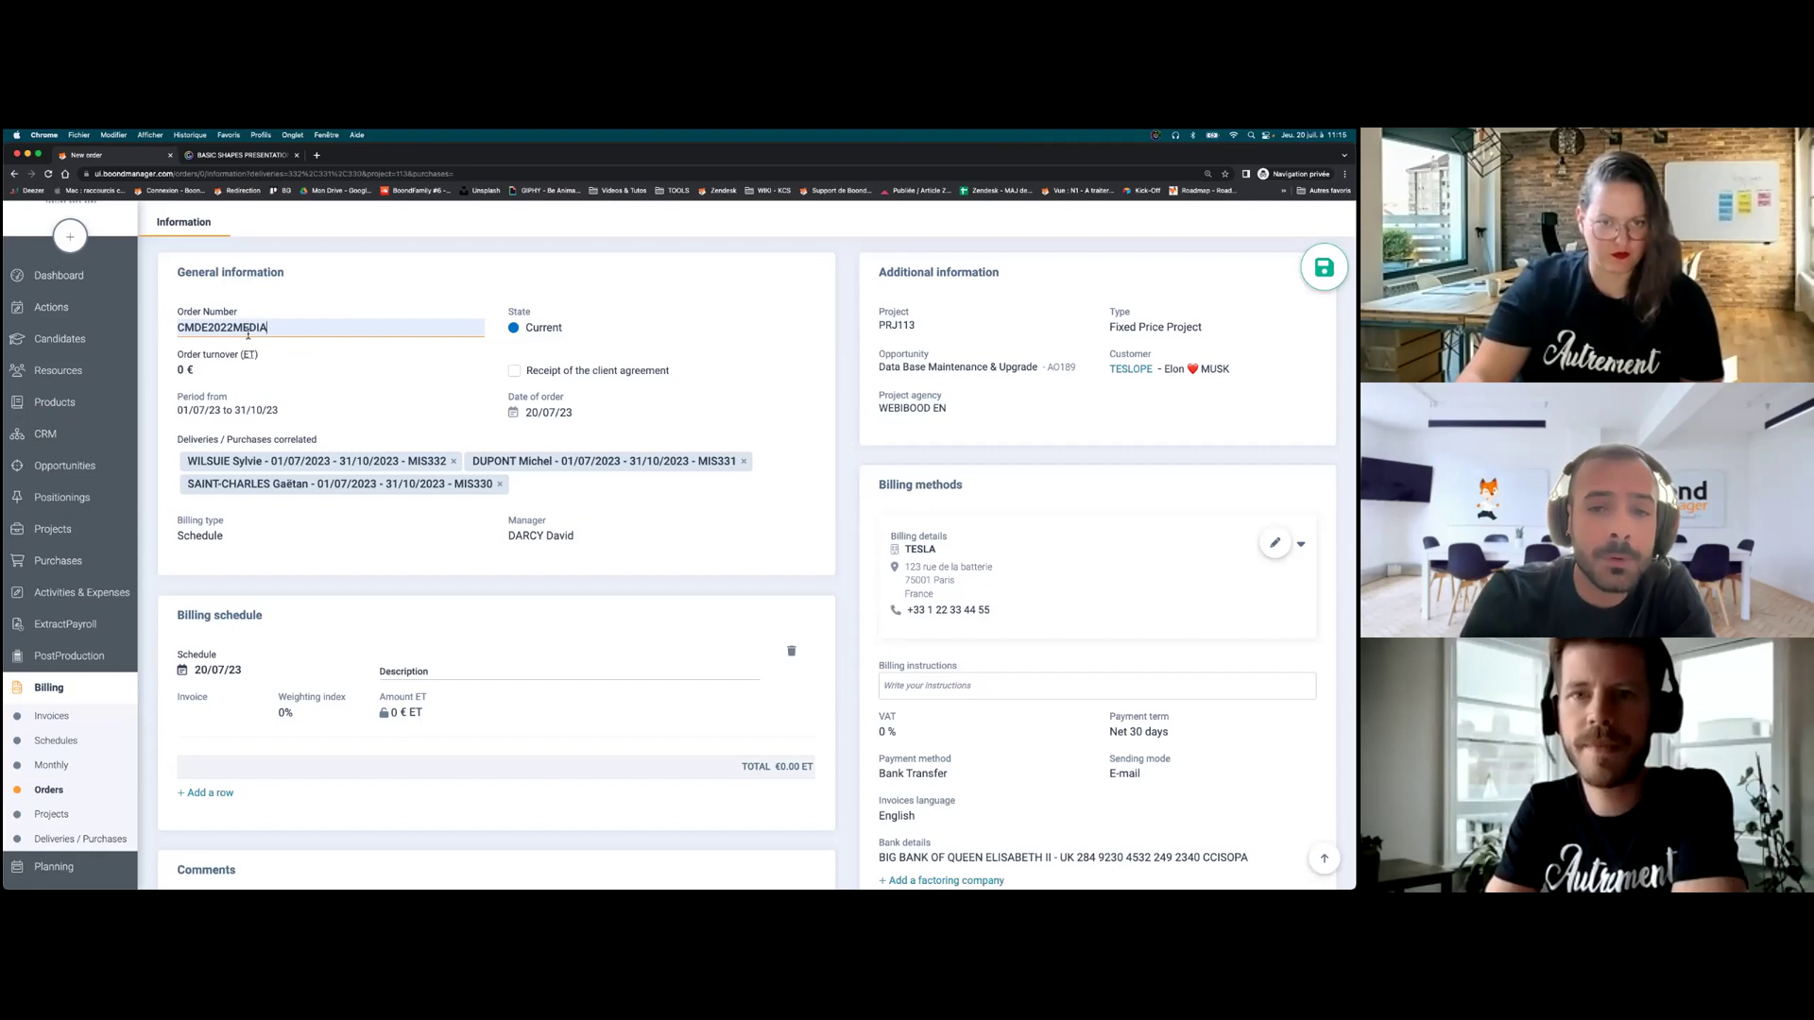
{"action": "key", "text": "BackSpace"}
{"action": "type", "text": "3"}
{"action": "left_click", "coordinate": [219, 374]}
{"action": "type", "text": "5"}
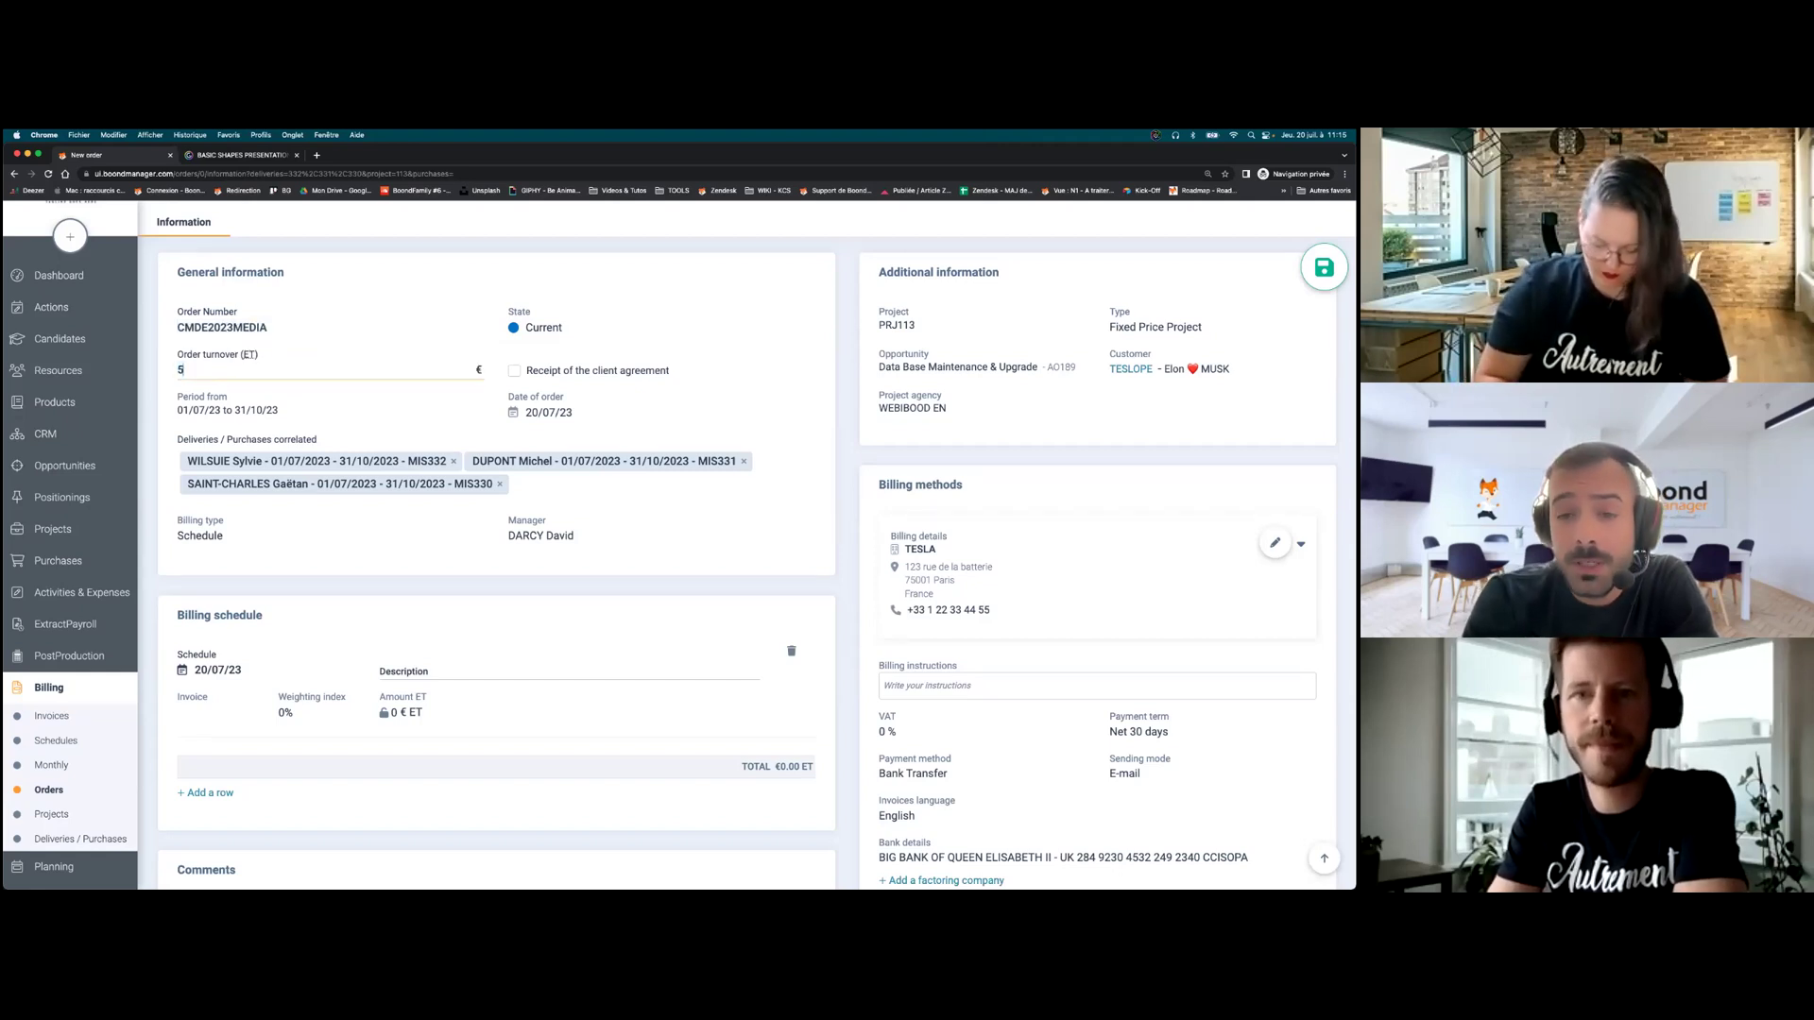
{"action": "type", "text": "0000"}
{"action": "left_click", "coordinate": [1324, 267]}
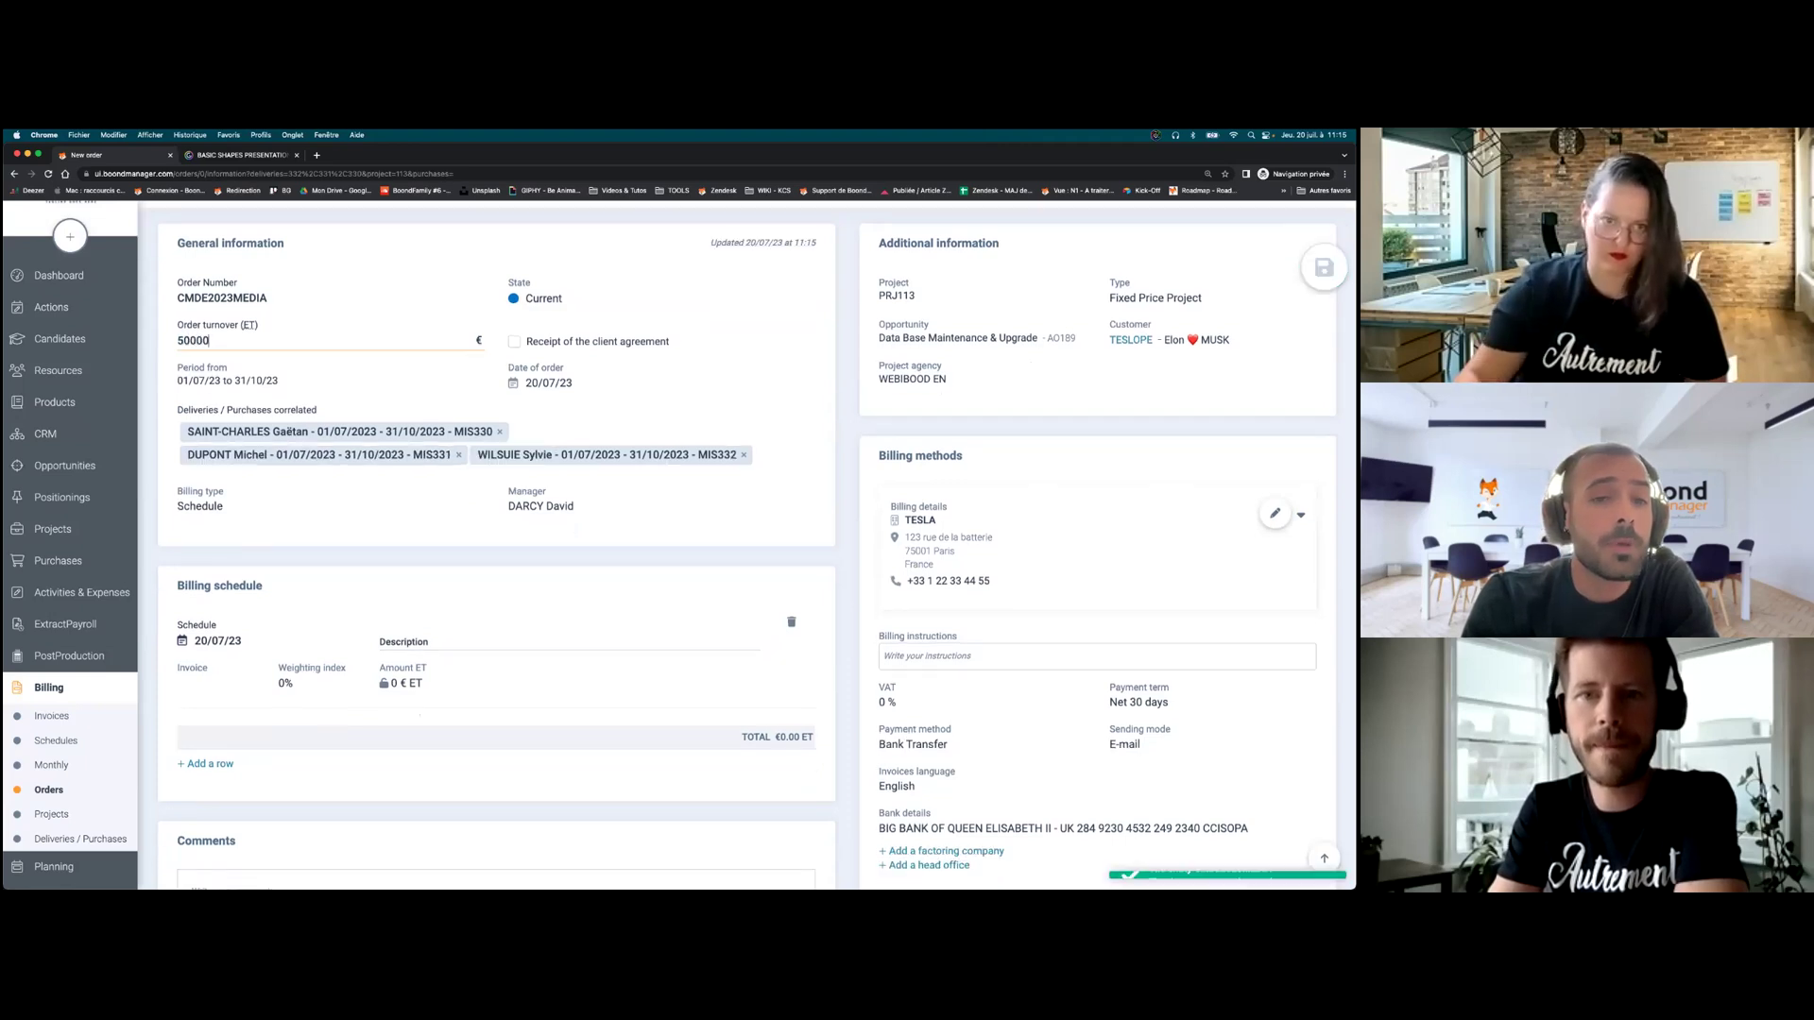
- Choose Schedule as the order's billing type
{"action": "scroll", "coordinate": [384, 417], "scroll_direction": "down", "scroll_amount": 1}
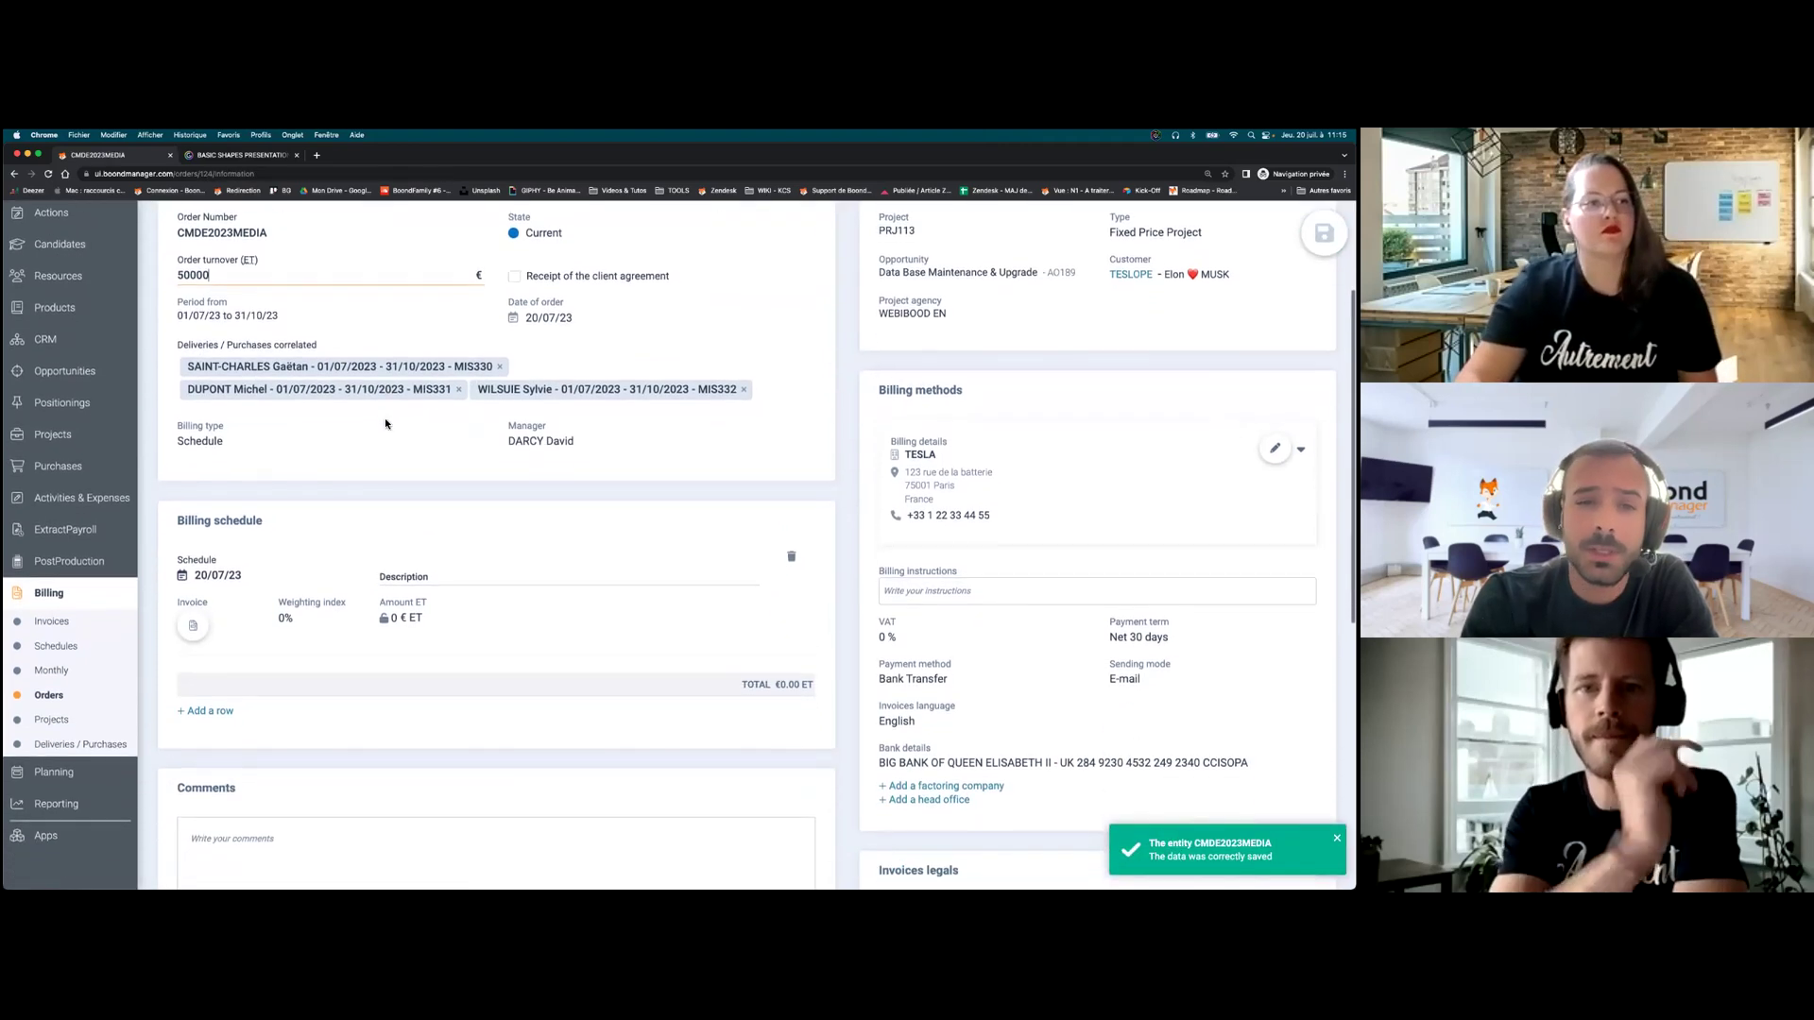
{"action": "scroll", "coordinate": [308, 495], "scroll_direction": "down", "scroll_amount": 1}
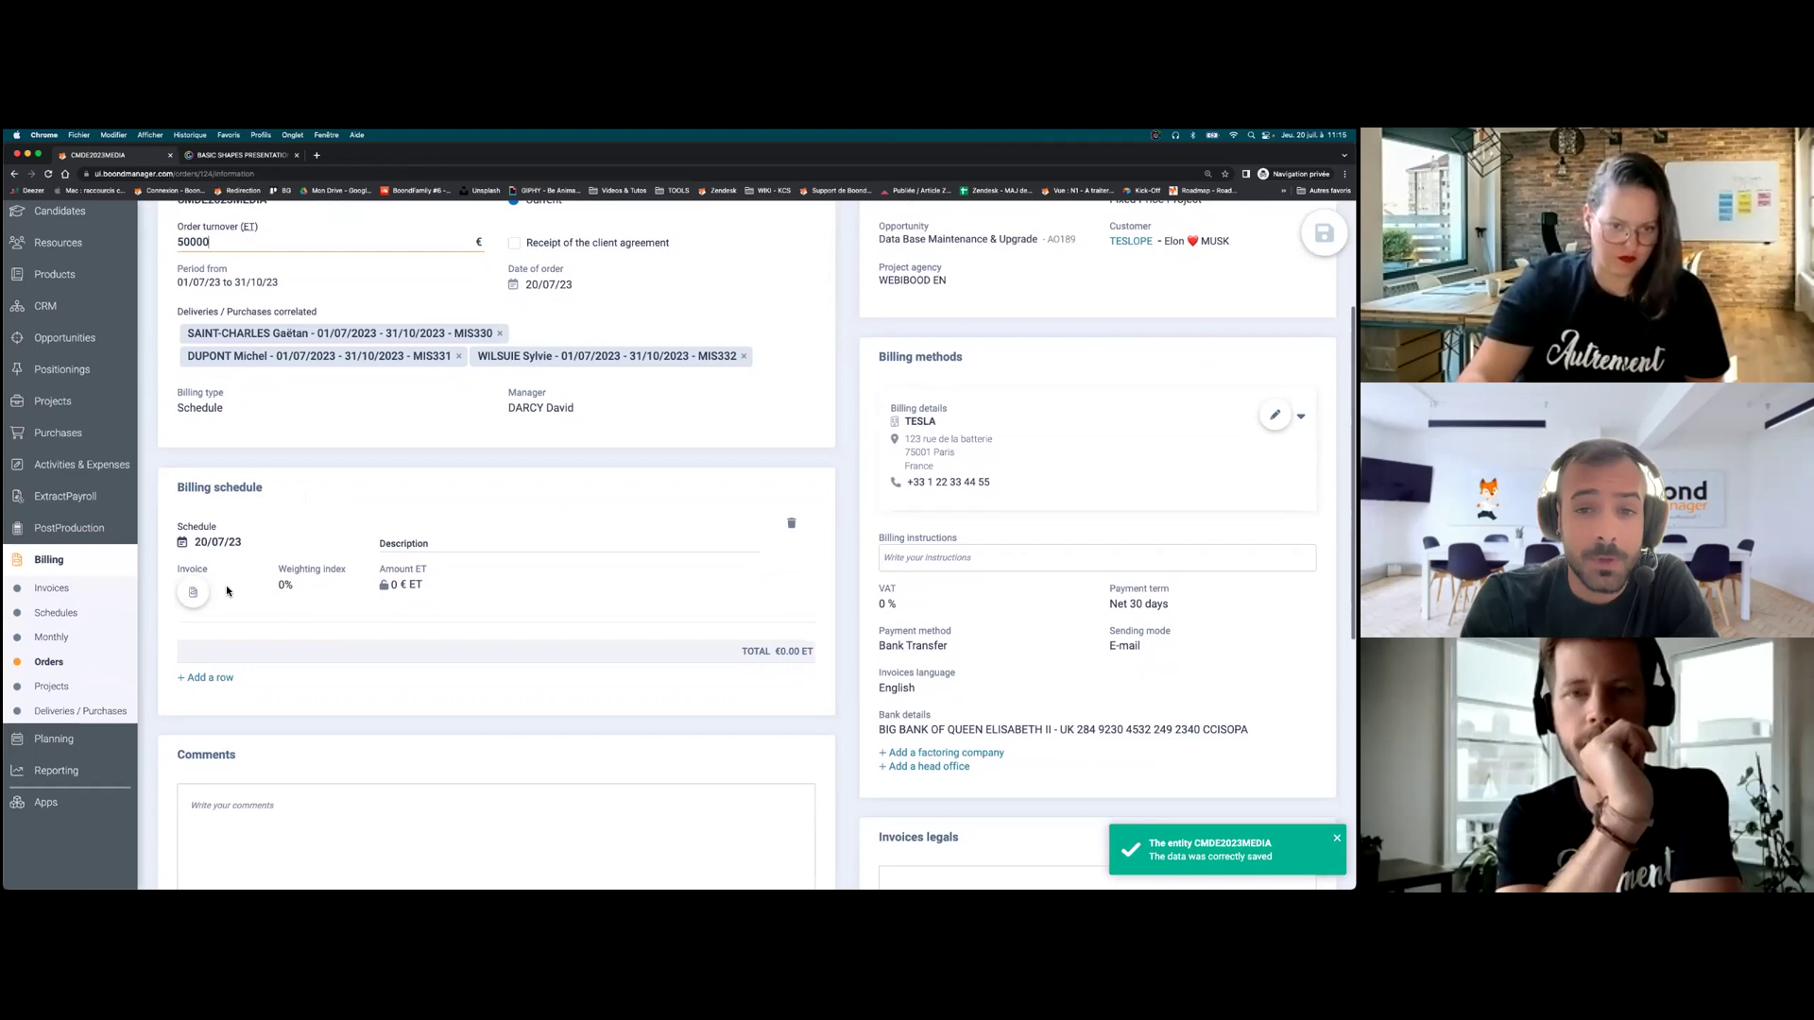
{"action": "left_click", "coordinate": [248, 408]}
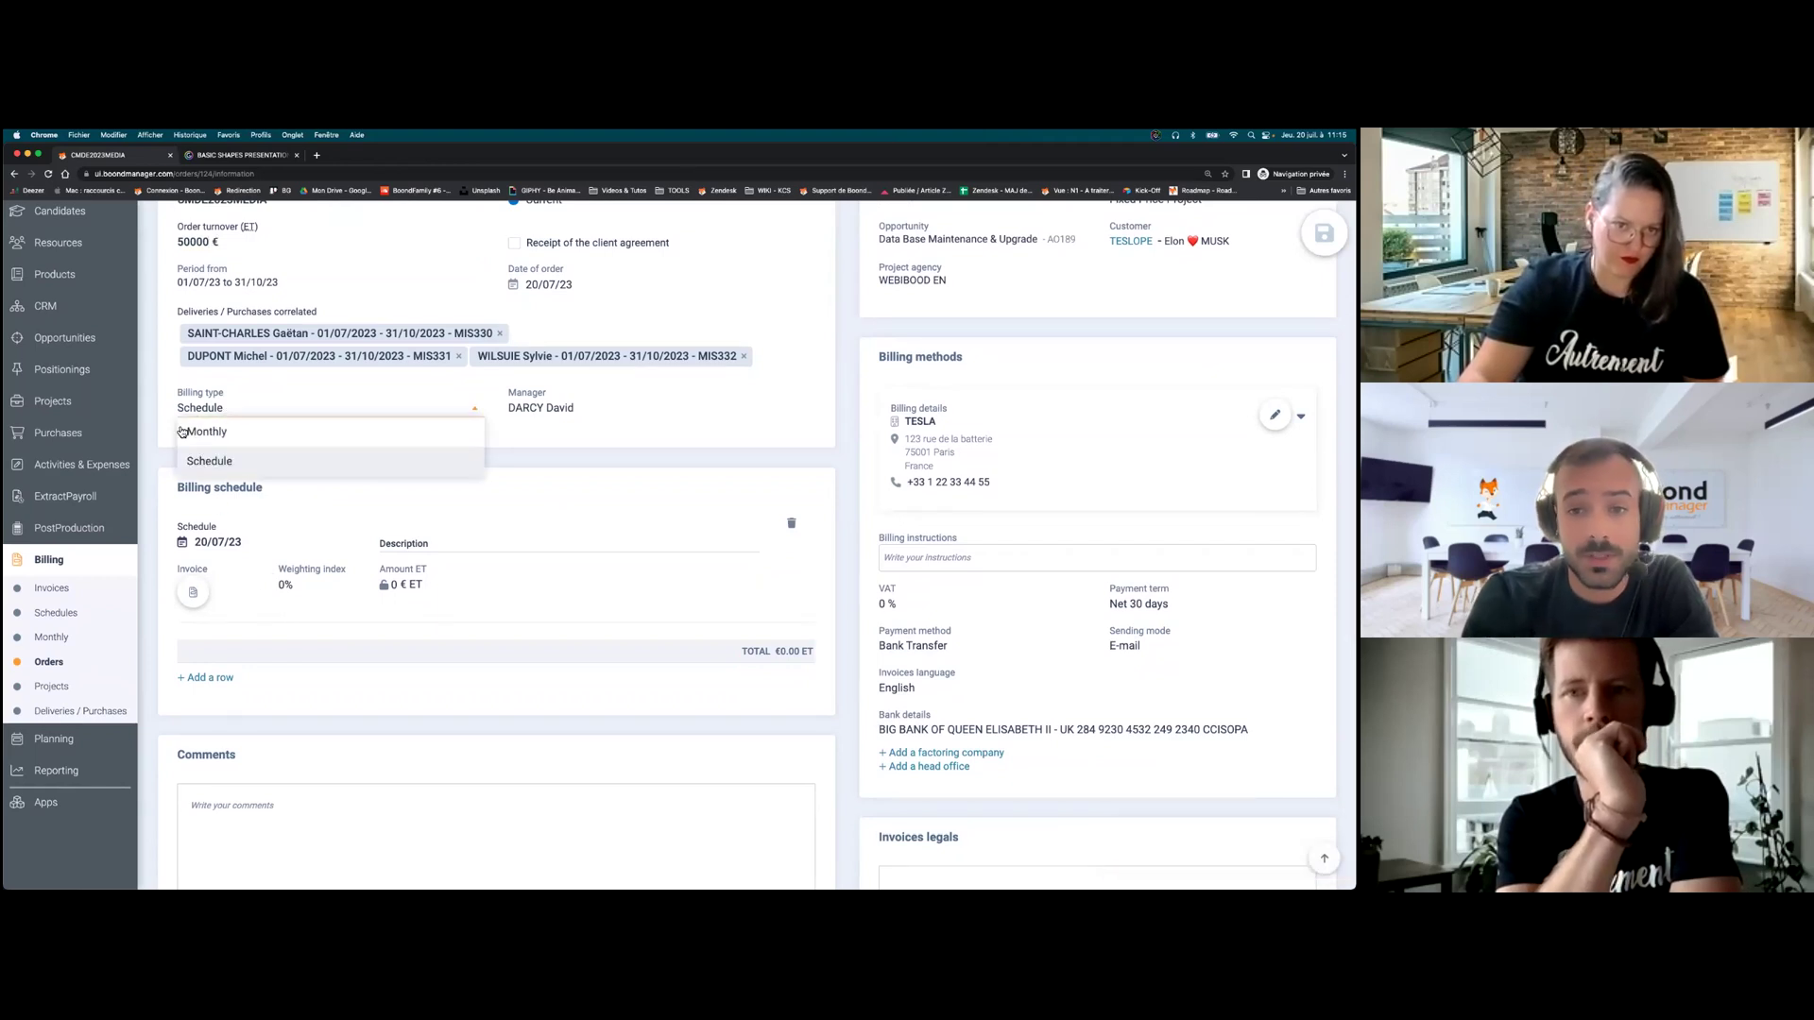
{"action": "left_click", "coordinate": [230, 469]}
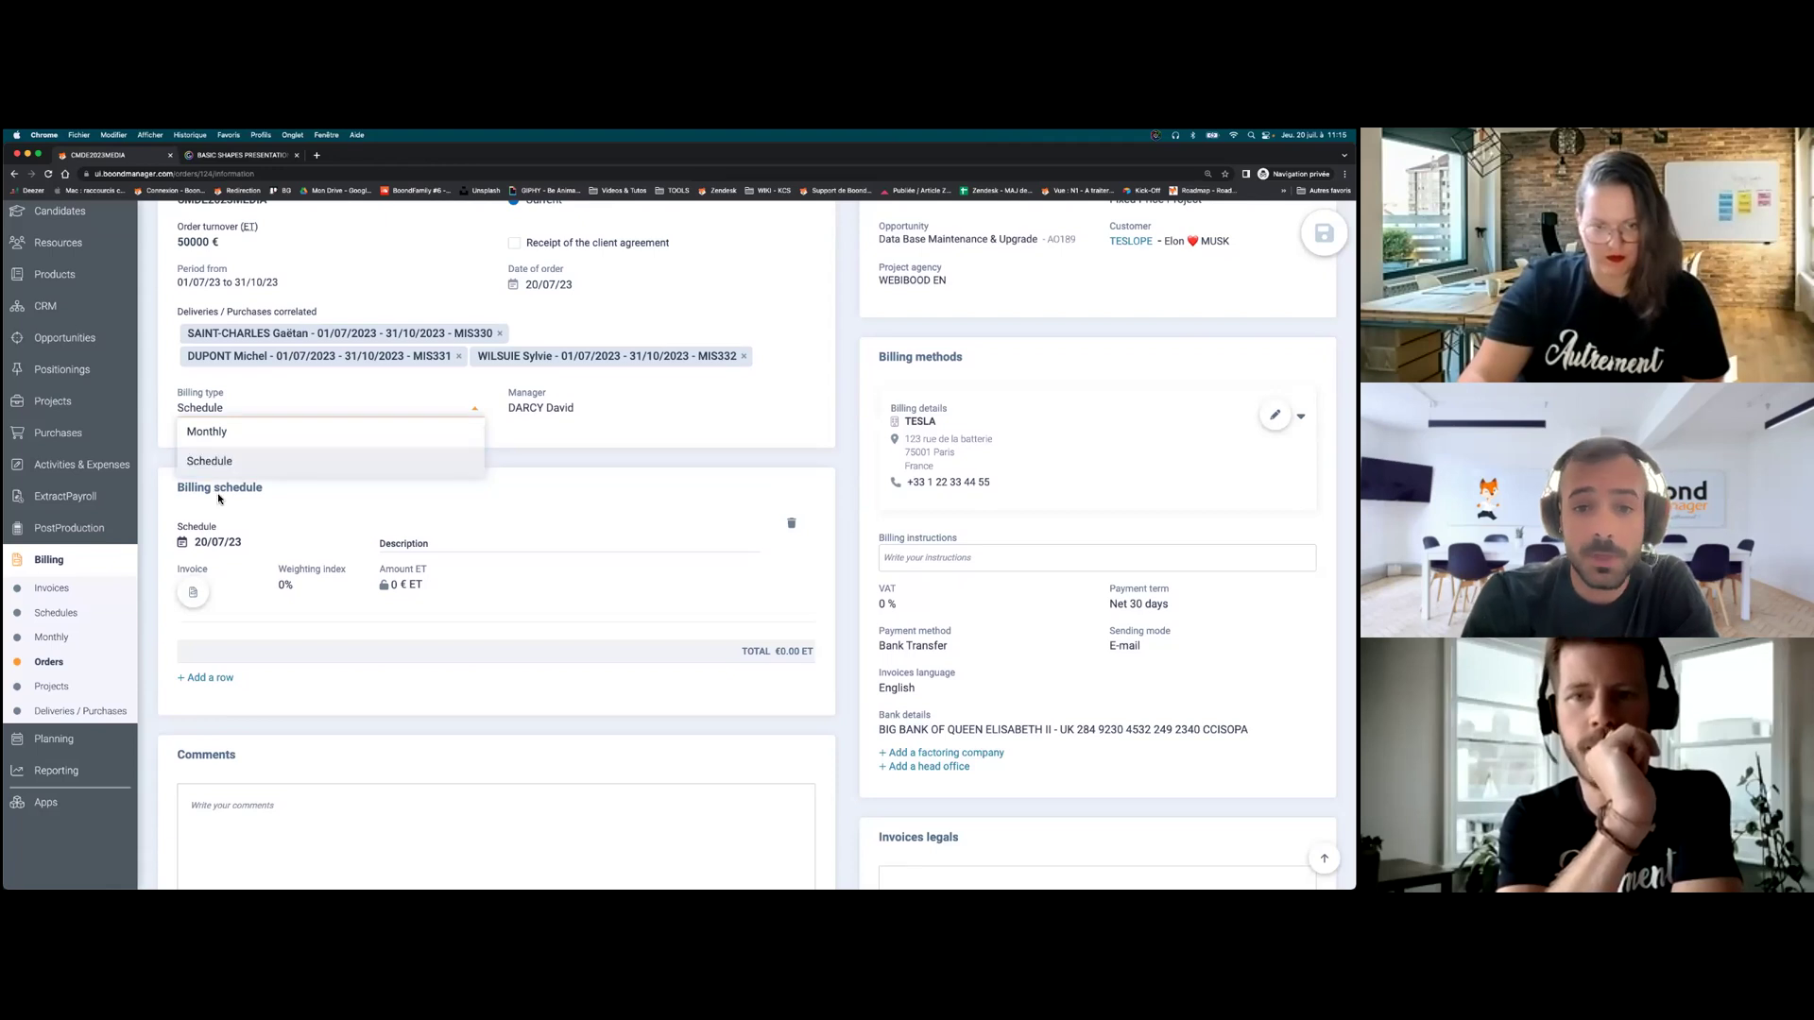
- Fill in the first billing schedule row with the date 31/07/23, description "Development 1" and amount 10000 €
{"action": "scroll", "coordinate": [246, 508], "scroll_direction": "down", "scroll_amount": 1}
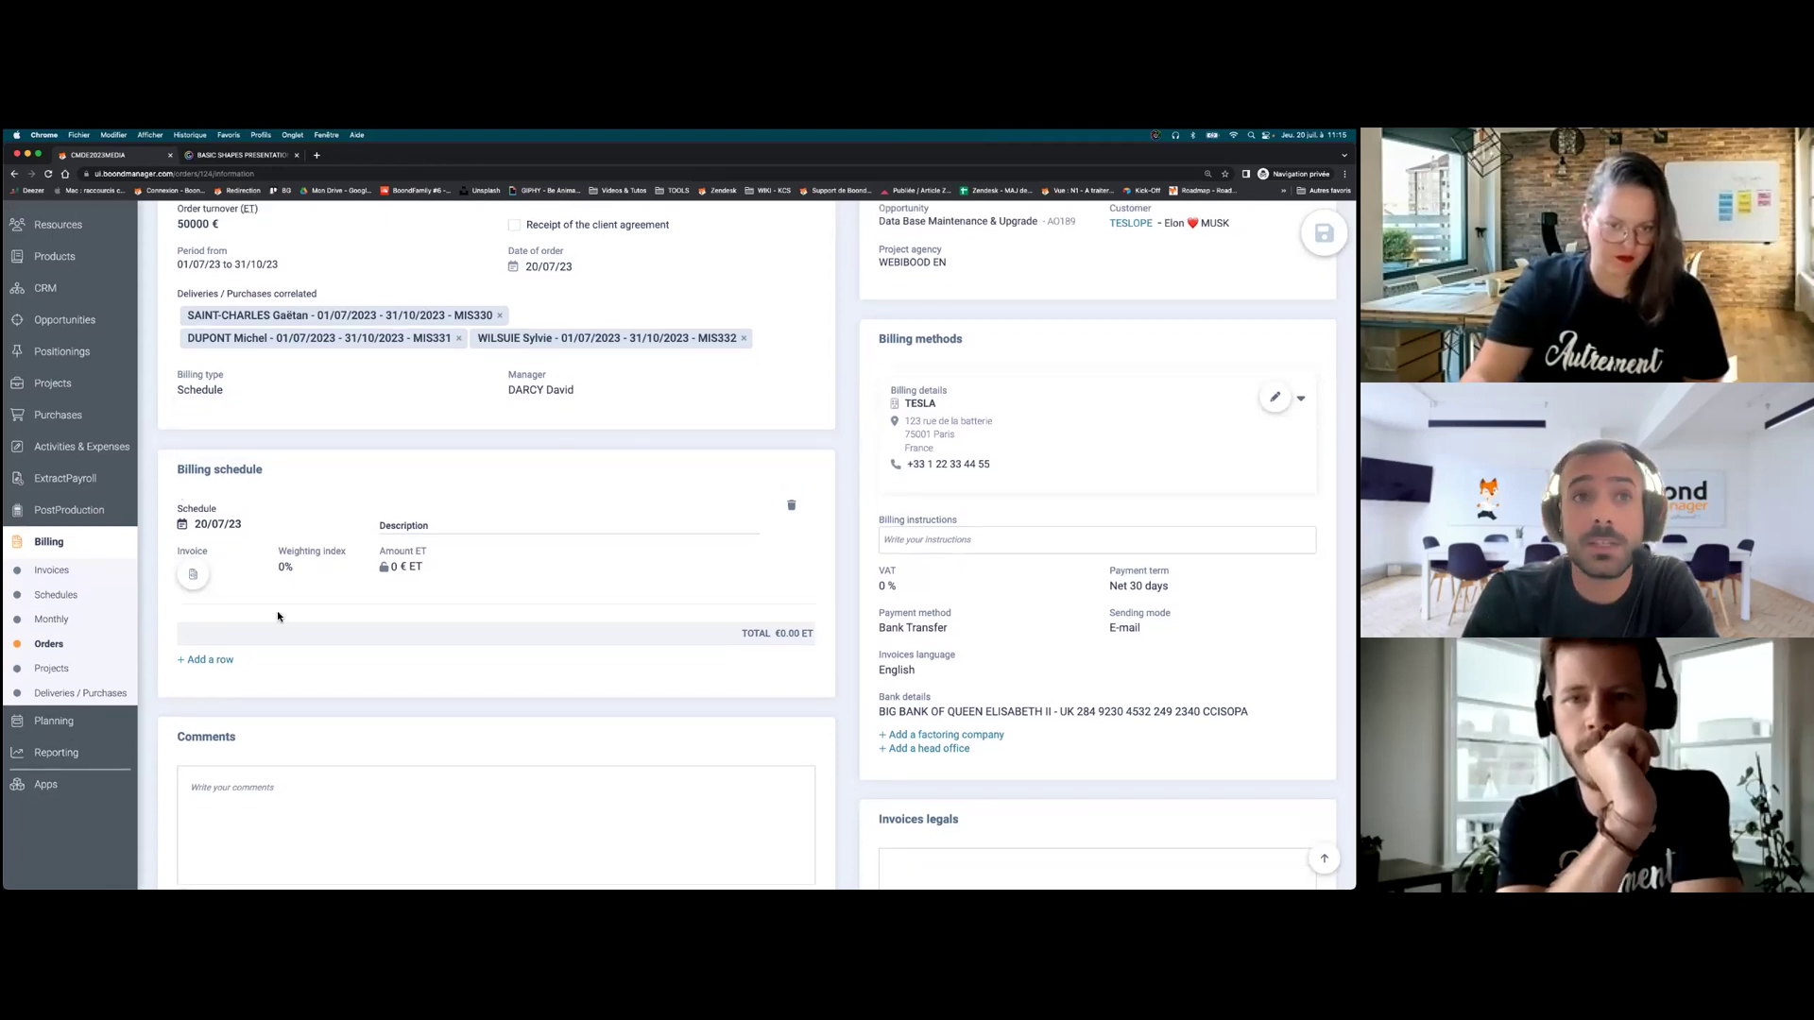
{"action": "left_click", "coordinate": [265, 527]}
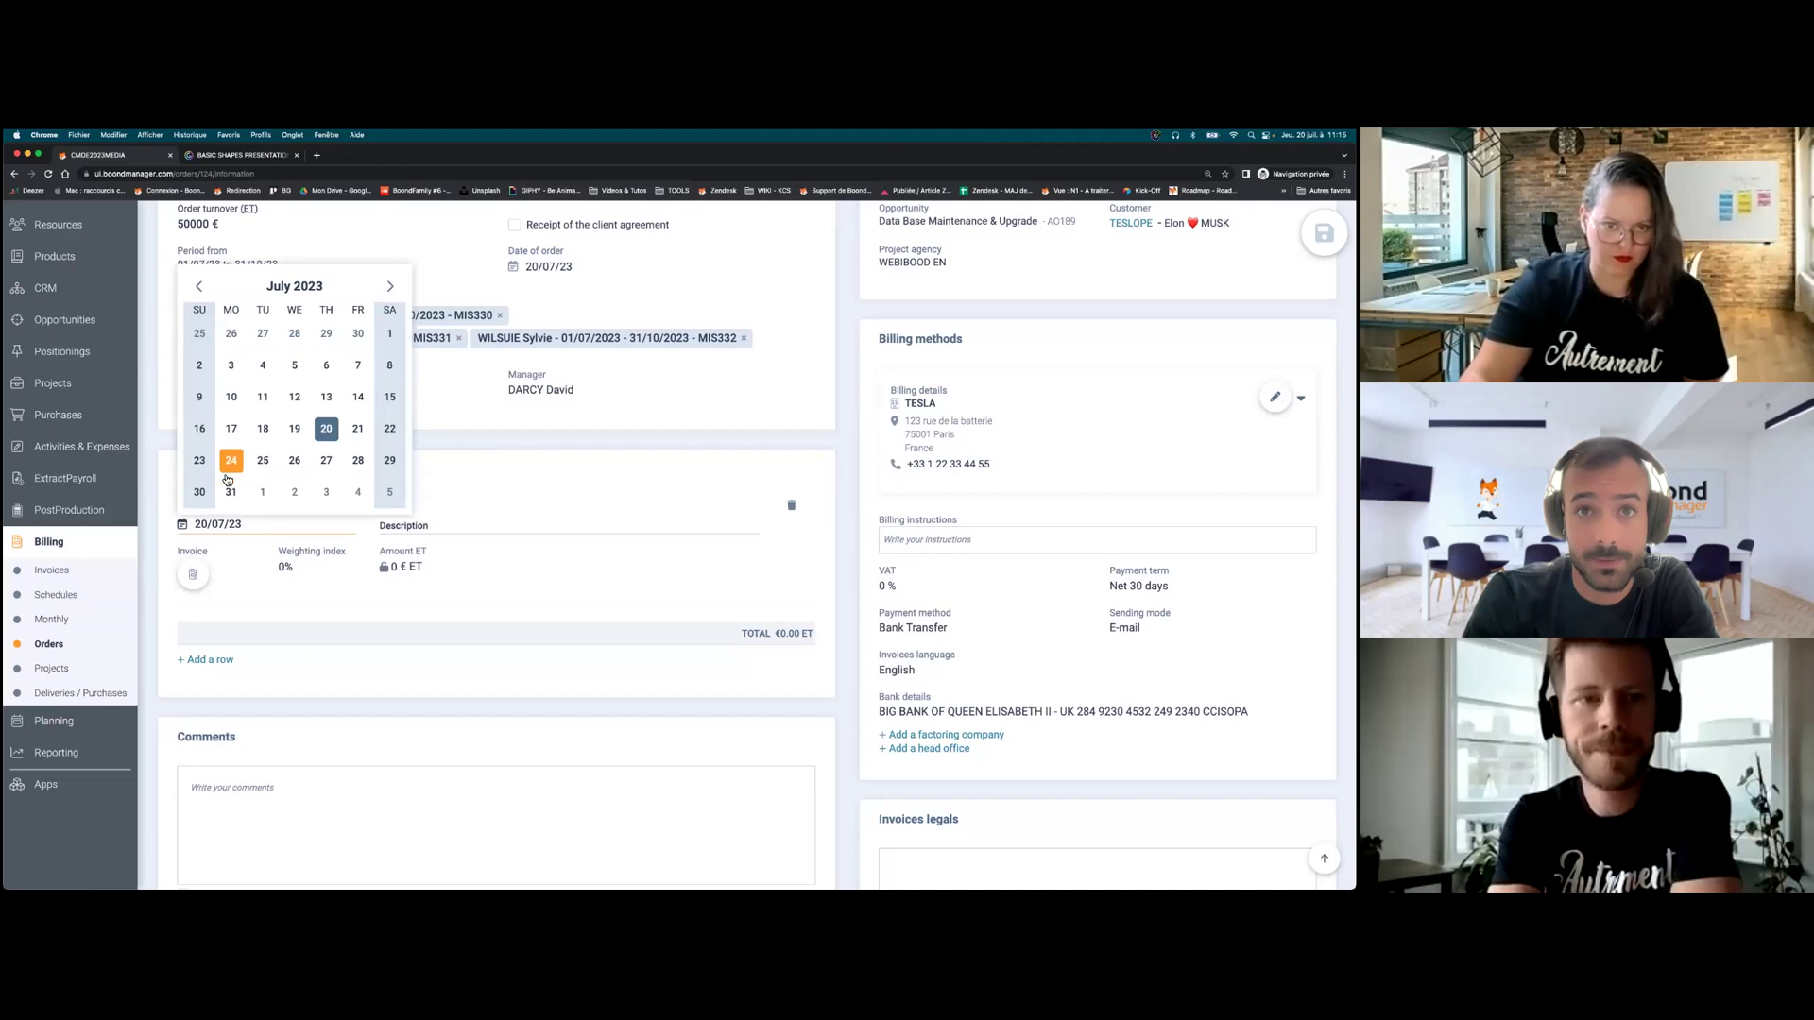
{"action": "left_click", "coordinate": [232, 499]}
{"action": "left_click", "coordinate": [421, 531]}
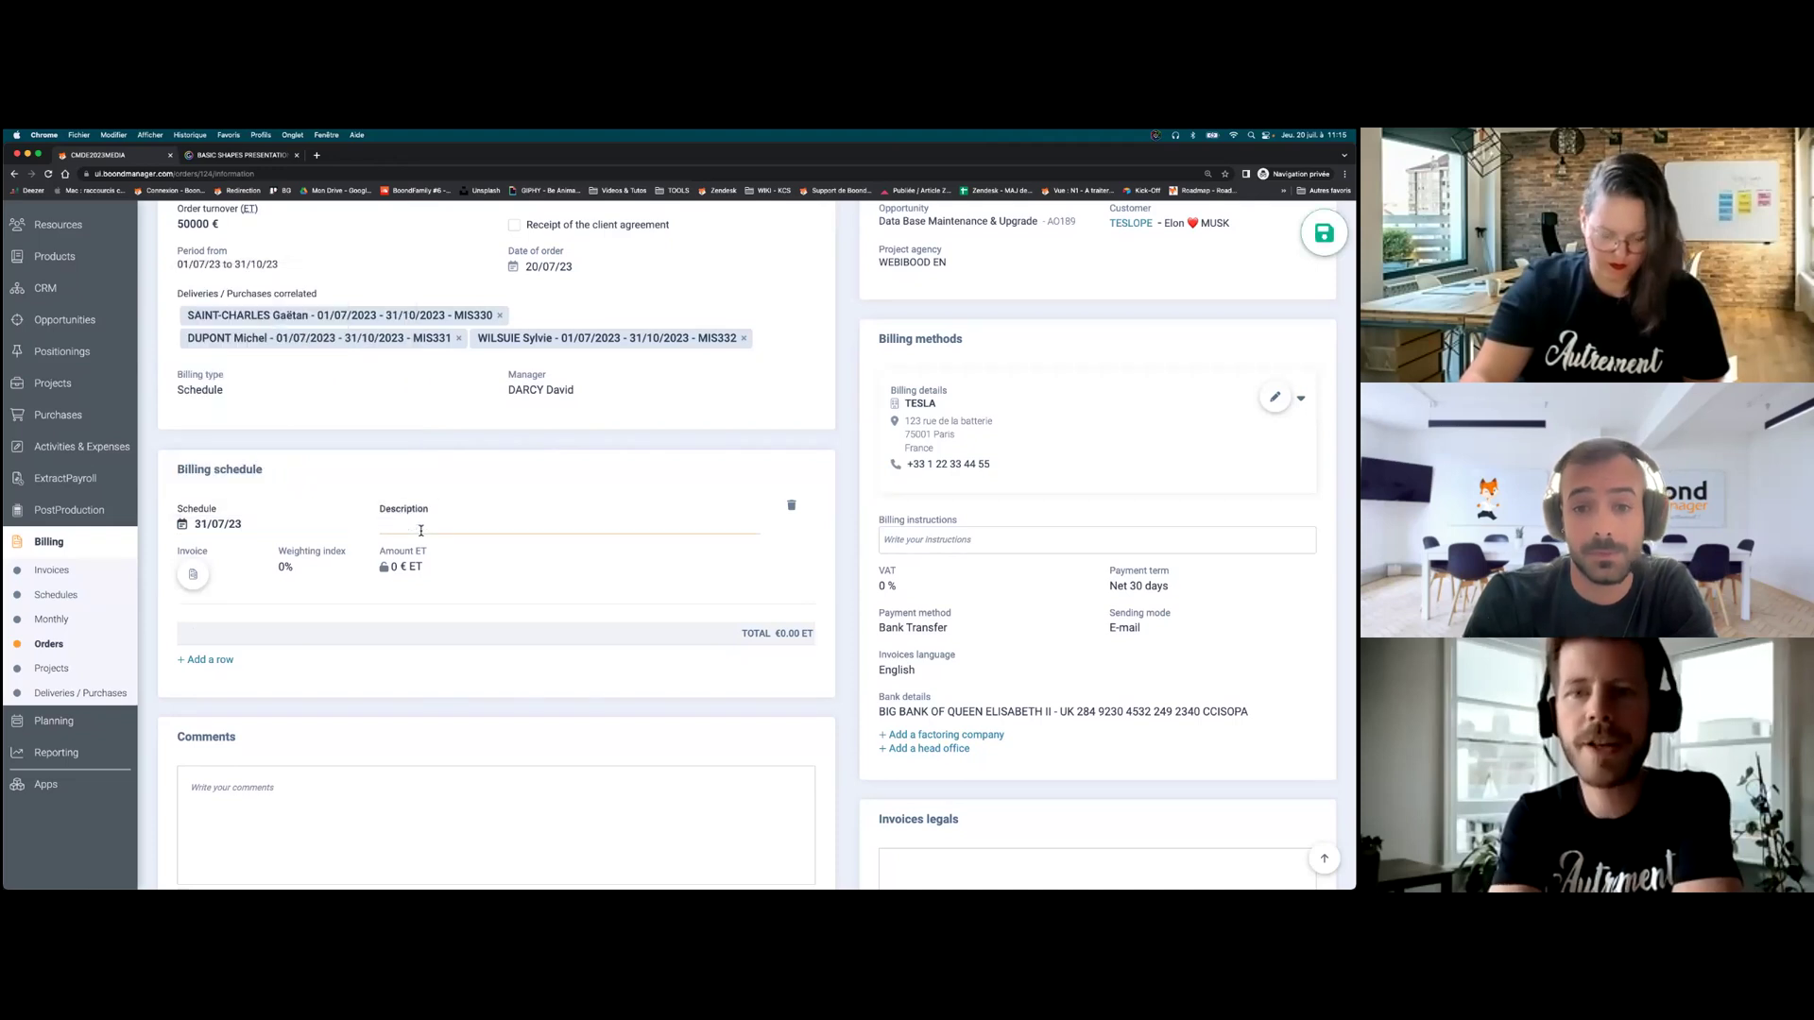
{"action": "type", "text": "Development 1"}
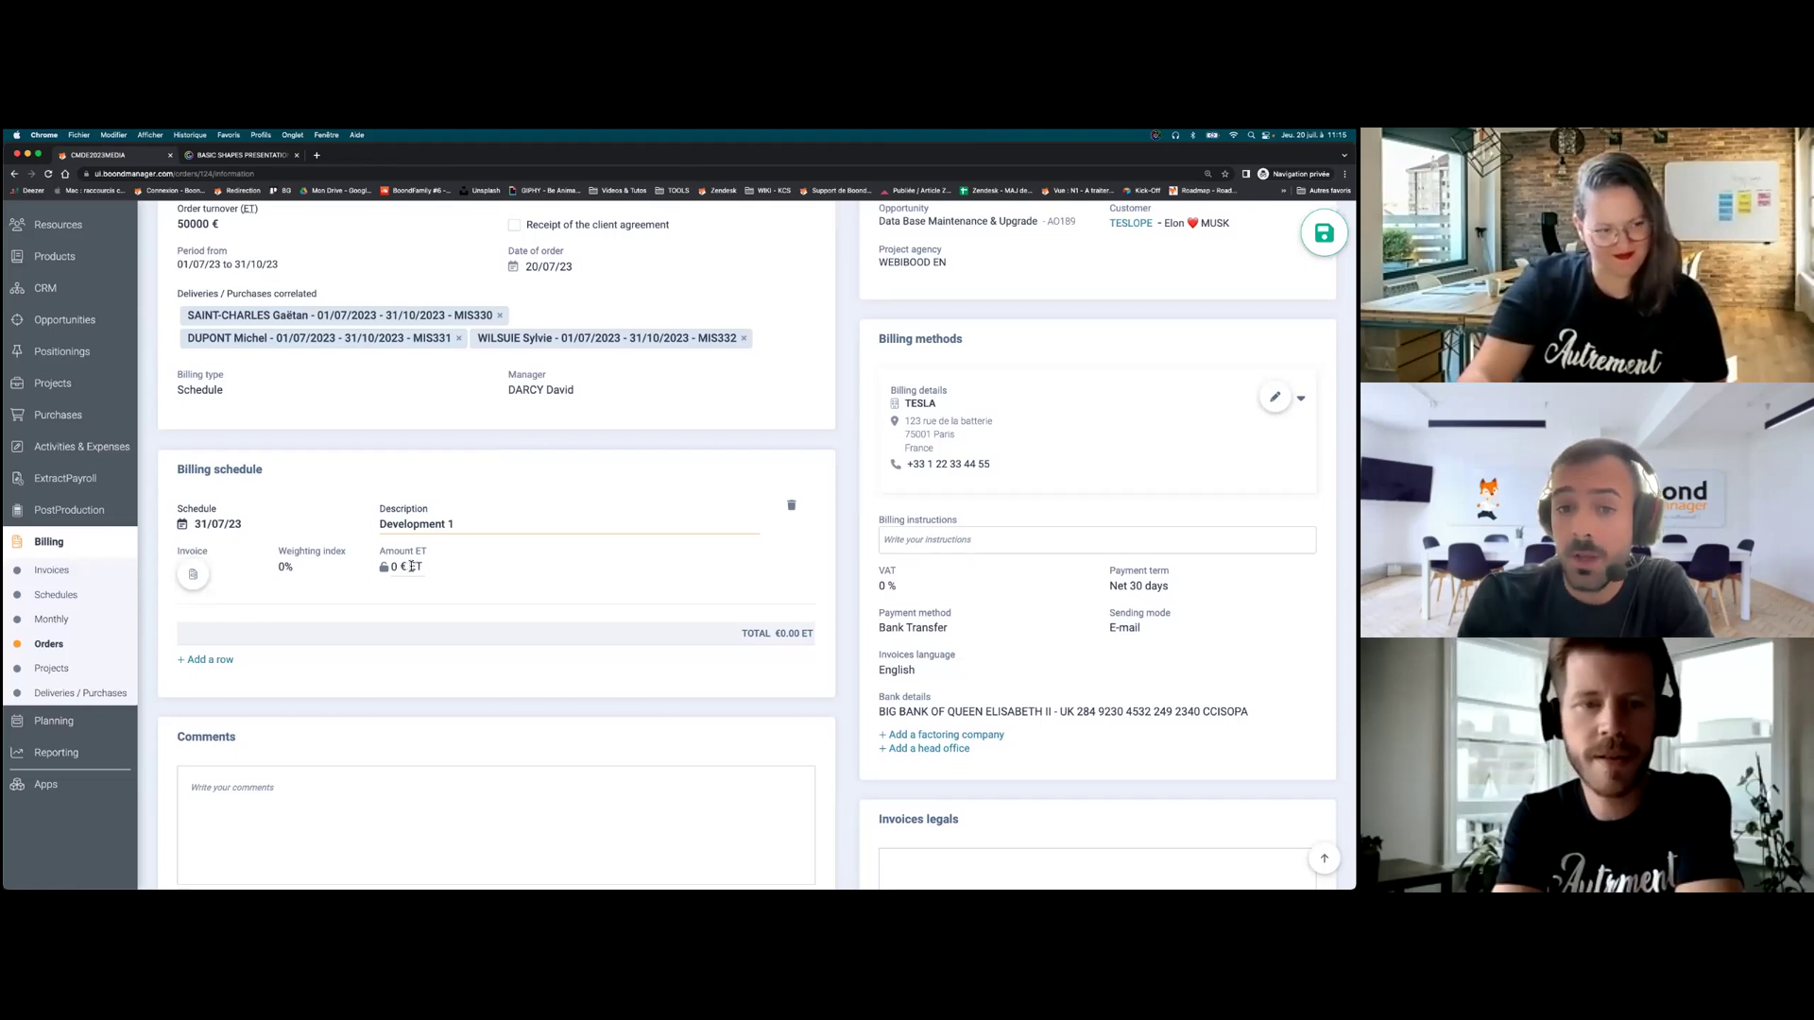
{"action": "left_click", "coordinate": [411, 566]}
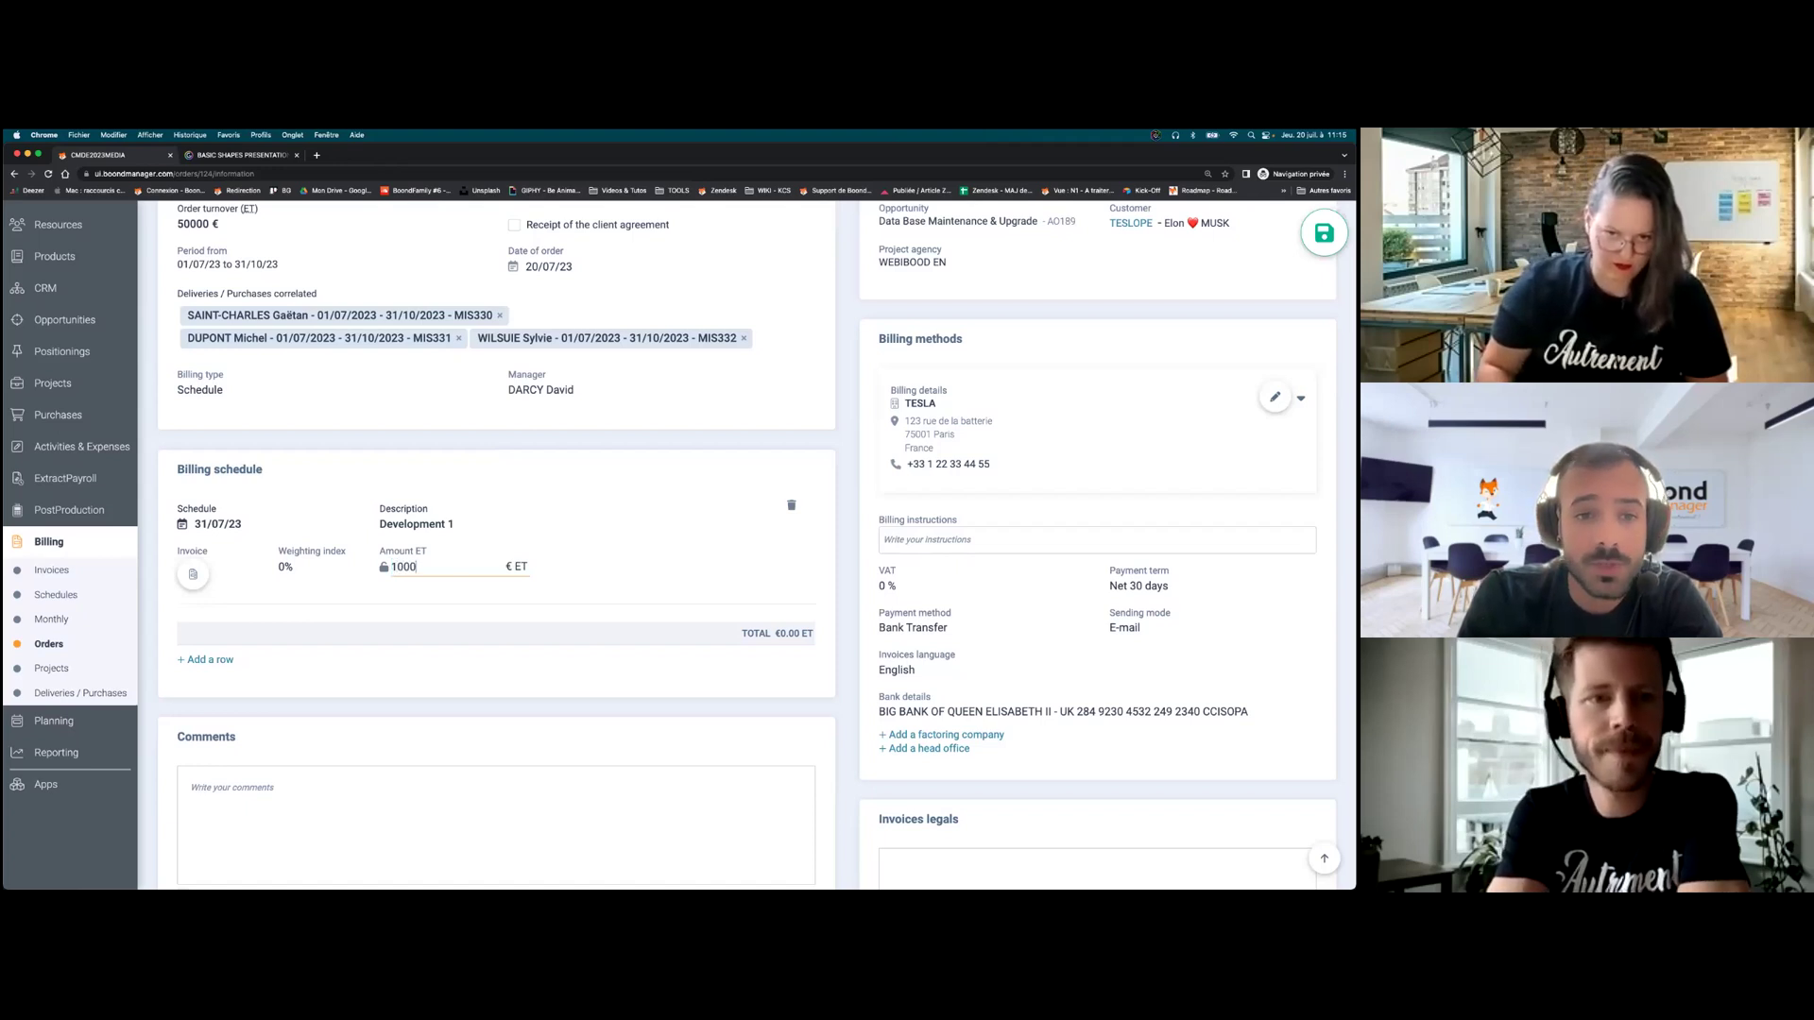
{"action": "type", "text": "10000"}
{"action": "left_click", "coordinate": [422, 631]}
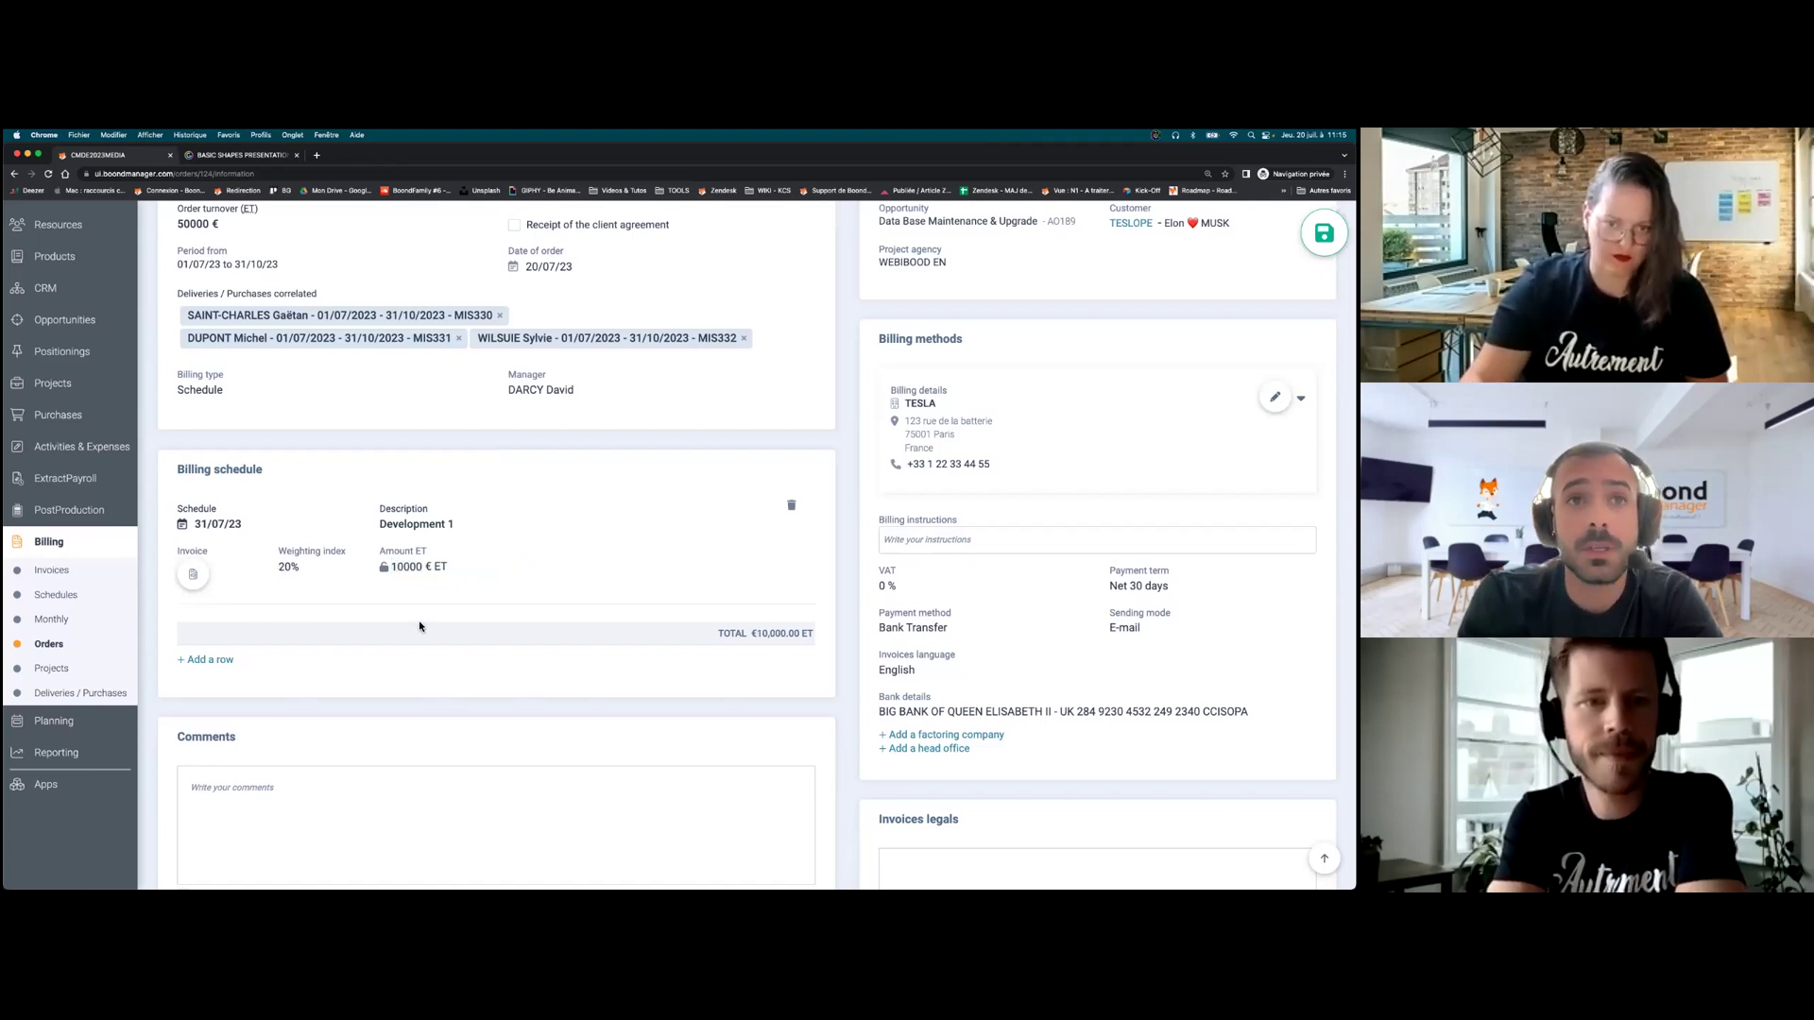
- Add a second billing schedule row dated 31/08/23, described as "Development 2", with an amount of 25000 €
{"action": "left_click", "coordinate": [196, 659]}
{"action": "left_click", "coordinate": [221, 643]}
{"action": "left_click", "coordinate": [389, 403]}
{"action": "left_click", "coordinate": [326, 576]}
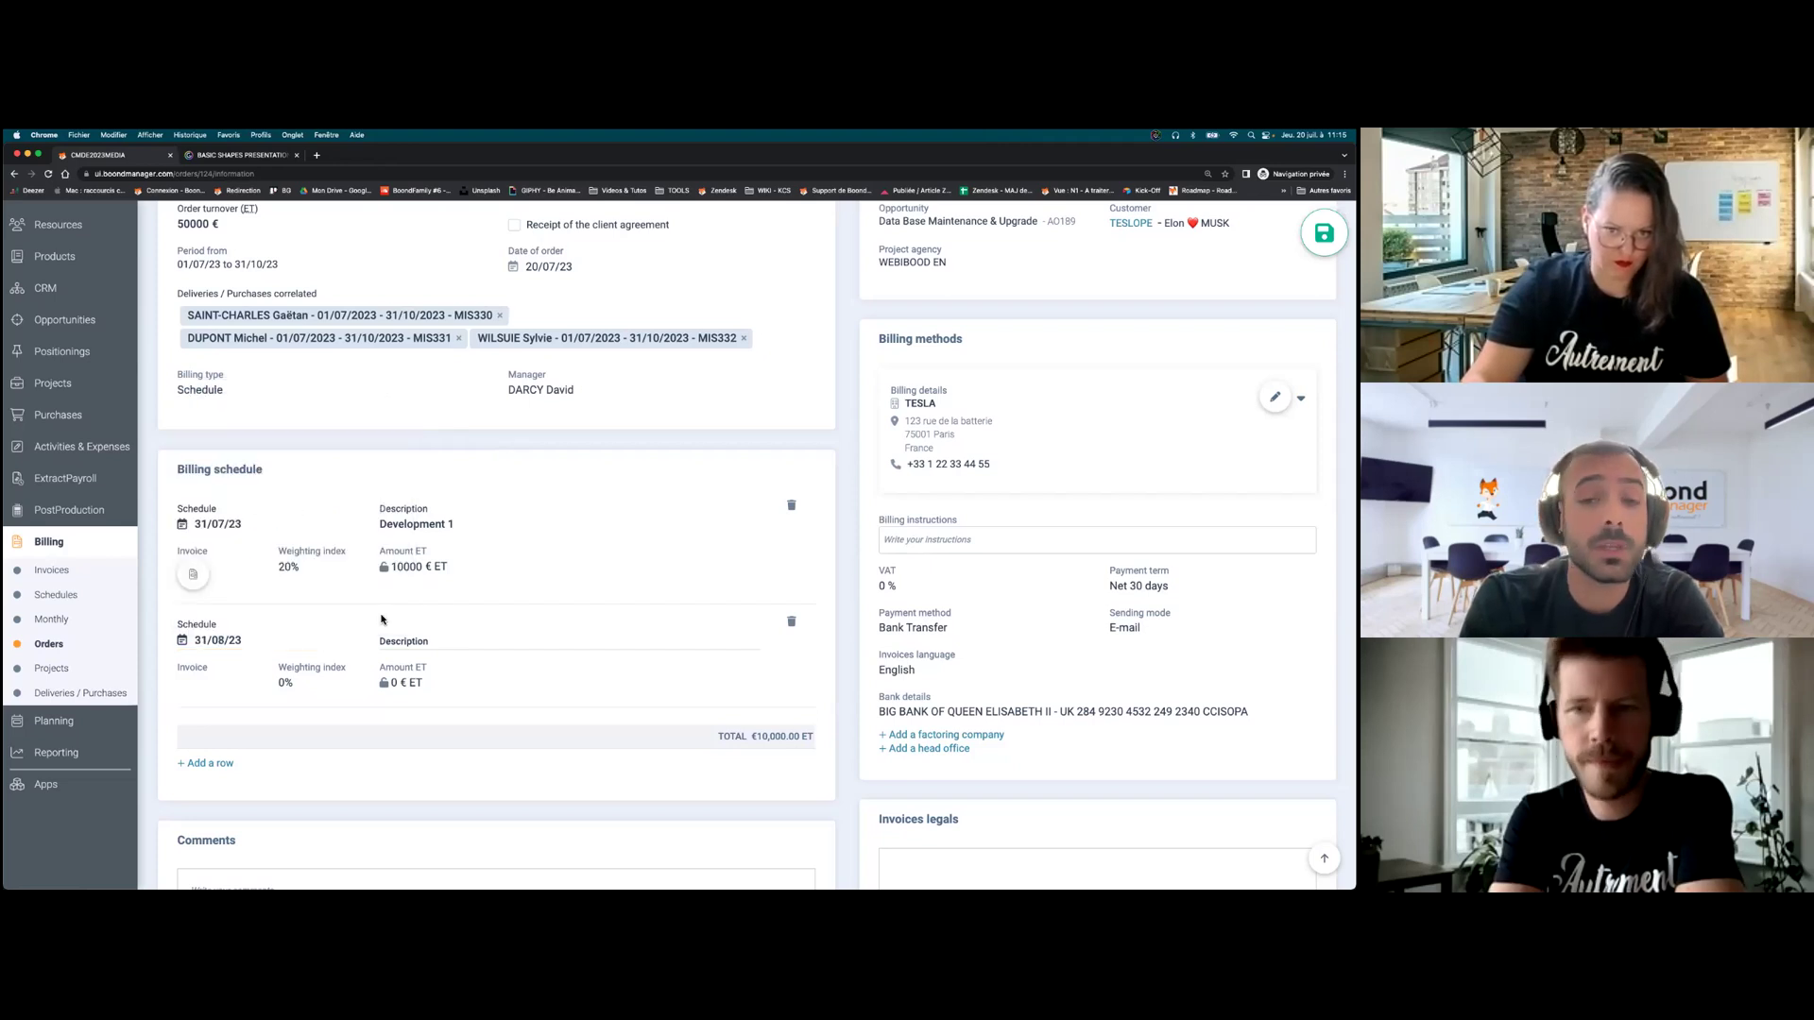
{"action": "left_click", "coordinate": [403, 645]}
{"action": "type", "text": "Development 1"}
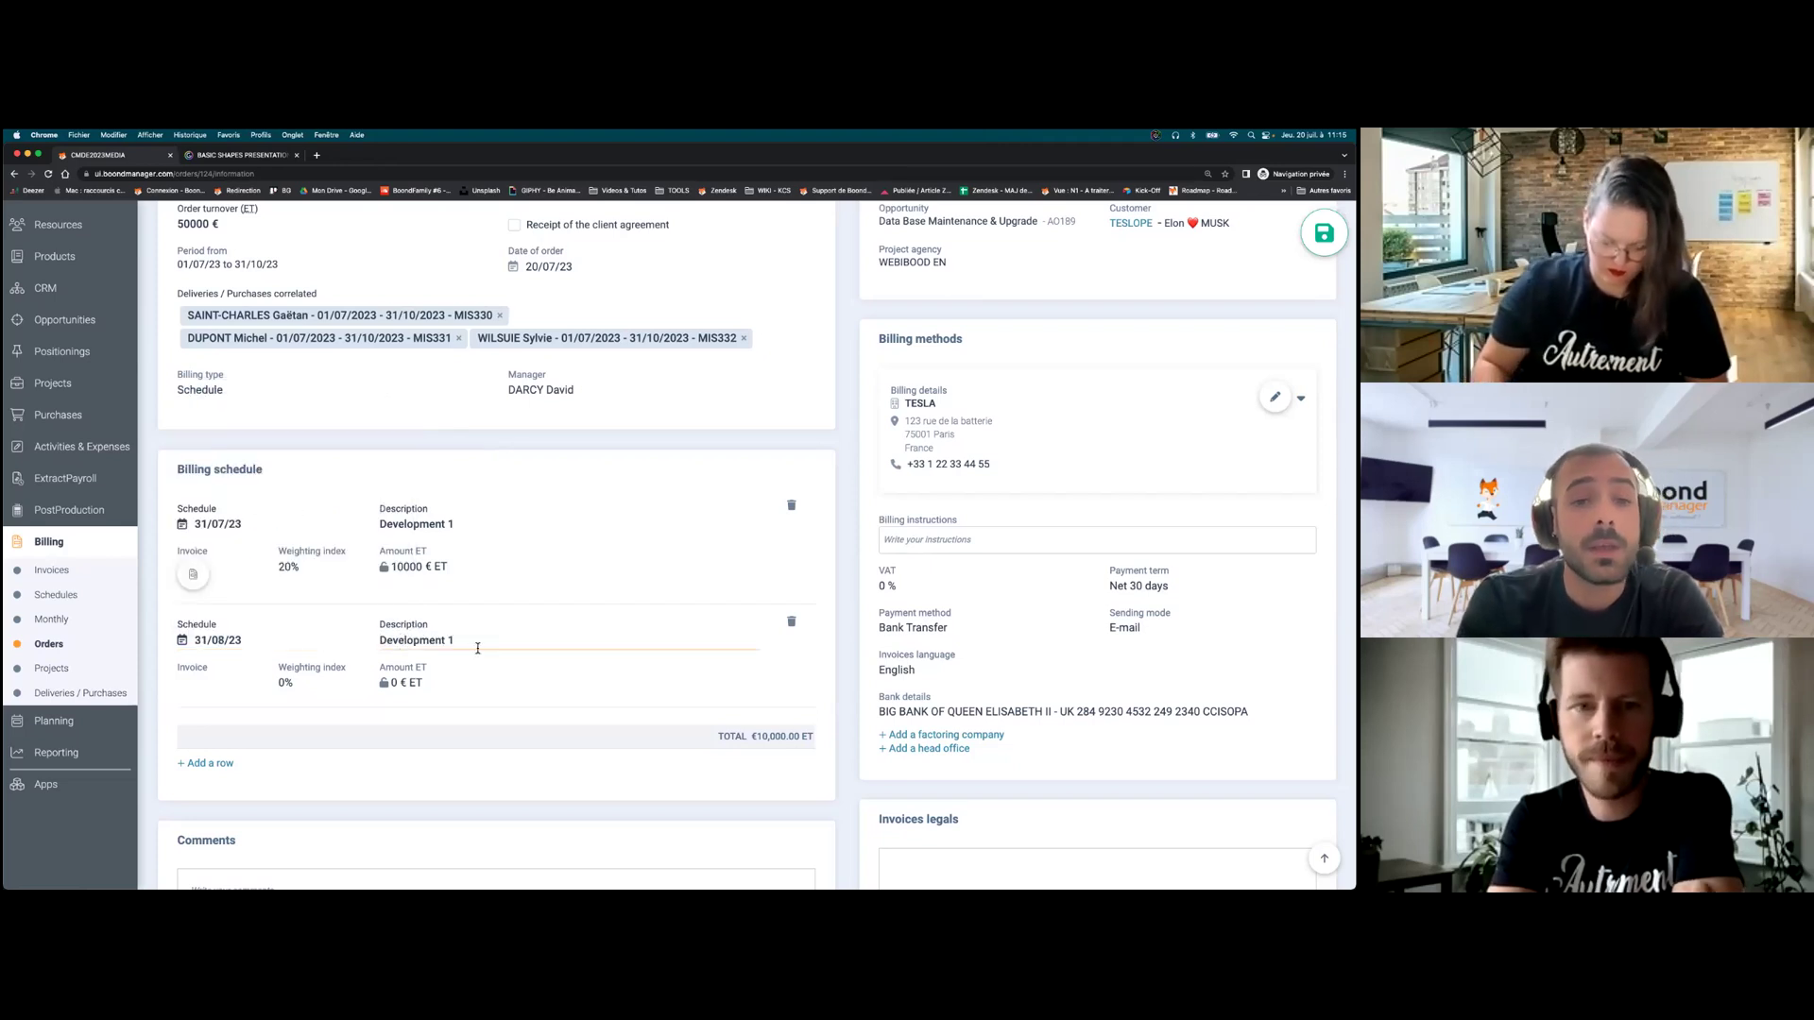
{"action": "left_click", "coordinate": [425, 684]}
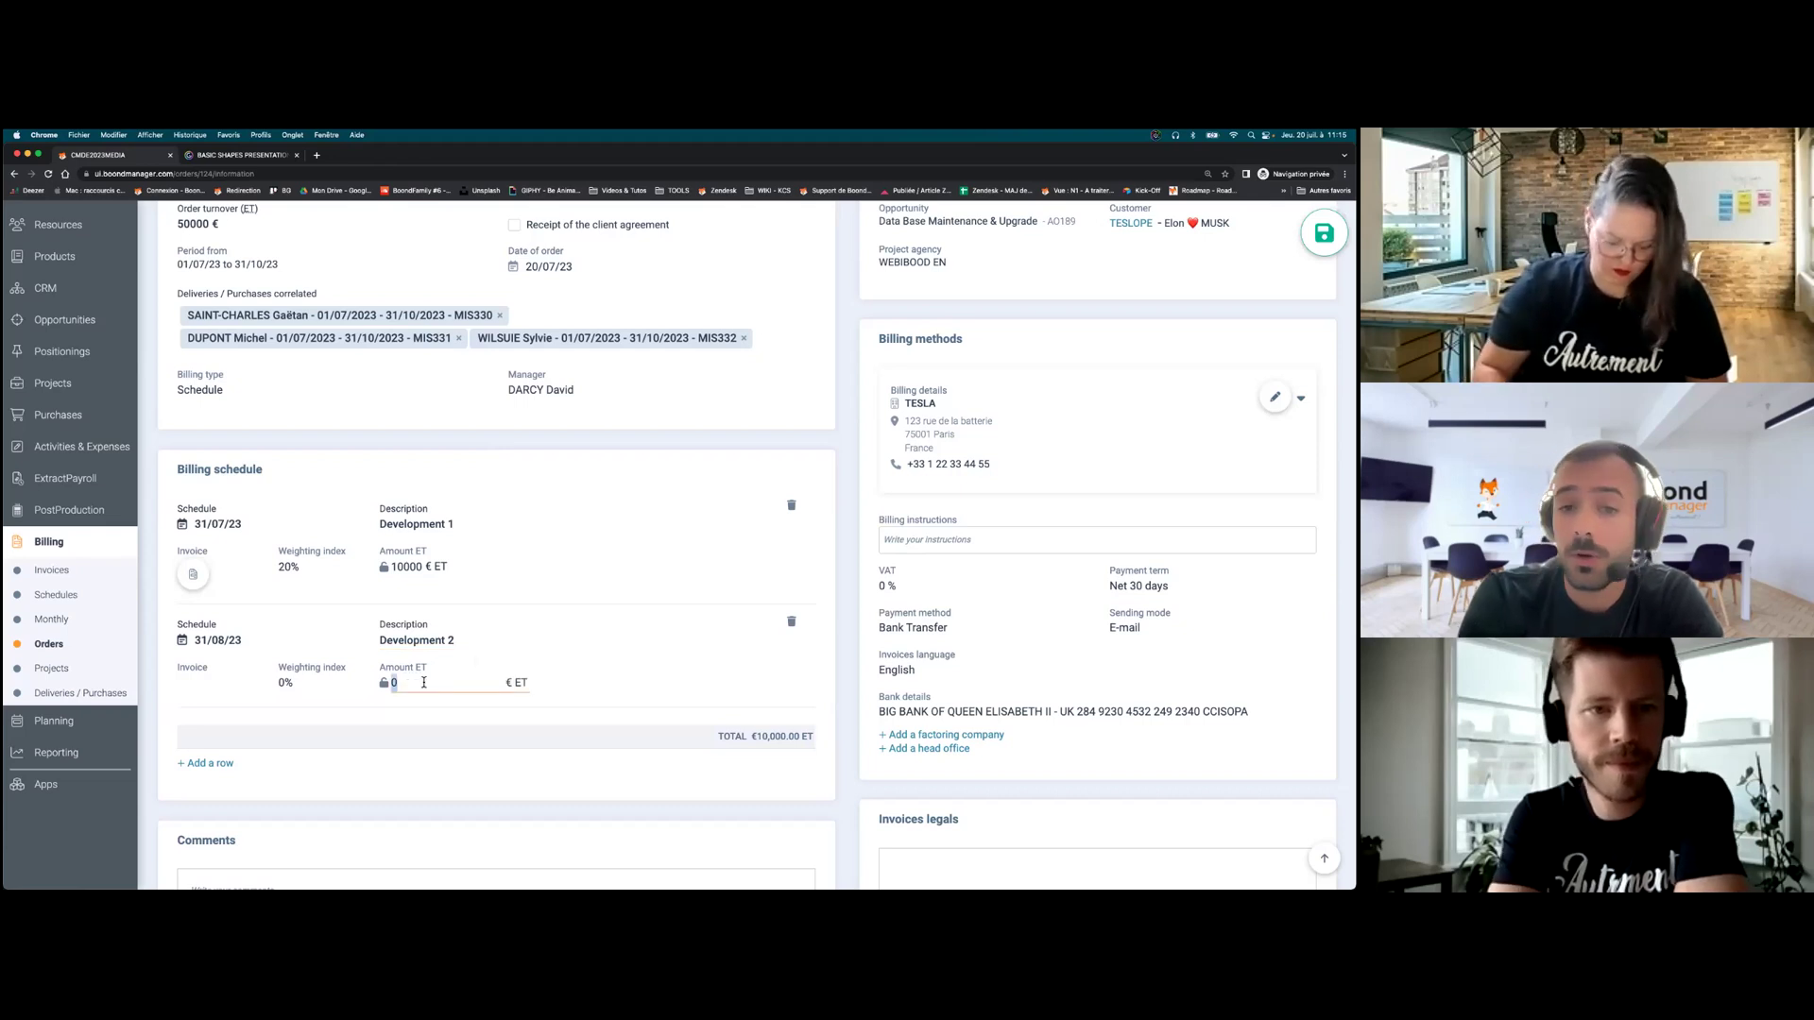
{"action": "left_click", "coordinate": [227, 736]}
- Add a third billing schedule row dated 31/10/23, described as "Development 3", with an amount of 15000 €, and save the order
{"action": "left_click", "coordinate": [223, 764]}
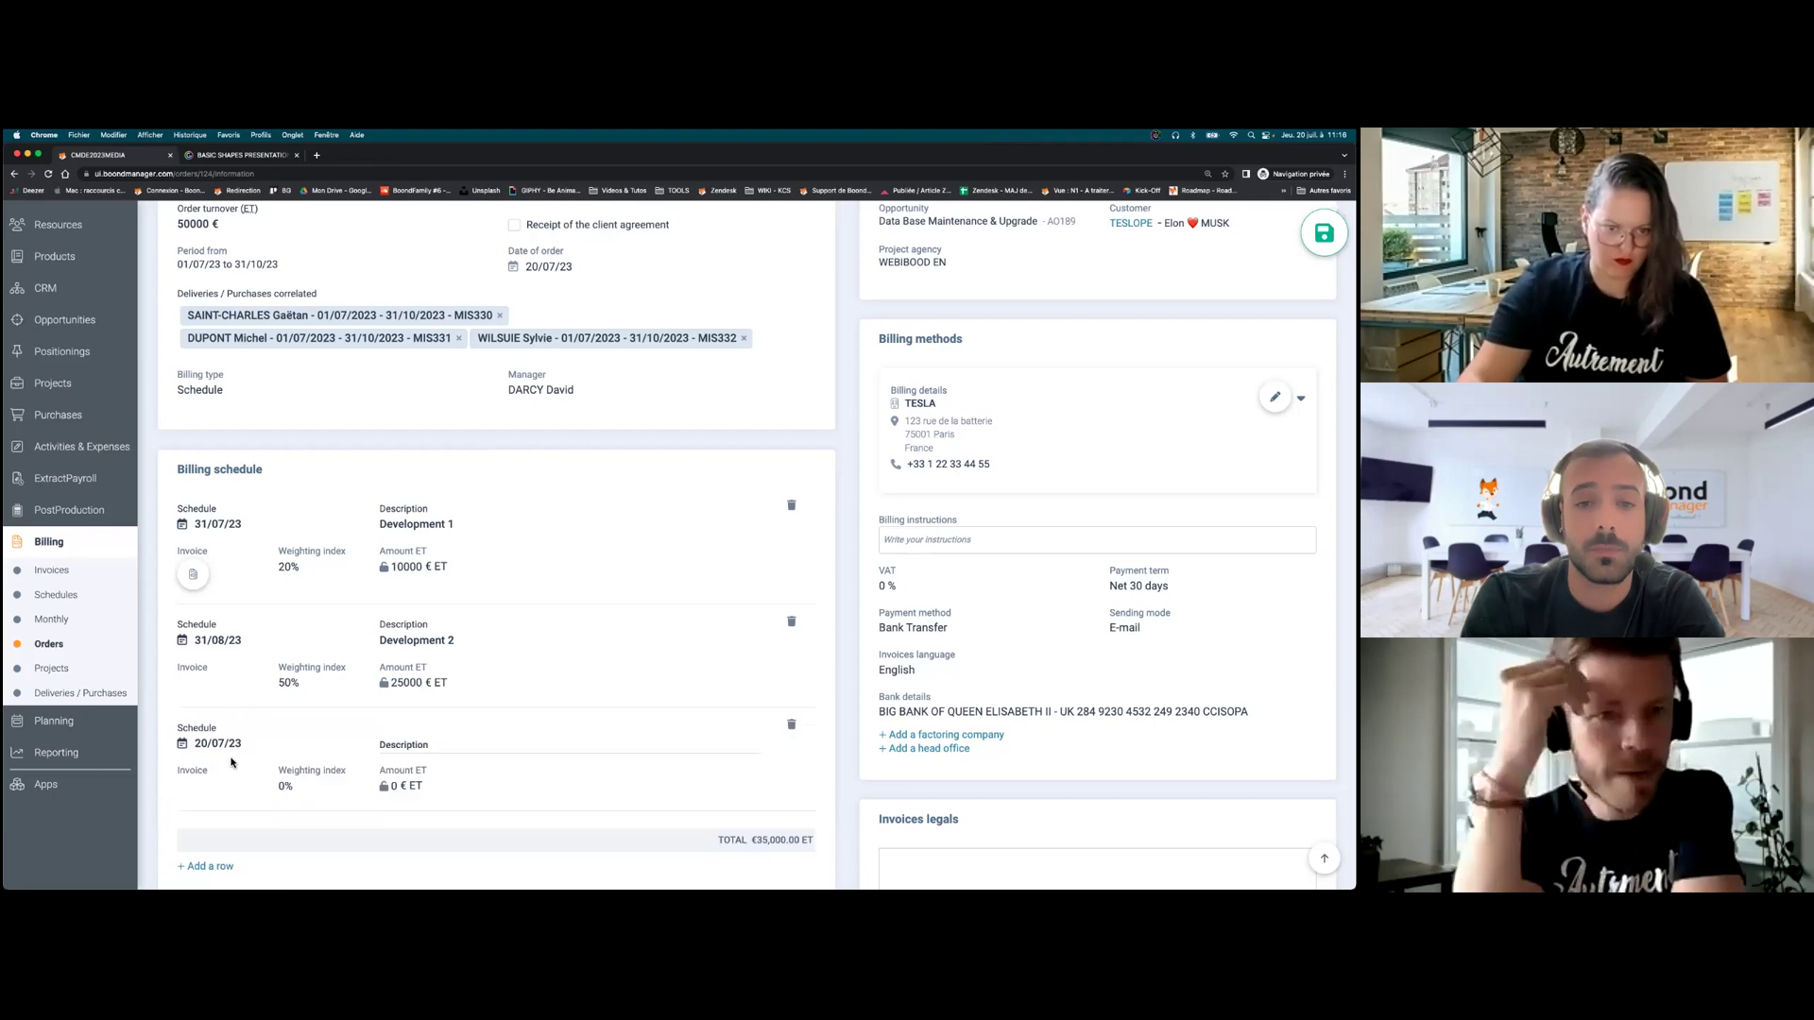
{"action": "left_click", "coordinate": [234, 744]}
{"action": "left_click", "coordinate": [318, 511]}
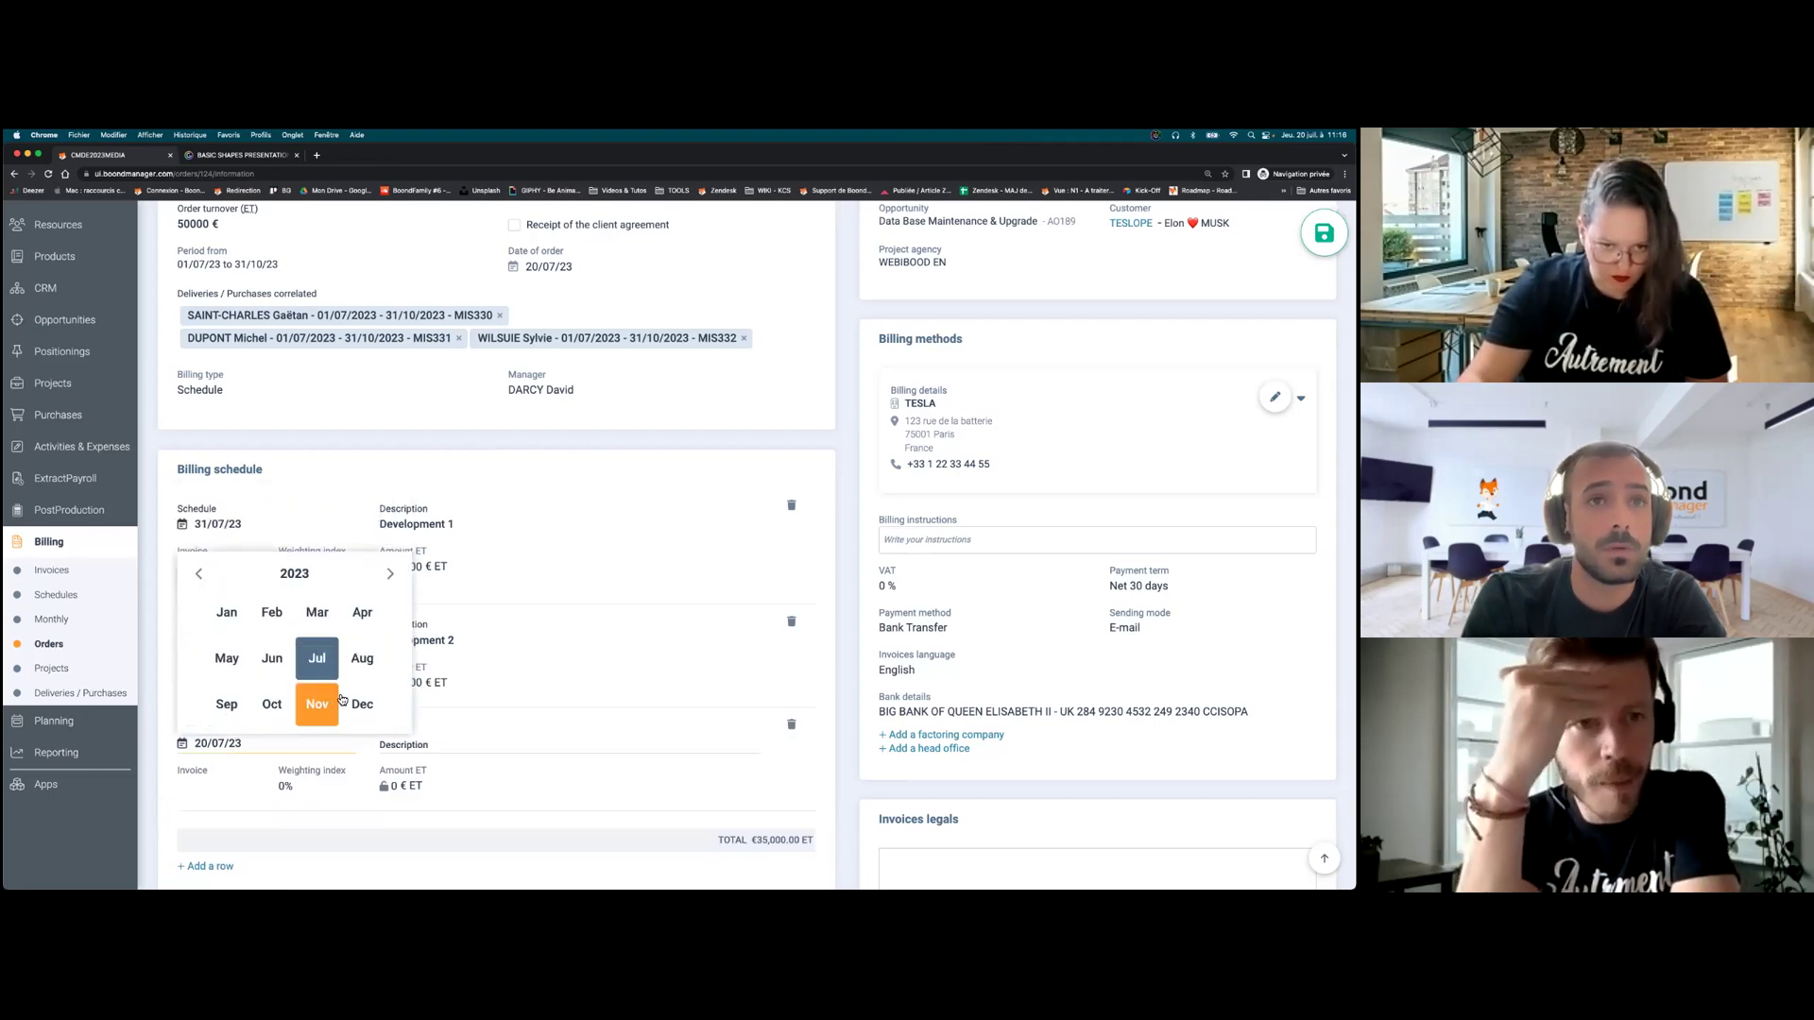
{"action": "left_click", "coordinate": [274, 702]}
{"action": "left_click", "coordinate": [264, 681]}
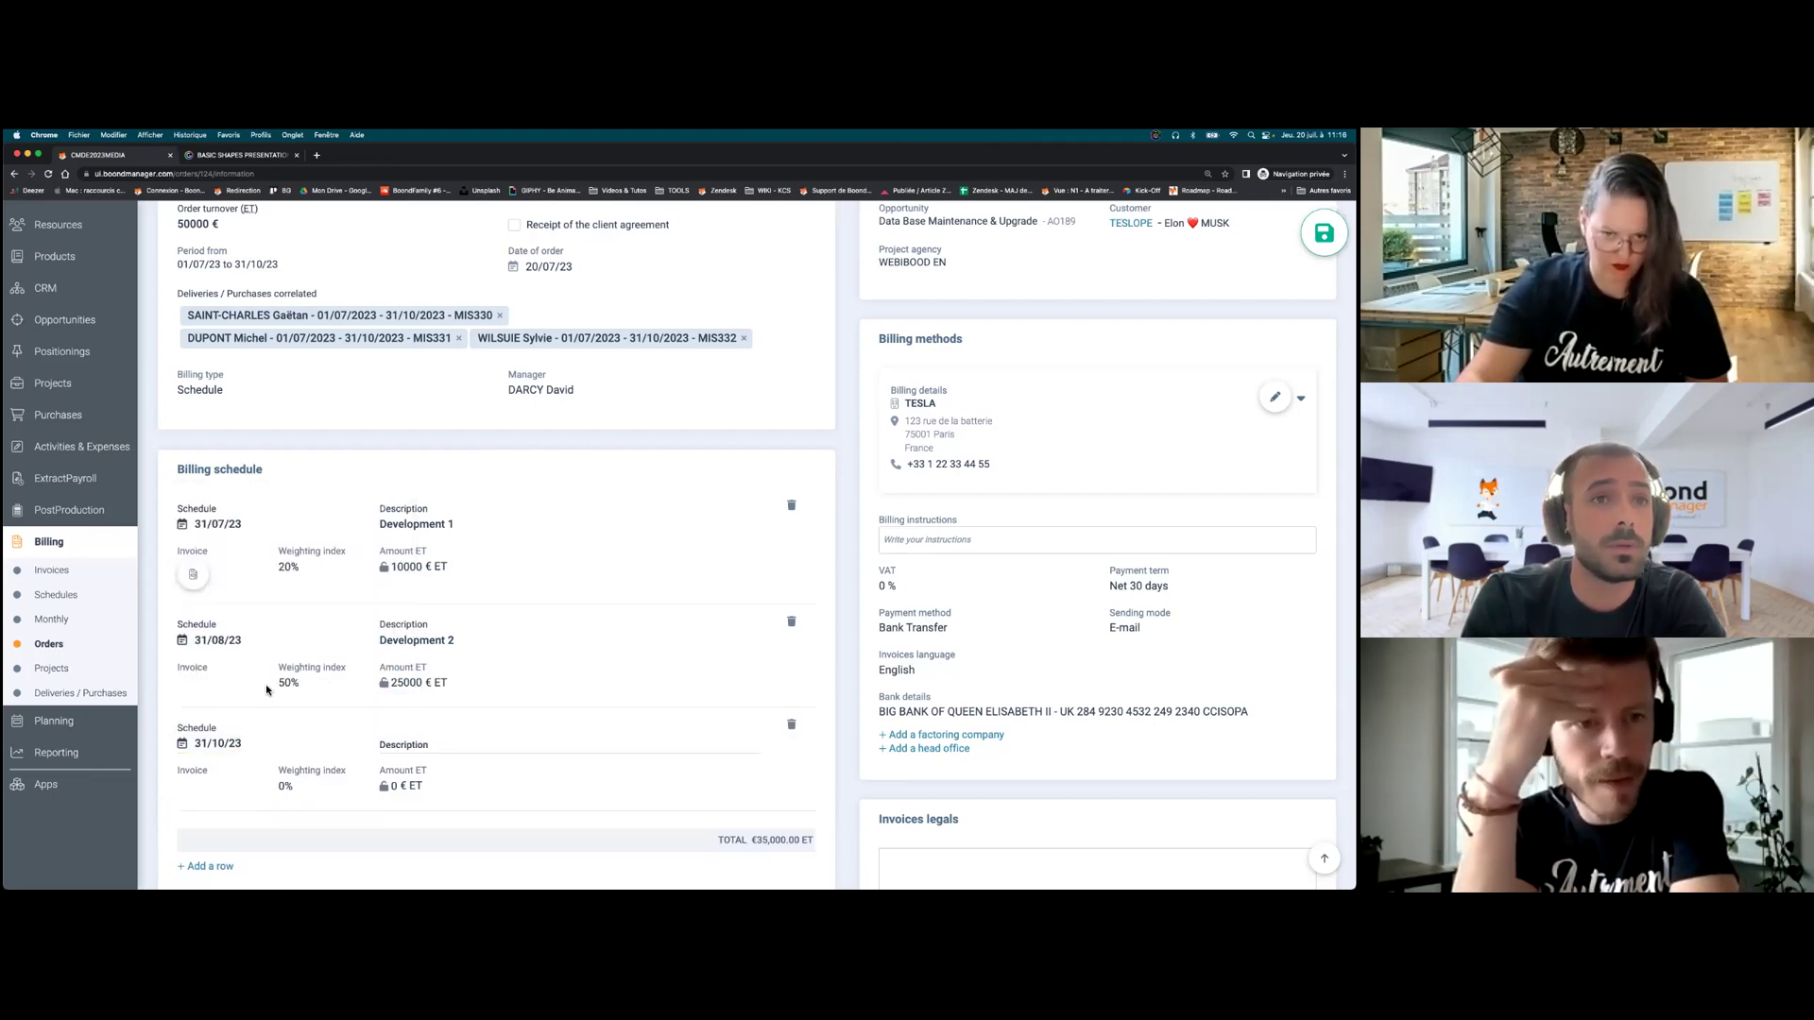
{"action": "left_click", "coordinate": [445, 744]}
{"action": "type", "text": "Development 1"}
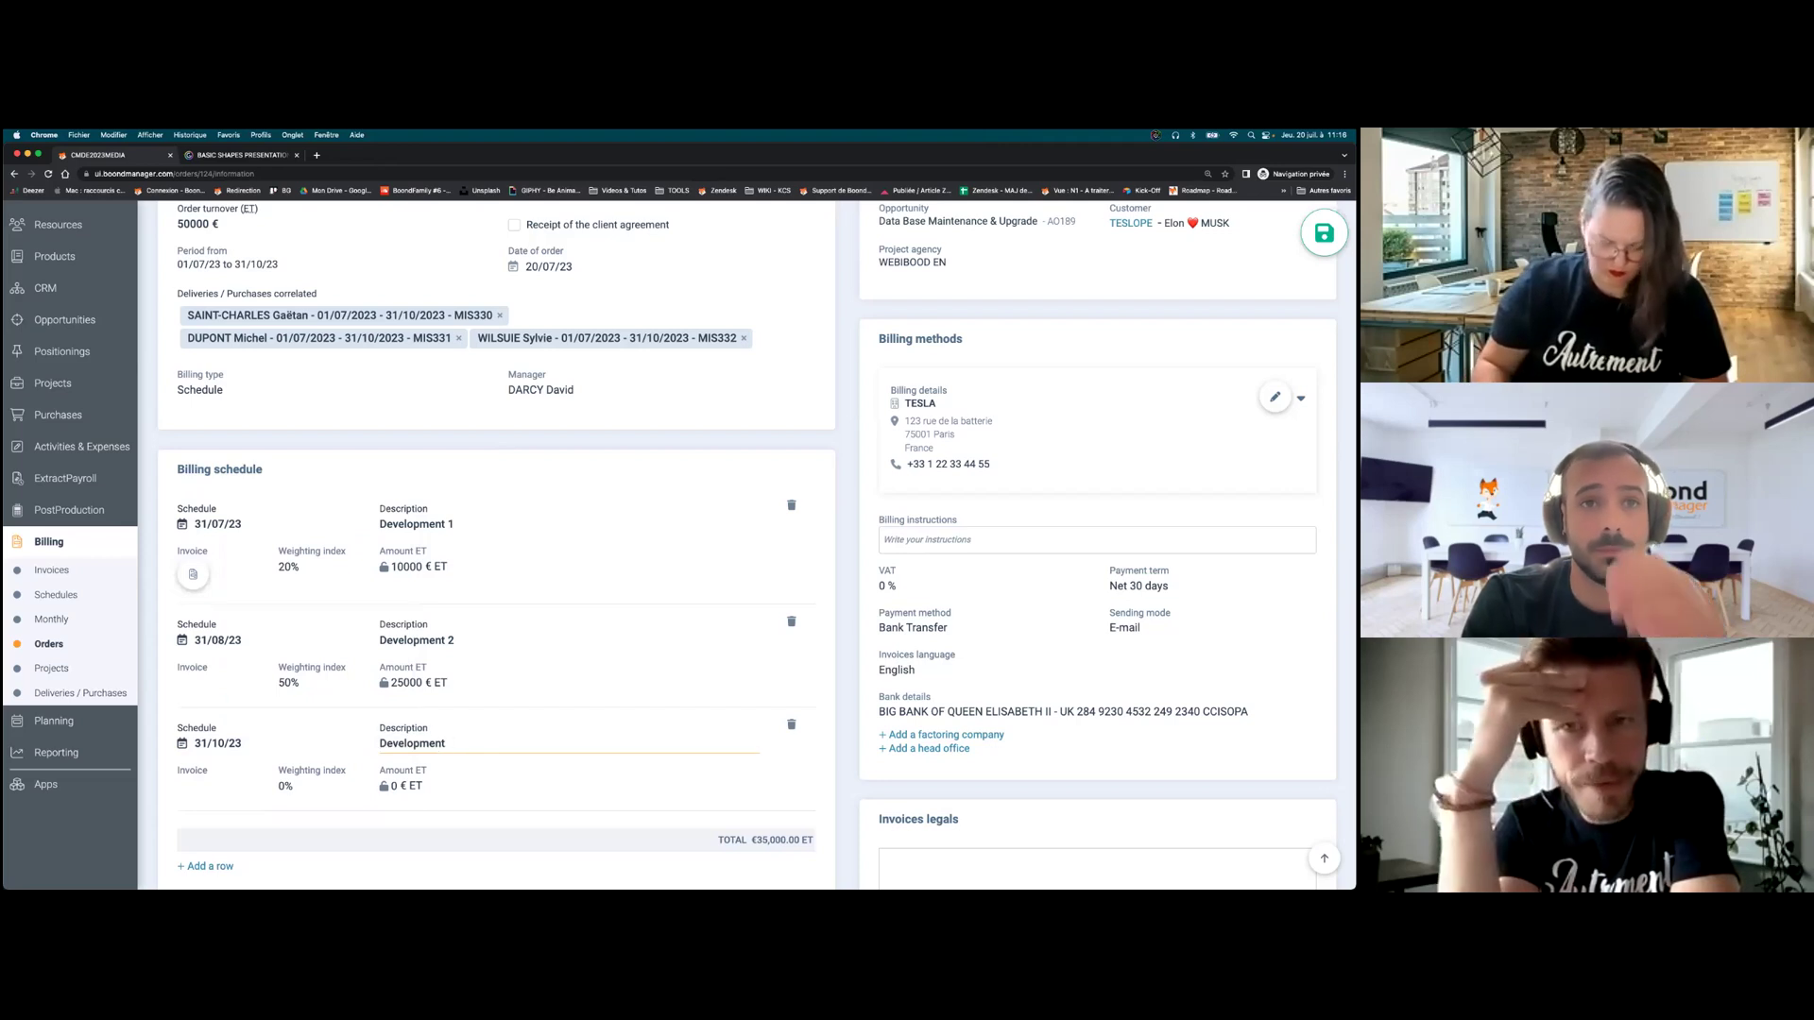
{"action": "left_click", "coordinate": [409, 782]}
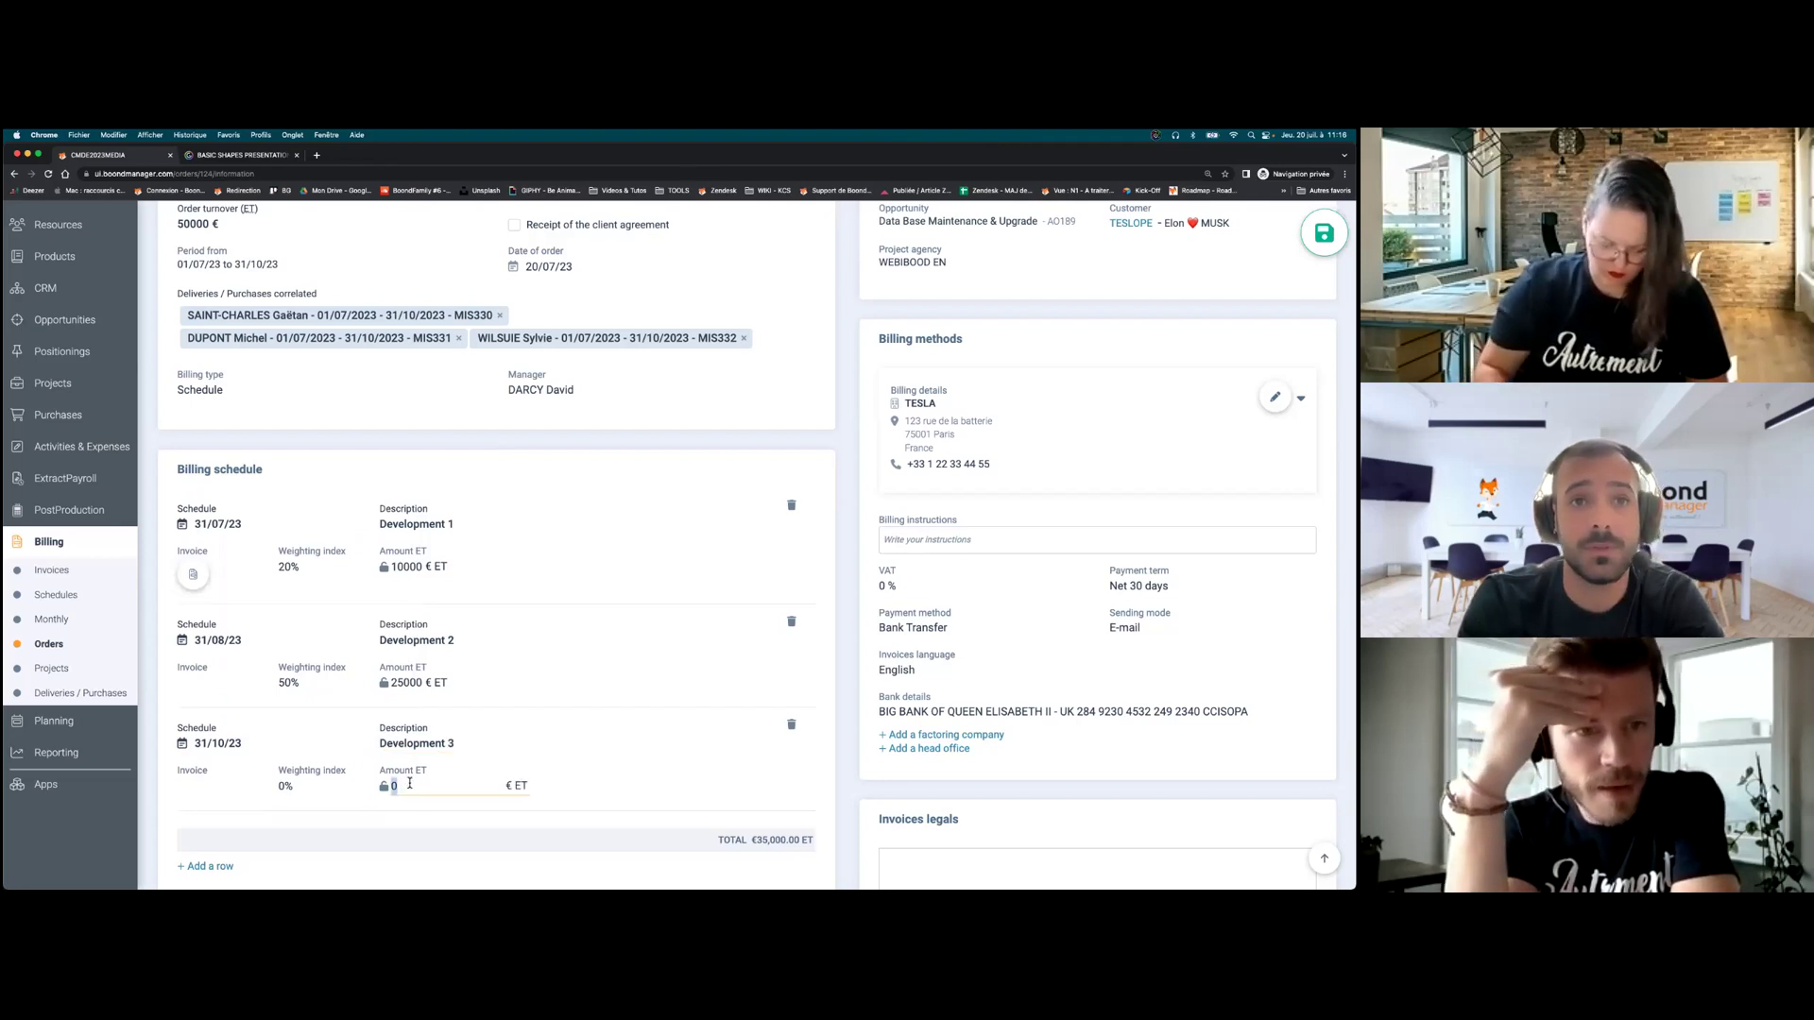
{"action": "type", "text": "15000"}
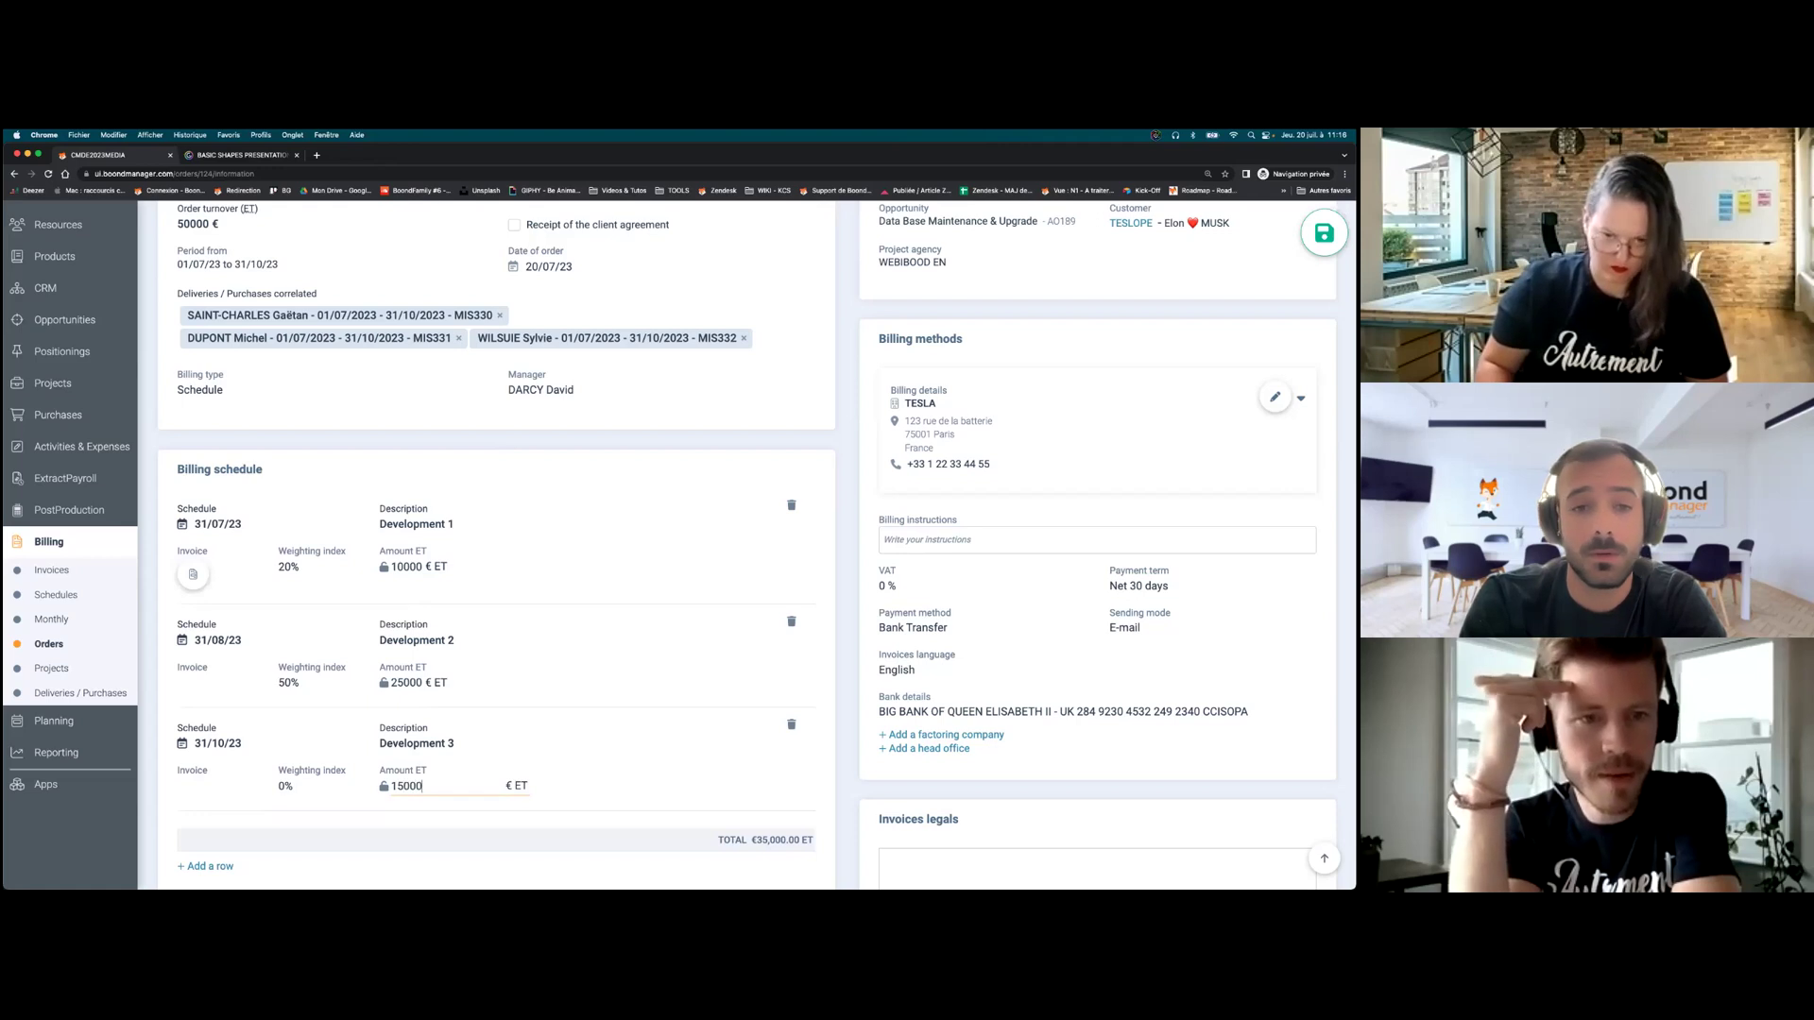
{"action": "key", "text": "Return"}
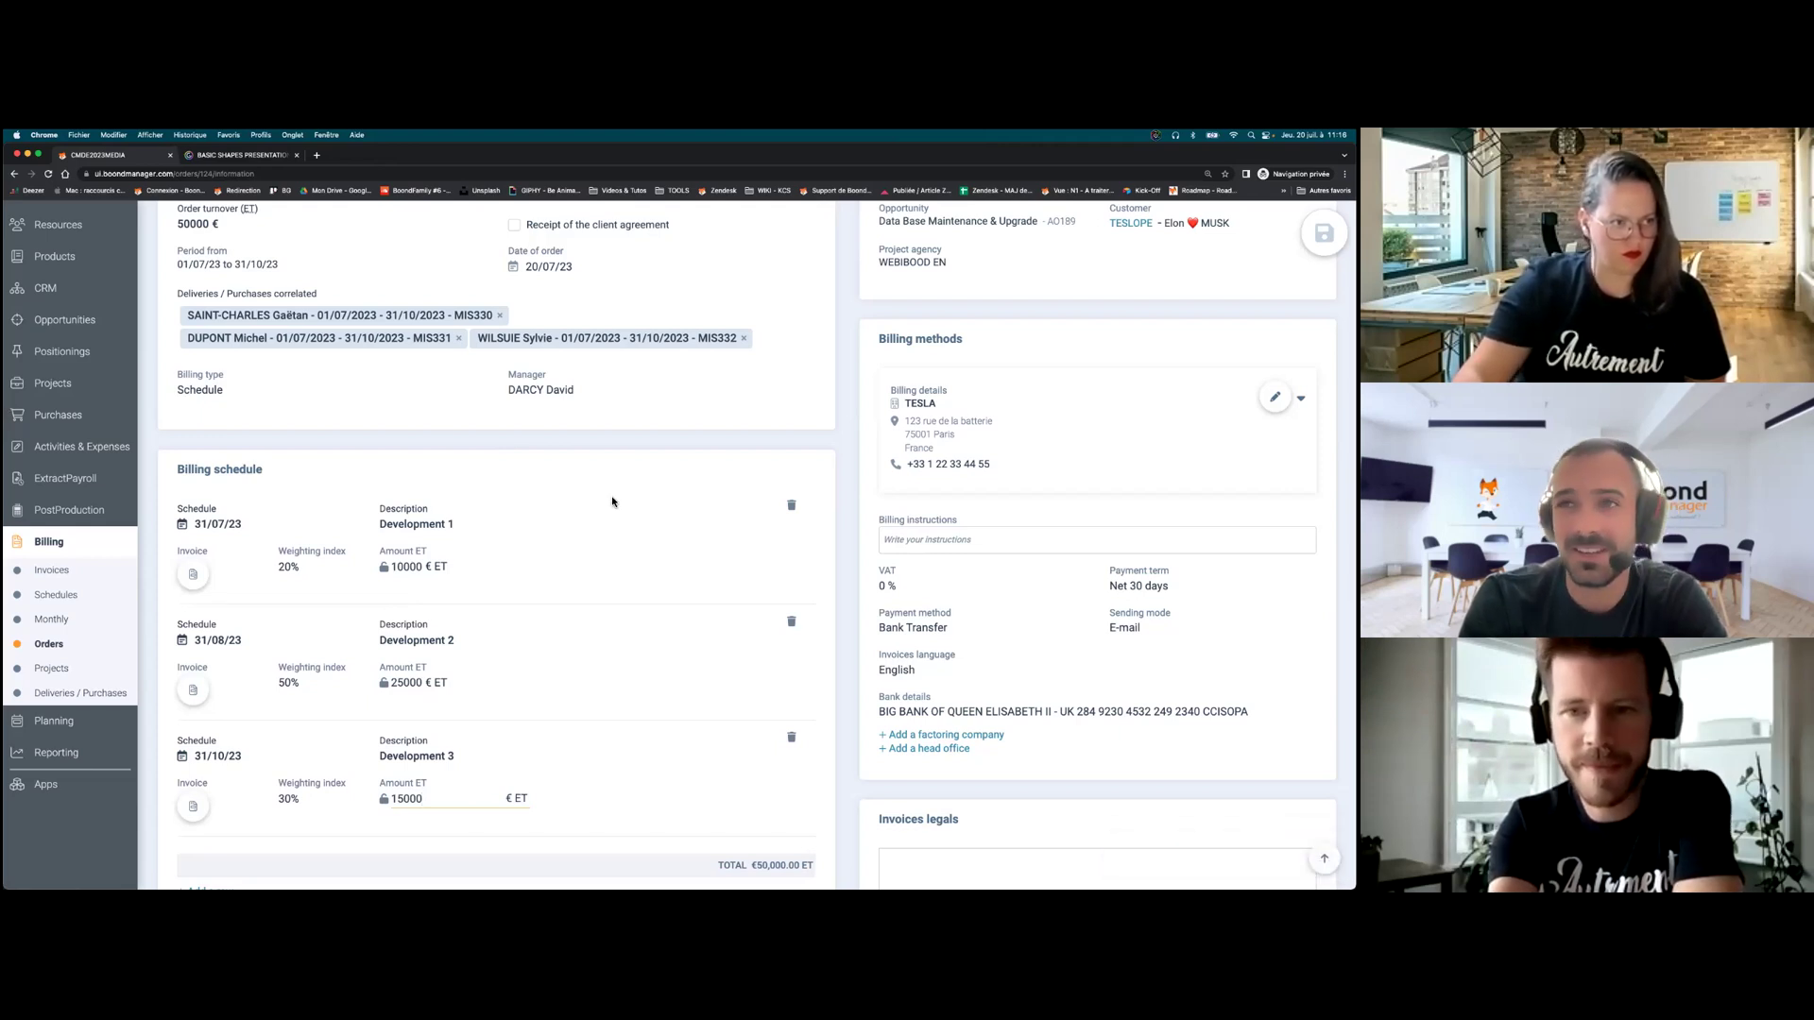
- Return from the order to the project's billing overview to review it, and open the list of all projects
{"action": "scroll", "coordinate": [612, 501], "scroll_direction": "up", "scroll_amount": 1}
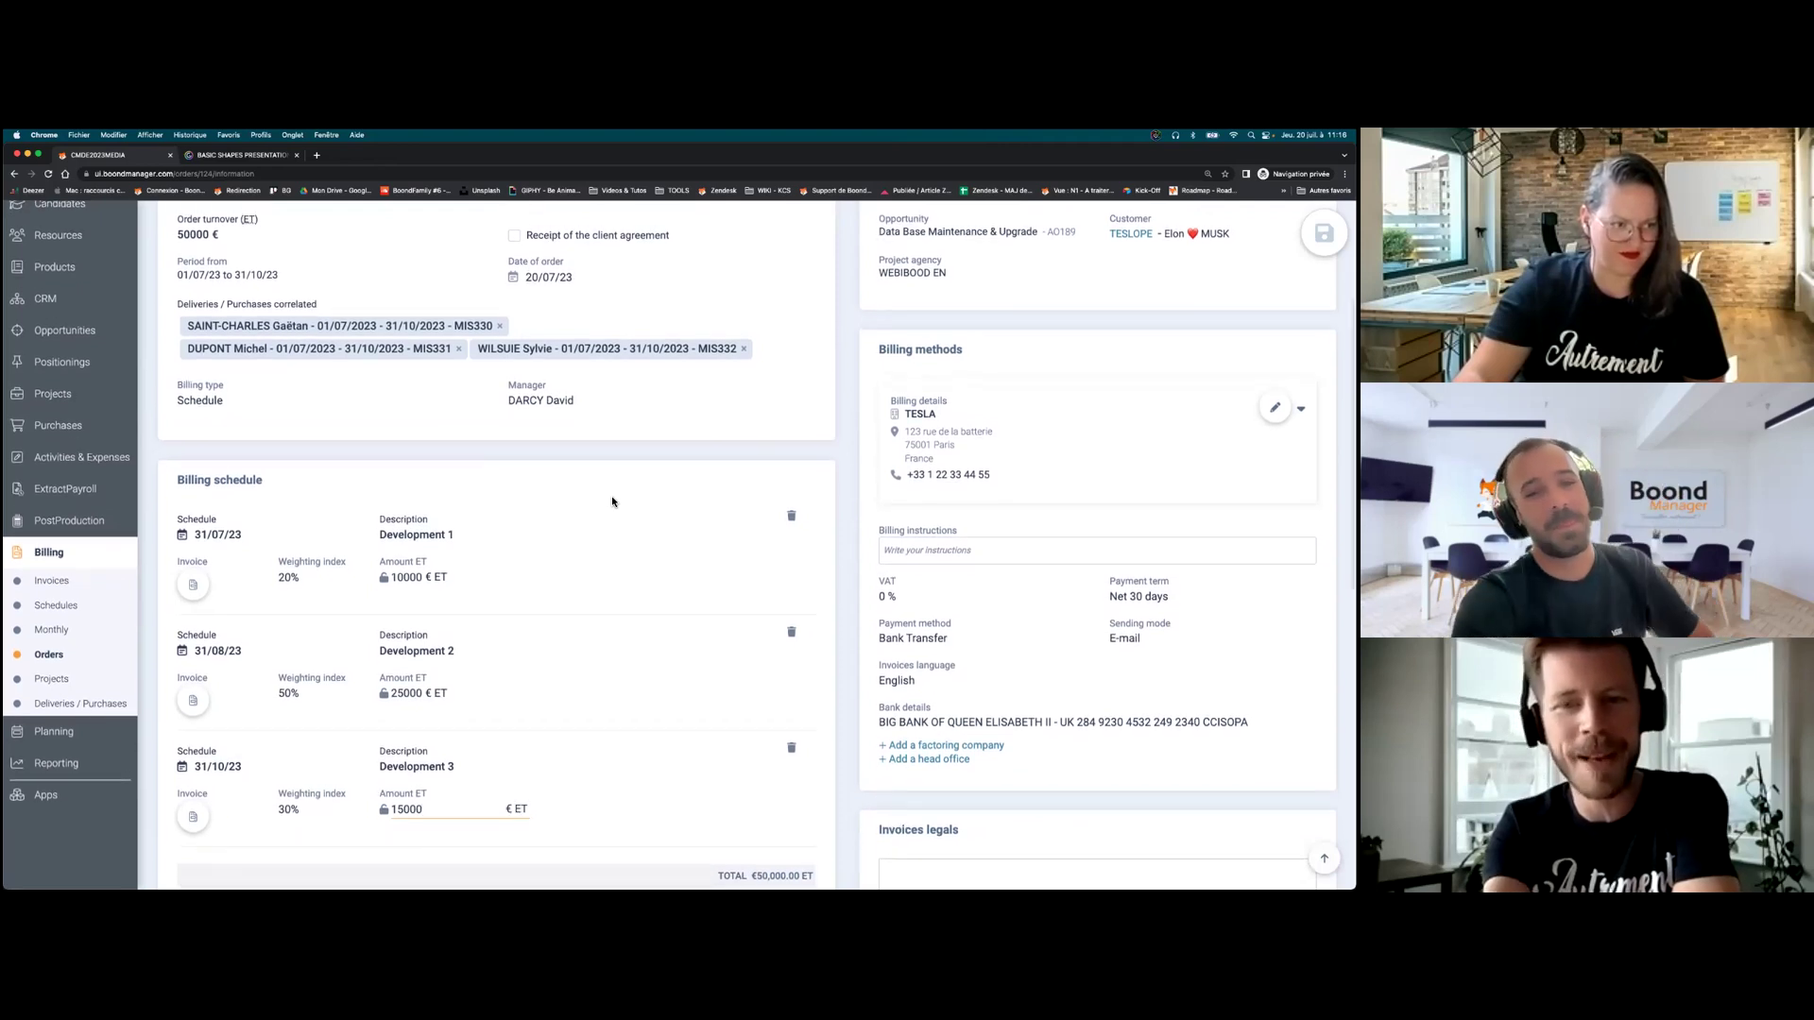
{"action": "scroll", "coordinate": [609, 487], "scroll_direction": "up", "scroll_amount": 5}
{"action": "left_click", "coordinate": [234, 225]}
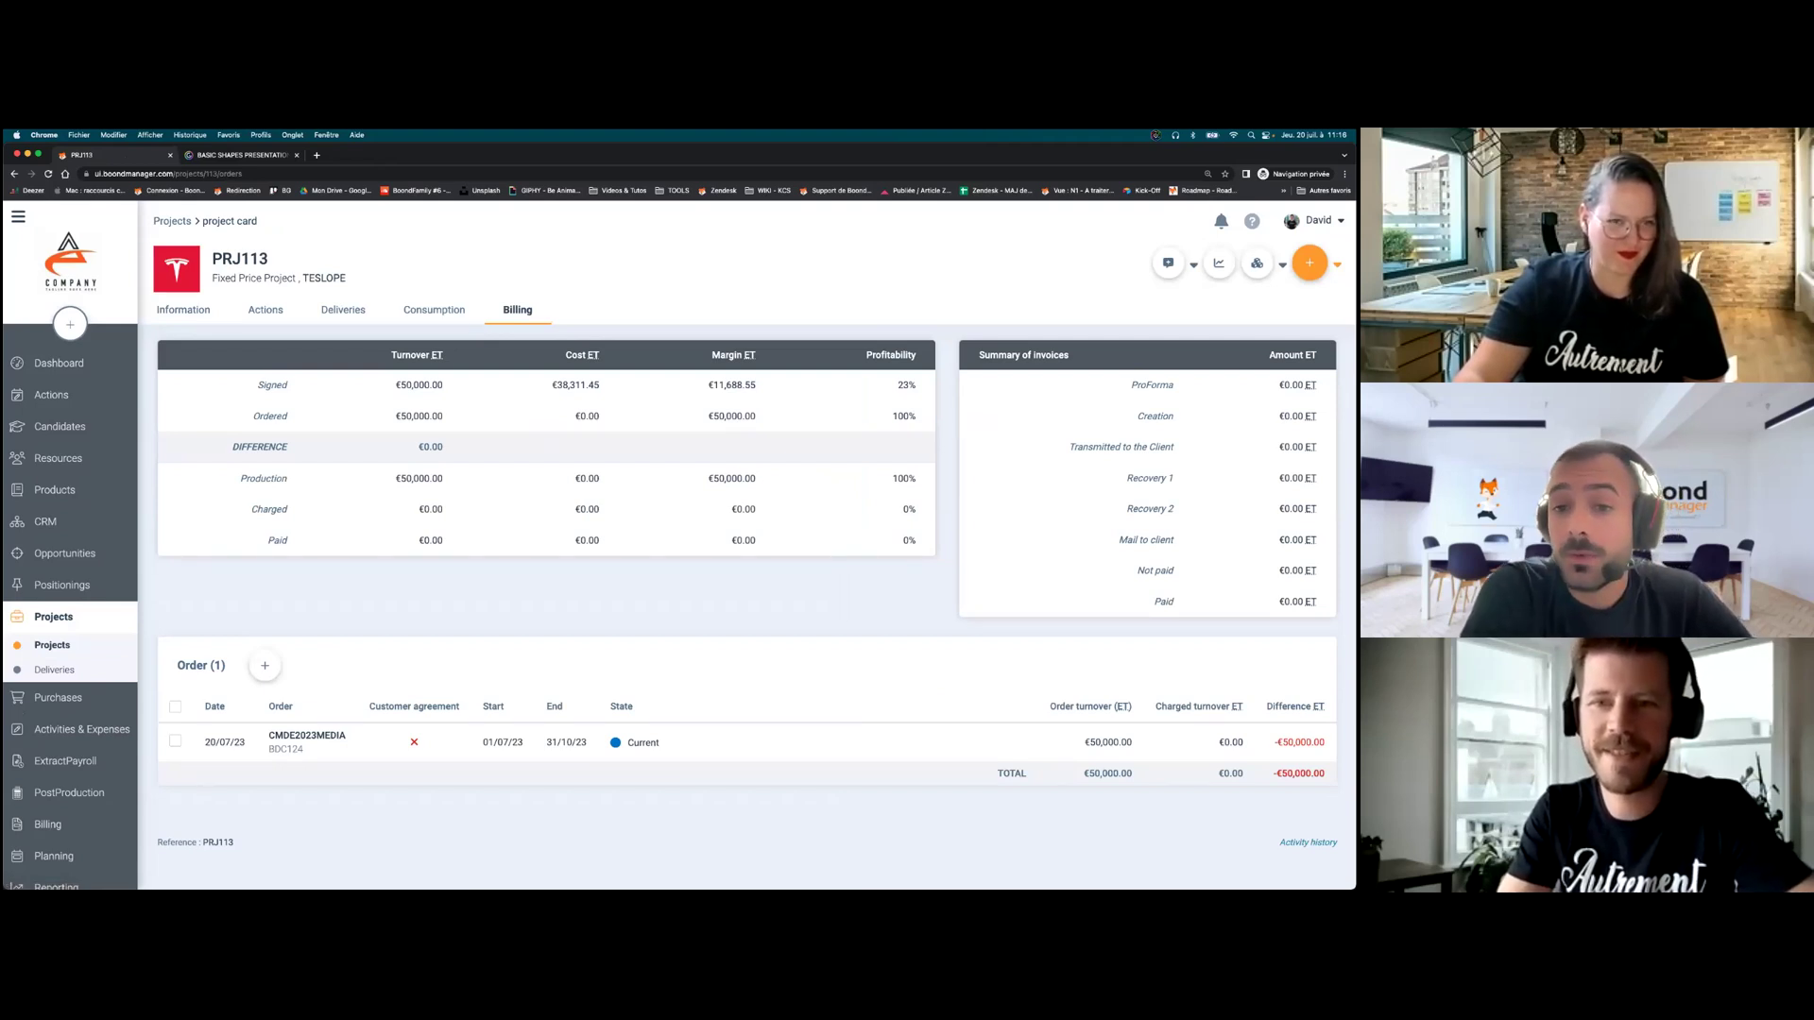
{"action": "left_click", "coordinate": [52, 645]}
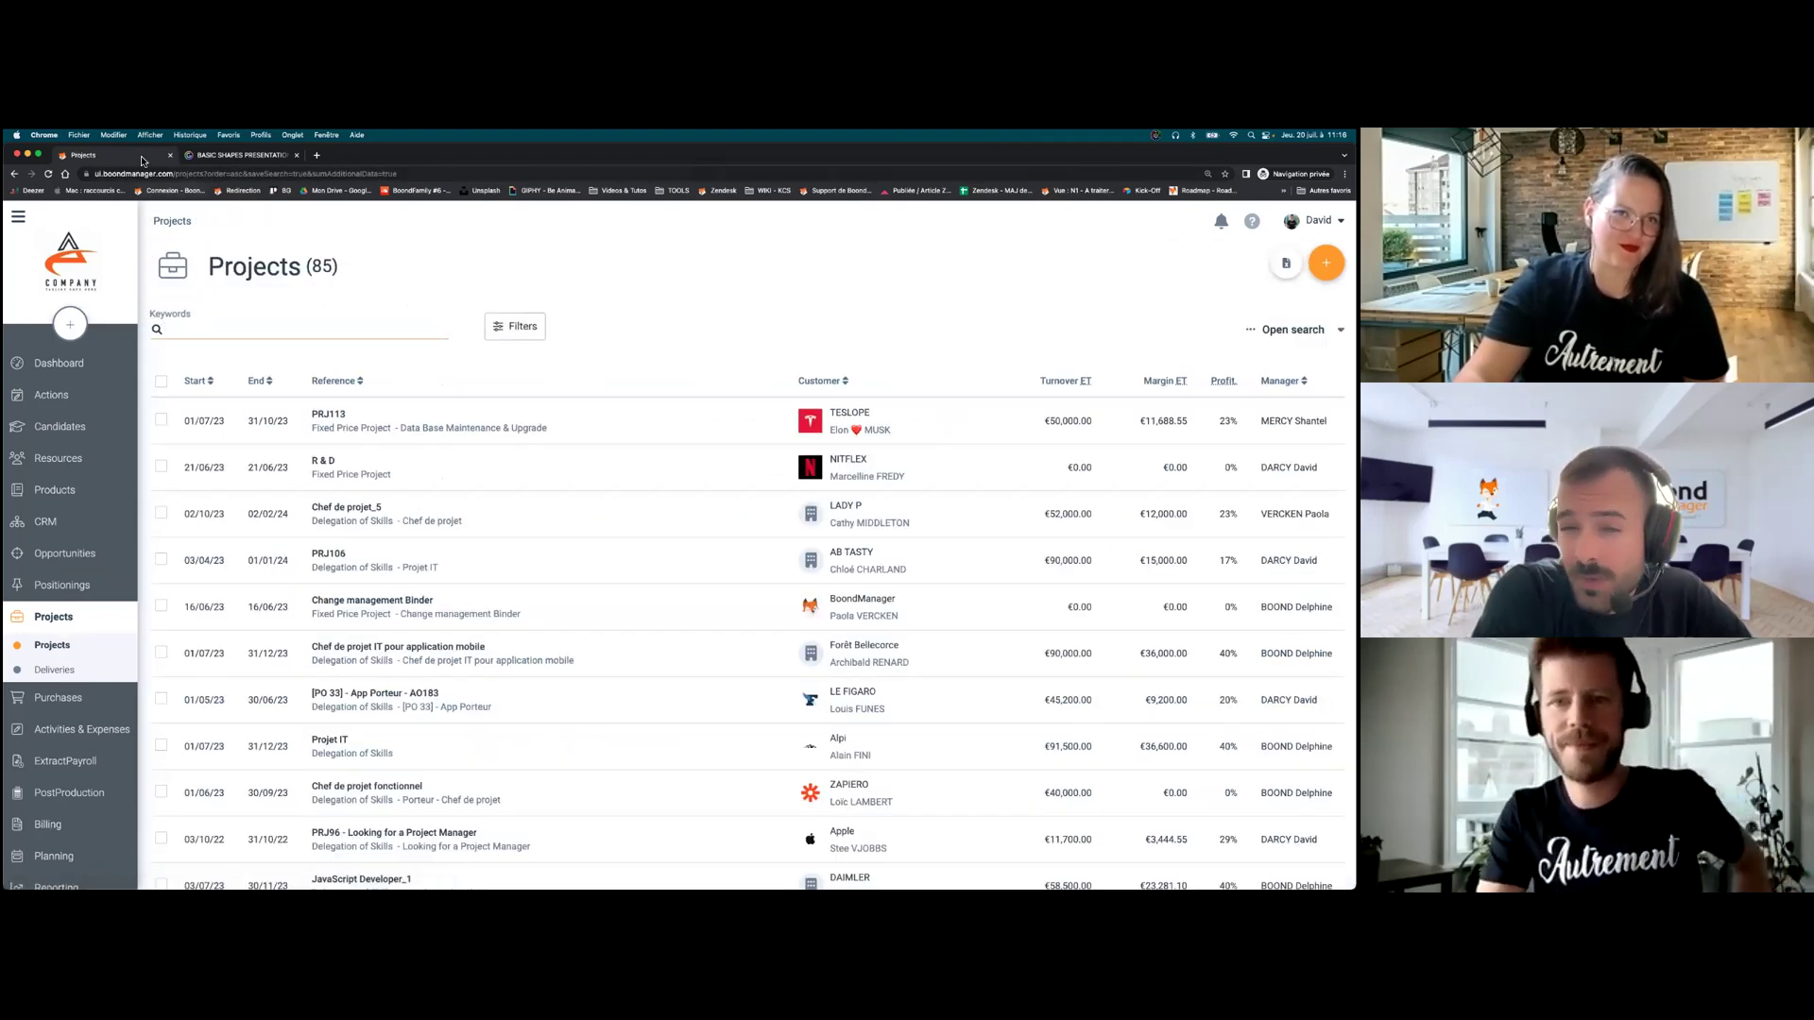
- Switch to the Genially presentation, advance through the classic fixed-price project recap, and return to the BoondManager projects list
{"action": "left_click", "coordinate": [227, 156]}
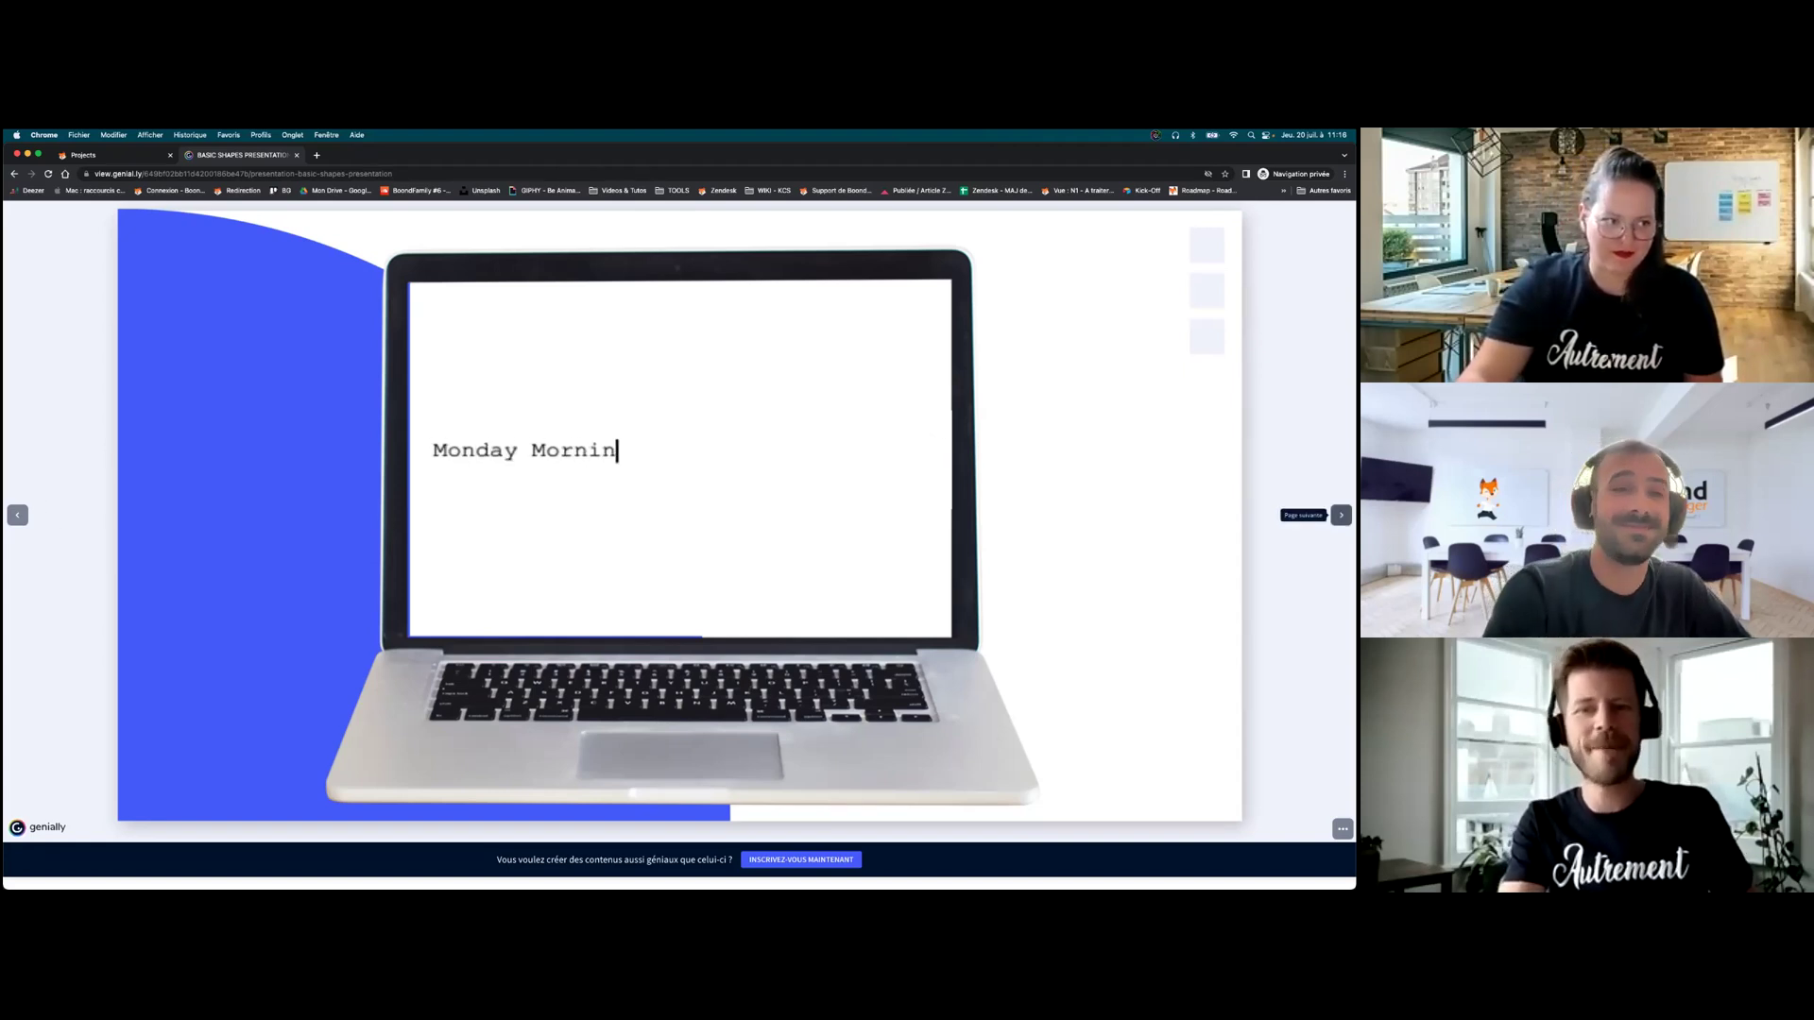
{"action": "left_click", "coordinate": [1341, 514]}
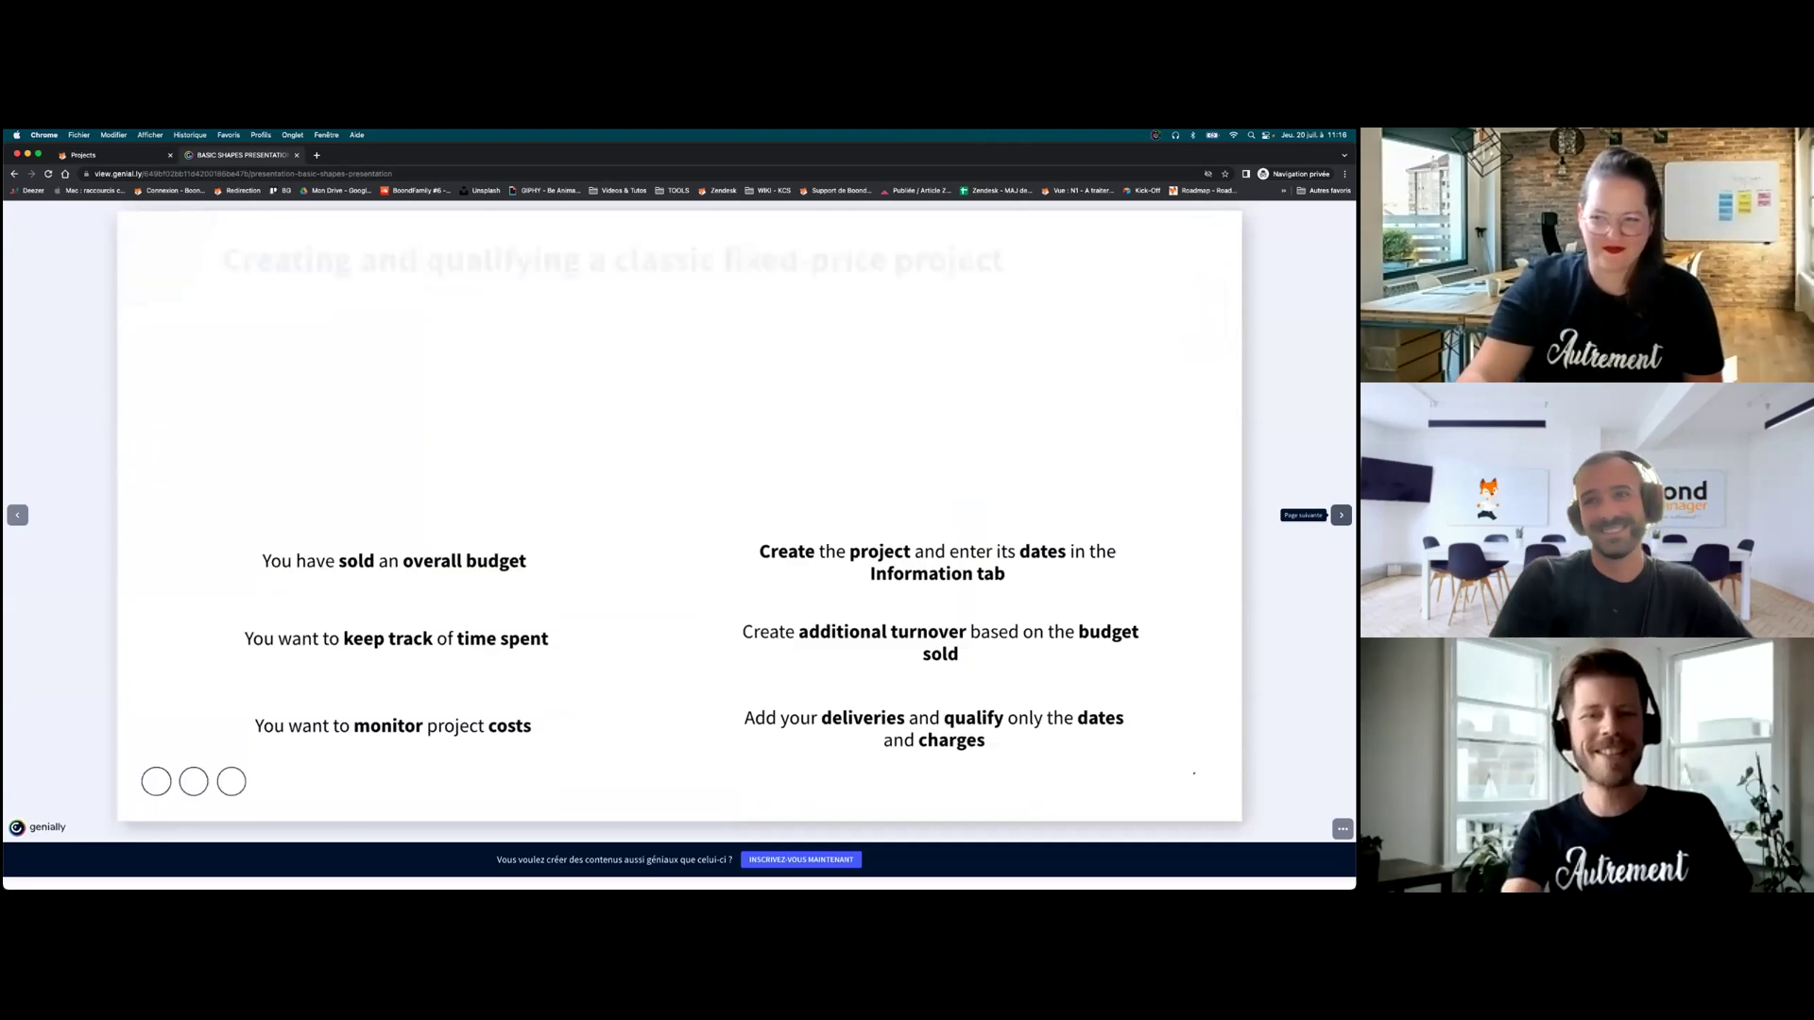
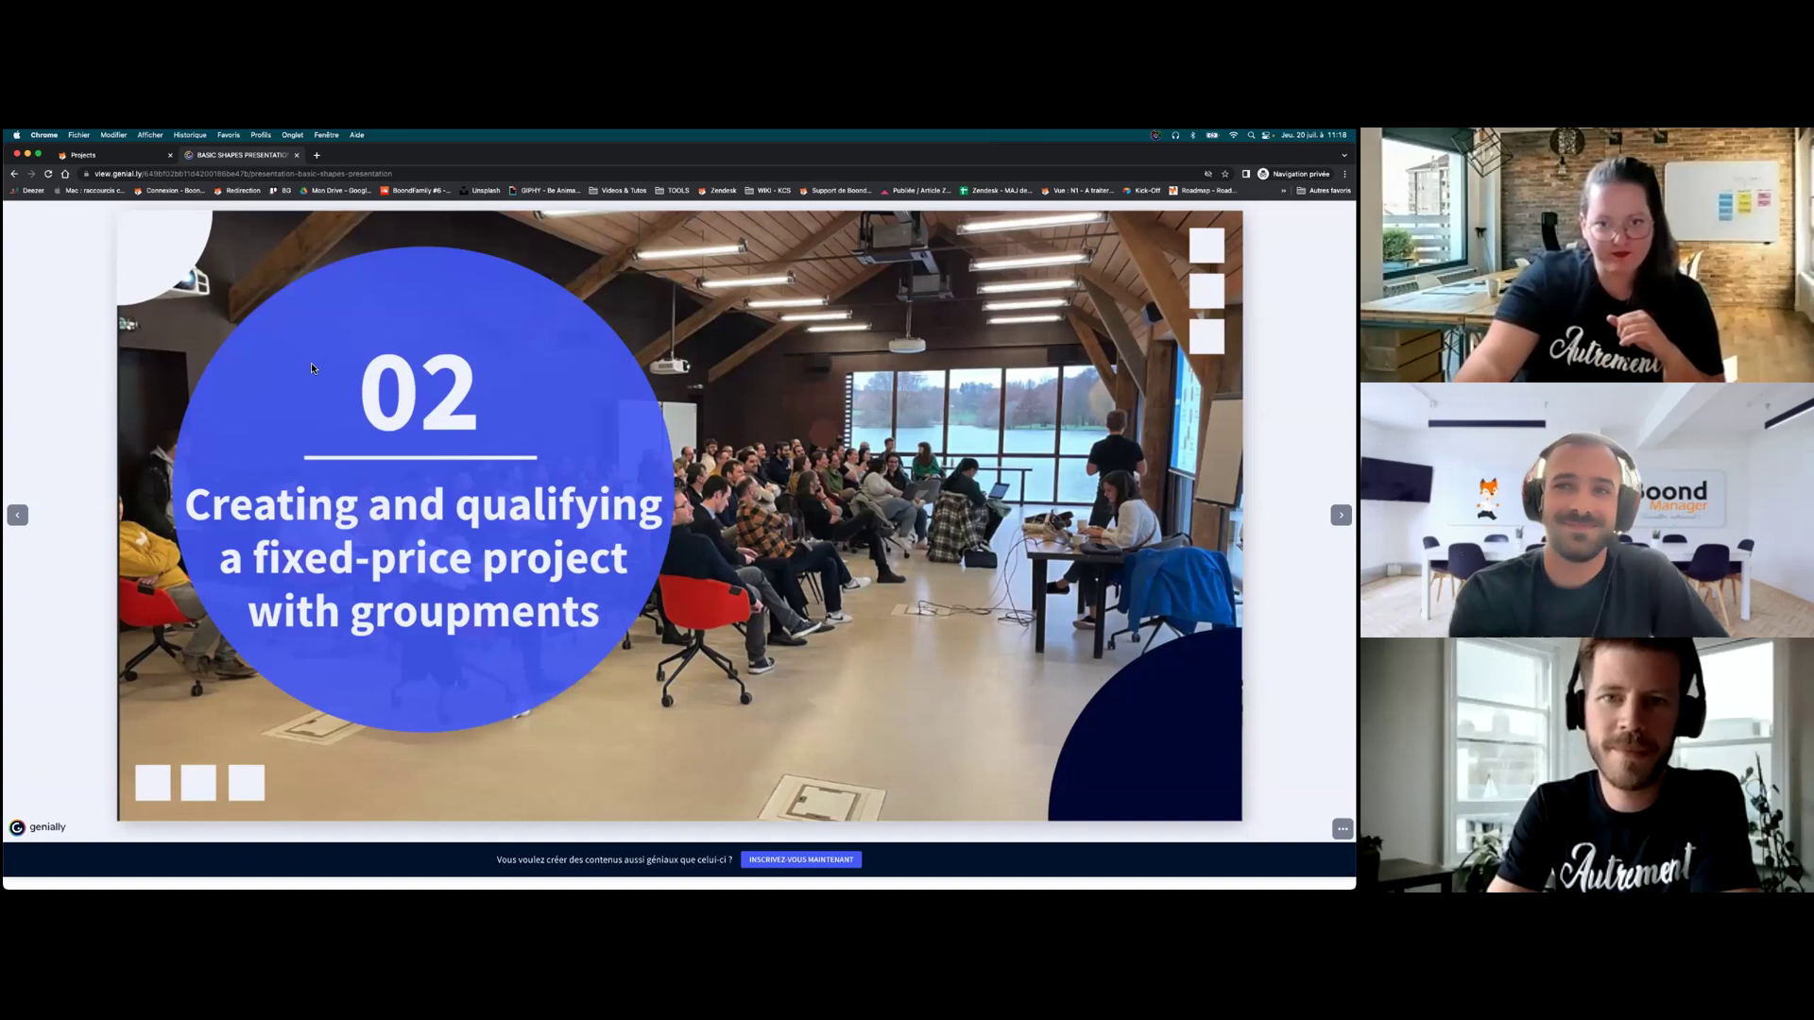
{"action": "left_click", "coordinate": [102, 157]}
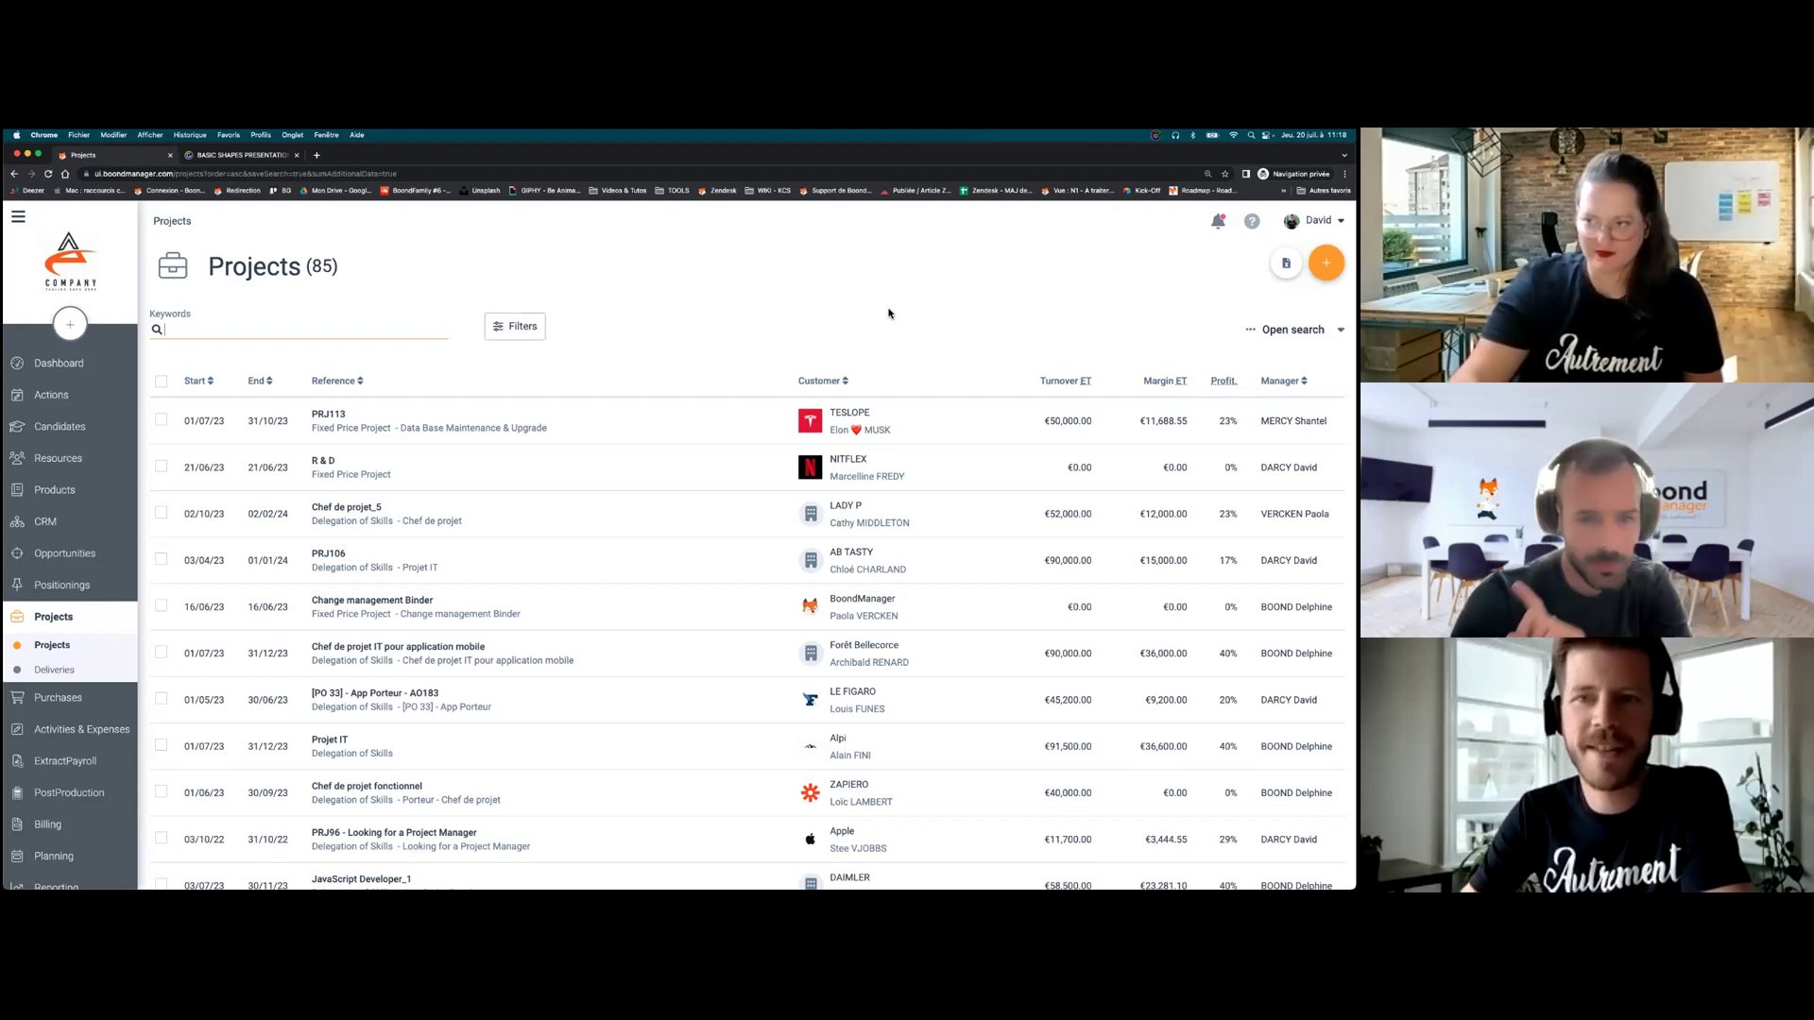
- Open the R & D project from the latest mention in the thread notifications, read its message and close the thread
{"action": "scroll", "coordinate": [901, 313], "scroll_direction": "down", "scroll_amount": 2}
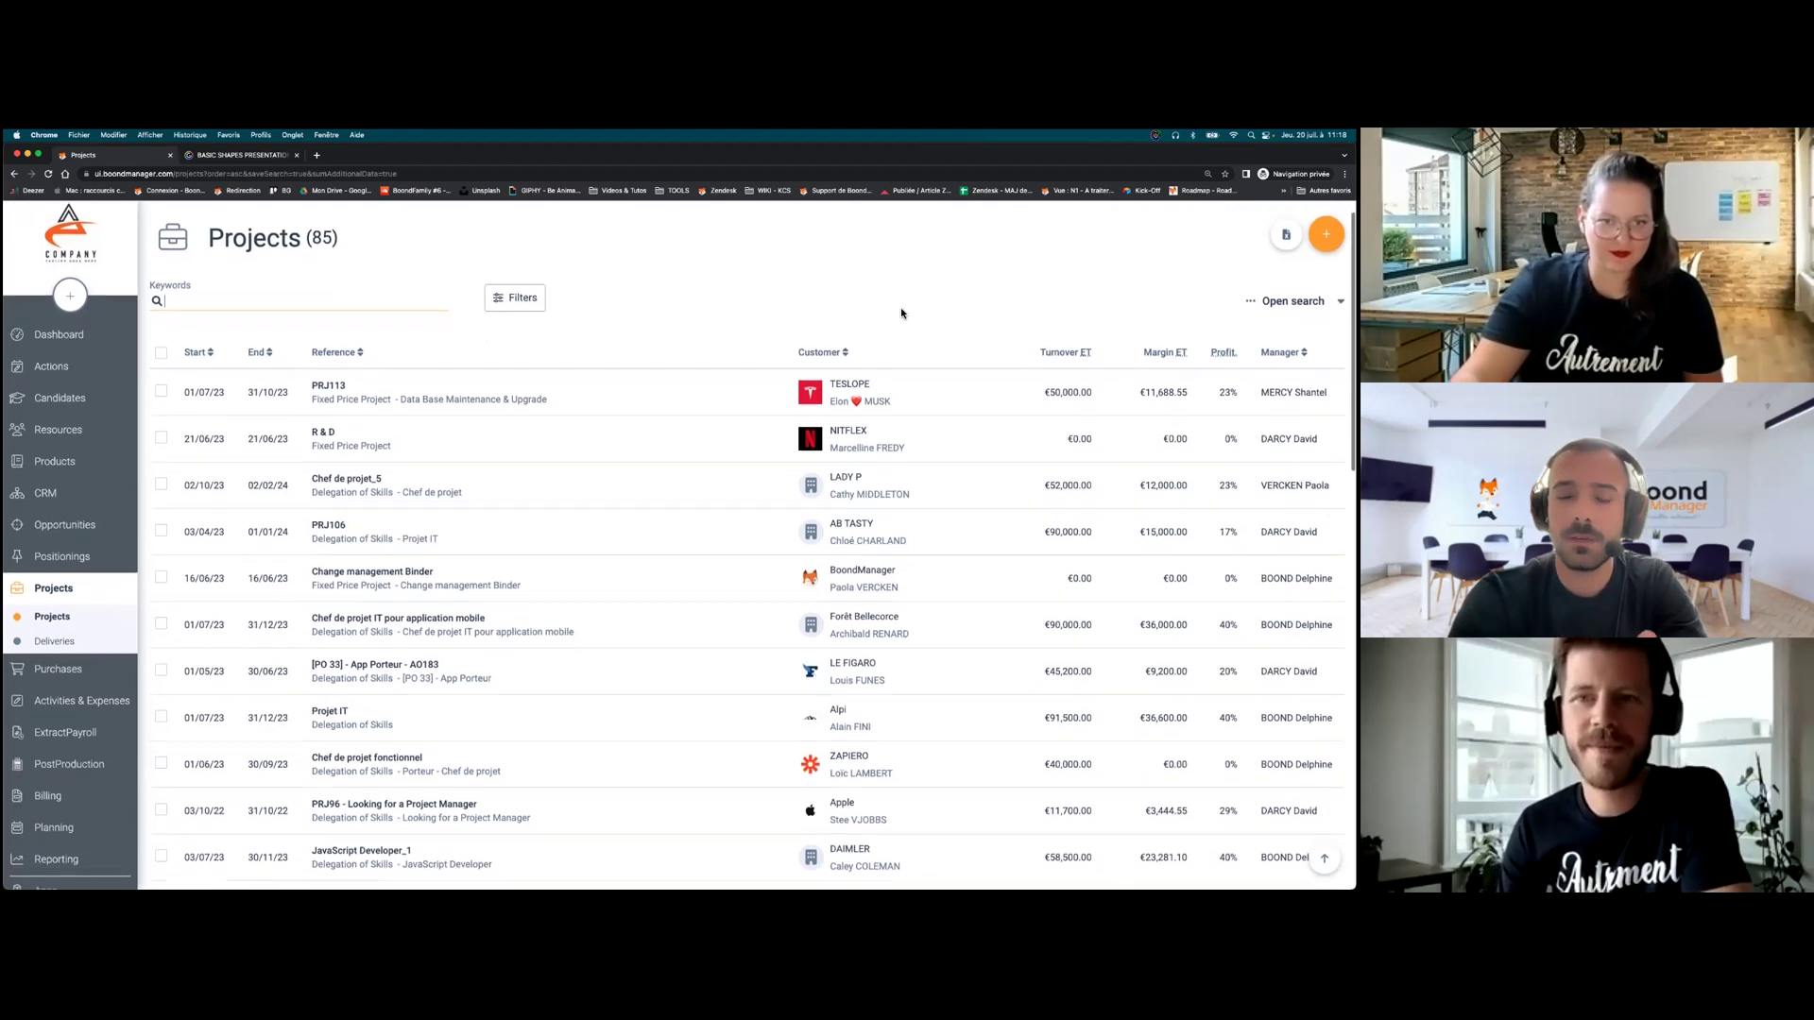
{"action": "scroll", "coordinate": [902, 313], "scroll_direction": "up", "scroll_amount": 2}
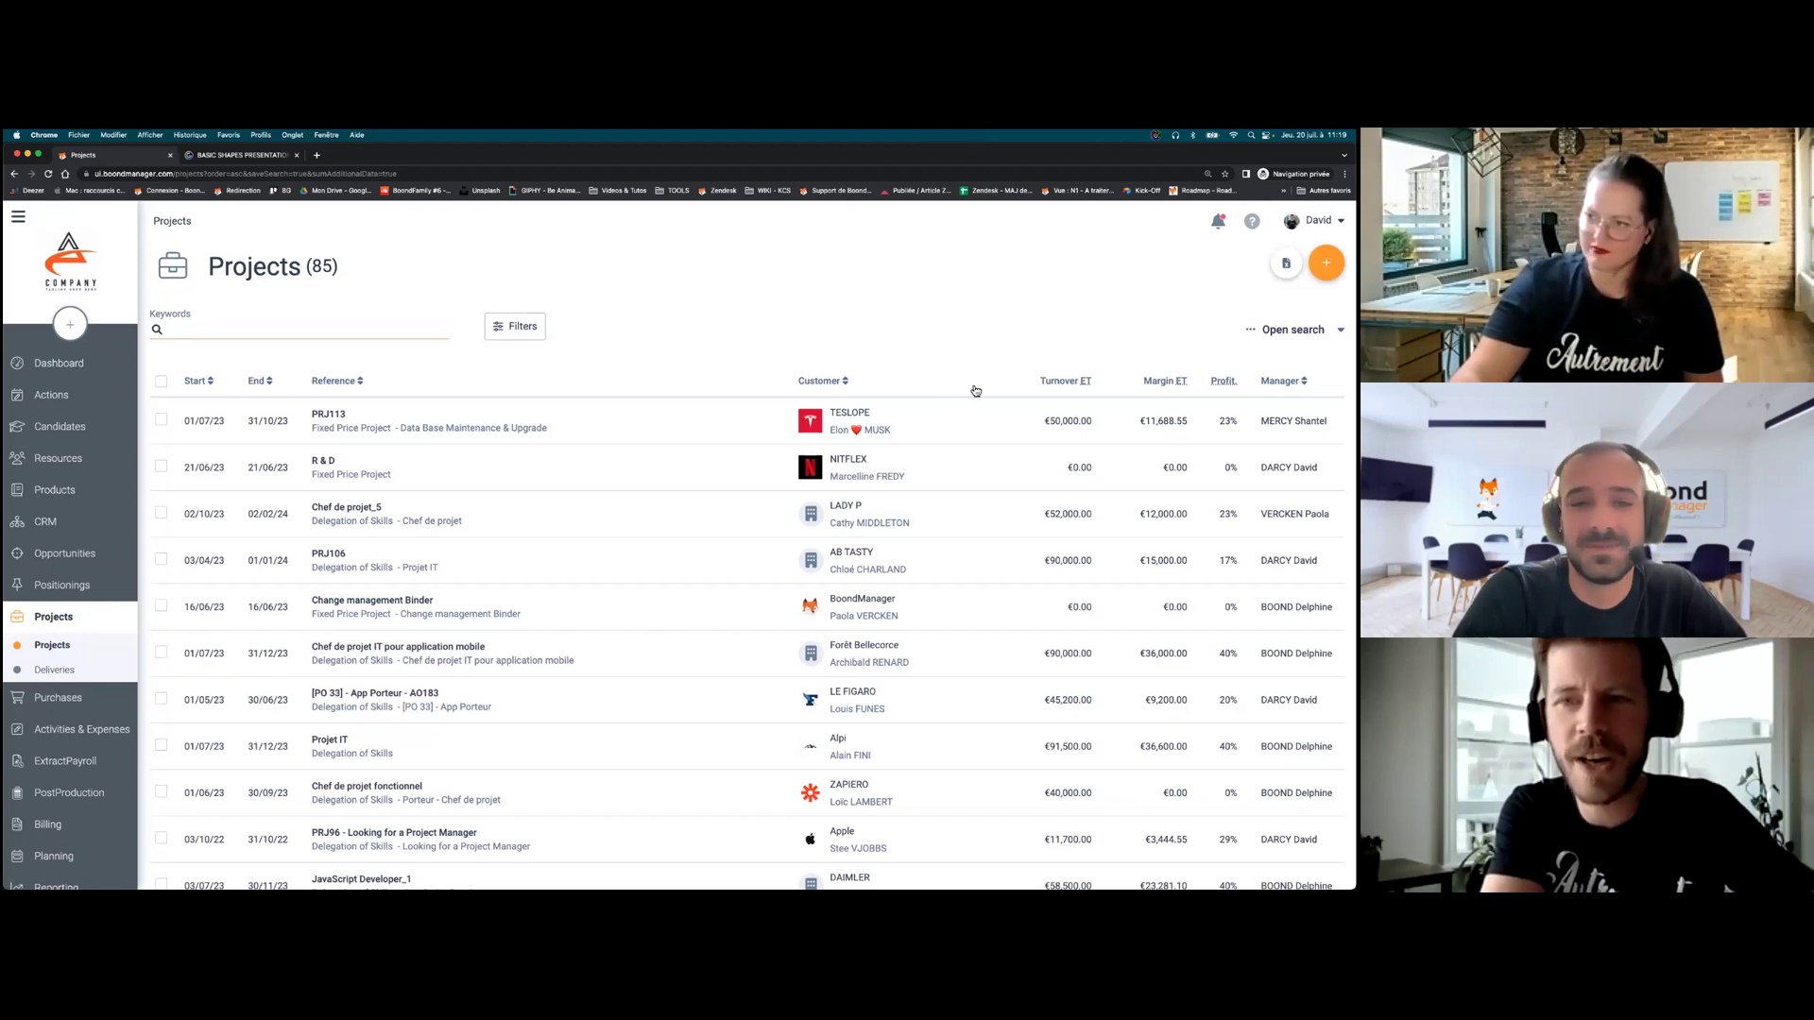
{"action": "left_click", "coordinate": [1219, 221]}
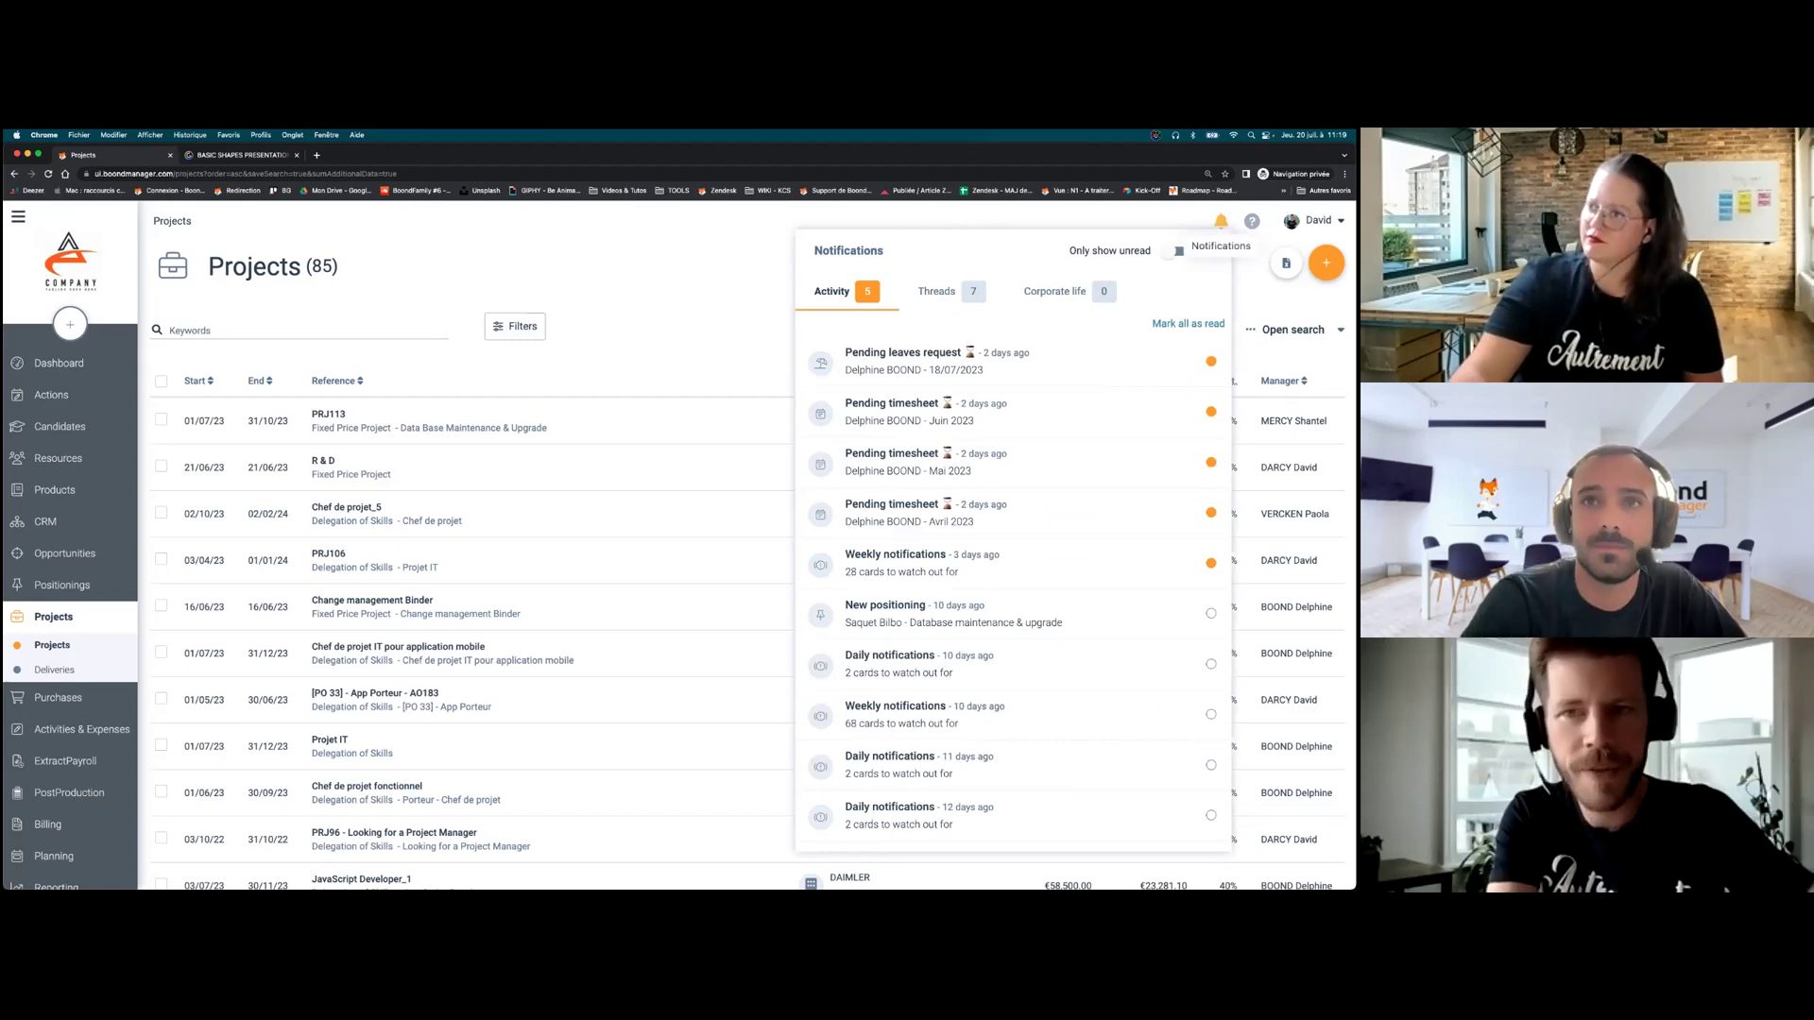
{"action": "left_click", "coordinate": [941, 293]}
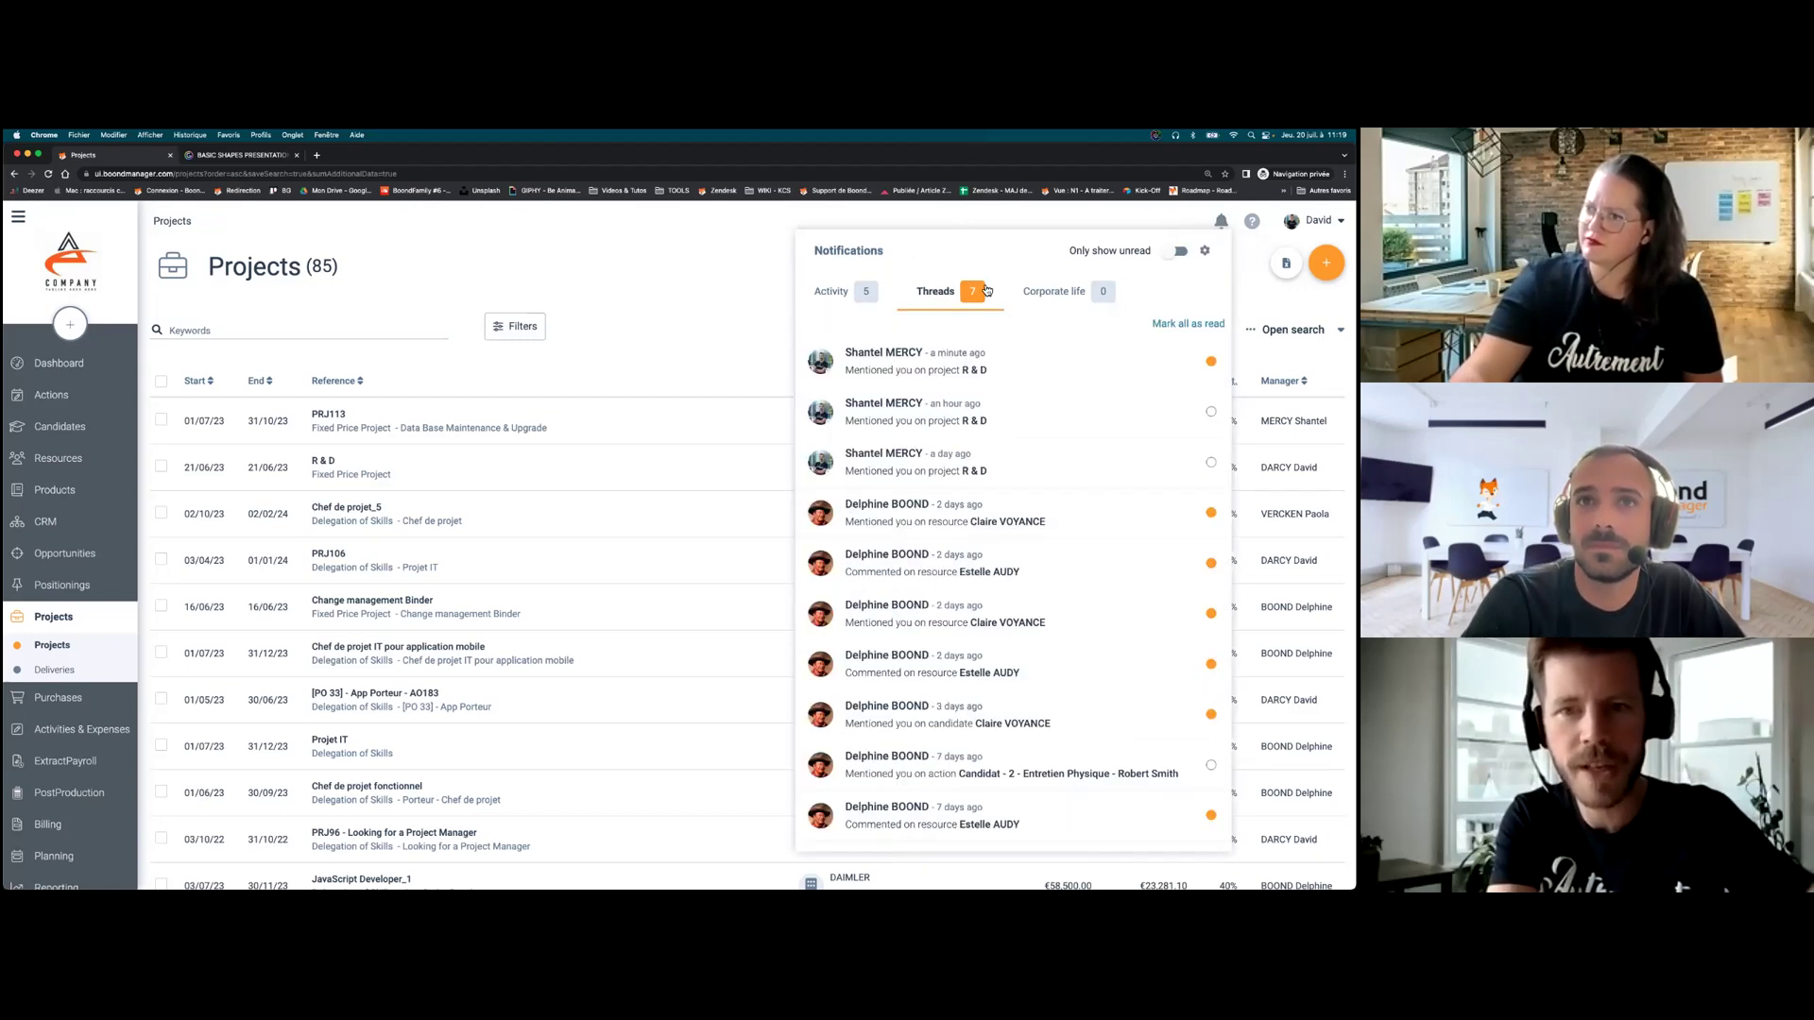
{"action": "left_click", "coordinate": [995, 372]}
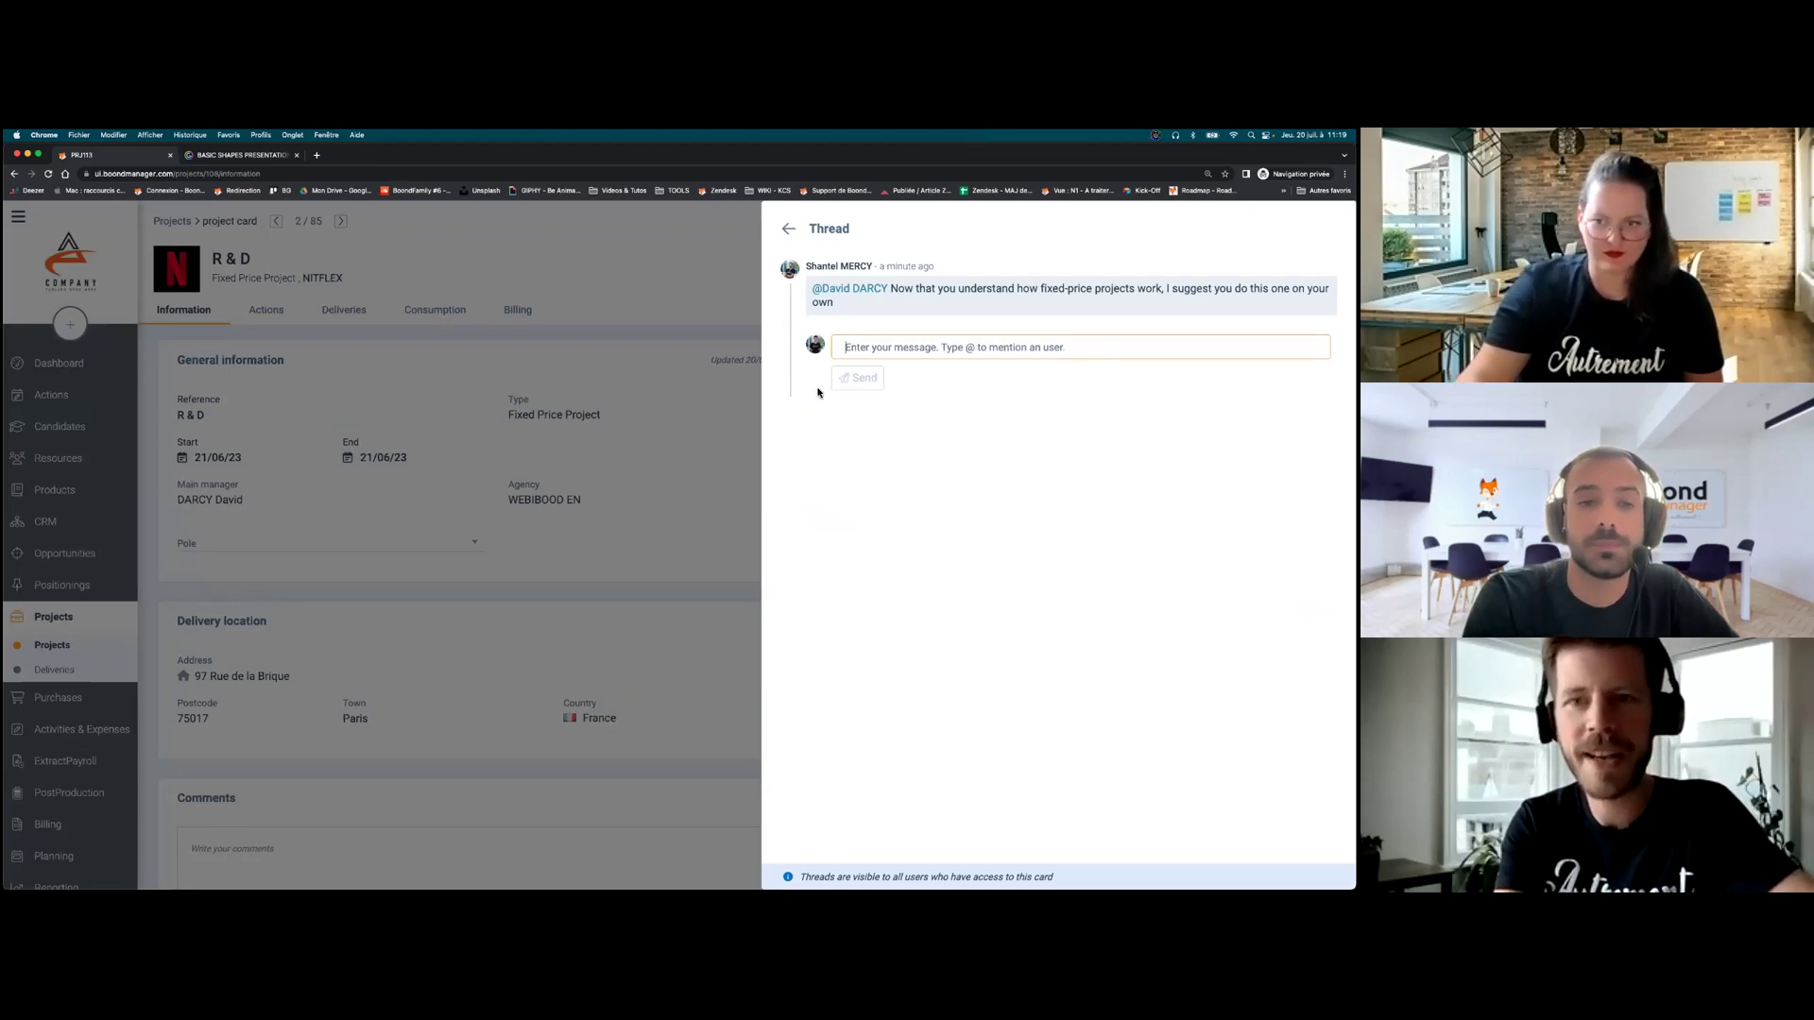
{"action": "left_click", "coordinate": [614, 357]}
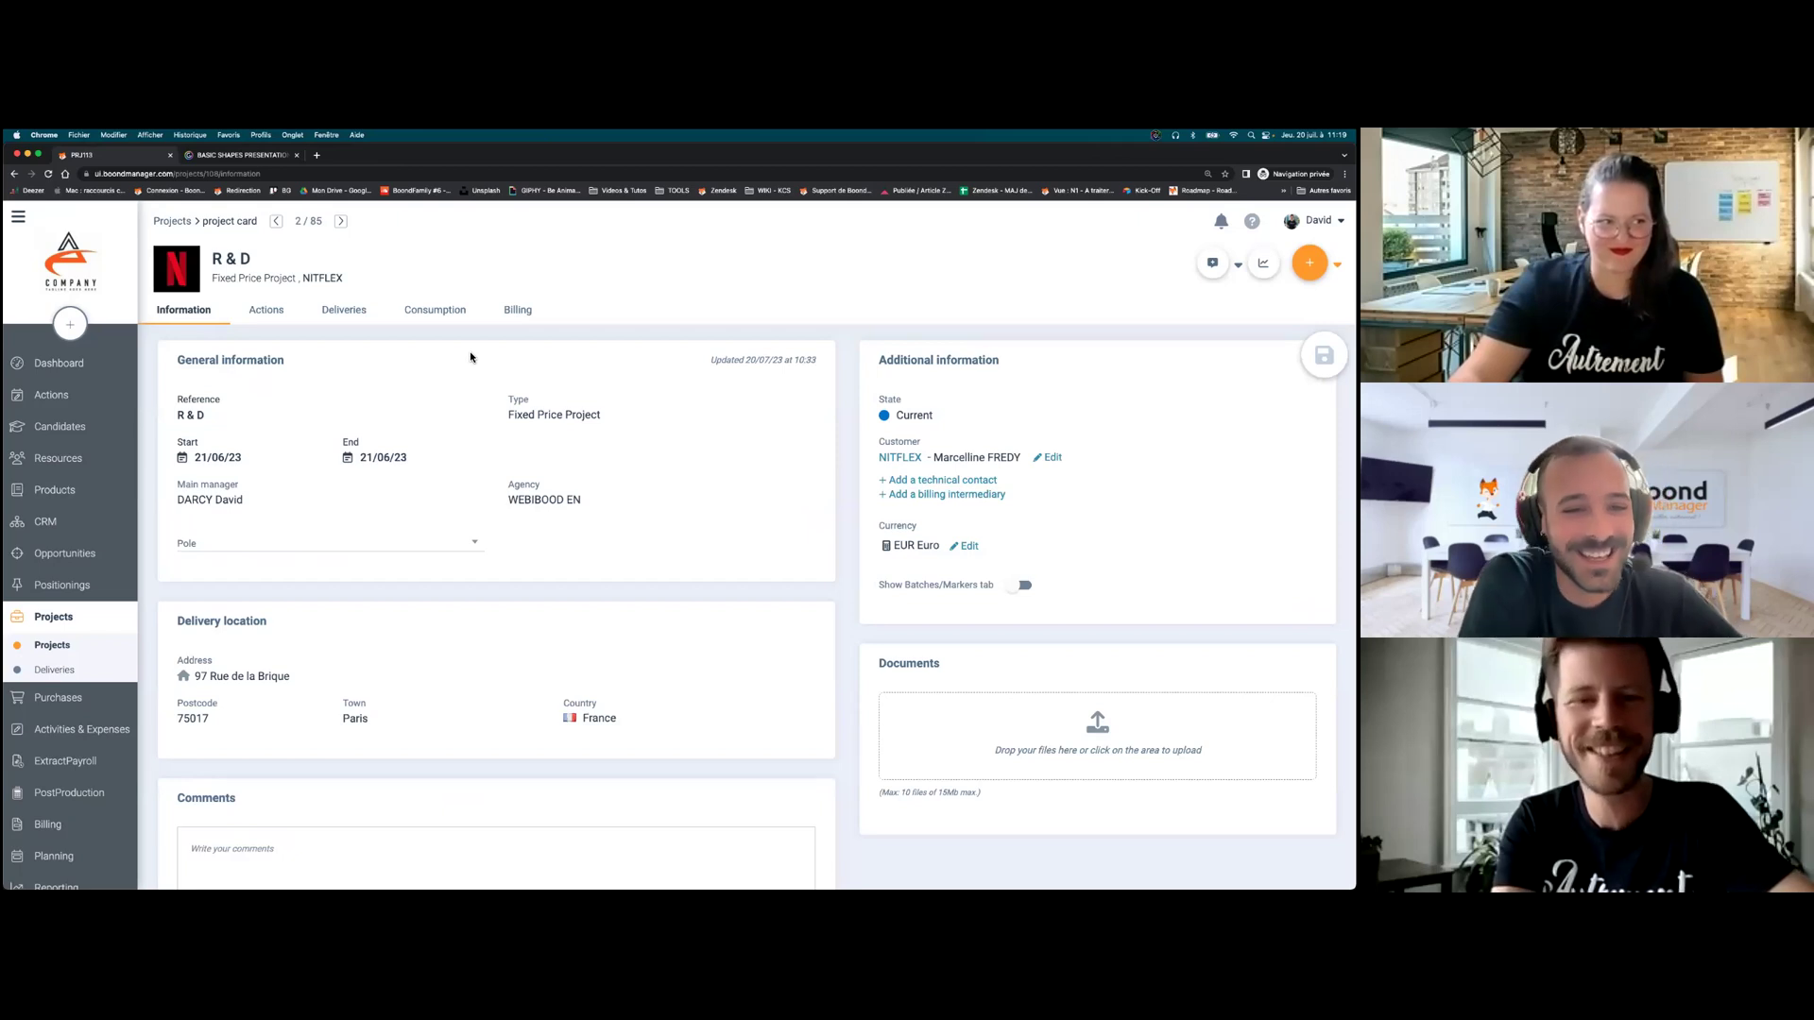
- Set the R & D project's start to 03/07/23 and its end to 29/12/23, and save the project
{"action": "scroll", "coordinate": [447, 403], "scroll_direction": "down", "scroll_amount": 1}
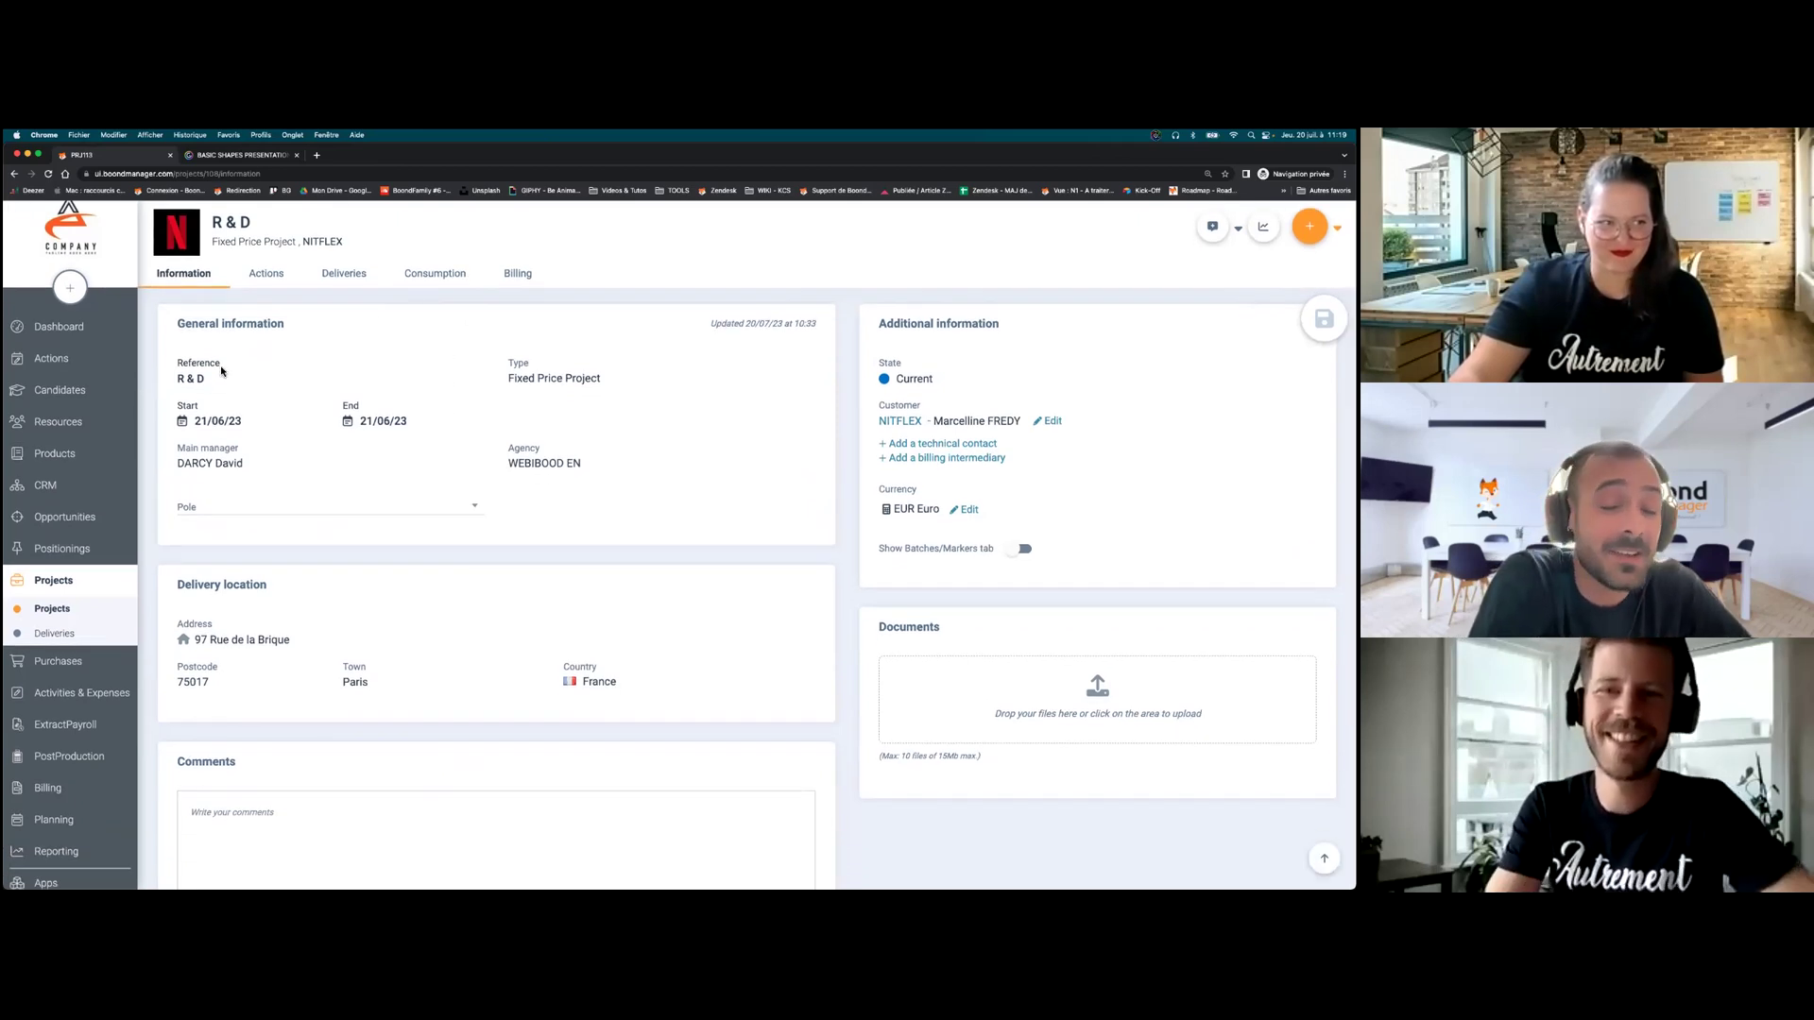
{"action": "left_click", "coordinate": [249, 423]}
{"action": "left_click", "coordinate": [296, 453]}
{"action": "left_click", "coordinate": [326, 536]}
{"action": "left_click", "coordinate": [231, 532]}
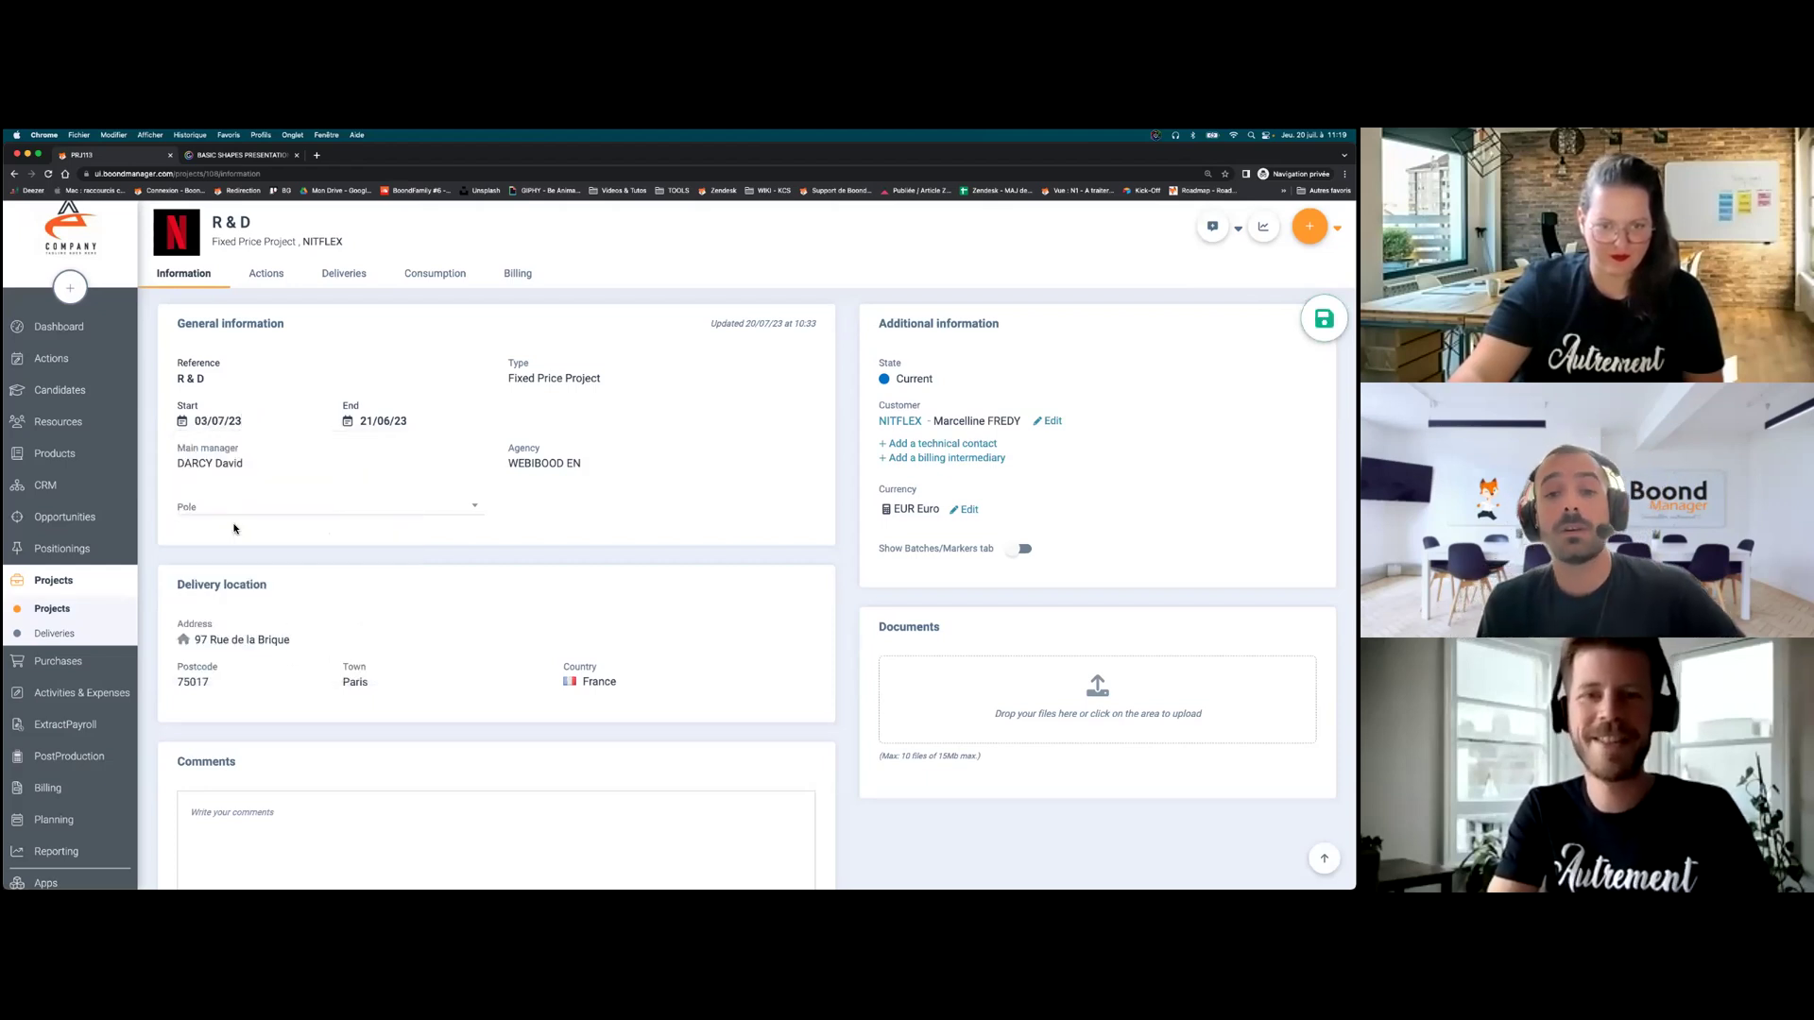
{"action": "left_click", "coordinate": [383, 421]}
{"action": "left_click", "coordinate": [452, 452]}
{"action": "left_click", "coordinate": [527, 583]}
{"action": "left_click", "coordinate": [524, 626]}
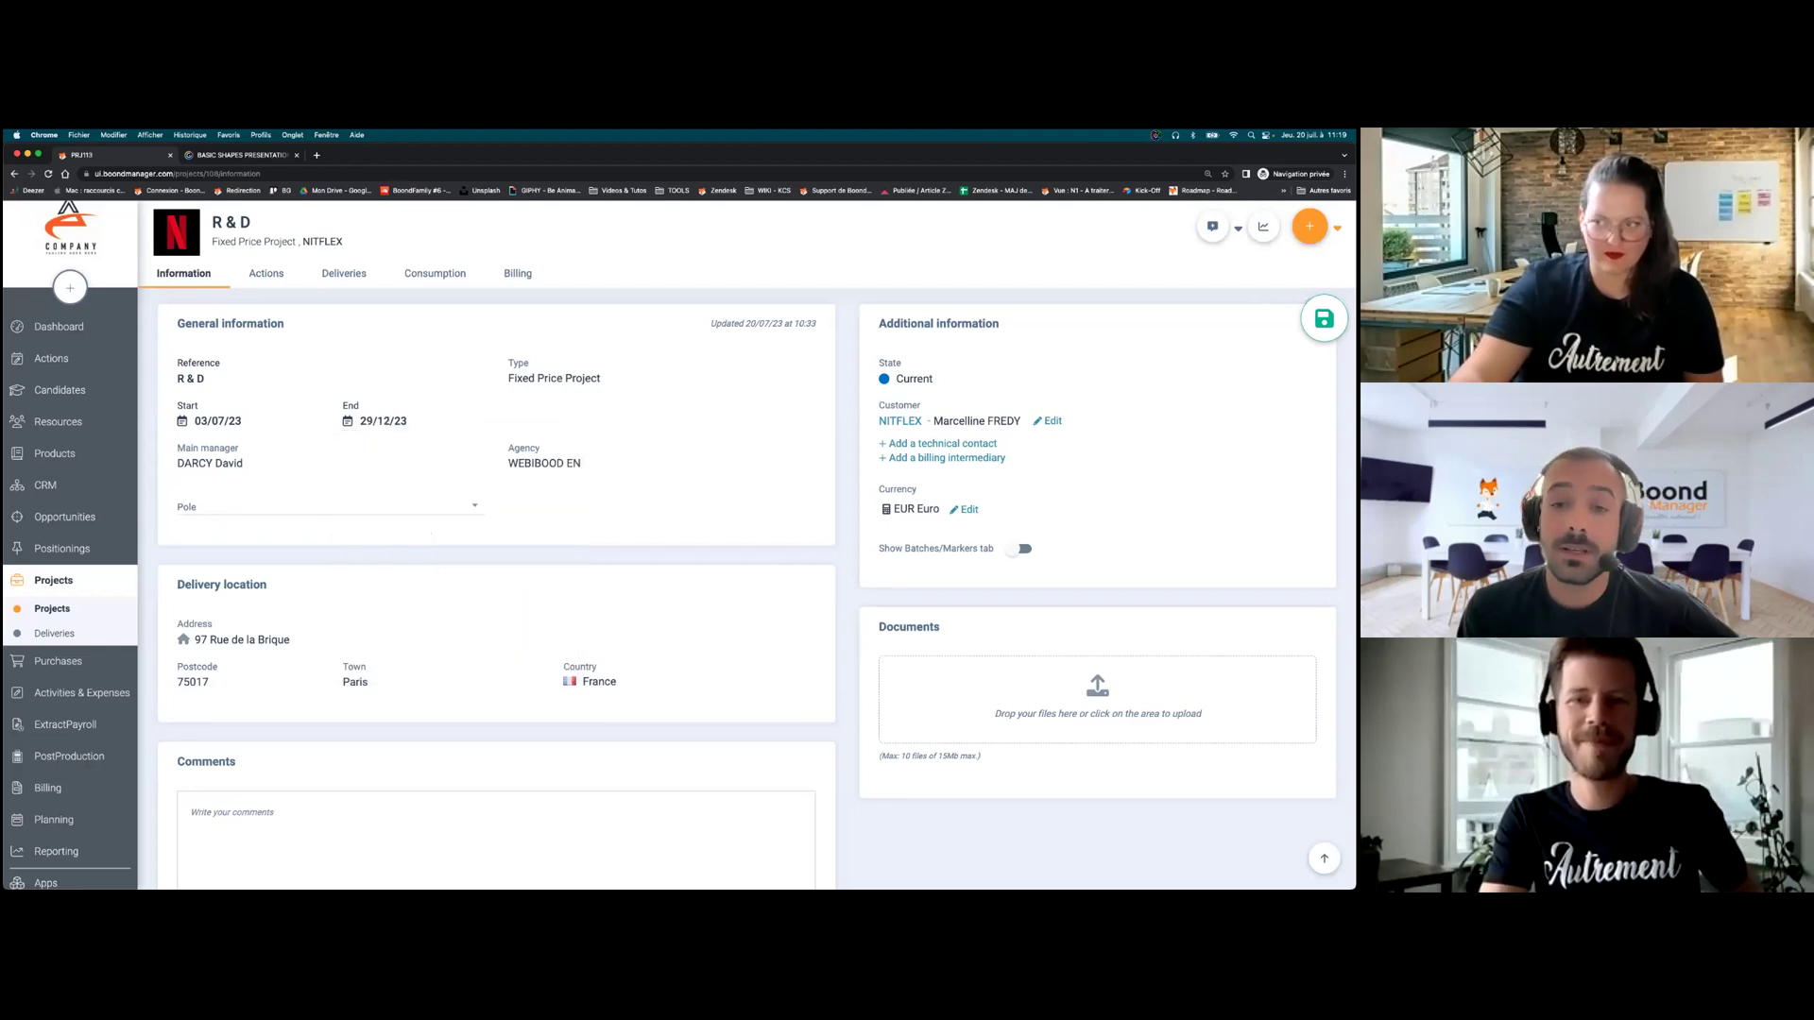
{"action": "left_click", "coordinate": [1323, 318]}
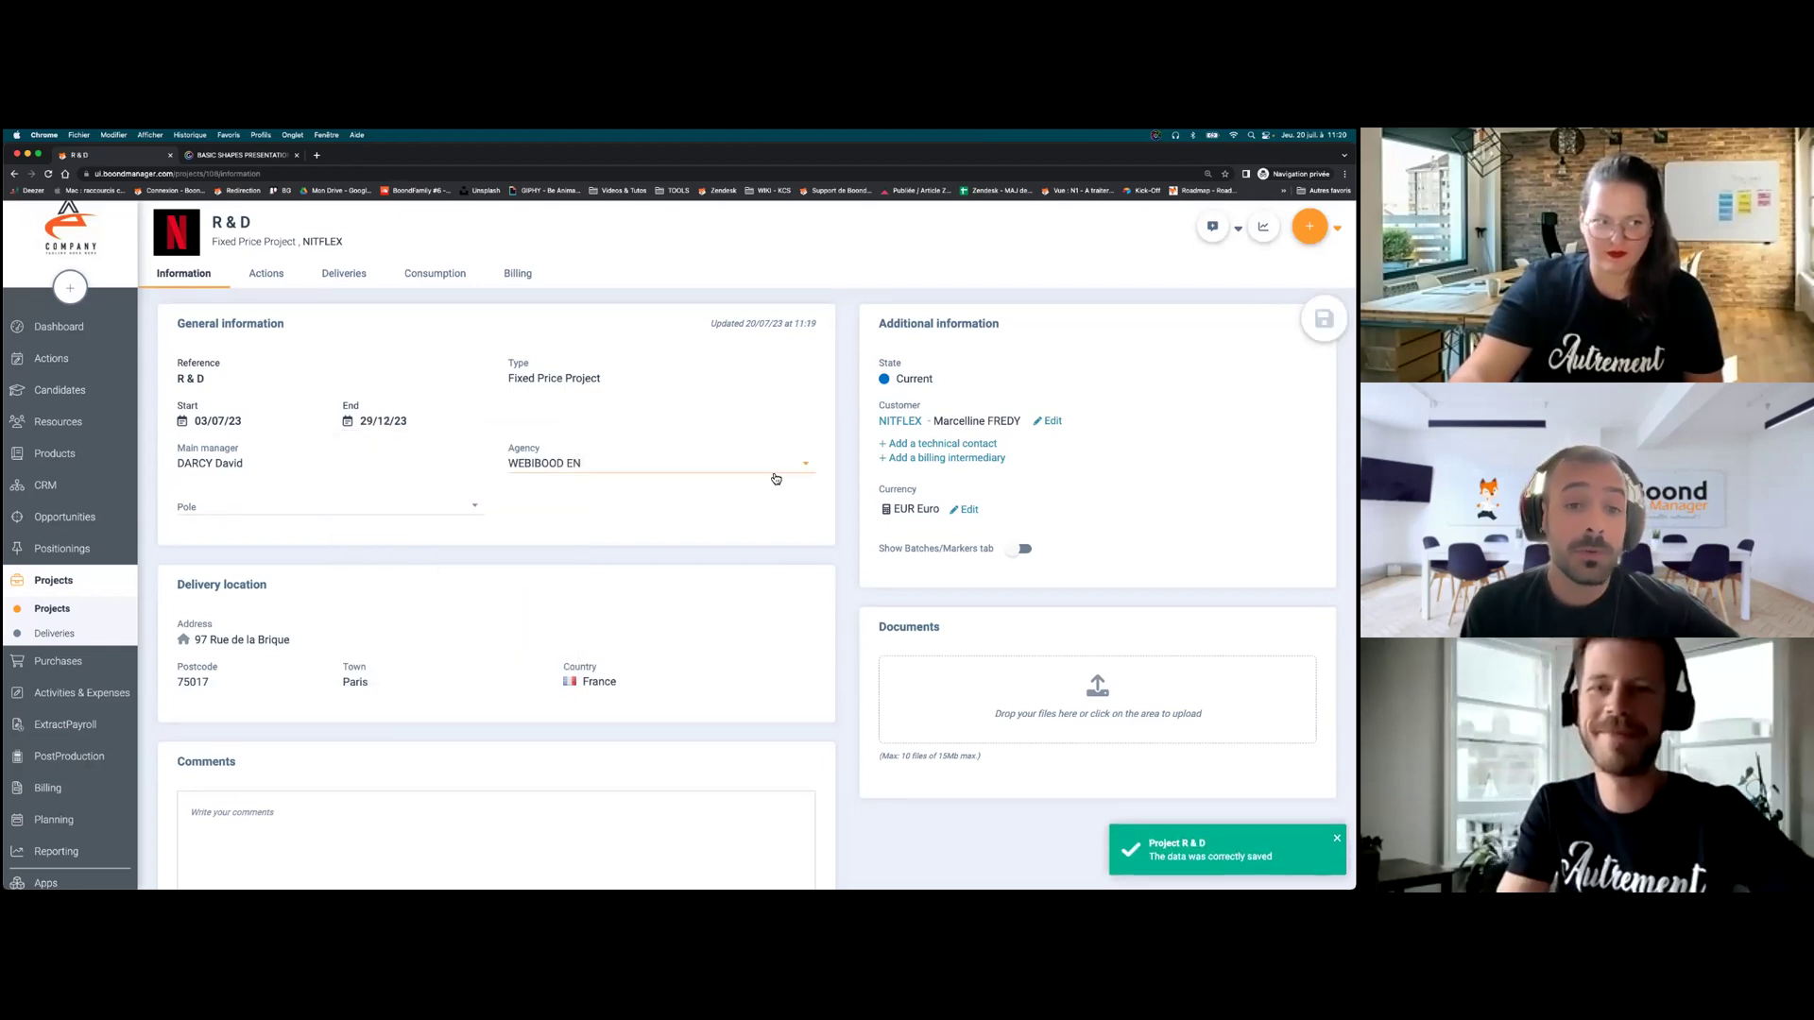
- Add the DERANDEU contact as the project's billing intermediary, searching for "deran", and save the project
{"action": "scroll", "coordinate": [776, 479], "scroll_direction": "down", "scroll_amount": 1}
{"action": "scroll", "coordinate": [775, 479], "scroll_direction": "down", "scroll_amount": 1}
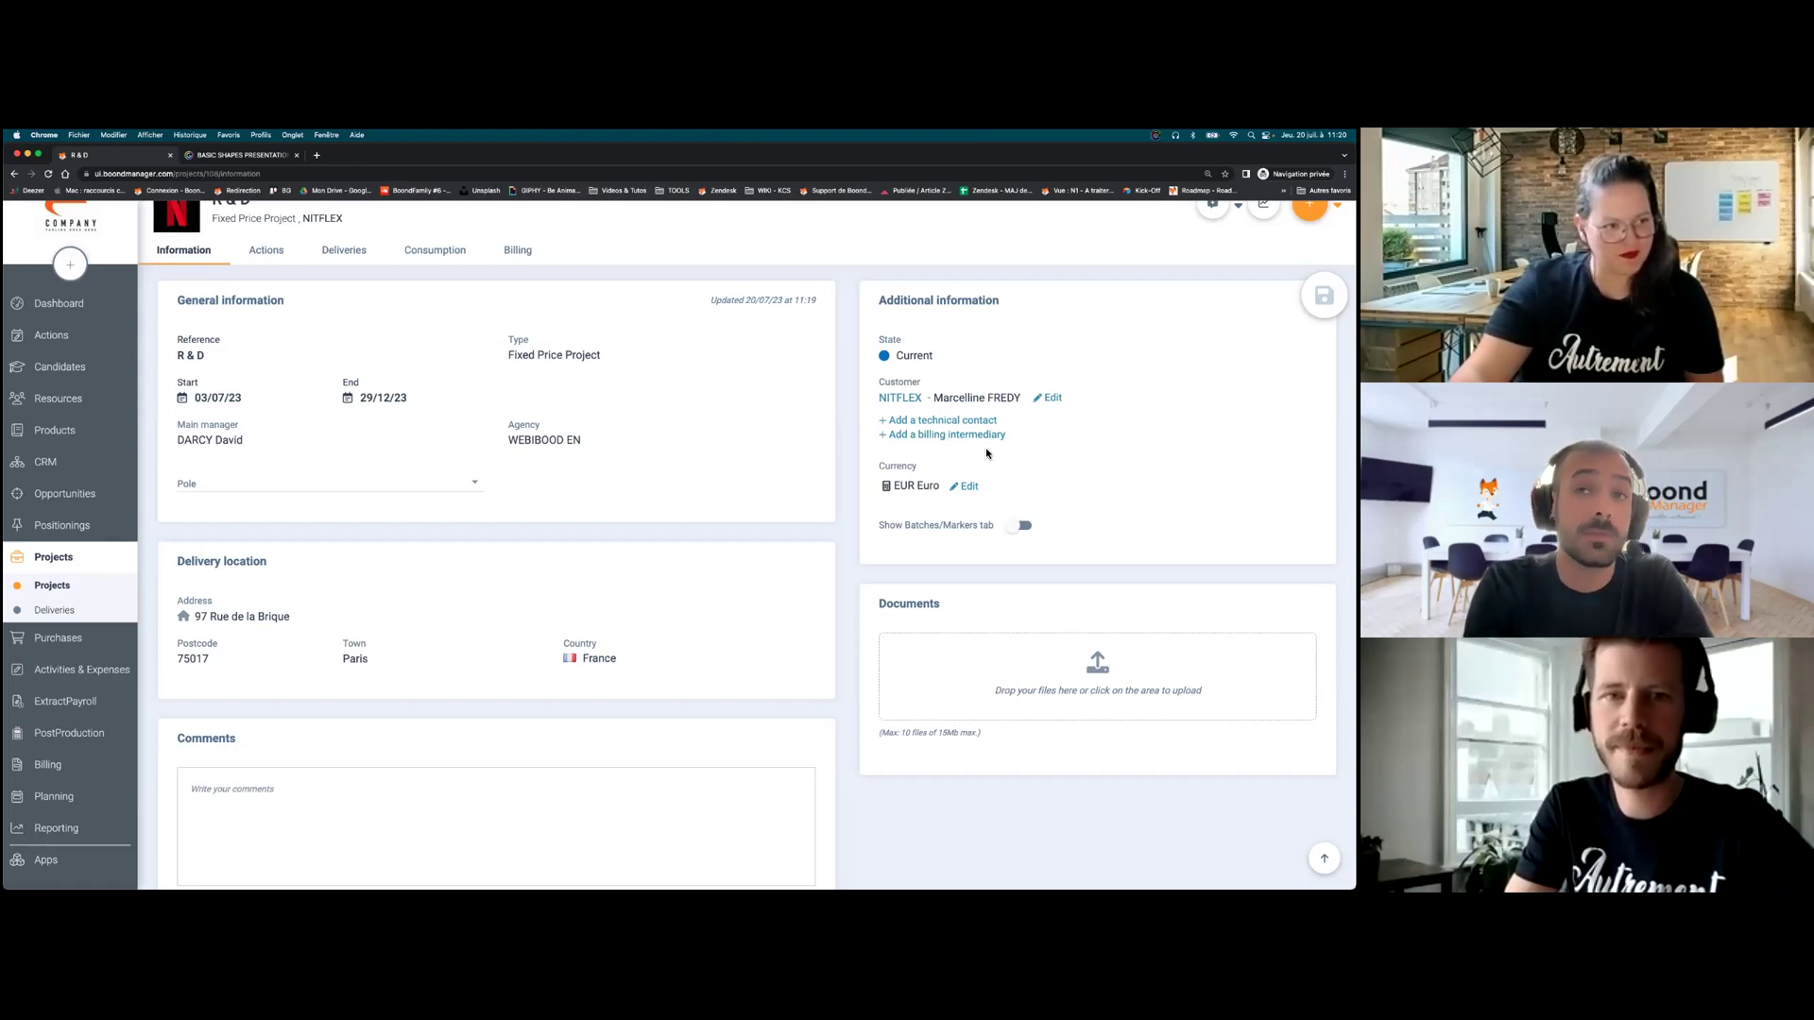
{"action": "scroll", "coordinate": [988, 454], "scroll_direction": "down", "scroll_amount": 1}
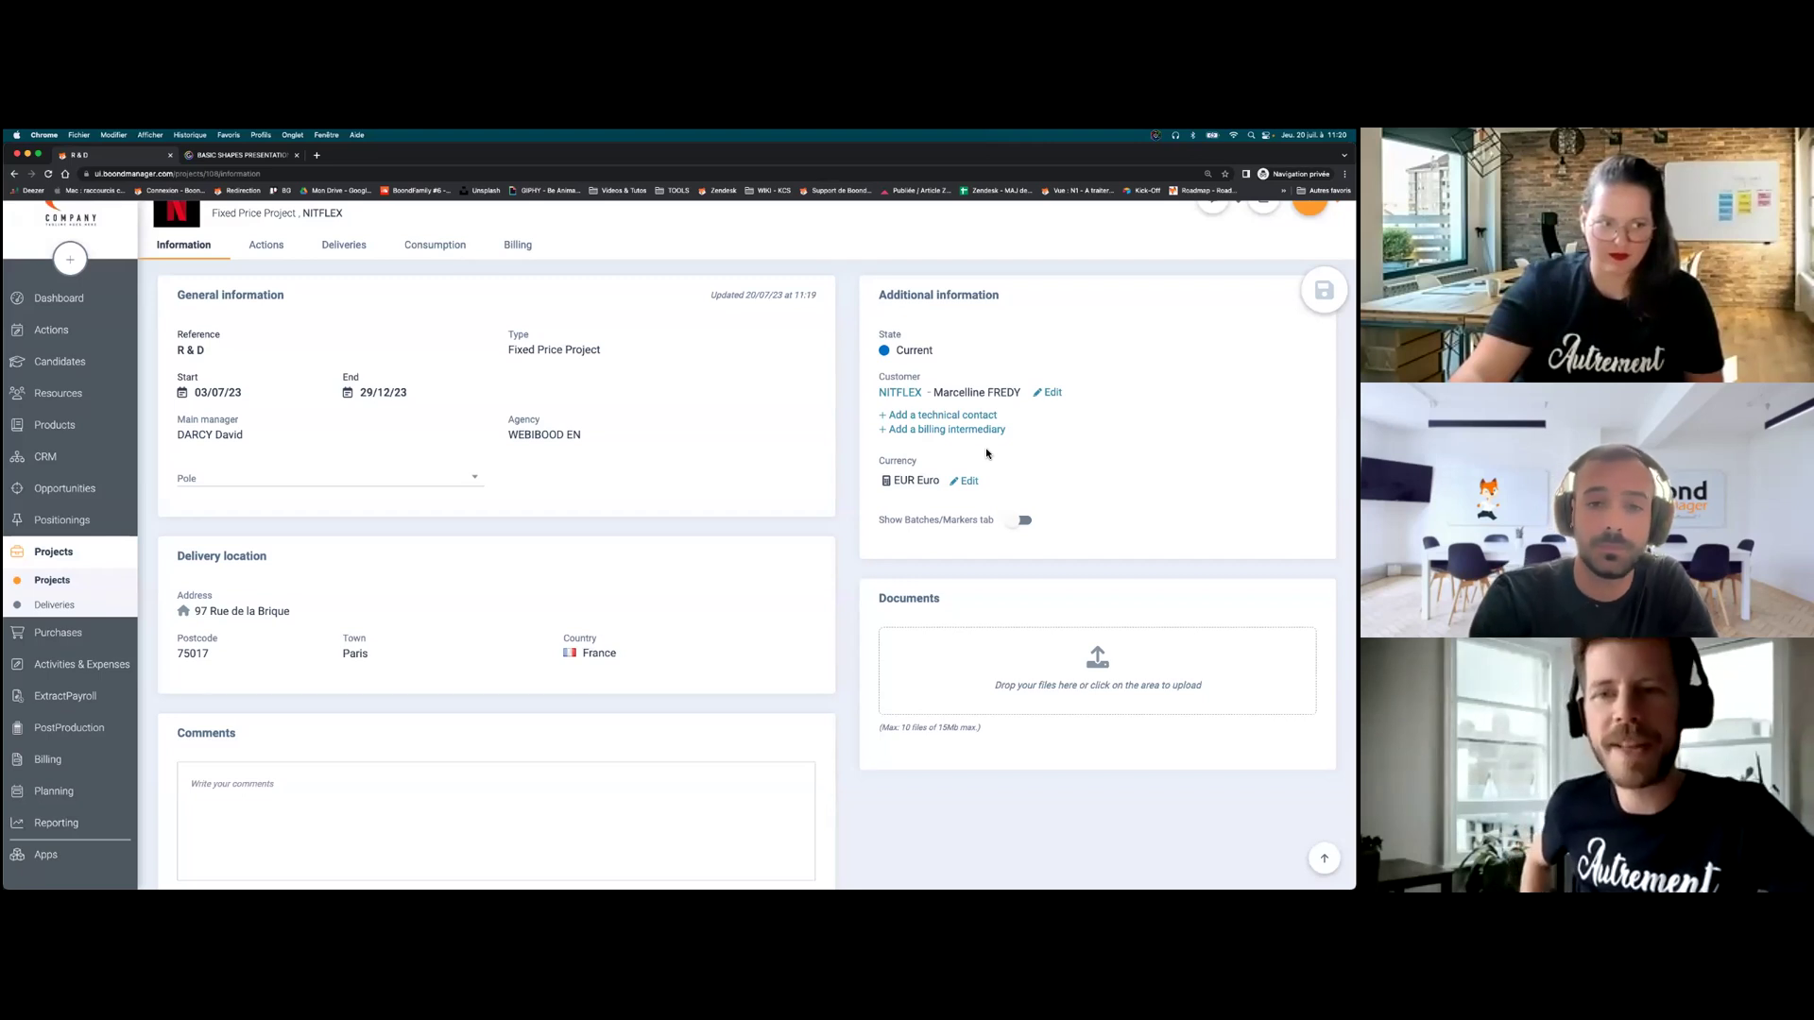
{"action": "left_click", "coordinate": [934, 432]}
{"action": "left_click", "coordinate": [934, 451]}
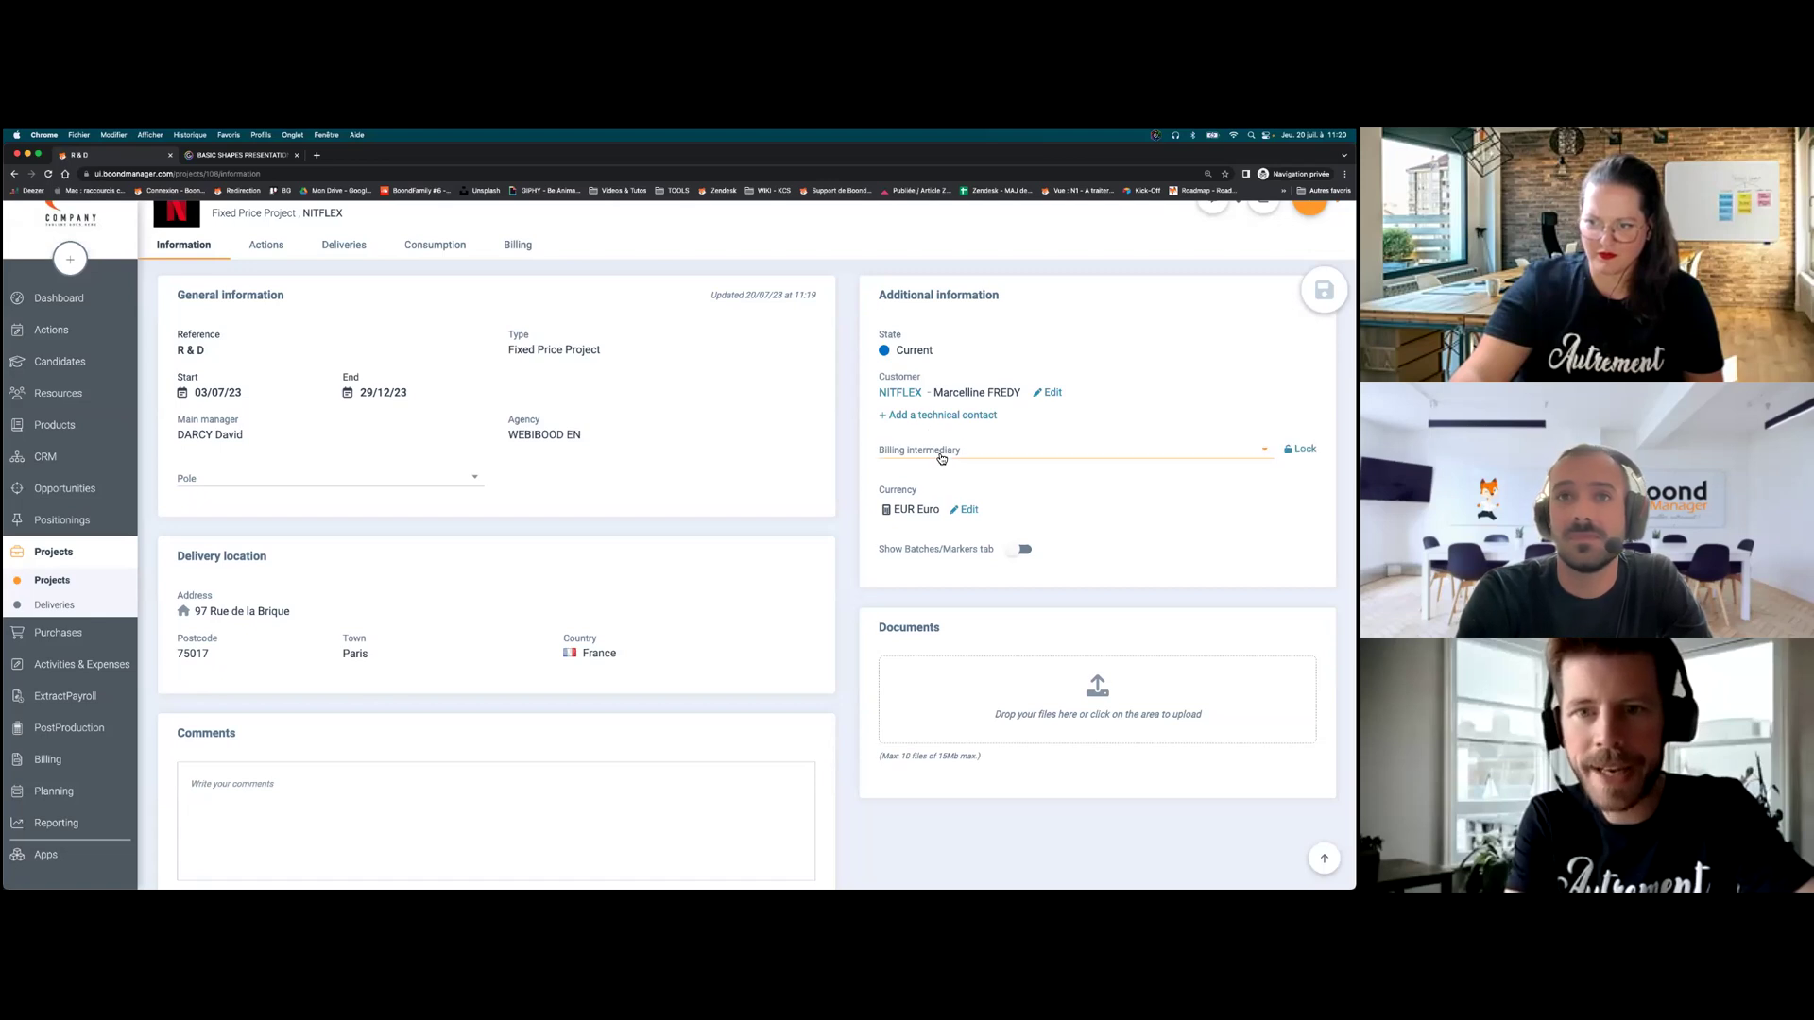
{"action": "left_click", "coordinate": [933, 459]}
{"action": "type", "text": "deran"}
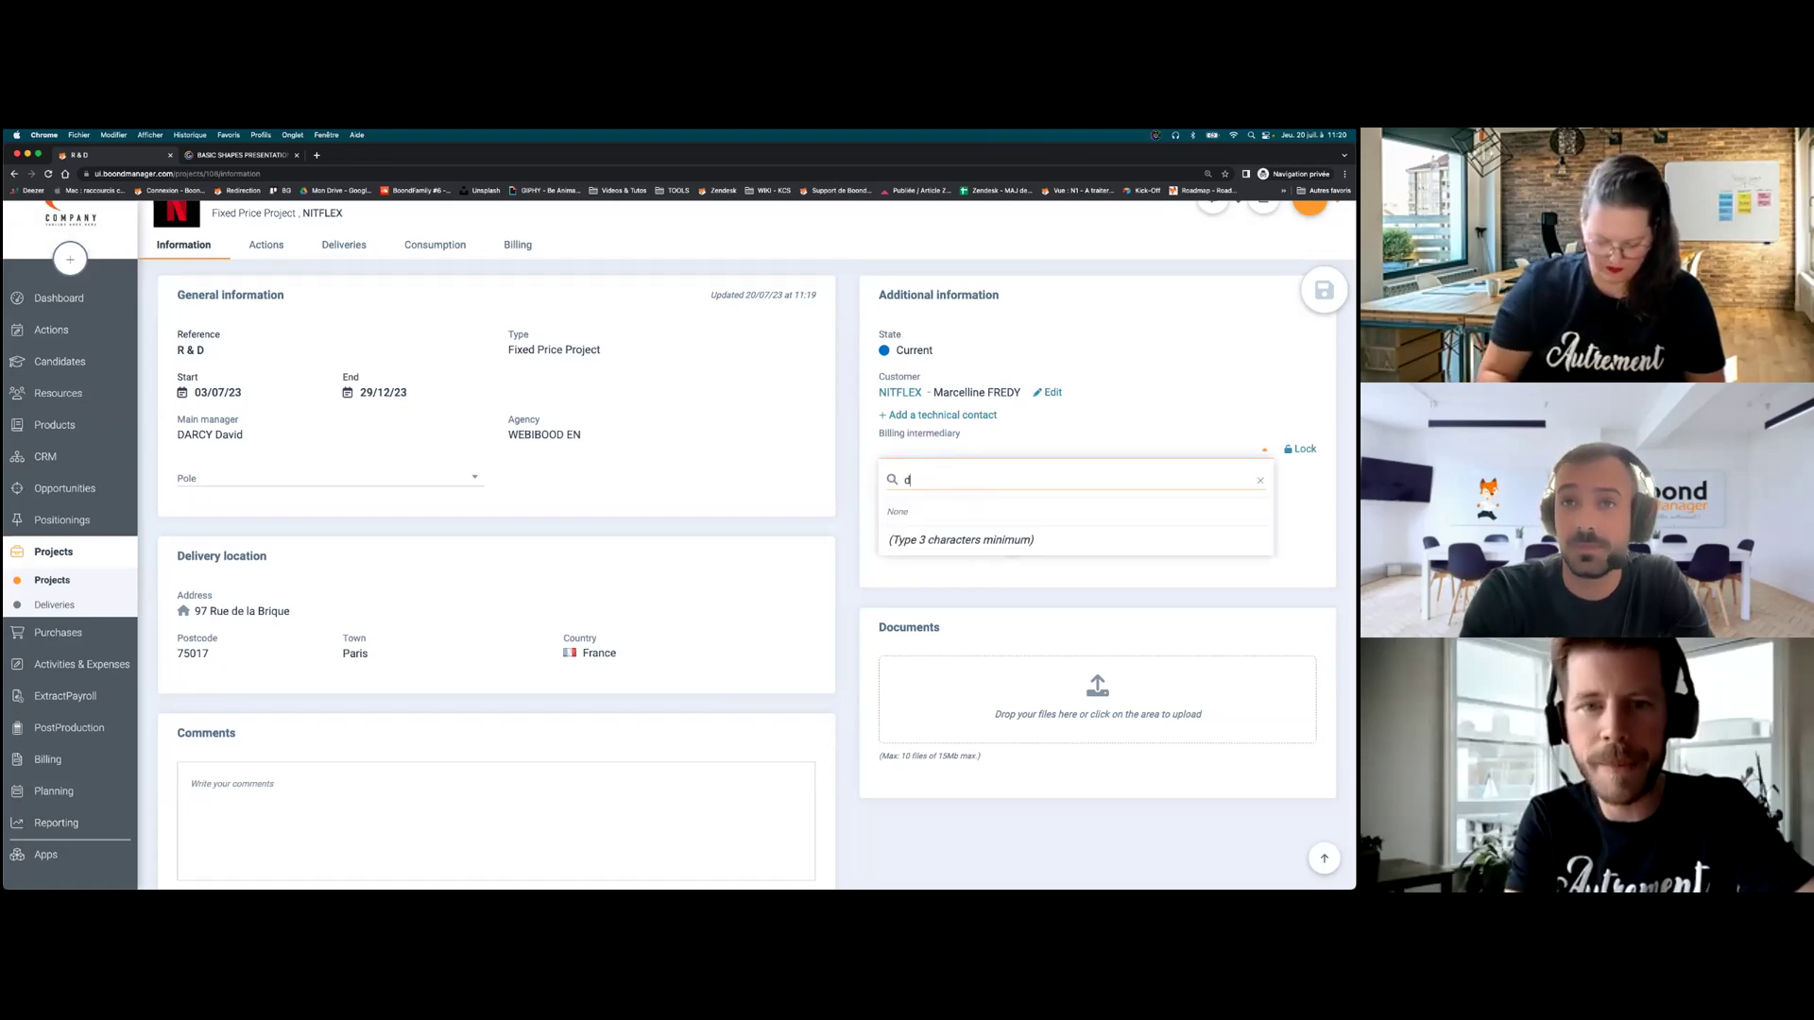
{"action": "key", "text": "Down"}
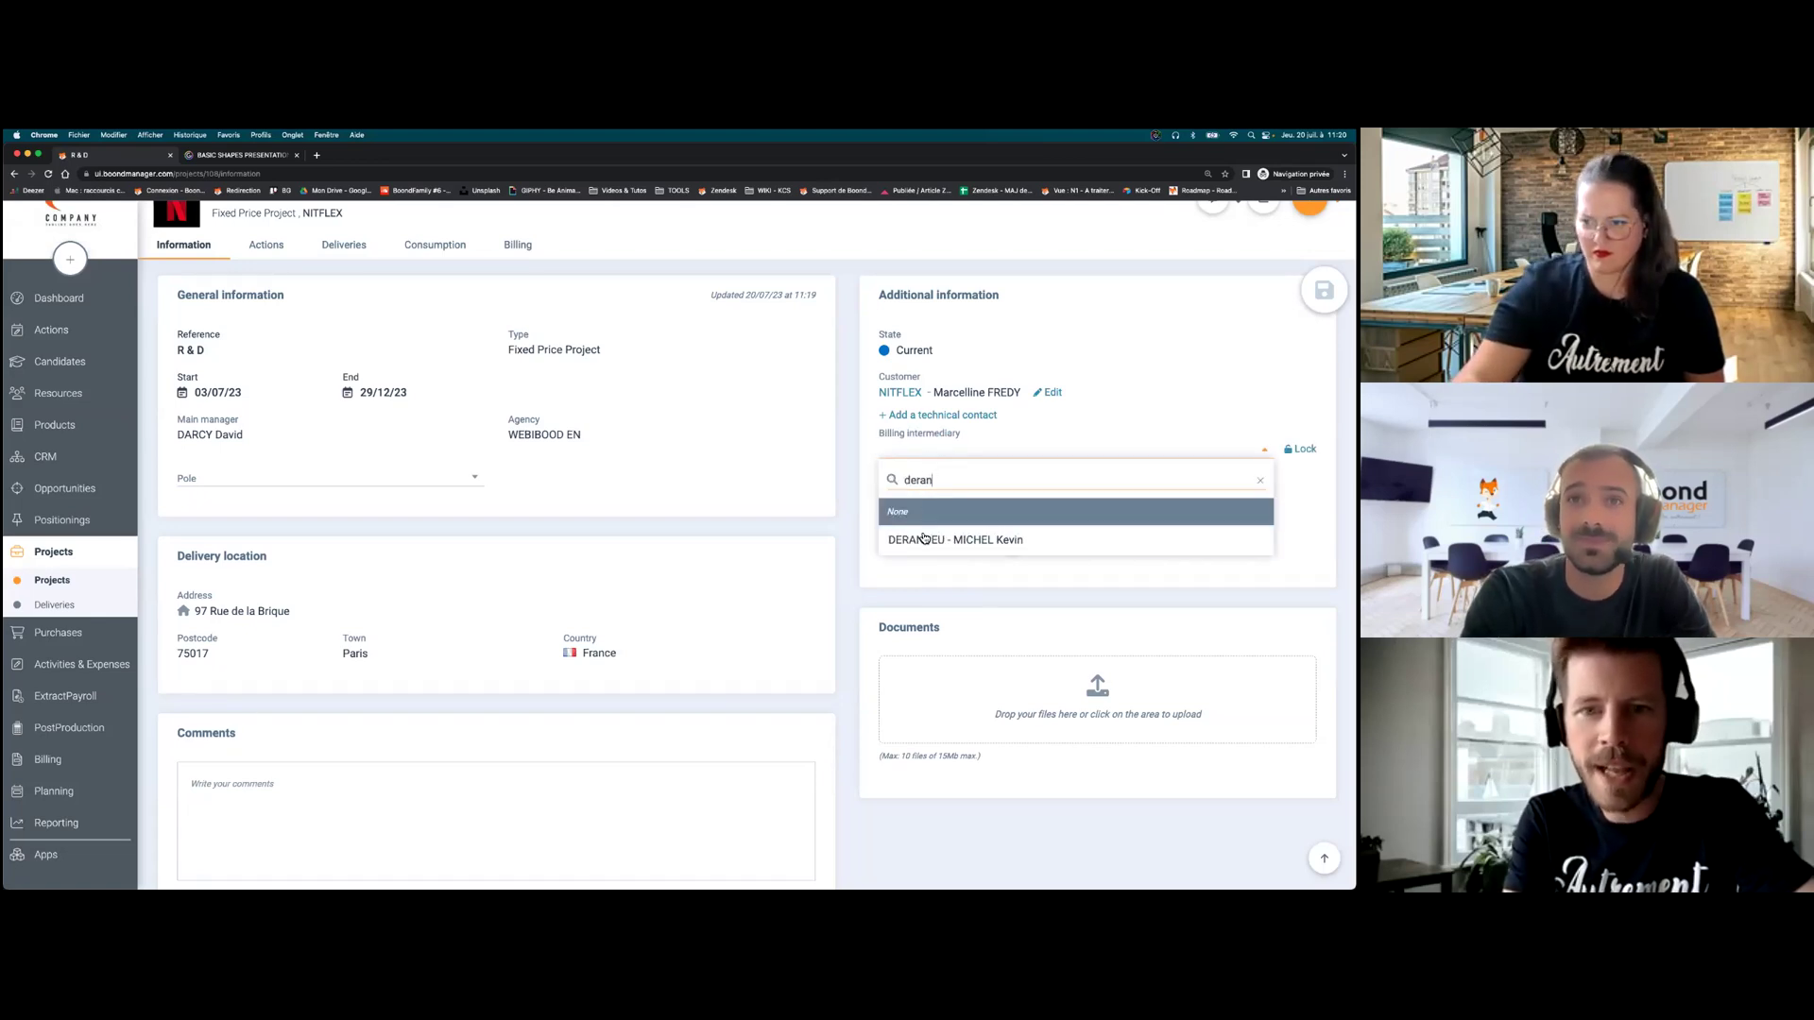
{"action": "key", "text": "Down"}
{"action": "key", "text": "Return"}
{"action": "left_click", "coordinate": [1323, 290]}
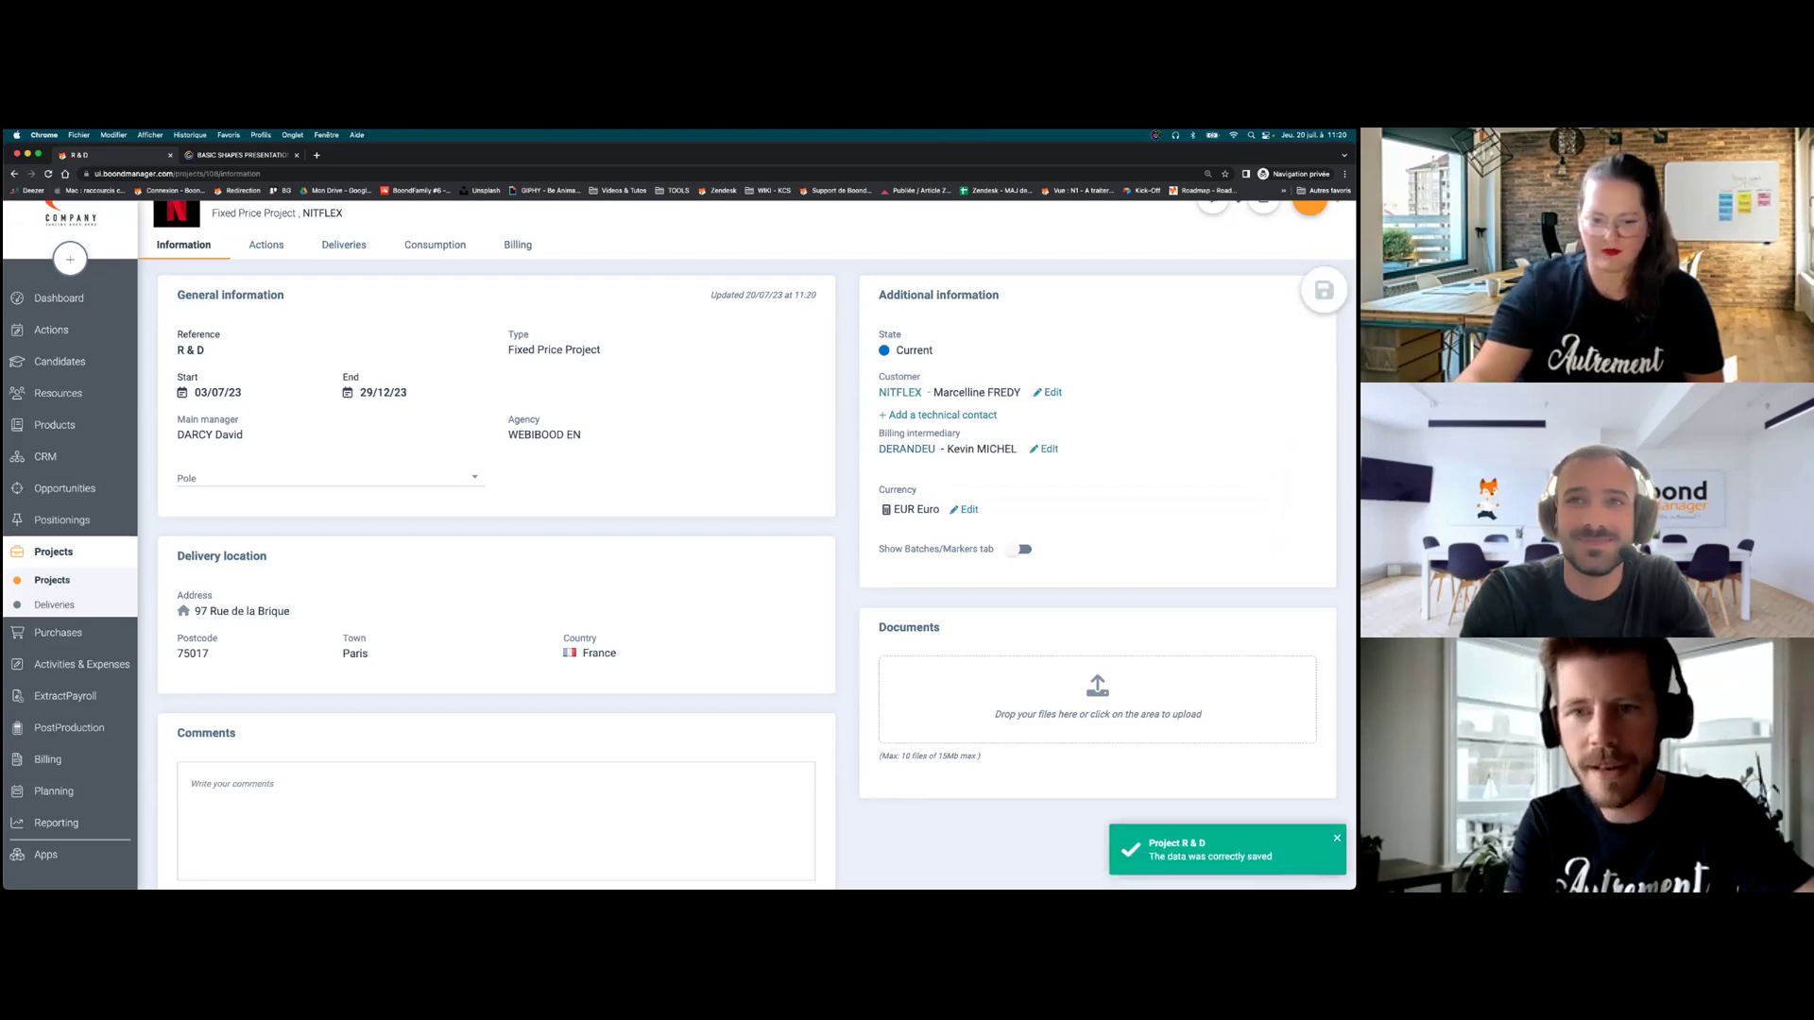
- Start a new groupment in the R & D project's deliveries
{"action": "left_click", "coordinate": [351, 246]}
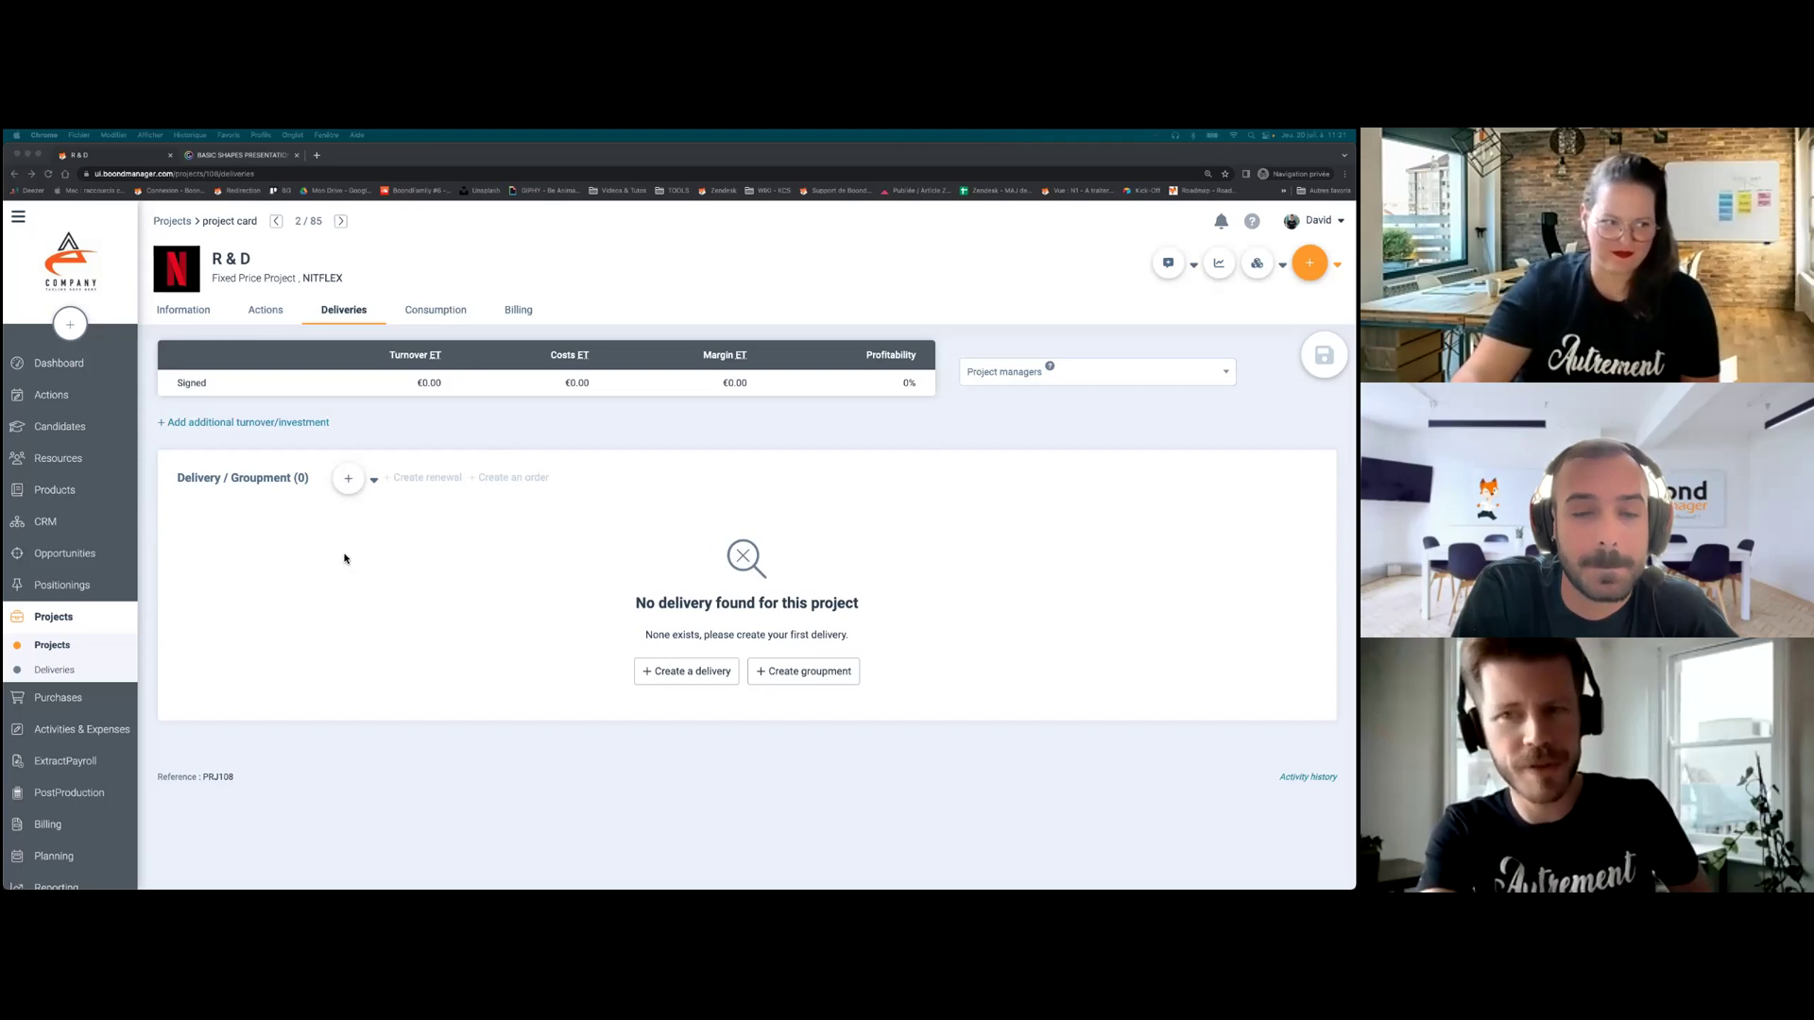
{"action": "left_click", "coordinate": [349, 484]}
{"action": "left_click", "coordinate": [349, 482]}
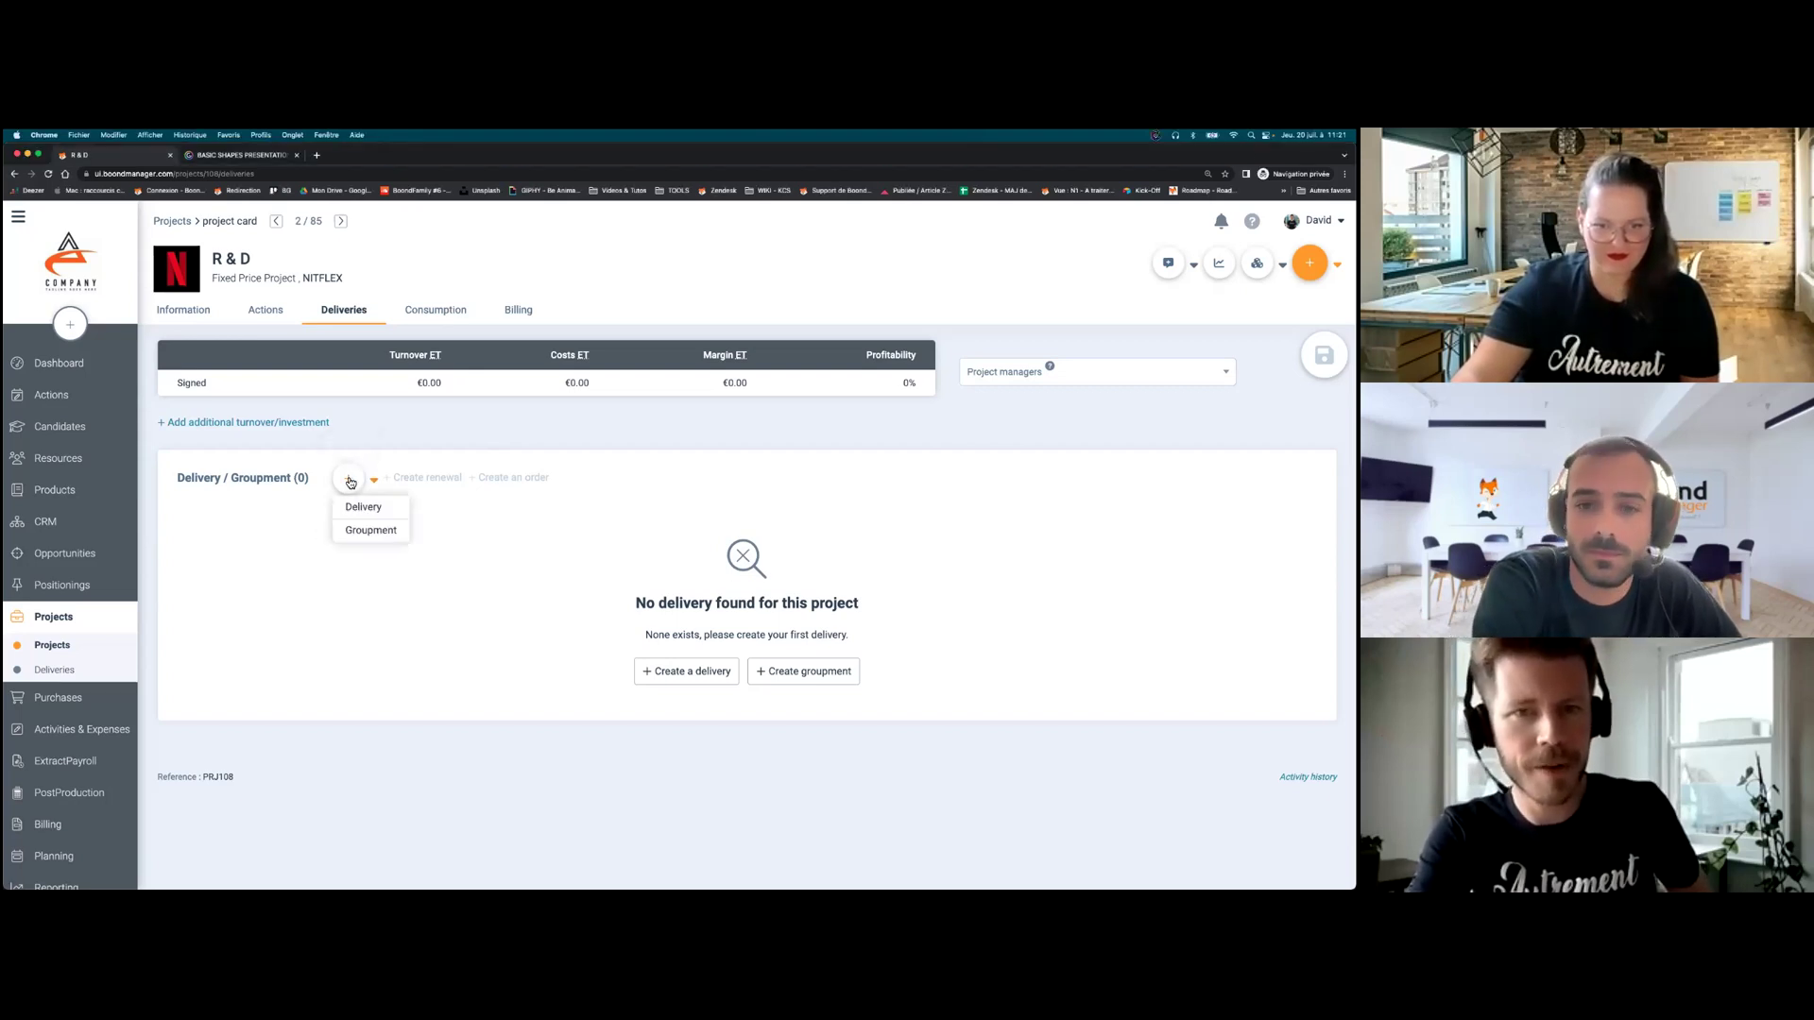
{"action": "left_click", "coordinate": [368, 532]}
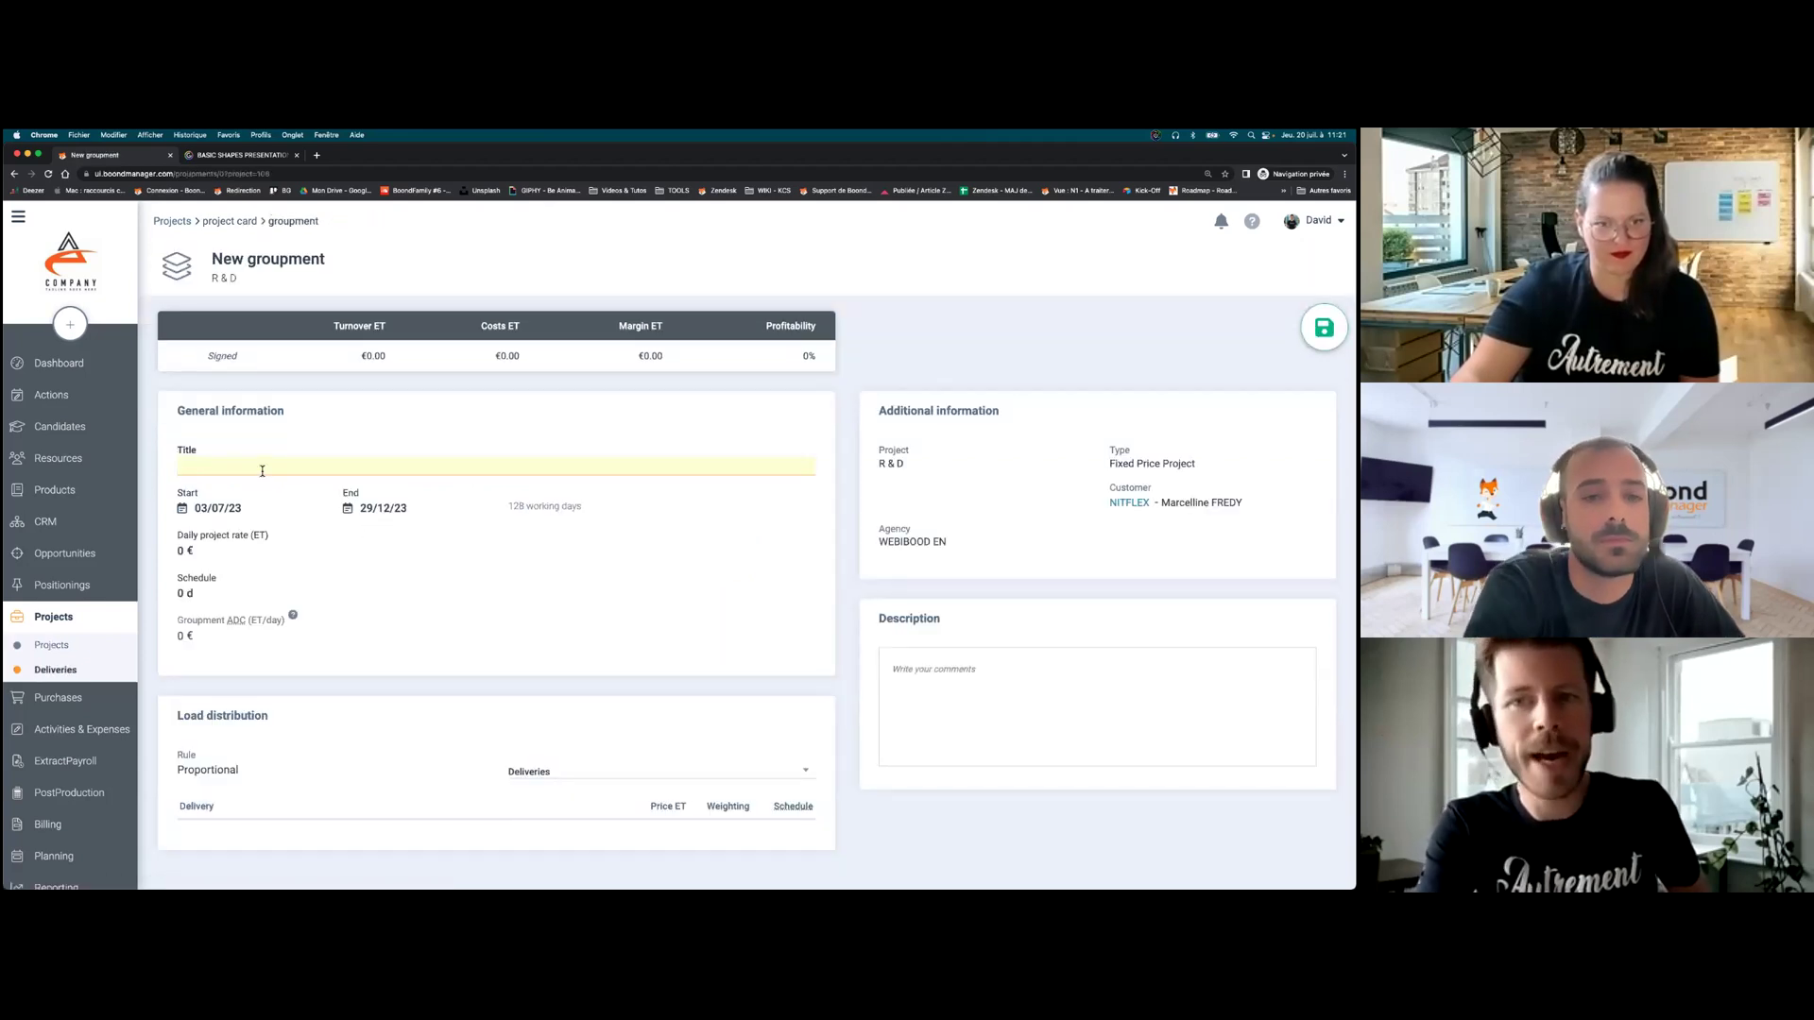
- Title the new groupment "Research"
{"action": "left_click", "coordinate": [262, 470]}
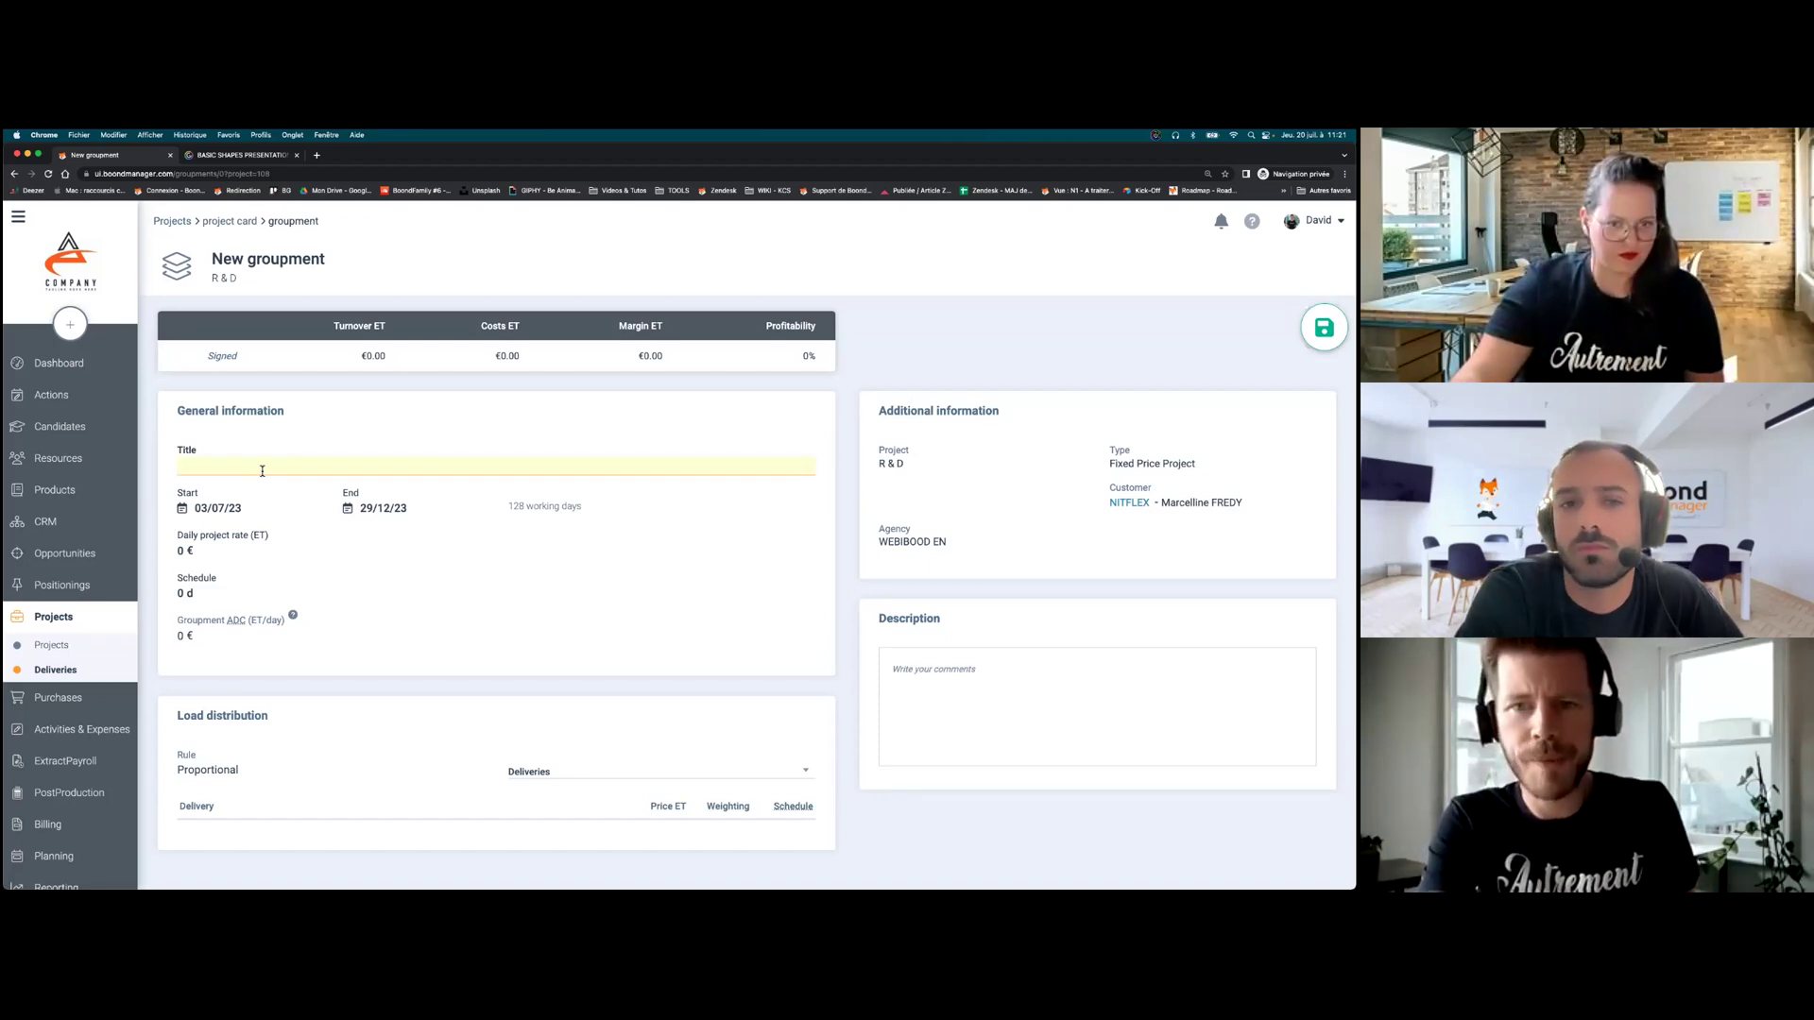
{"action": "scroll", "coordinate": [263, 472], "scroll_direction": "down", "scroll_amount": 2}
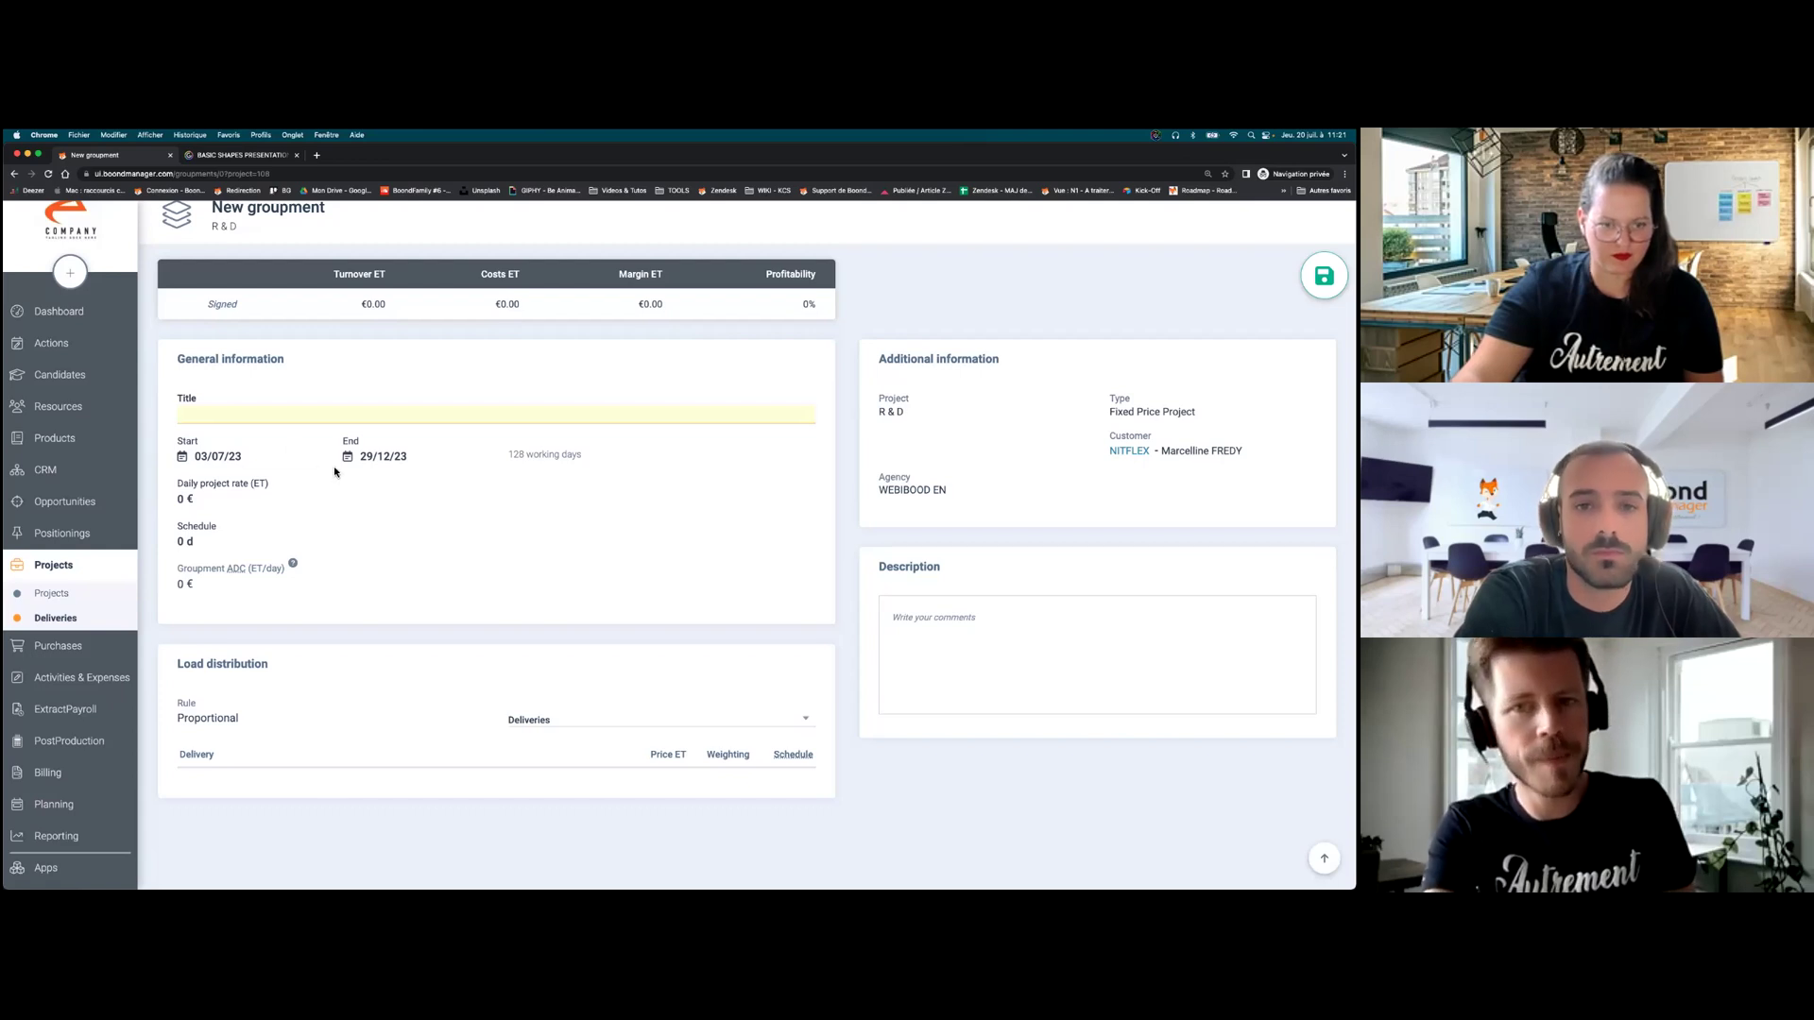
{"action": "left_click", "coordinate": [207, 540]}
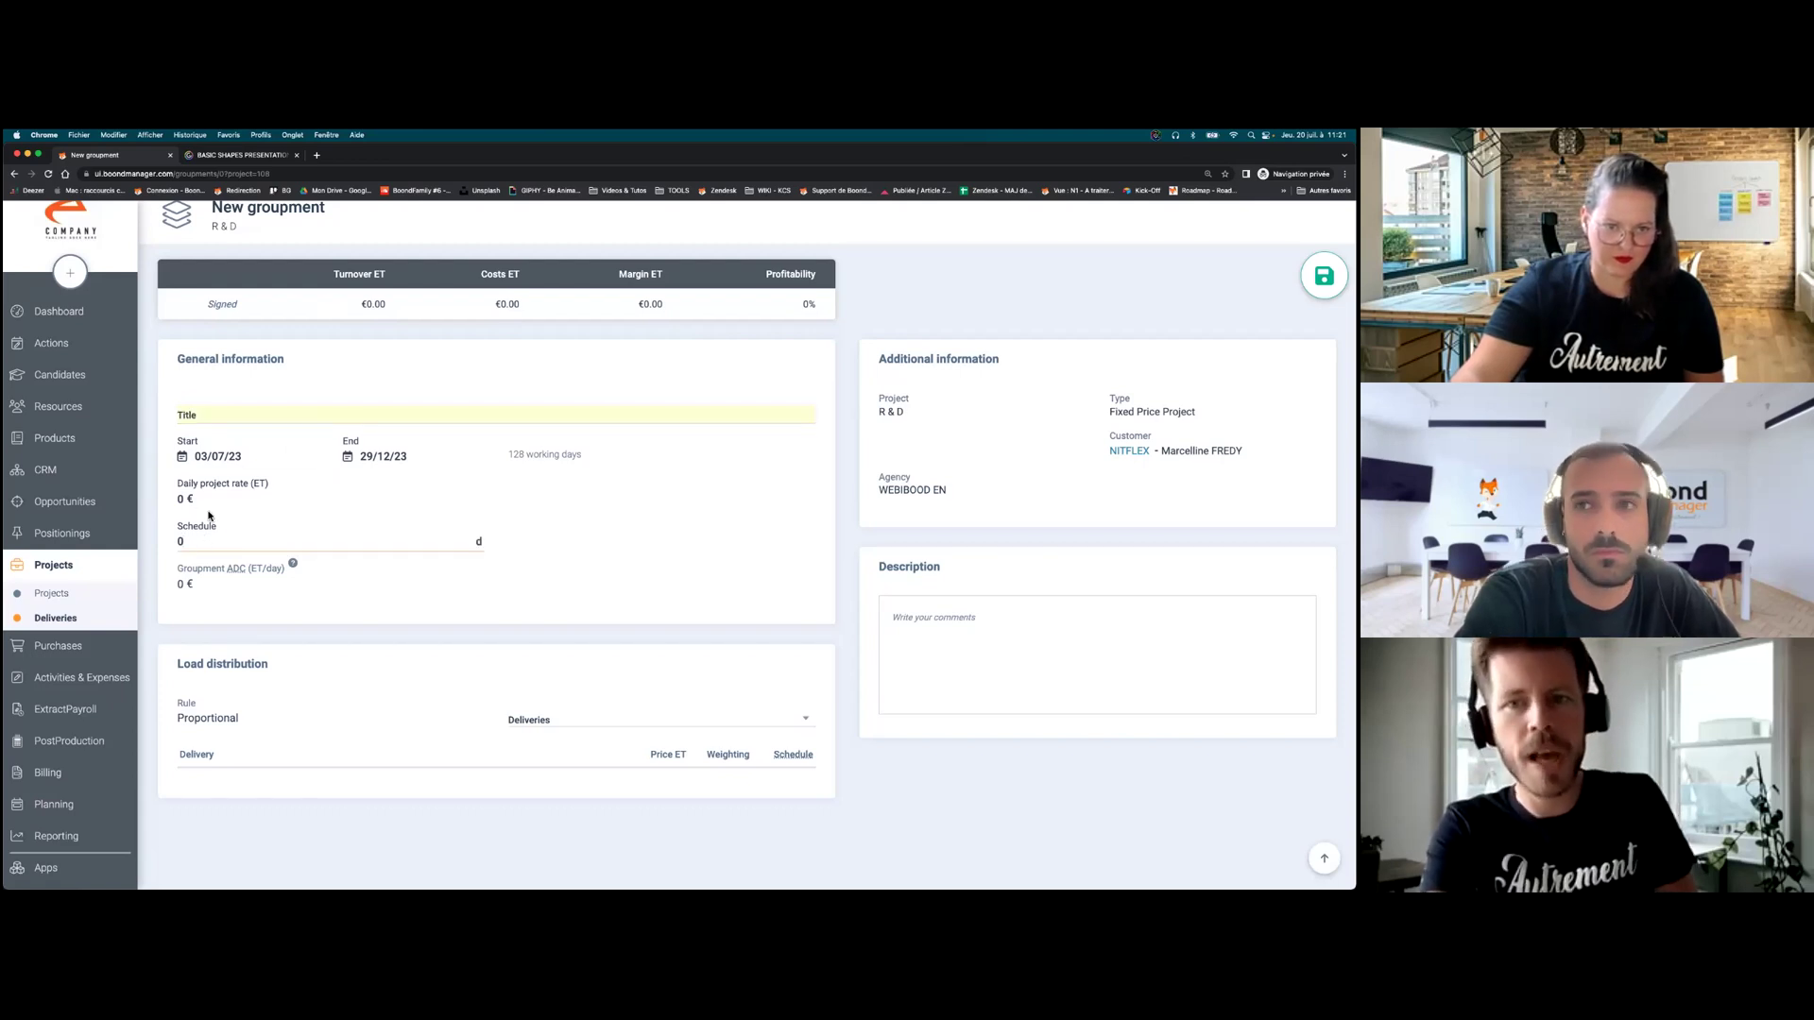
{"action": "left_click", "coordinate": [210, 507]}
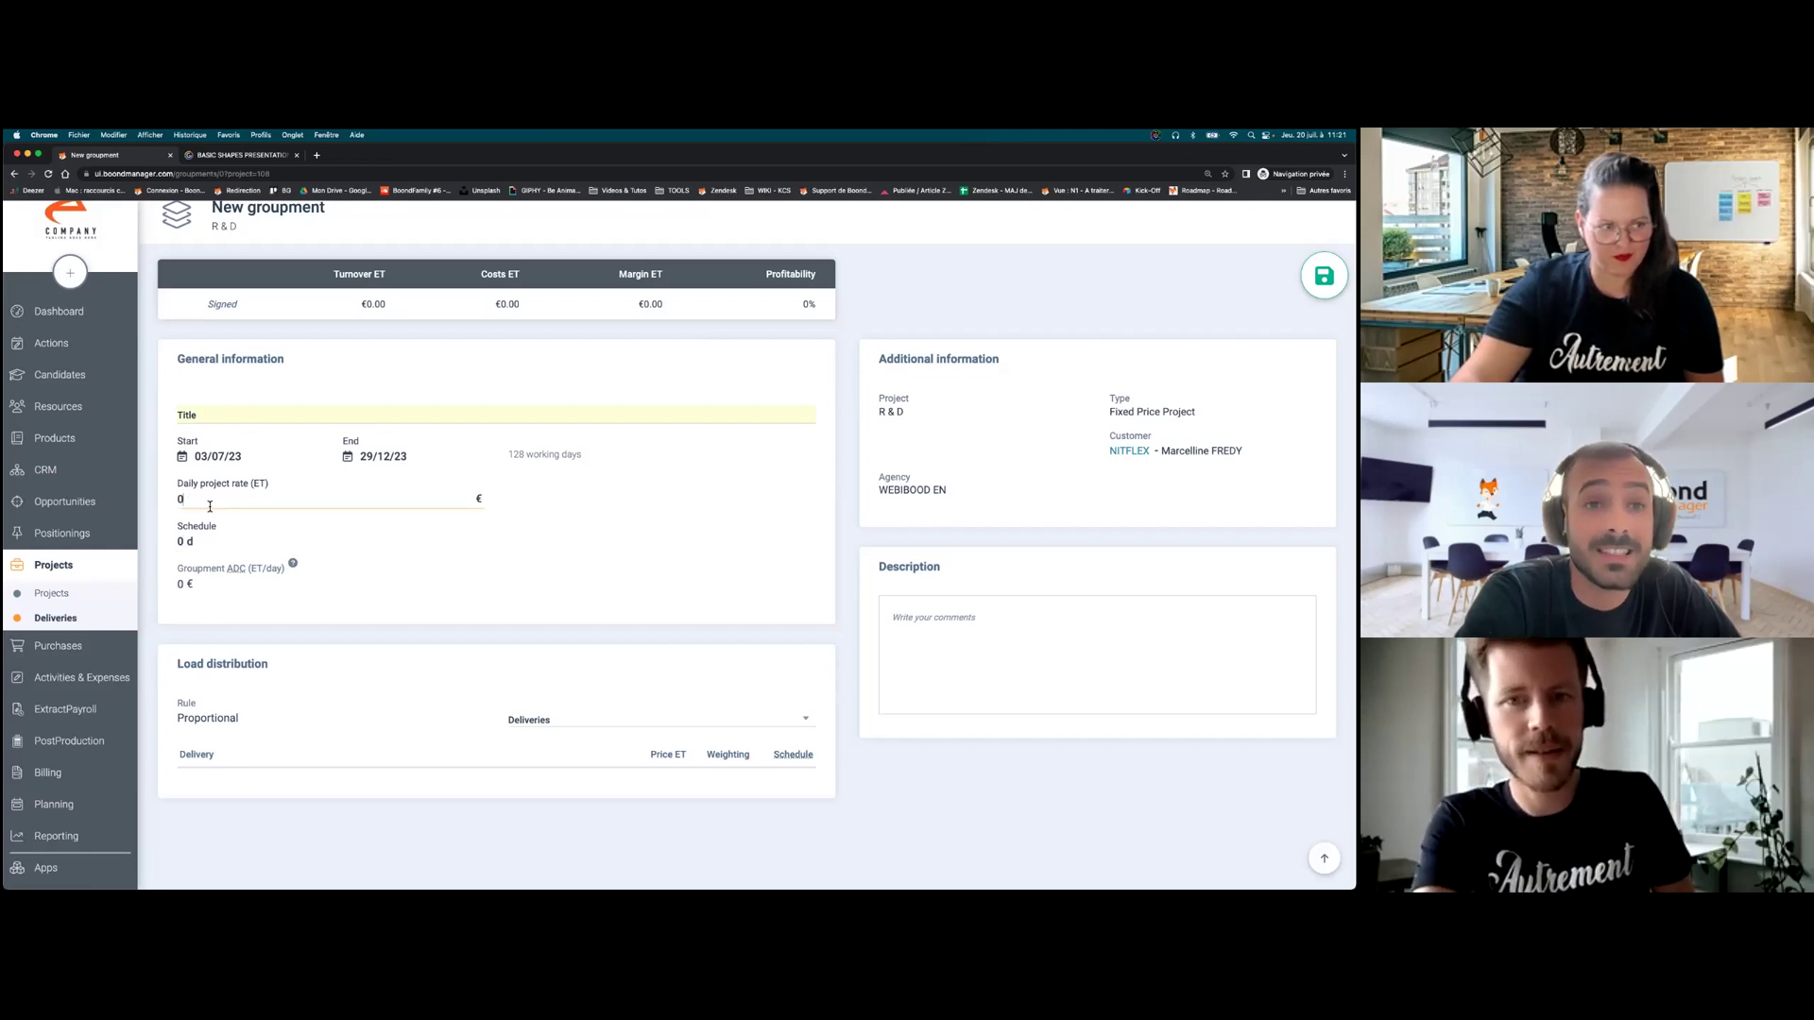
{"action": "left_click", "coordinate": [243, 413]}
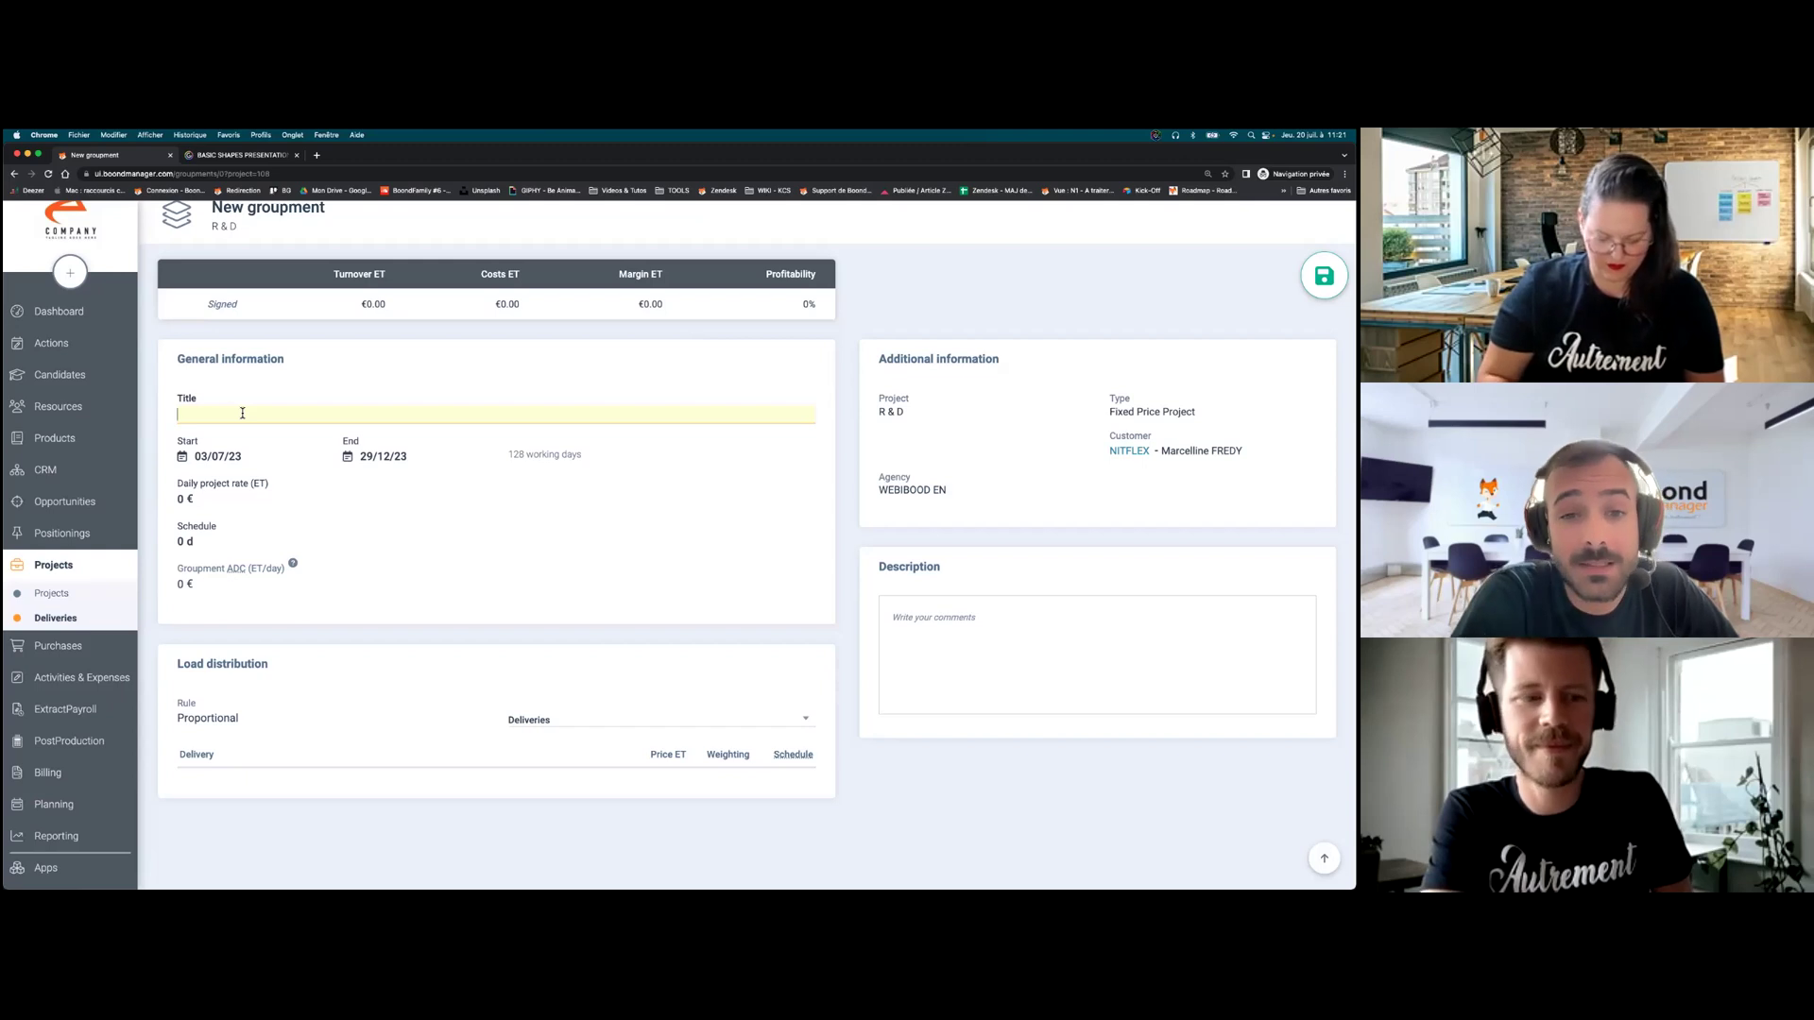
{"action": "type", "text": "es"}
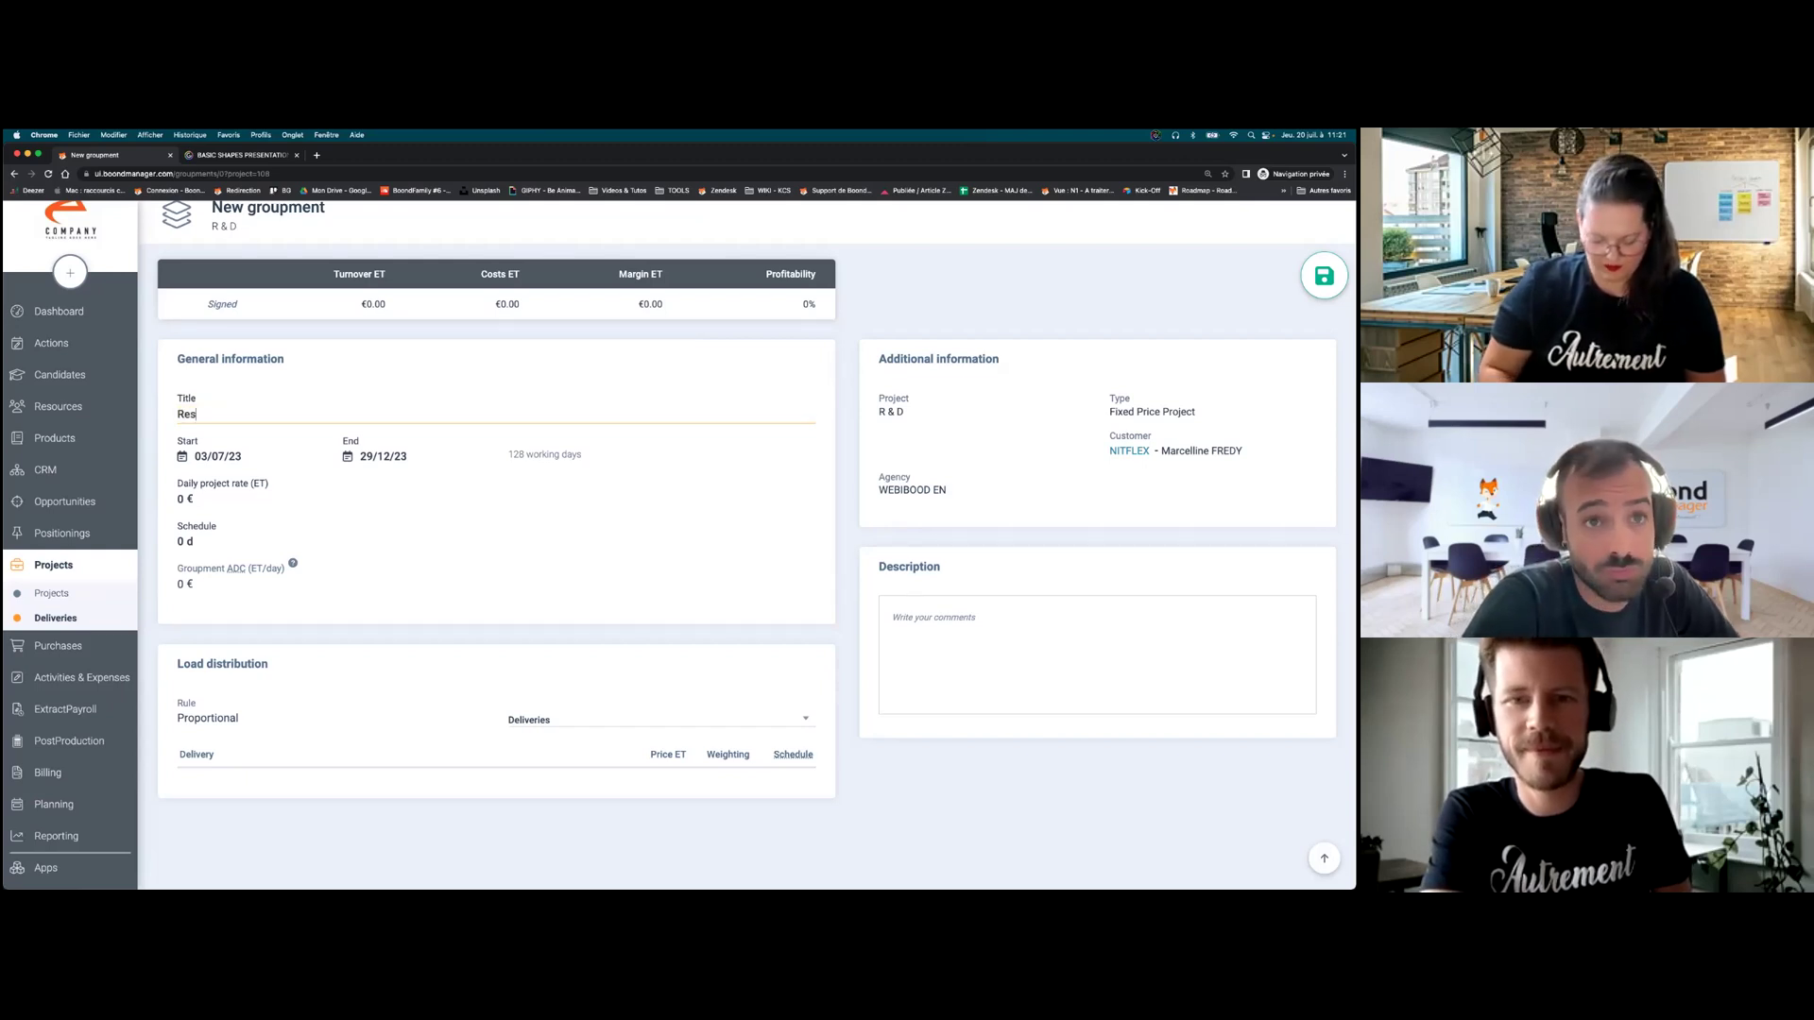
{"action": "type", "text": "arch"}
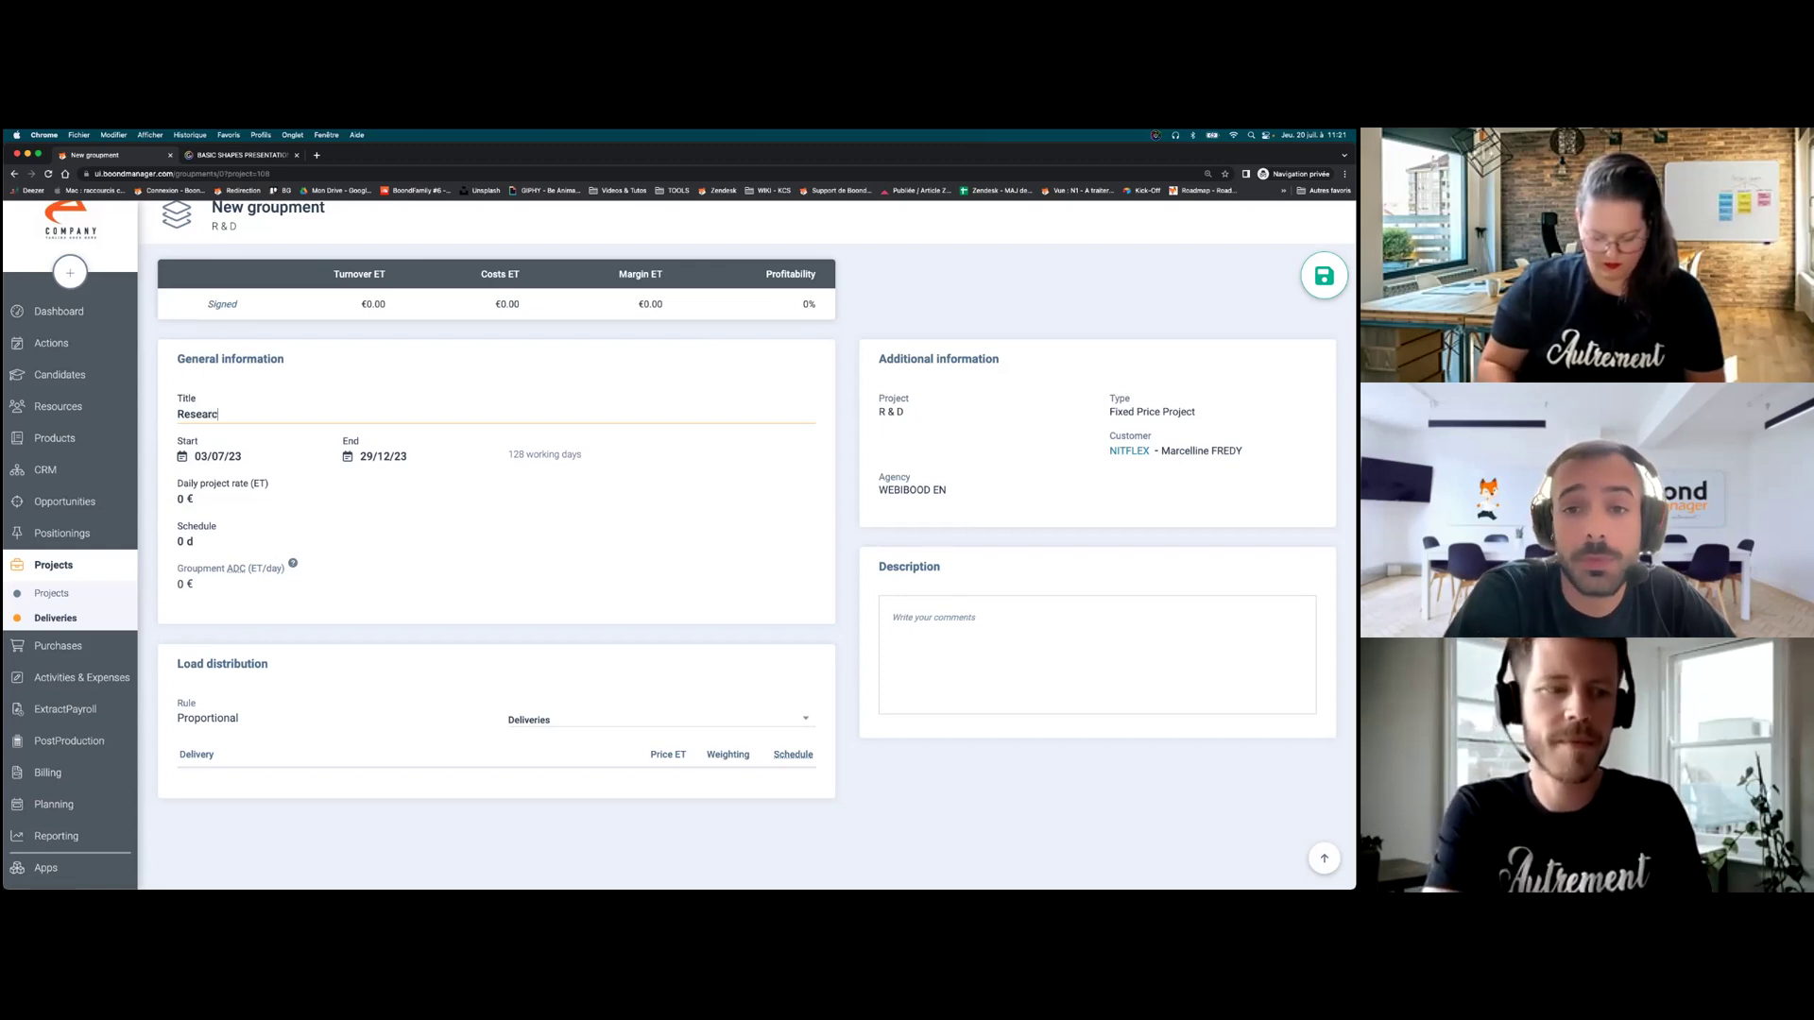
- Set the Research groupment's period from 03/07/23 to 29/09/23
{"action": "left_click", "coordinate": [217, 456]}
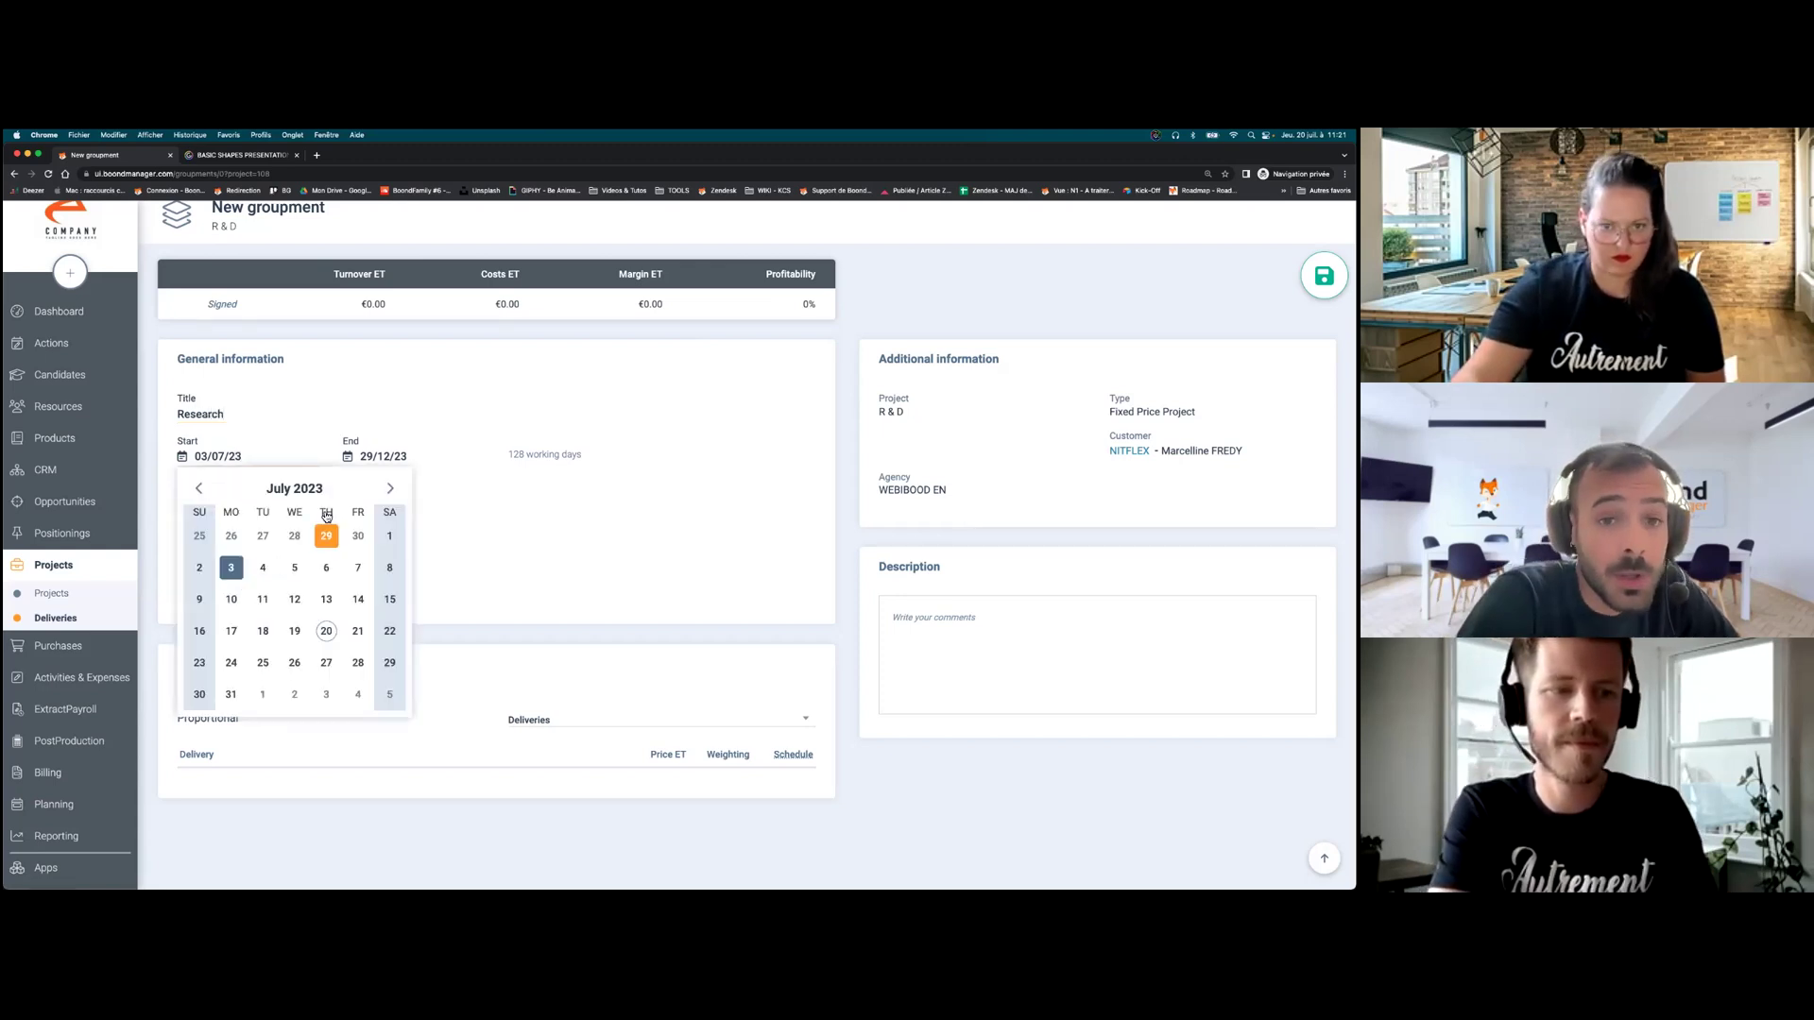
{"action": "left_click", "coordinate": [236, 565]}
{"action": "left_click", "coordinate": [395, 456]}
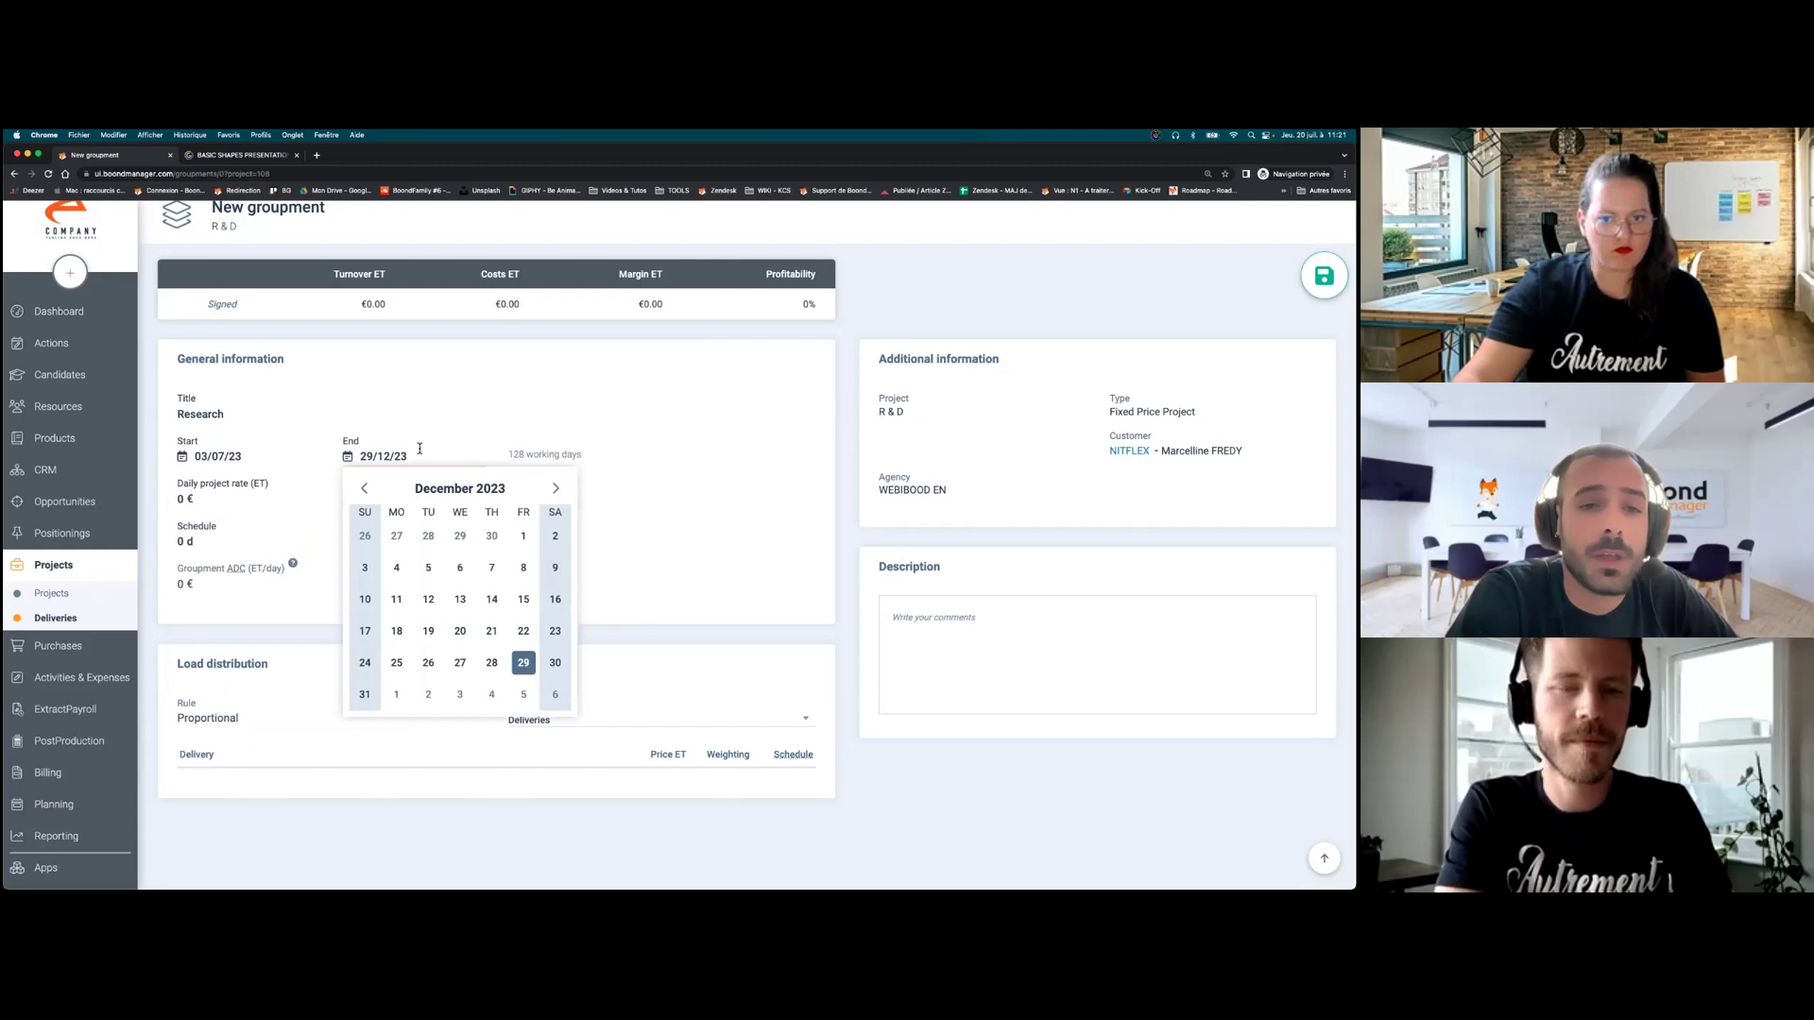
{"action": "left_click", "coordinate": [460, 489]}
{"action": "left_click", "coordinate": [397, 615]}
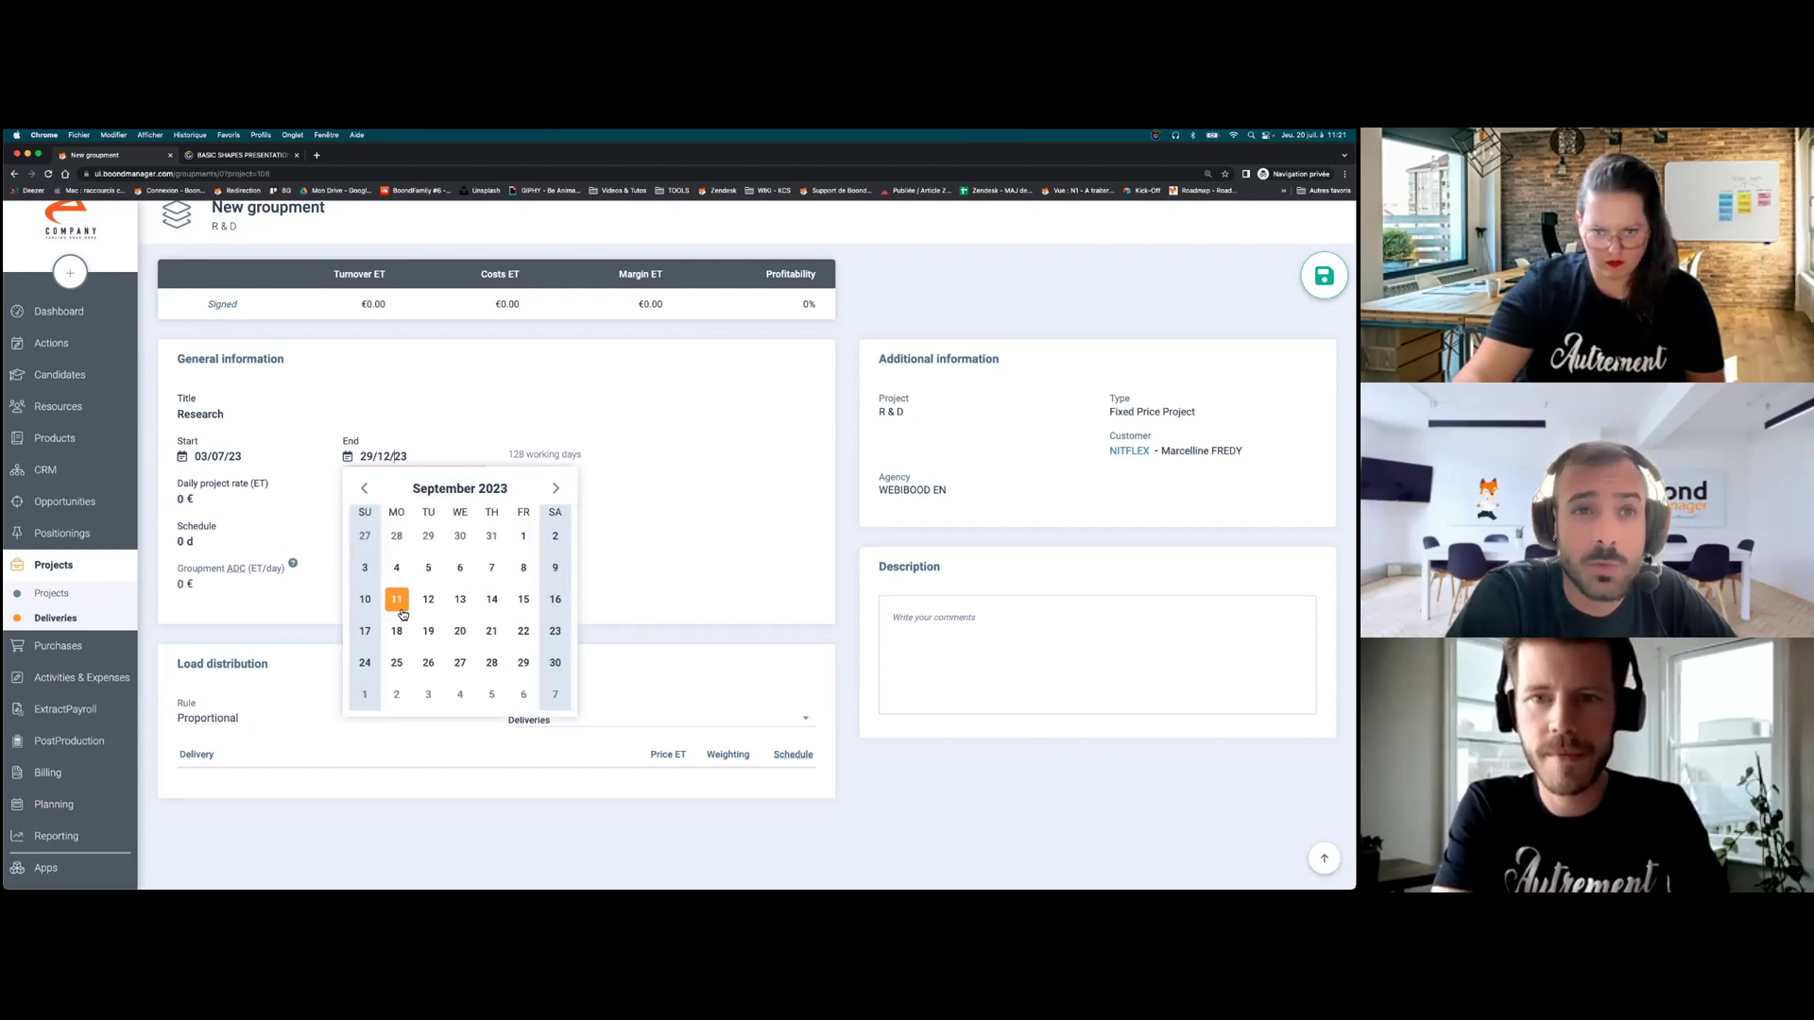
{"action": "left_click", "coordinate": [527, 665]}
- Set the Research groupment's schedule to 15 days and its daily project rate to 800 €
{"action": "left_click", "coordinate": [192, 544]}
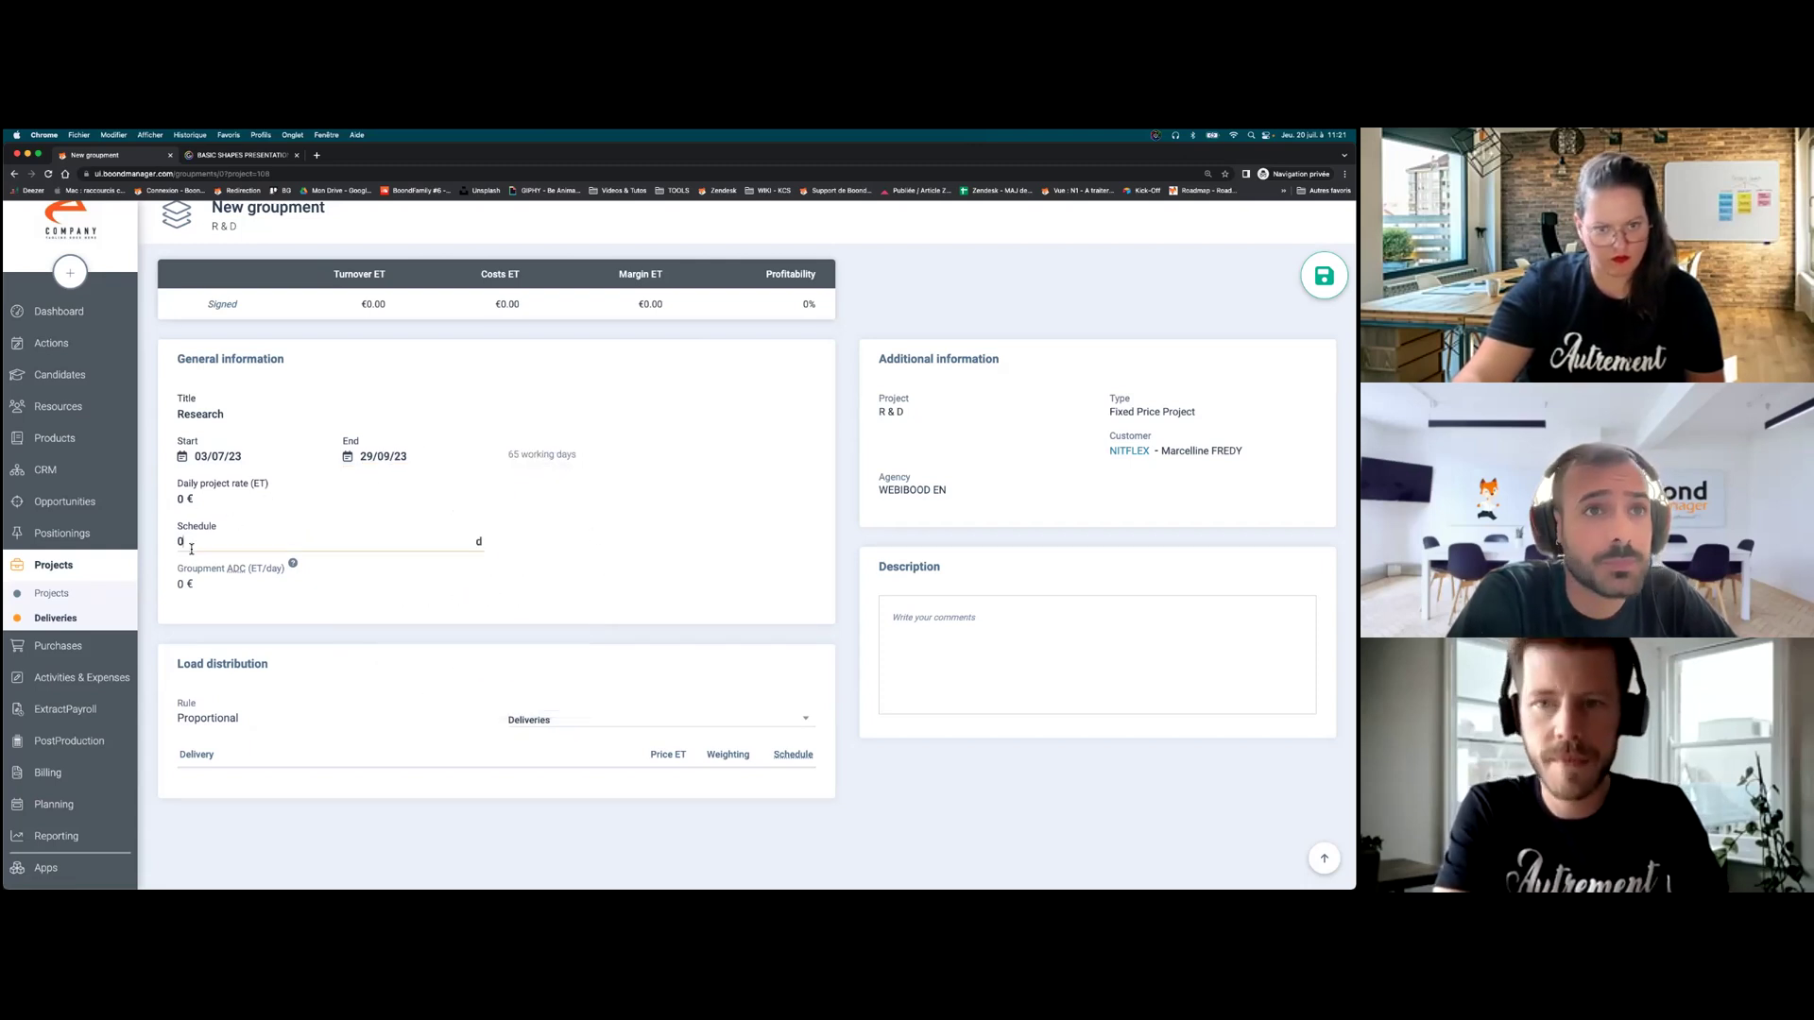
{"action": "double_click", "coordinate": [190, 546]}
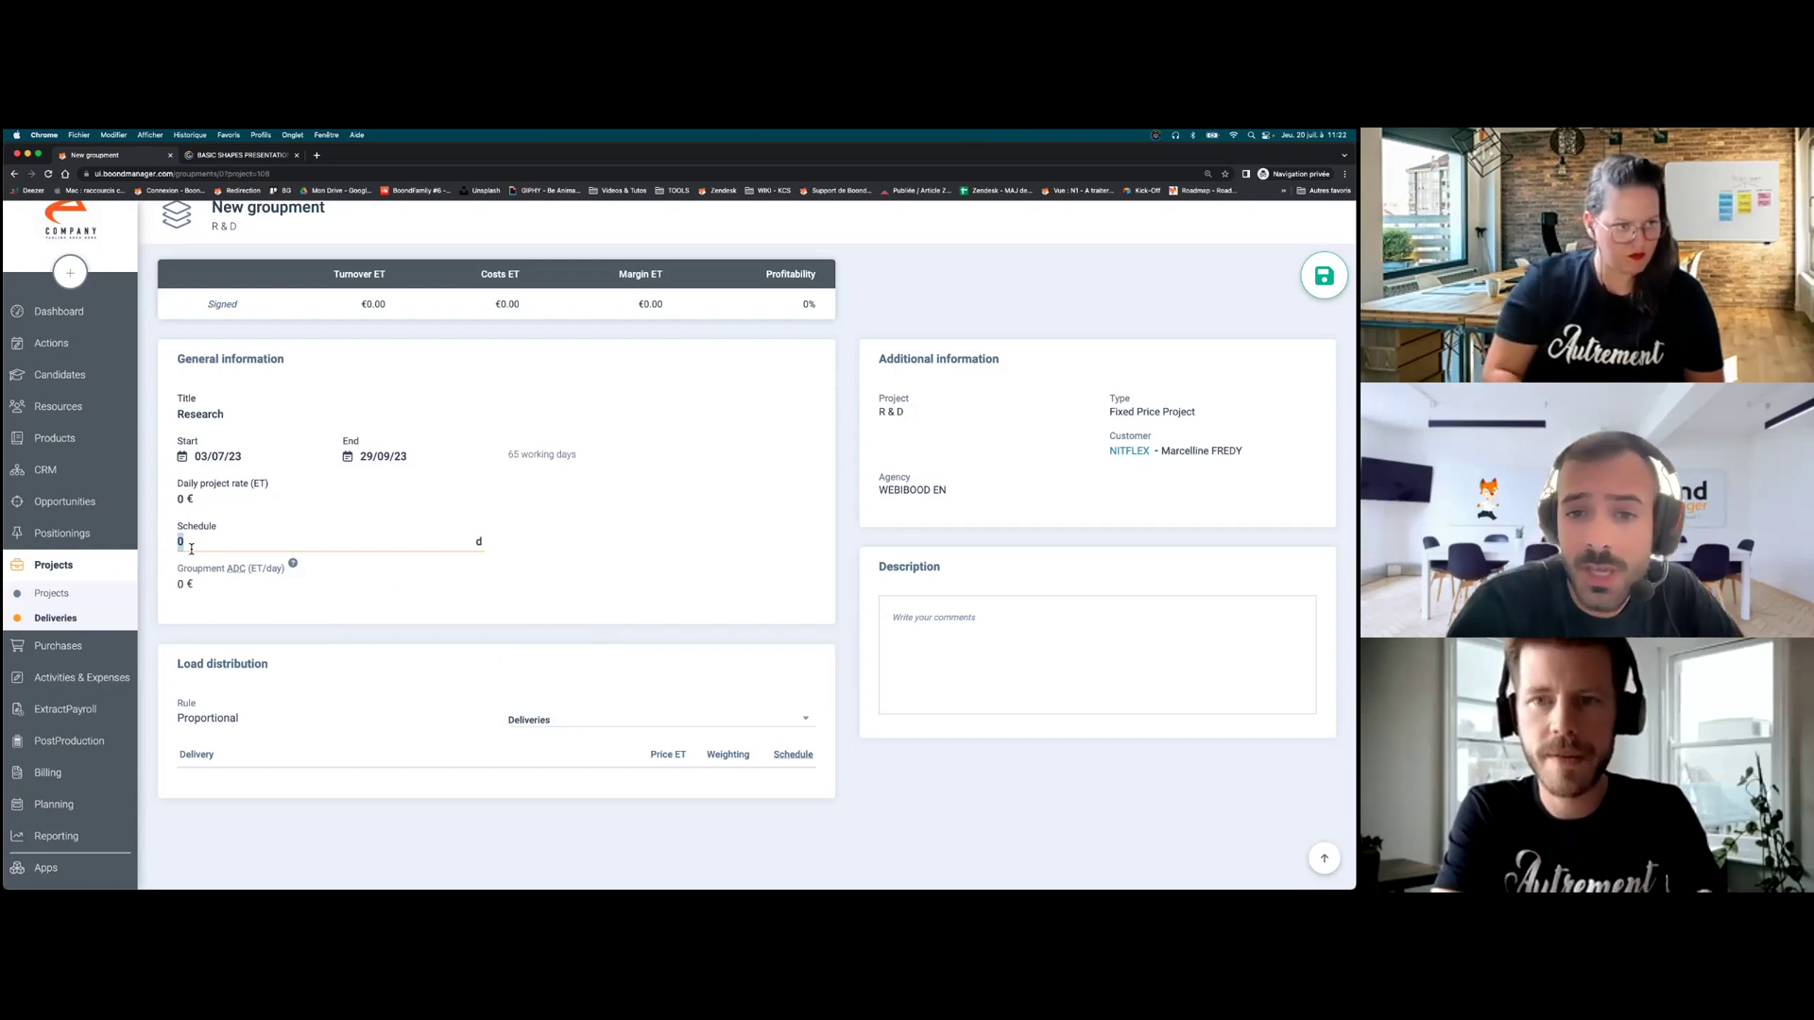
{"action": "type", "text": "15"}
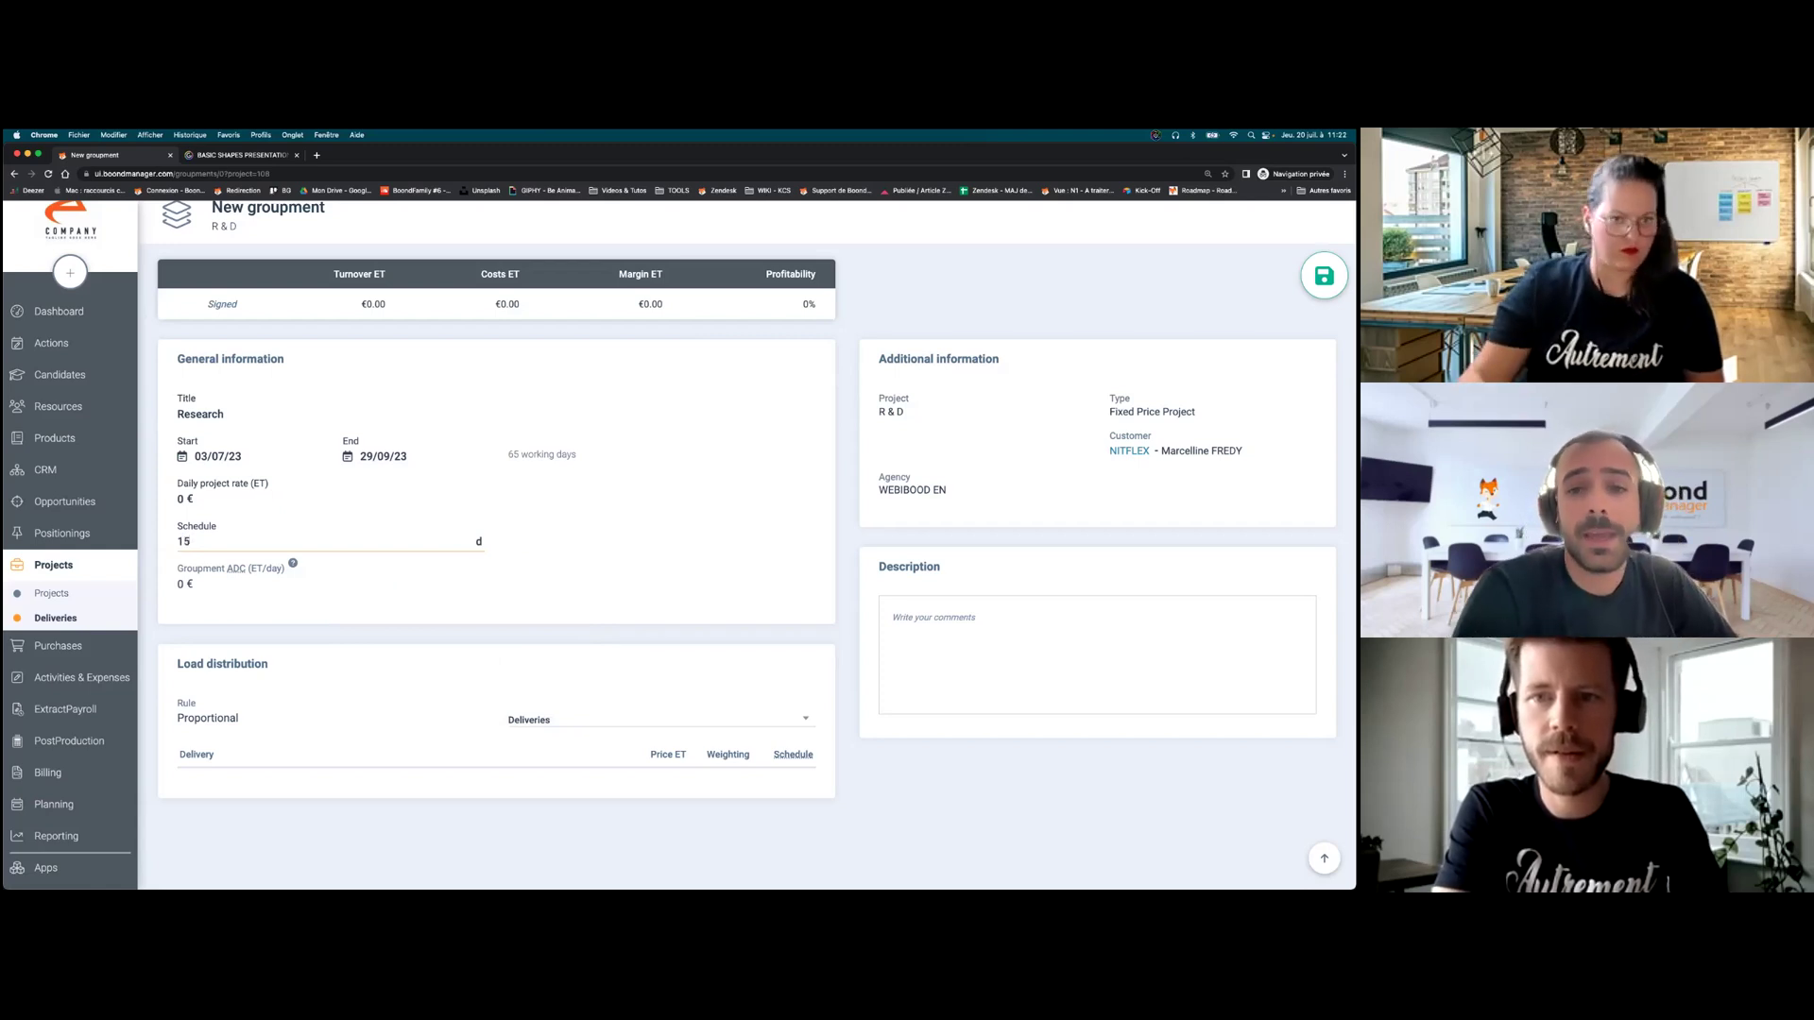
{"action": "double_click", "coordinate": [221, 498]}
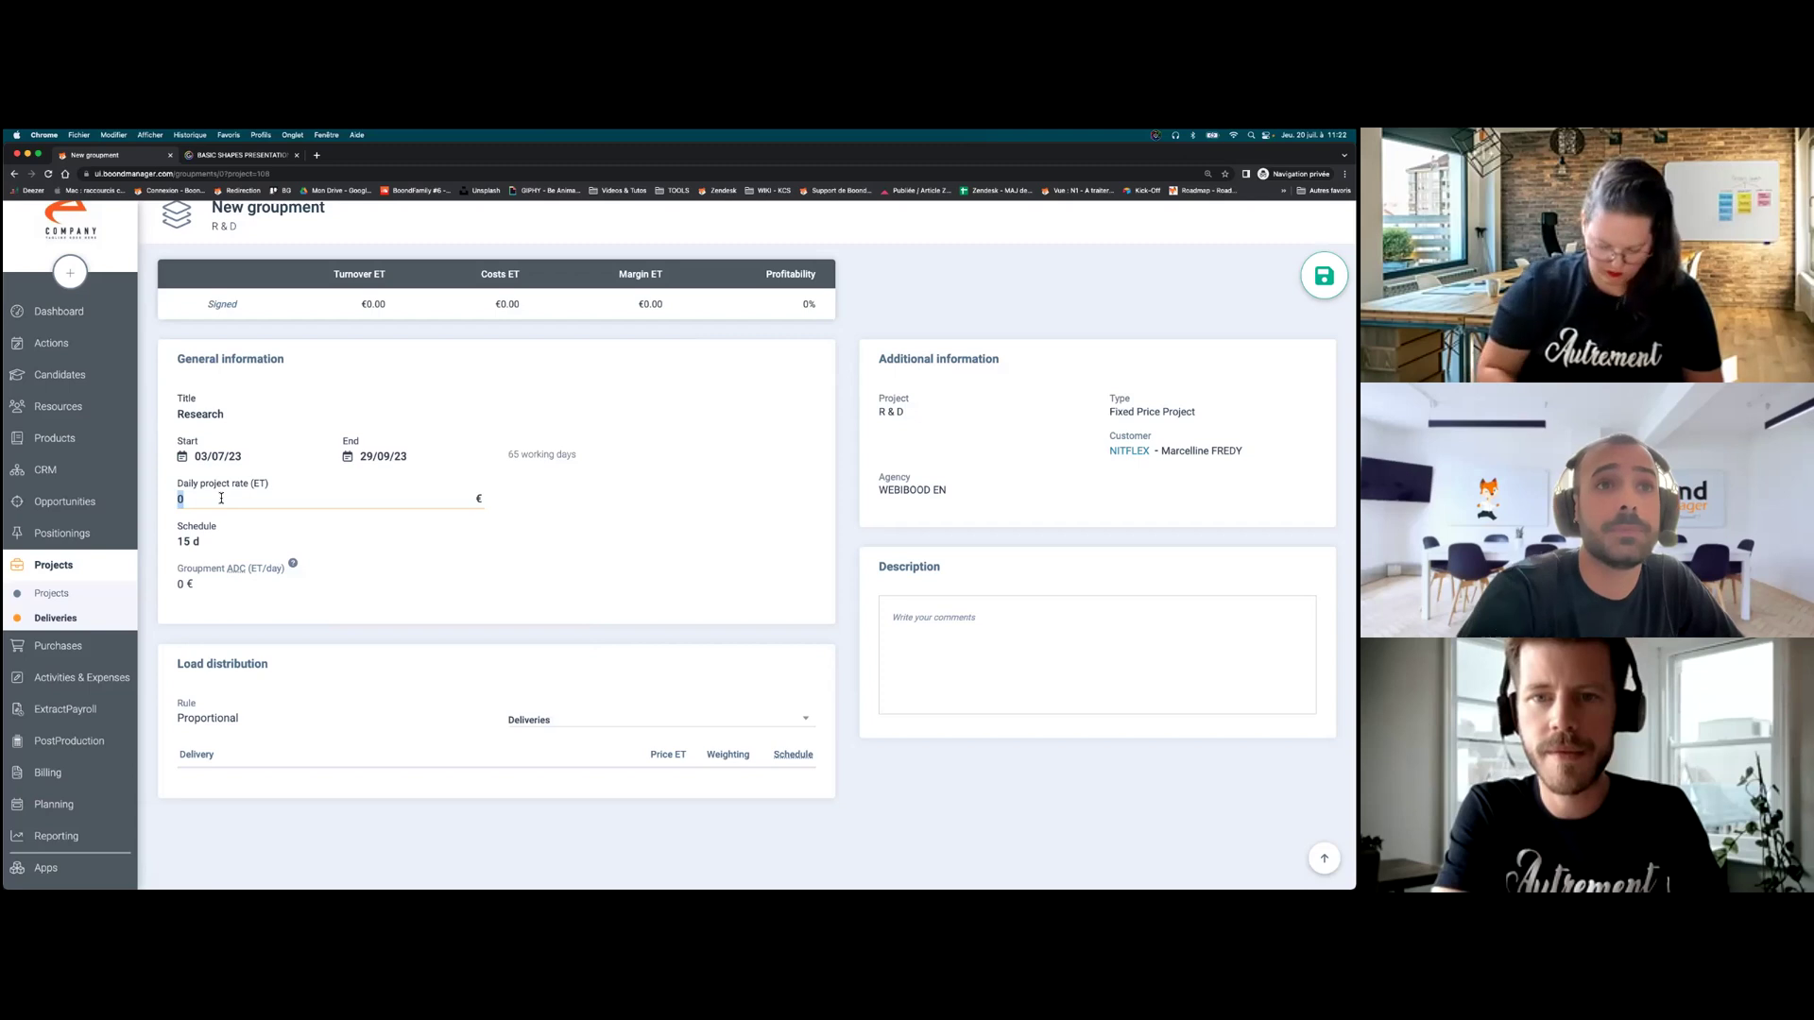
{"action": "type", "text": "800"}
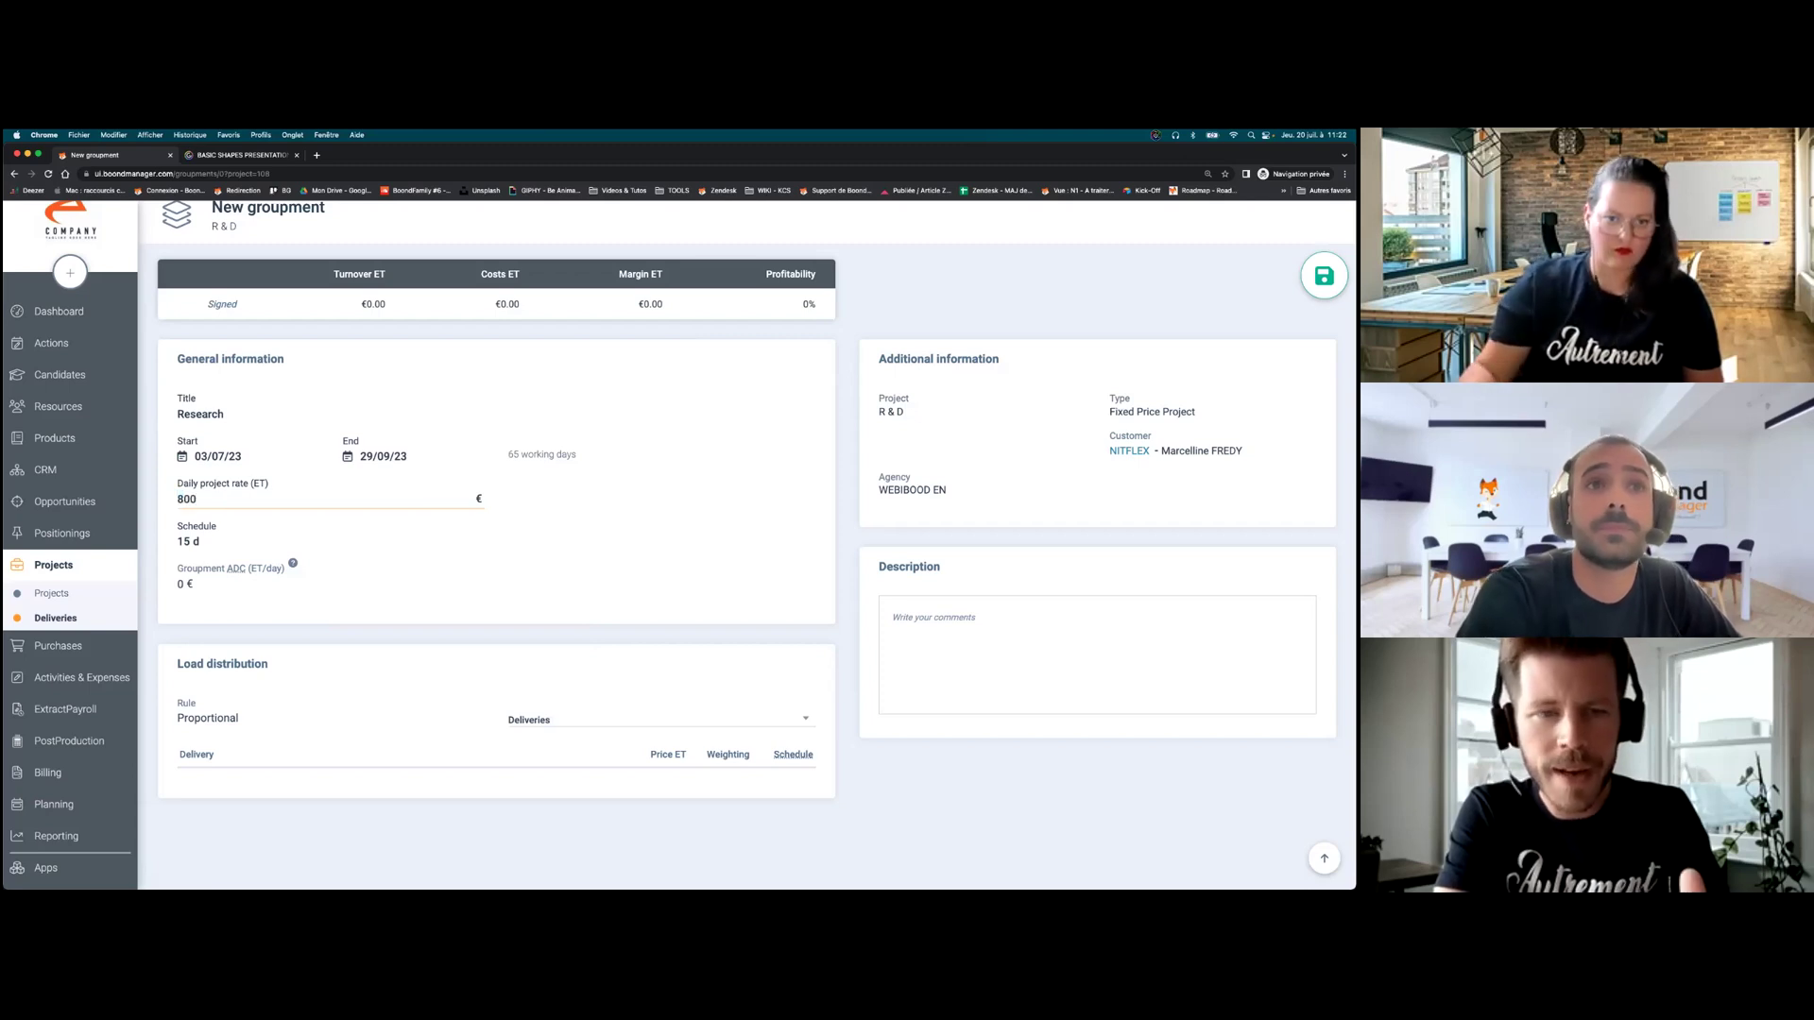
{"action": "key", "text": "Return"}
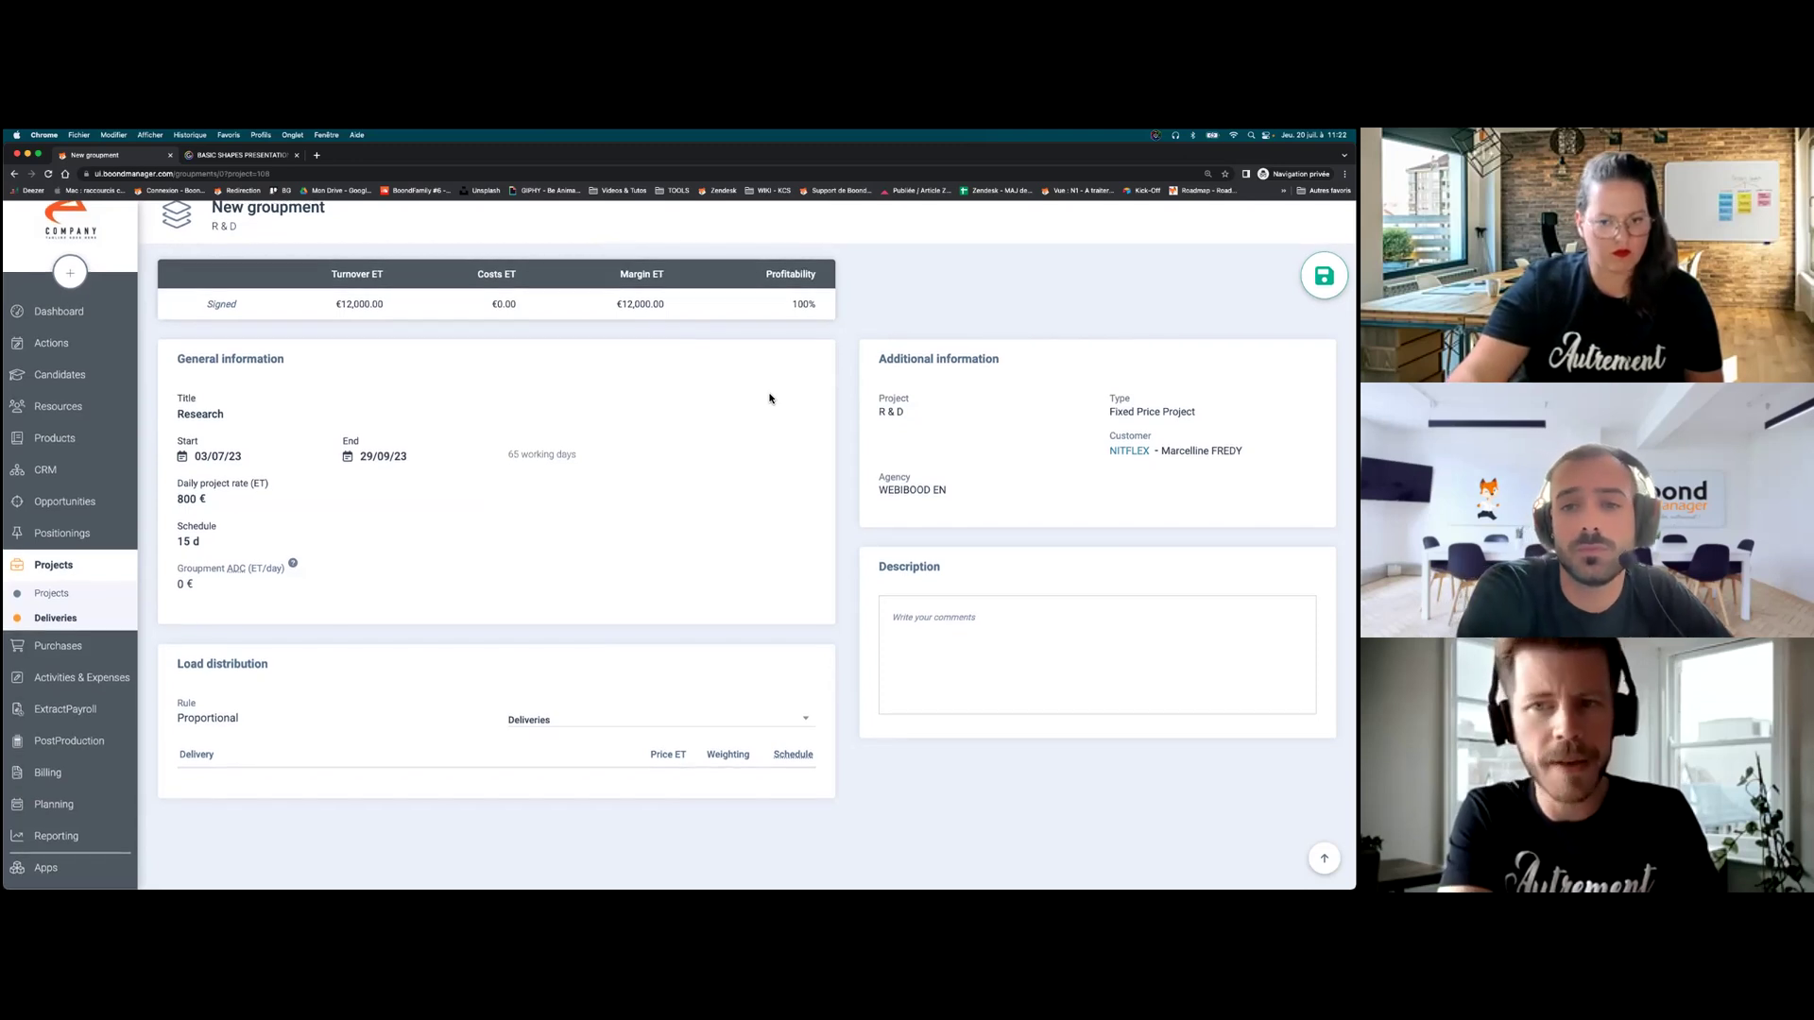
- Check the deliveries available for the Research groupment's load distribution and save the groupment
{"action": "scroll", "coordinate": [670, 539], "scroll_direction": "down", "scroll_amount": 1}
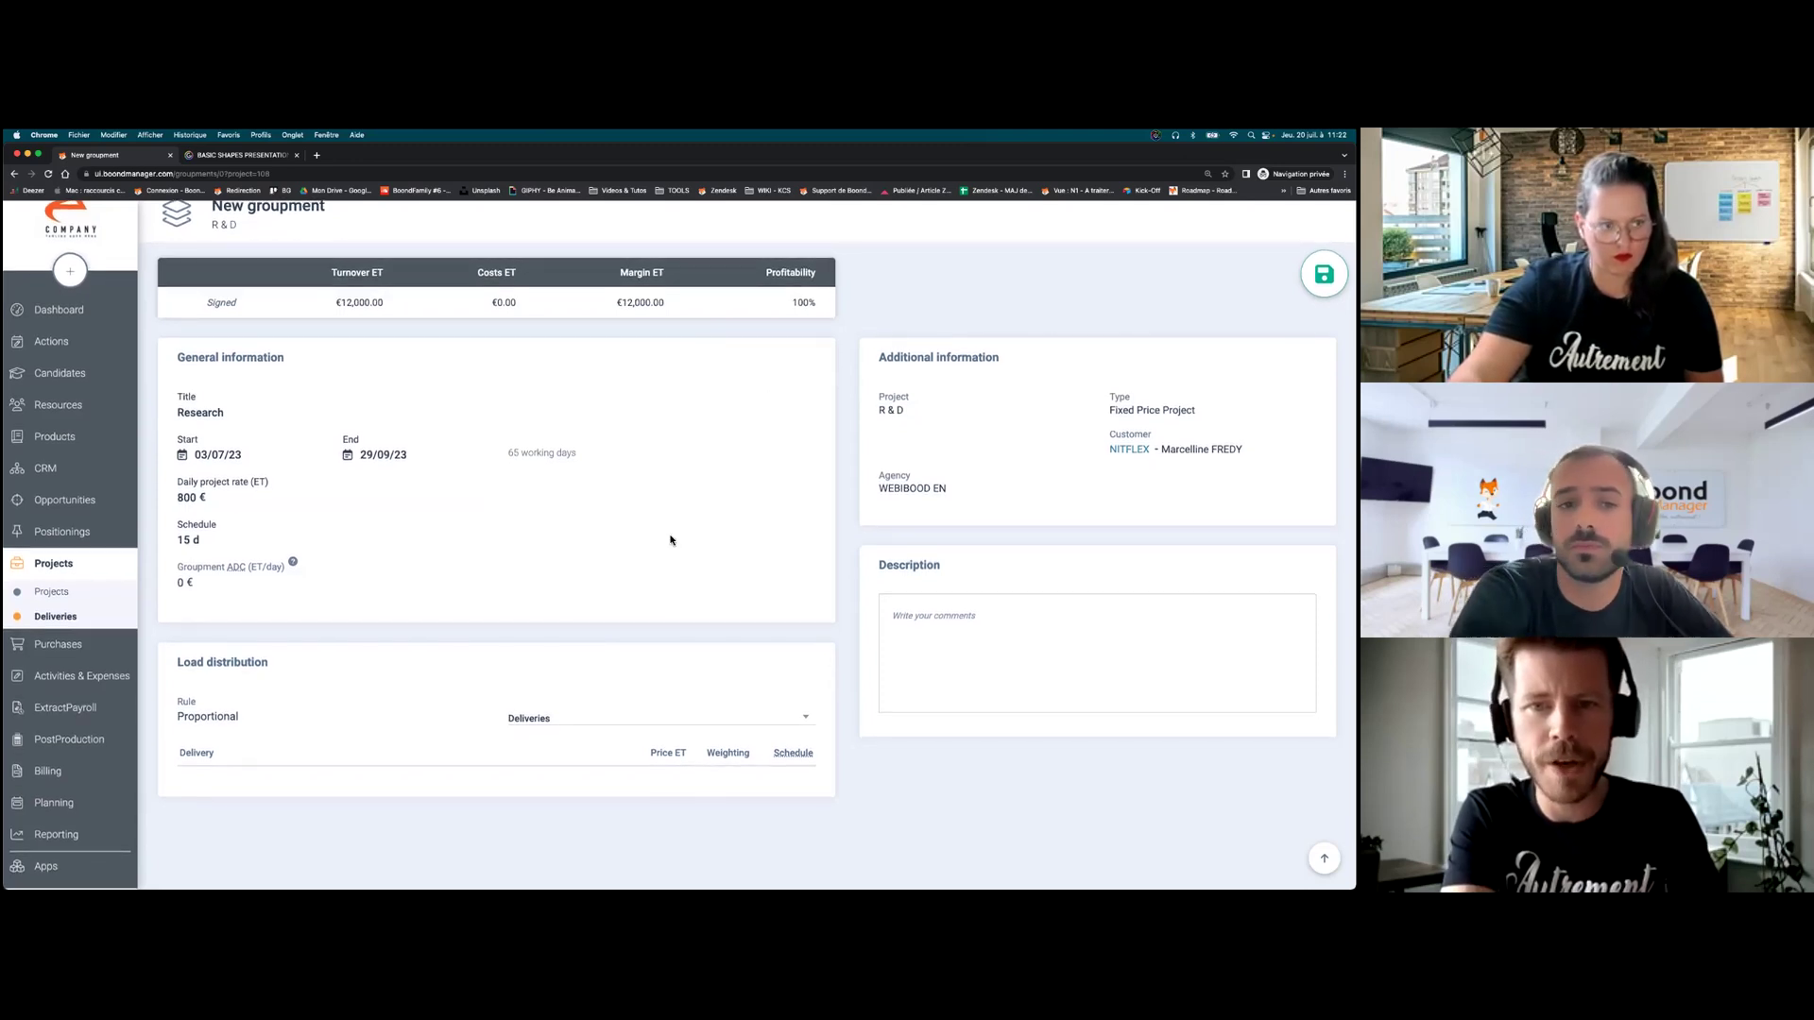
{"action": "scroll", "coordinate": [670, 540], "scroll_direction": "up", "scroll_amount": 1}
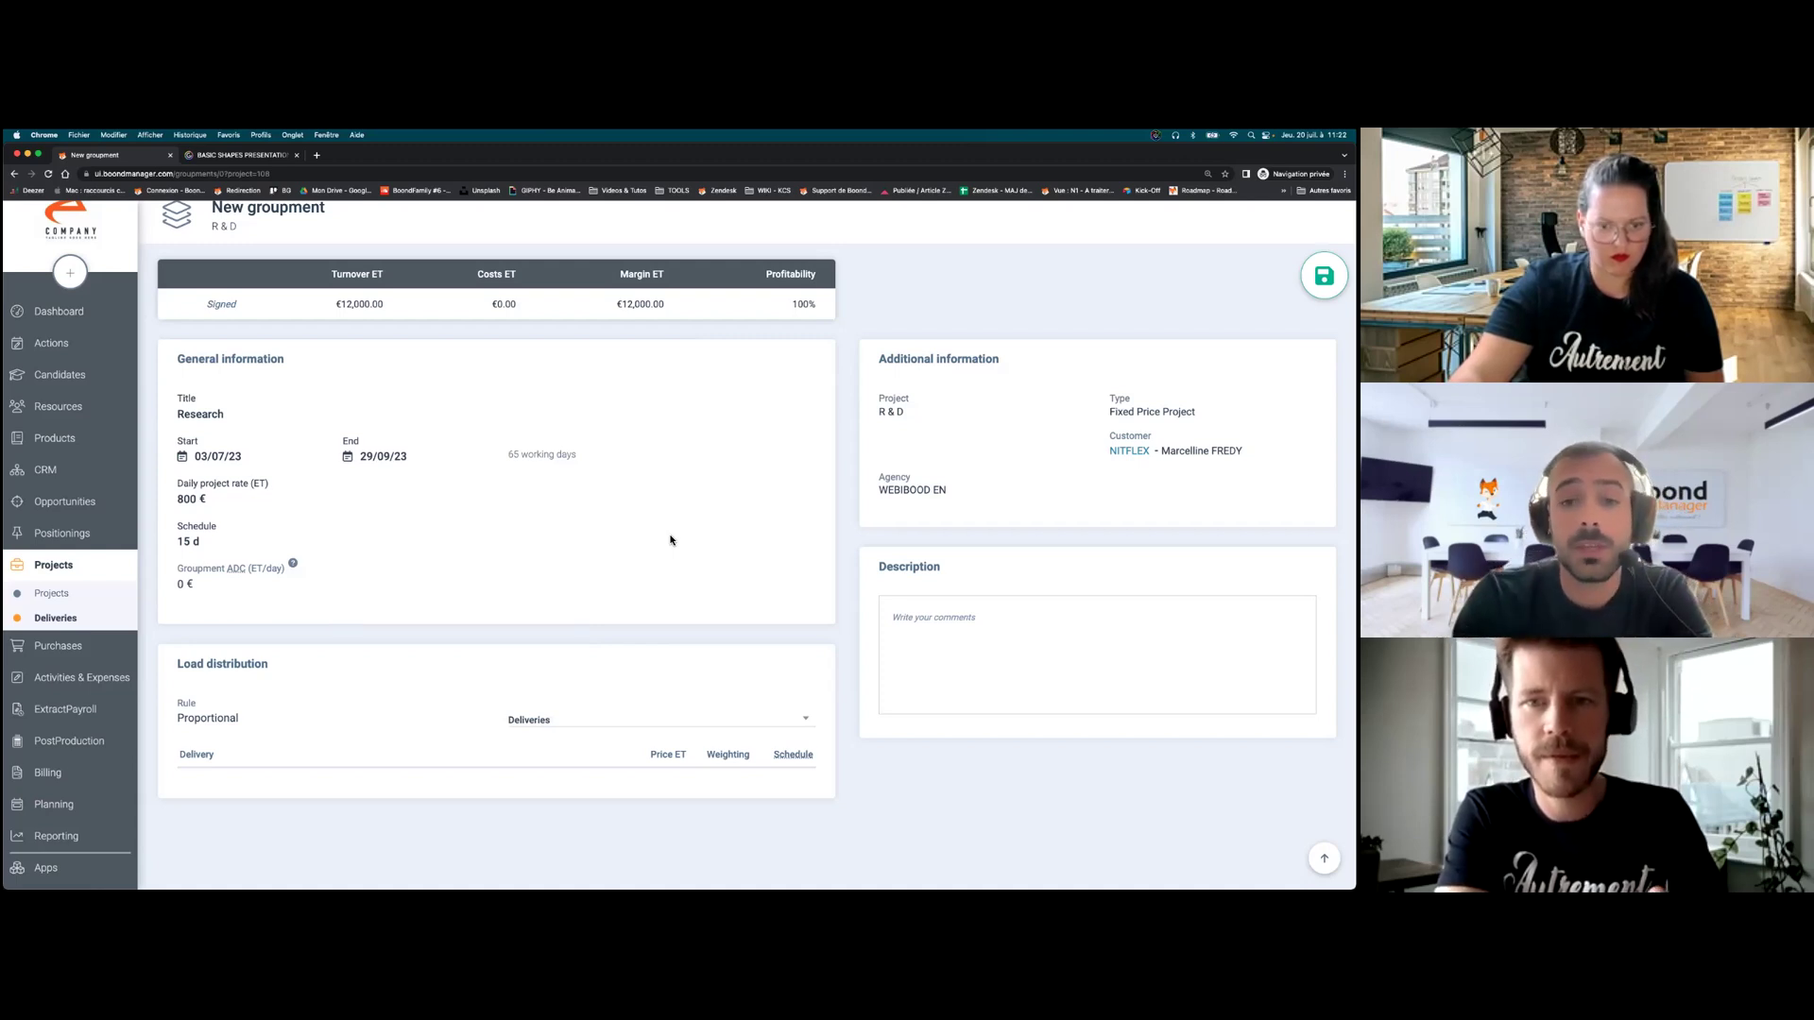
{"action": "left_click", "coordinate": [608, 722]}
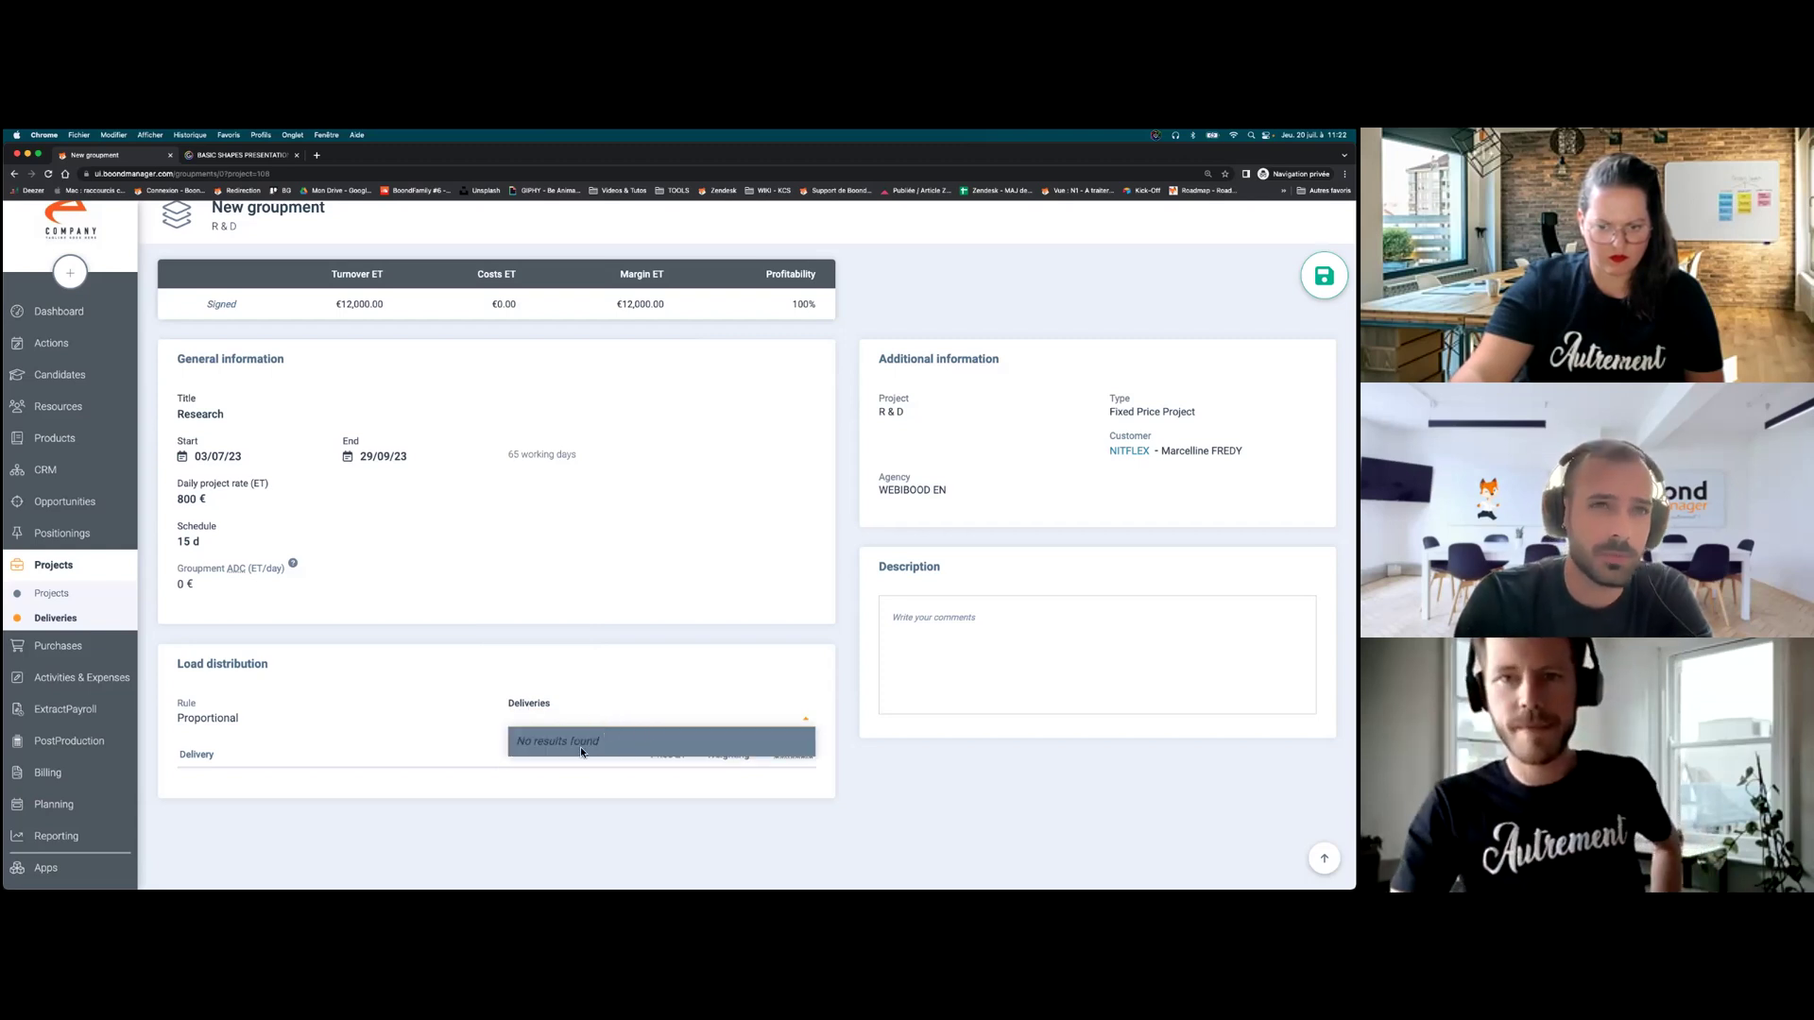
{"action": "left_click", "coordinate": [818, 682]}
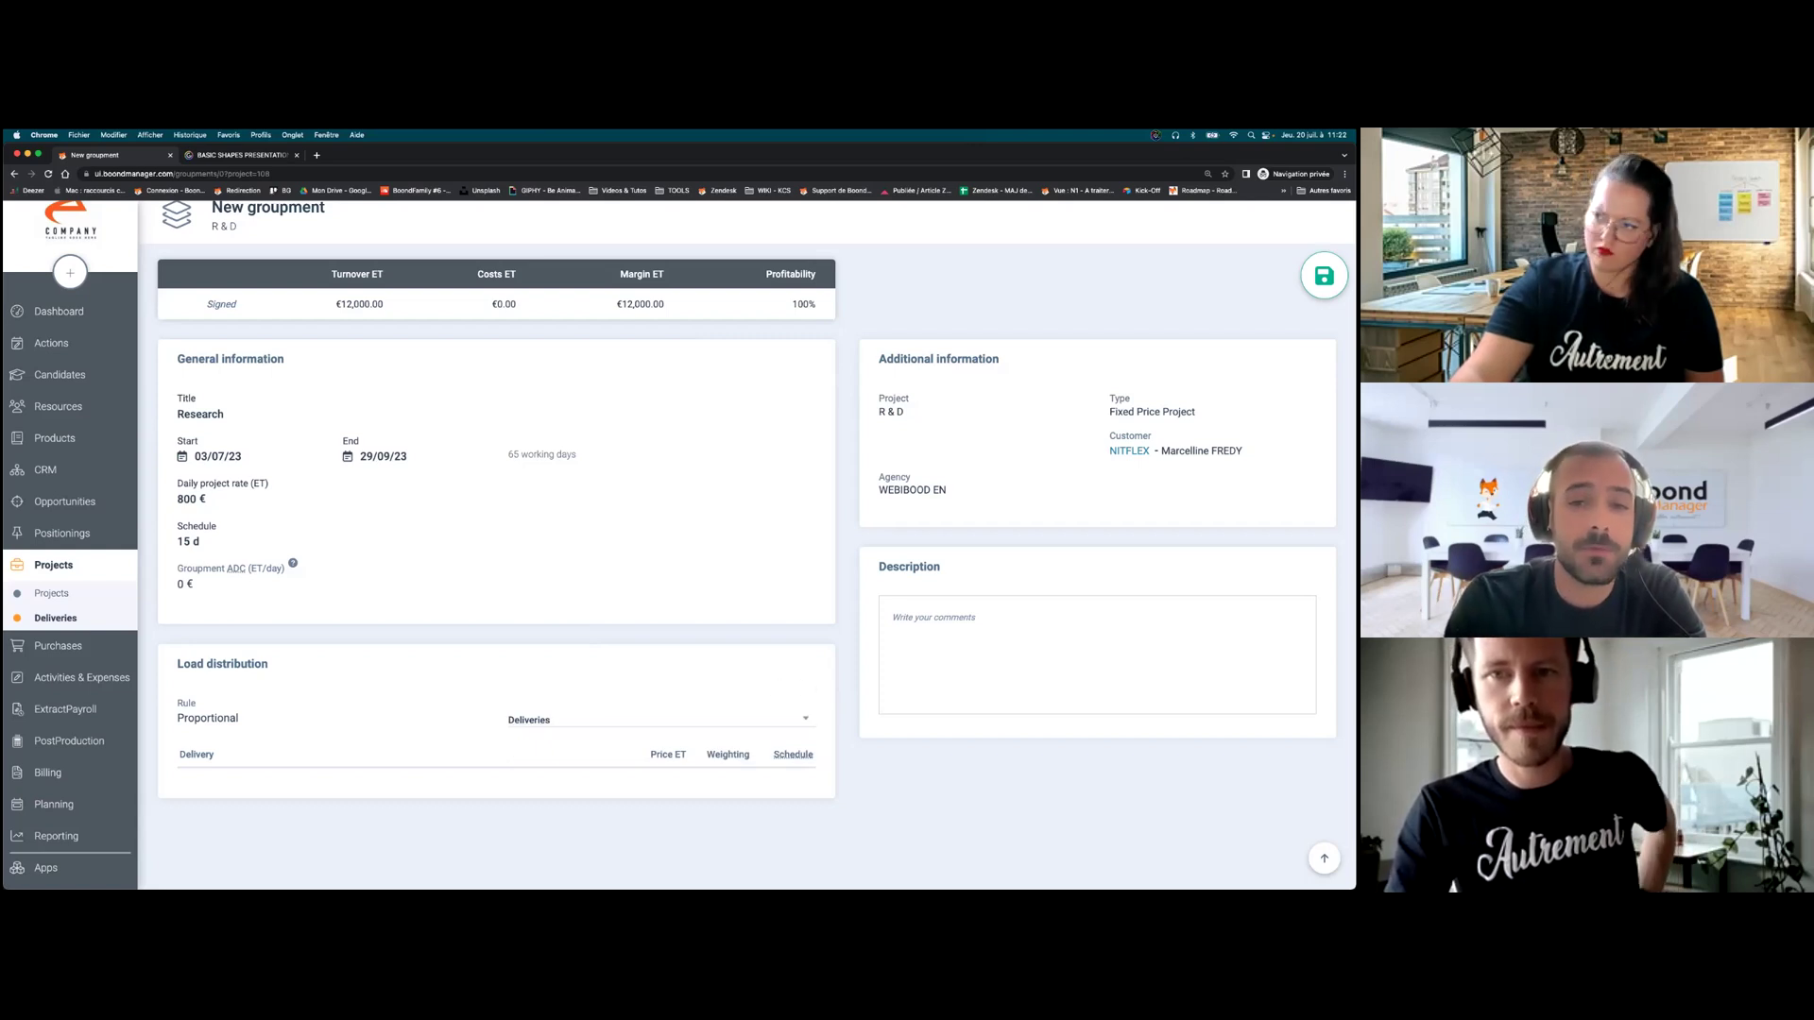
{"action": "left_click", "coordinate": [1324, 275]}
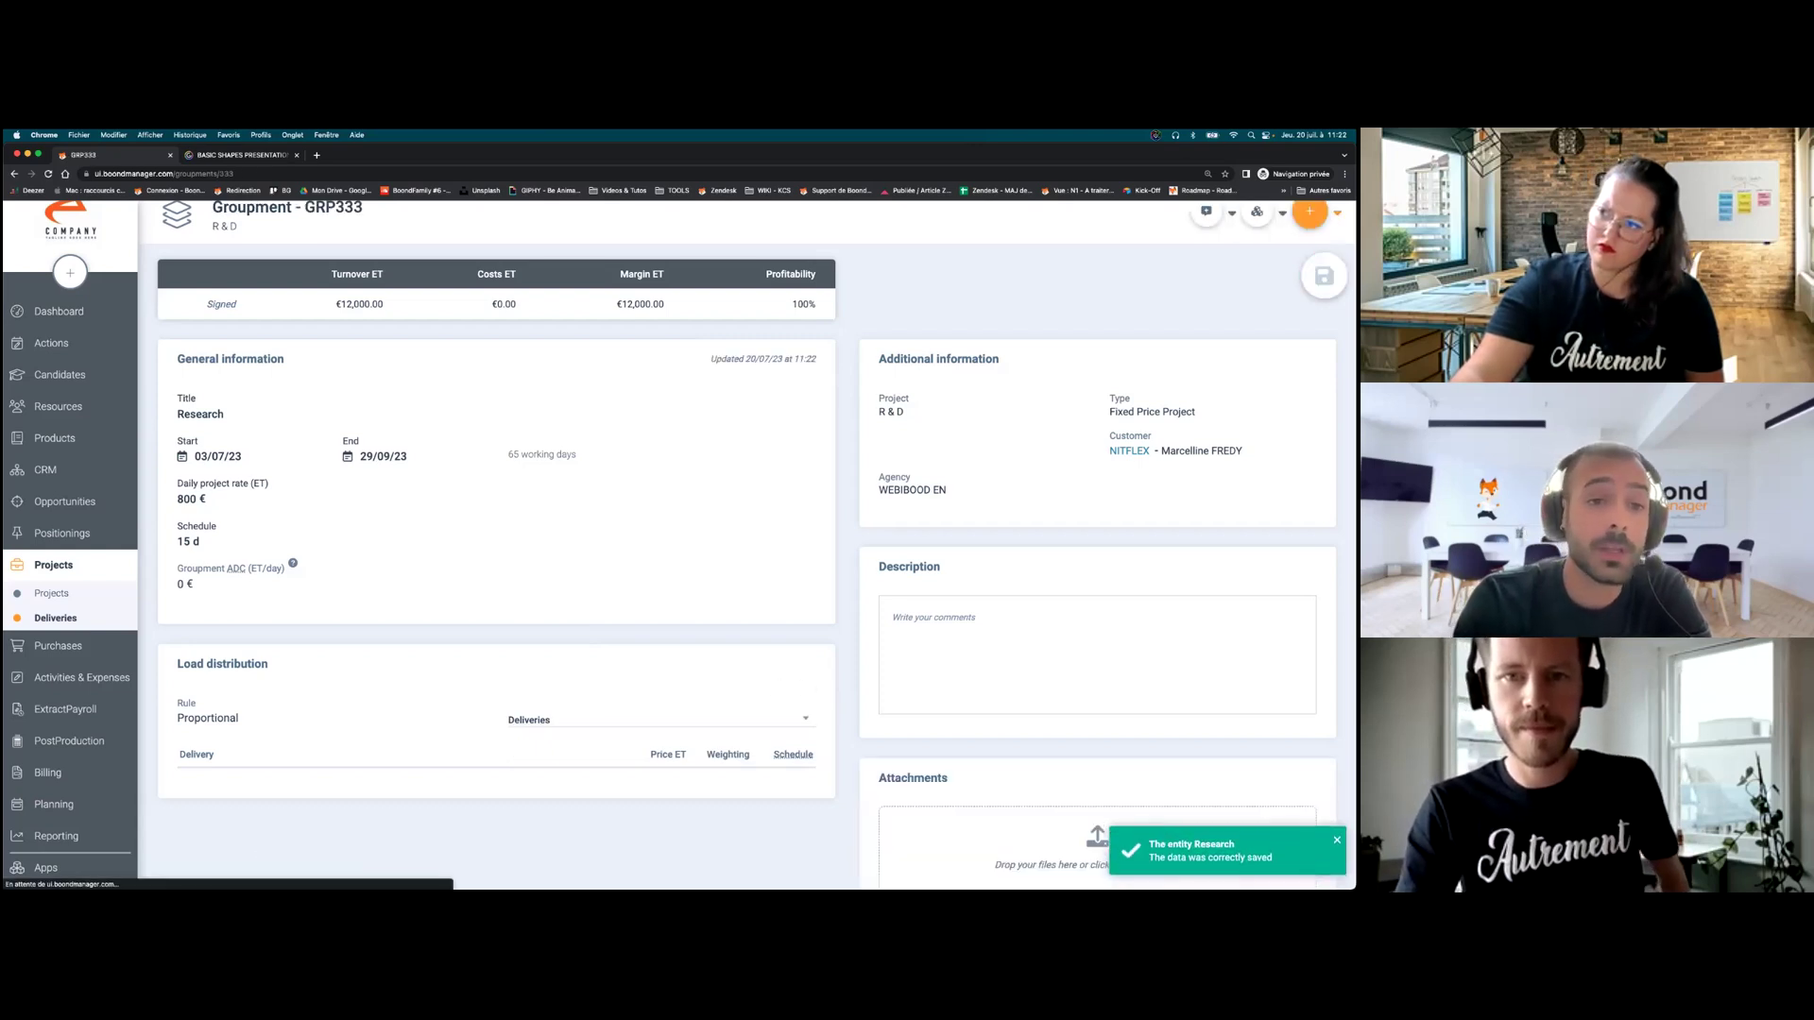
- Create deliveries in the Research groupment for the available Développeur JAVA and Développeur iOS resources
{"action": "mouse_move", "coordinate": [1310, 263]}
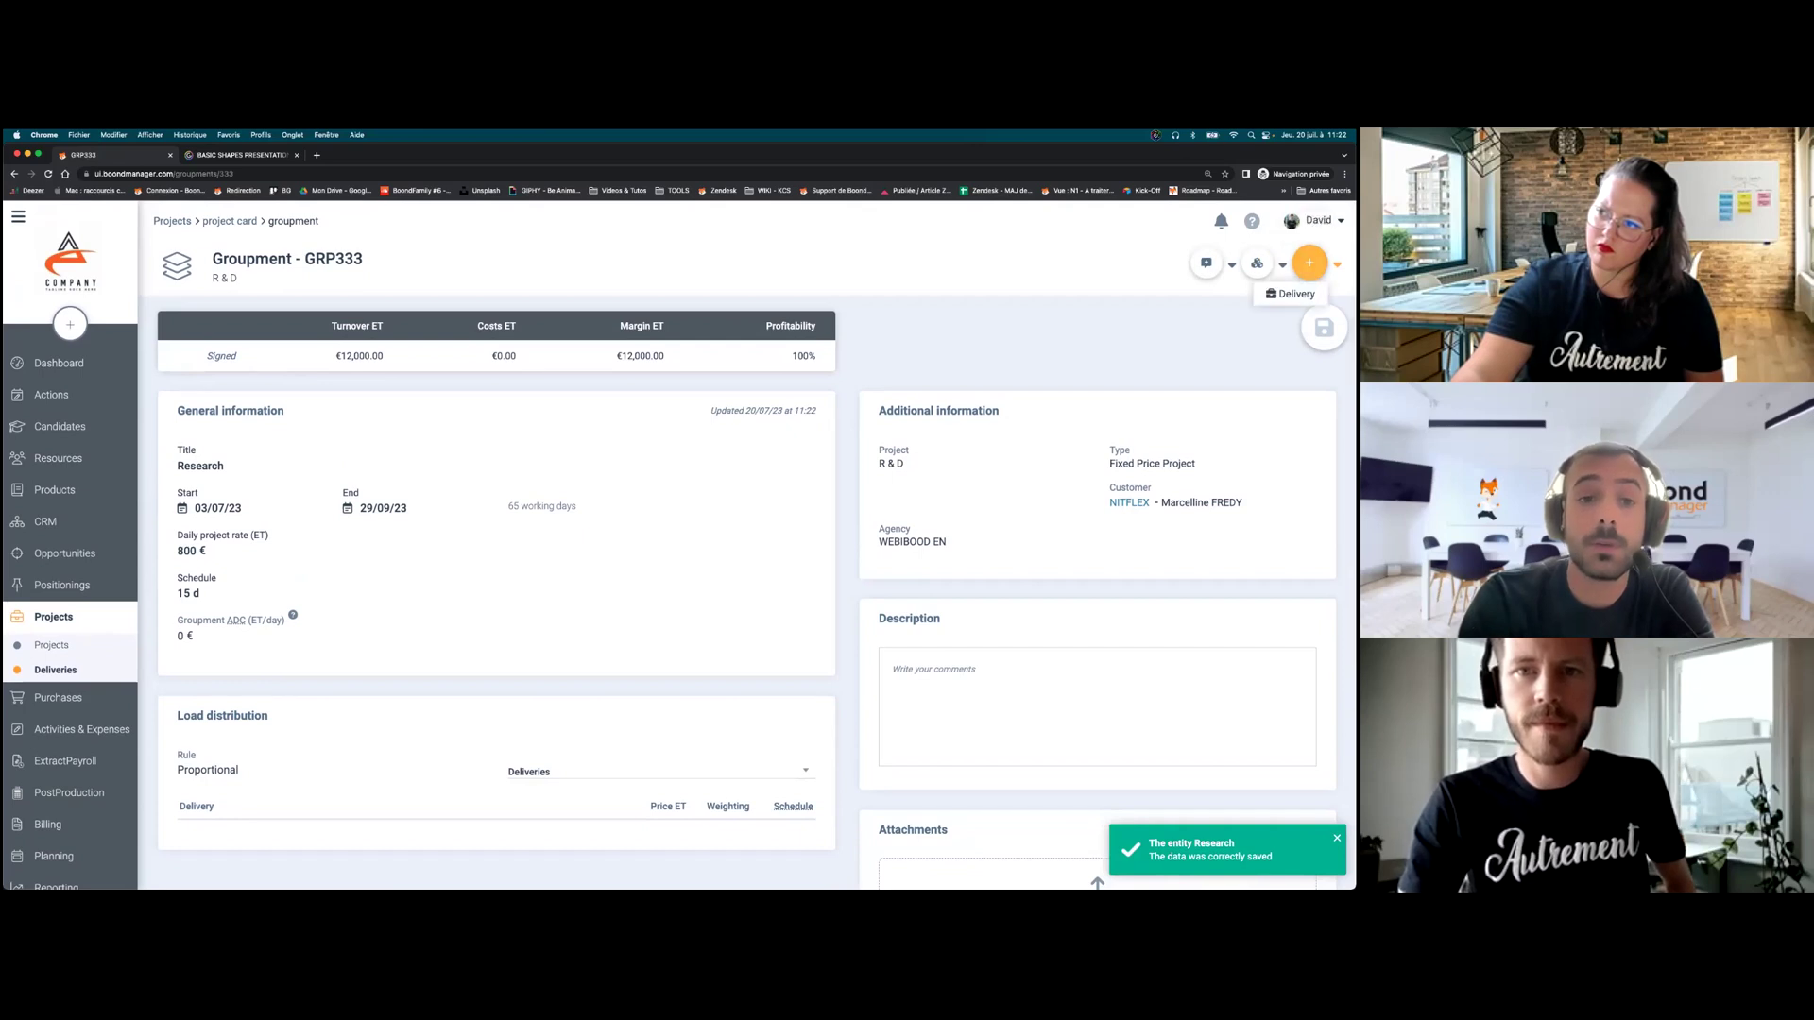
{"action": "left_click", "coordinate": [1291, 294]}
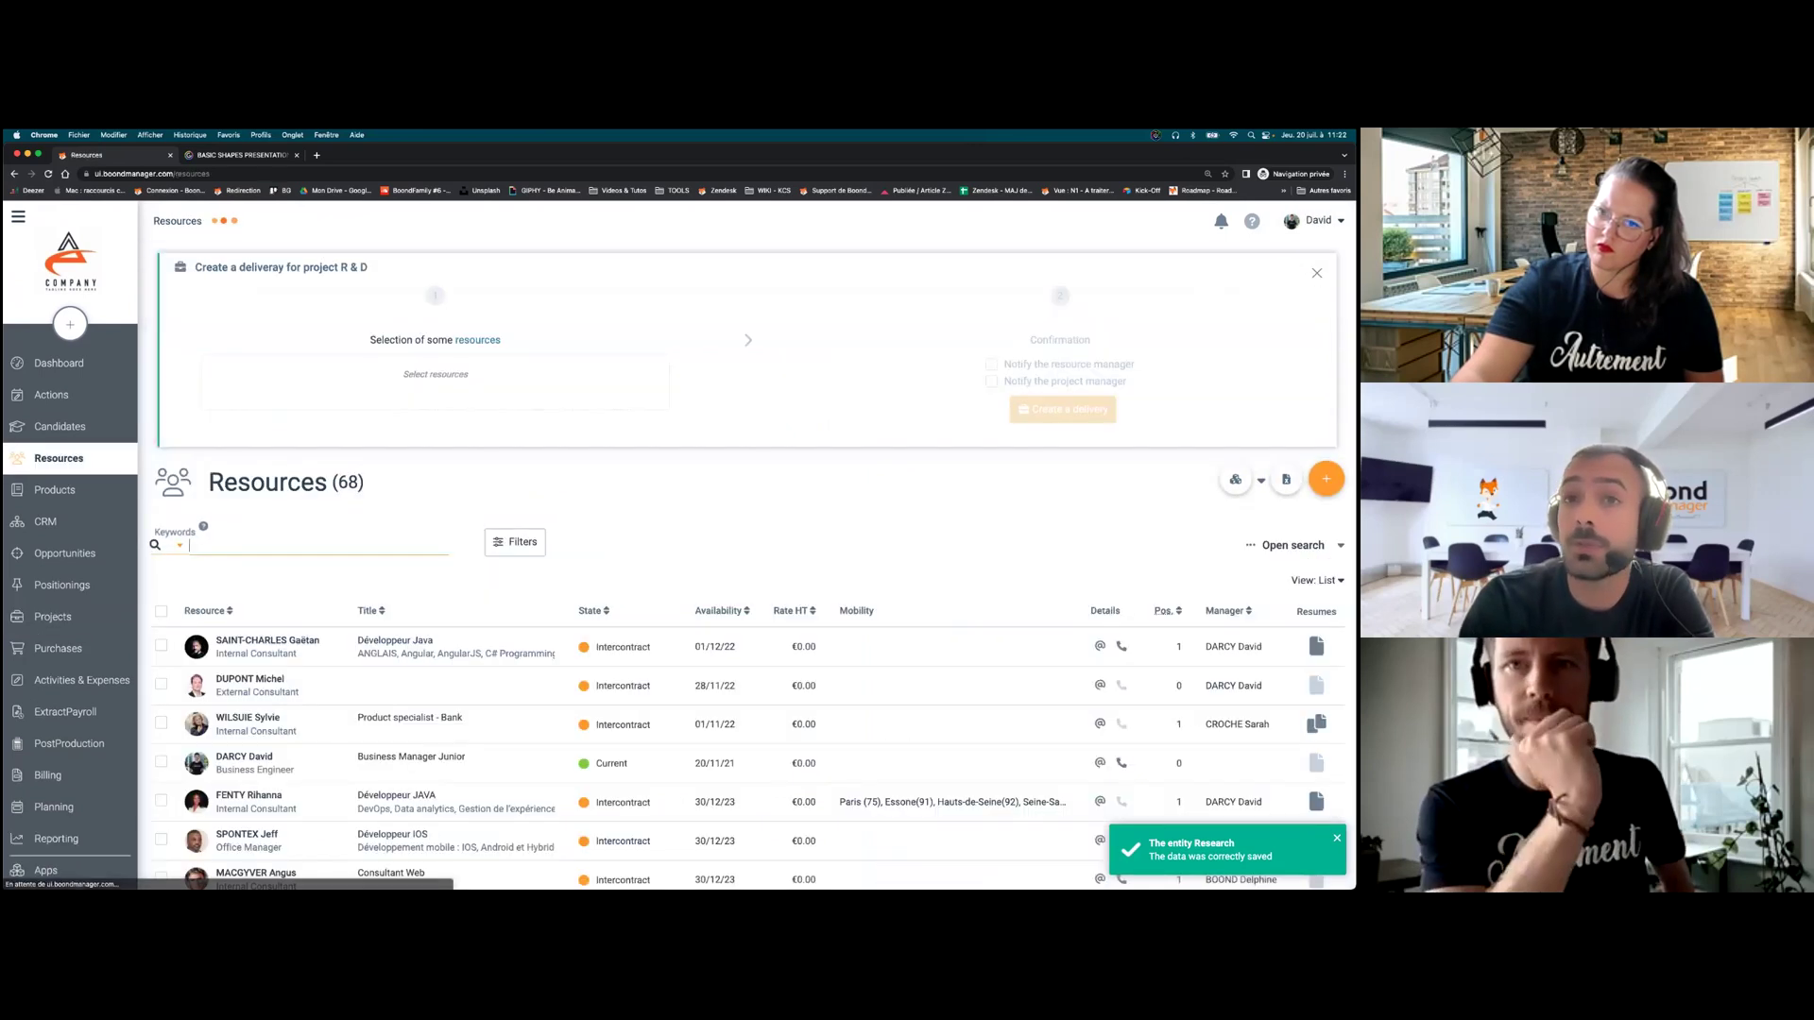
{"action": "scroll", "coordinate": [622, 540], "scroll_direction": "down", "scroll_amount": 2}
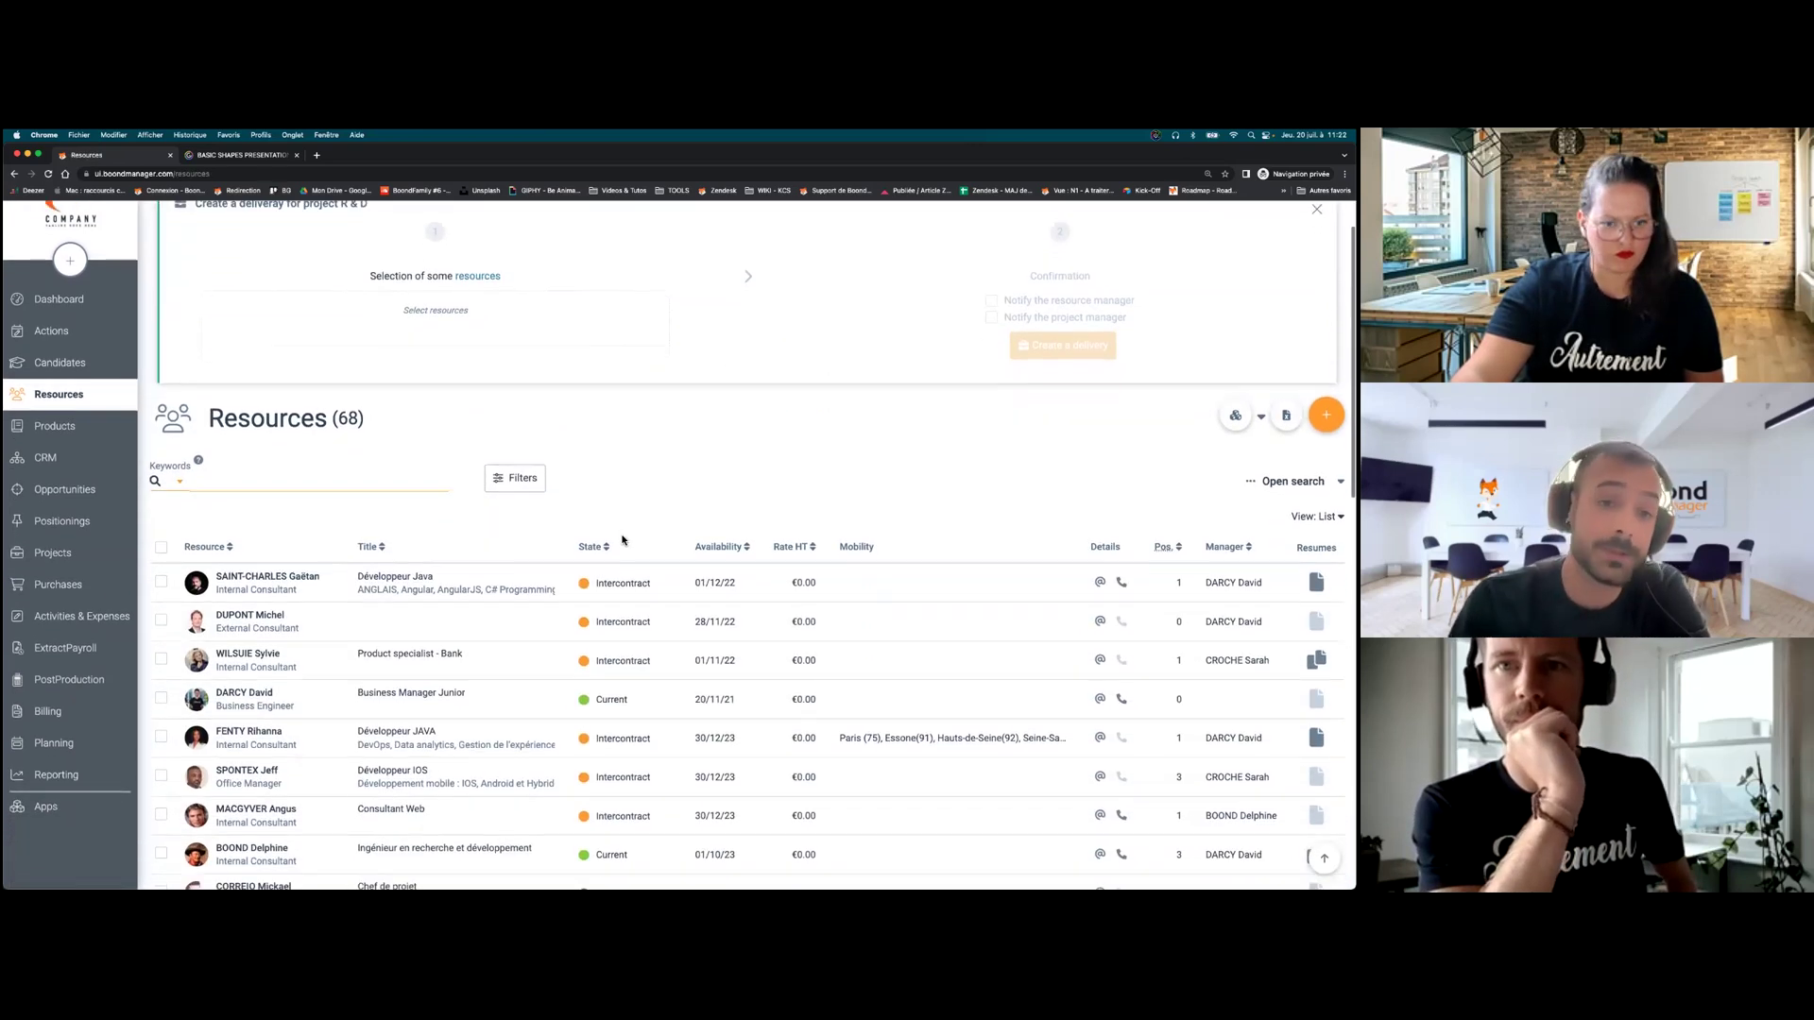
{"action": "scroll", "coordinate": [622, 540], "scroll_direction": "down", "scroll_amount": 3}
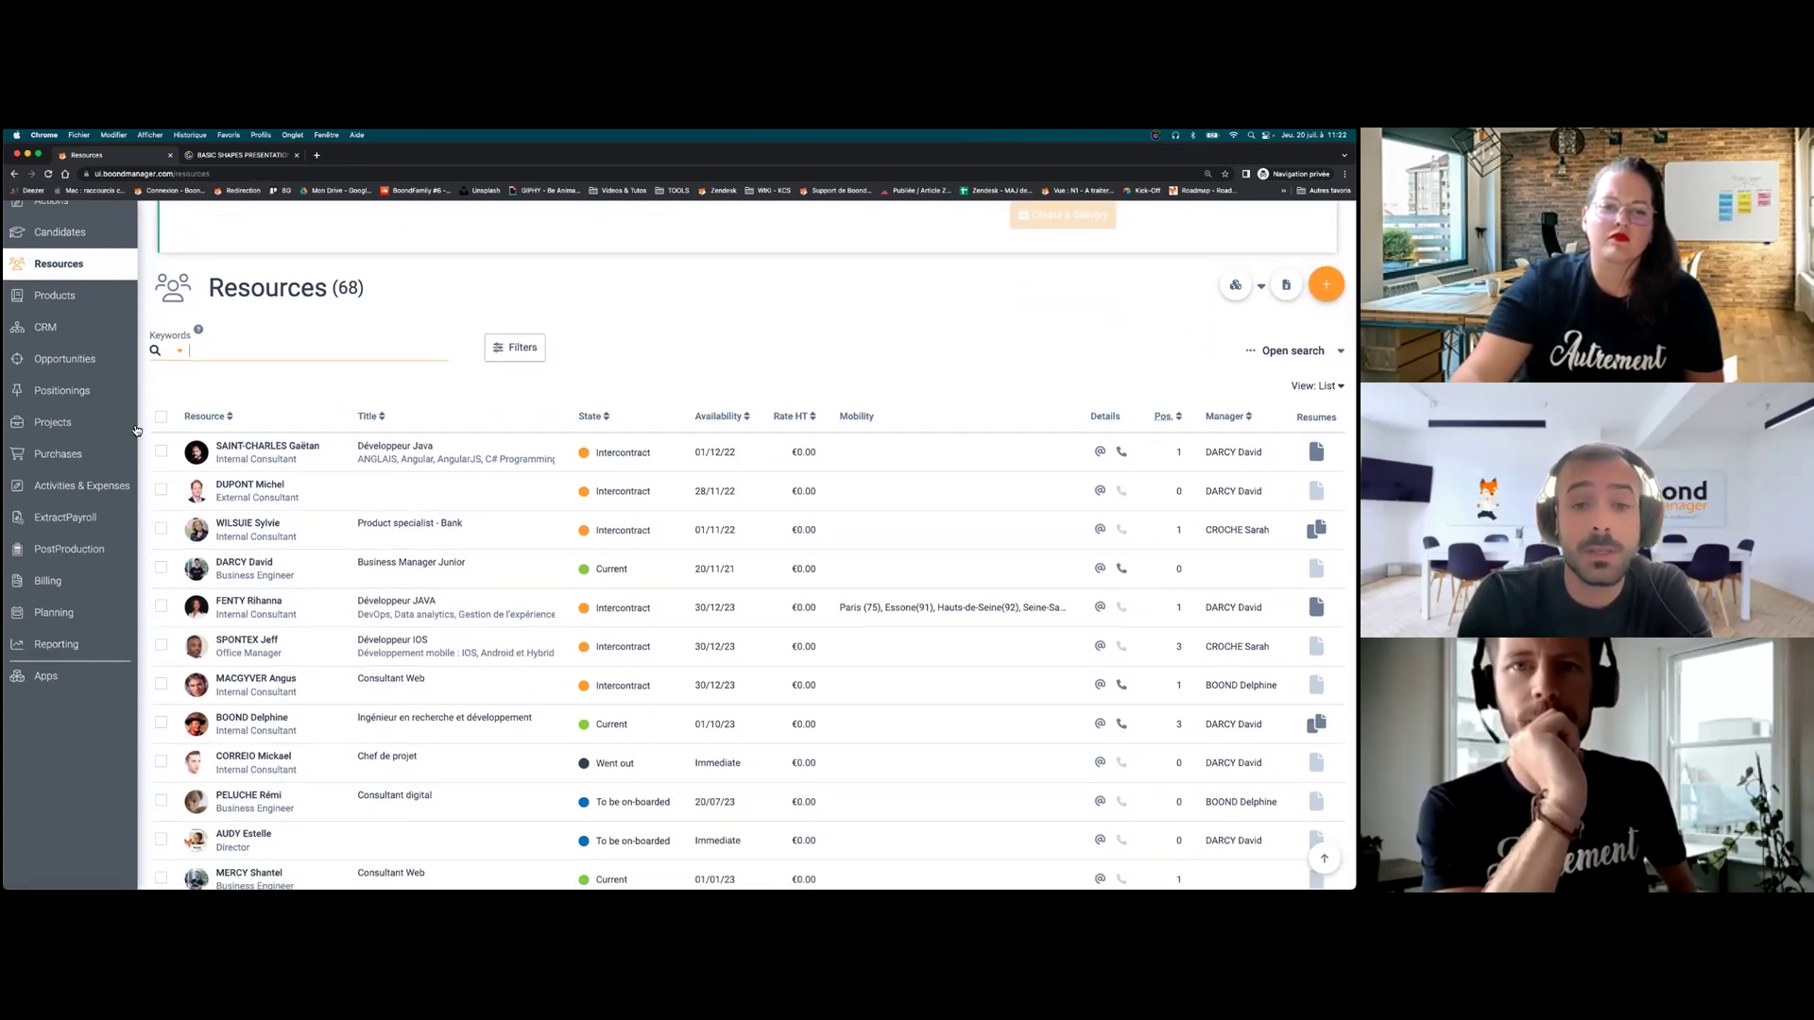
{"action": "left_click", "coordinate": [160, 606]}
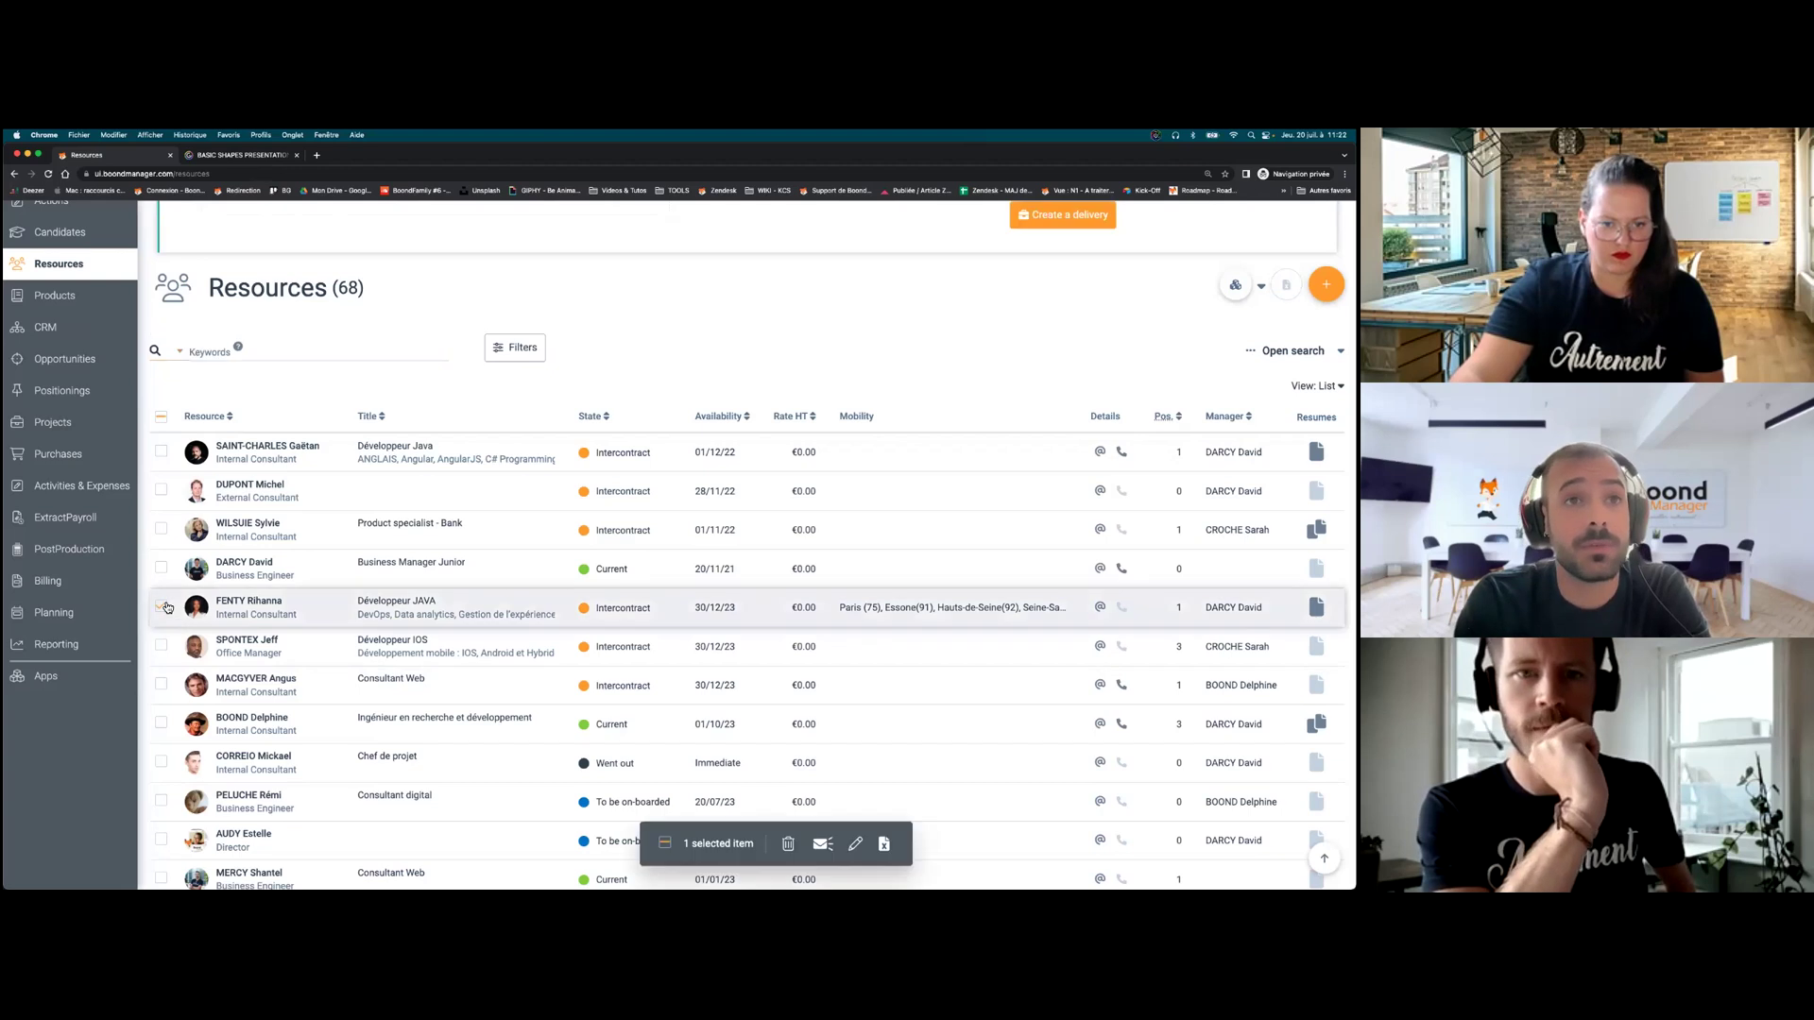
{"action": "left_click", "coordinate": [164, 646]}
{"action": "scroll", "coordinate": [838, 365], "scroll_direction": "up", "scroll_amount": 4}
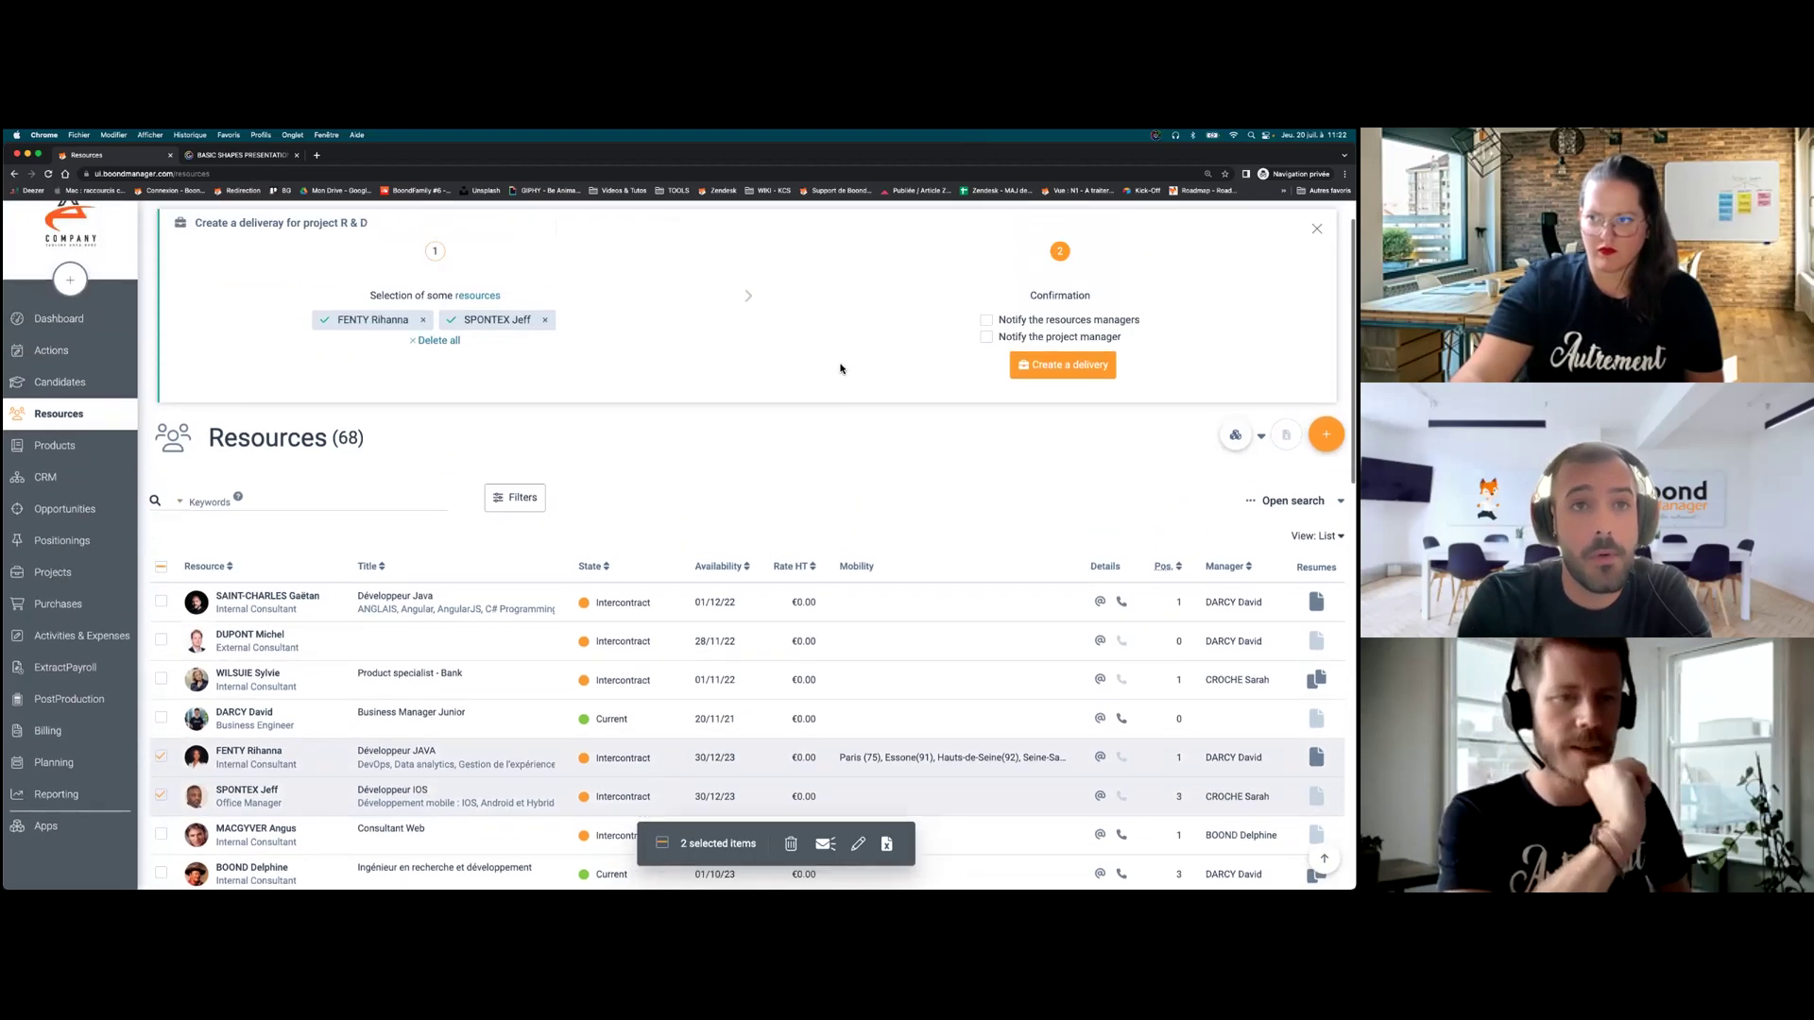
{"action": "left_click", "coordinate": [1063, 408]}
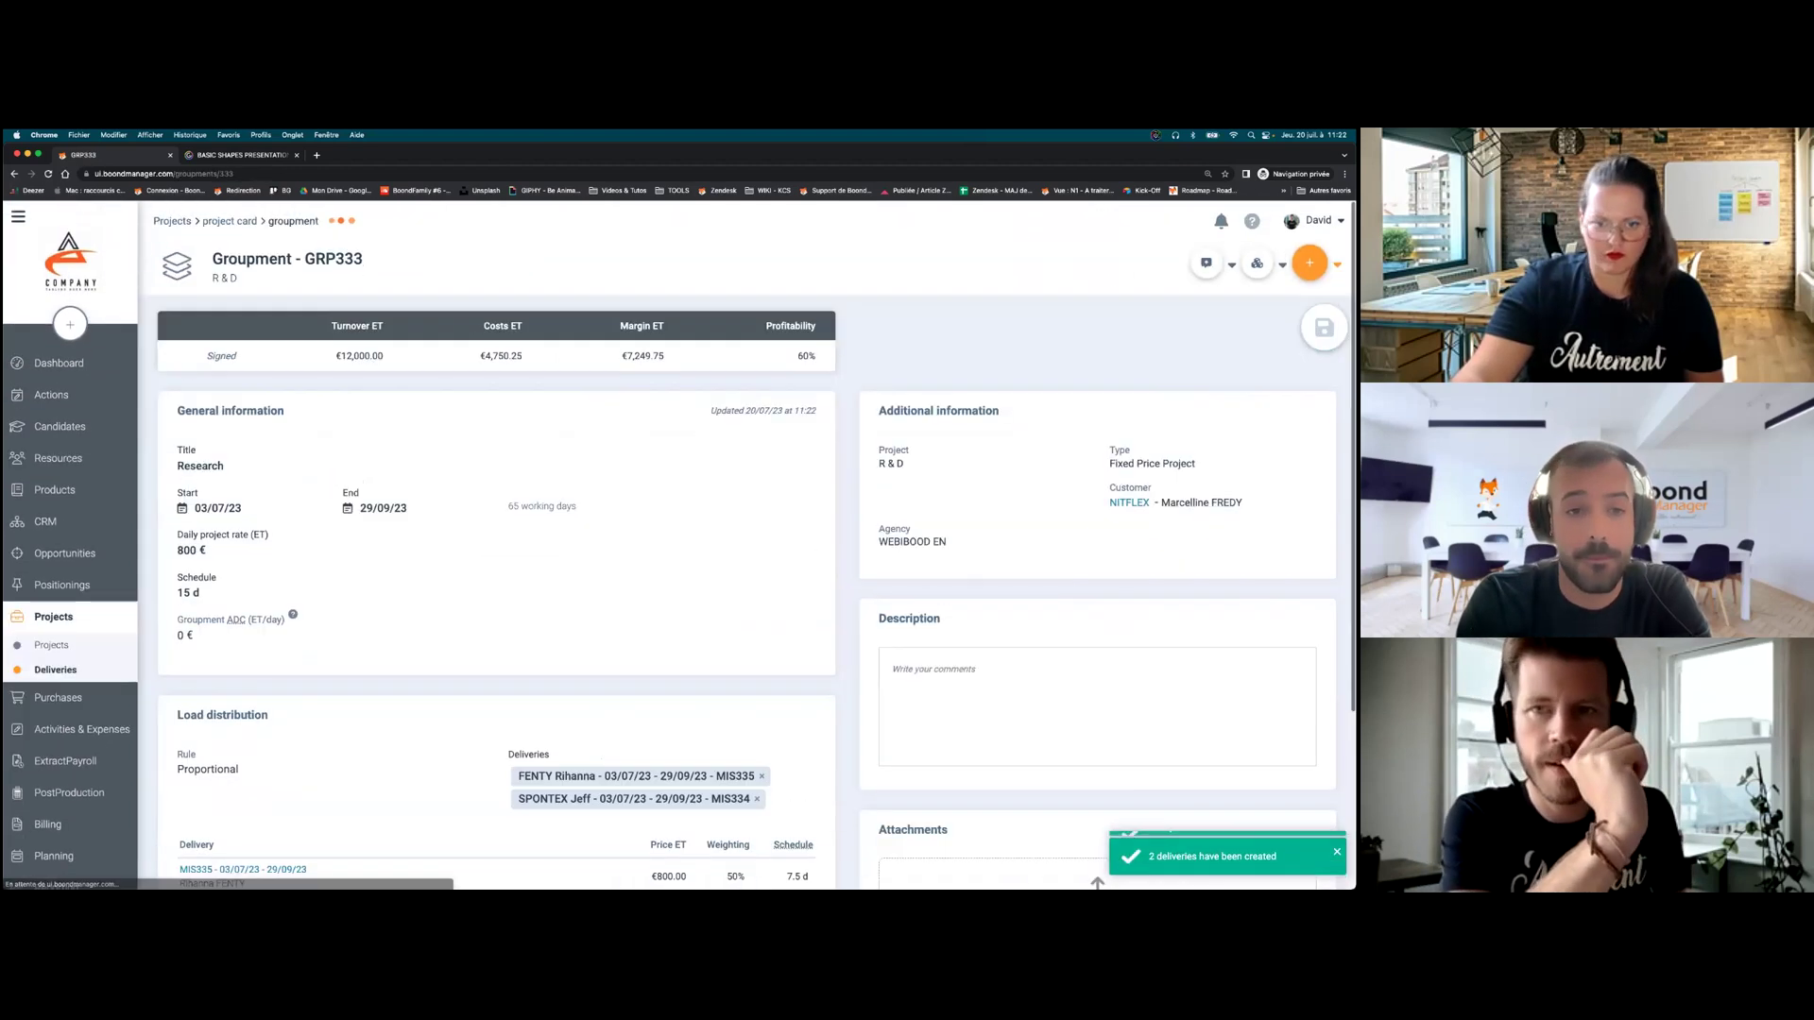
- Try the Weighted rule for the Research groupment's load distribution
{"action": "scroll", "coordinate": [445, 598], "scroll_direction": "down", "scroll_amount": 3}
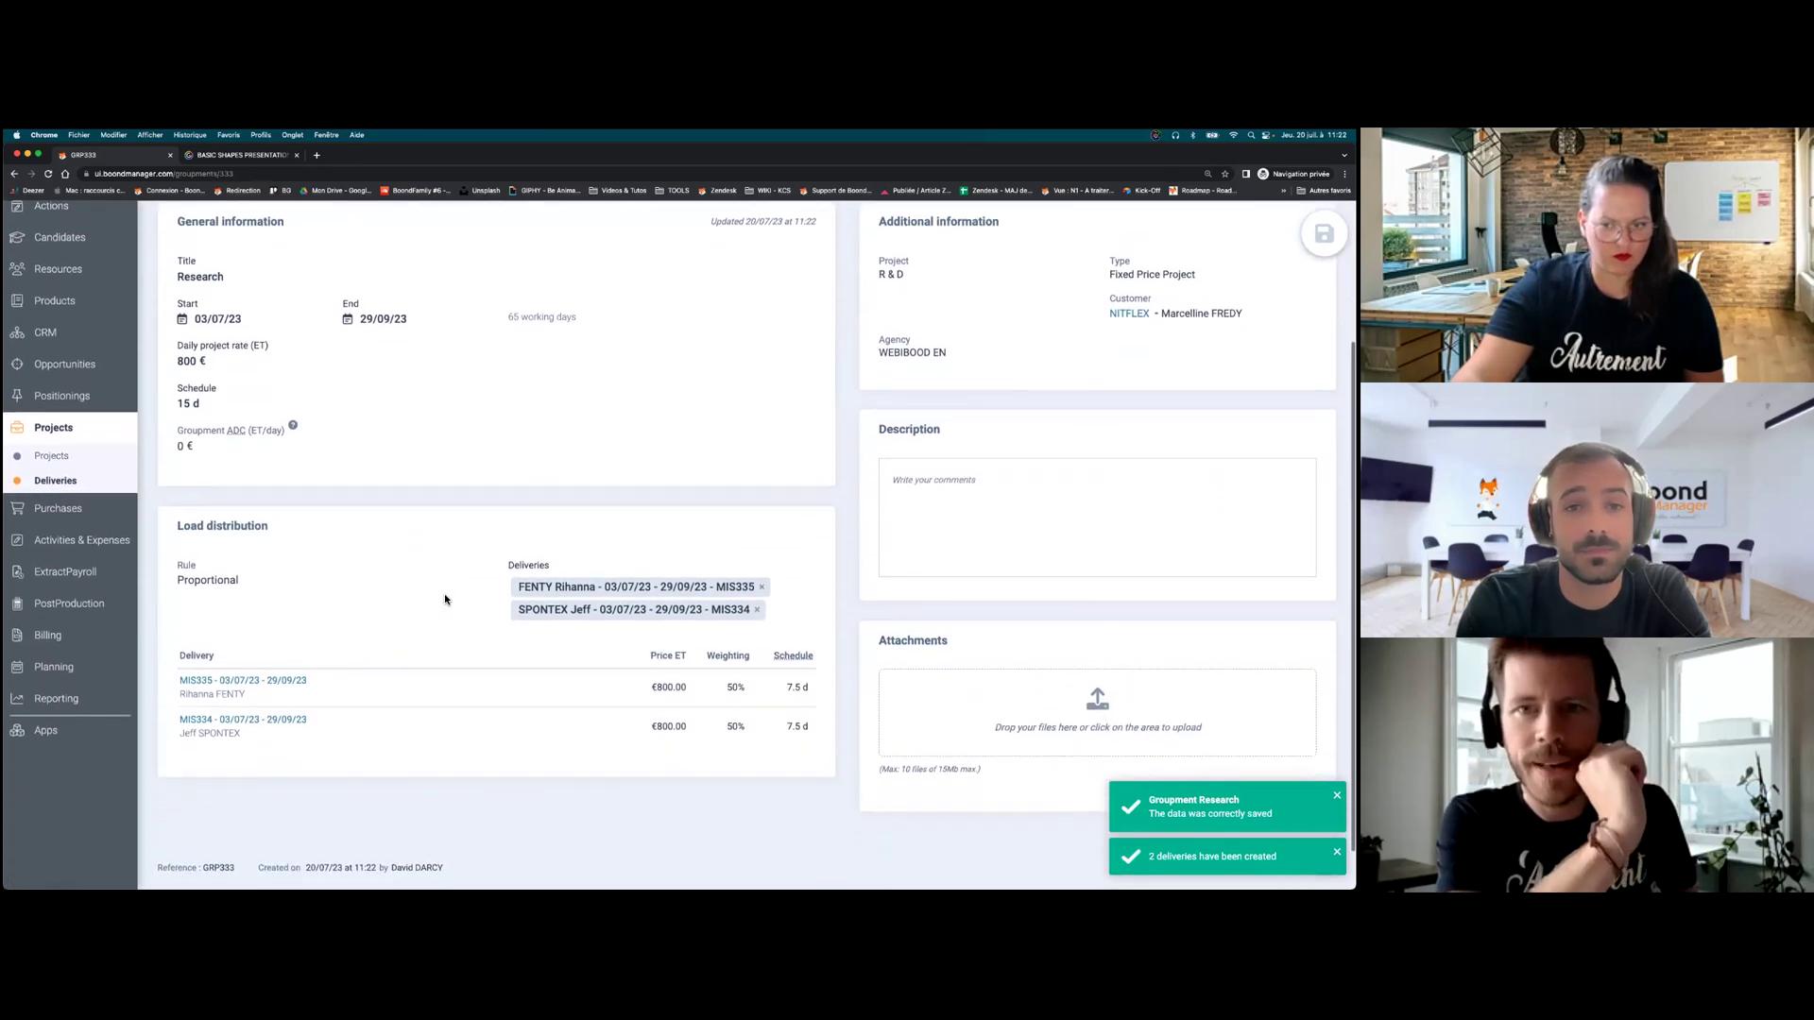
{"action": "scroll", "coordinate": [445, 598], "scroll_direction": "down", "scroll_amount": 2}
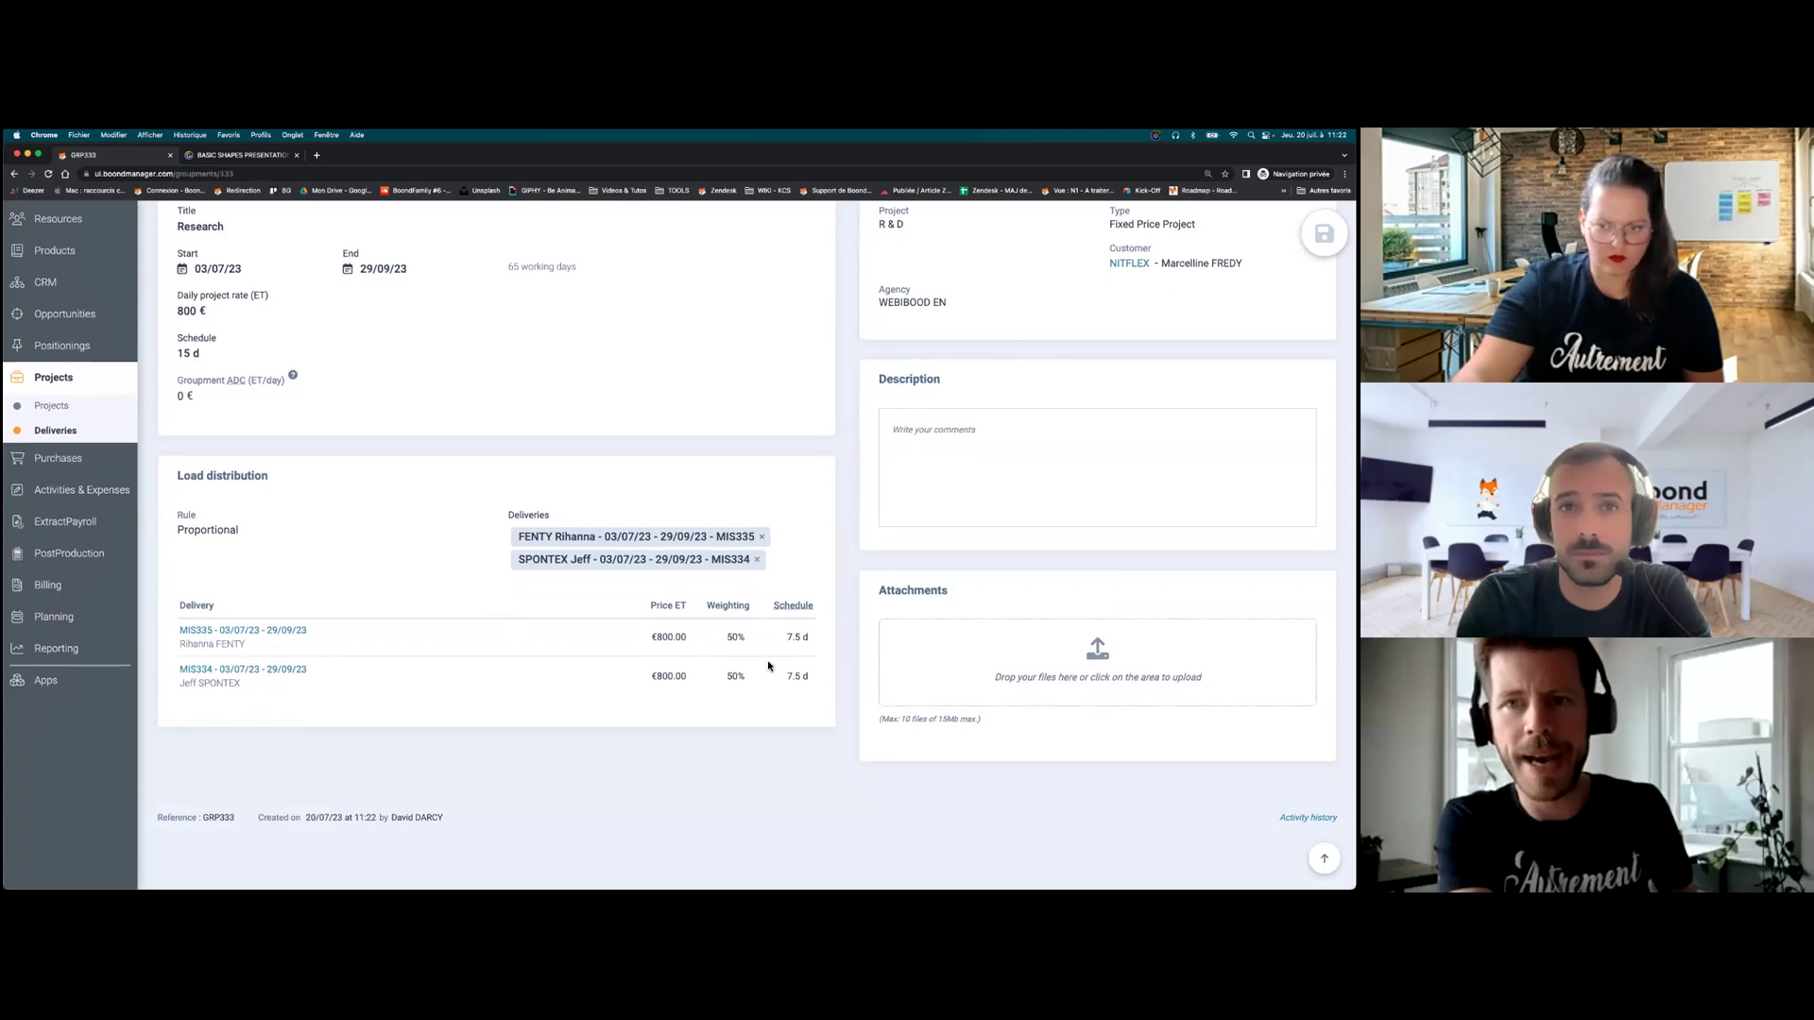
{"action": "scroll", "coordinate": [770, 646], "scroll_direction": "up", "scroll_amount": 2}
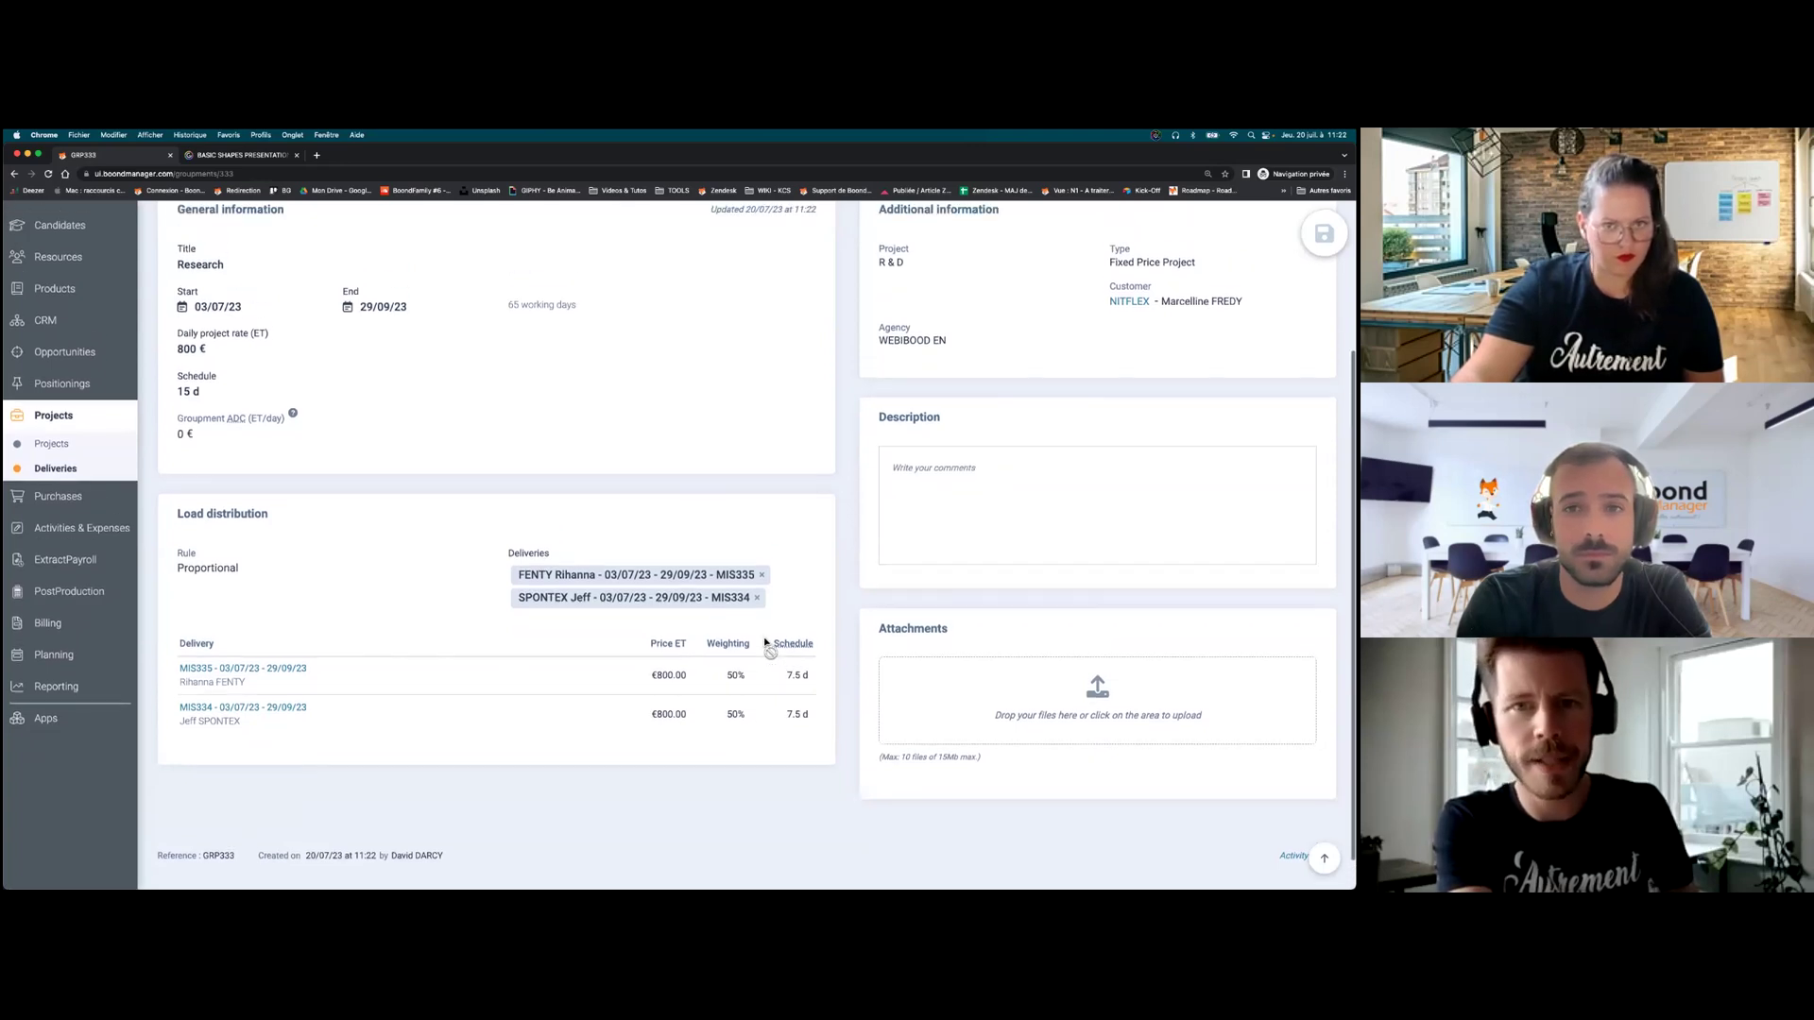
{"action": "scroll", "coordinate": [766, 642], "scroll_direction": "up", "scroll_amount": 1}
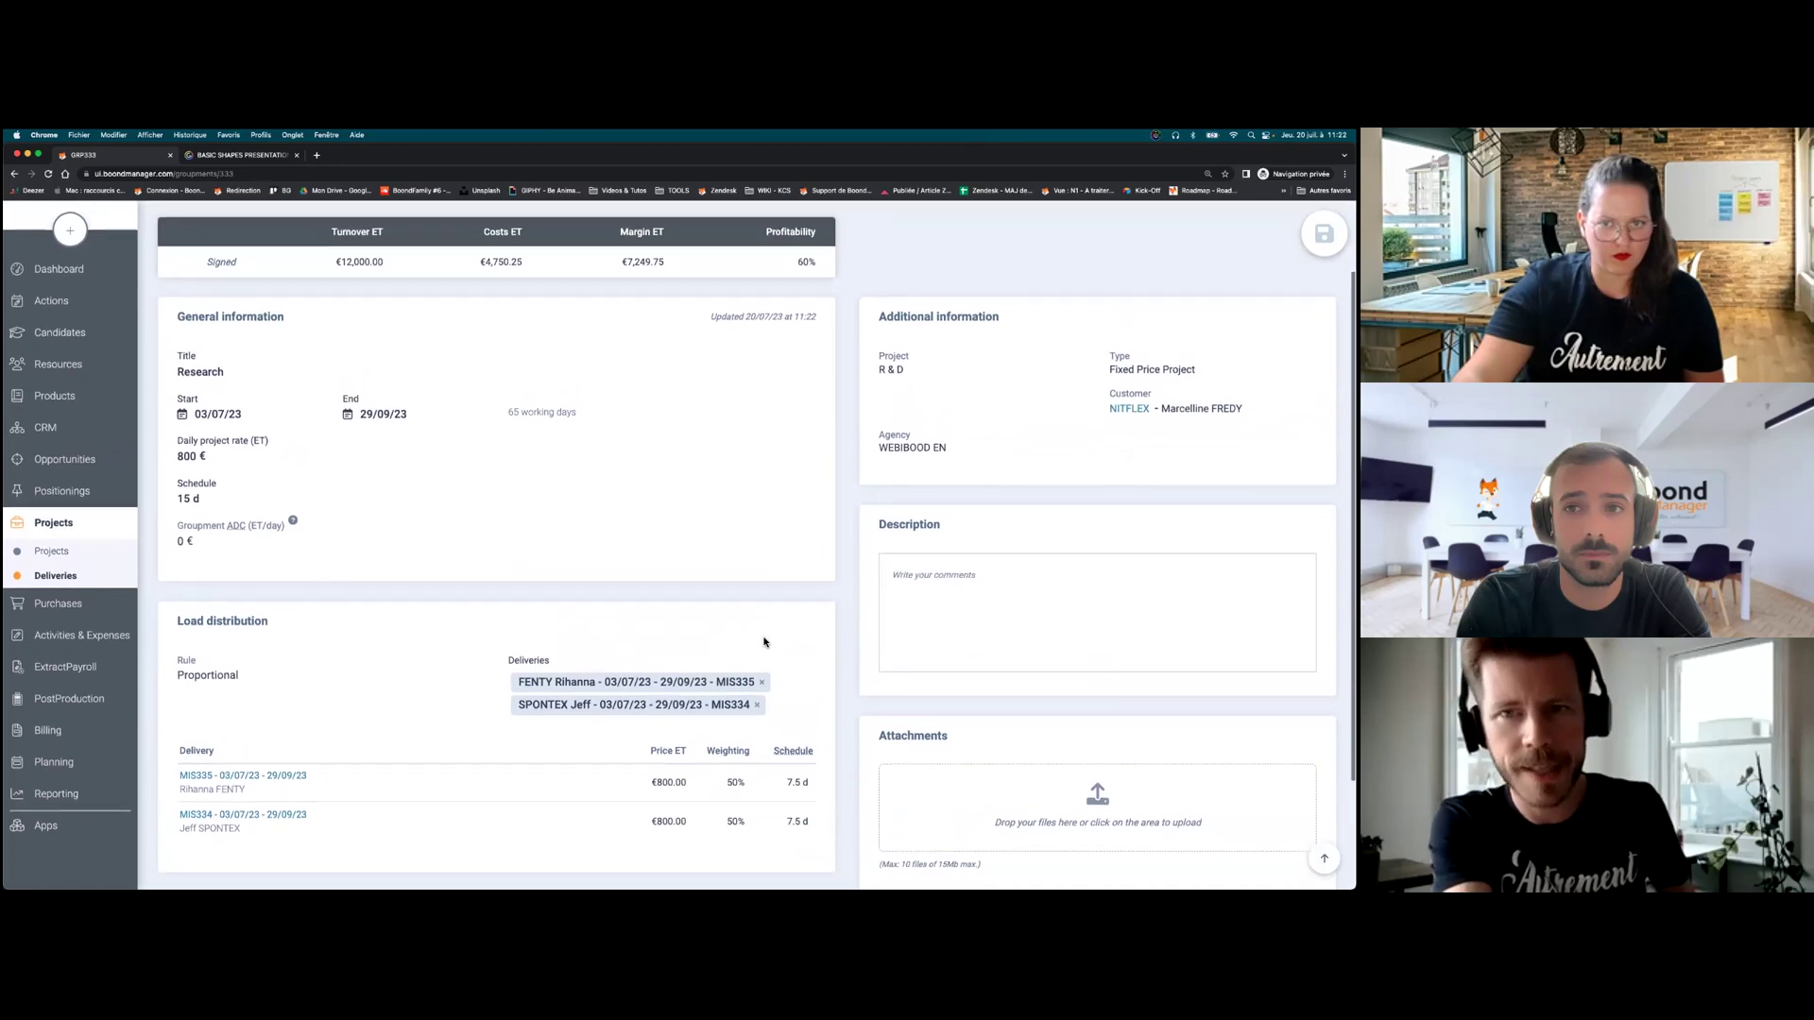
{"action": "scroll", "coordinate": [765, 641], "scroll_direction": "down", "scroll_amount": 1}
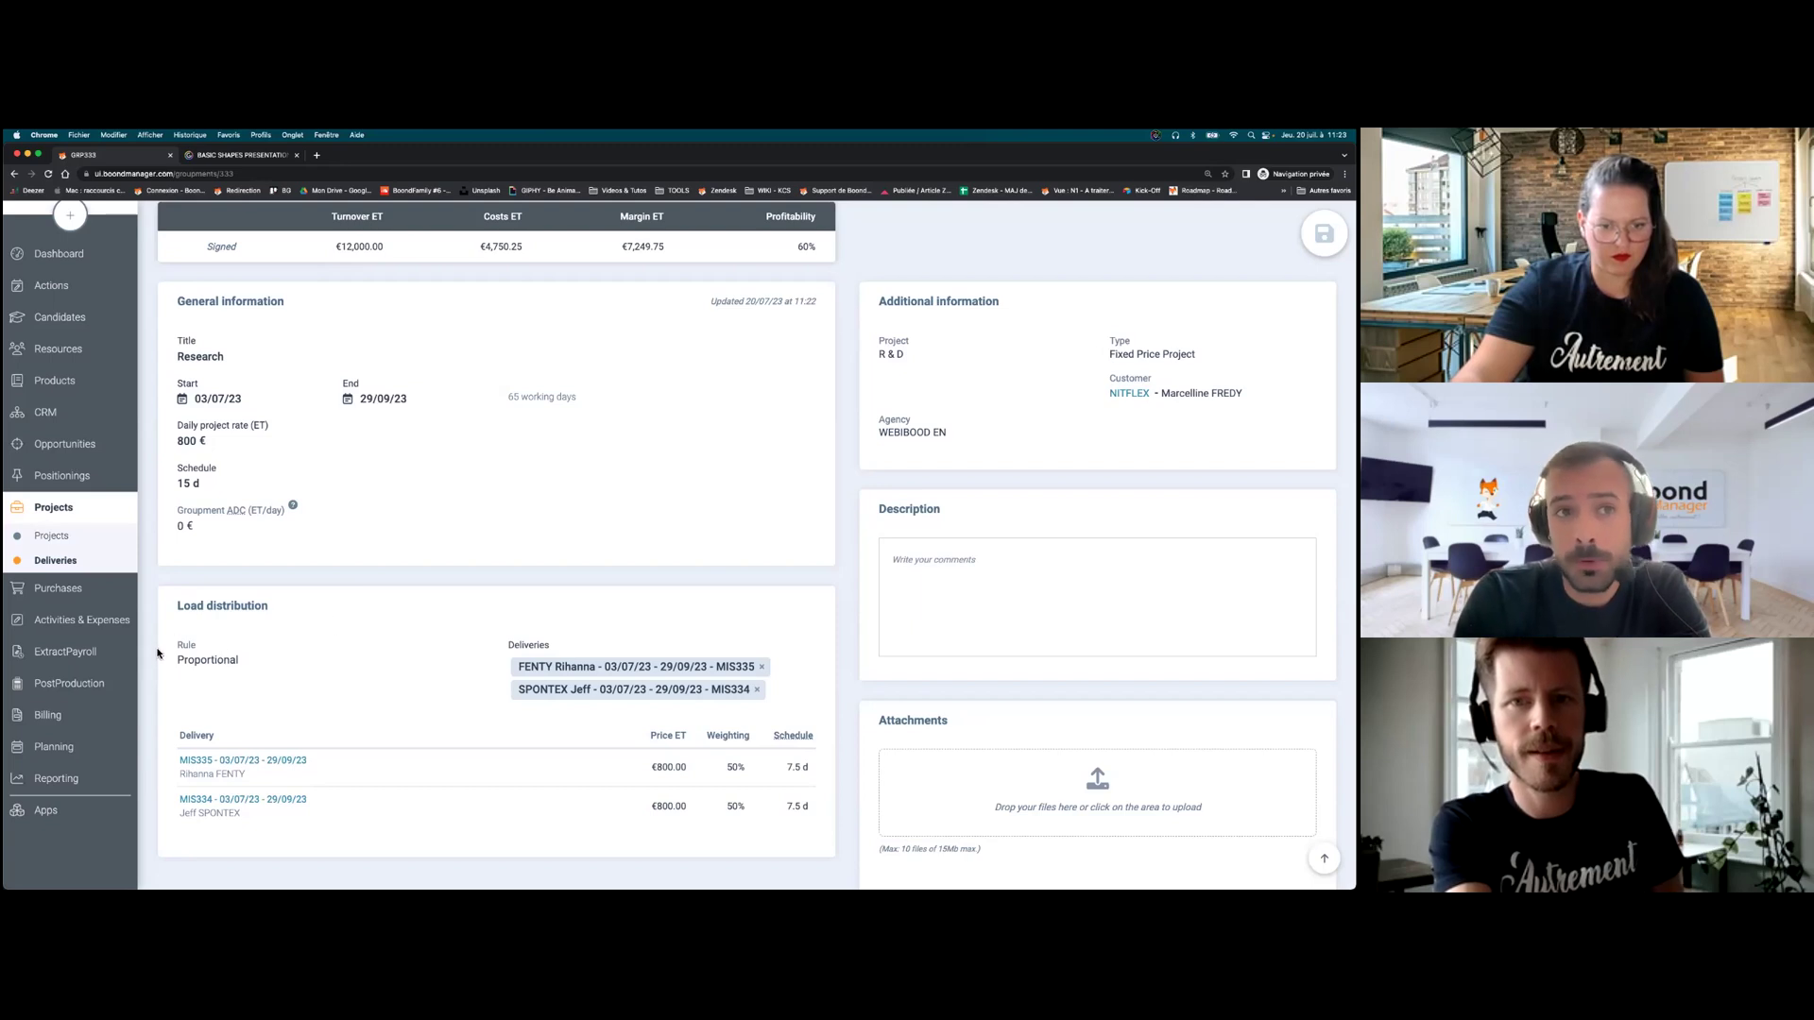
{"action": "left_click", "coordinate": [269, 672]}
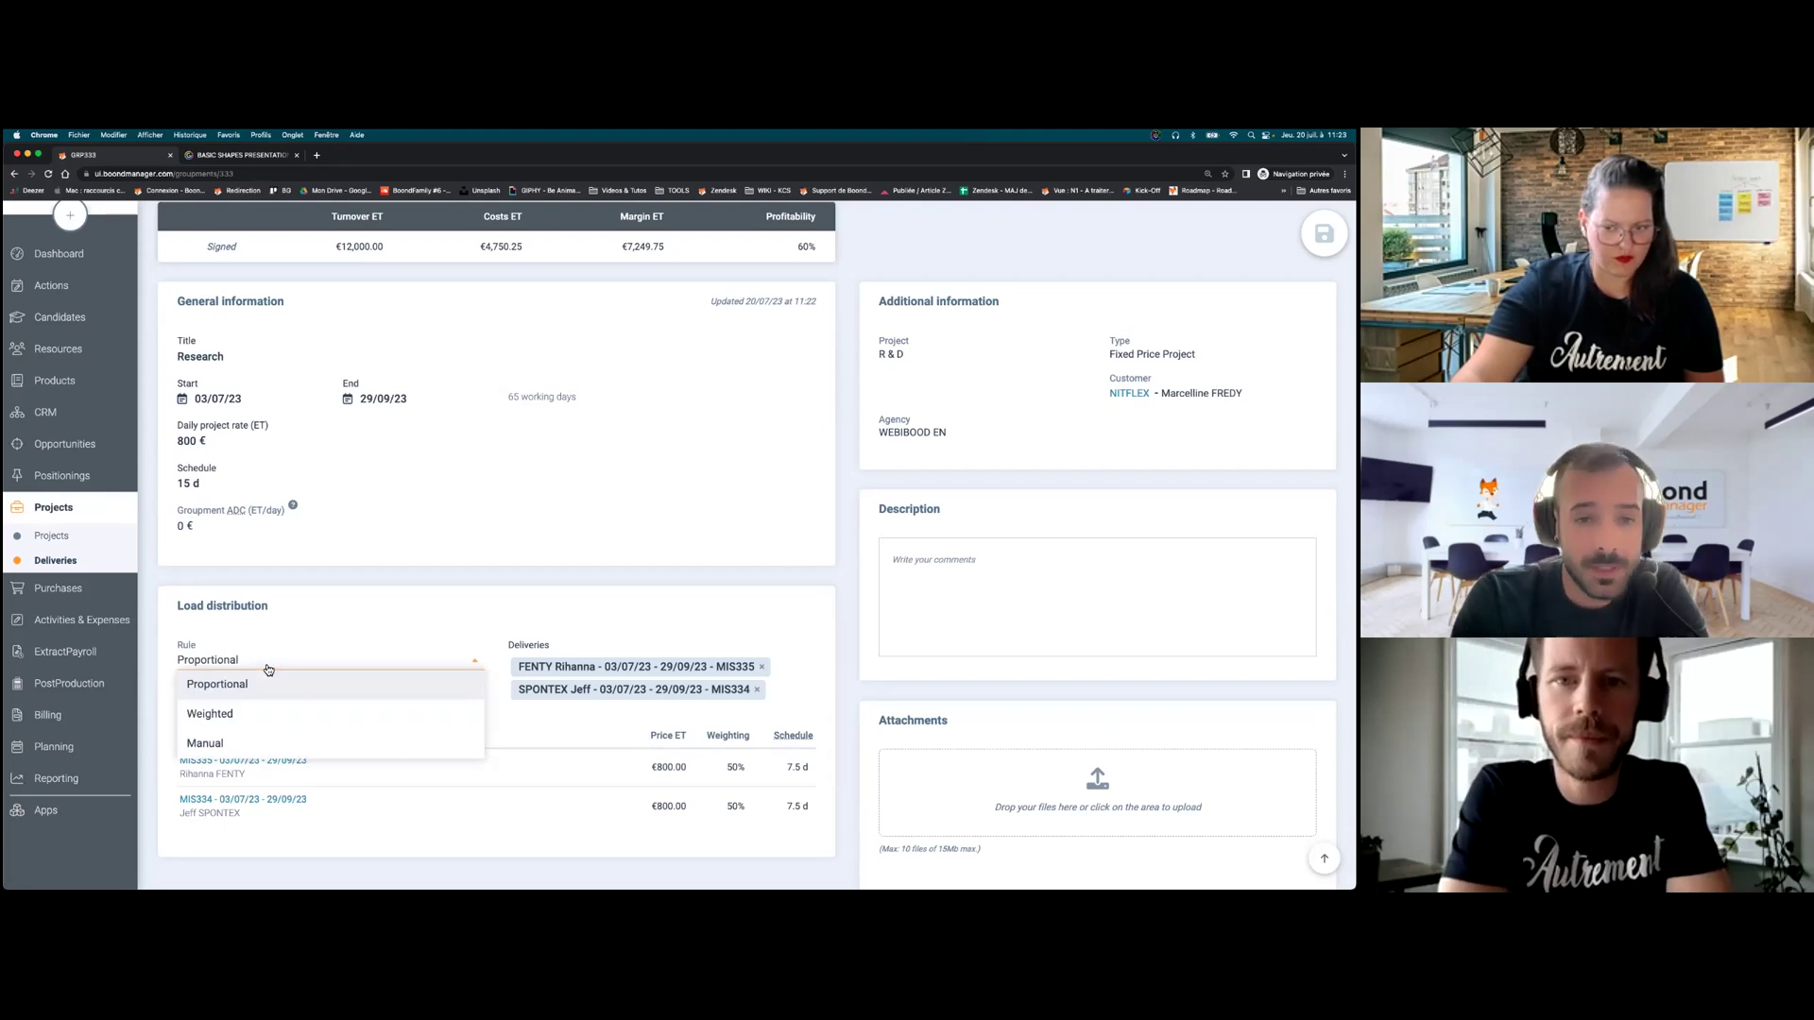
{"action": "left_click", "coordinate": [218, 722]}
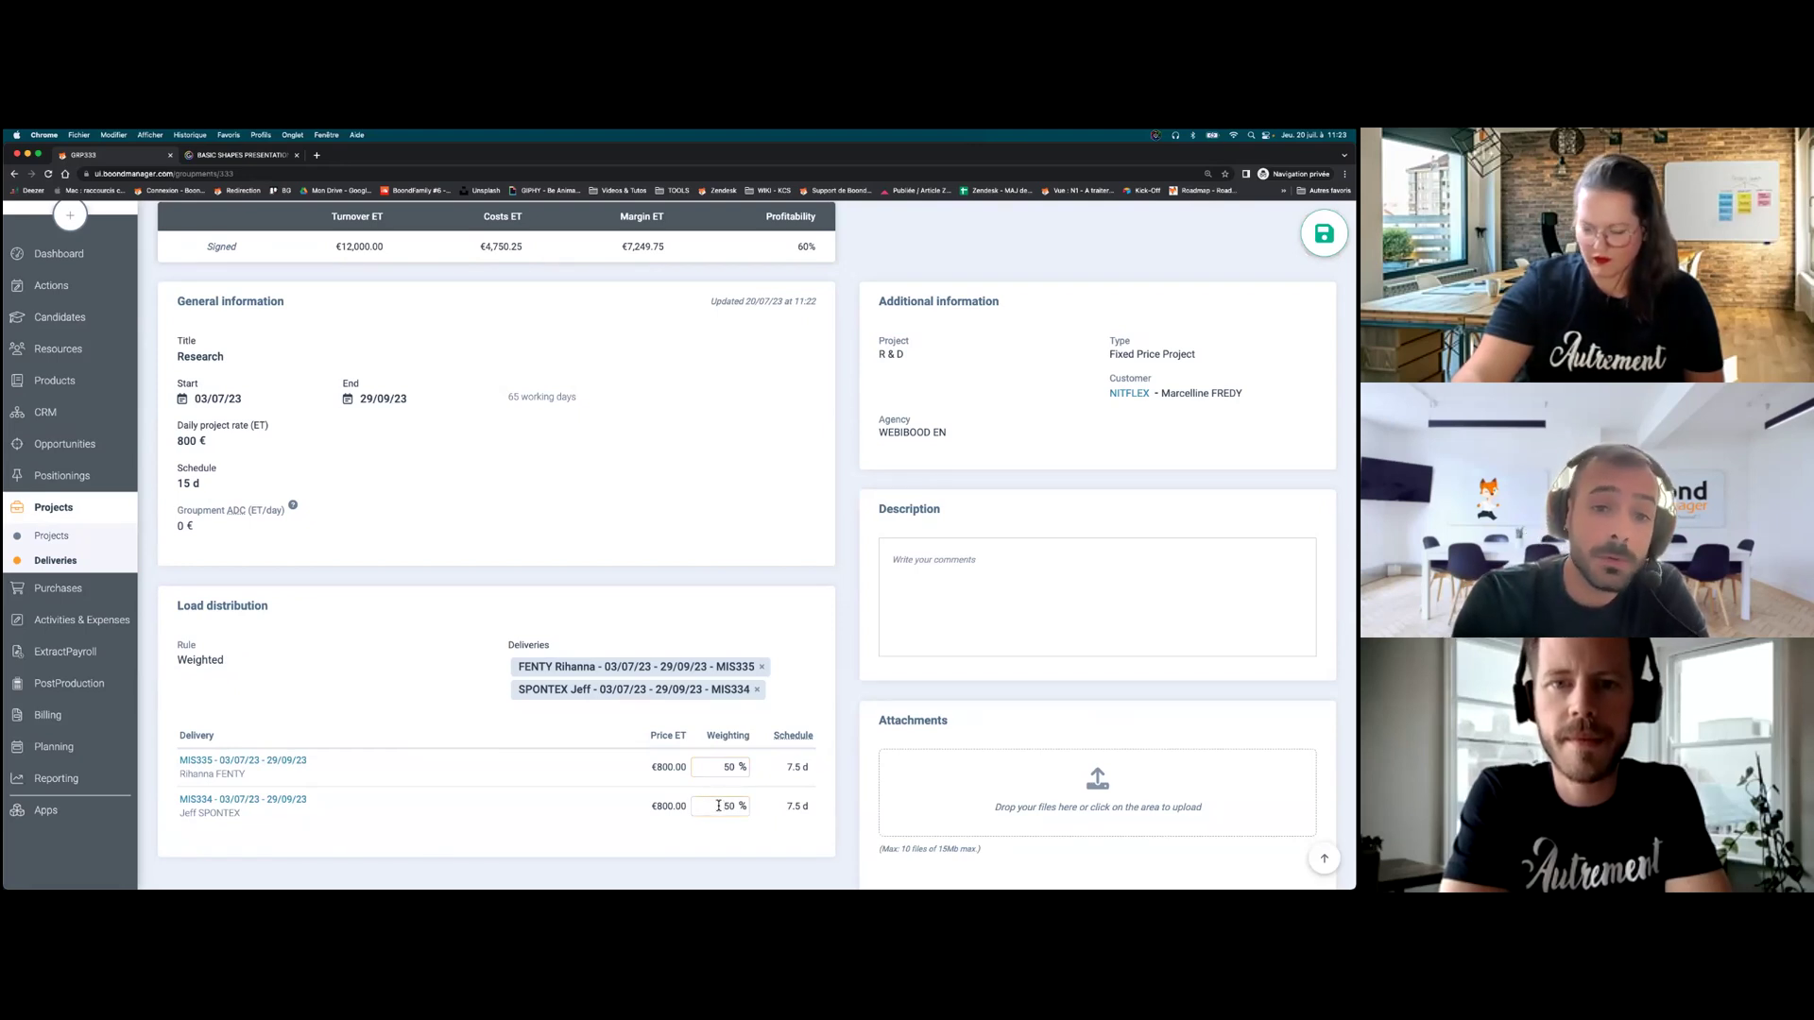
- Distribute the Research load with the Manual rule, giving 10 days to the first delivery and 5 days to the second, and save
{"action": "left_click", "coordinate": [342, 660]}
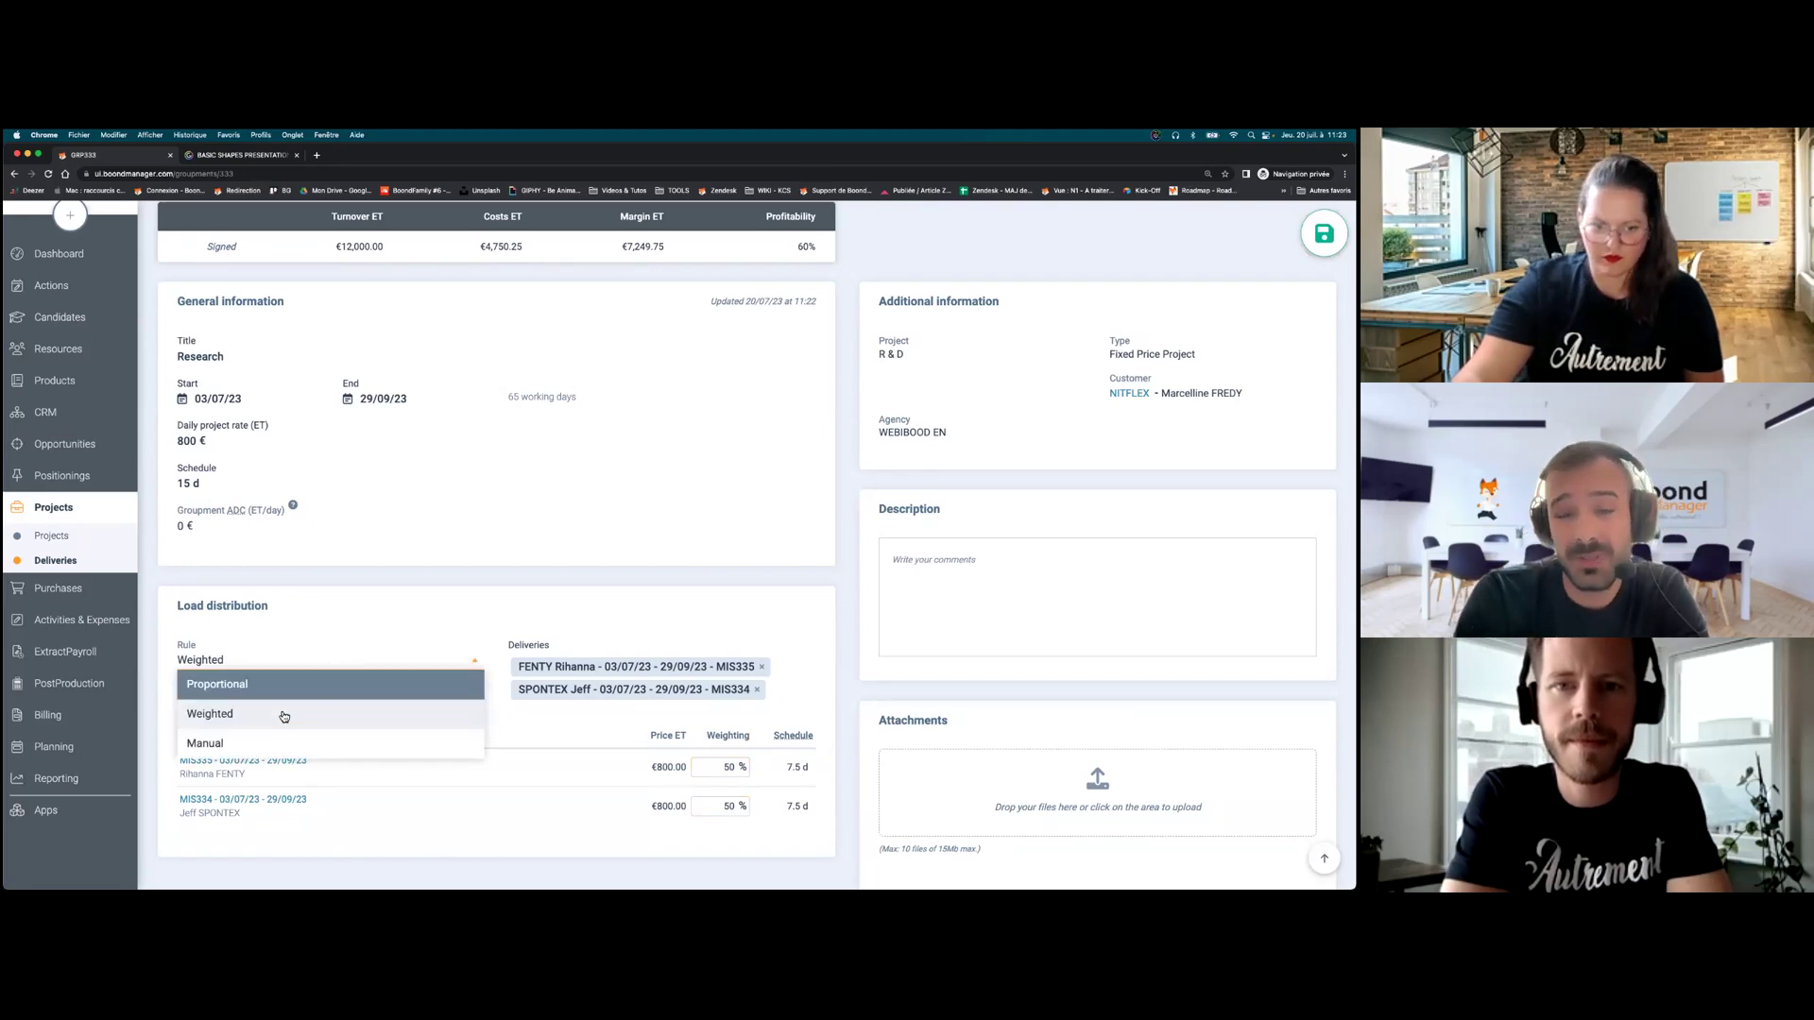
{"action": "left_click", "coordinate": [271, 742]}
{"action": "left_click", "coordinate": [794, 768]}
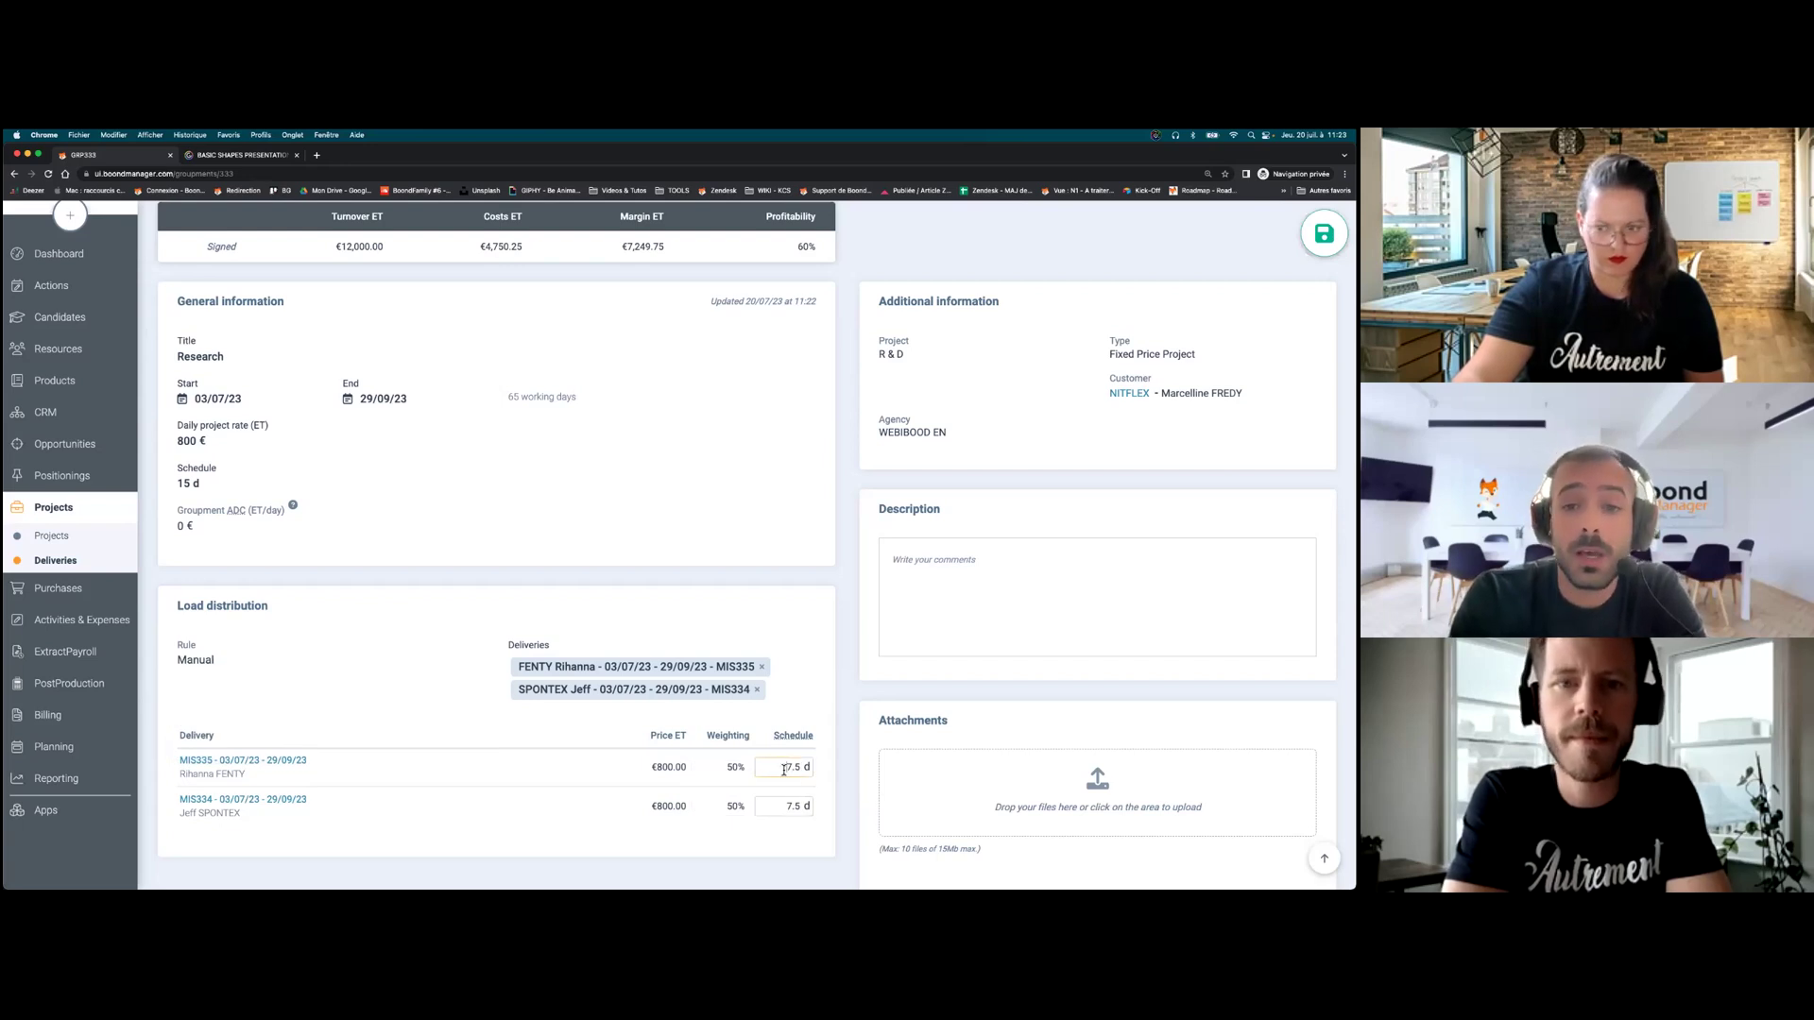
{"action": "key", "text": "BackSpace"}
{"action": "key", "text": "BackSpace"}
{"action": "key", "text": "BackSpace"}
{"action": "type", "text": "10"}
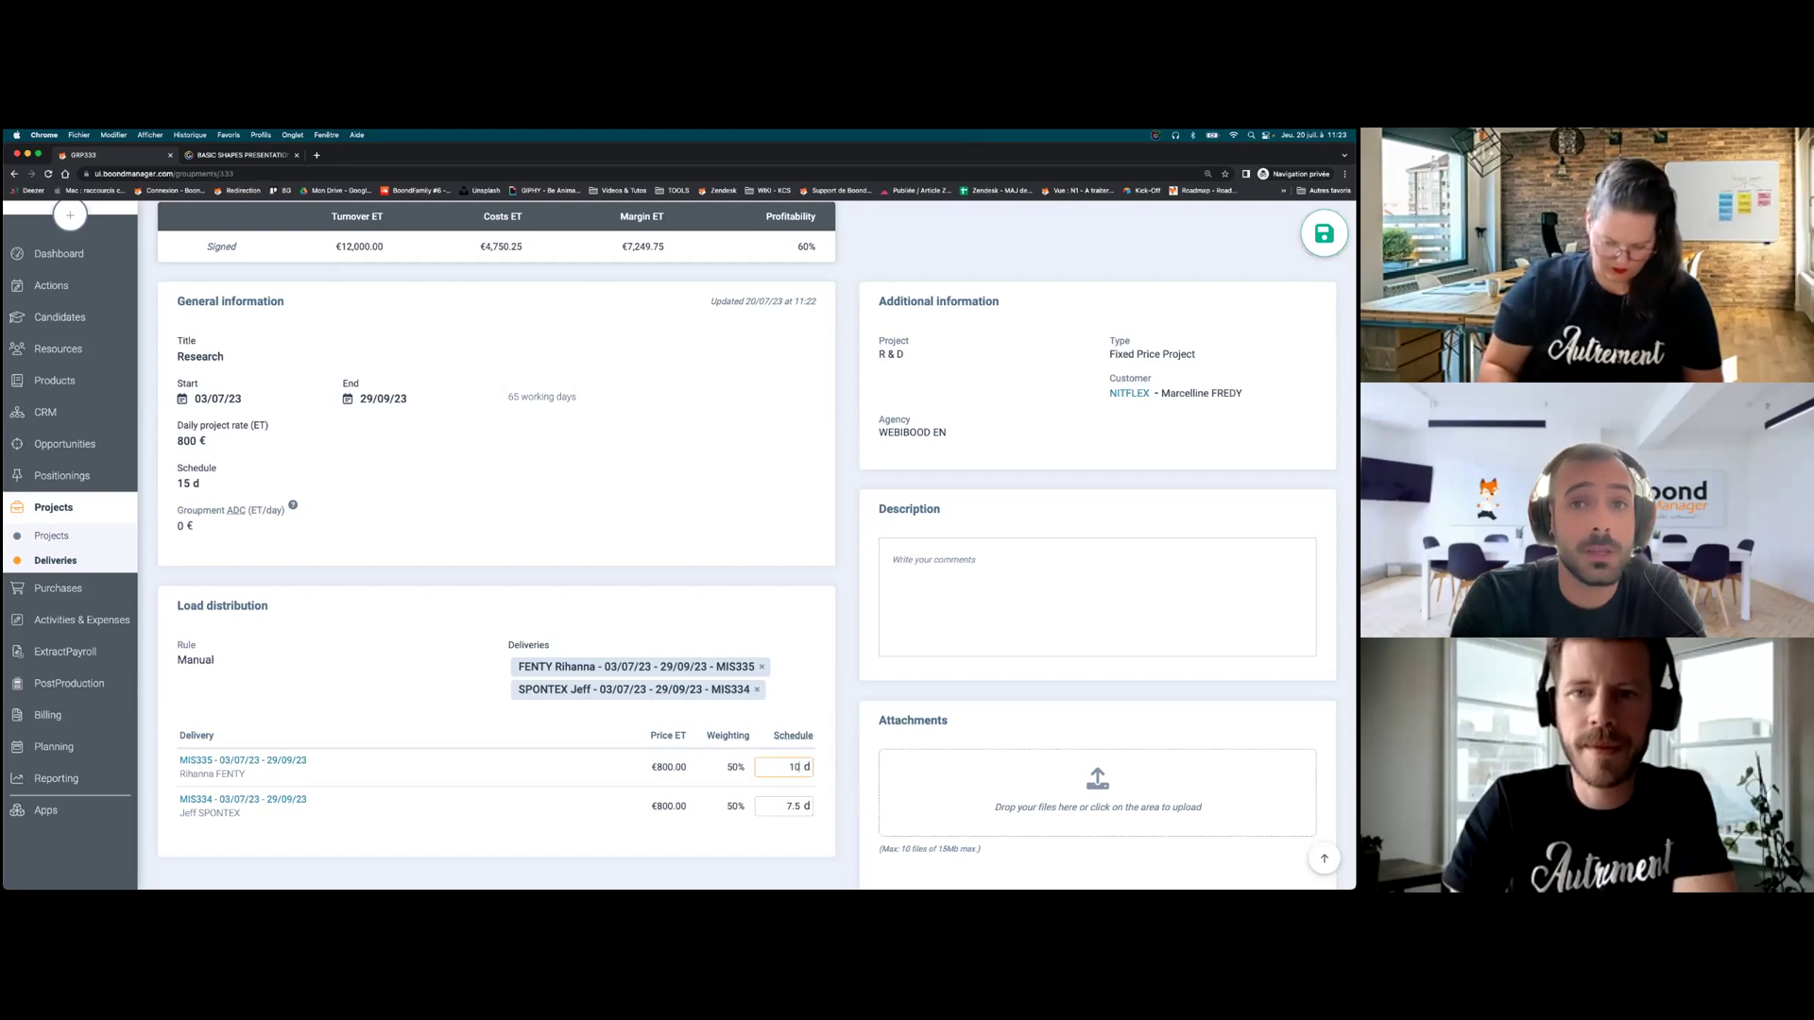
{"action": "left_click", "coordinate": [809, 806]}
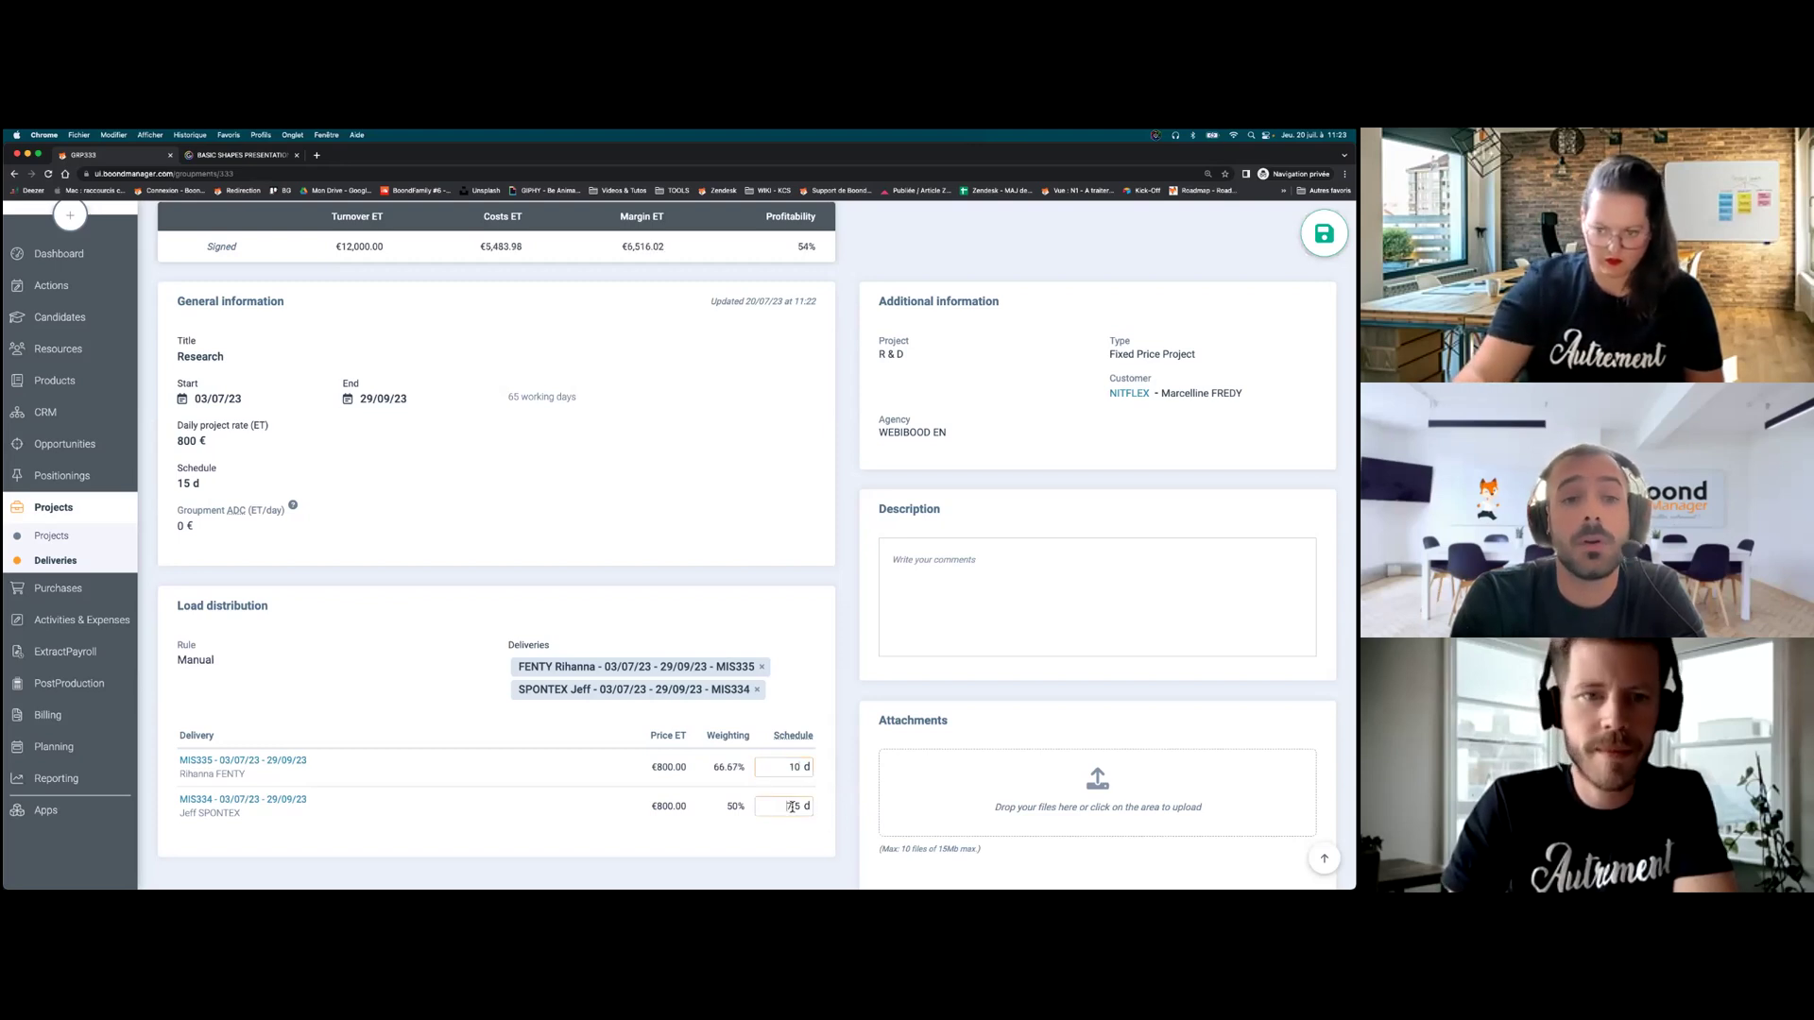
{"action": "type", "text": "5"}
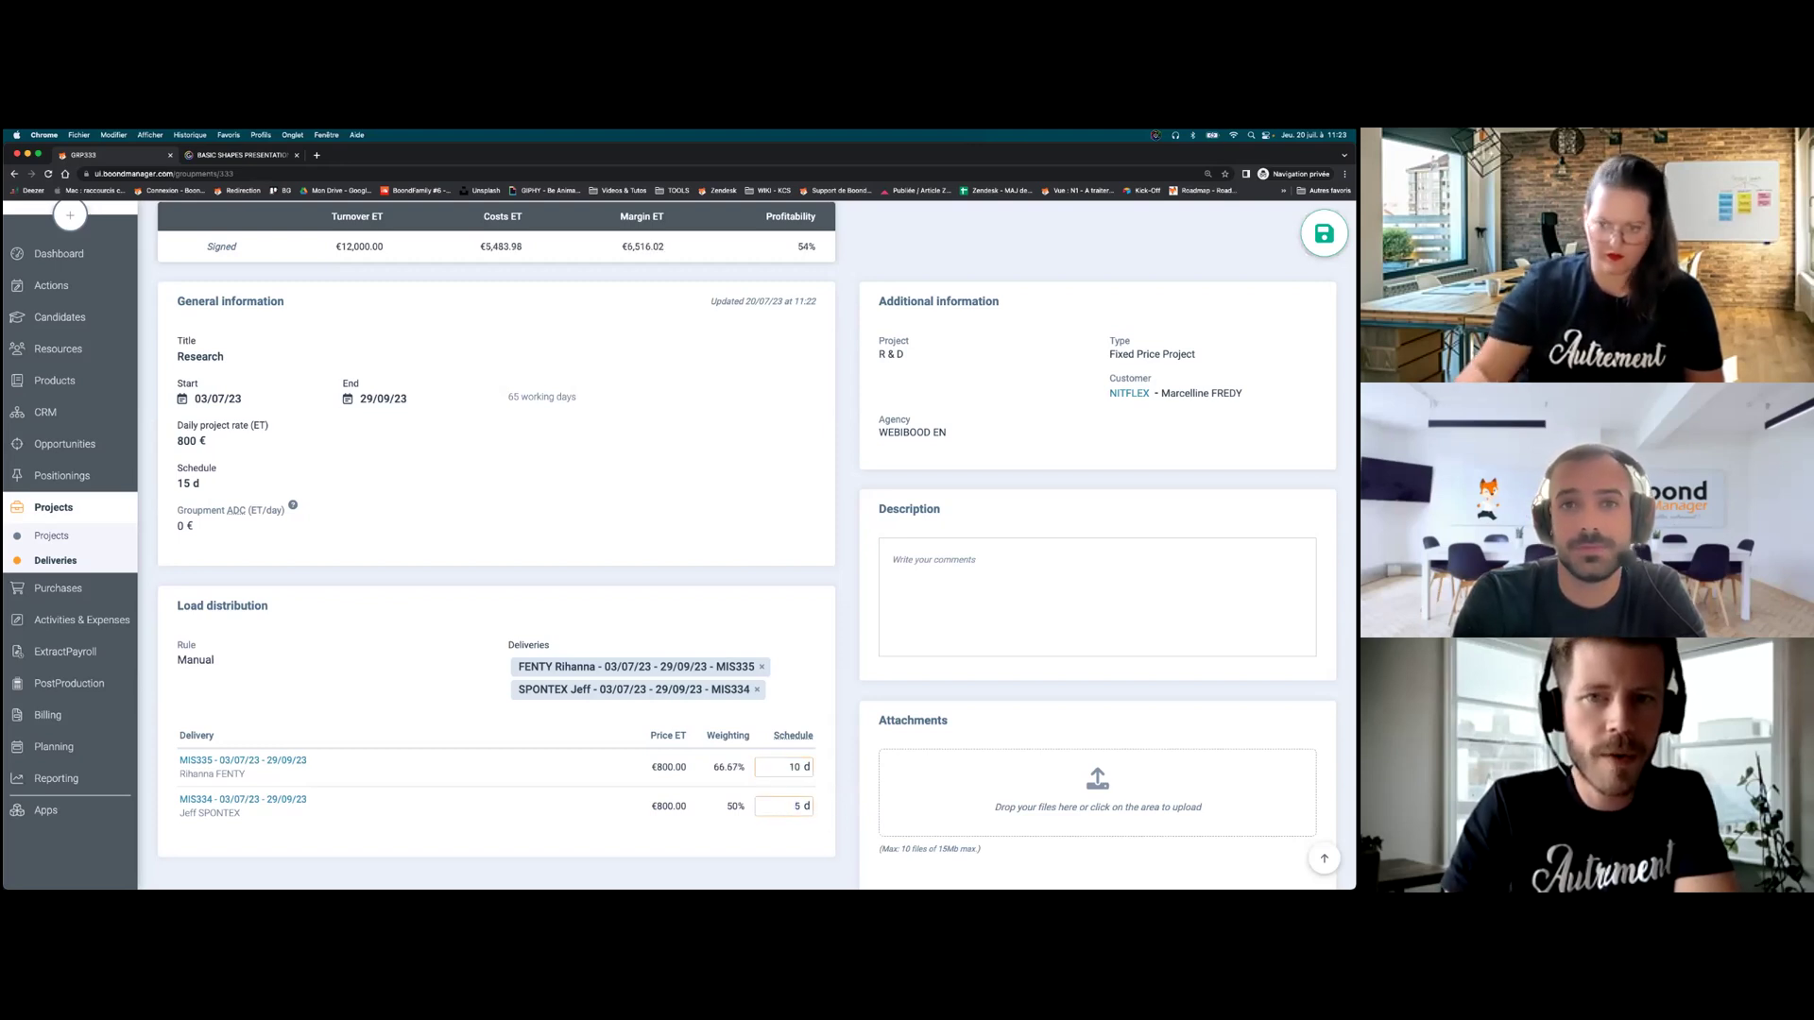
{"action": "key", "text": "Return"}
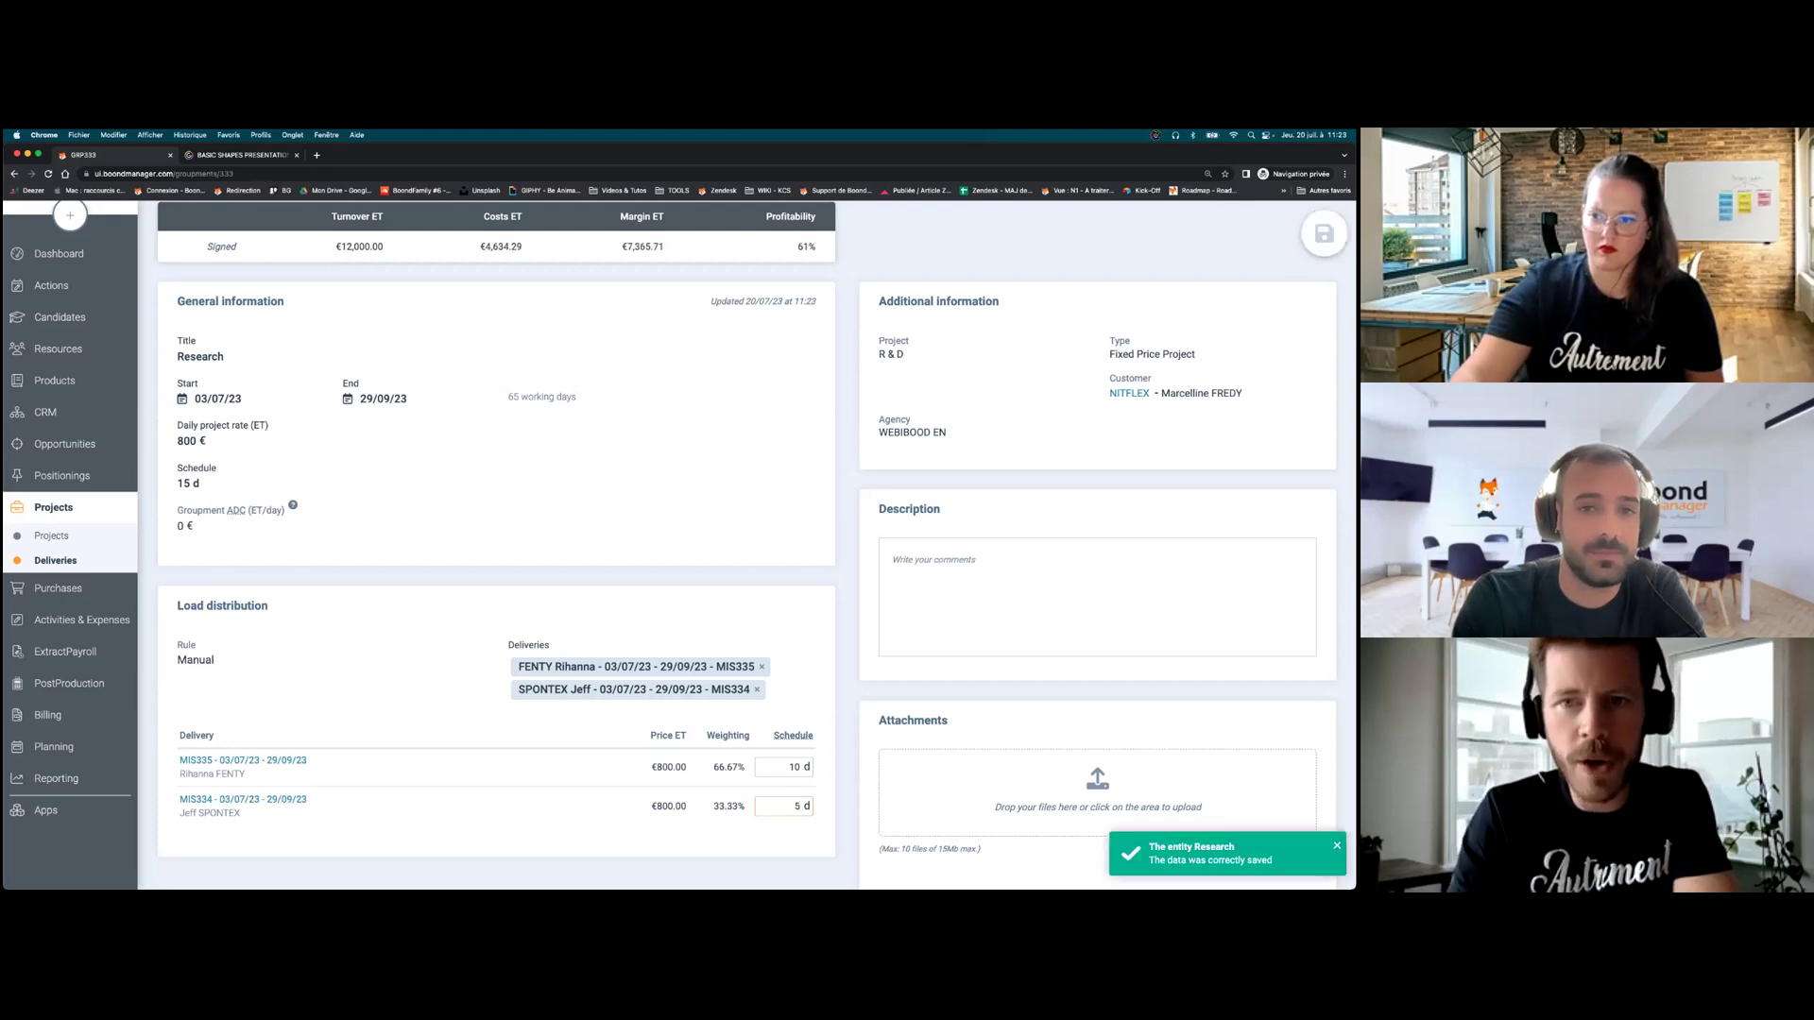
- Return to the R & D project and start another groupment titled "Development"
{"action": "scroll", "coordinate": [598, 515], "scroll_direction": "up", "scroll_amount": 2}
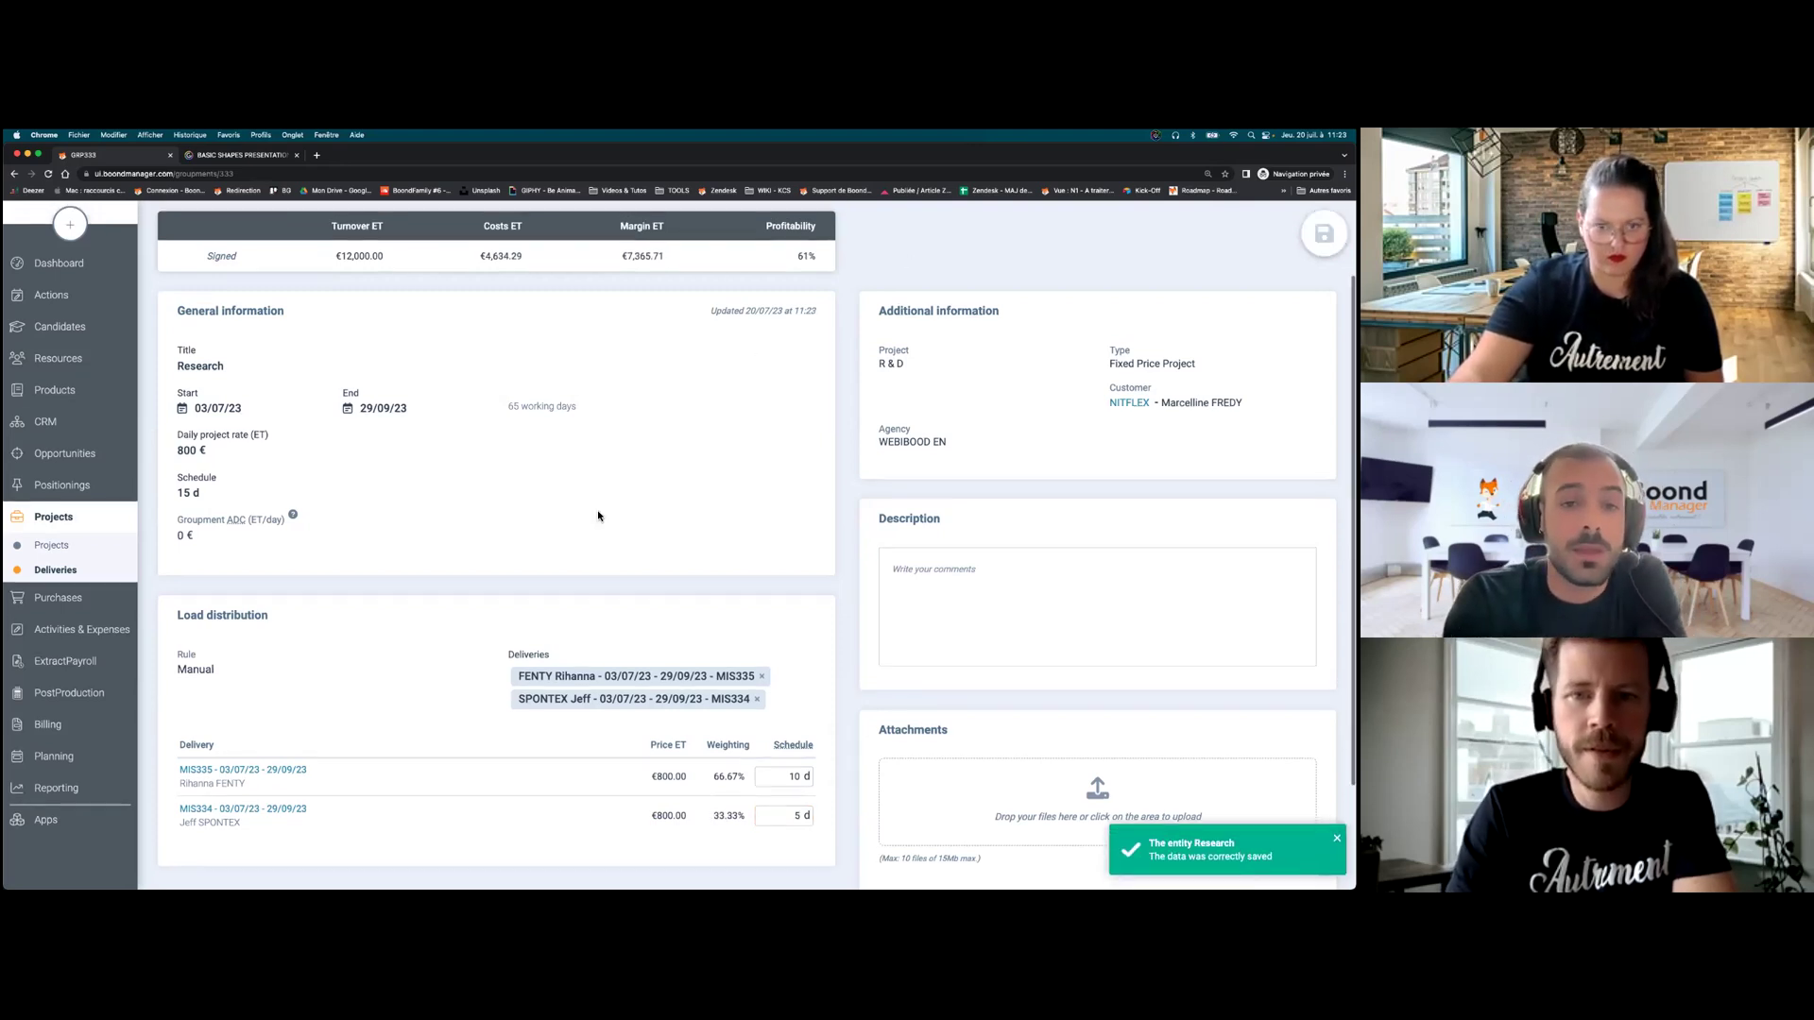
{"action": "scroll", "coordinate": [599, 515], "scroll_direction": "up", "scroll_amount": 1}
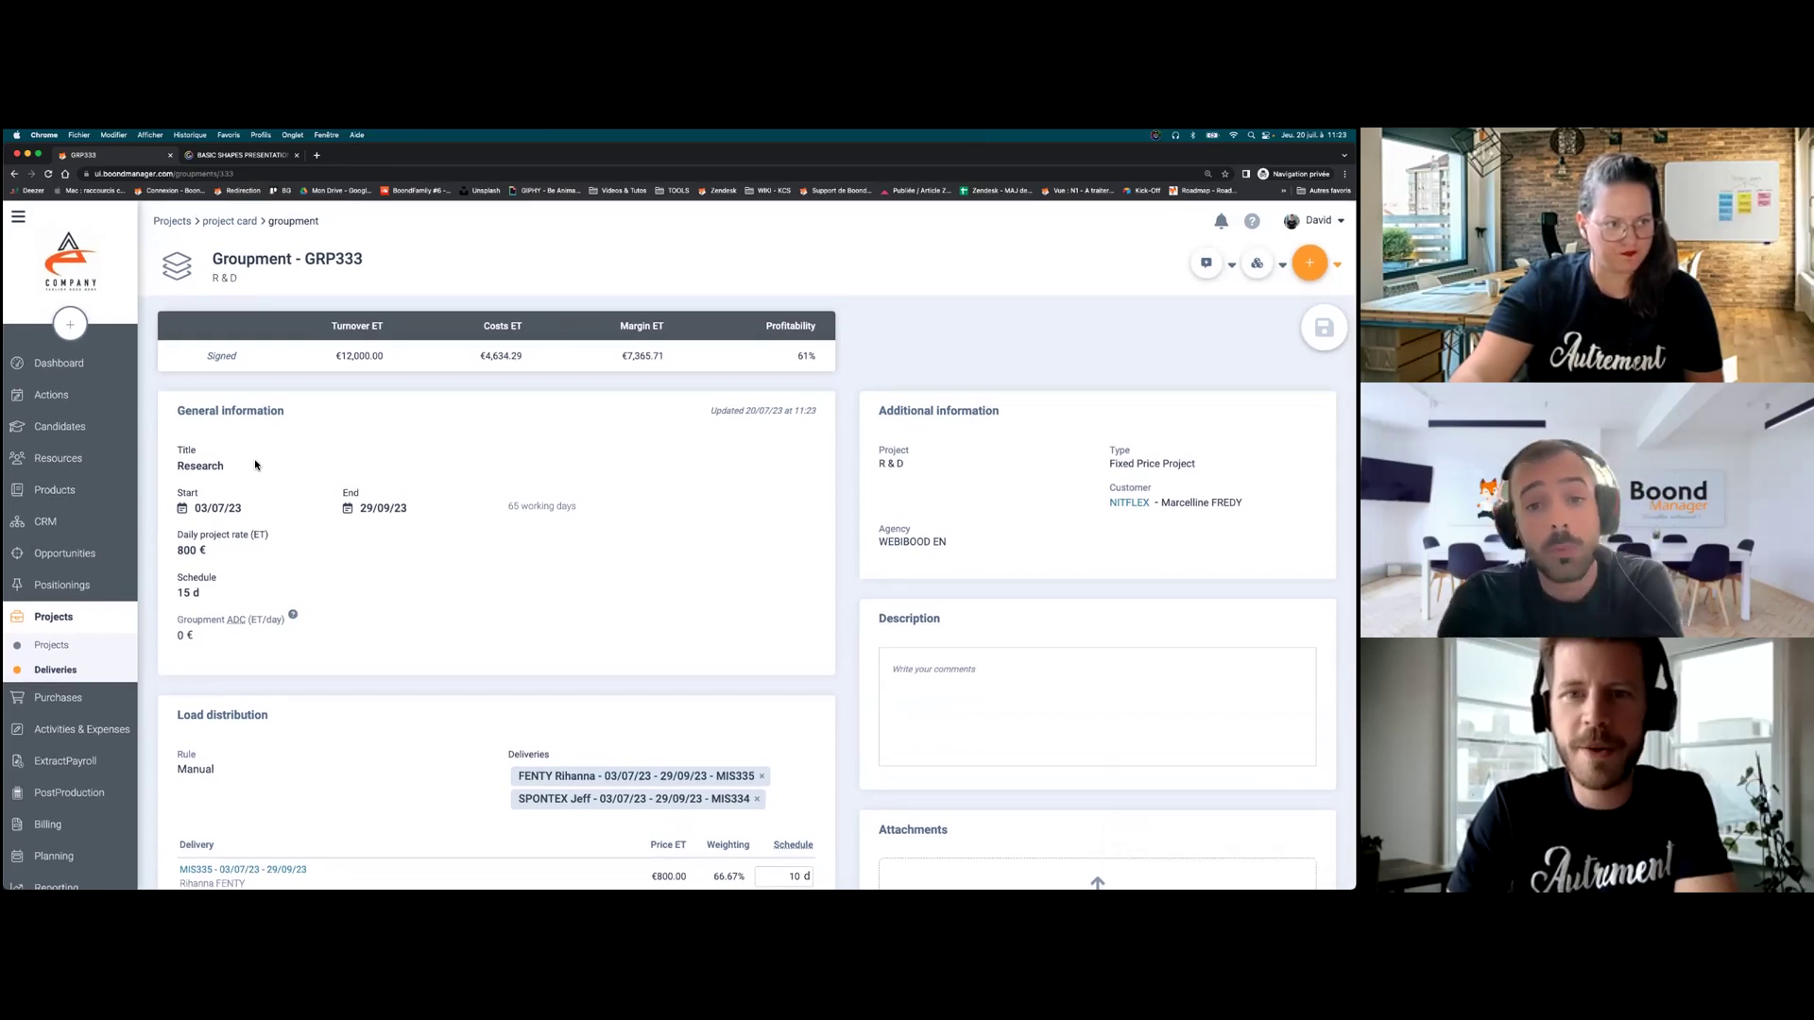
{"action": "left_click", "coordinate": [239, 228]}
{"action": "left_click", "coordinate": [367, 479]}
{"action": "left_click", "coordinate": [383, 526]}
{"action": "left_click", "coordinate": [265, 470]}
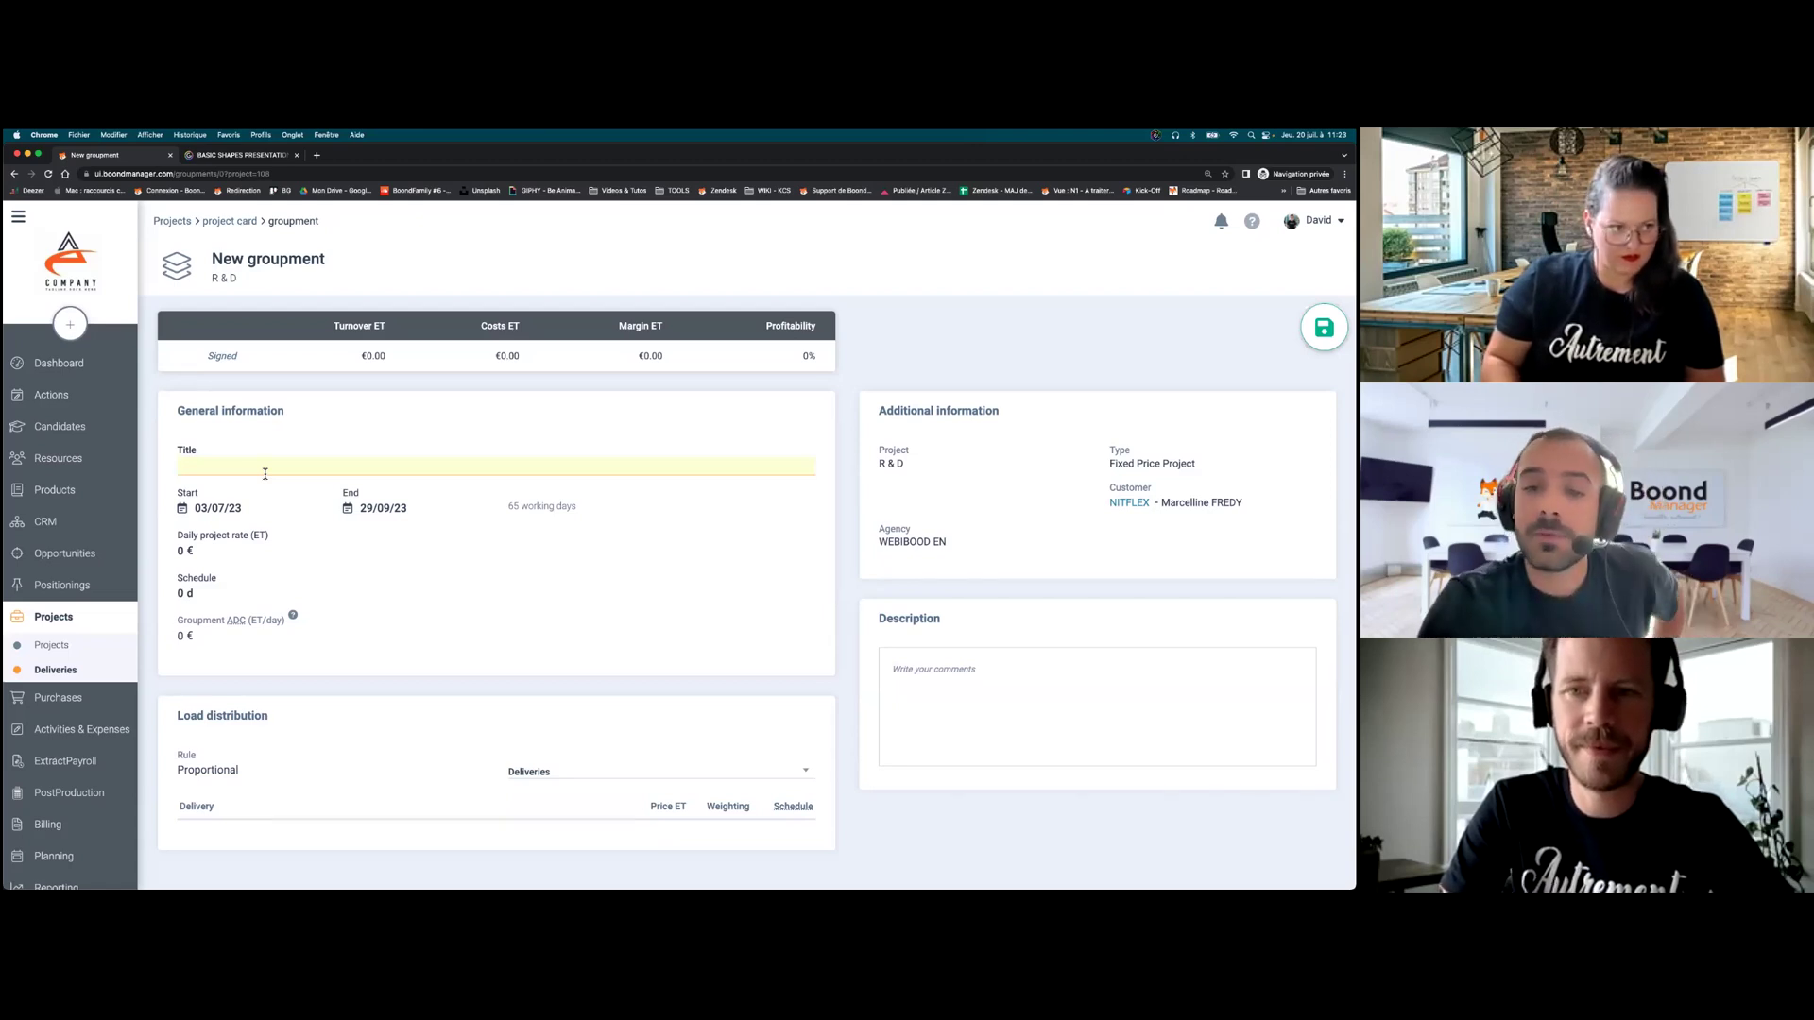
{"action": "type", "text": "Development"}
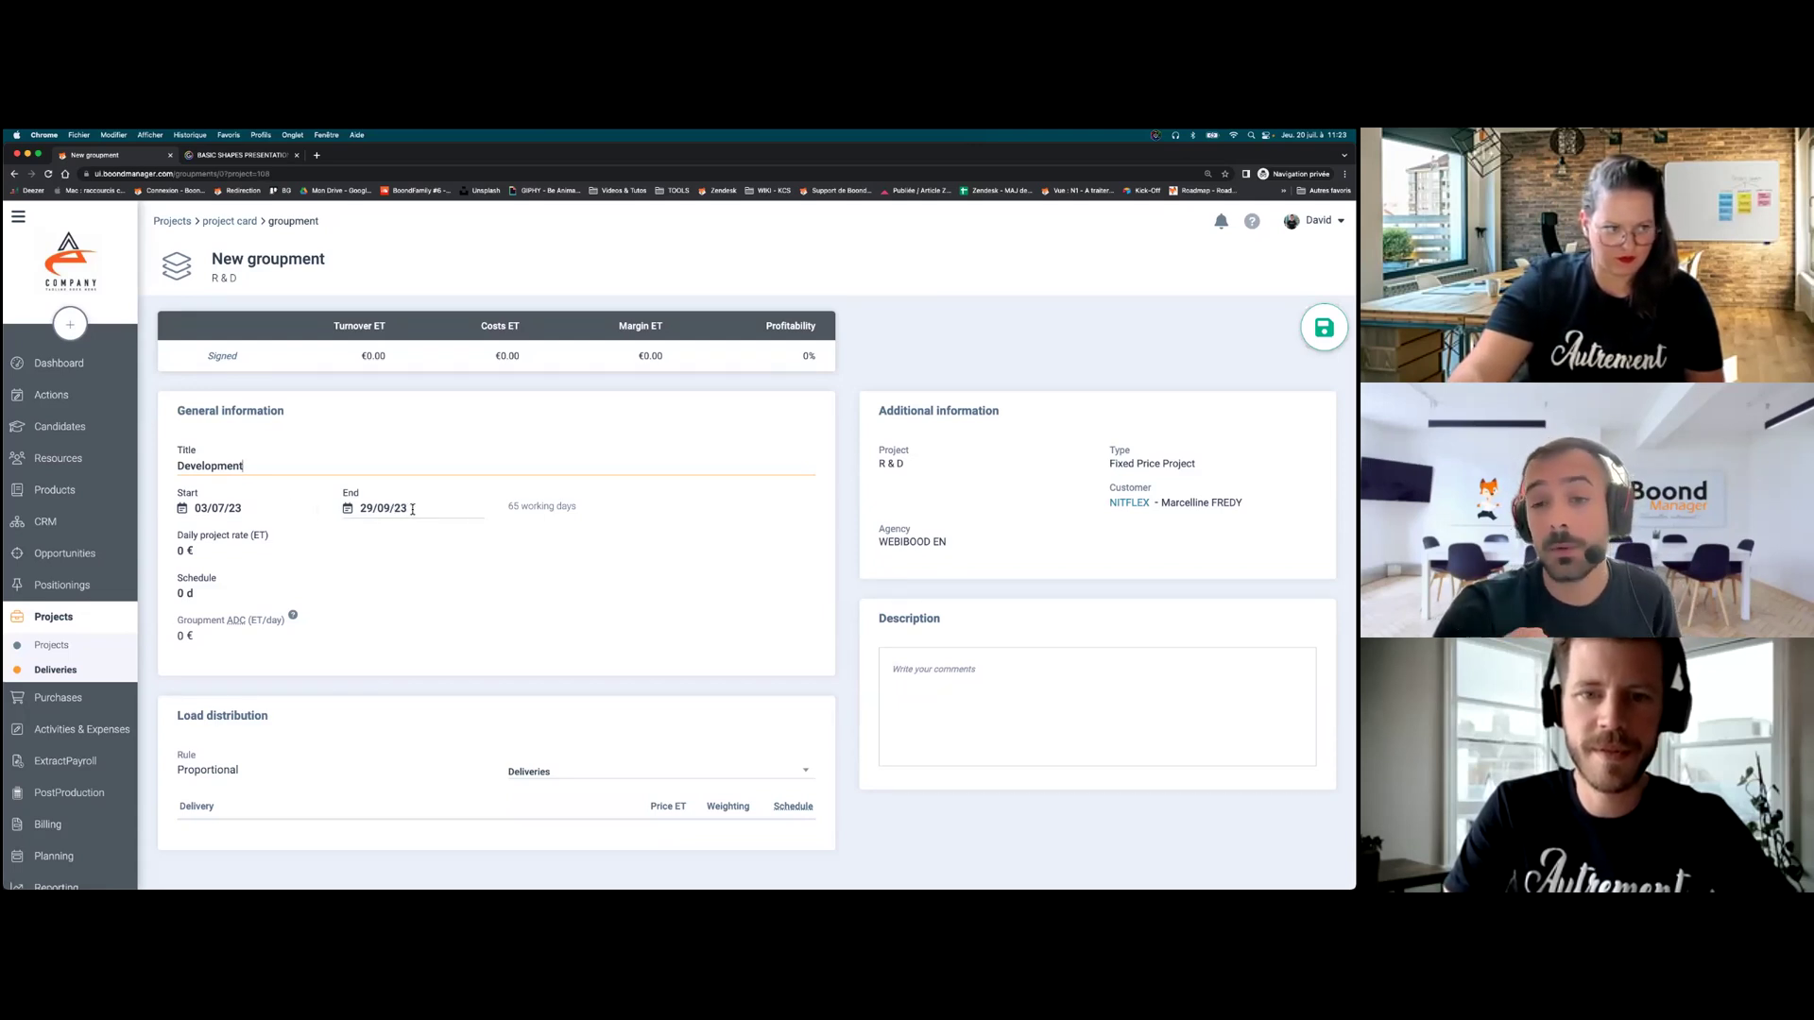
- Set the Development groupment's daily project rate to 940 € and its schedule to 100 days
{"action": "left_click", "coordinate": [229, 556]}
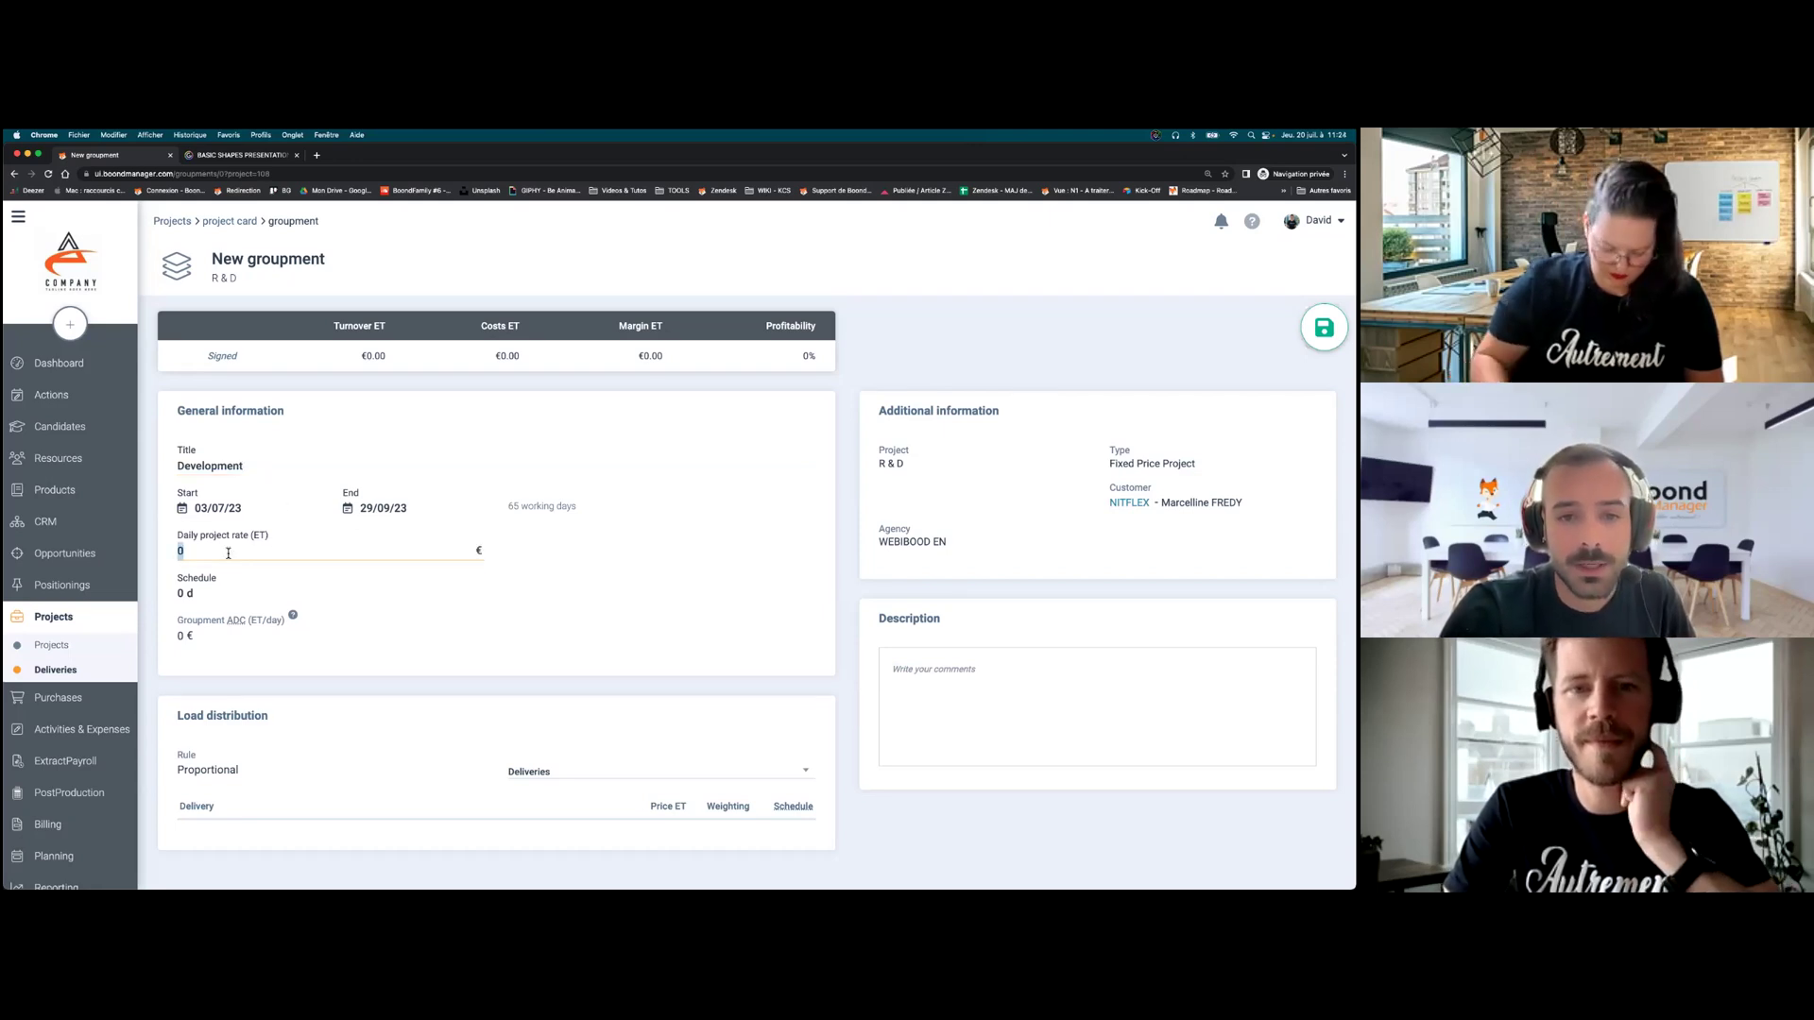
{"action": "type", "text": "94"}
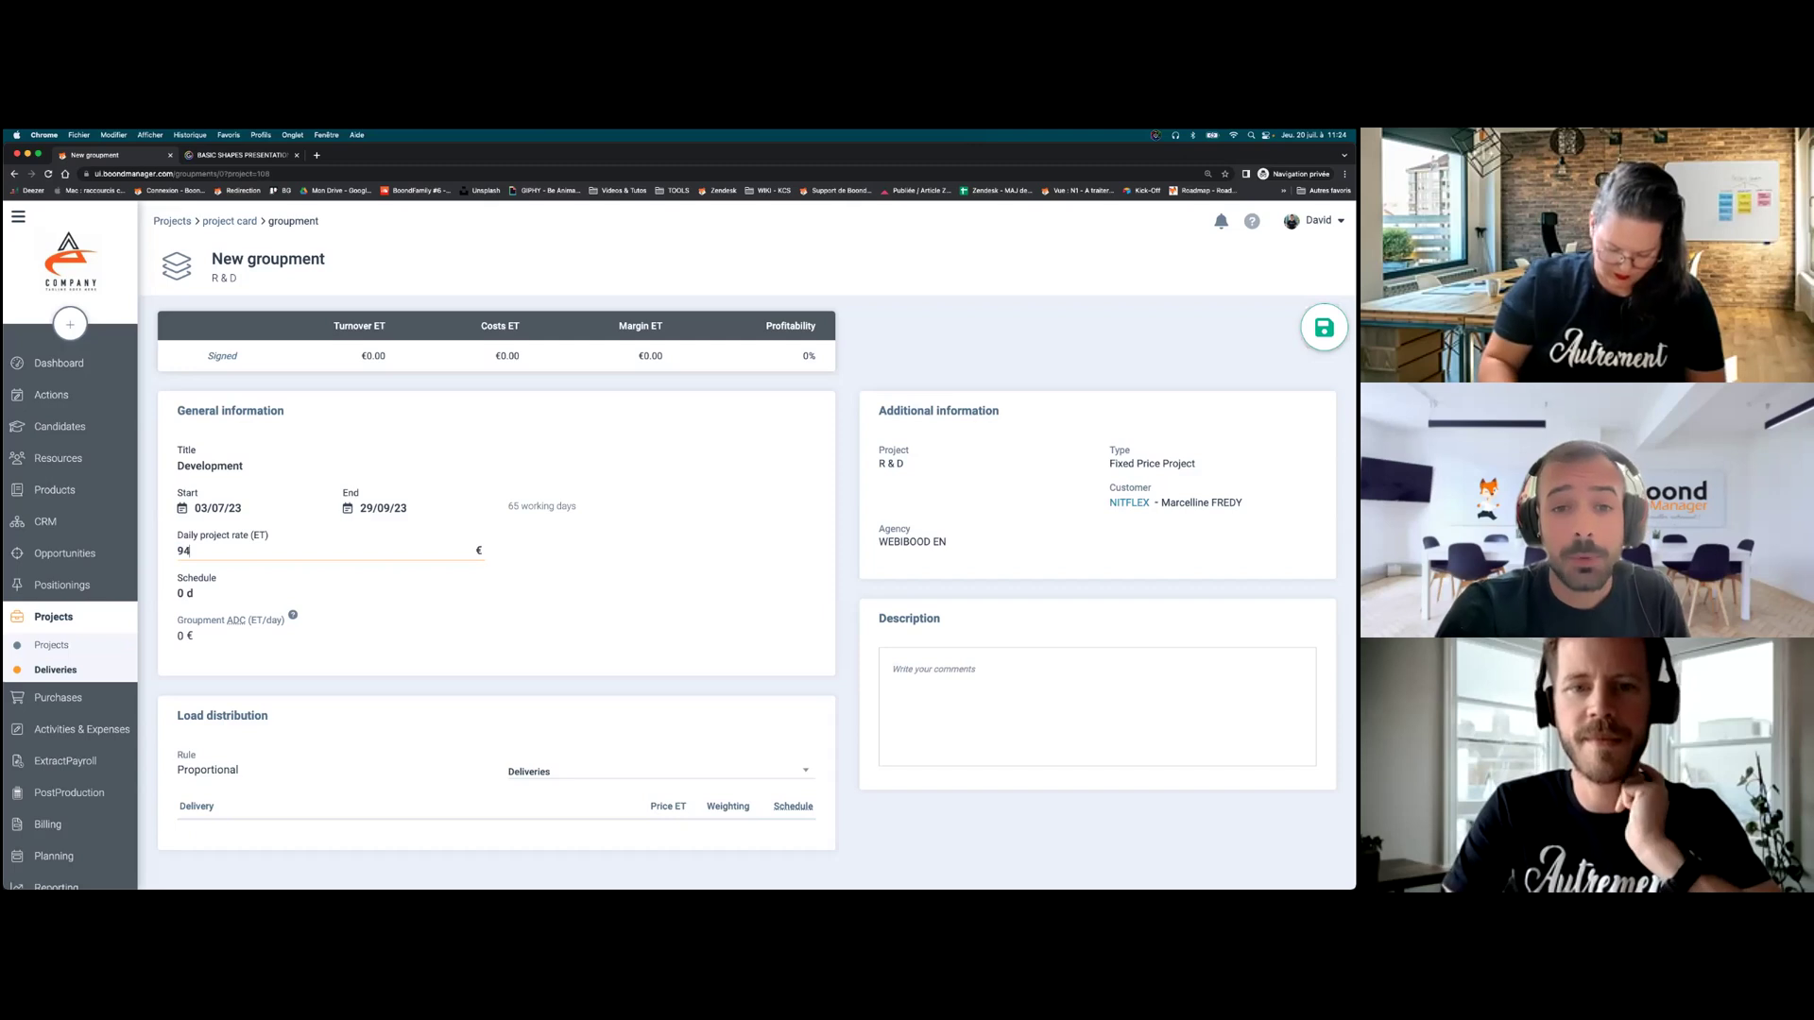
{"action": "type", "text": "0"}
{"action": "left_click", "coordinate": [218, 592]}
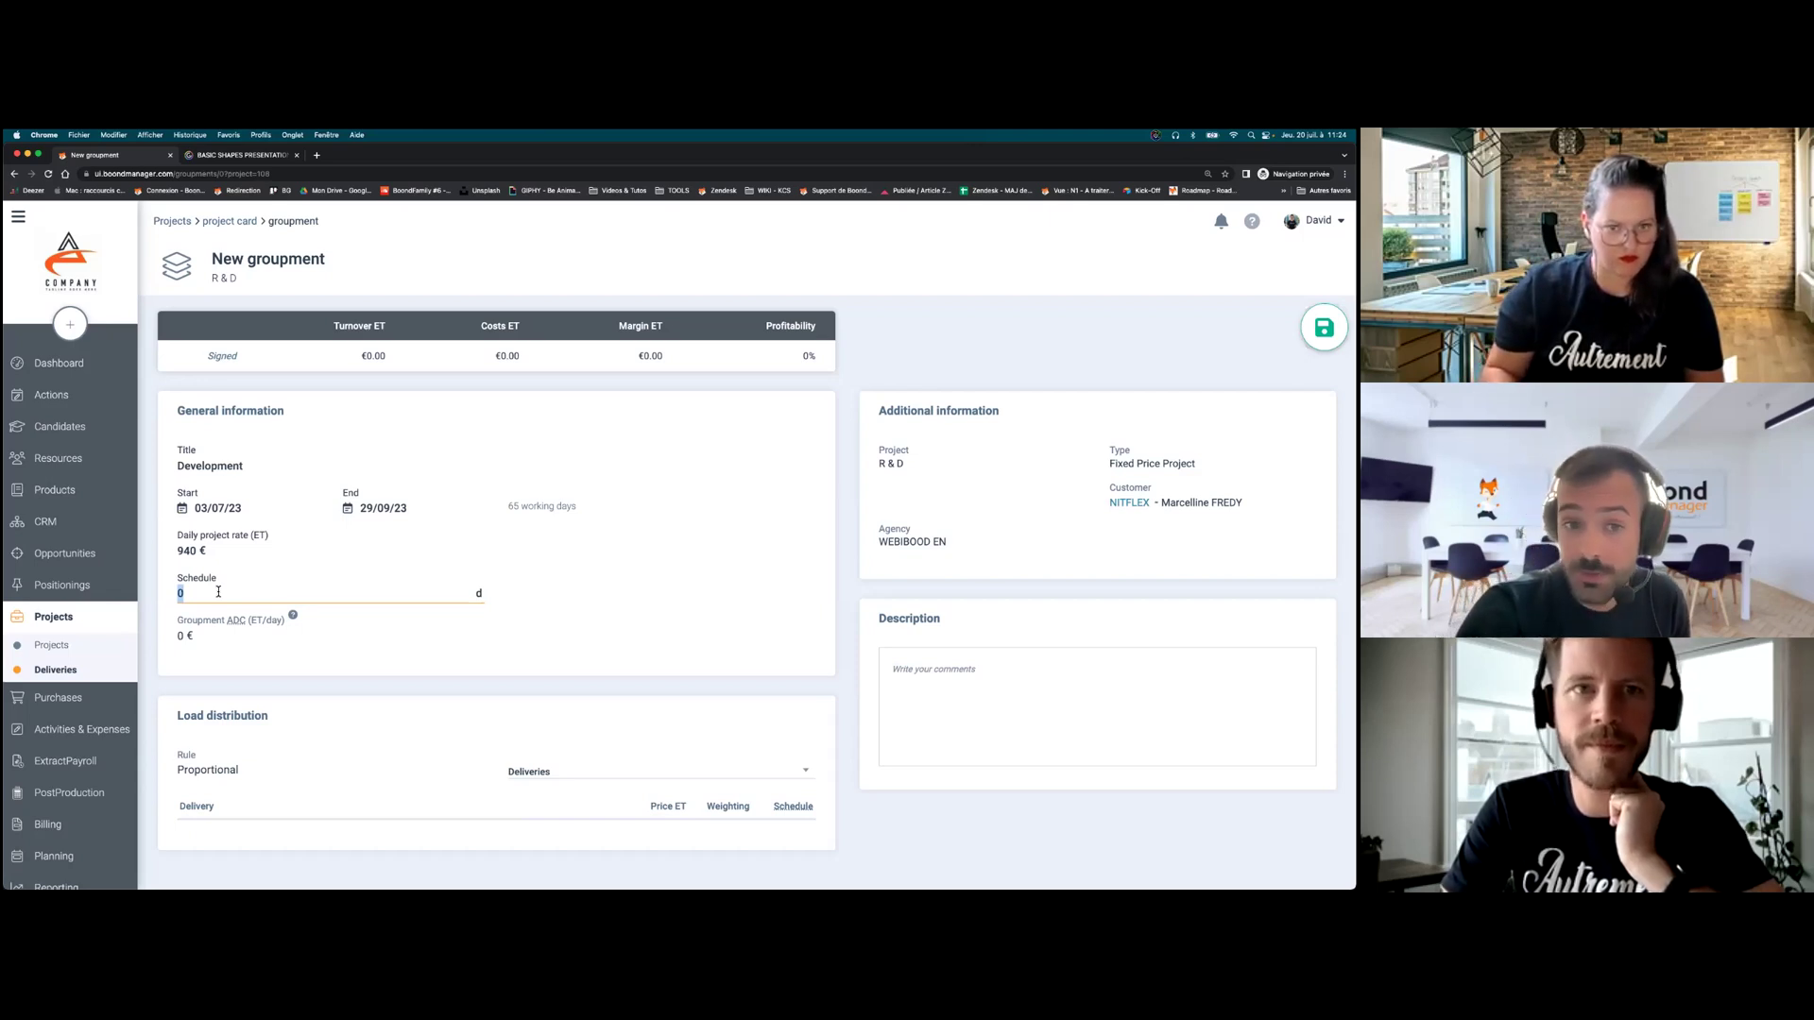
{"action": "type", "text": "1"}
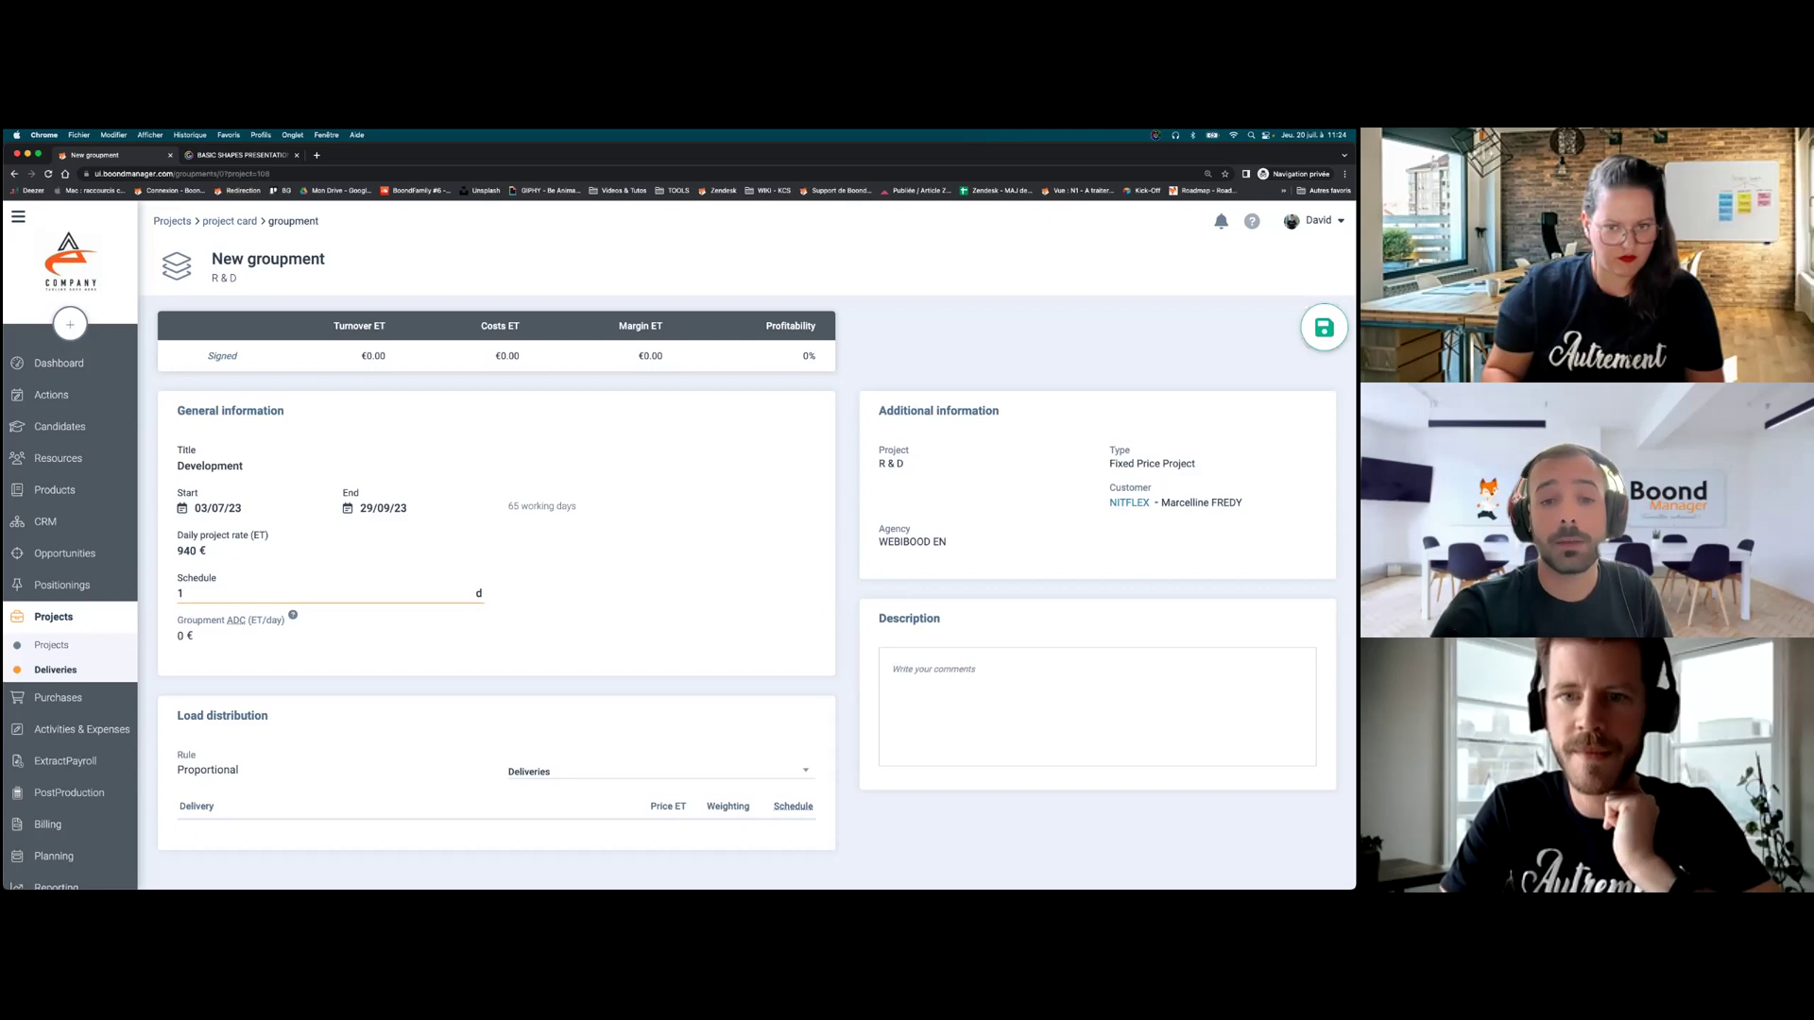
{"action": "type", "text": "00"}
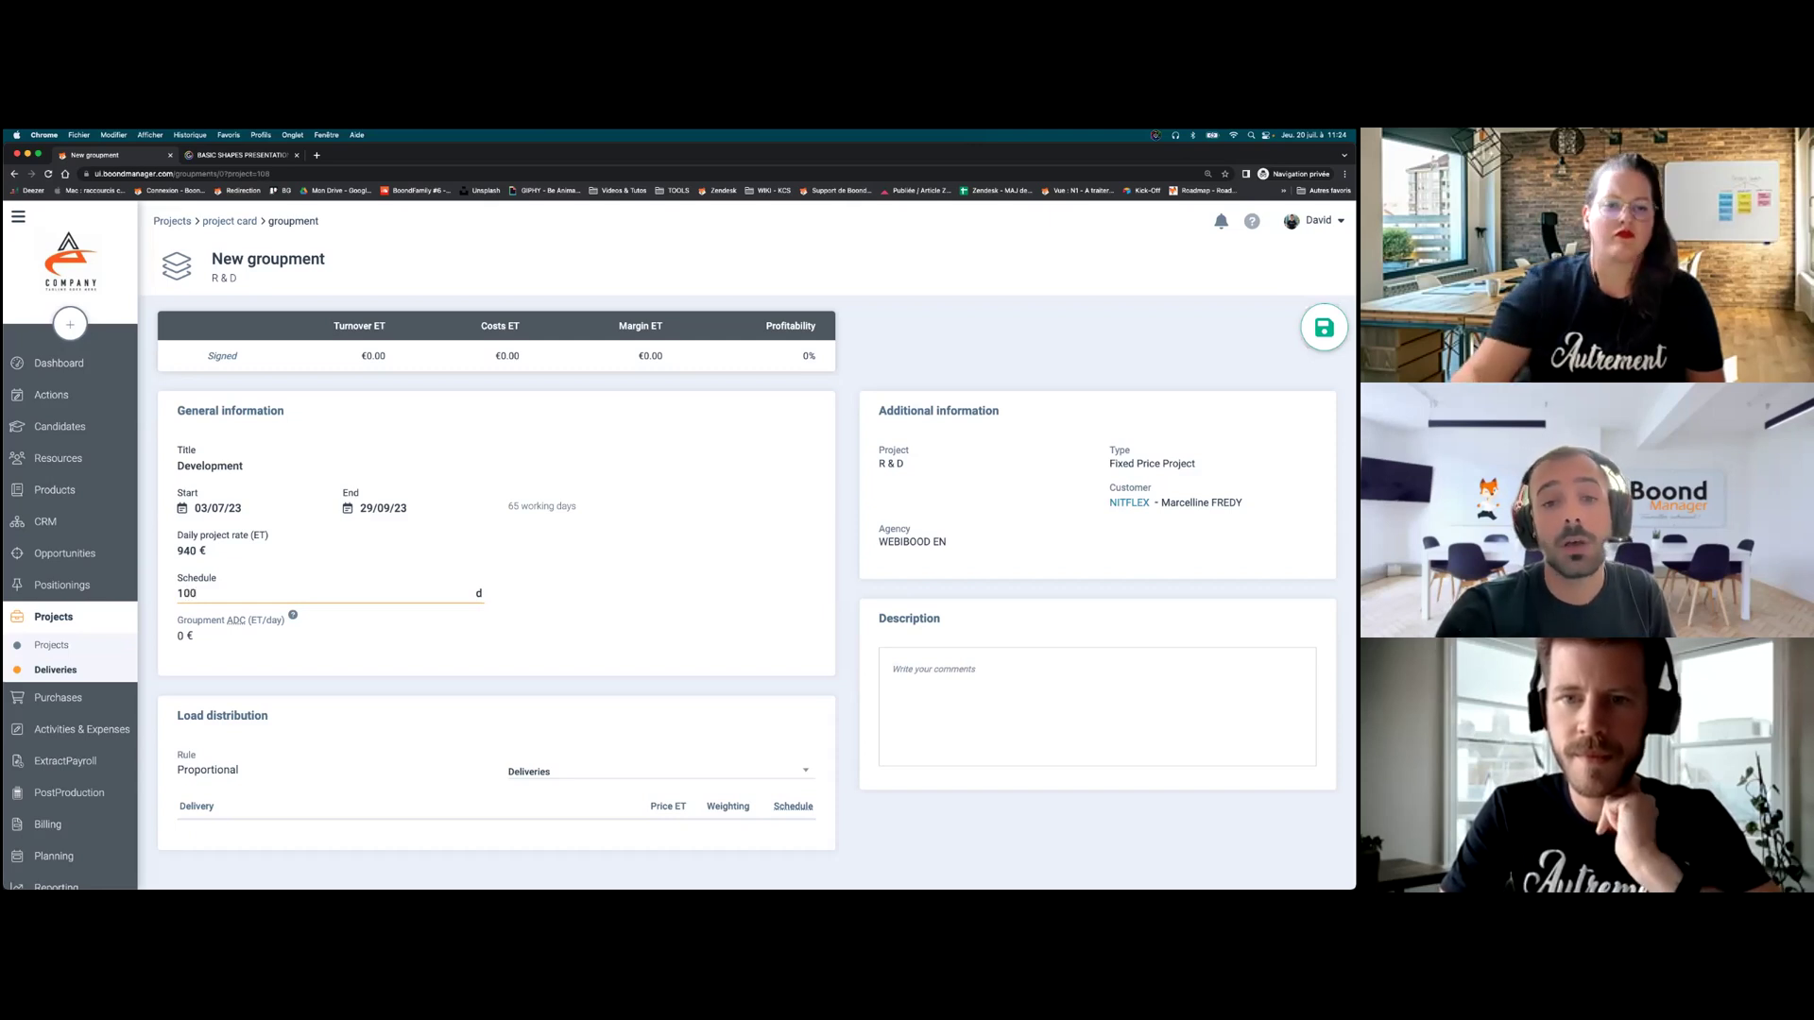
{"action": "left_click", "coordinate": [610, 601]}
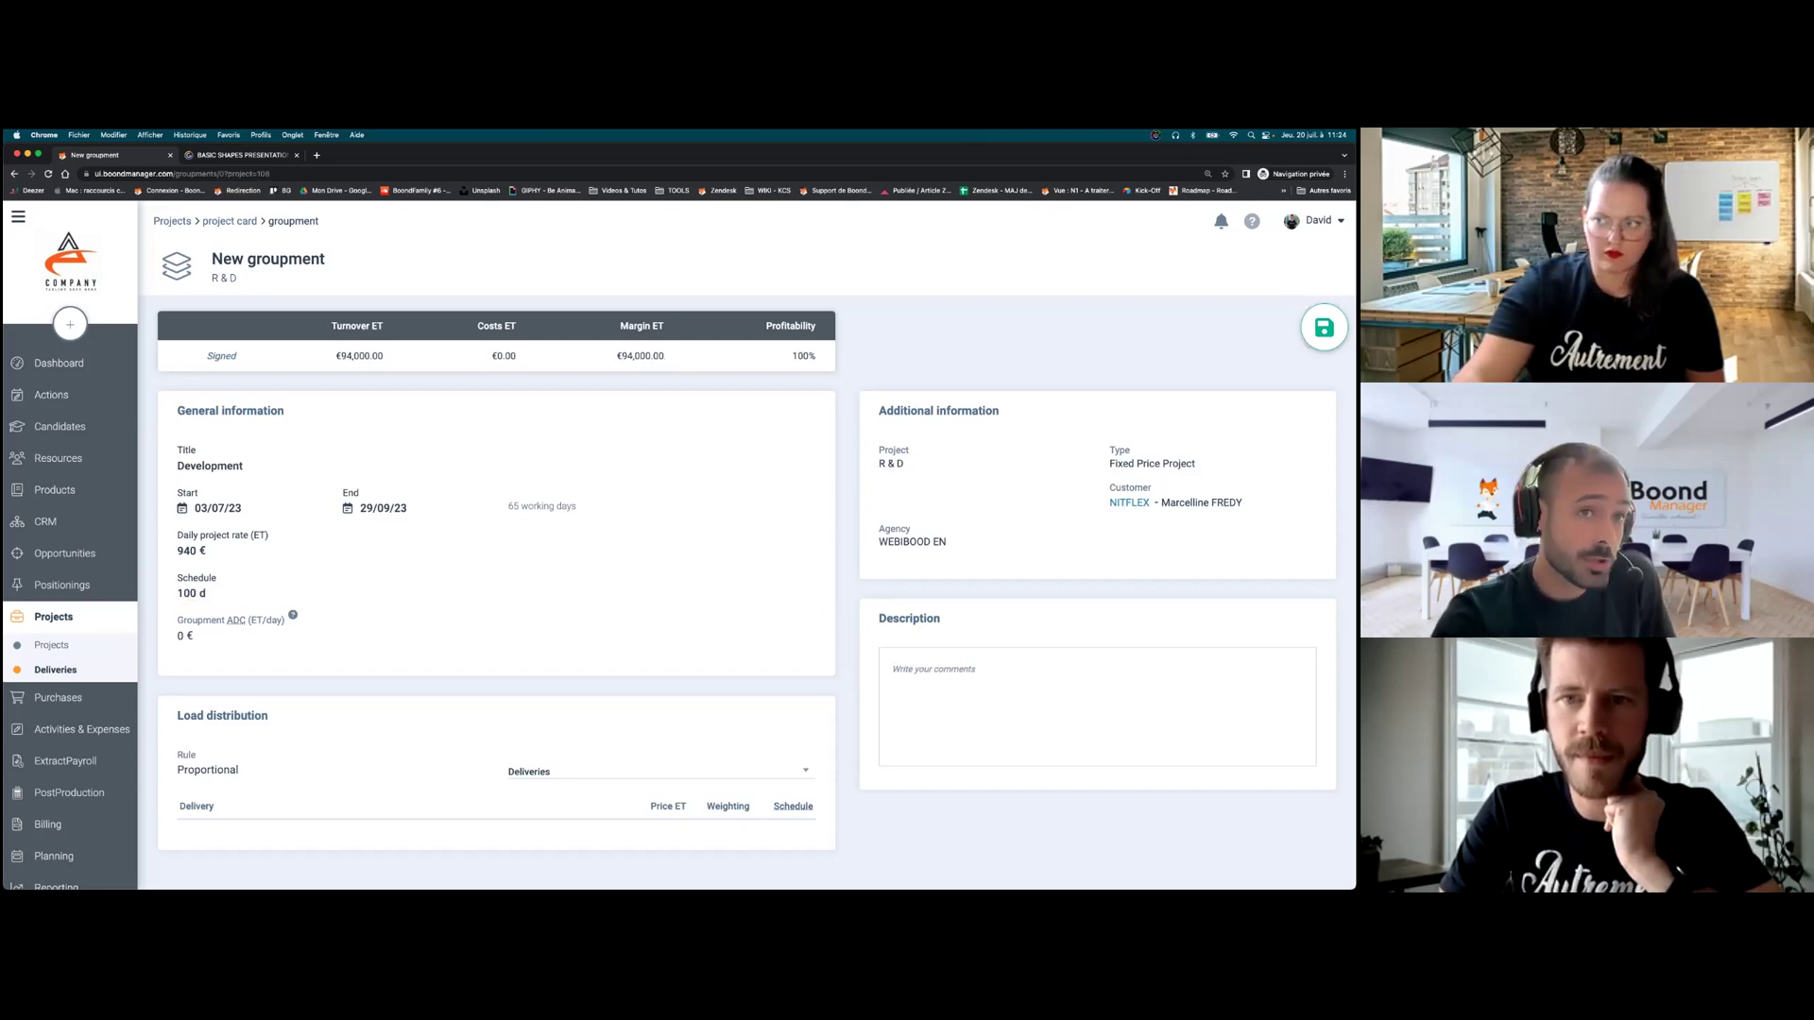
- Save the Development groupment and create deliveries in it for the Développeur JAVA, Développeur IOS and first Consultant Web resources
{"action": "left_click", "coordinate": [1324, 327]}
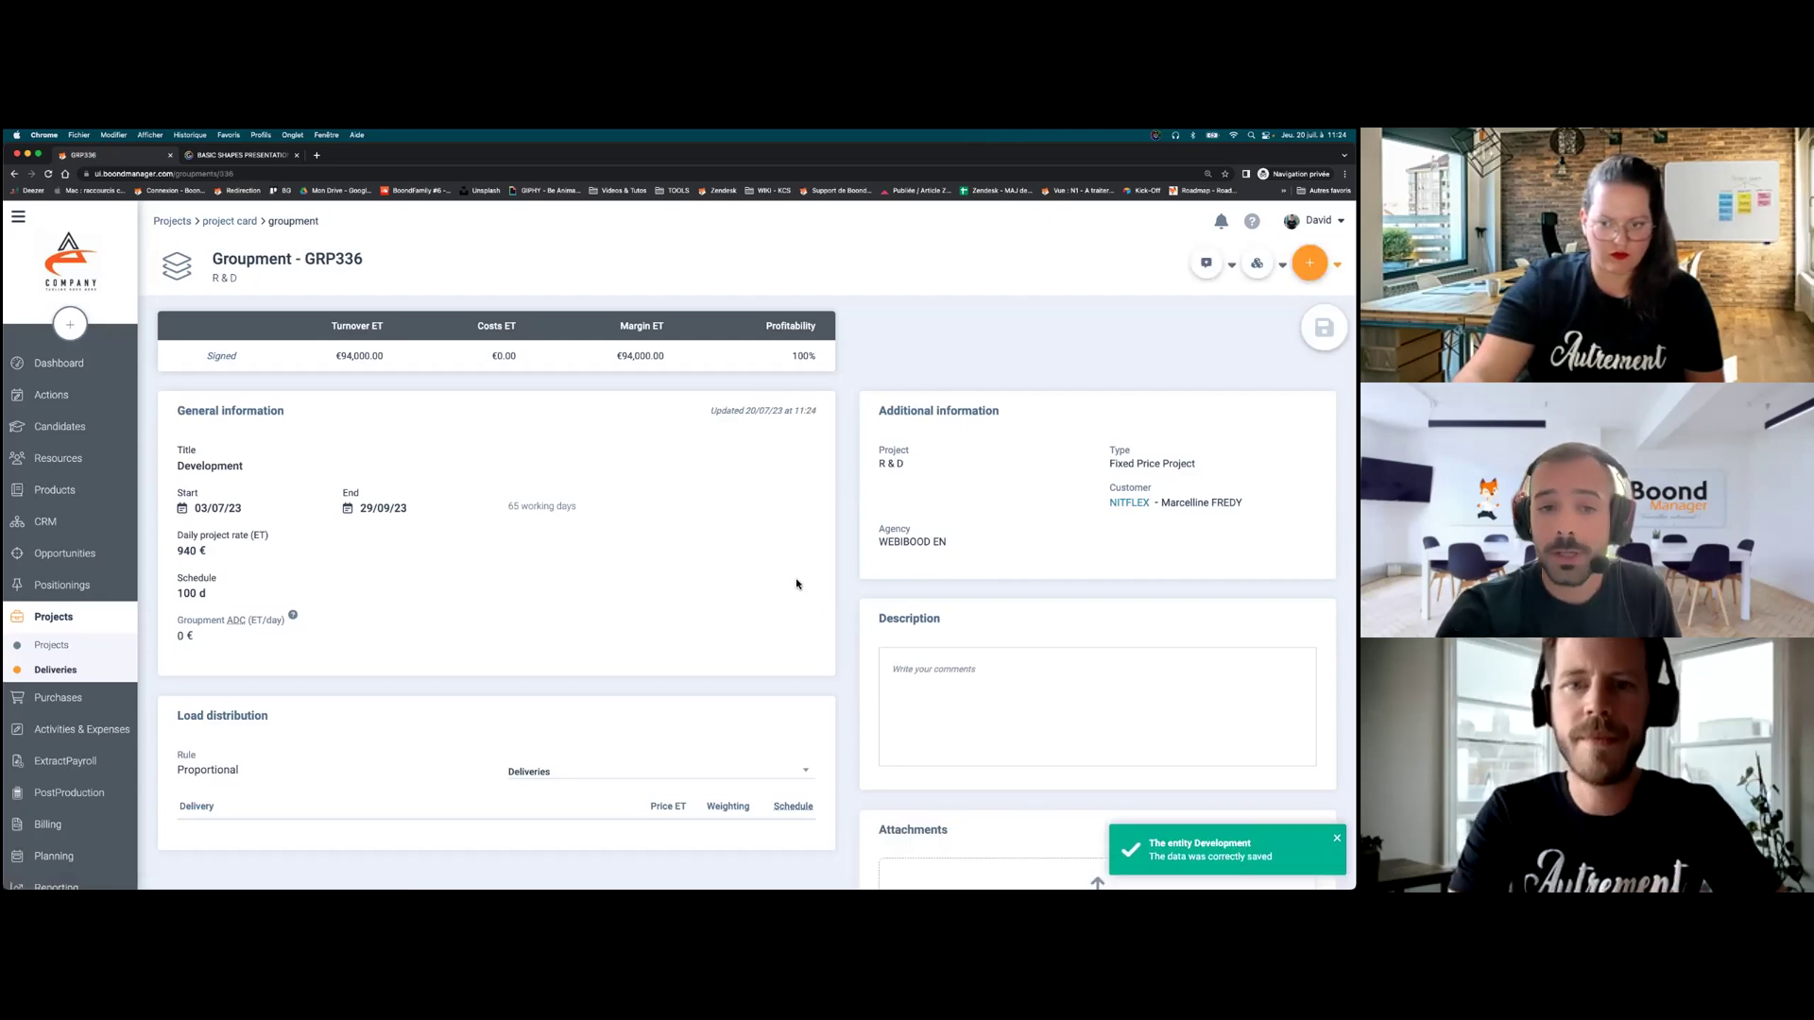
{"action": "left_click", "coordinate": [1309, 263]}
{"action": "left_click", "coordinate": [1290, 297]}
{"action": "scroll", "coordinate": [410, 605], "scroll_direction": "down", "scroll_amount": 3}
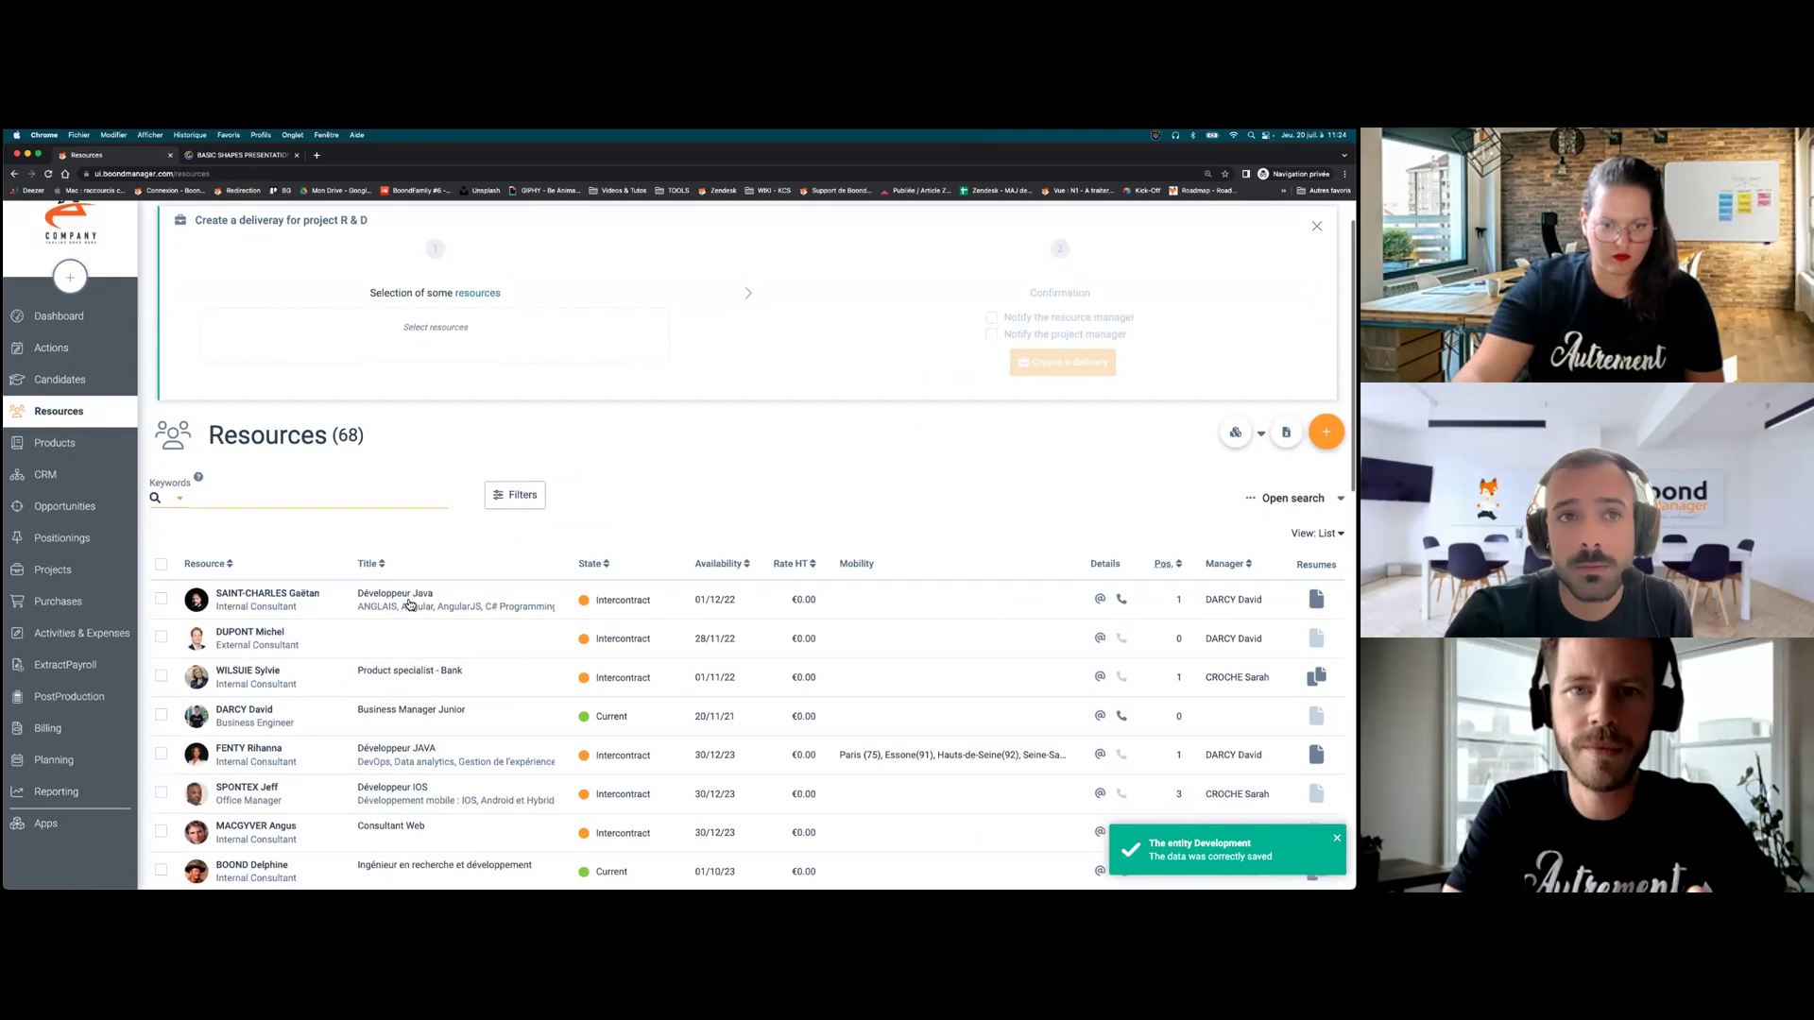
{"action": "left_click", "coordinate": [165, 609]}
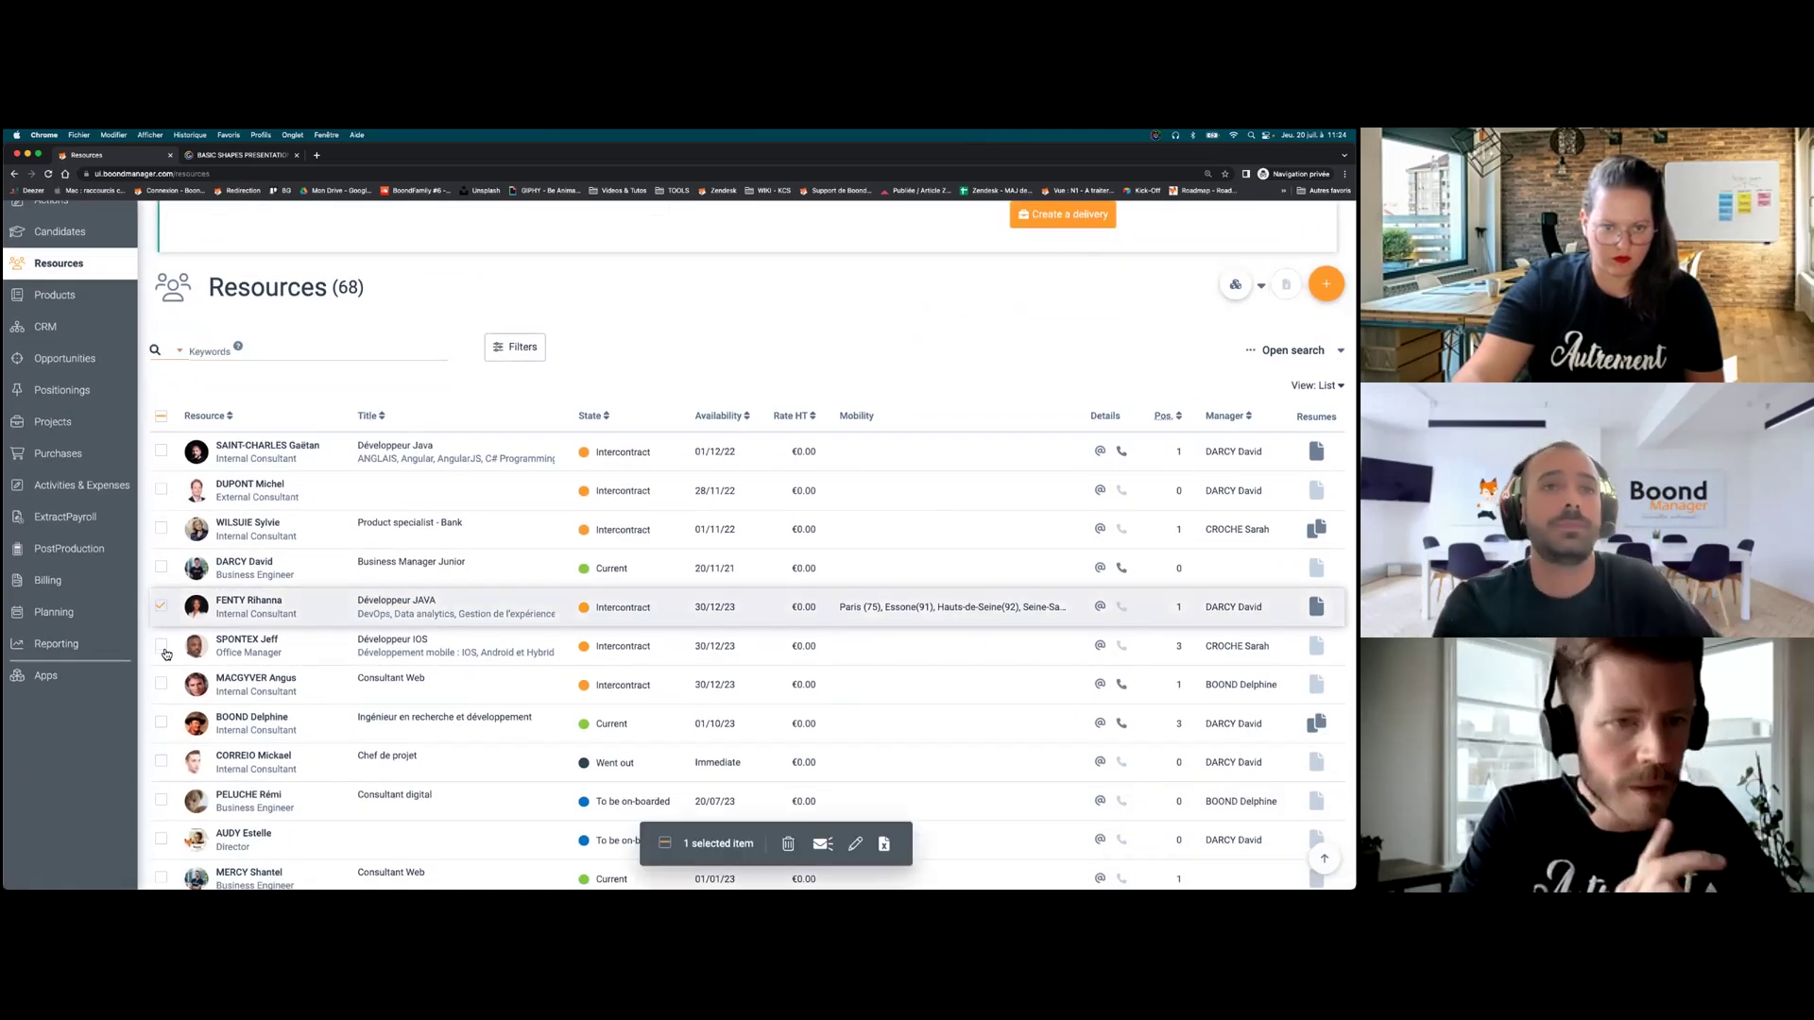
{"action": "left_click", "coordinate": [162, 646]}
{"action": "left_click", "coordinate": [163, 684]}
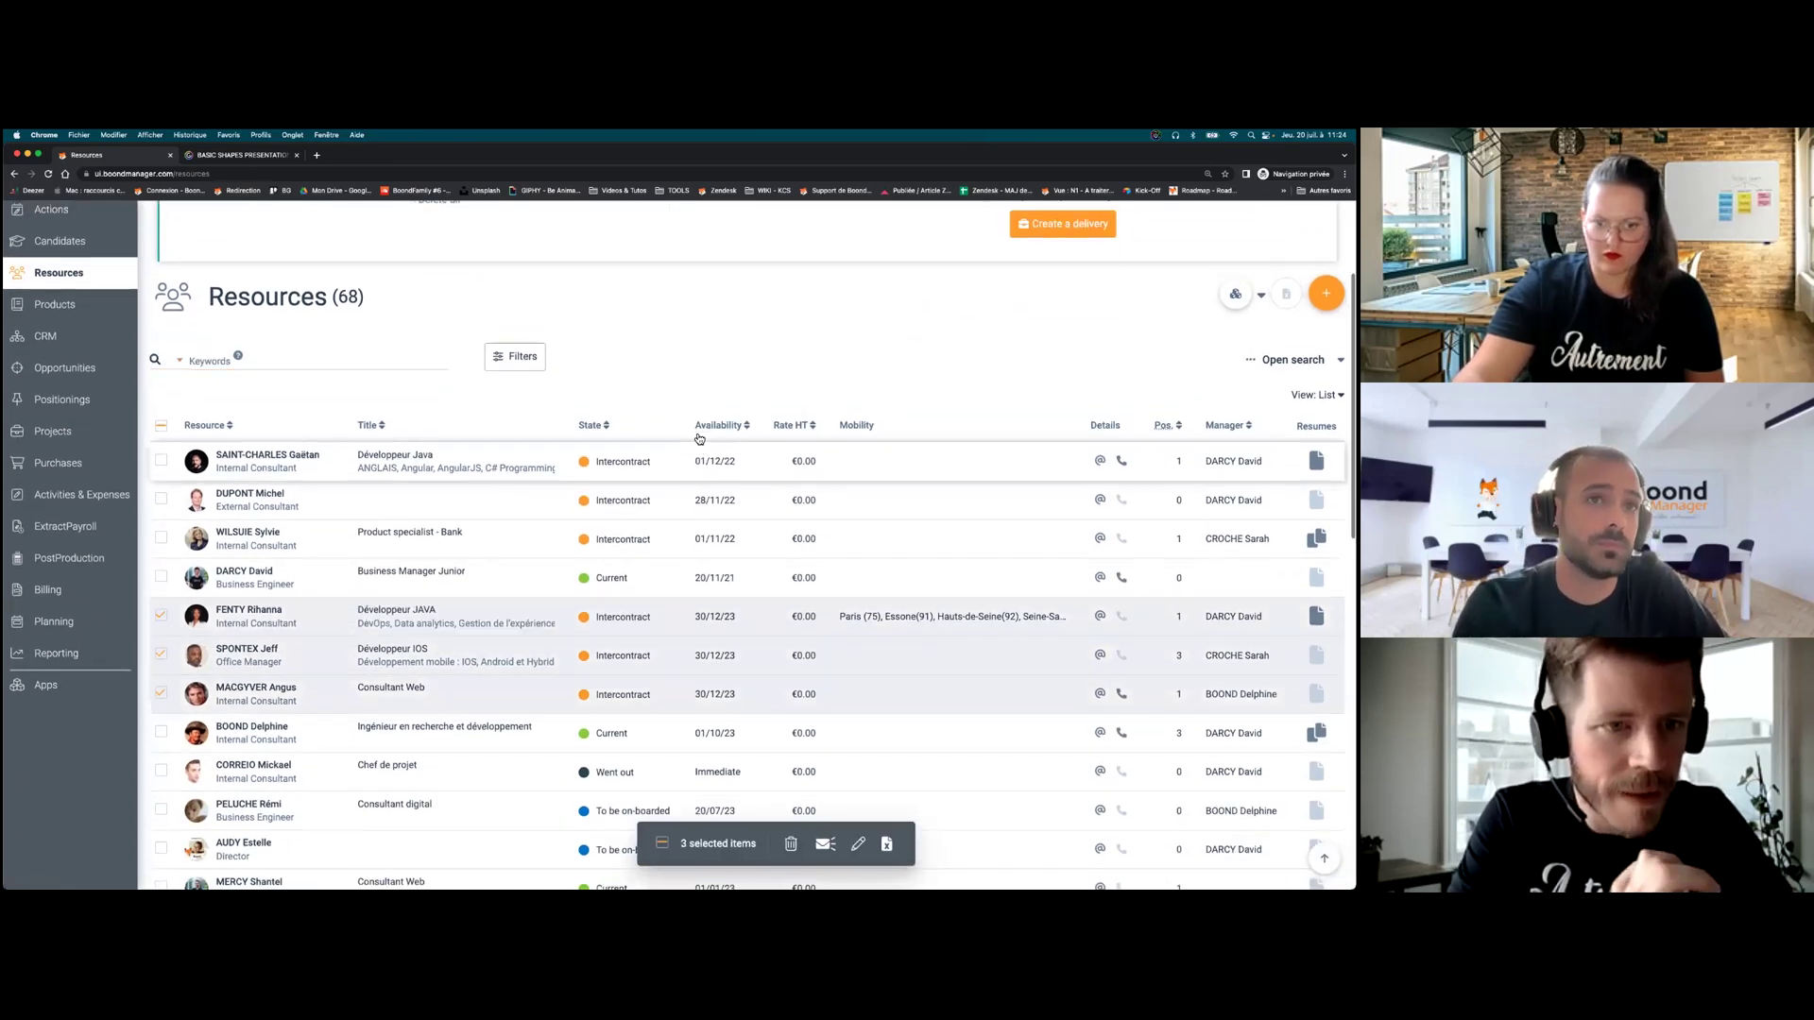
{"action": "scroll", "coordinate": [208, 646], "scroll_direction": "up", "scroll_amount": 2}
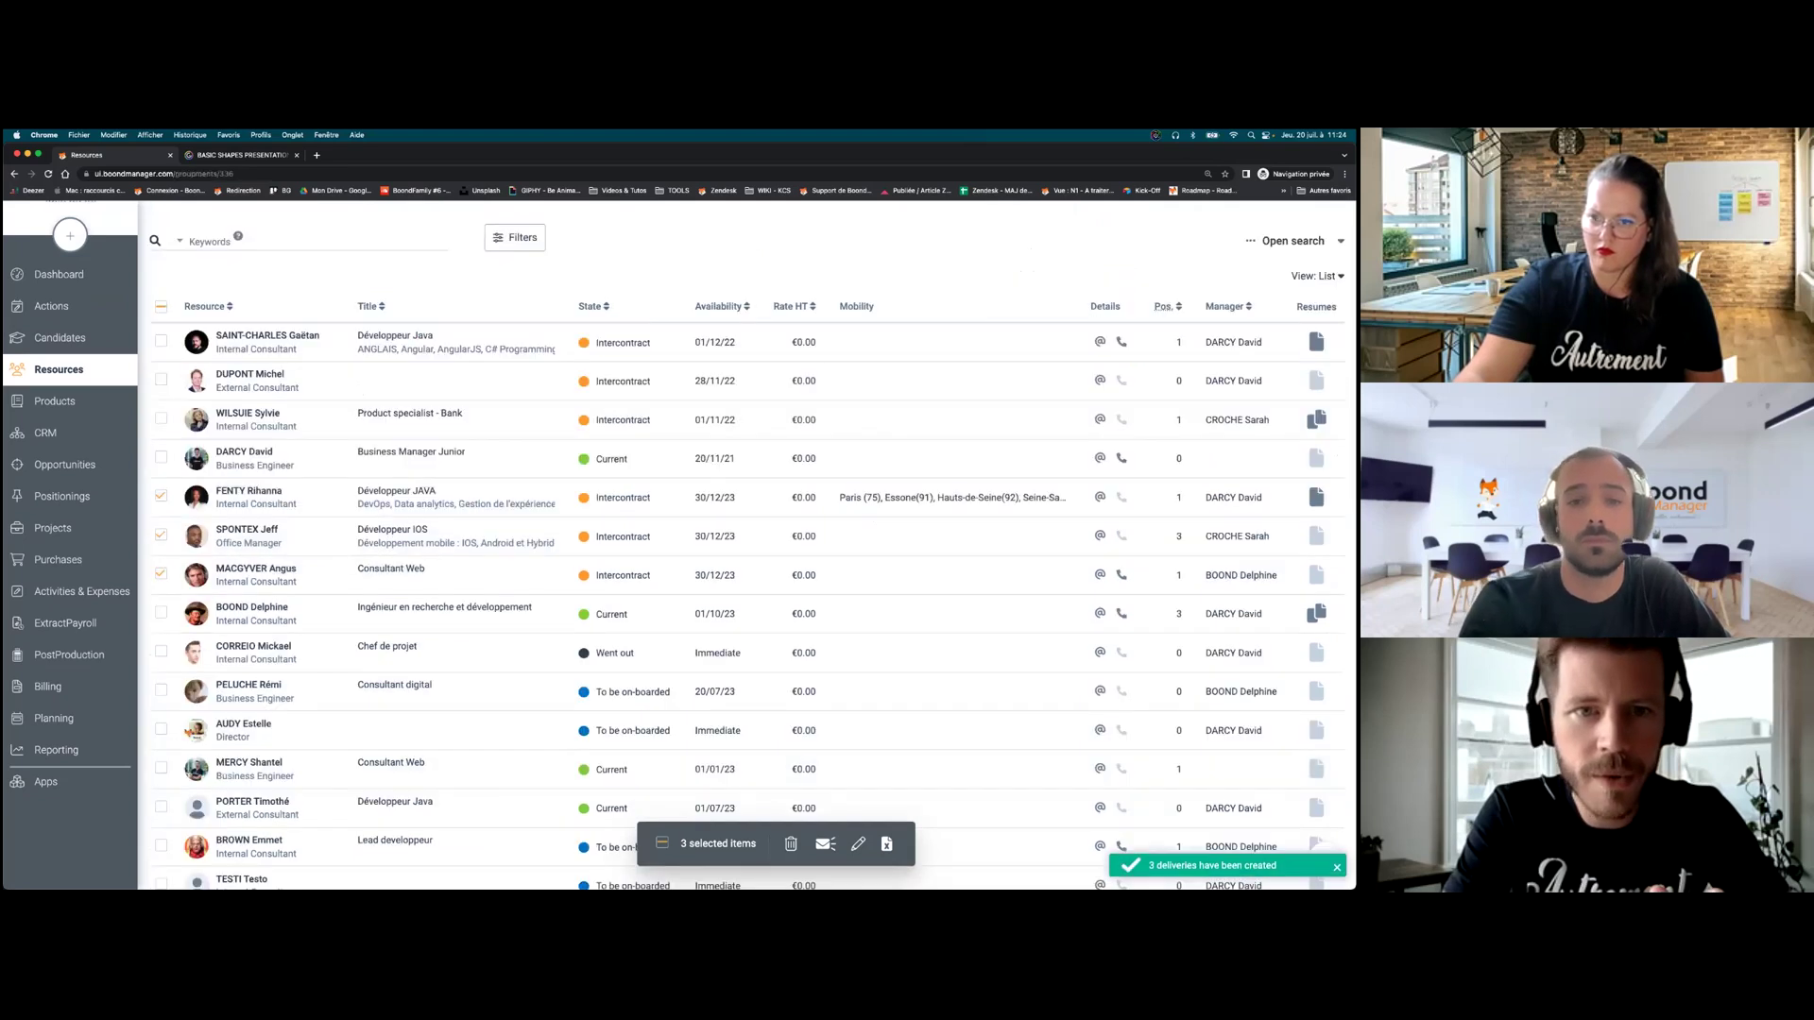
{"action": "scroll", "coordinate": [507, 543], "scroll_direction": "down", "scroll_amount": 2}
{"action": "scroll", "coordinate": [507, 541], "scroll_direction": "down", "scroll_amount": 2}
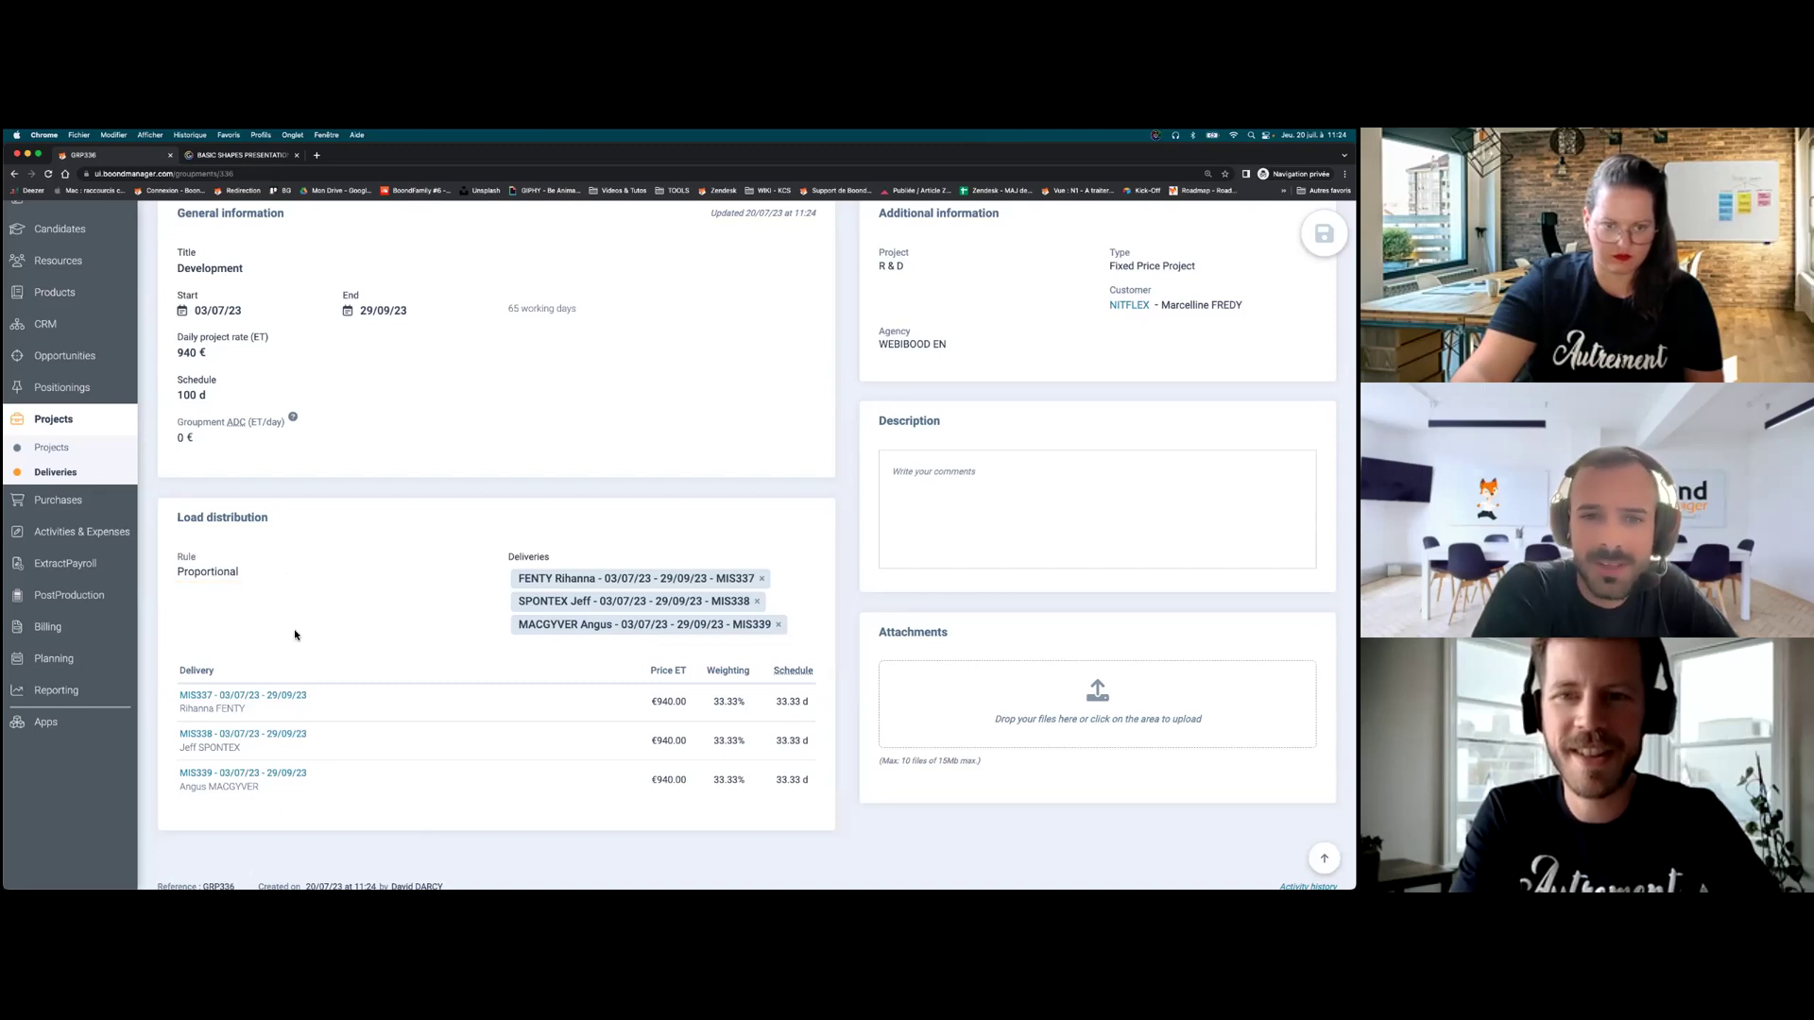
{"action": "scroll", "coordinate": [296, 636], "scroll_direction": "down", "scroll_amount": 1}
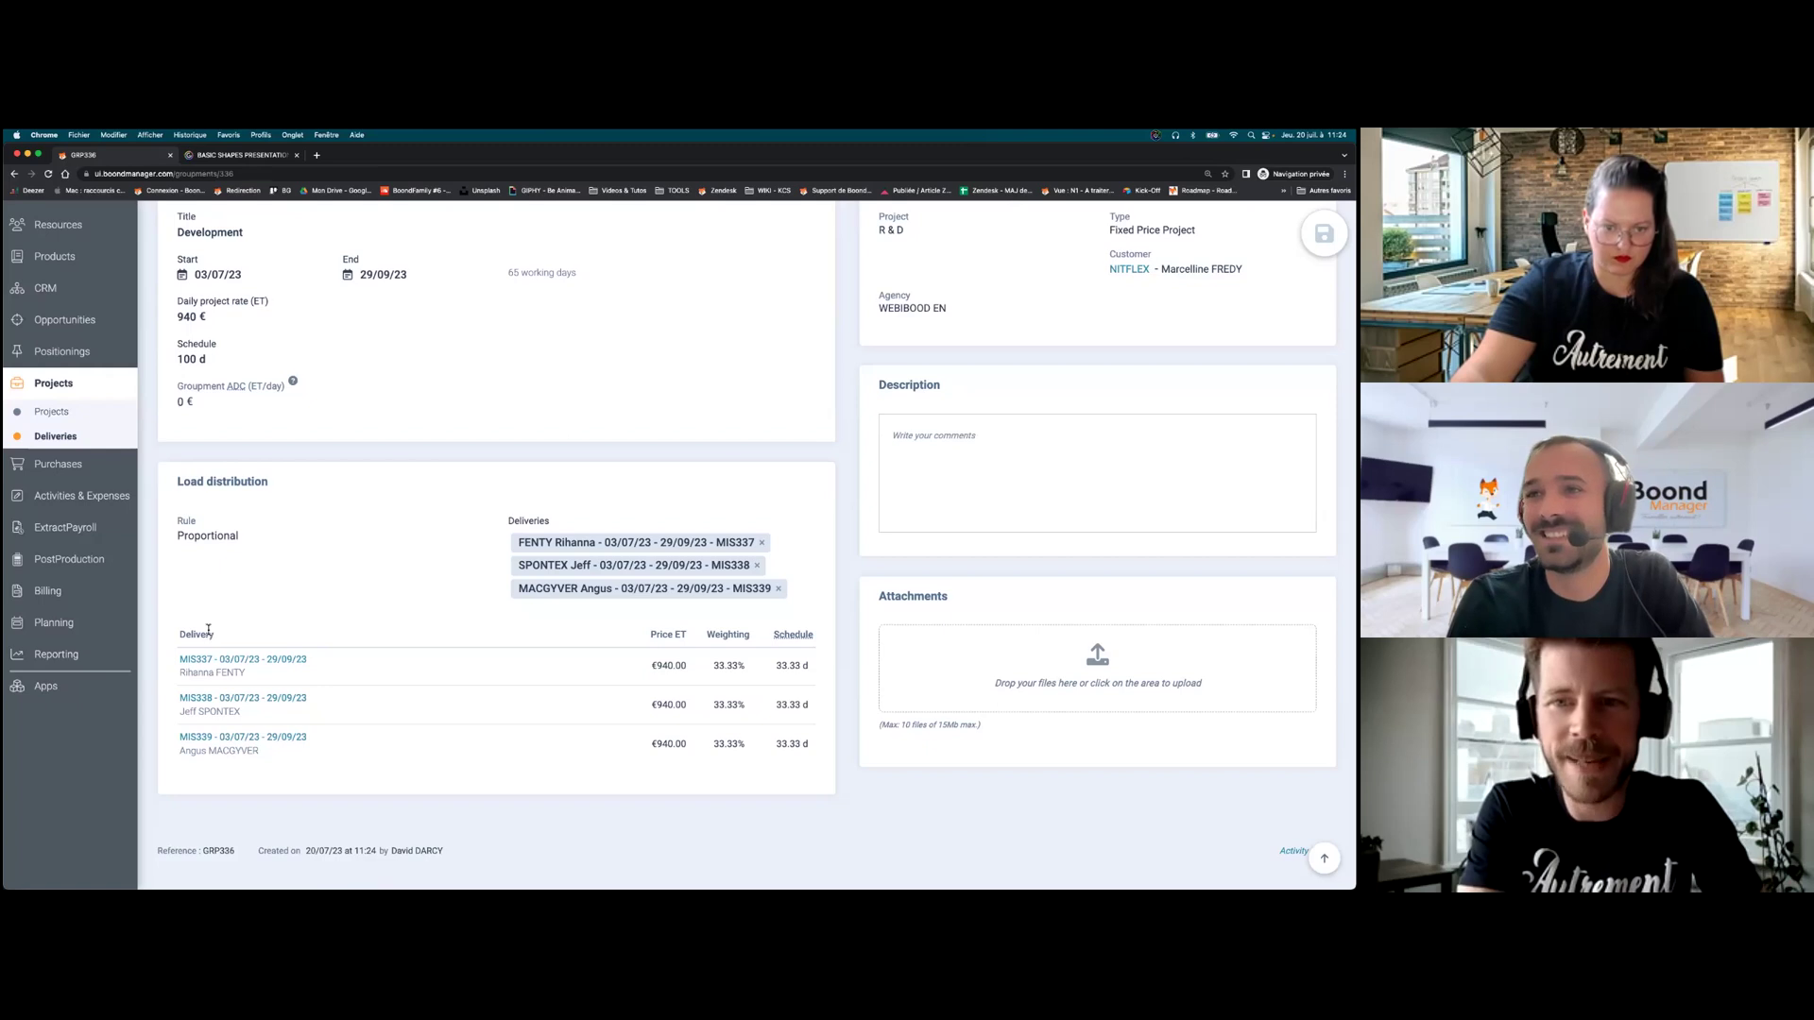
- Try a manual daily project rate of 946 € on the first Development delivery and cancel the manual entry
{"action": "left_click", "coordinate": [261, 664]}
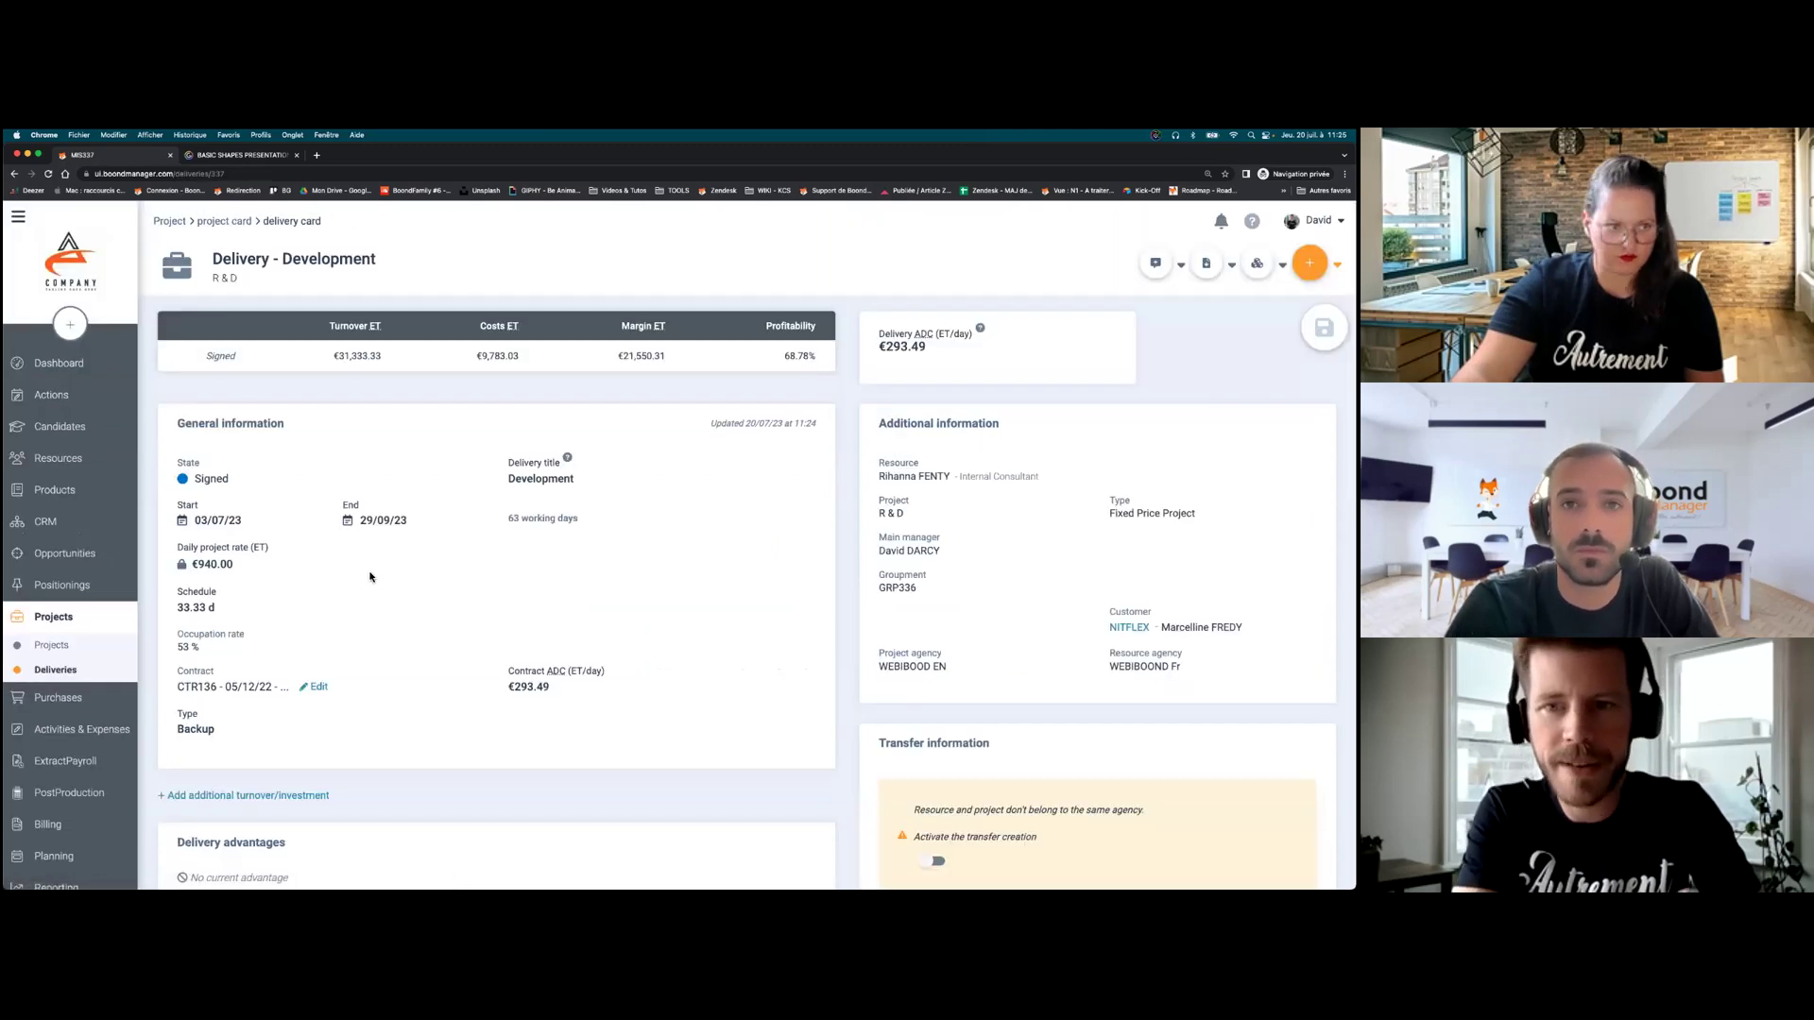
{"action": "left_click", "coordinate": [182, 565]}
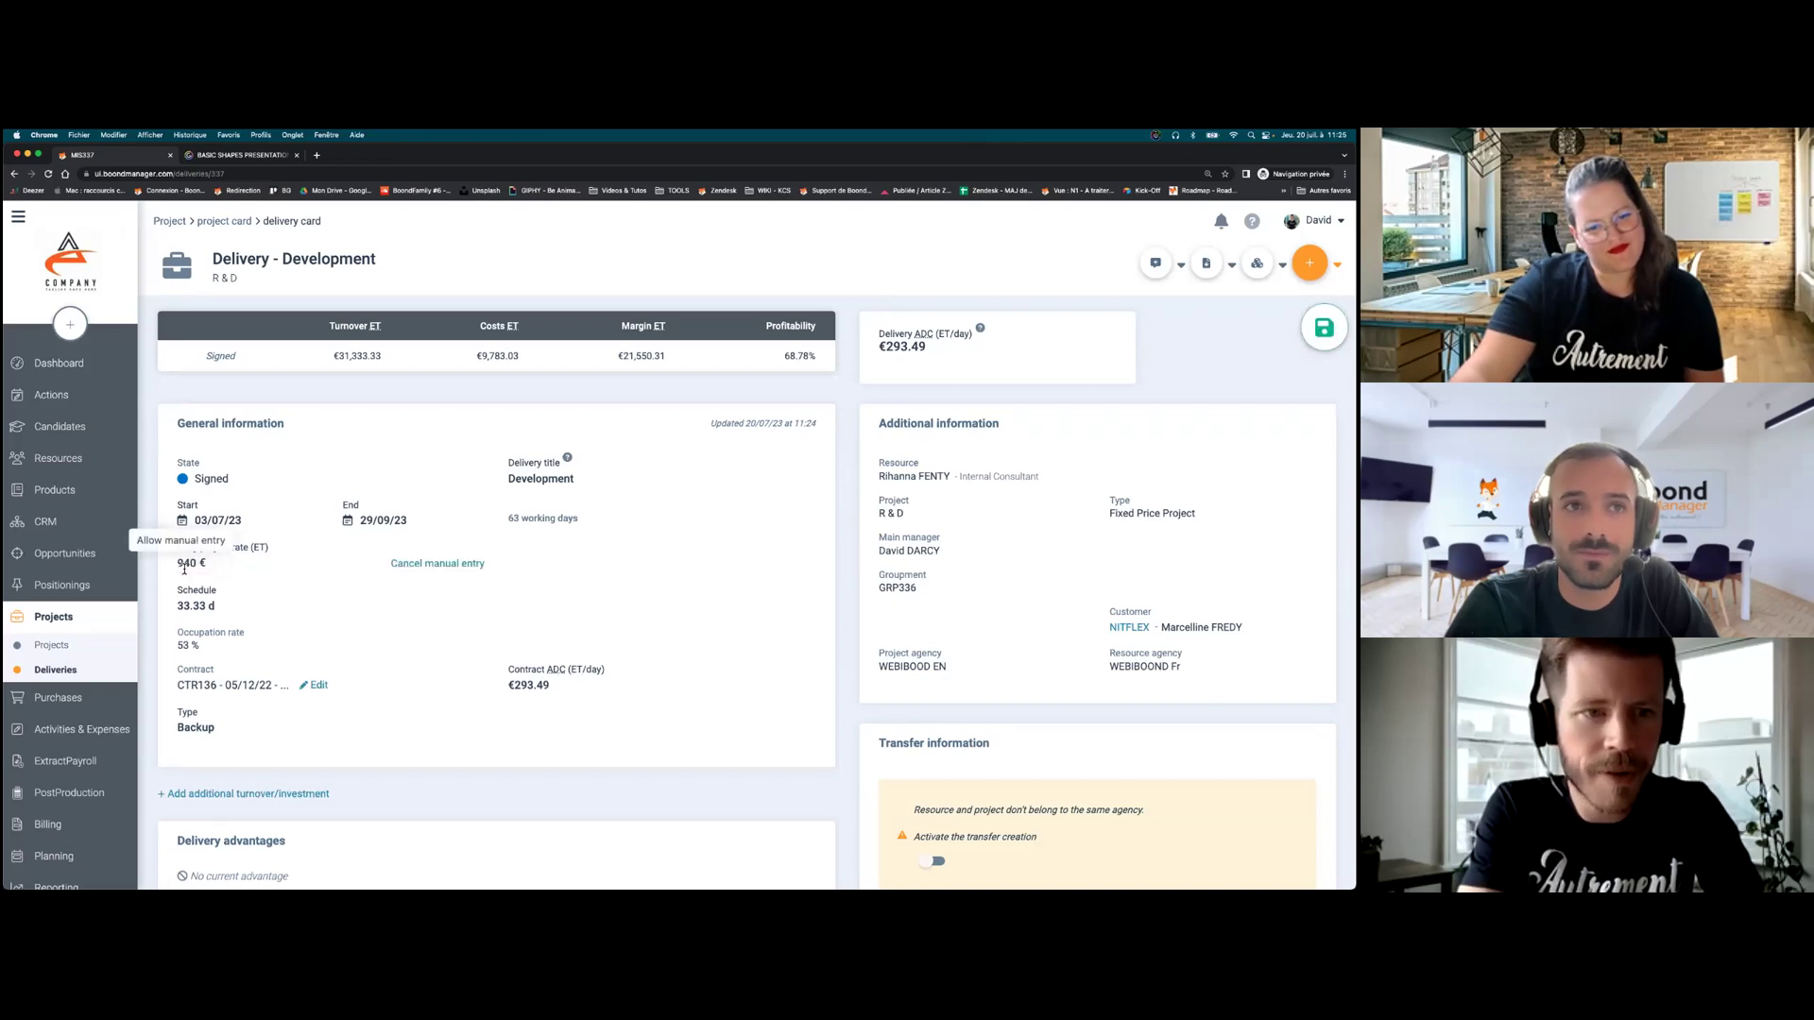
{"action": "left_click_drag", "start_coordinate": [197, 565], "coordinate": [179, 567]}
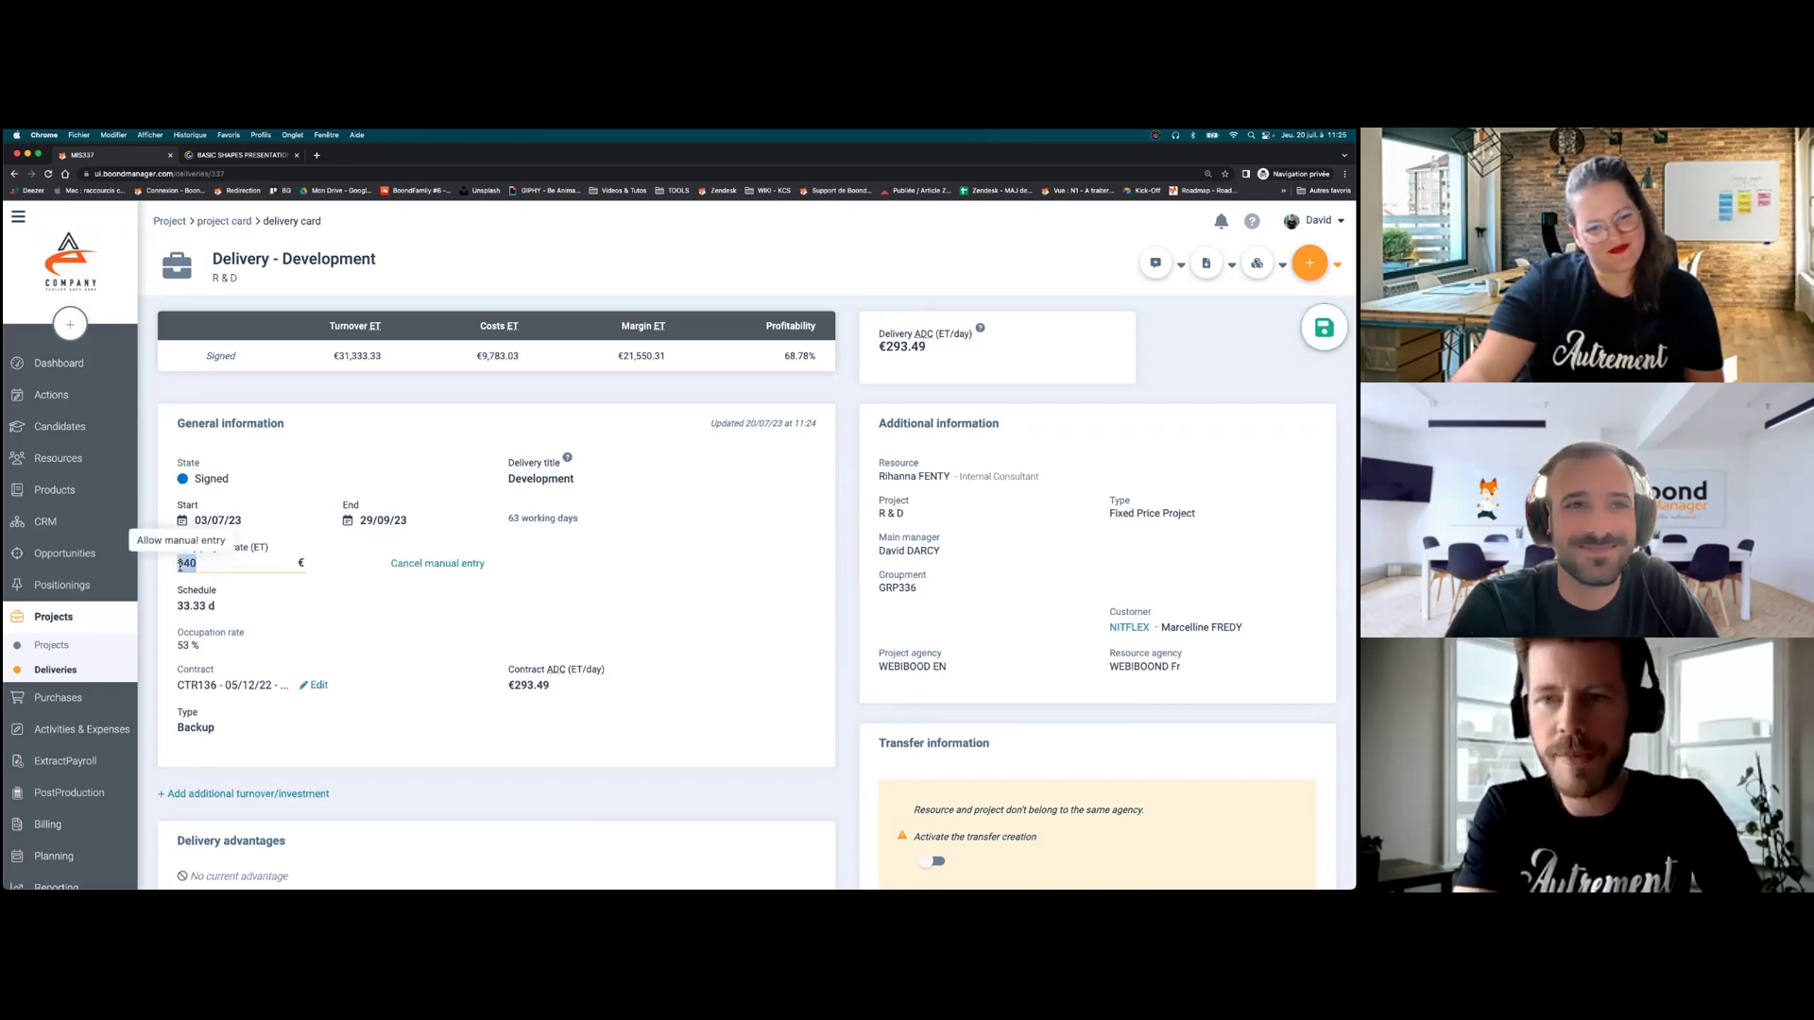
{"action": "type", "text": "94"}
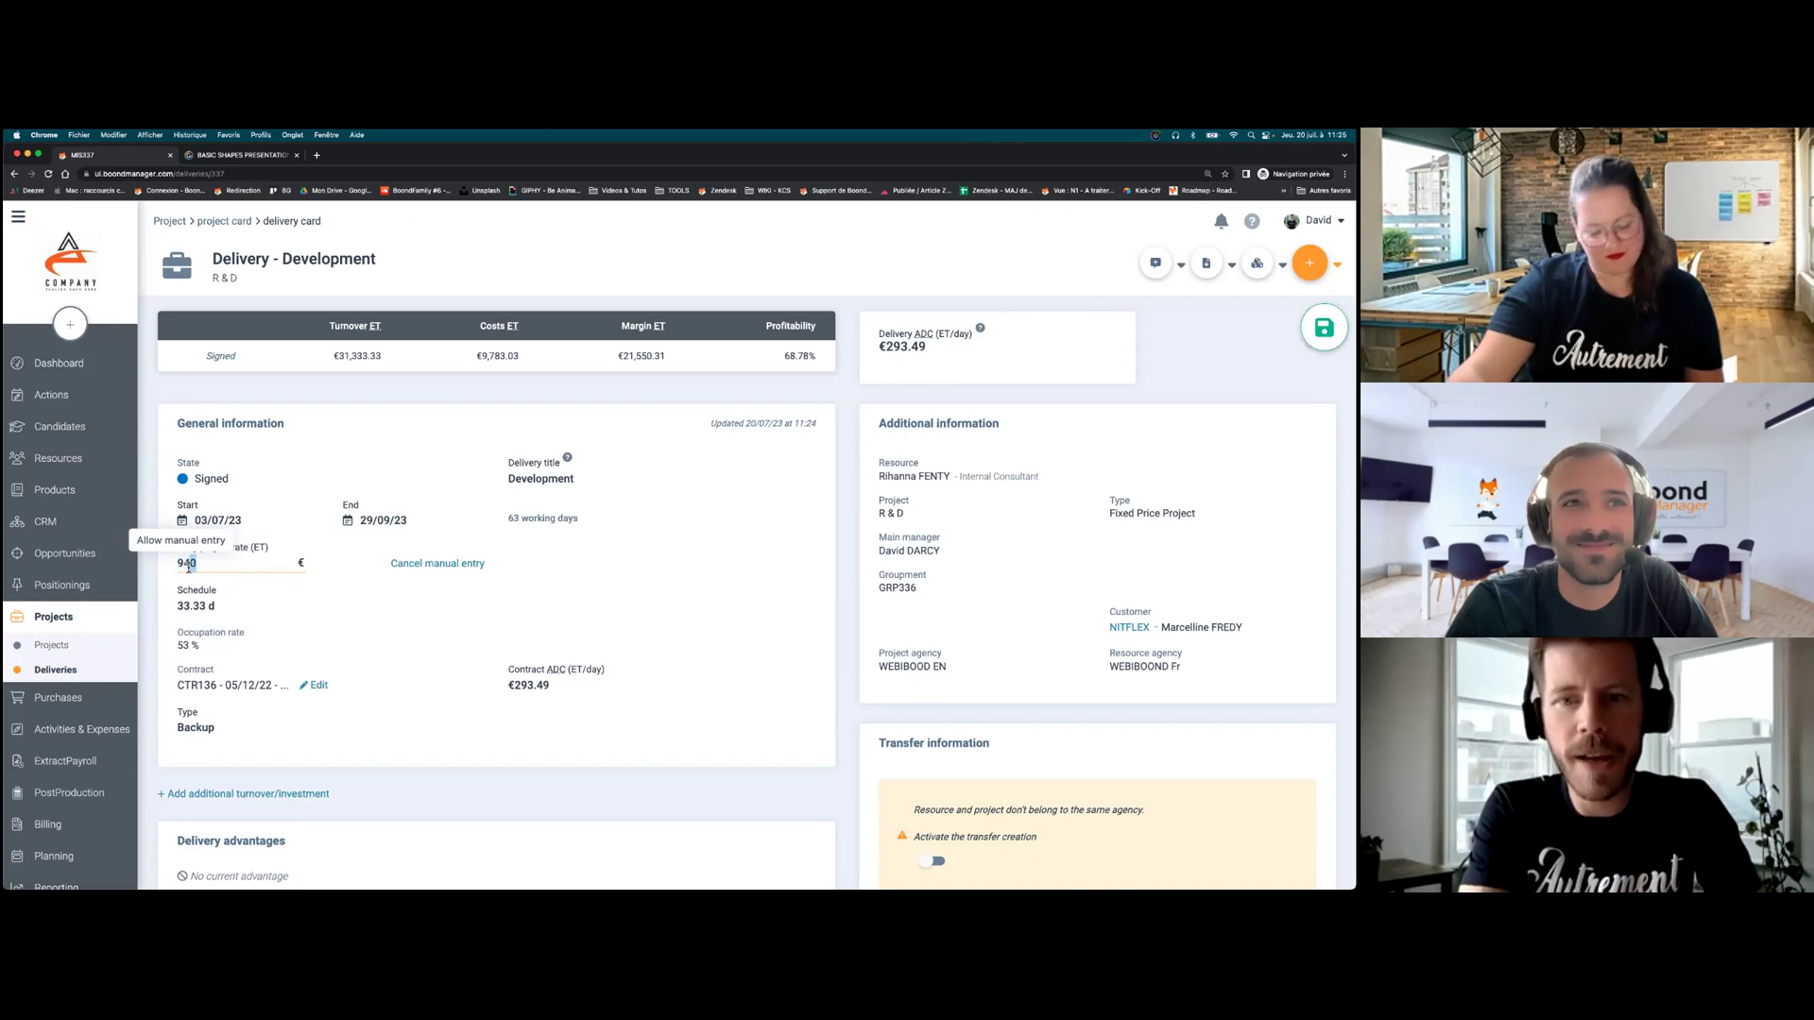
{"action": "type", "text": "6"}
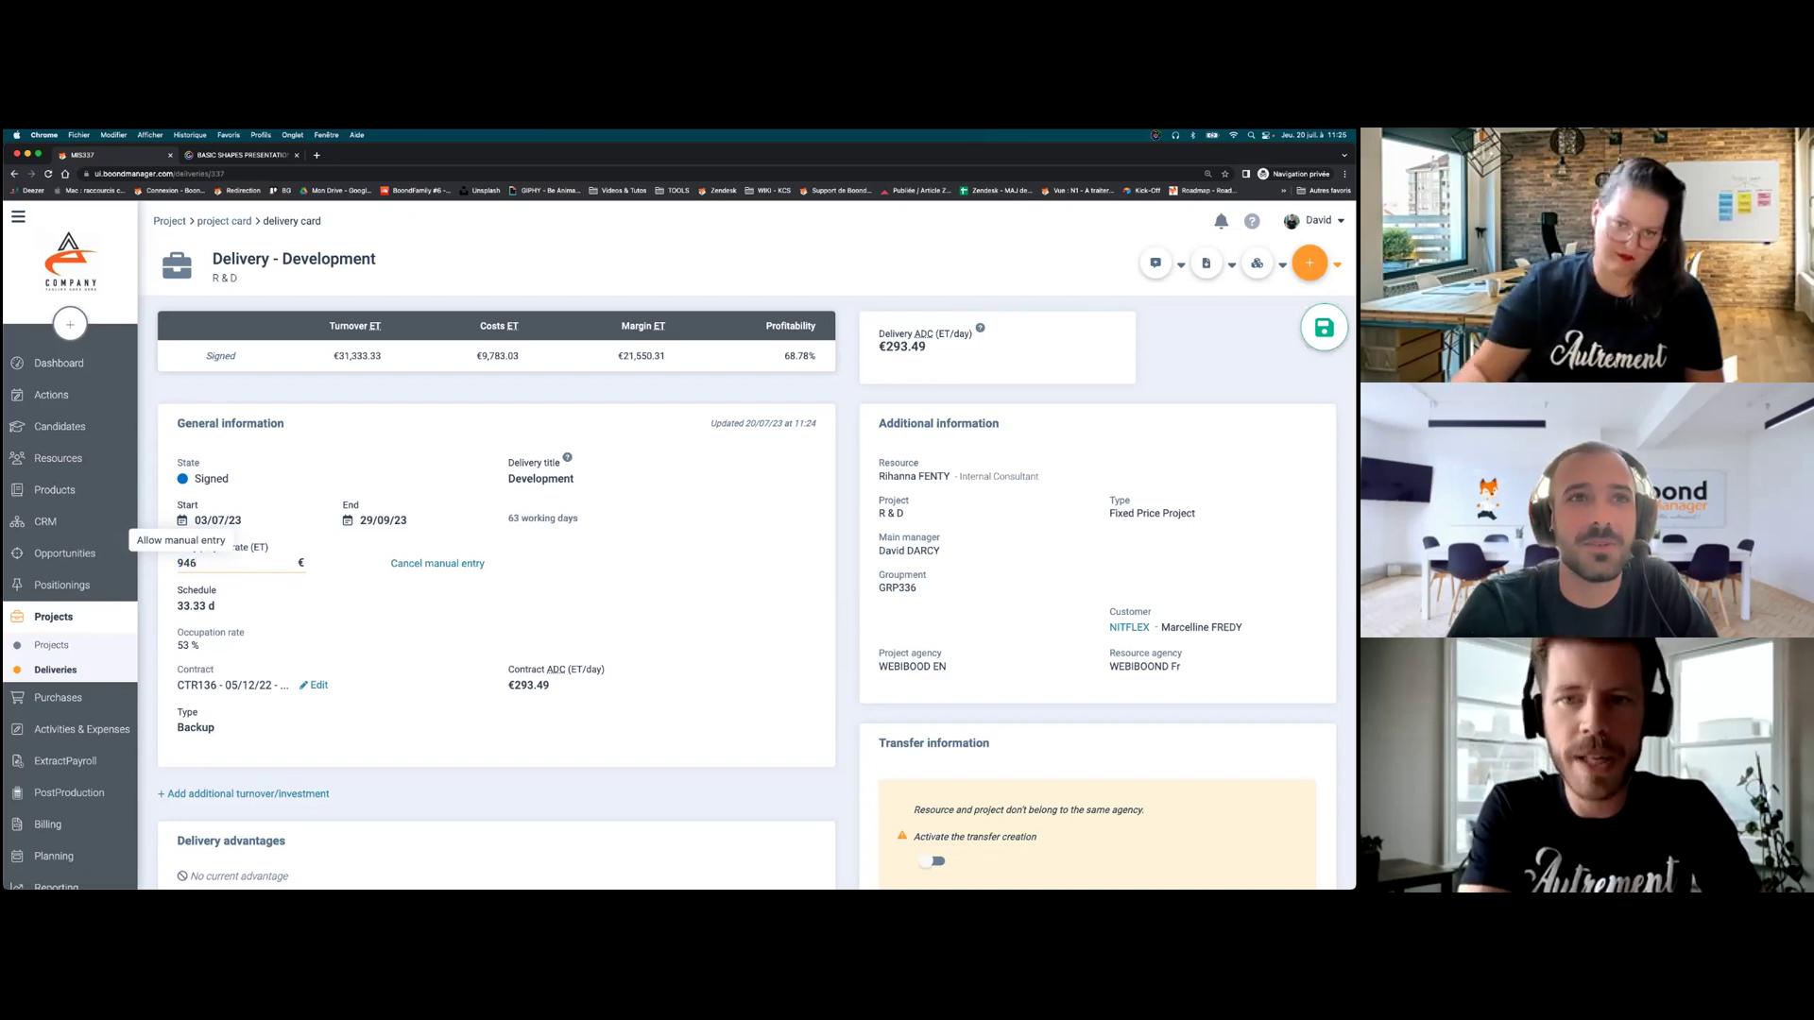
{"action": "left_click", "coordinate": [665, 561]}
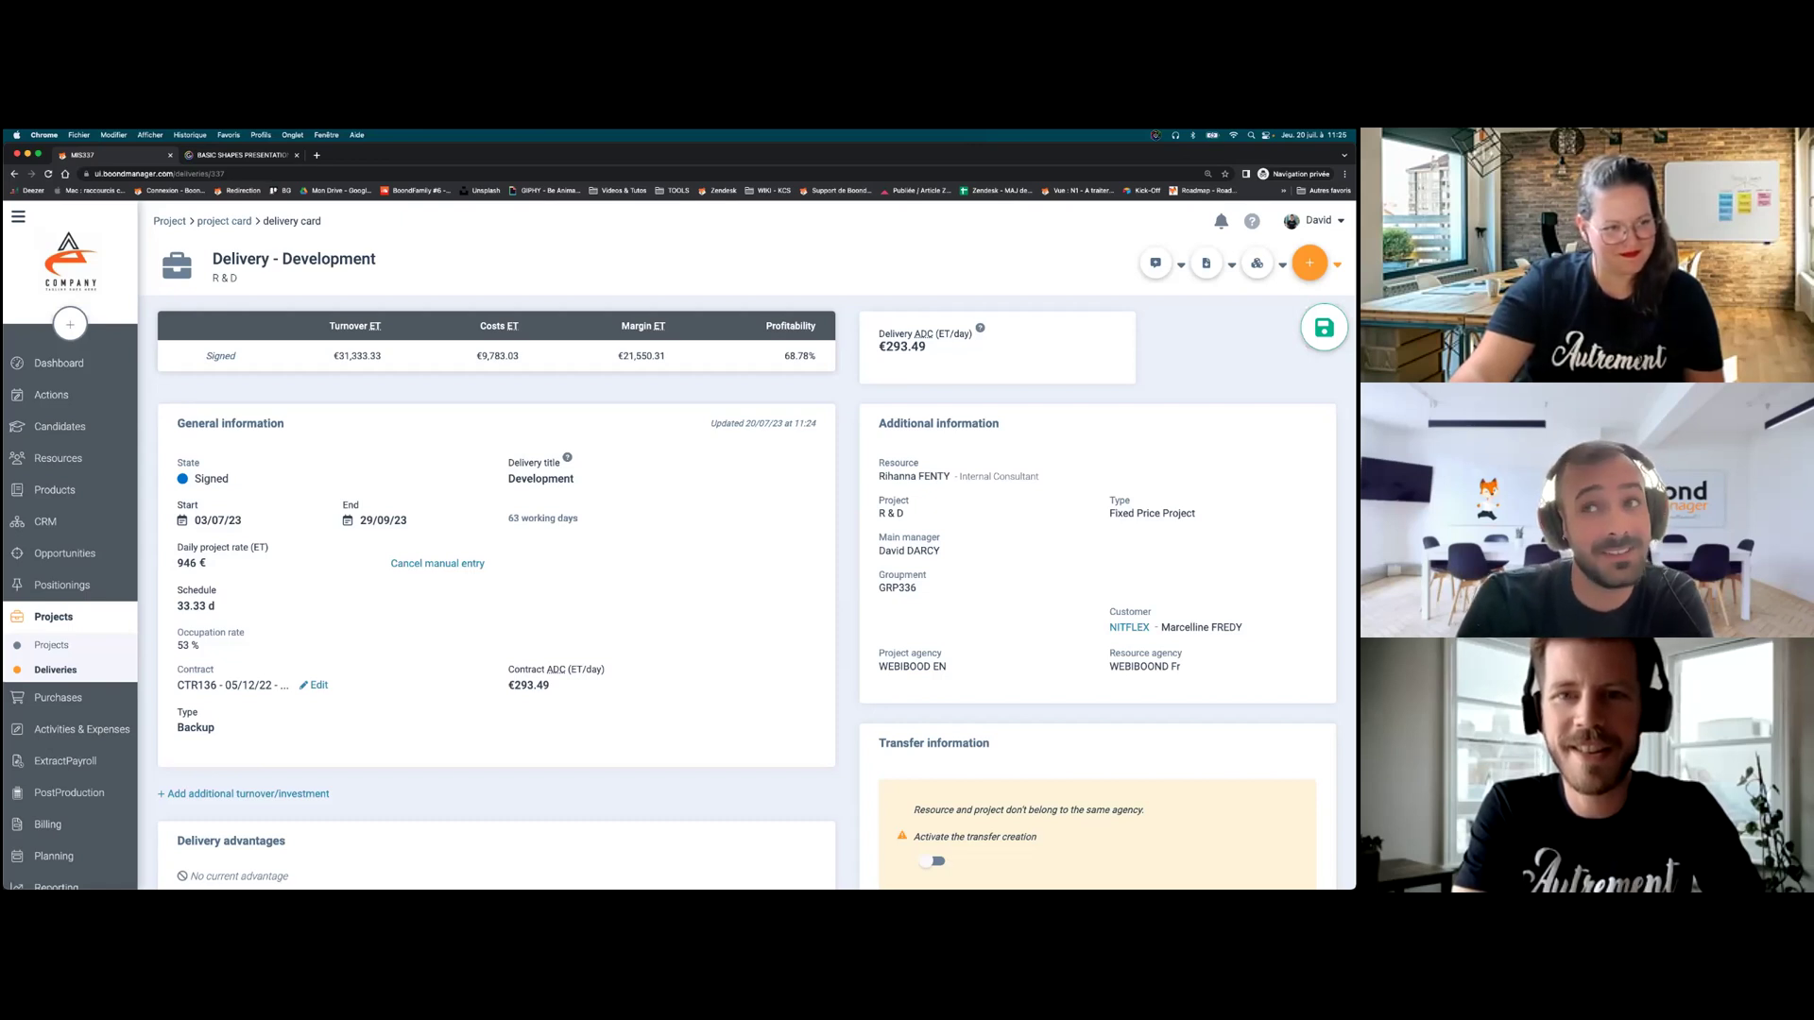
{"action": "left_click", "coordinate": [417, 565]}
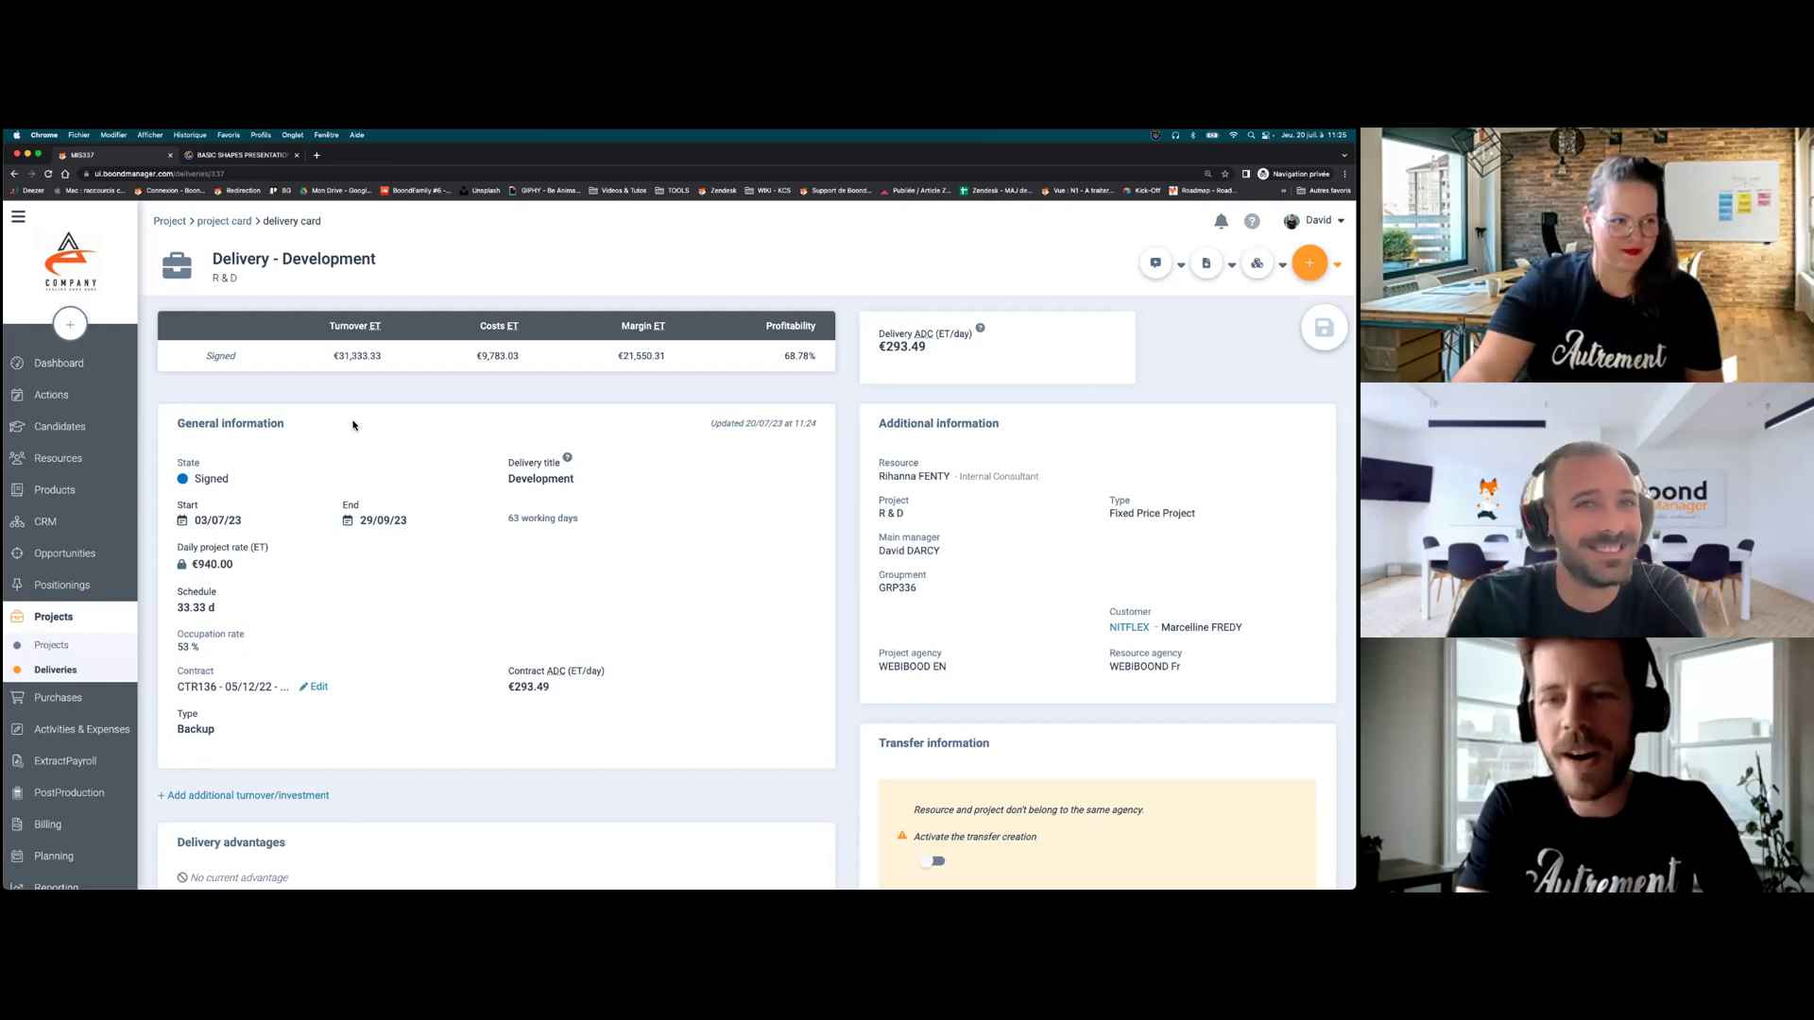
- Return to the R & D project and start a groupment titled "Production Launch" with start date 01/08/23
{"action": "left_click", "coordinate": [227, 221]}
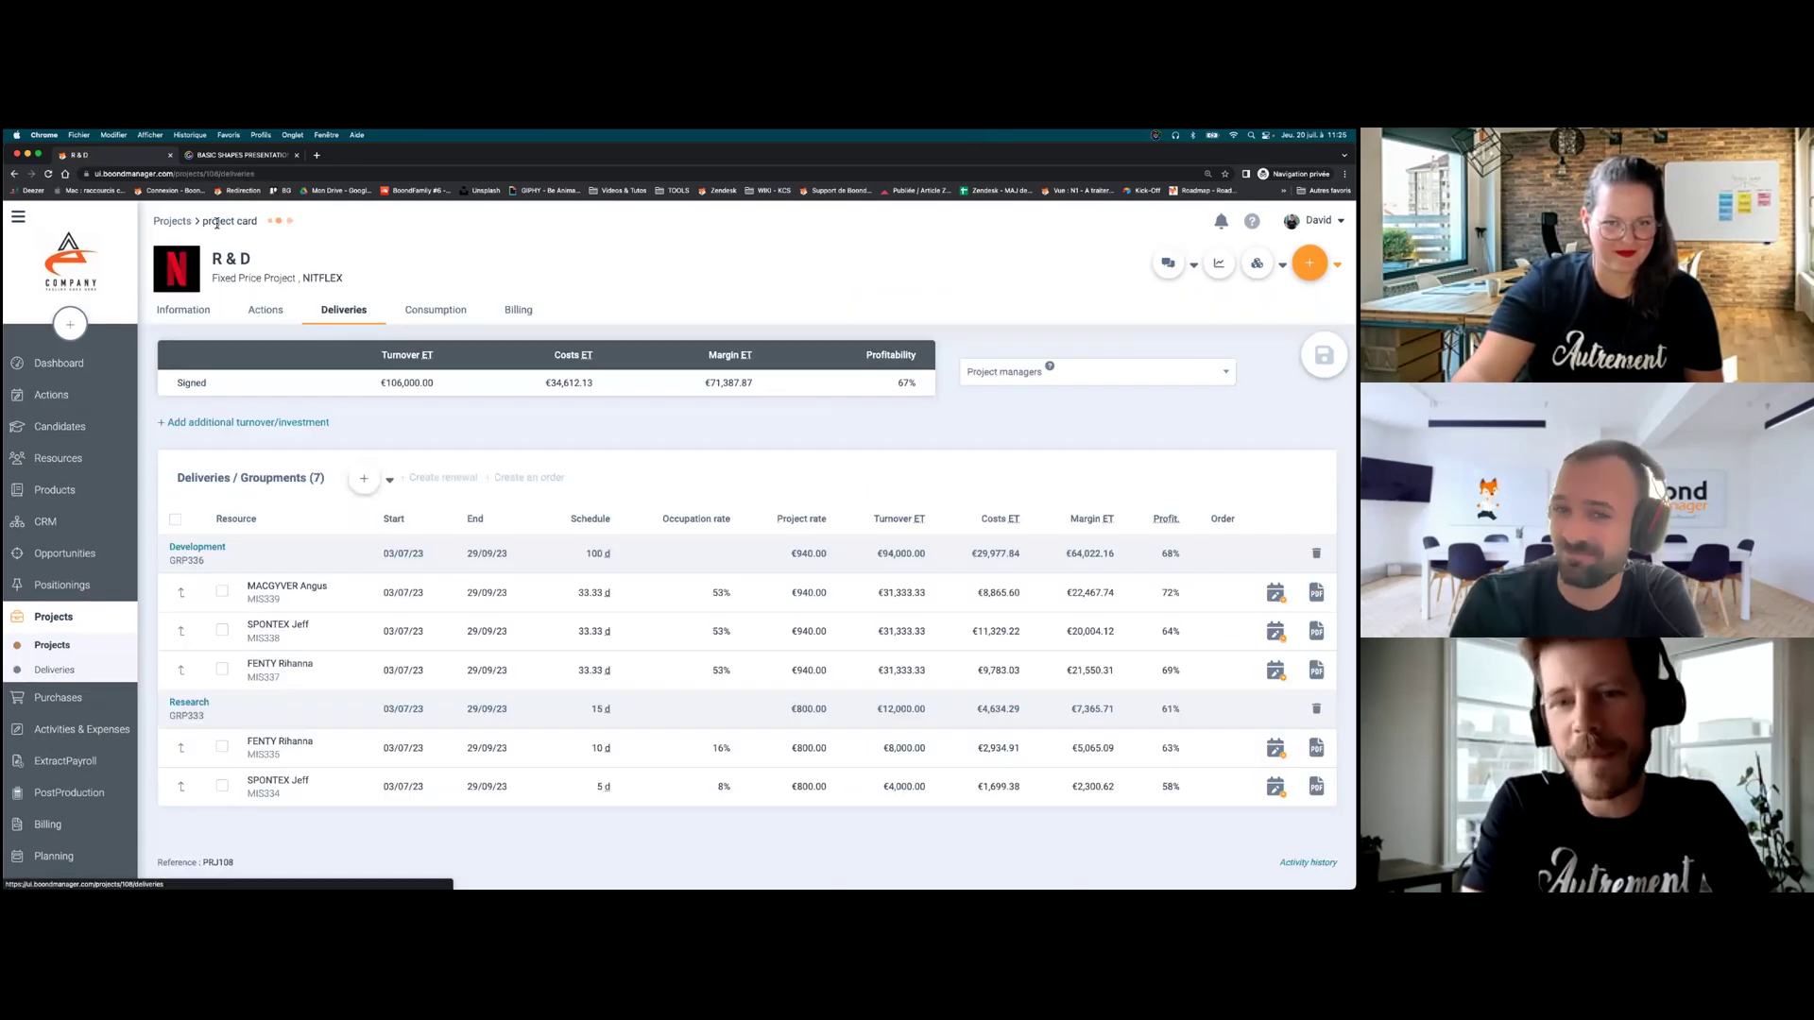
{"action": "left_click", "coordinate": [364, 478]}
{"action": "left_click", "coordinate": [375, 537]}
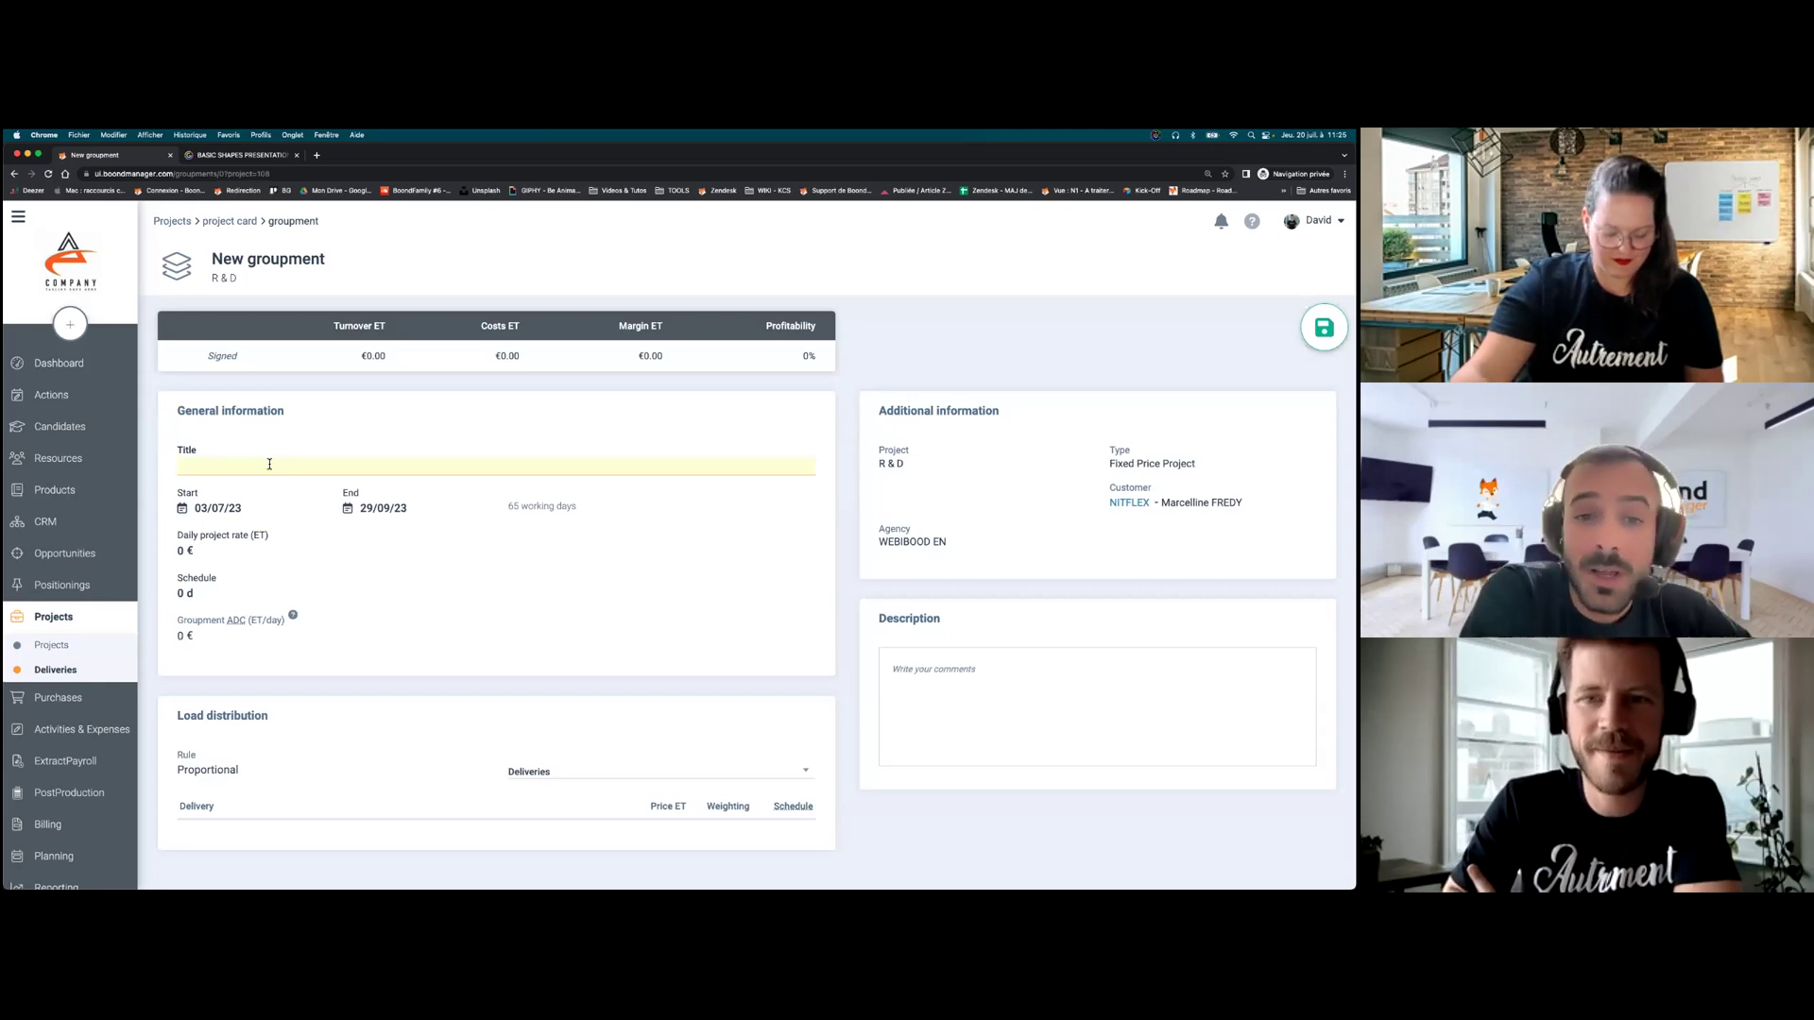
{"action": "type", "text": "Production"}
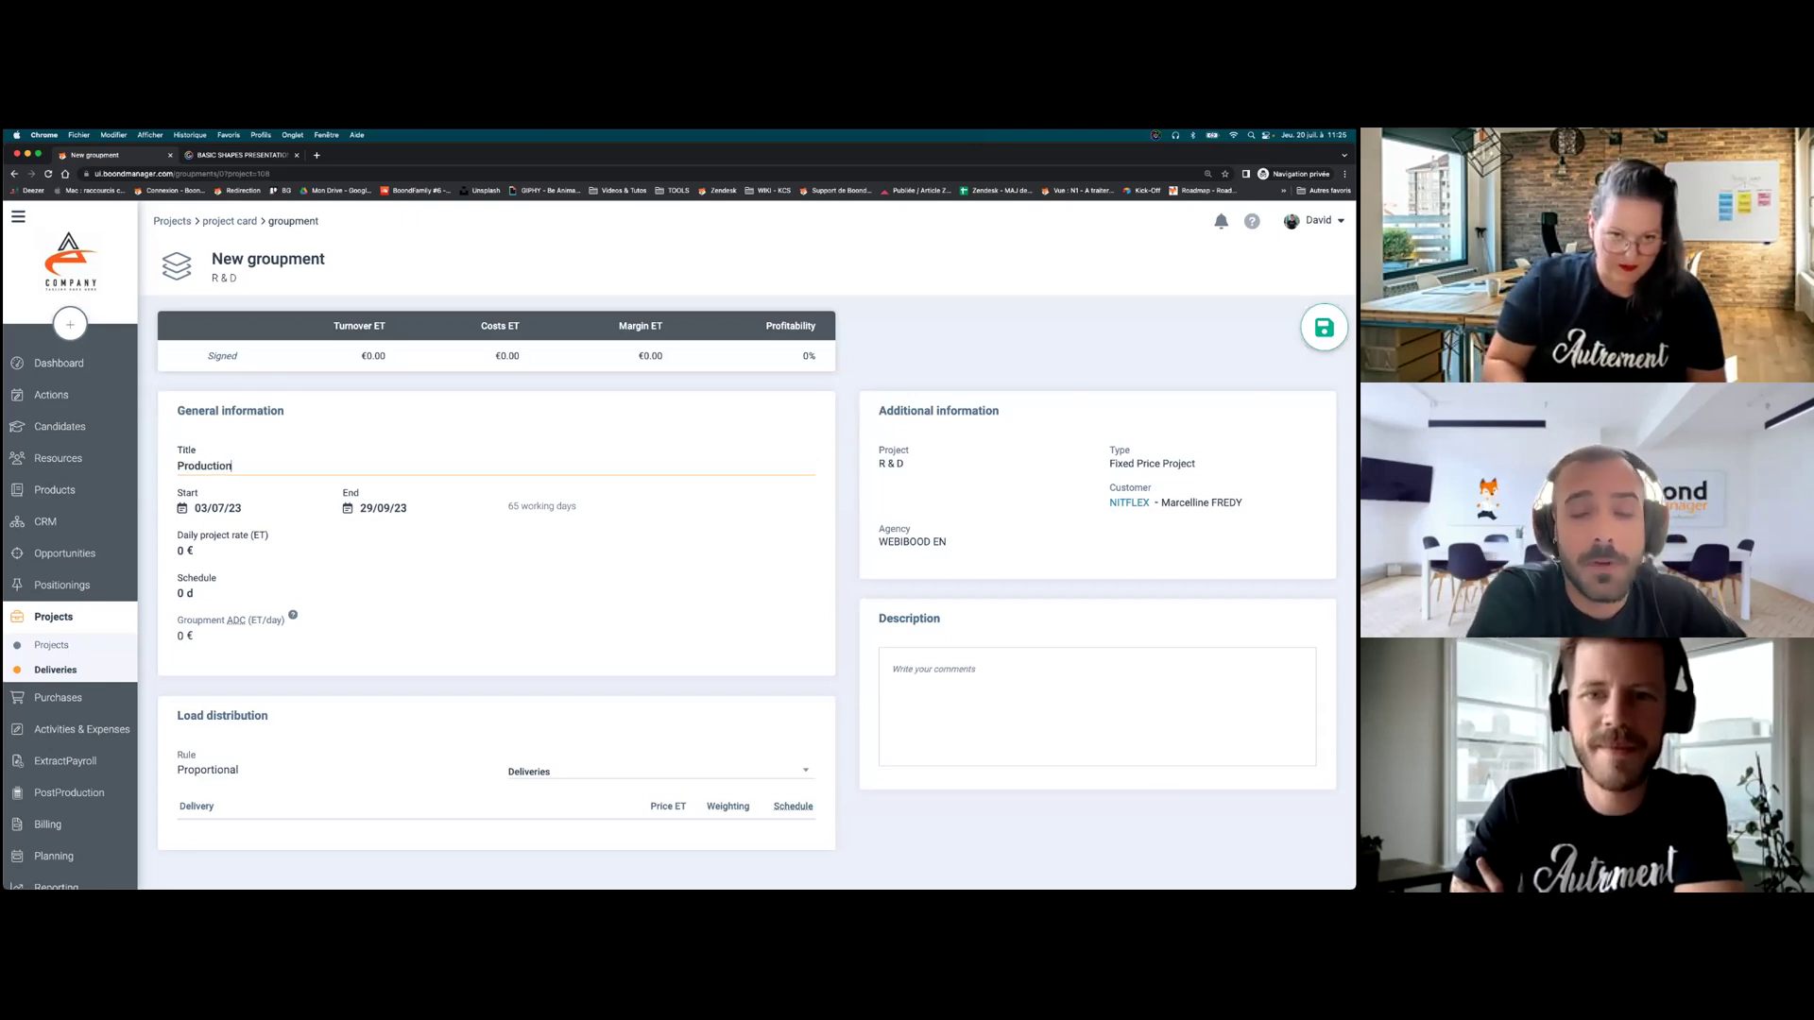
{"action": "type", "text": " Launch"}
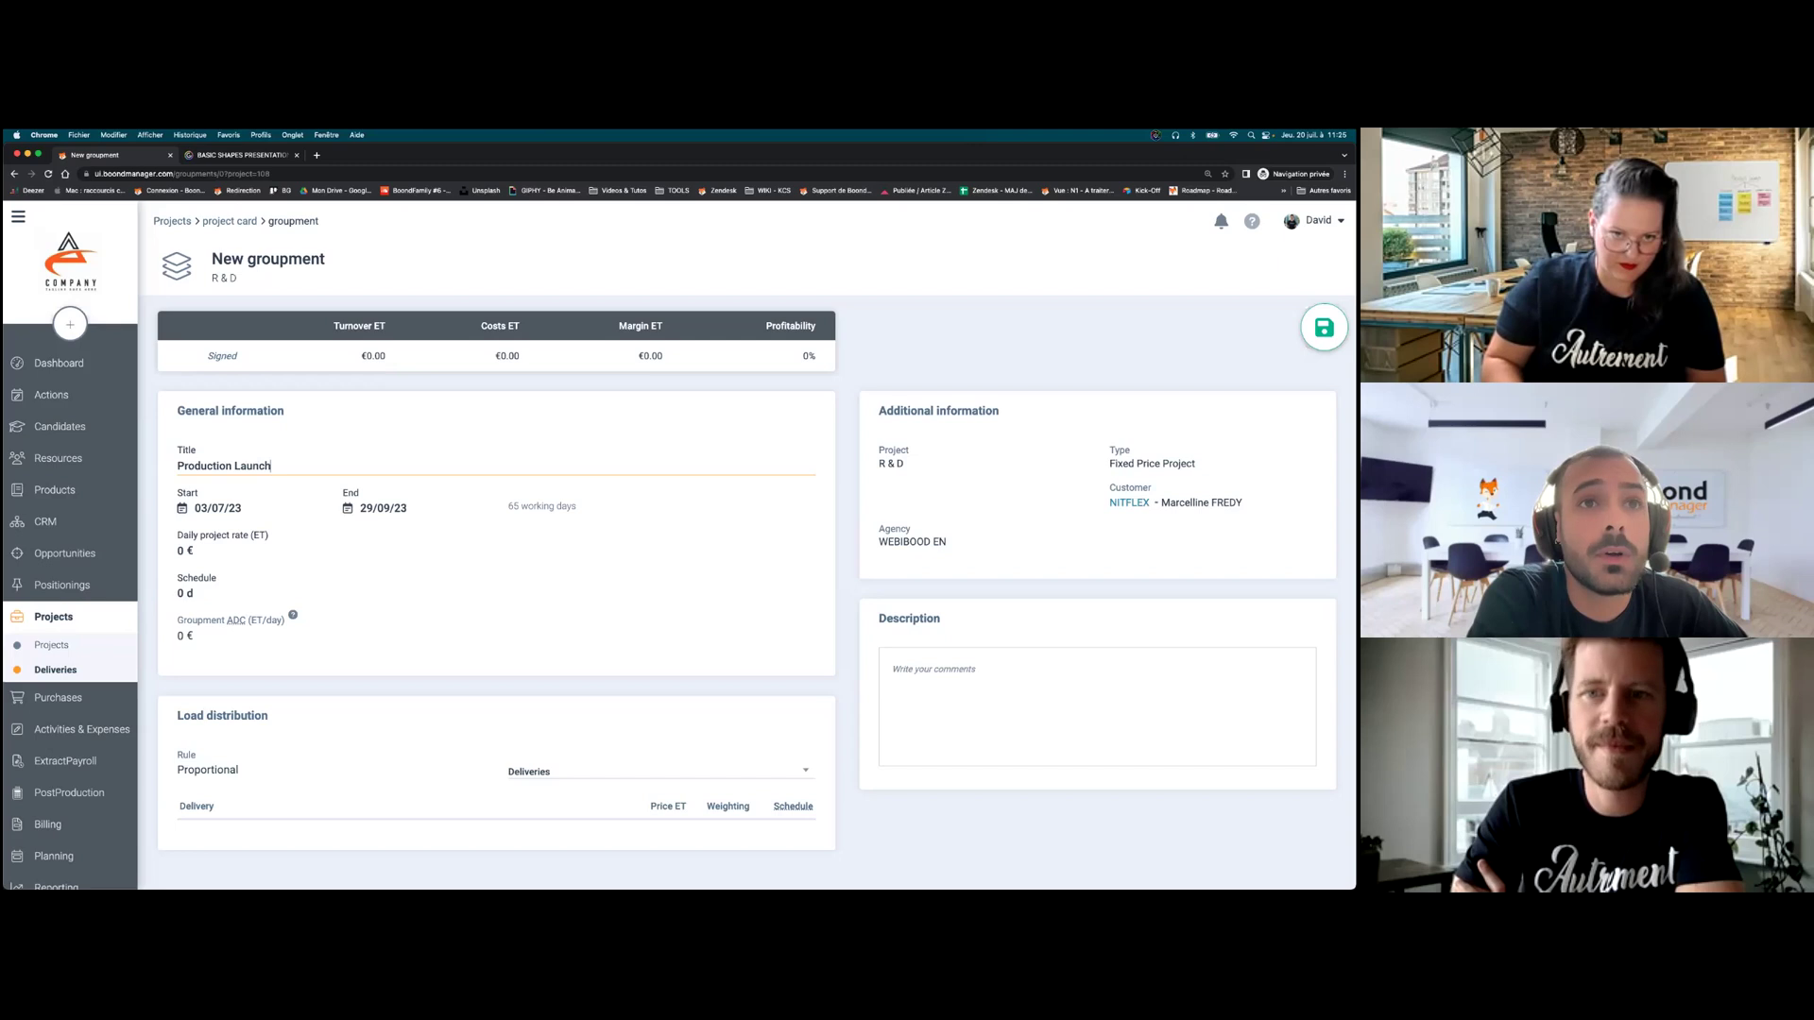
{"action": "left_click", "coordinate": [253, 502]}
{"action": "left_click", "coordinate": [291, 539]}
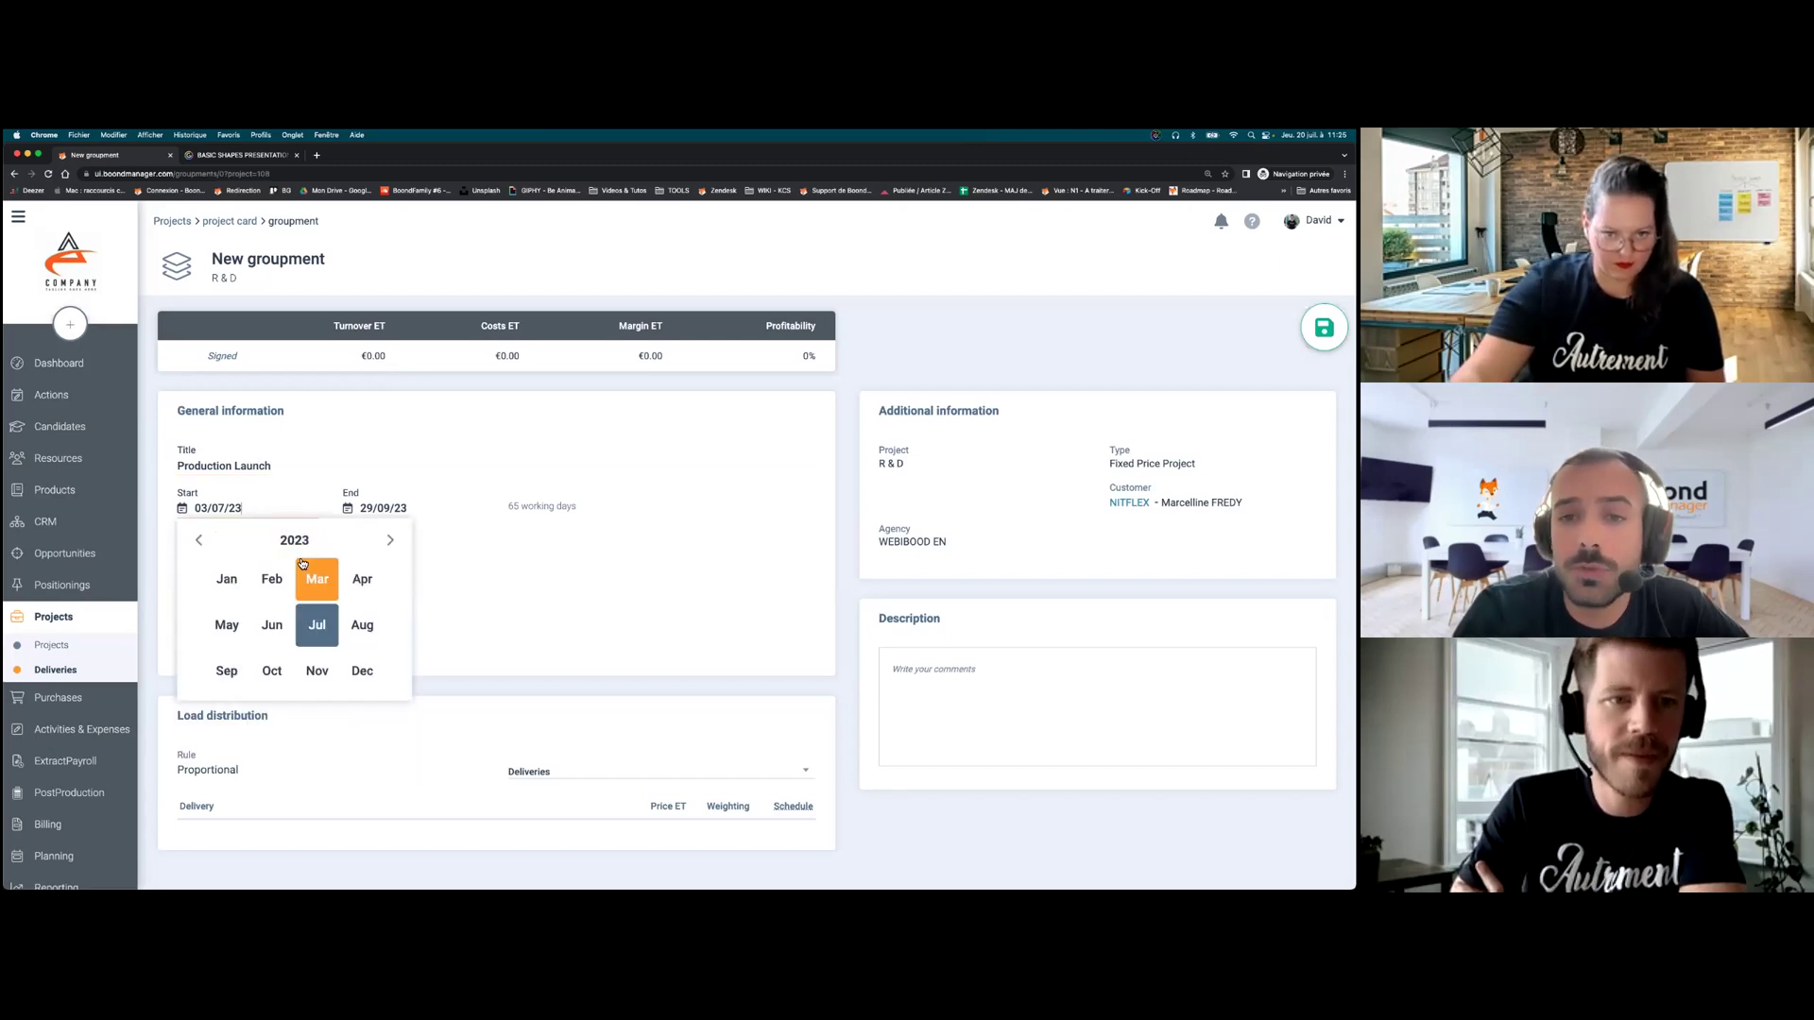
{"action": "left_click", "coordinate": [362, 626]}
{"action": "left_click", "coordinate": [264, 588]}
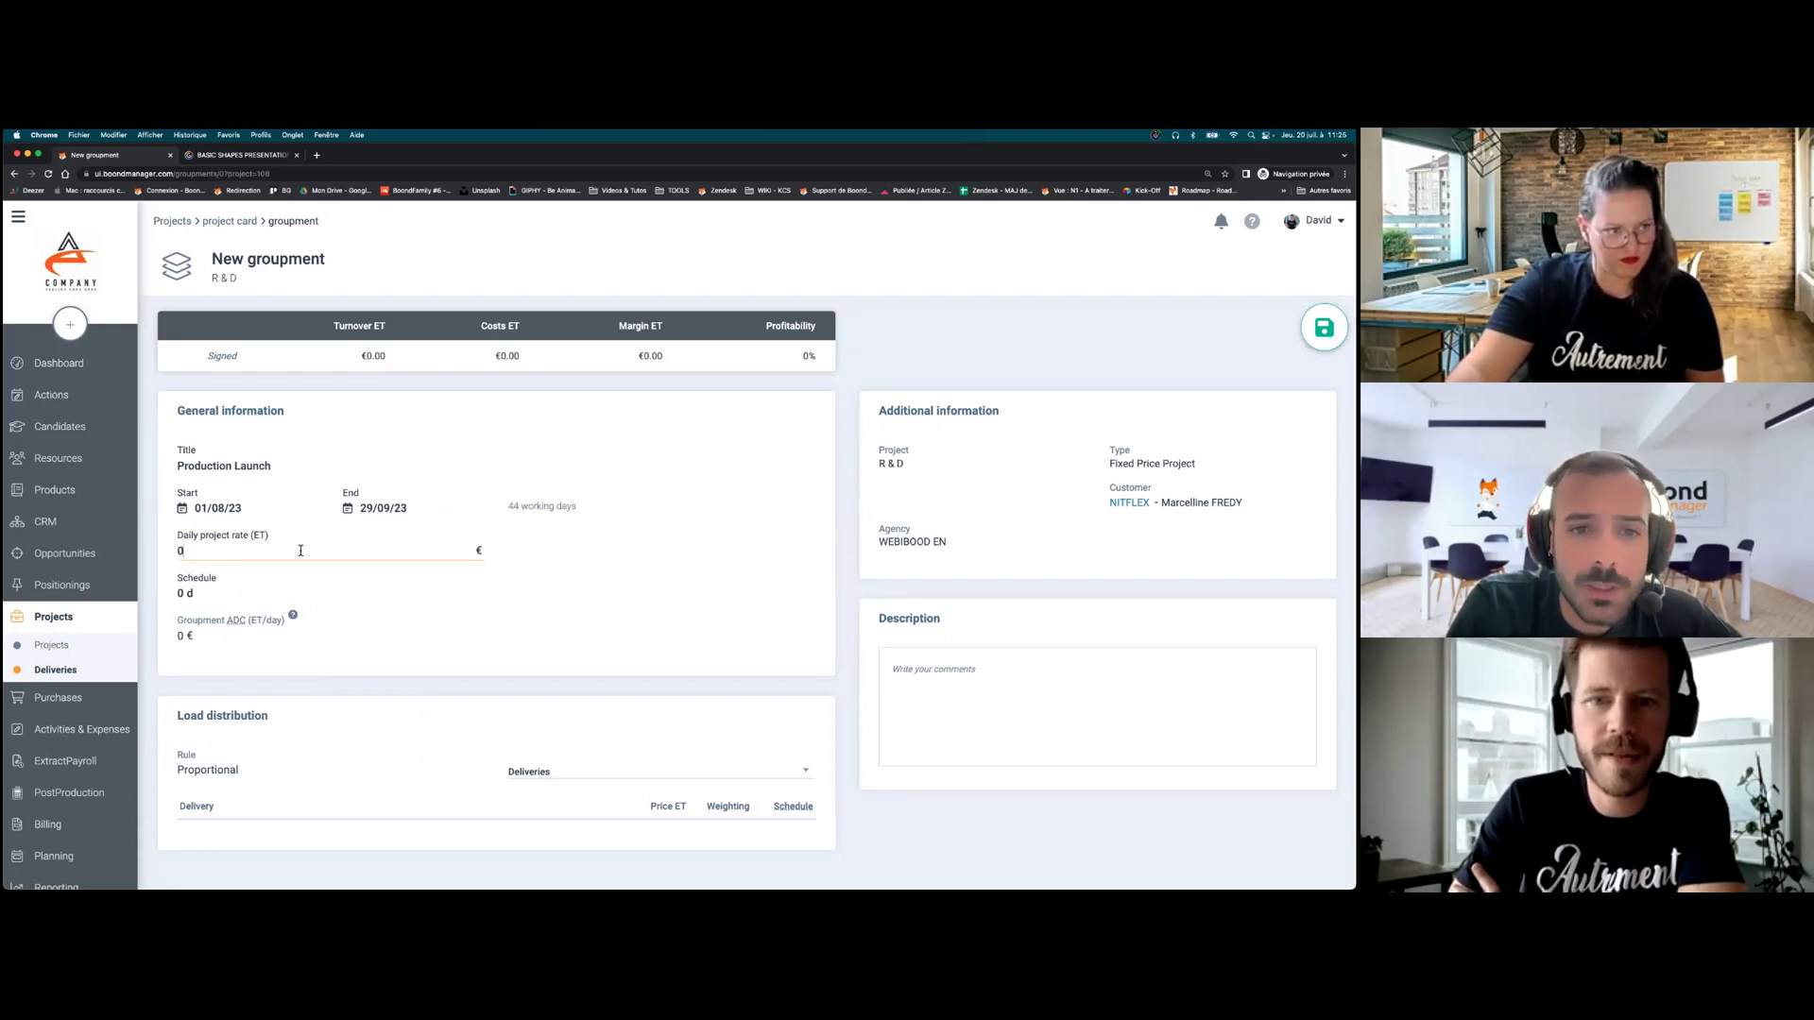
- Set the Production Launch groupment's daily project rate to 1000 € and its schedule to 50 days, and save it
{"action": "double_click", "coordinate": [300, 550]}
{"action": "type", "text": "1000"}
{"action": "double_click", "coordinate": [264, 595]}
{"action": "type", "text": "5"}
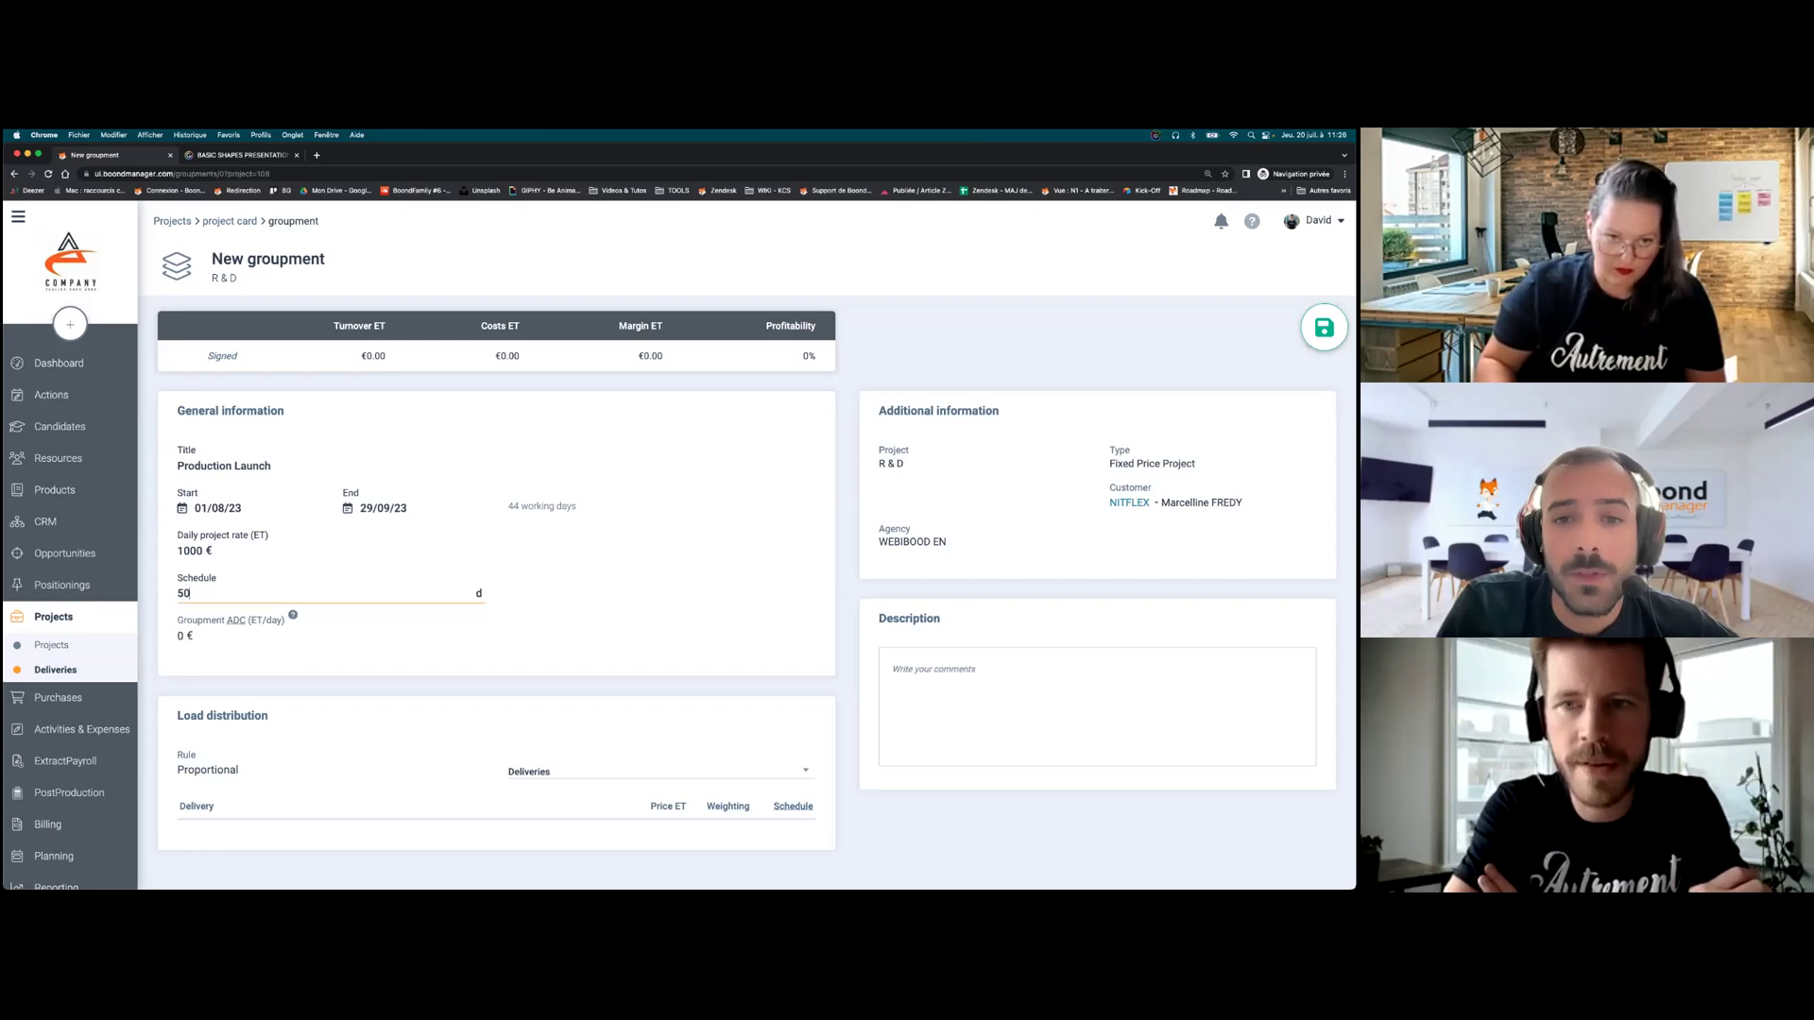
{"action": "left_click", "coordinate": [1323, 327]}
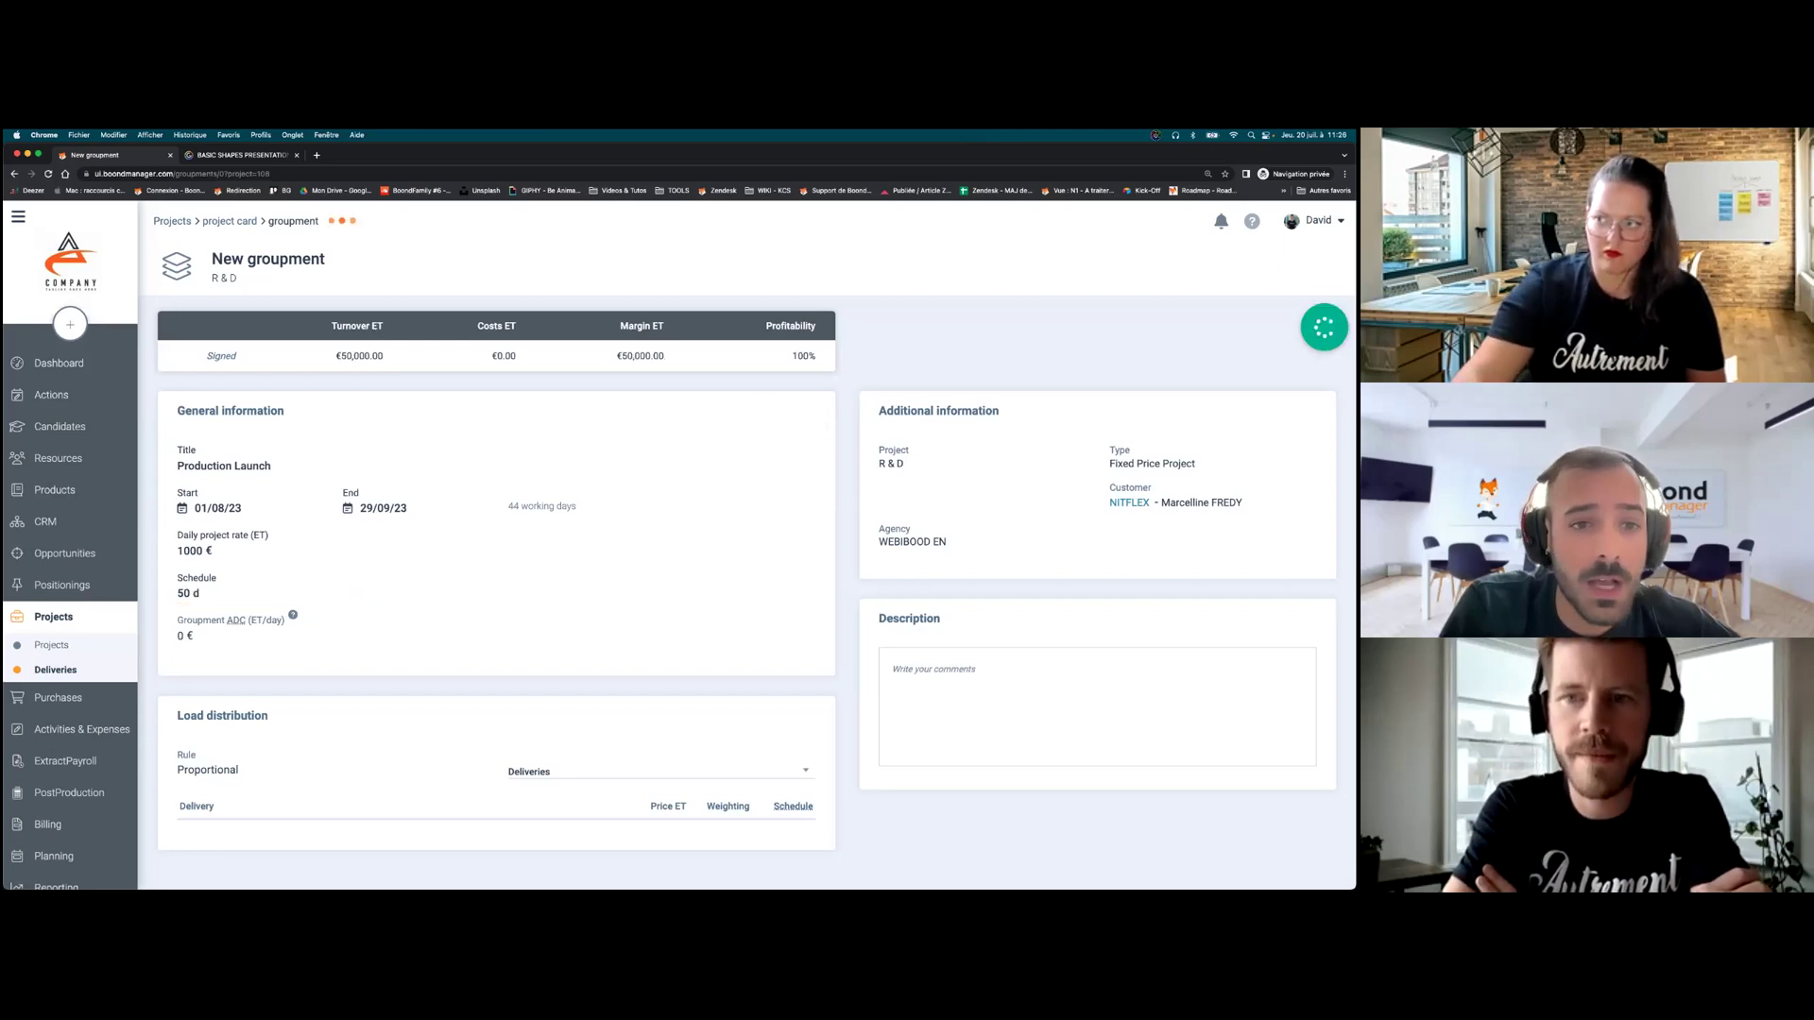
- Create deliveries in the Production Launch groupment for the same three resources used in Development
{"action": "left_click", "coordinate": [1309, 263]}
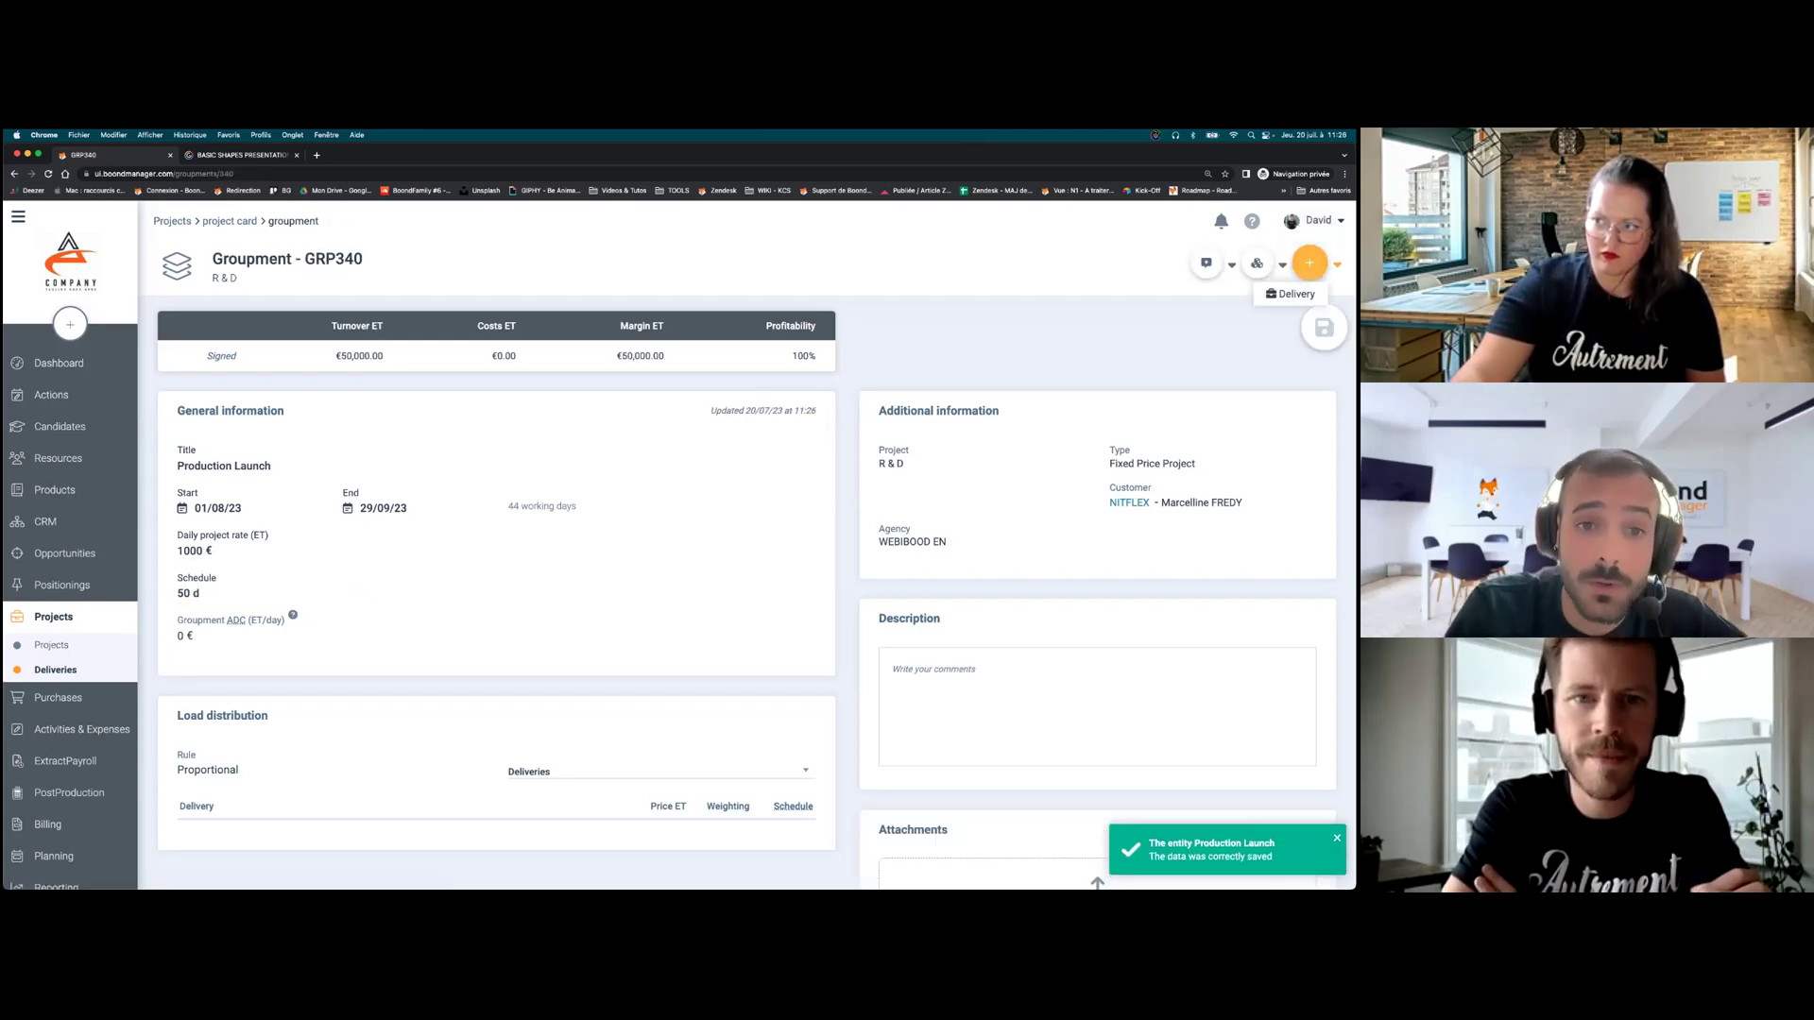
{"action": "left_click", "coordinate": [1287, 292]}
{"action": "scroll", "coordinate": [295, 508], "scroll_direction": "down", "scroll_amount": 3}
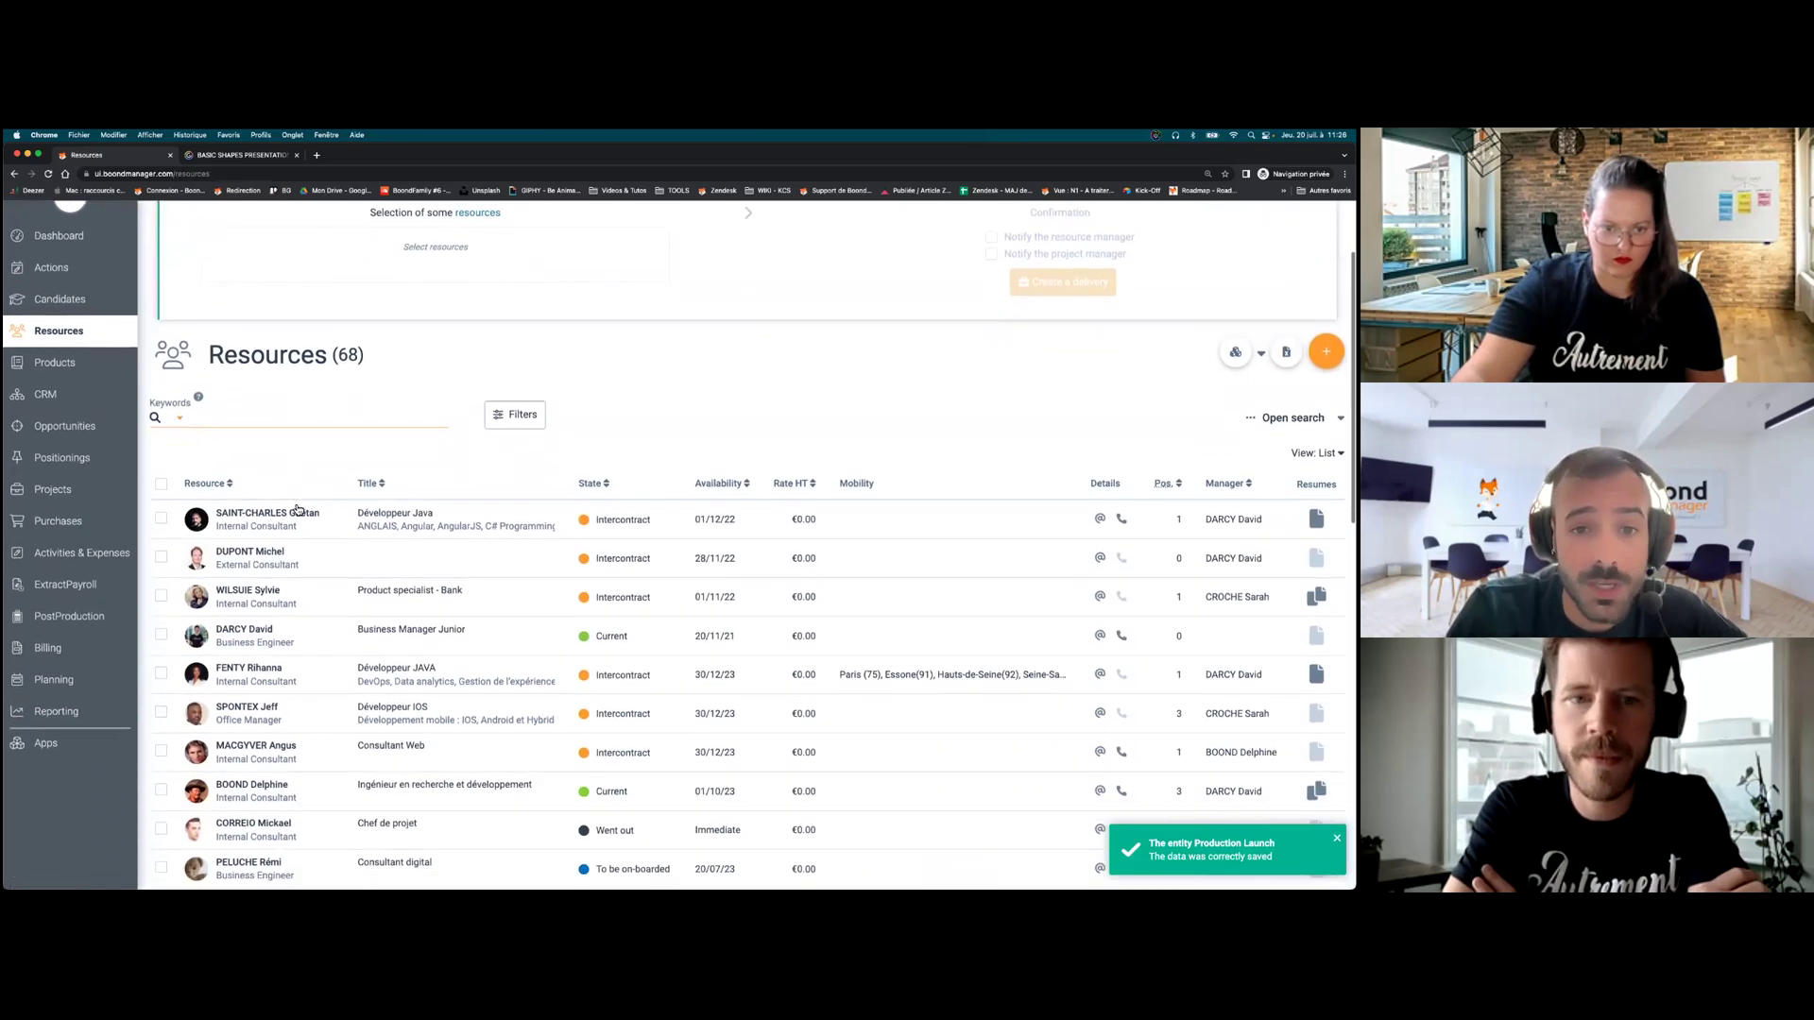
{"action": "left_click", "coordinate": [160, 589]}
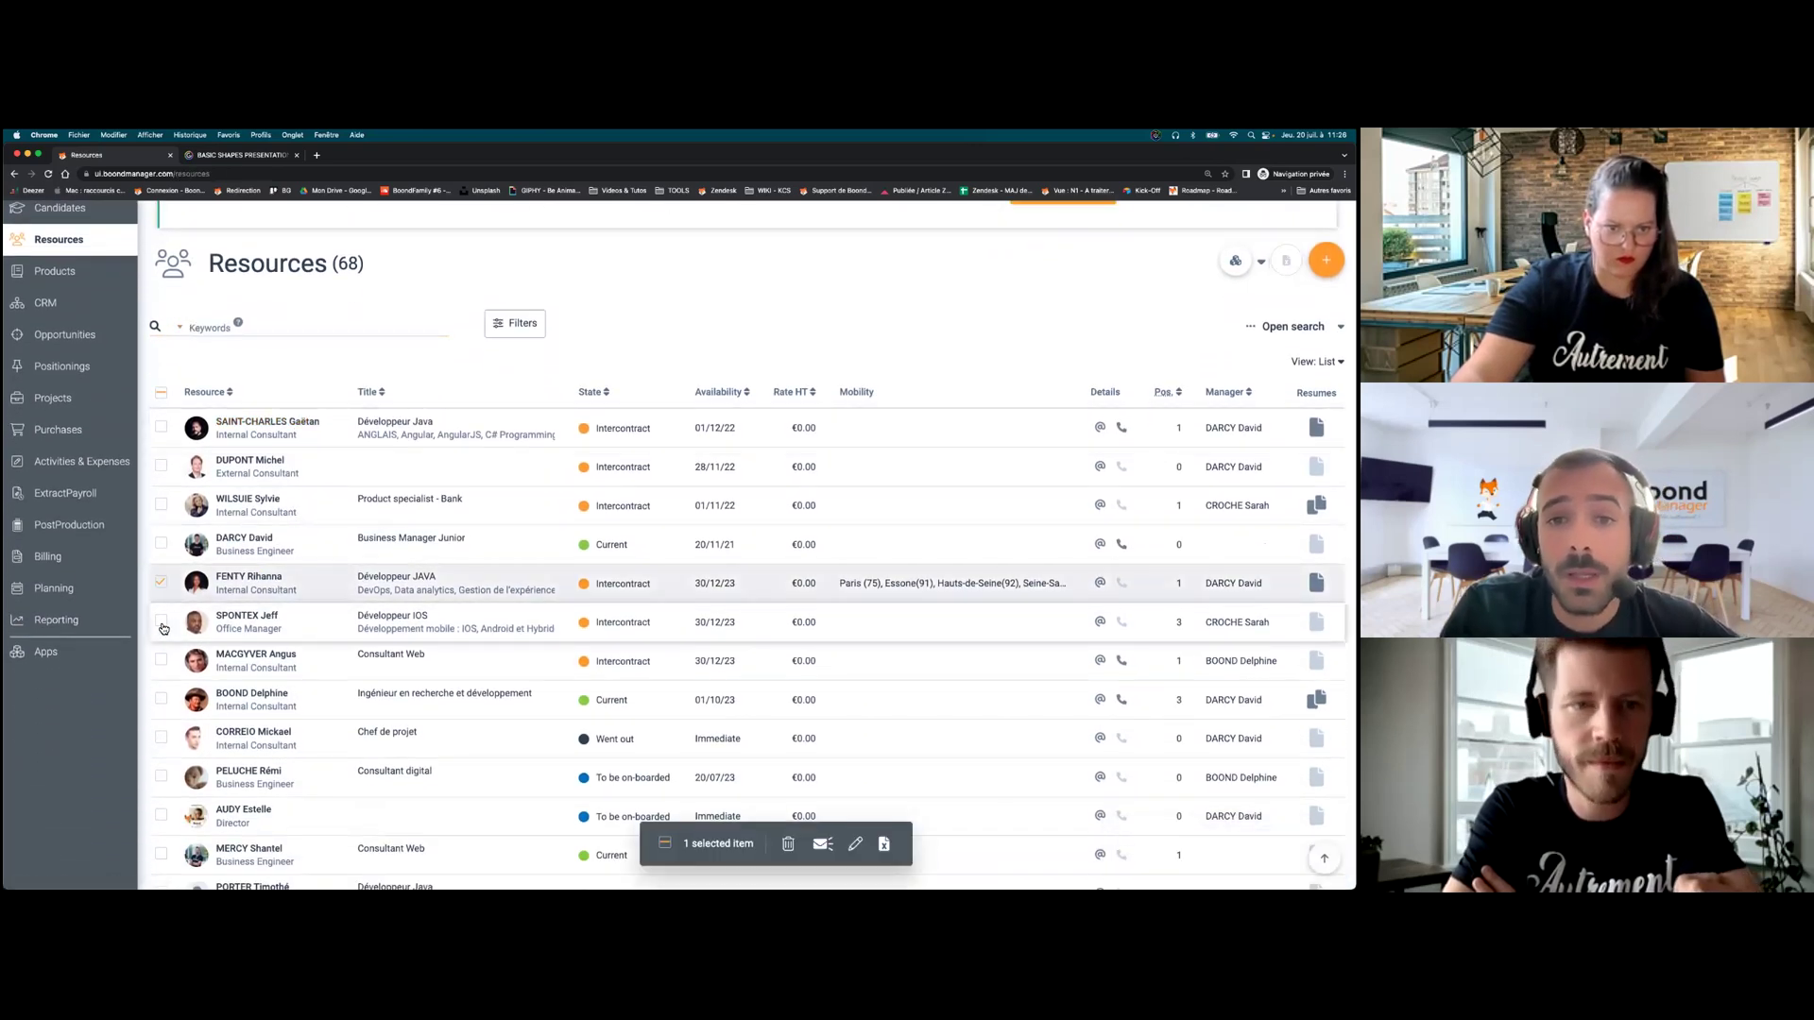
{"action": "left_click", "coordinate": [160, 620]}
{"action": "left_click", "coordinate": [160, 659]}
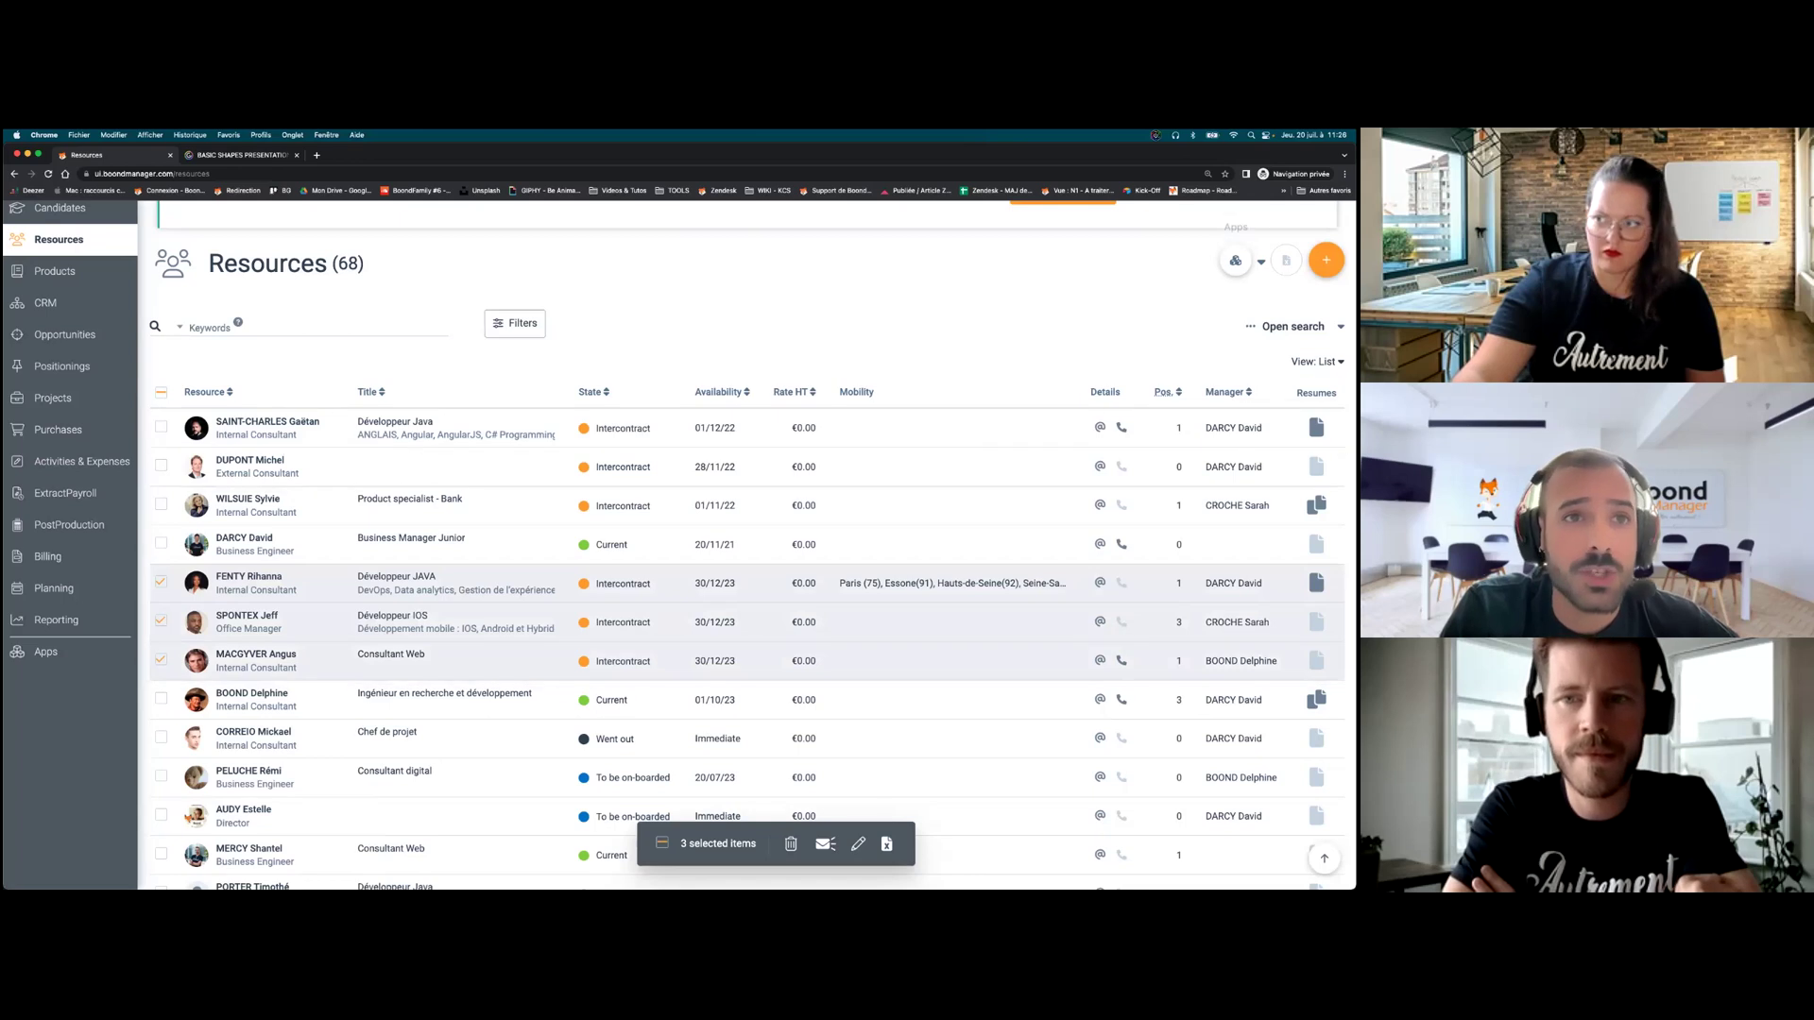
{"action": "scroll", "coordinate": [954, 461], "scroll_direction": "up", "scroll_amount": 2}
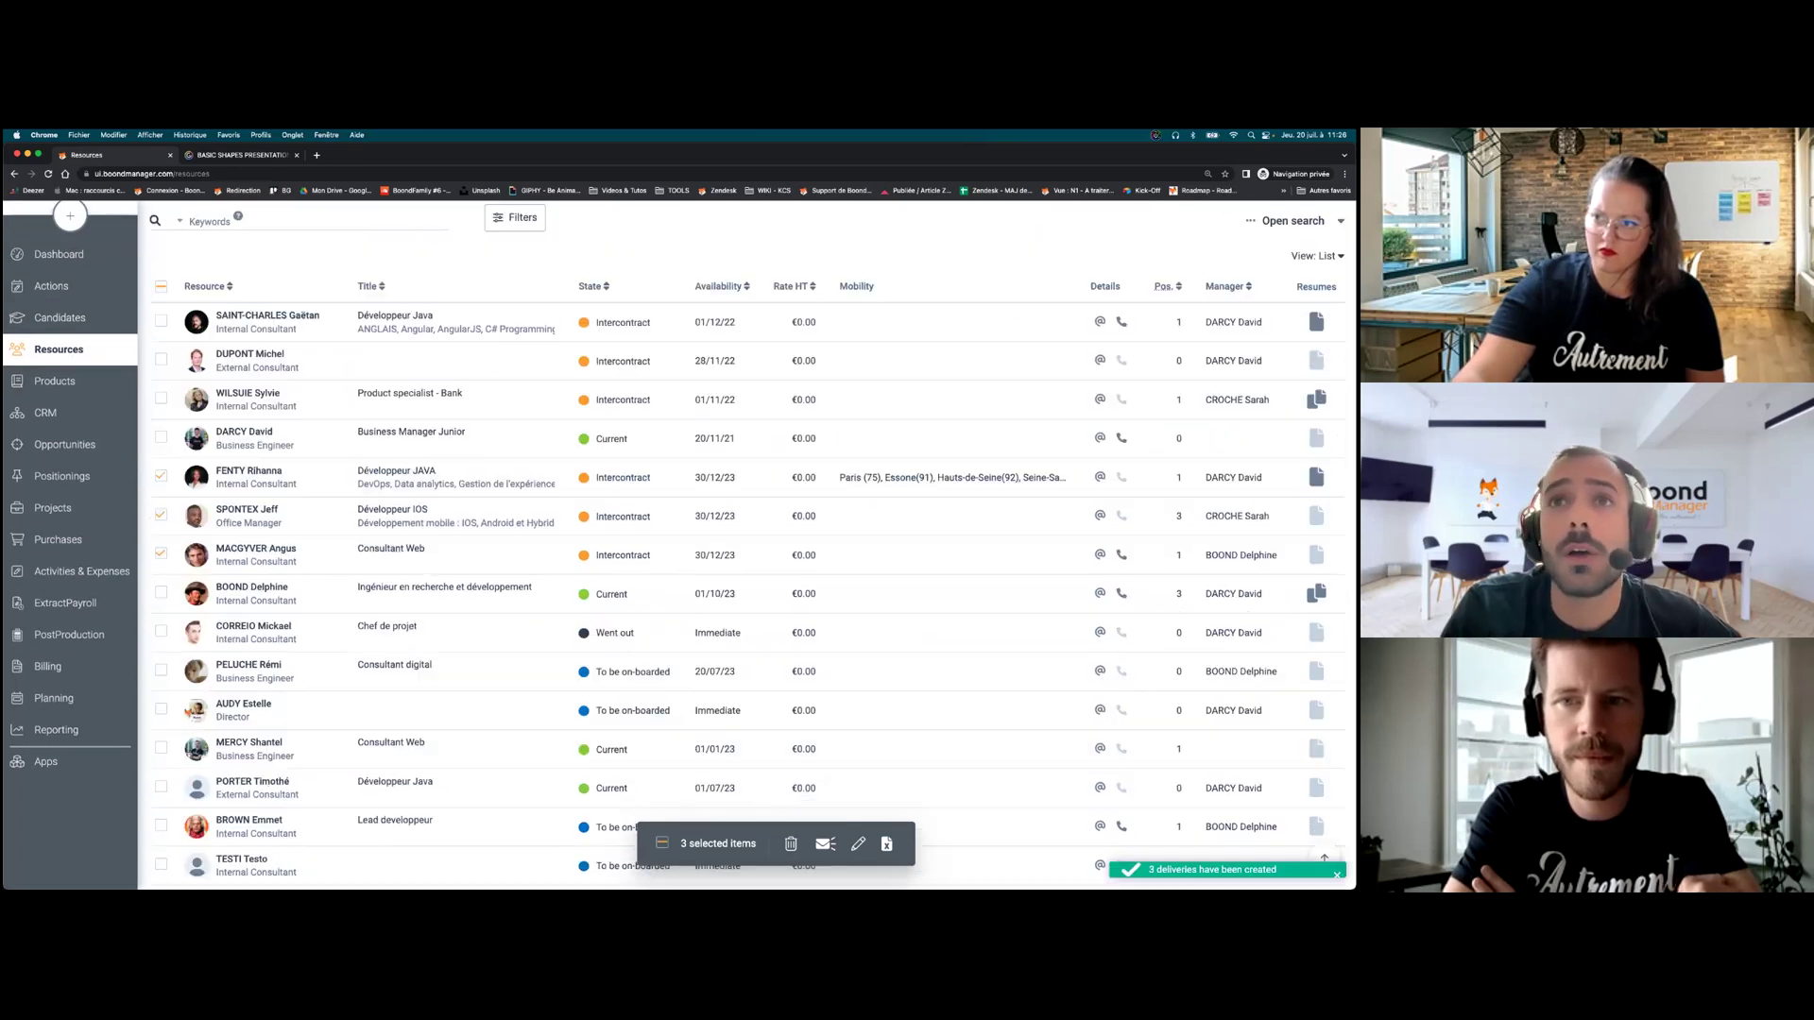
- Distribute the Production Launch load with the Weighted rule, giving 20% to each of the first two deliveries and 60% to the third, and save
{"action": "scroll", "coordinate": [260, 495], "scroll_direction": "down", "scroll_amount": 2}
{"action": "left_click", "coordinate": [248, 502]}
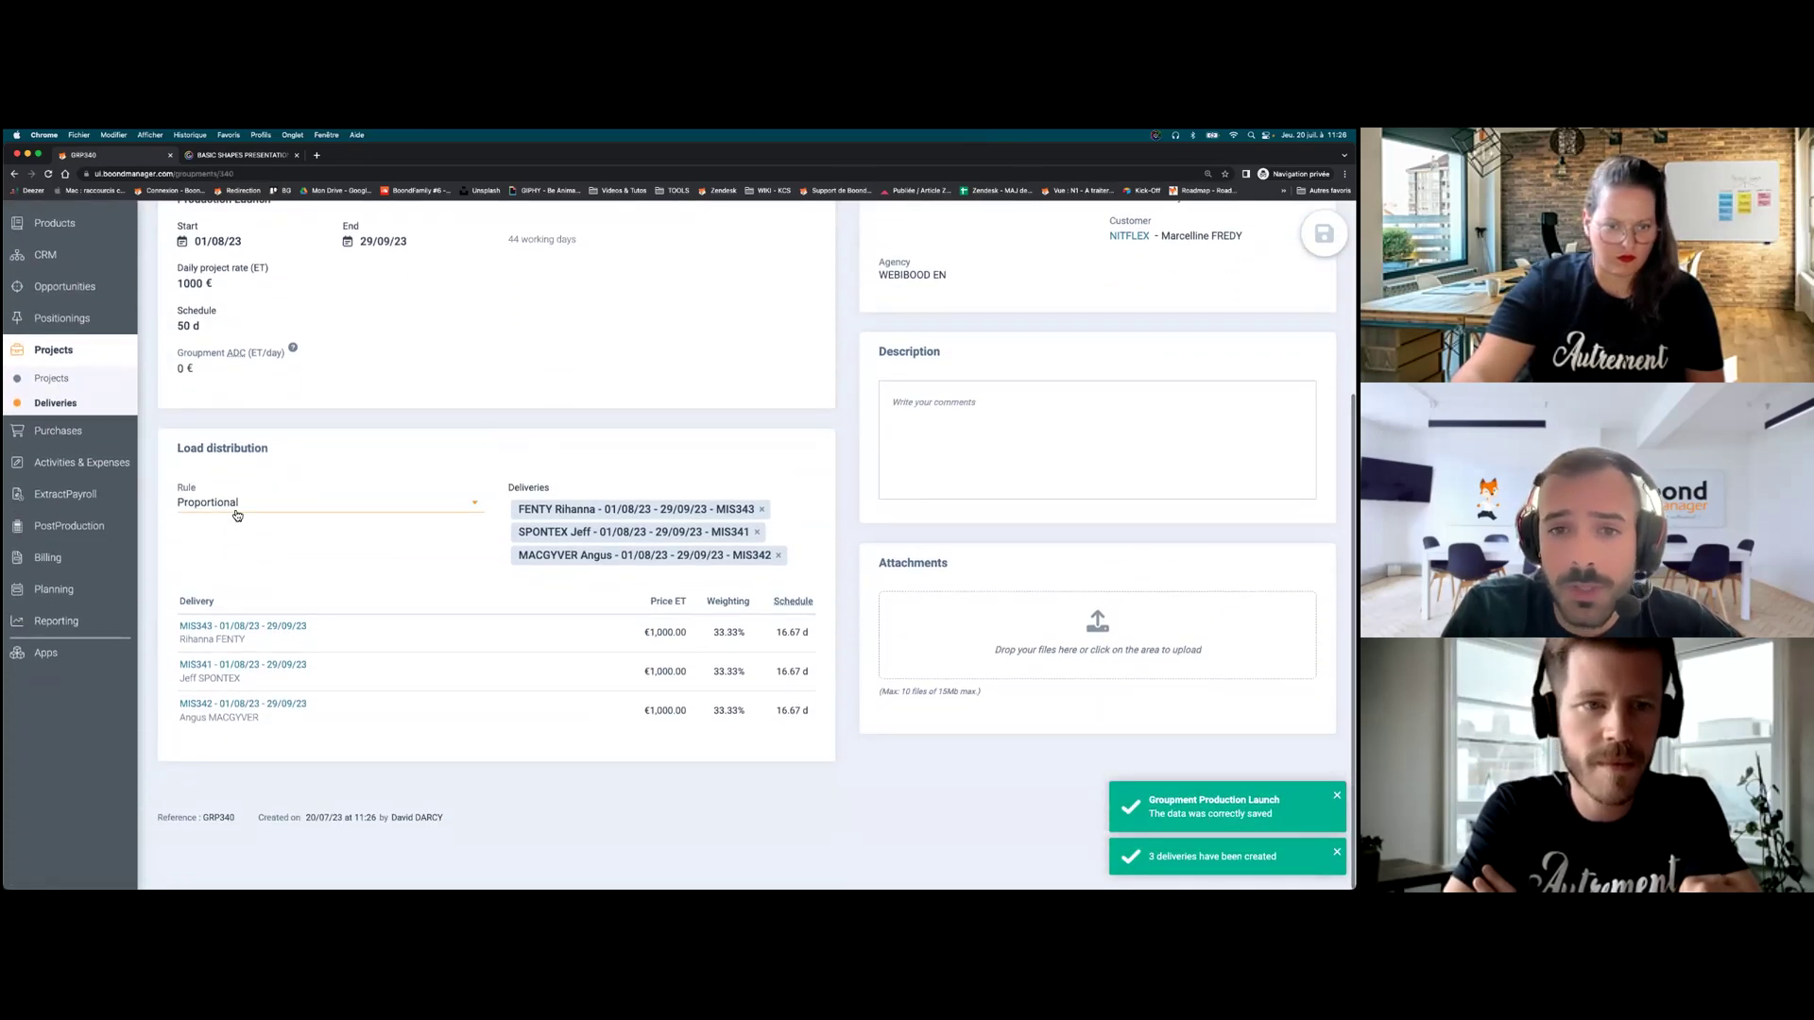
{"action": "left_click", "coordinate": [230, 558]}
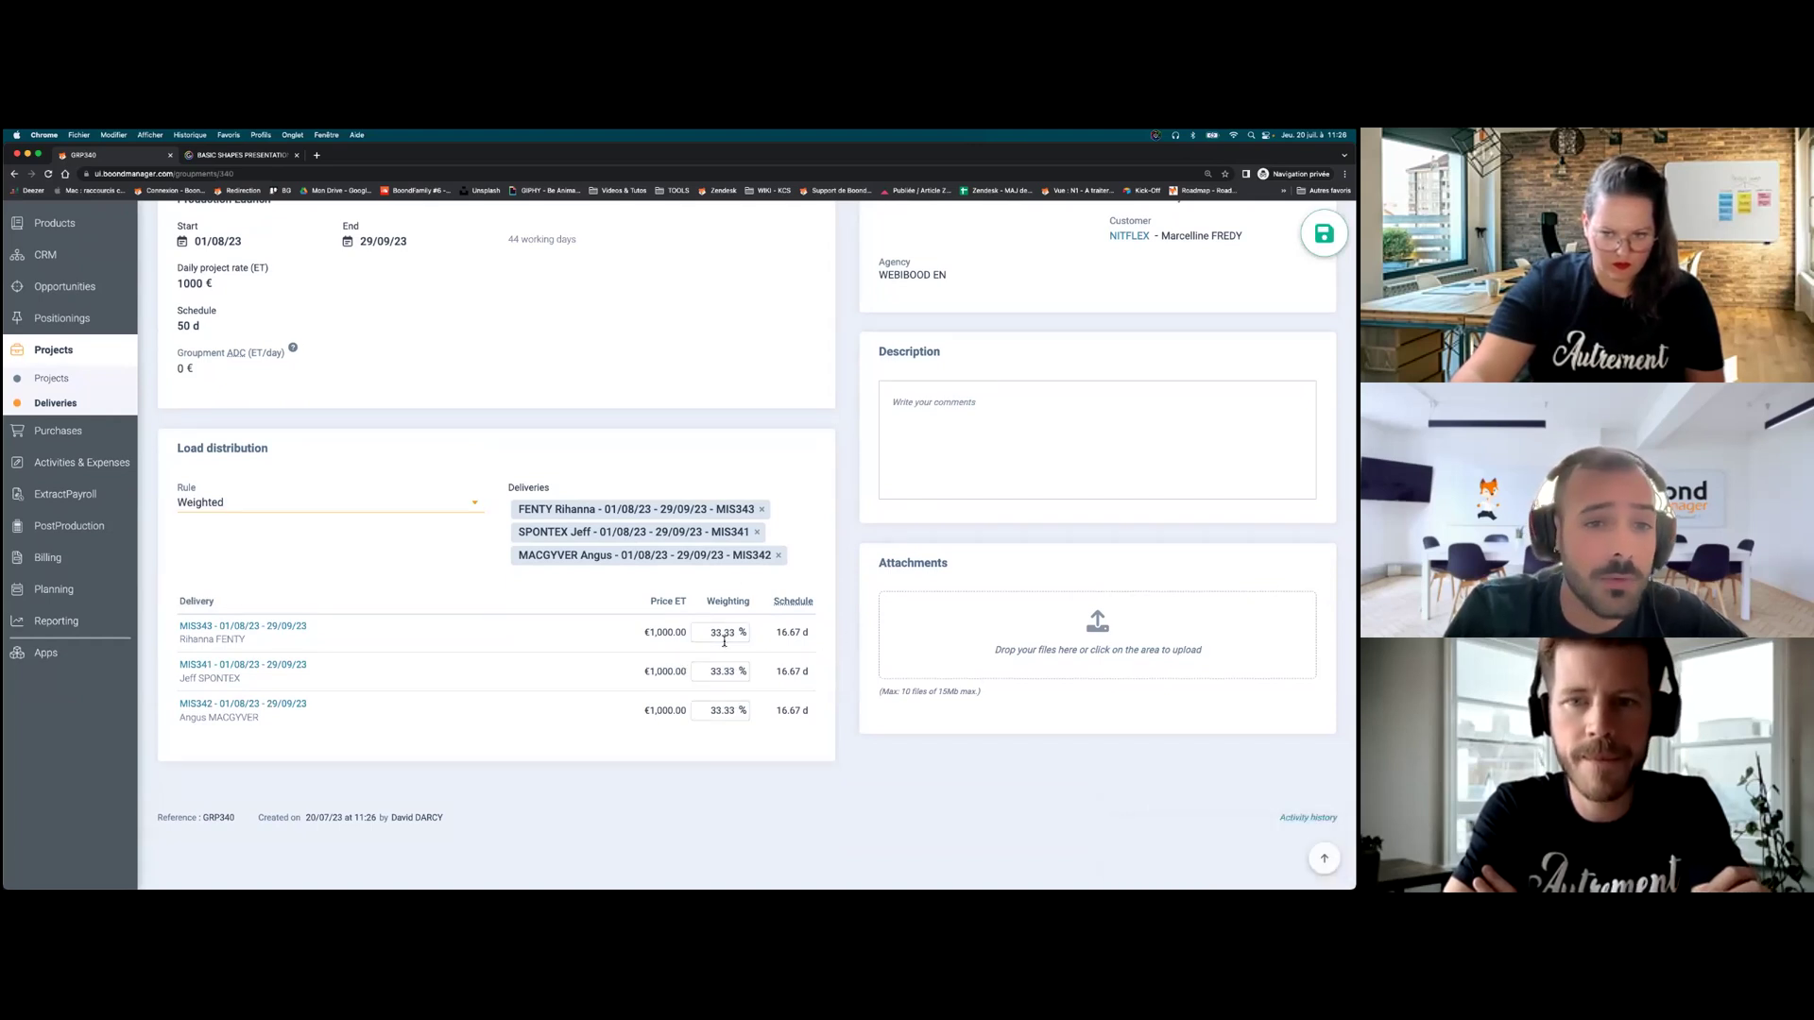
{"action": "left_click", "coordinate": [714, 709]}
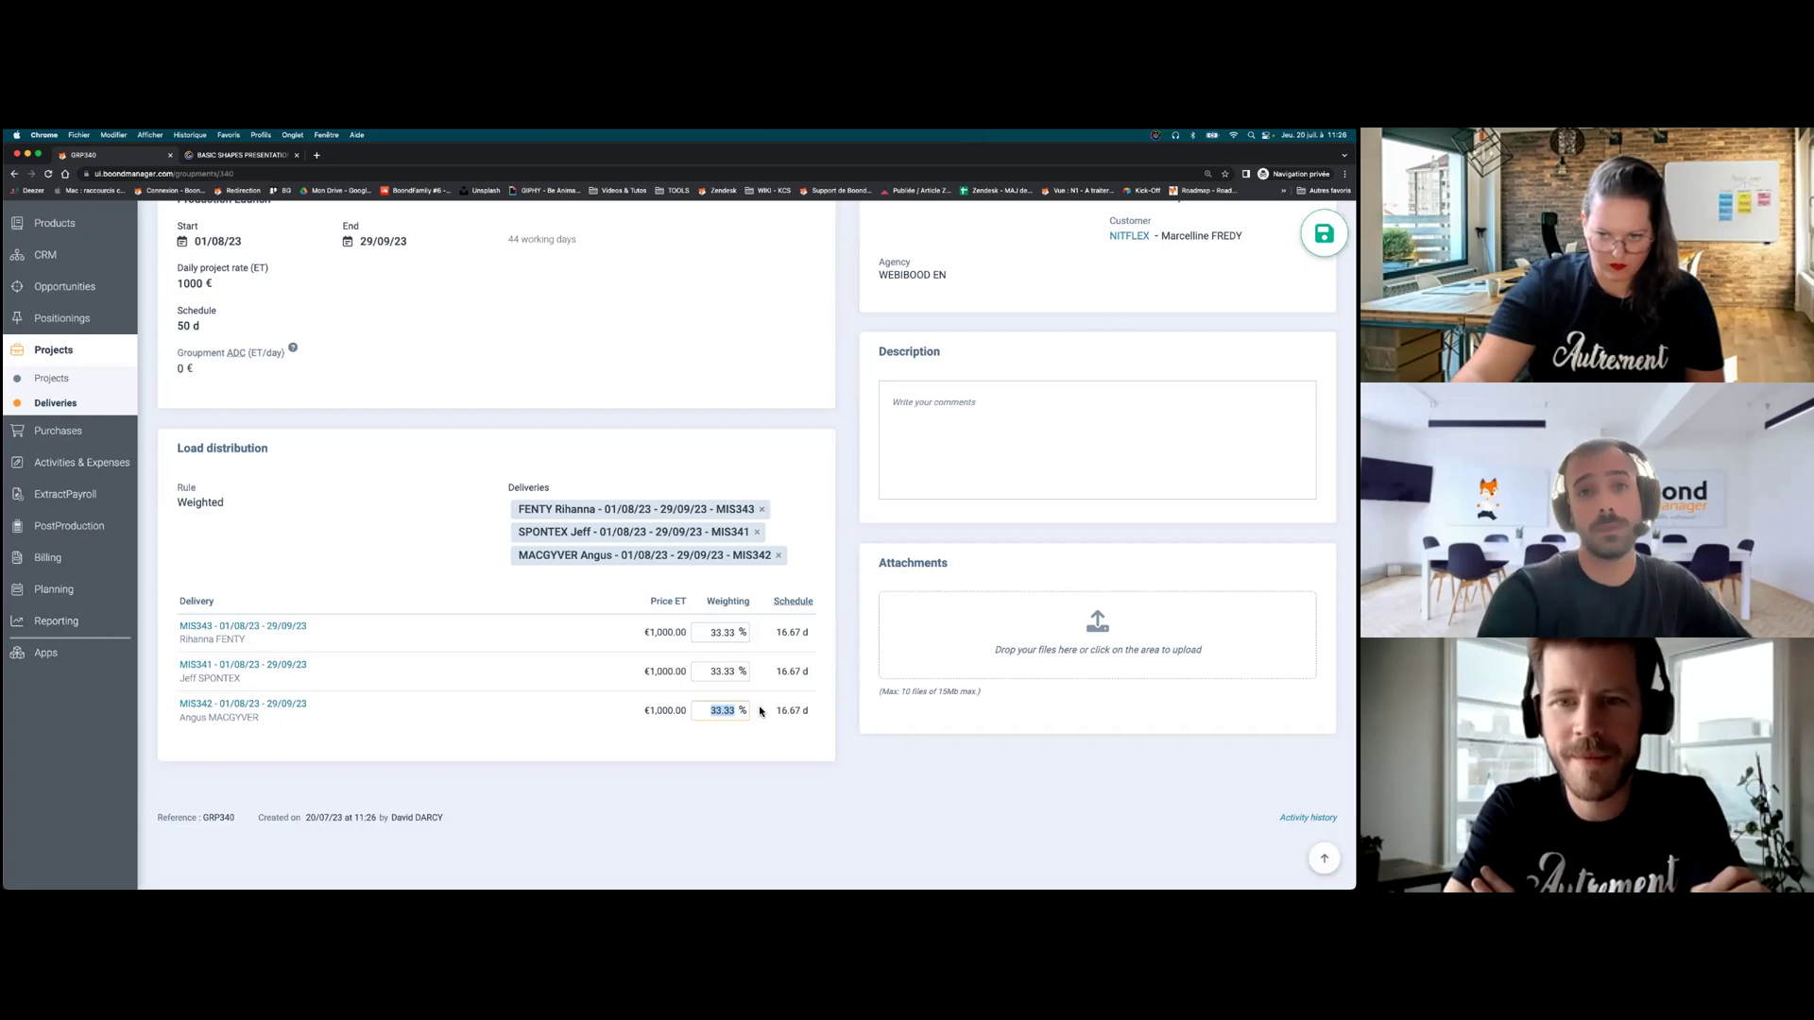
{"action": "type", "text": "60"}
{"action": "left_click_drag", "start_coordinate": [707, 633], "coordinate": [749, 636]}
{"action": "type", "text": "20"}
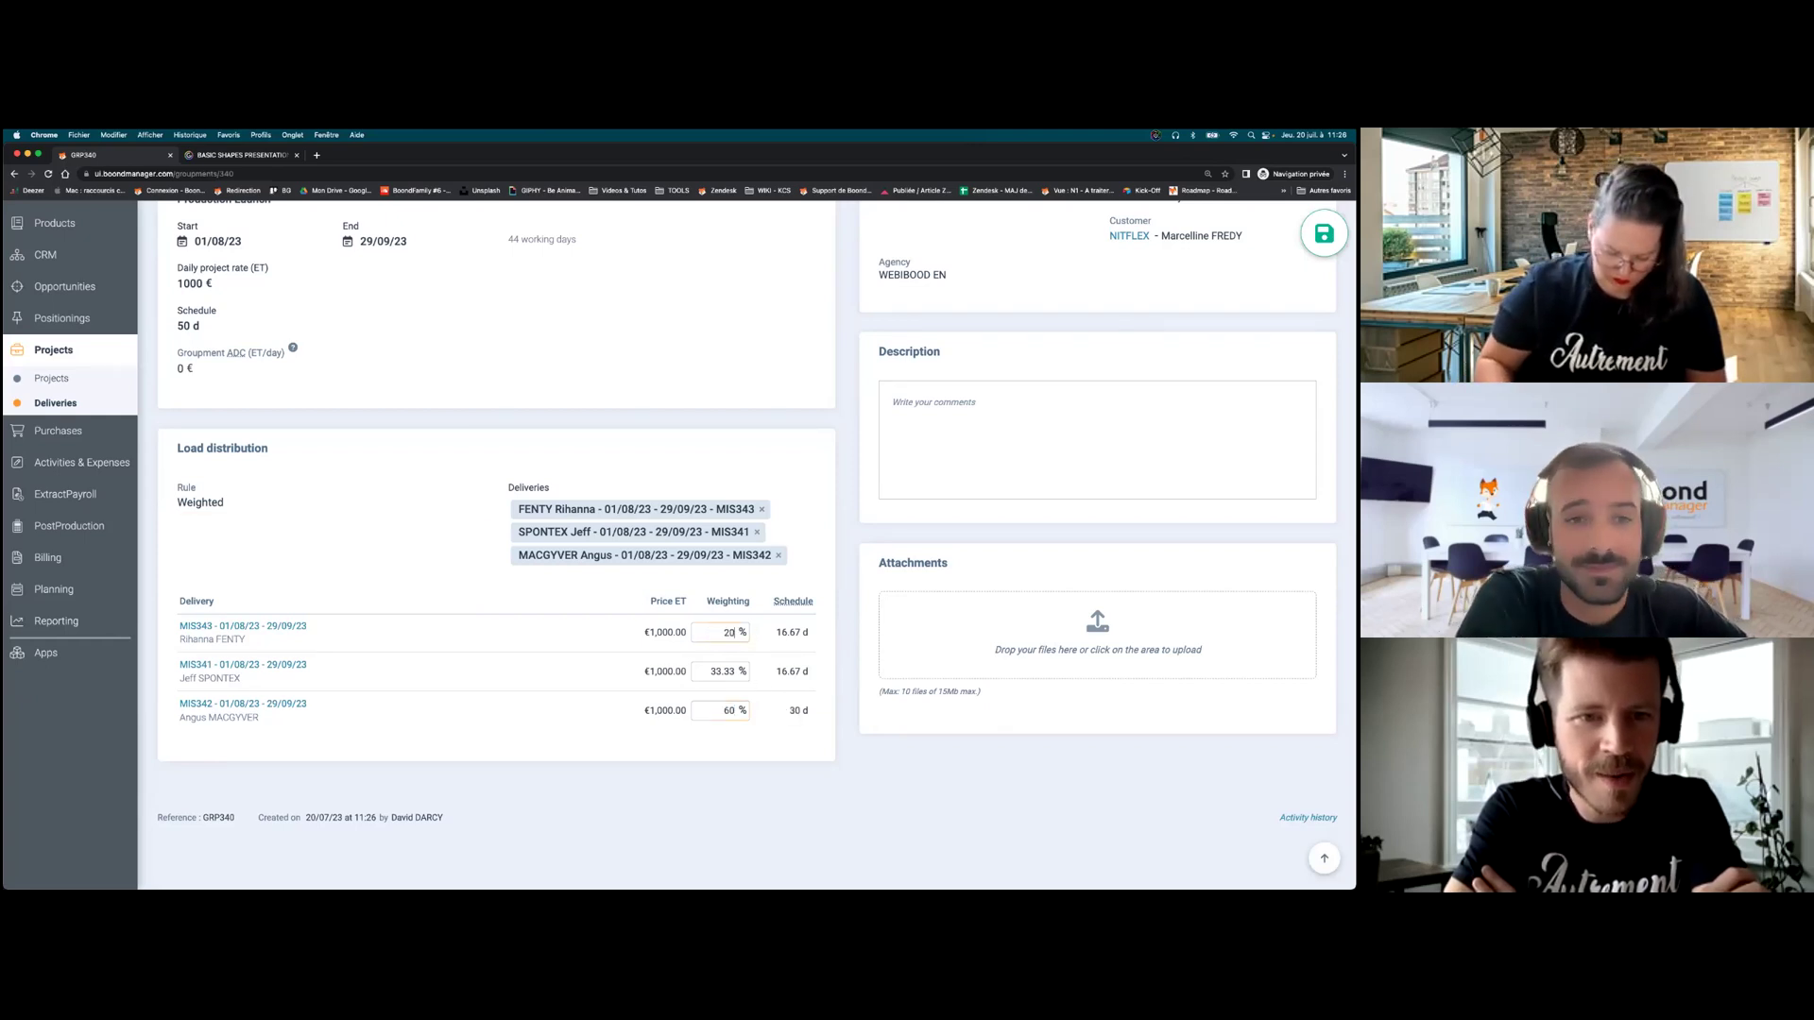
{"action": "double_click", "coordinate": [715, 675]}
{"action": "type", "text": "20"}
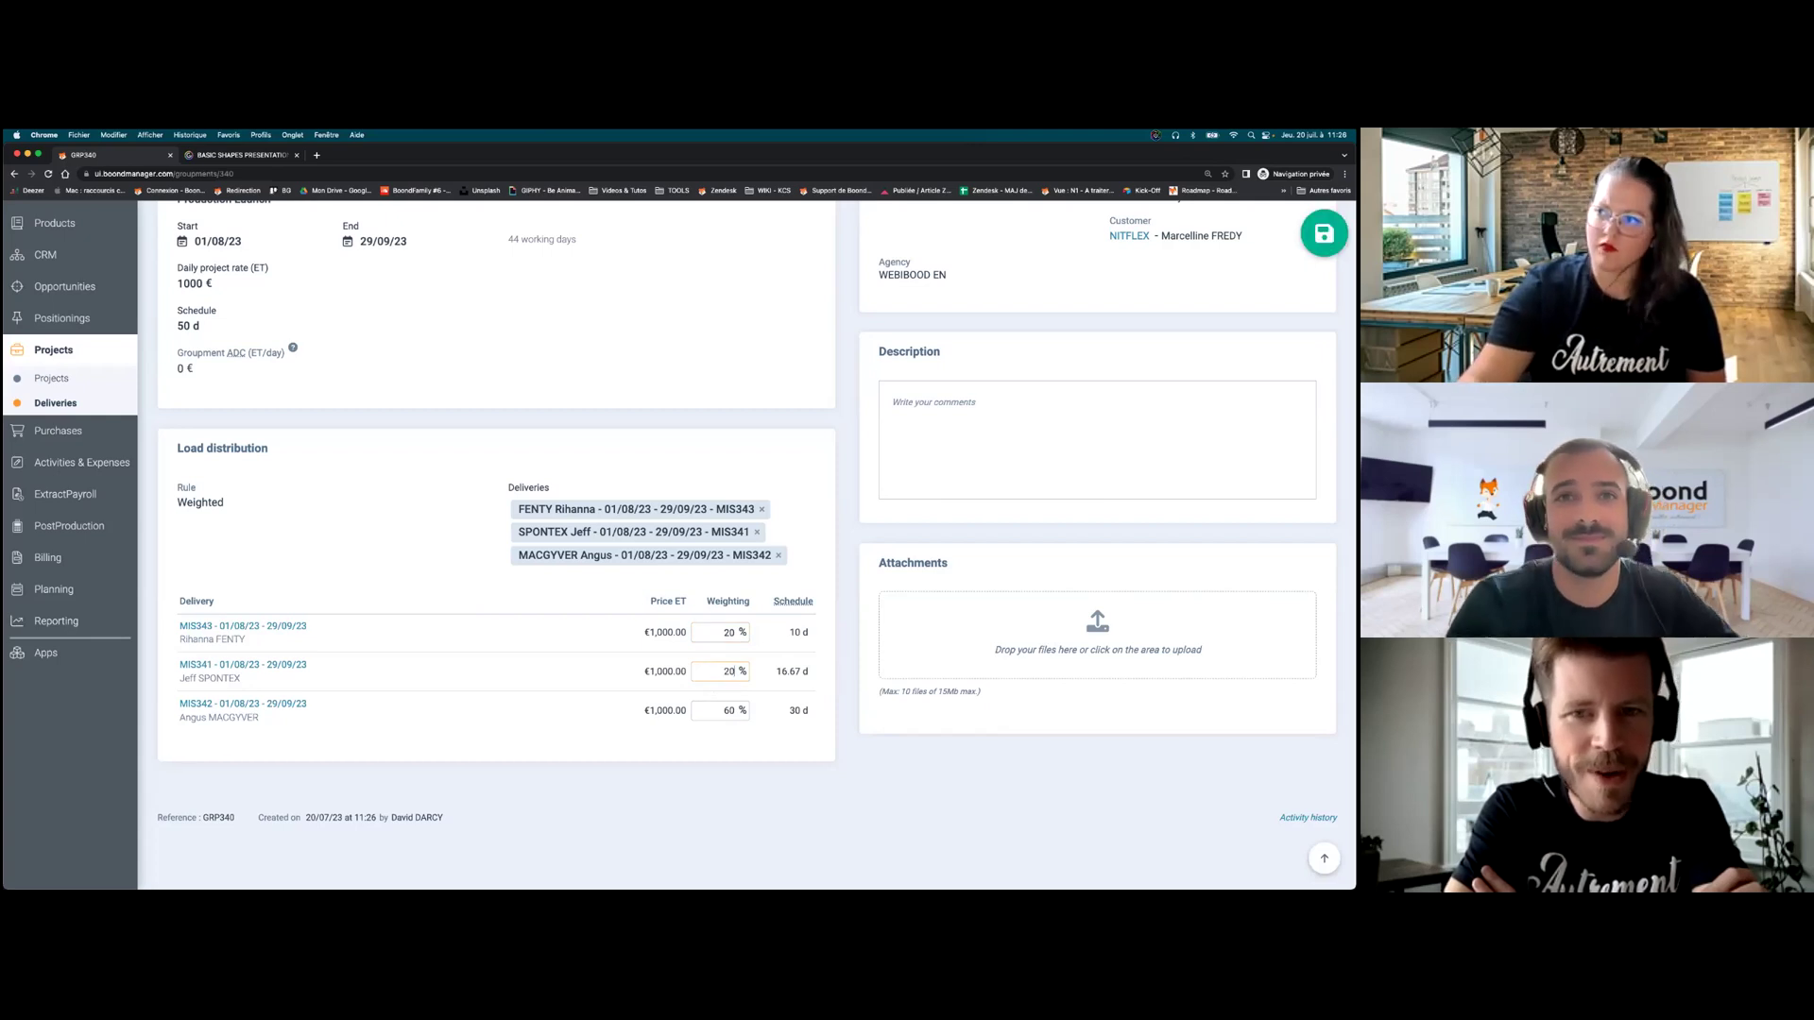
{"action": "left_click", "coordinate": [1324, 233]}
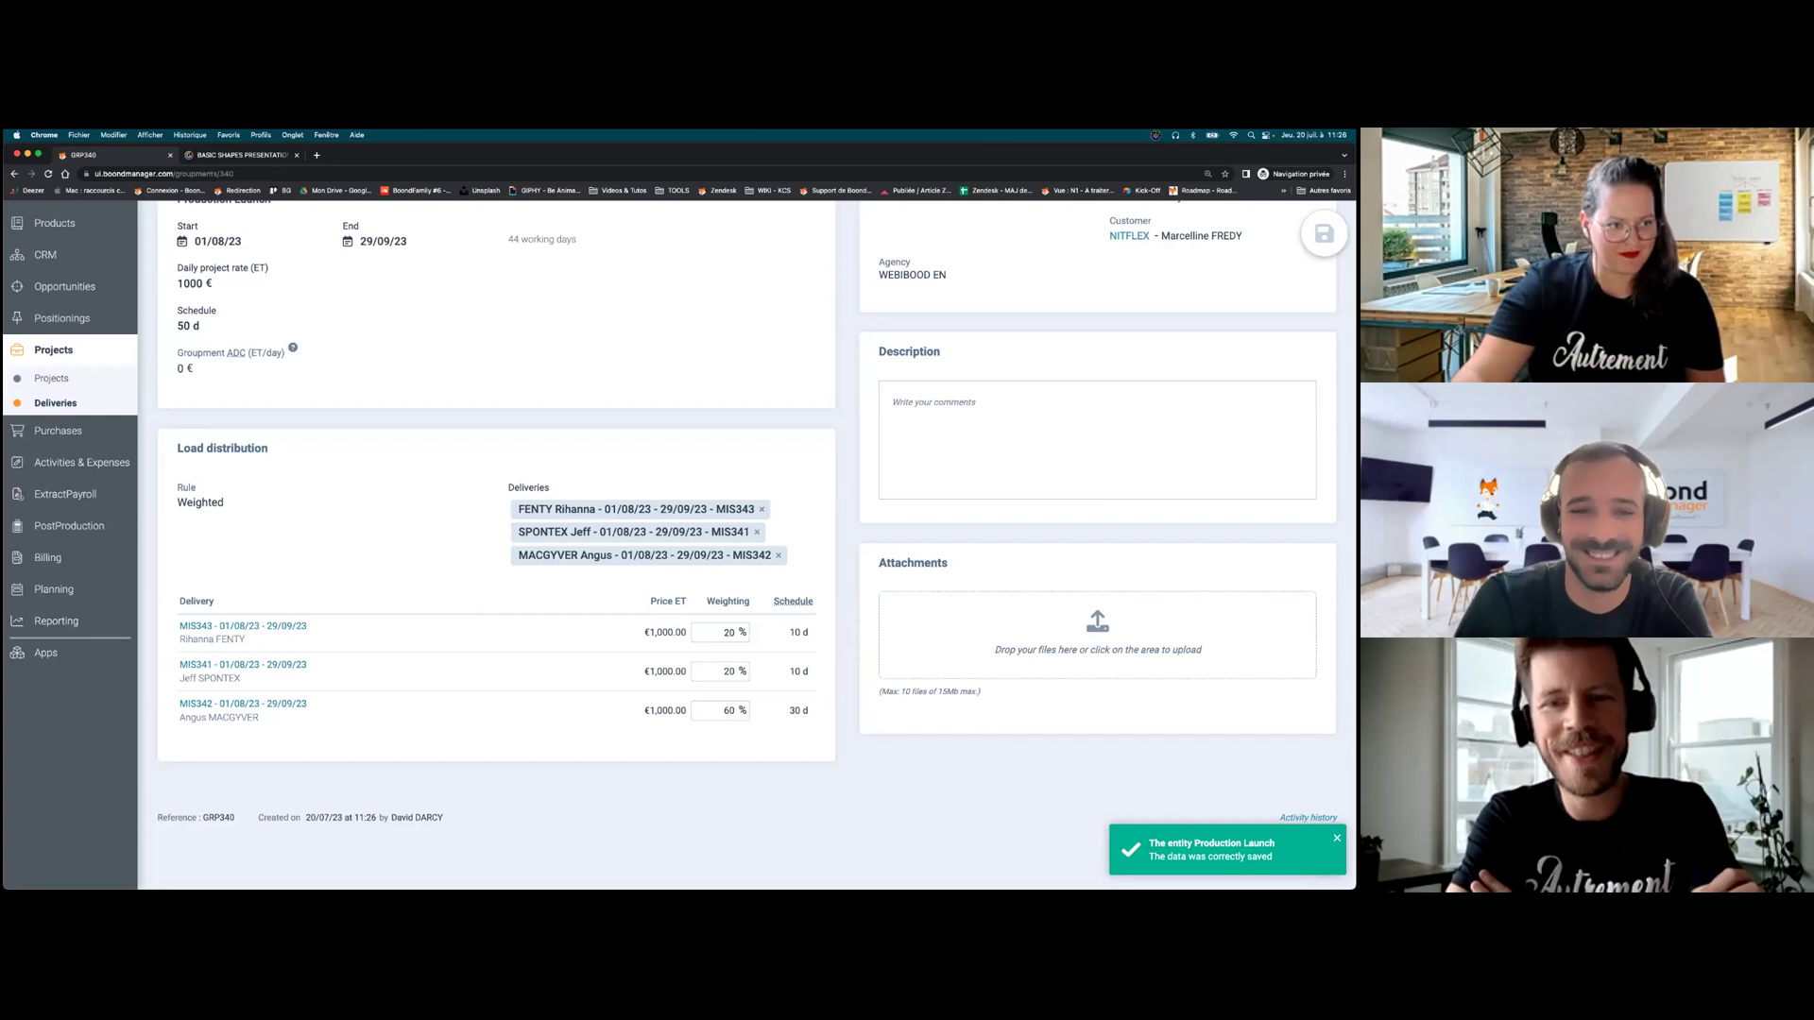
{"action": "scroll", "coordinate": [373, 321], "scroll_direction": "up", "scroll_amount": 2}
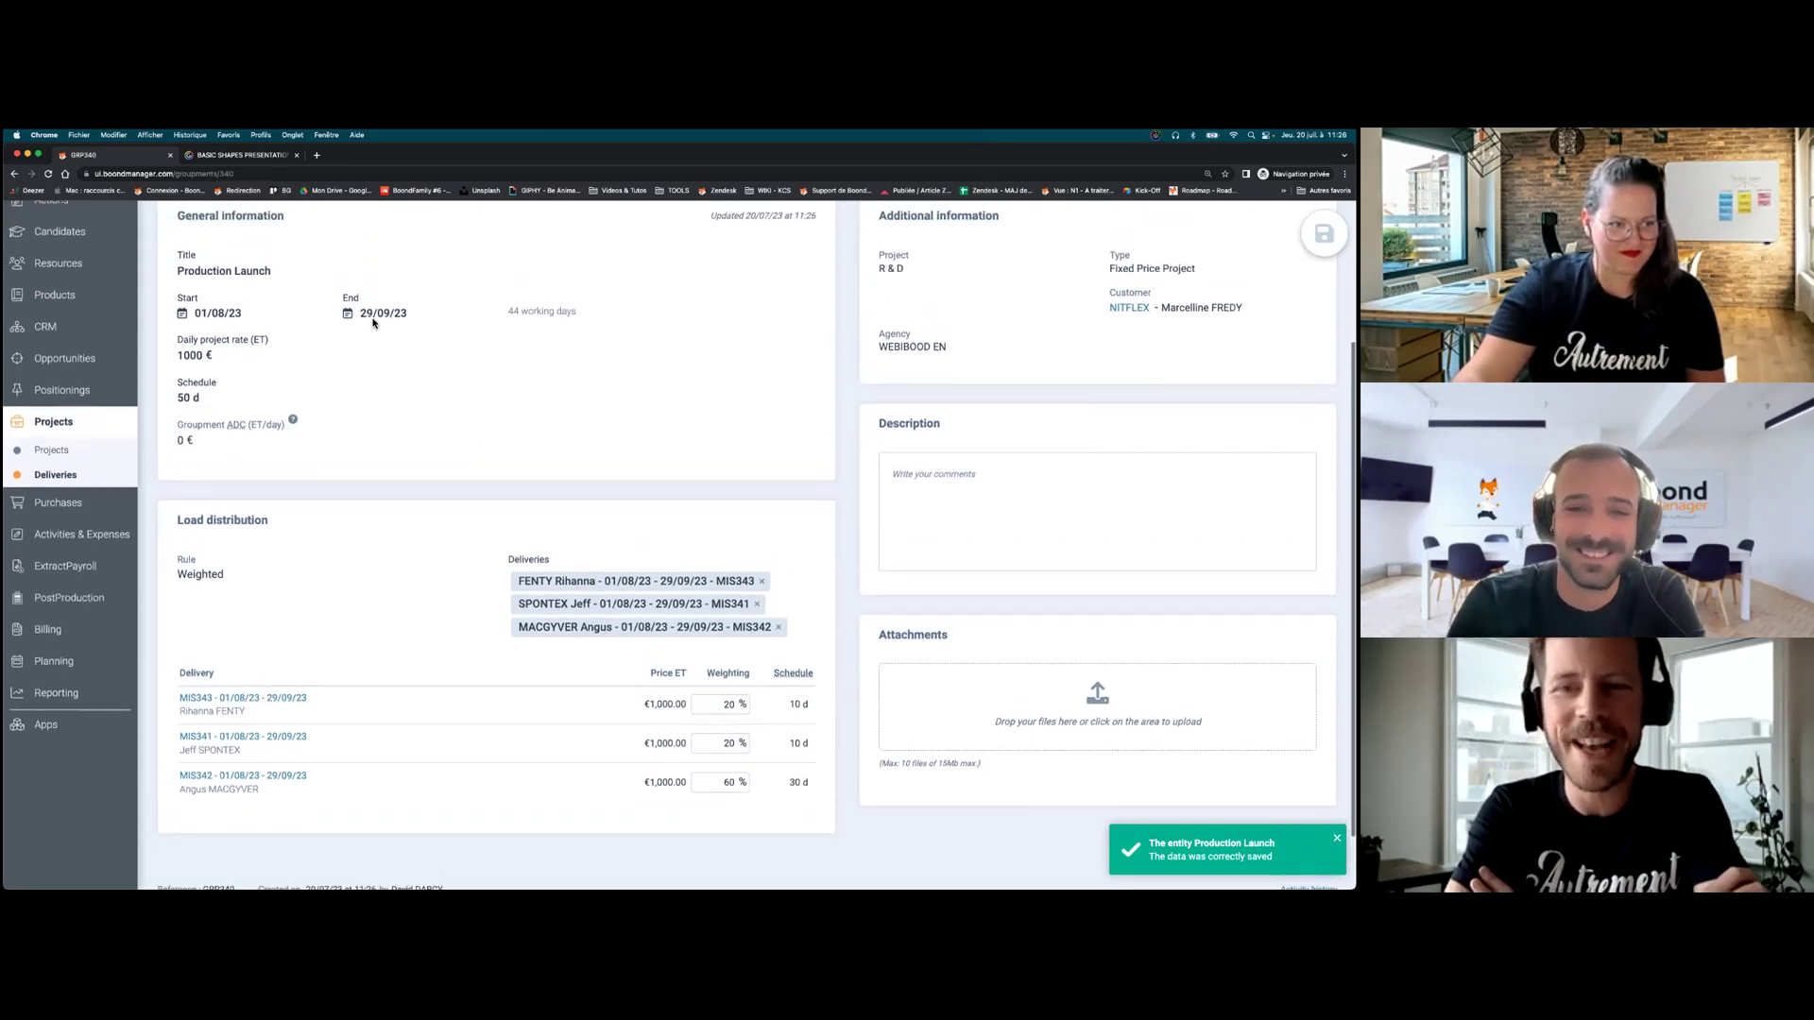
{"action": "scroll", "coordinate": [374, 321], "scroll_direction": "up", "scroll_amount": 5}
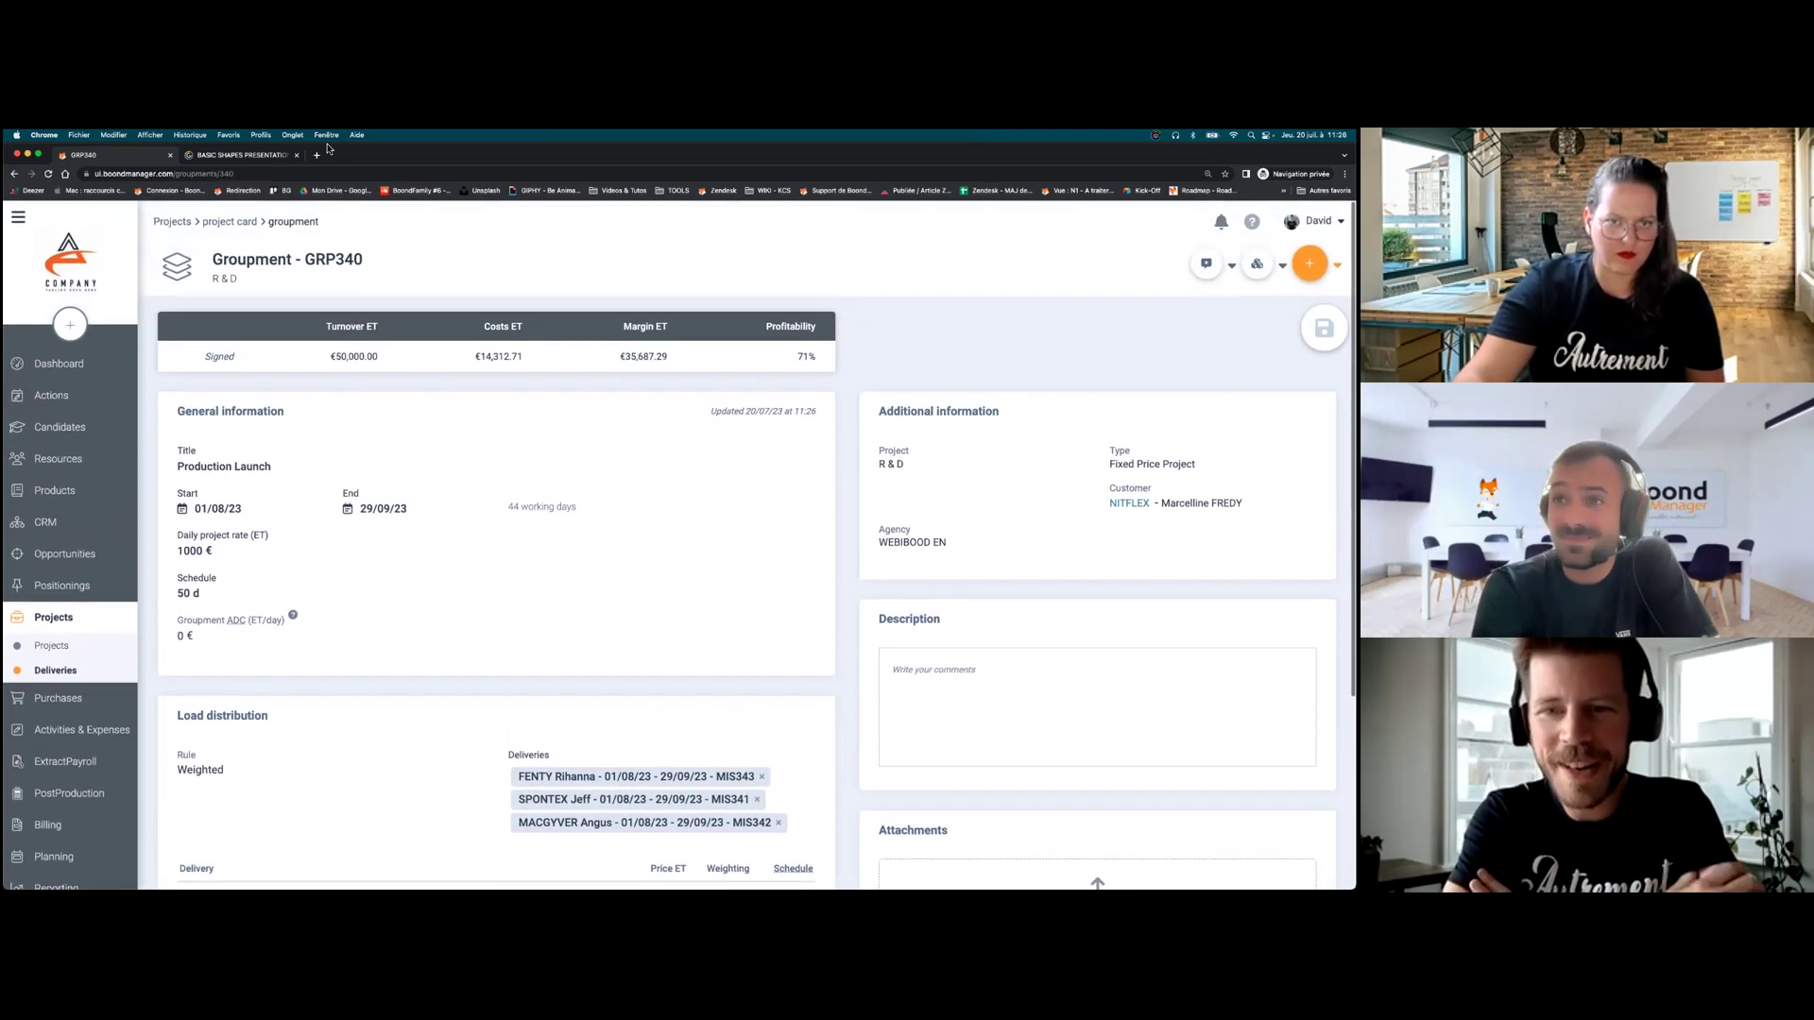
- Return to the R & D project and review its deliveries and groupments
{"action": "left_click", "coordinate": [228, 223]}
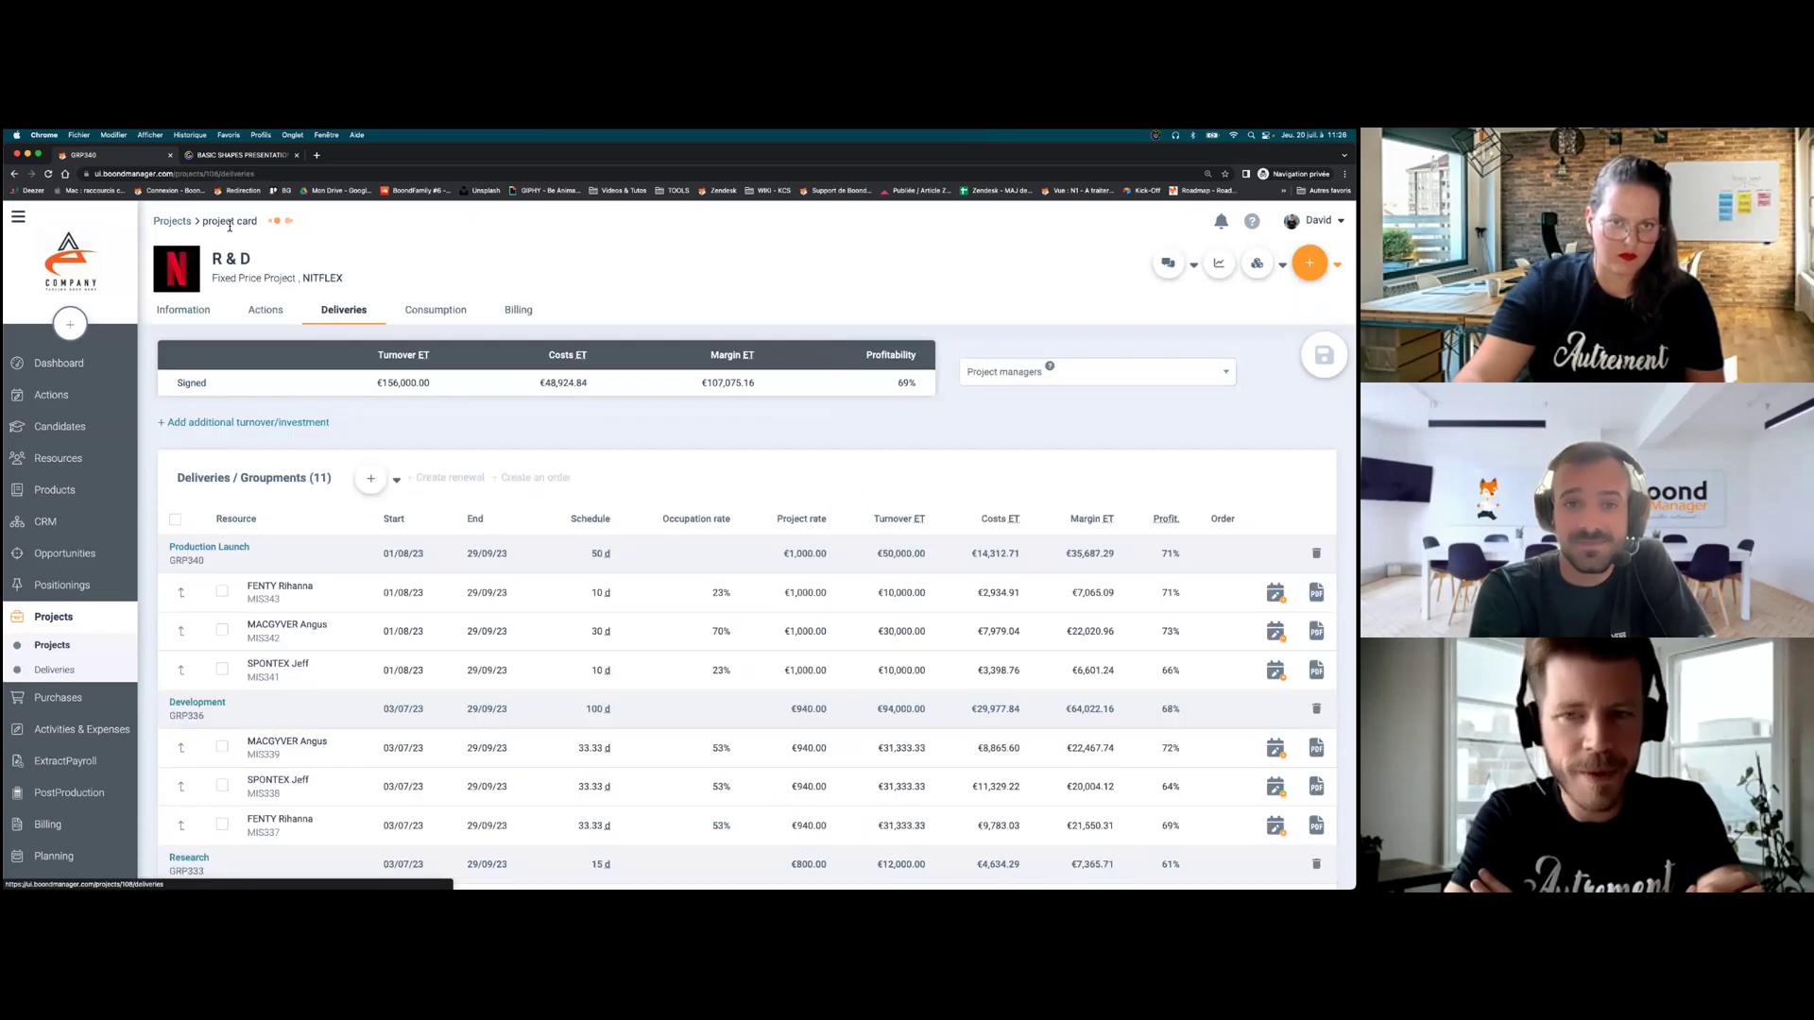
{"action": "scroll", "coordinate": [616, 408], "scroll_direction": "down", "scroll_amount": 3}
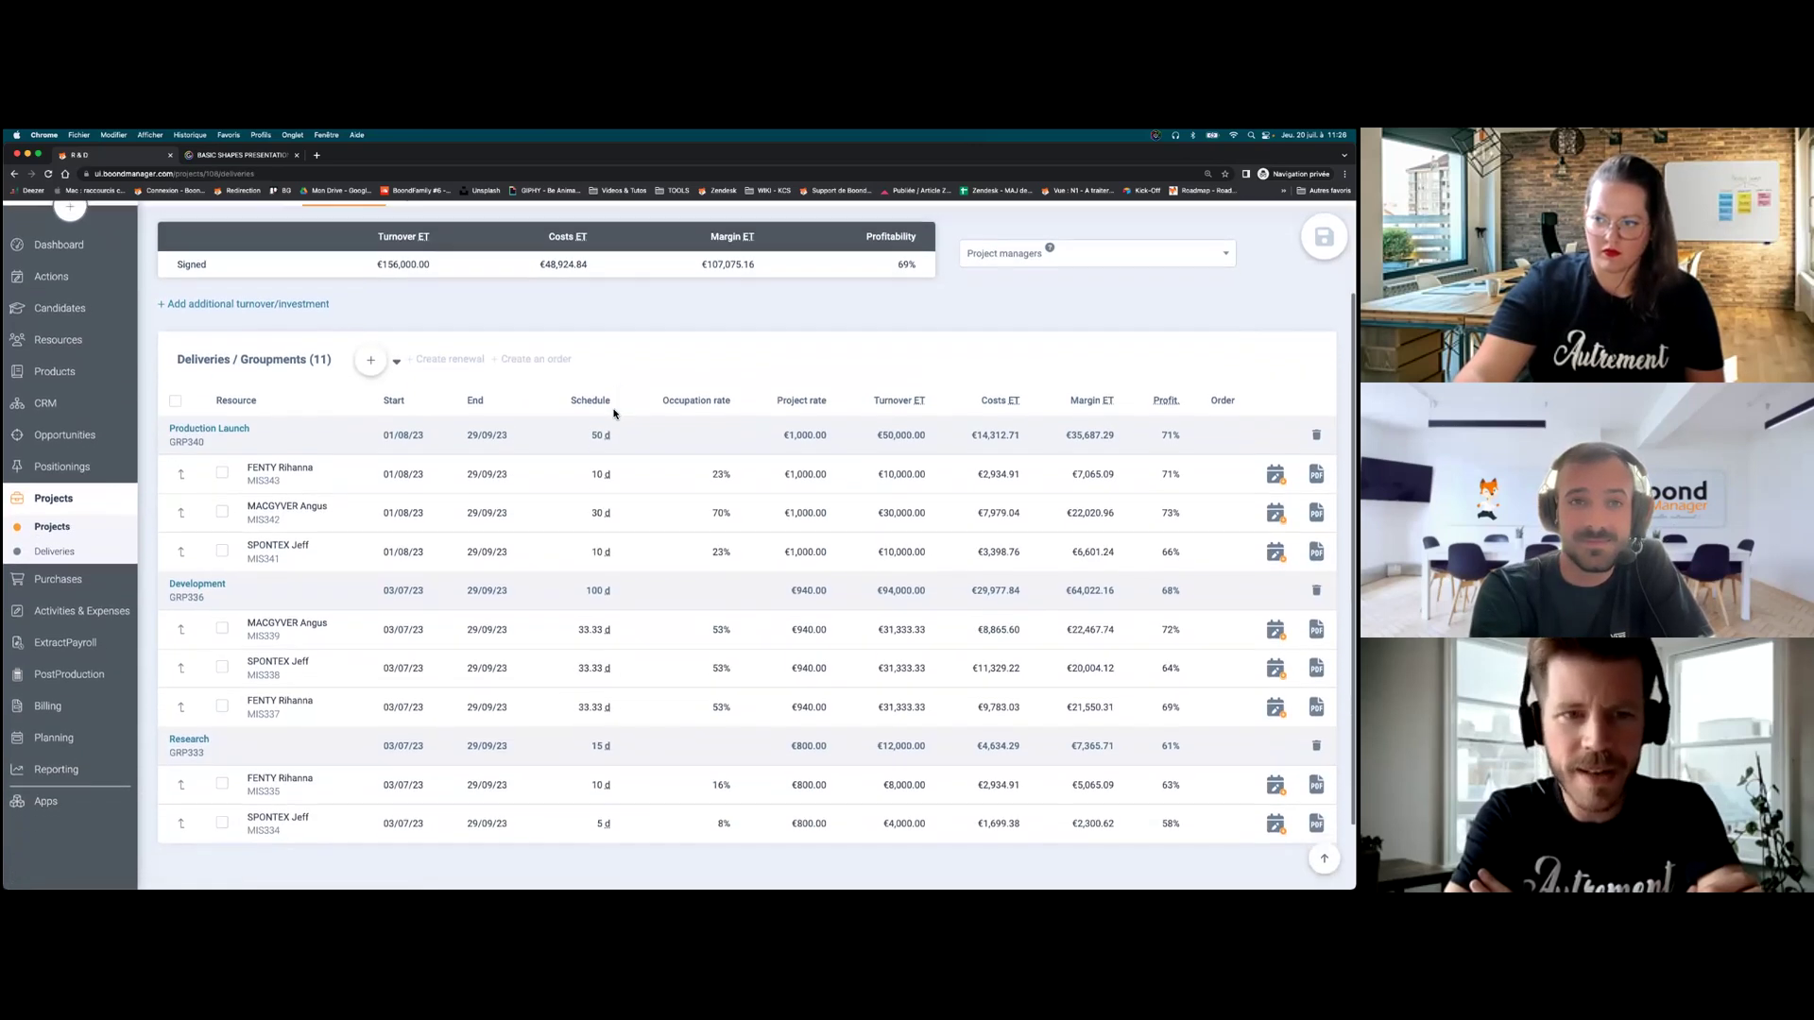
{"action": "scroll", "coordinate": [614, 413], "scroll_direction": "down", "scroll_amount": 1}
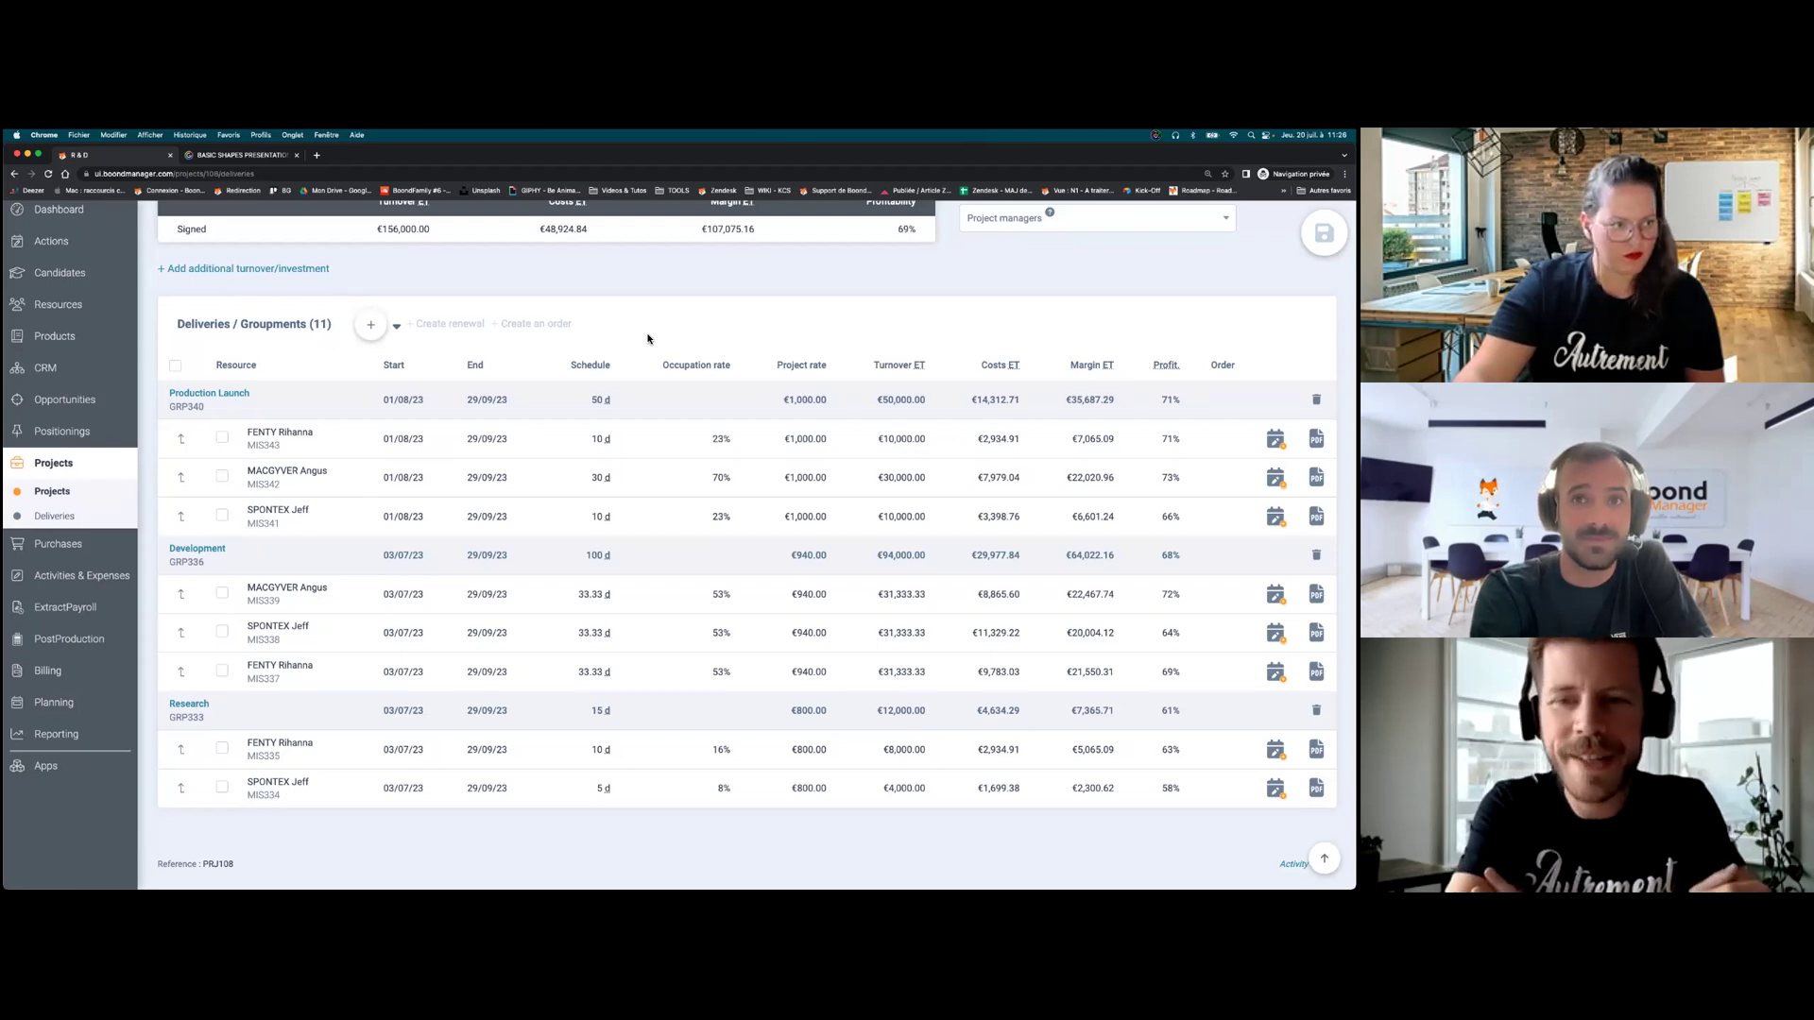
{"action": "scroll", "coordinate": [648, 338], "scroll_direction": "up", "scroll_amount": 4}
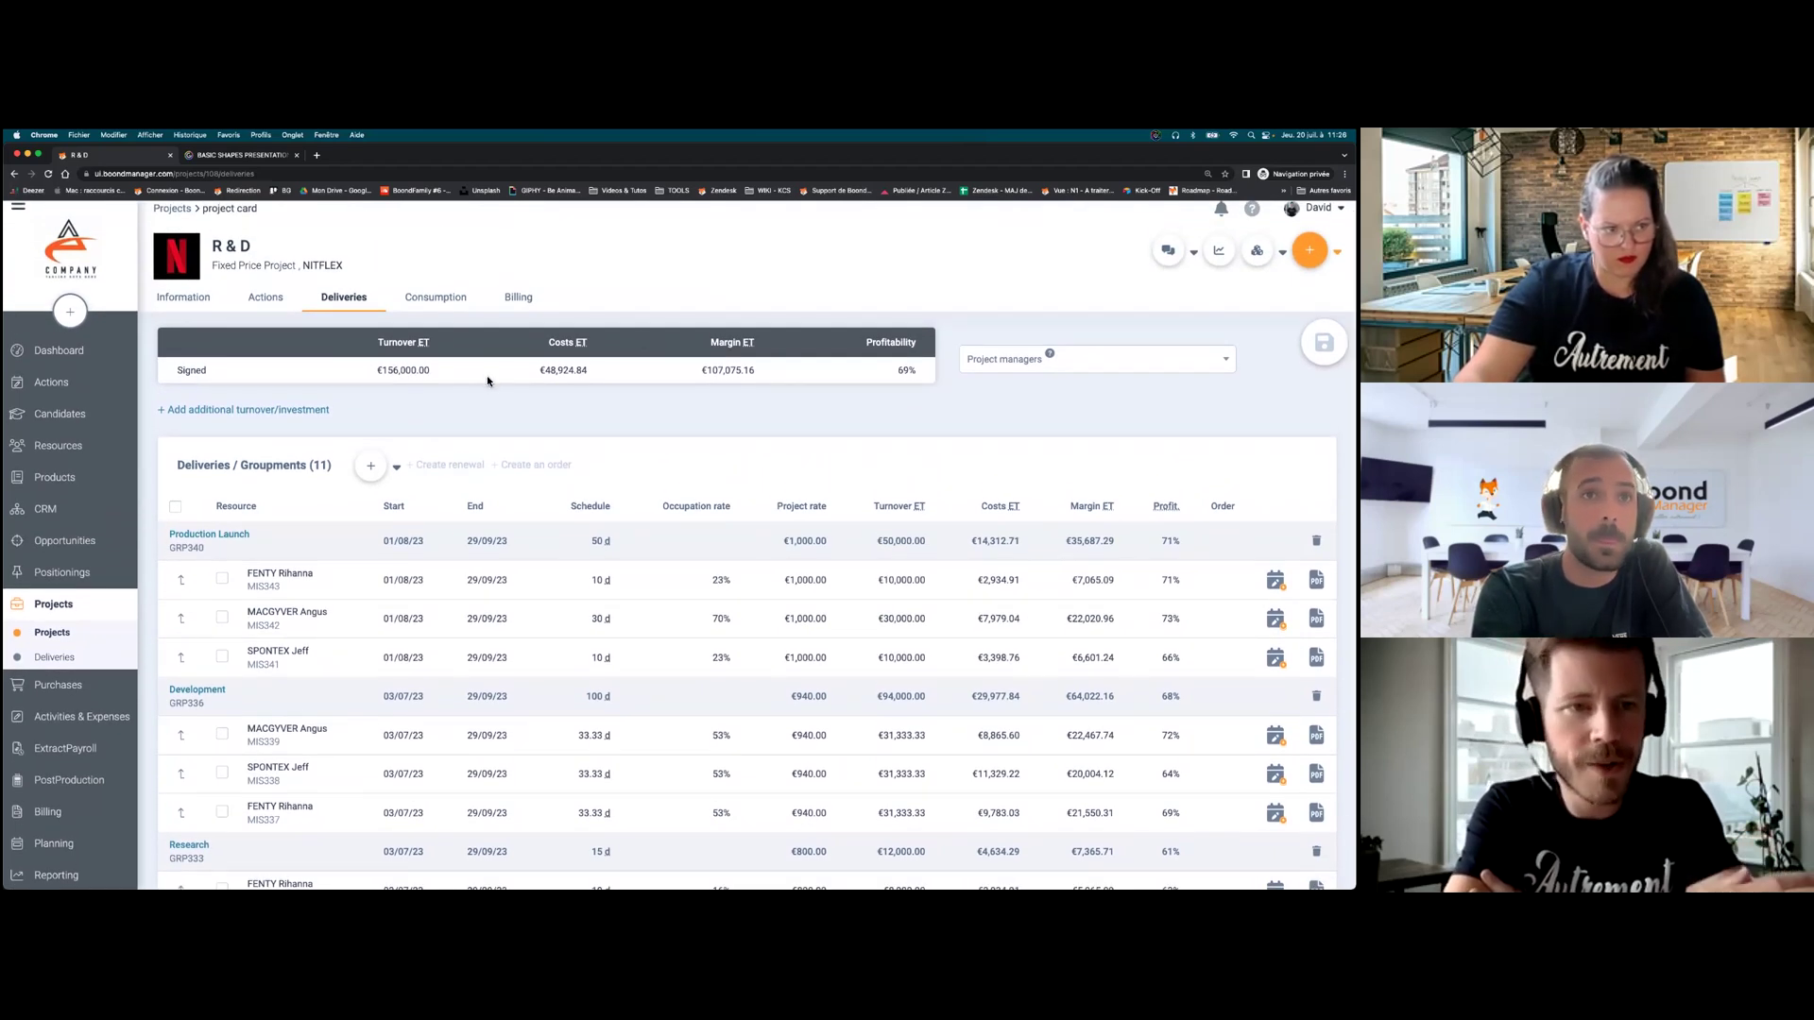
- Create an order covering all the R & D project's deliveries and fill in its order number
{"action": "left_click", "coordinate": [177, 509]}
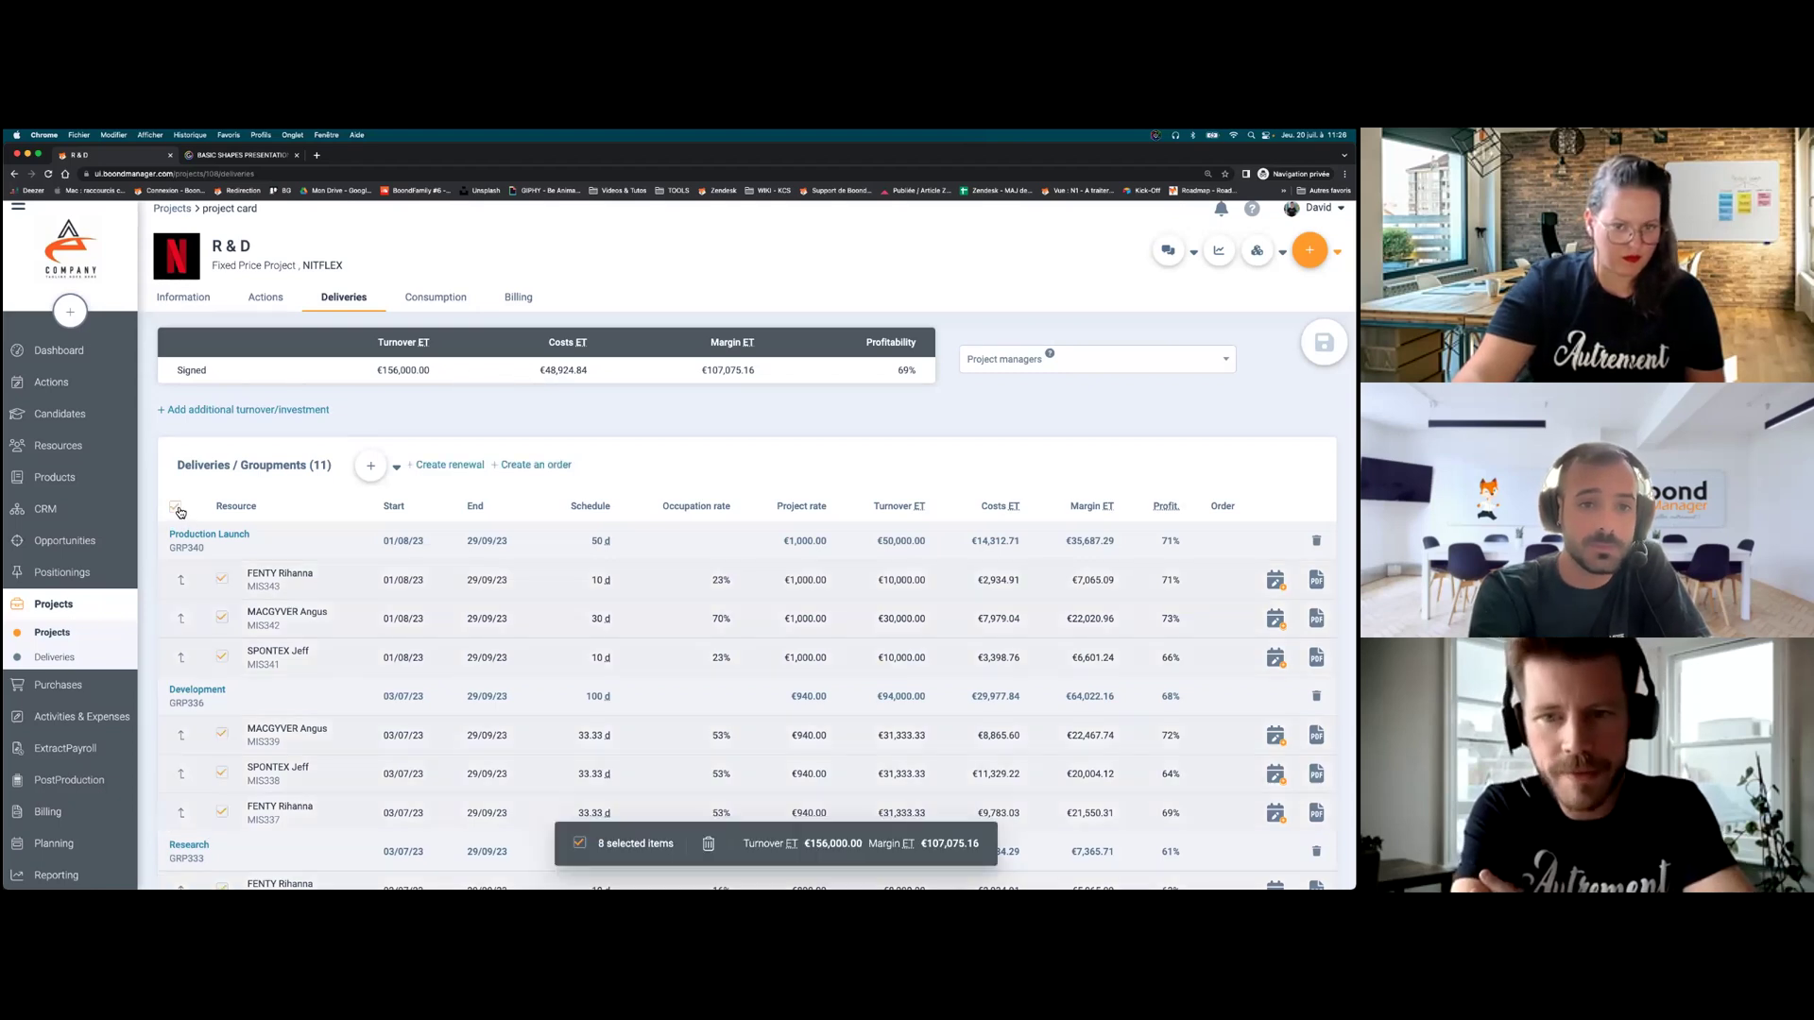
{"action": "left_click", "coordinate": [515, 465]}
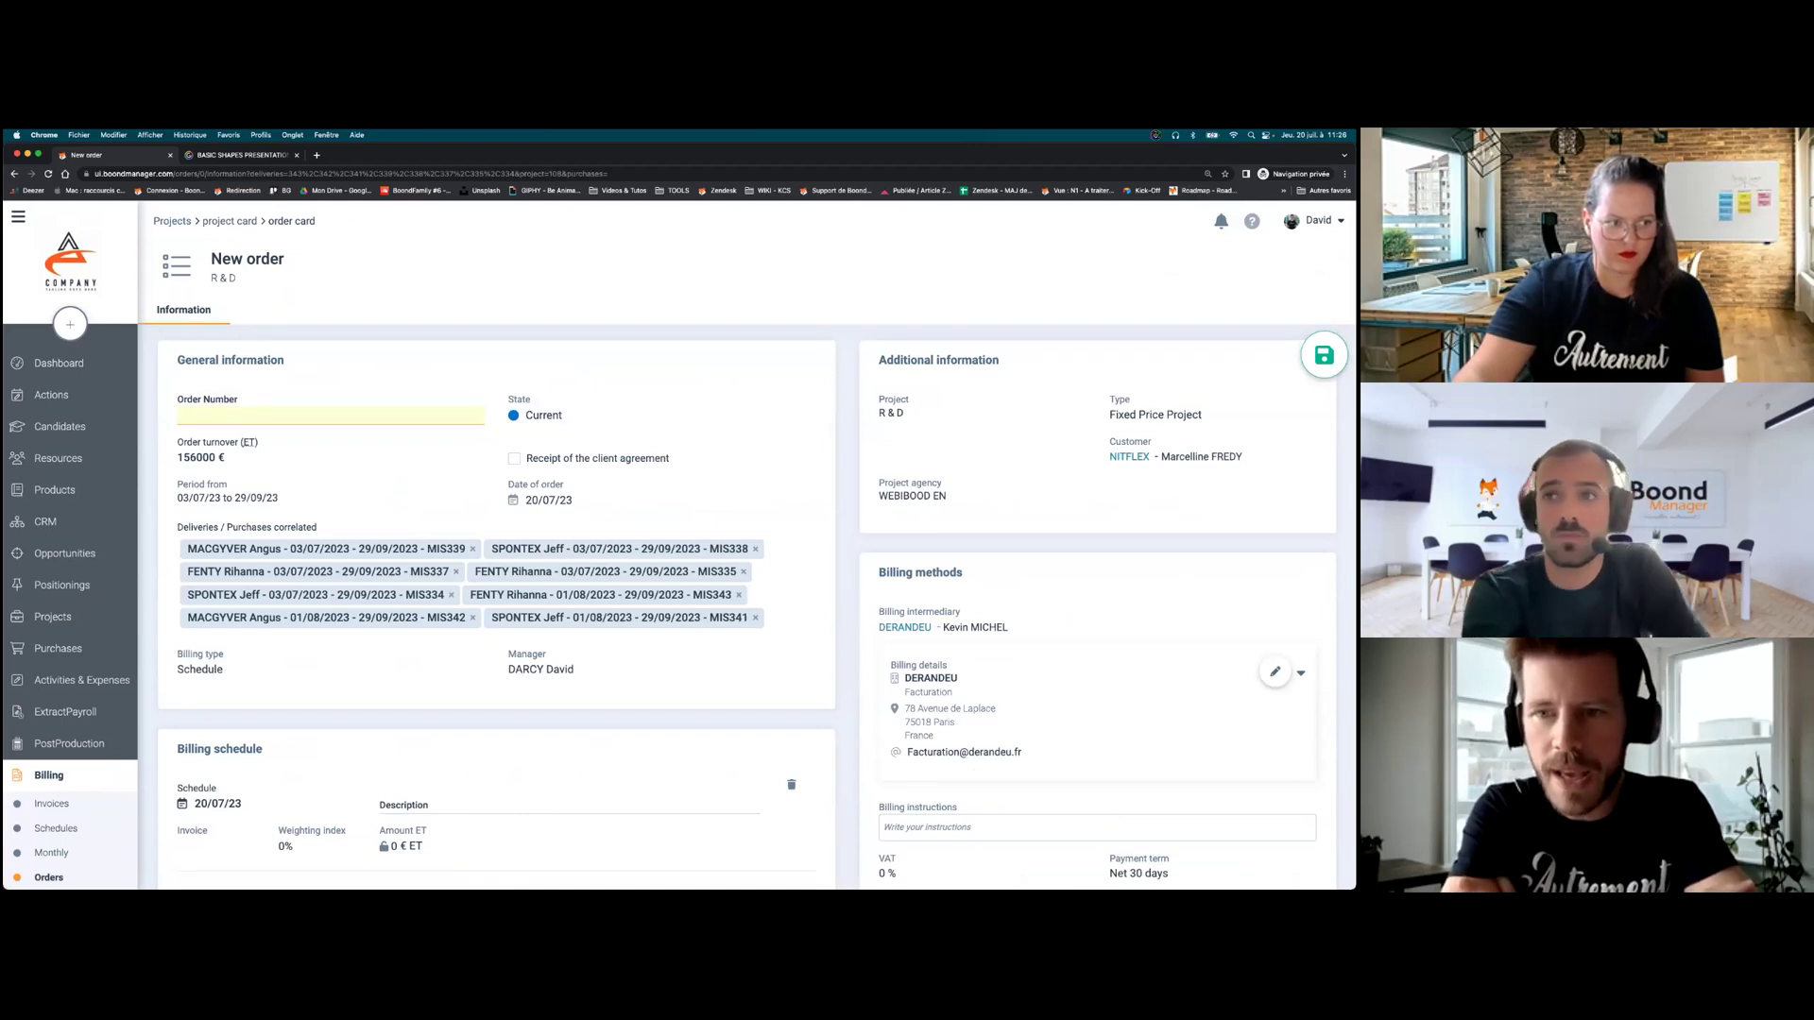
{"action": "left_click", "coordinate": [284, 416]}
{"action": "left_click", "coordinate": [283, 443]}
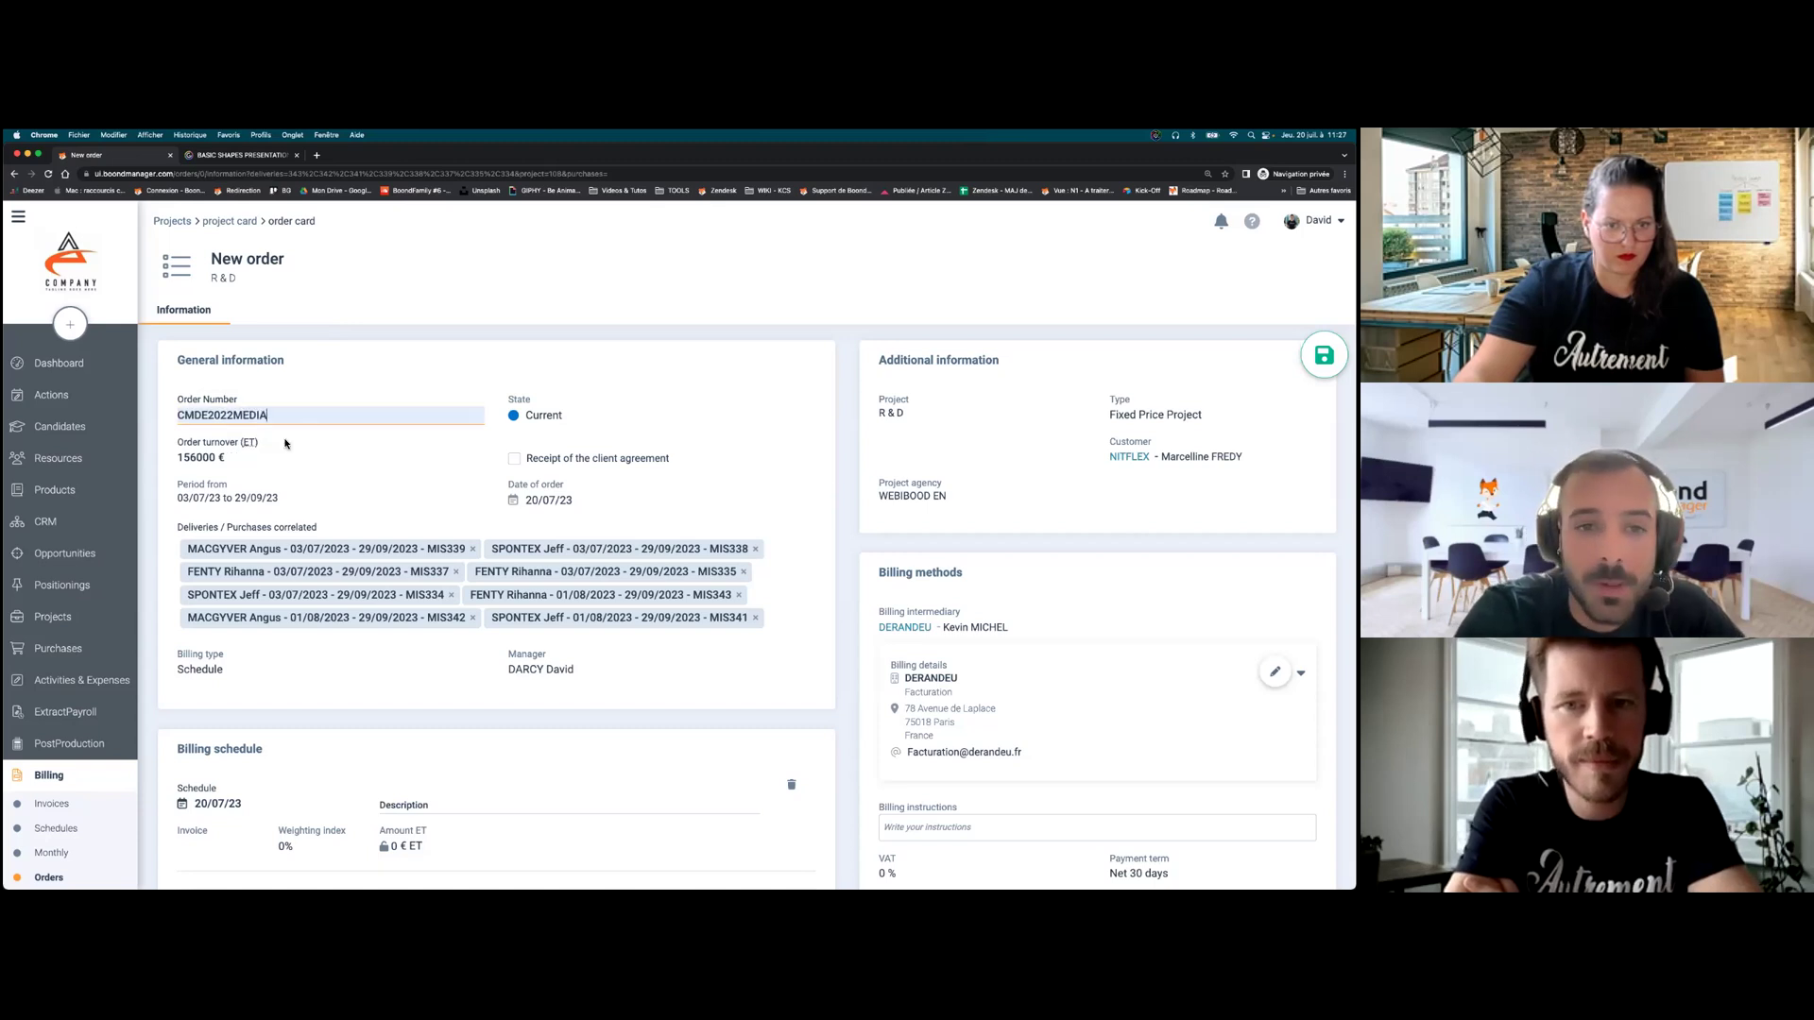
- Date the order's first billing schedule row 31/07/23 and describe it as "Research"
{"action": "scroll", "coordinate": [384, 463], "scroll_direction": "down", "scroll_amount": 2}
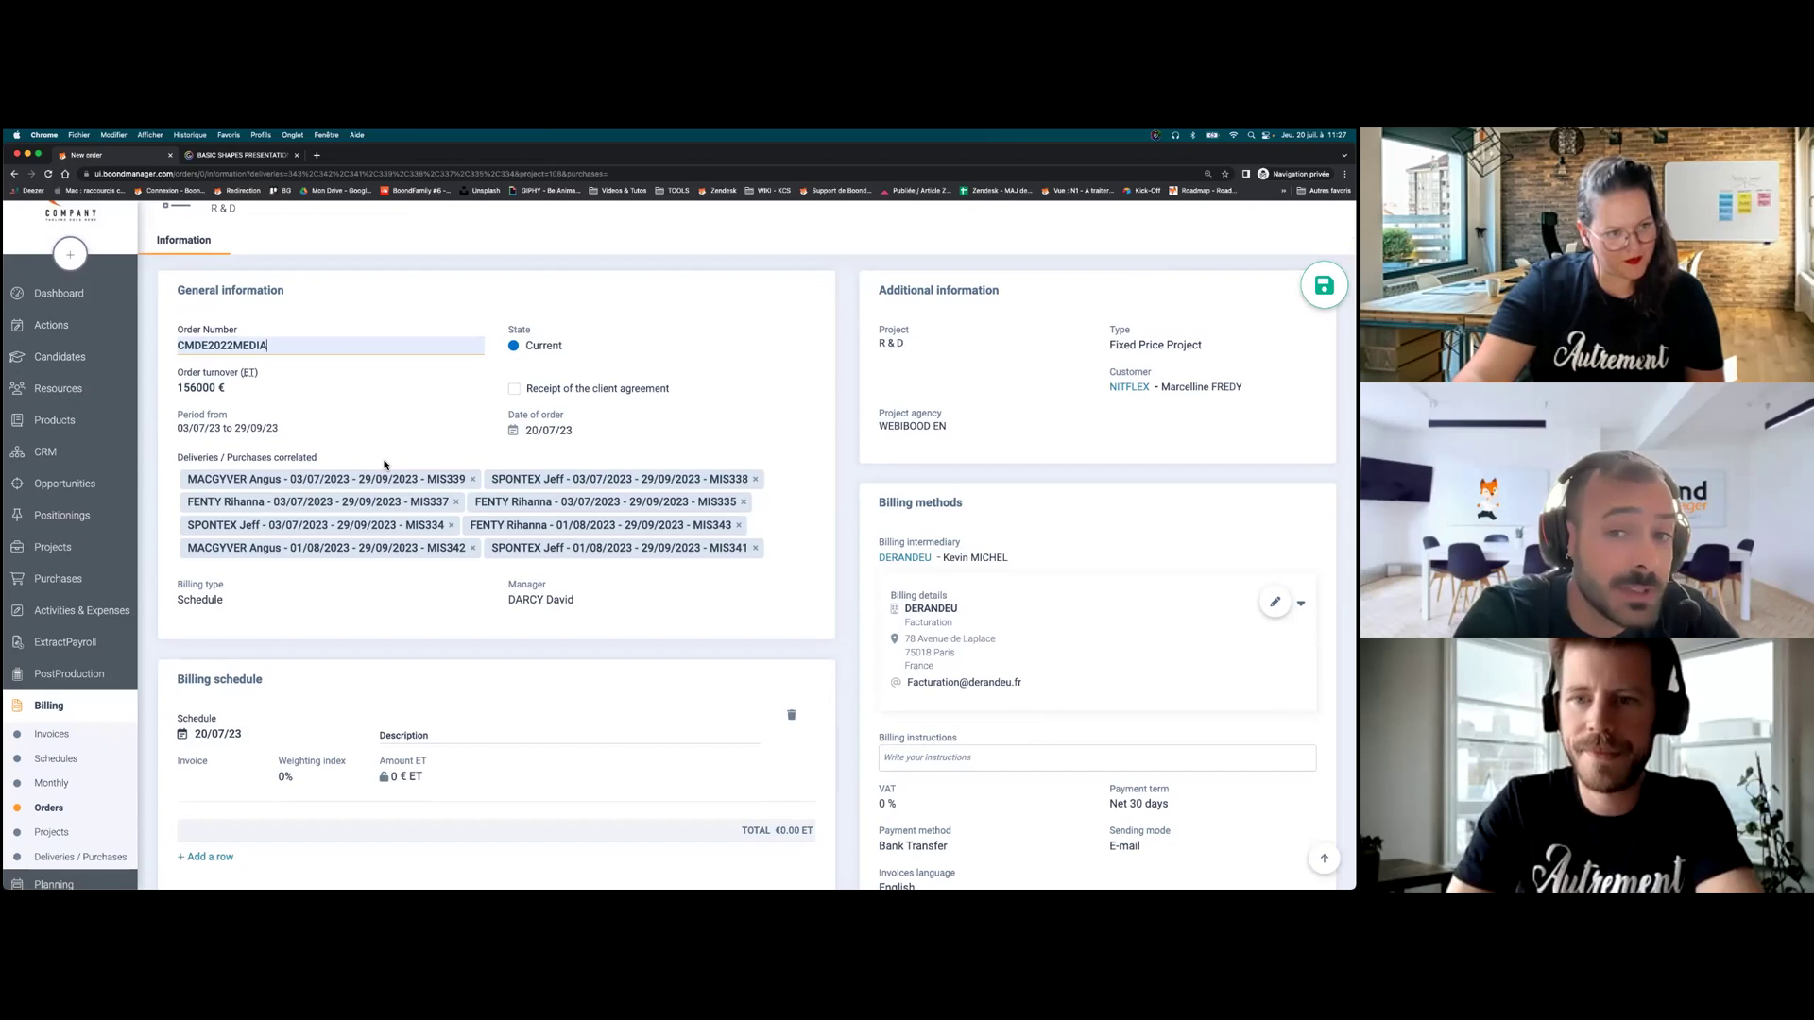
{"action": "scroll", "coordinate": [383, 464], "scroll_direction": "down", "scroll_amount": 3}
{"action": "scroll", "coordinate": [383, 464], "scroll_direction": "down", "scroll_amount": 2}
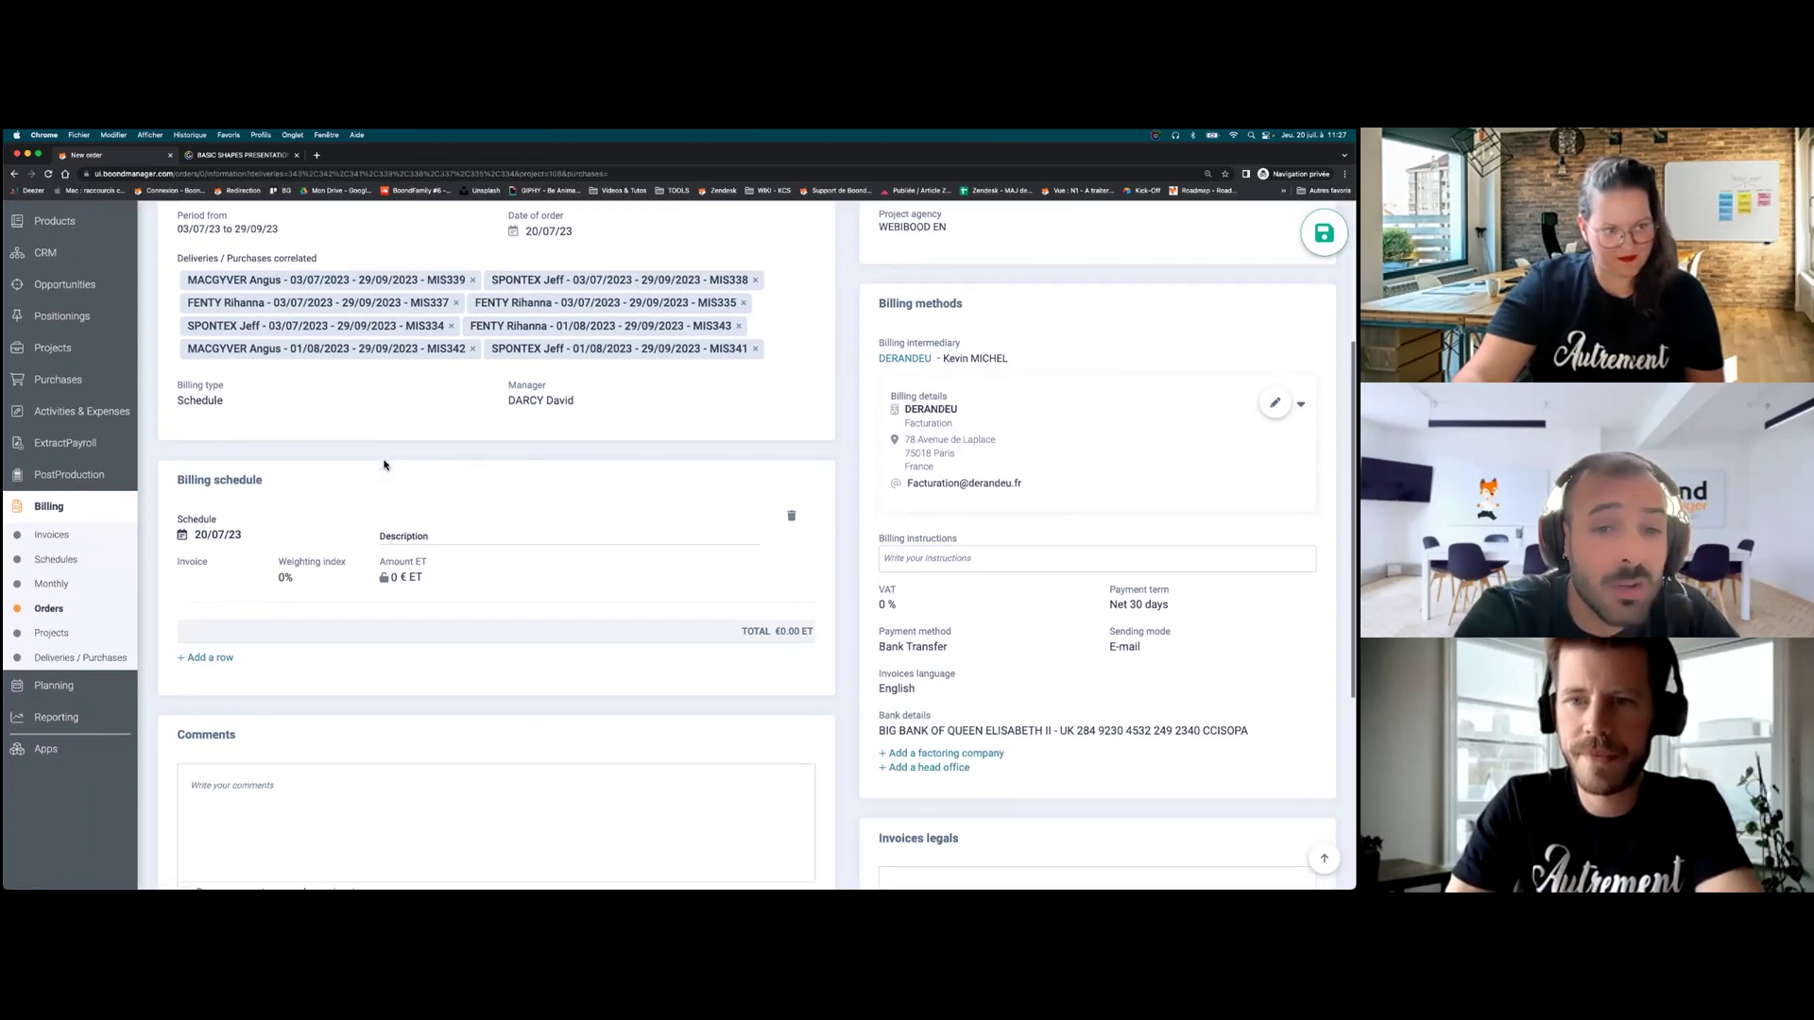
{"action": "left_click", "coordinate": [215, 534]}
{"action": "left_click", "coordinate": [231, 502]}
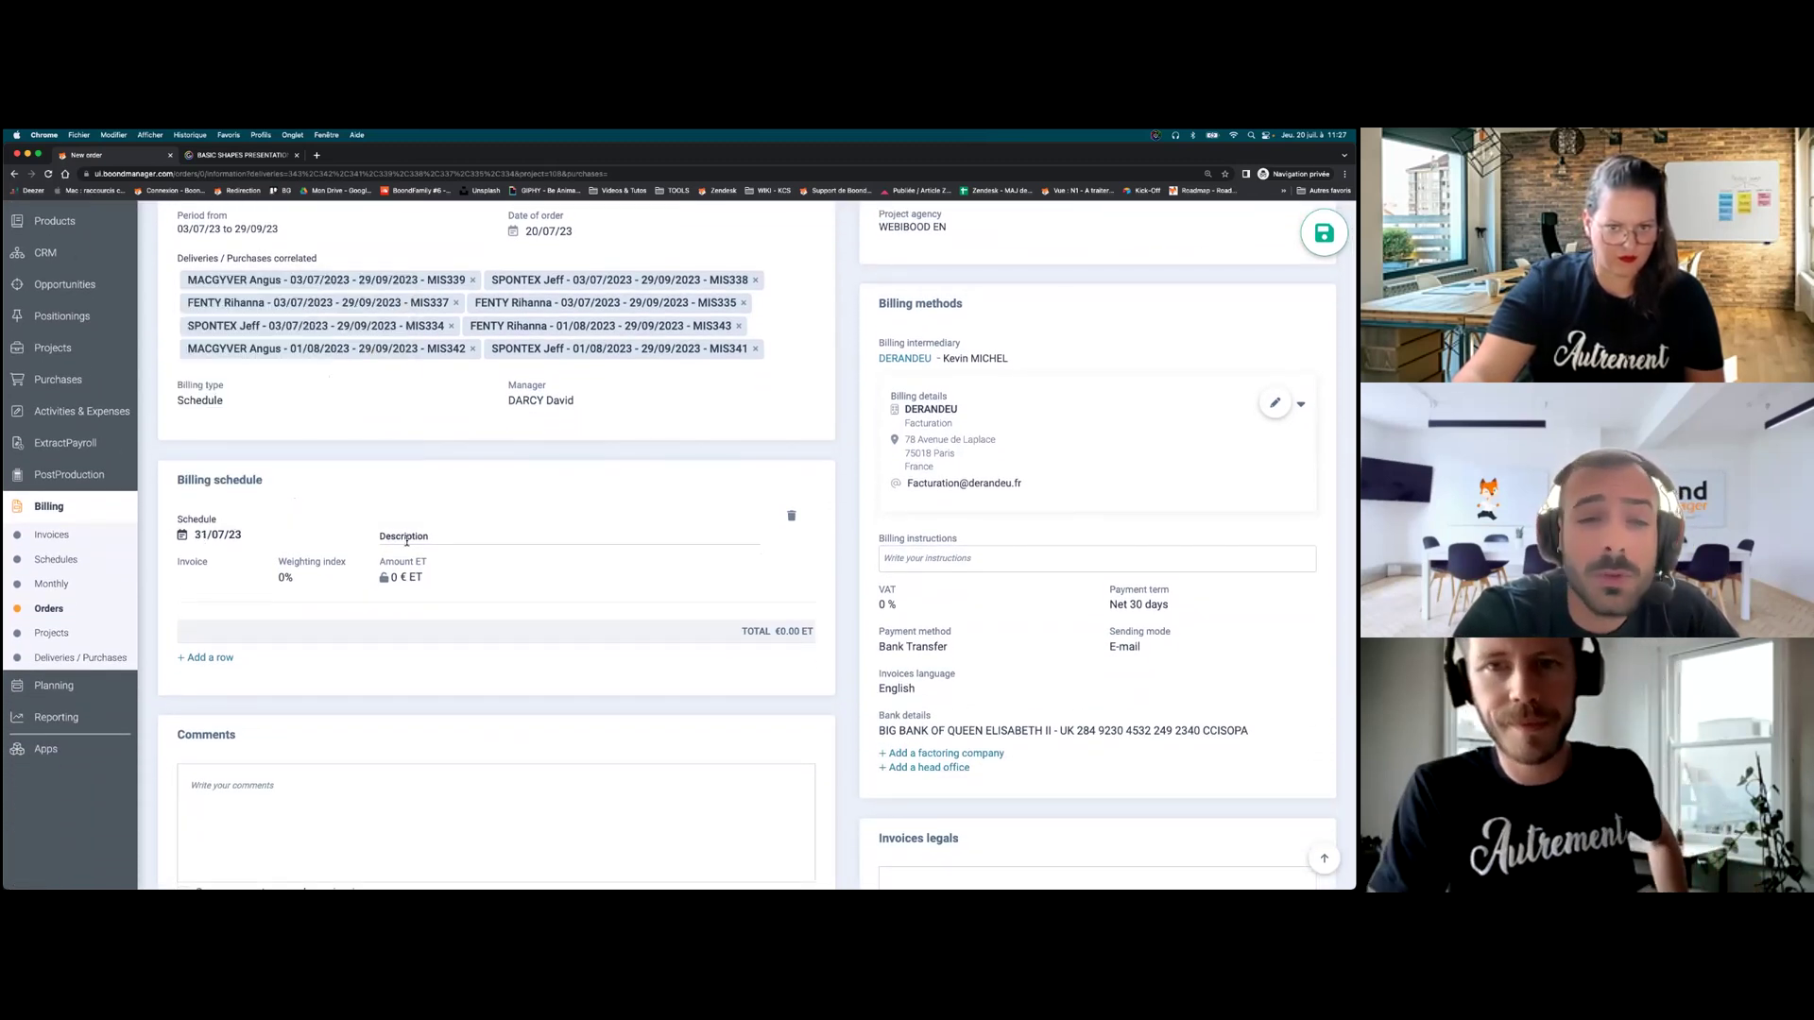
{"action": "left_click", "coordinate": [412, 539]}
{"action": "type", "text": "Research"}
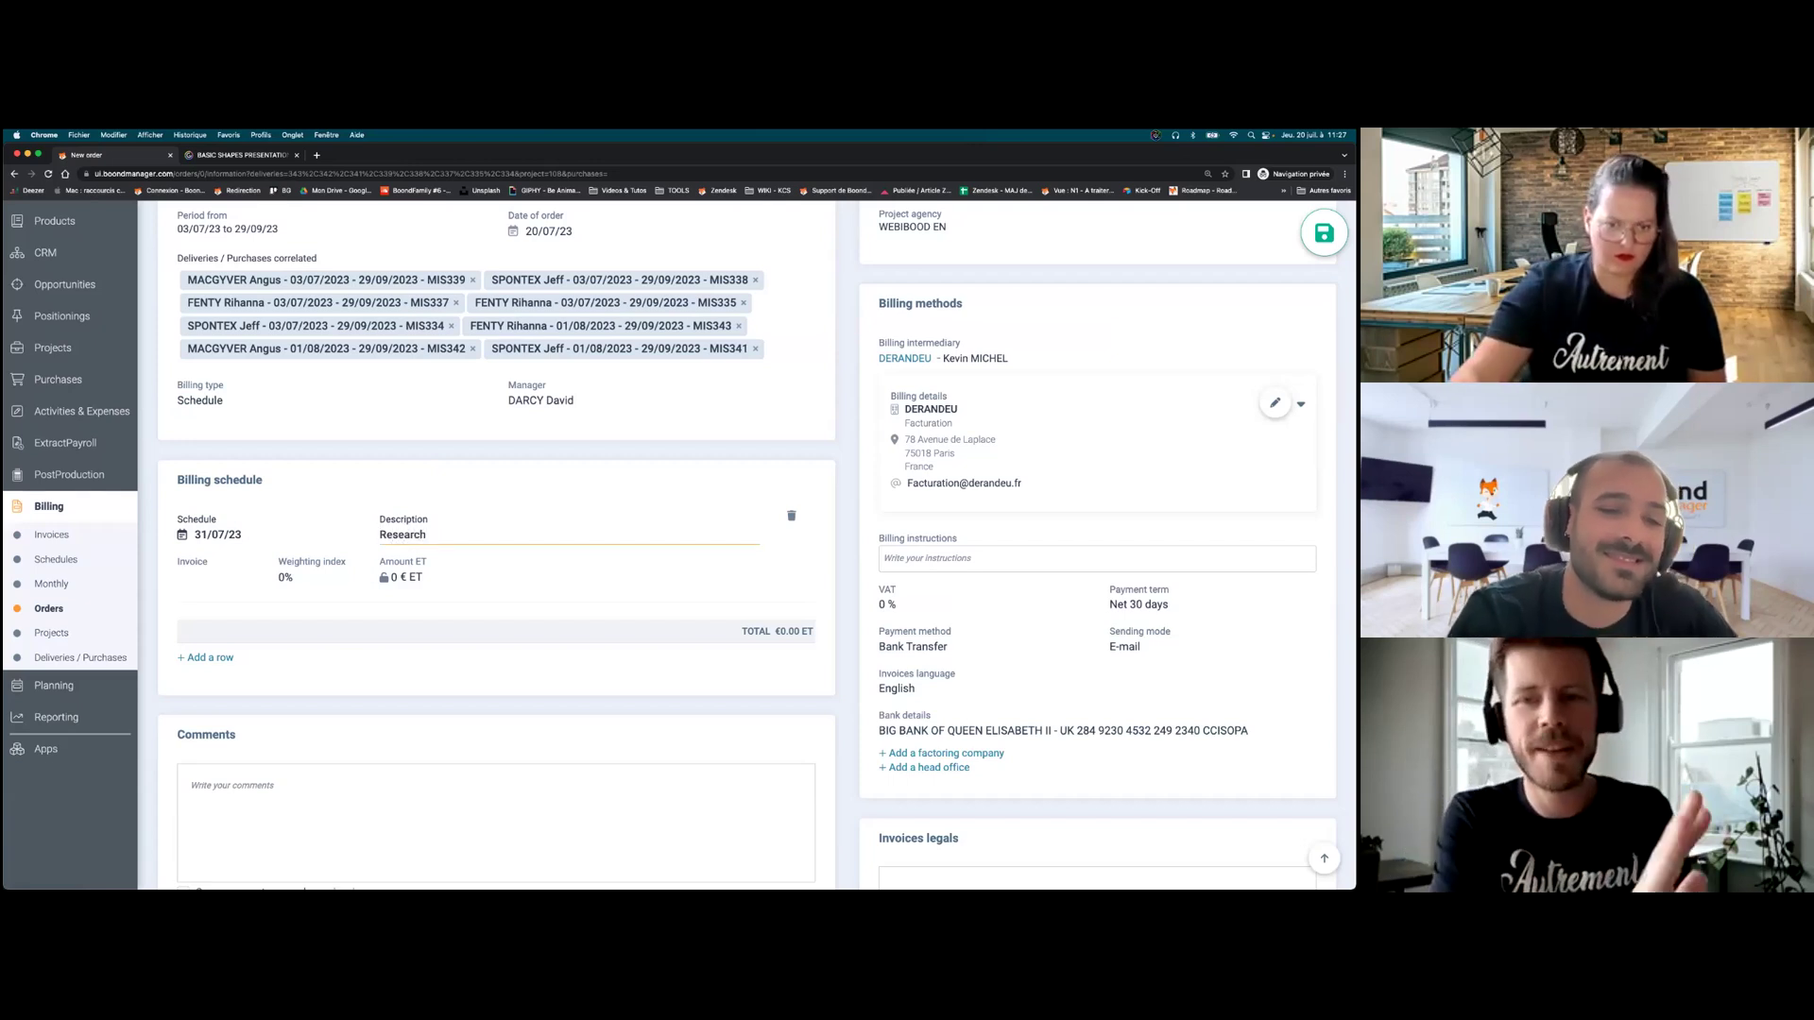
- Add a second billing schedule row dated 31/08/23 with the description "Development"
{"action": "left_click", "coordinate": [210, 657]}
{"action": "left_click", "coordinate": [217, 638]}
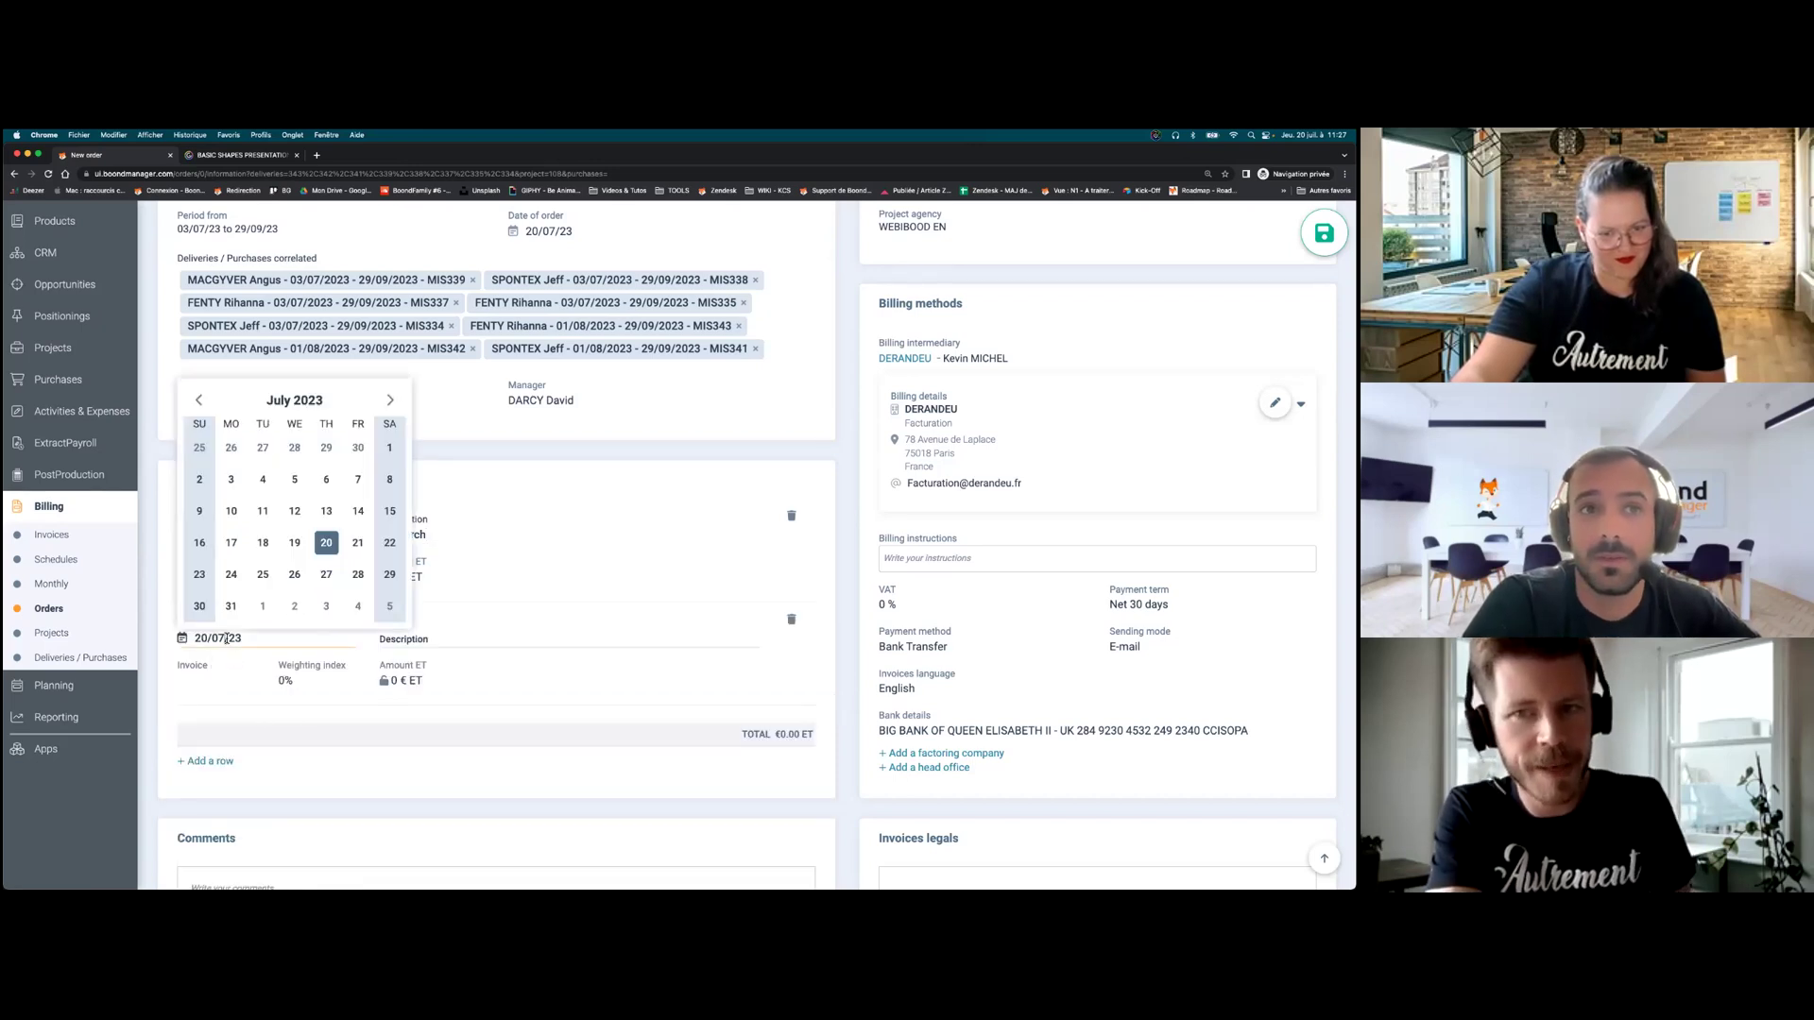
{"action": "left_click", "coordinate": [307, 400]}
{"action": "left_click", "coordinate": [361, 564]}
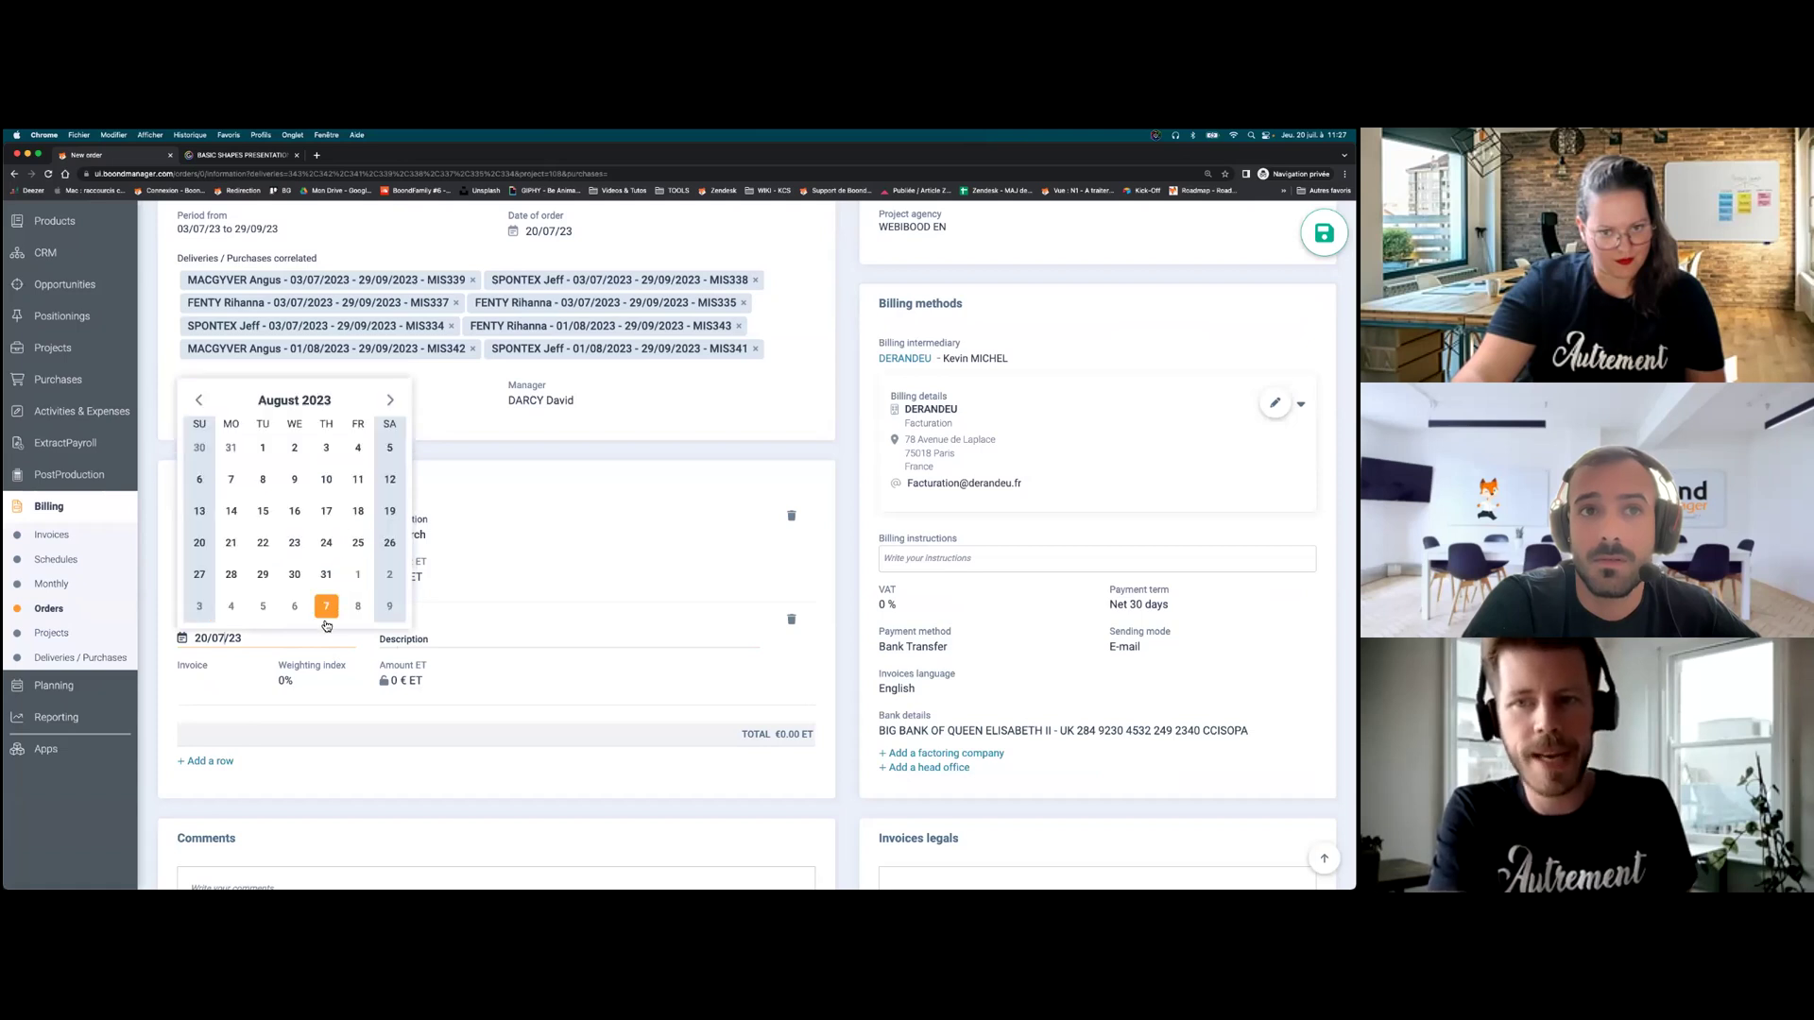
{"action": "left_click", "coordinate": [326, 579]}
{"action": "left_click", "coordinate": [402, 638]}
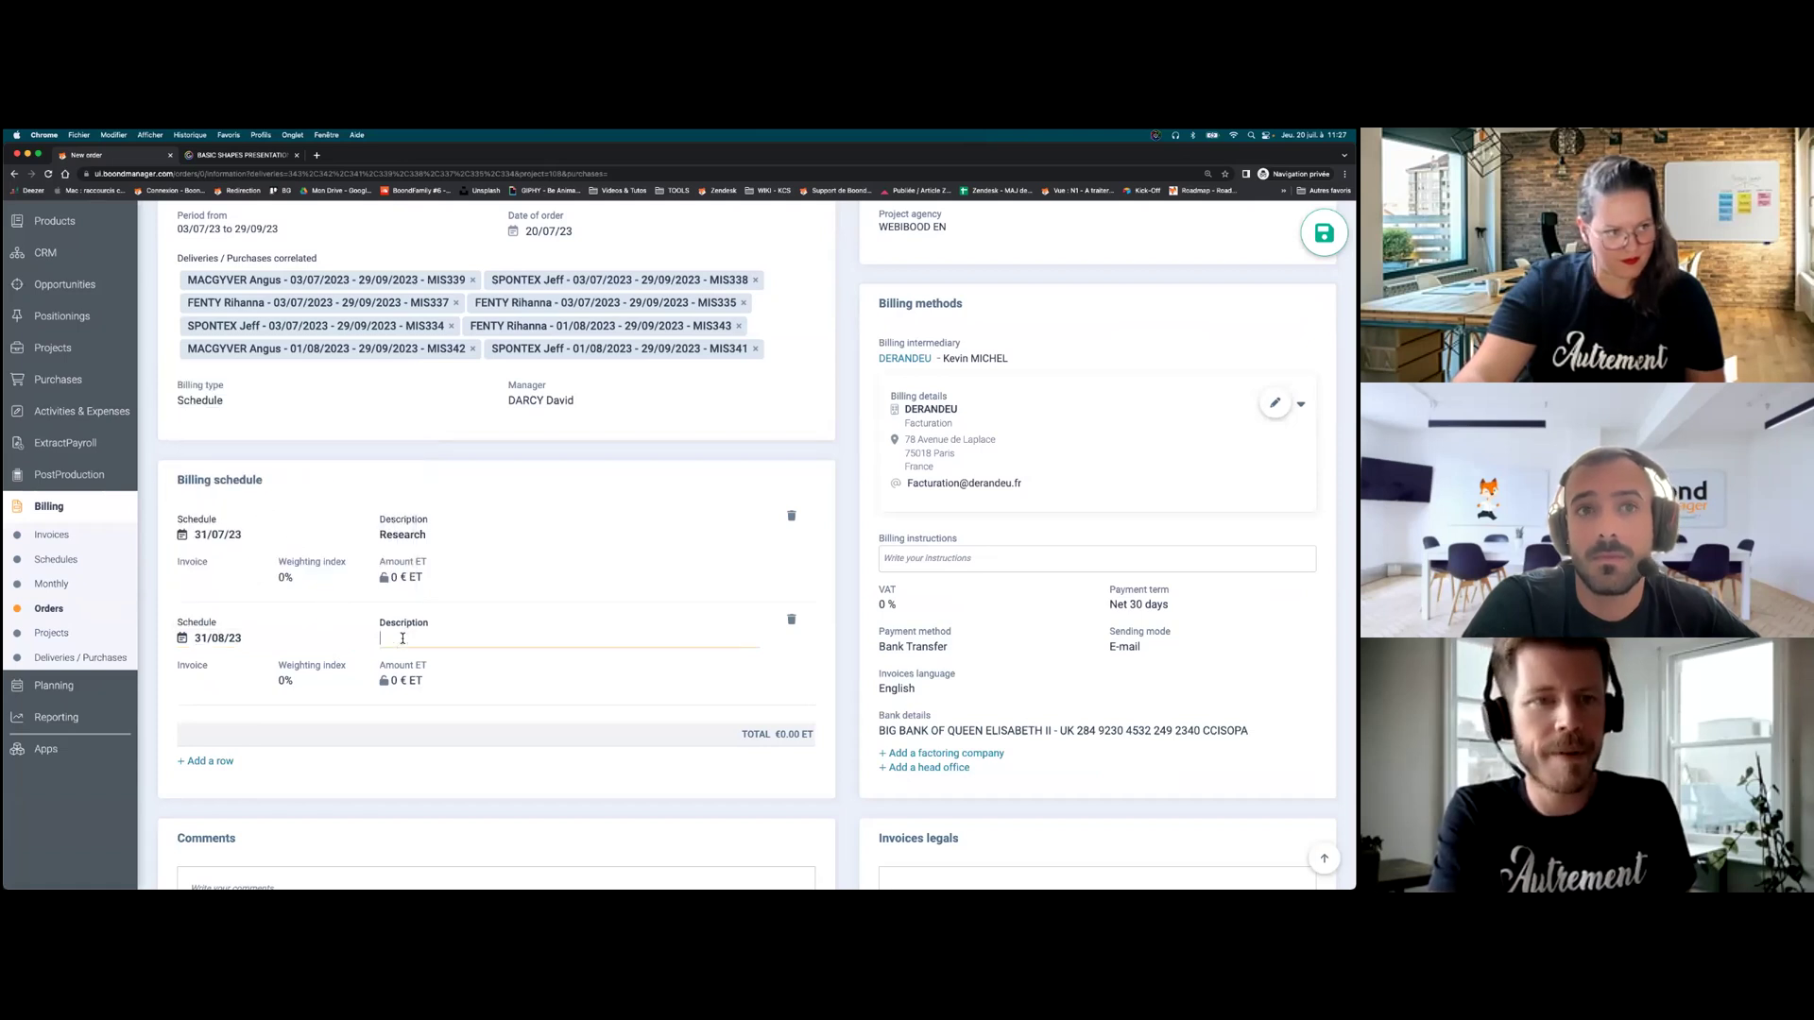
{"action": "type", "text": "Development"}
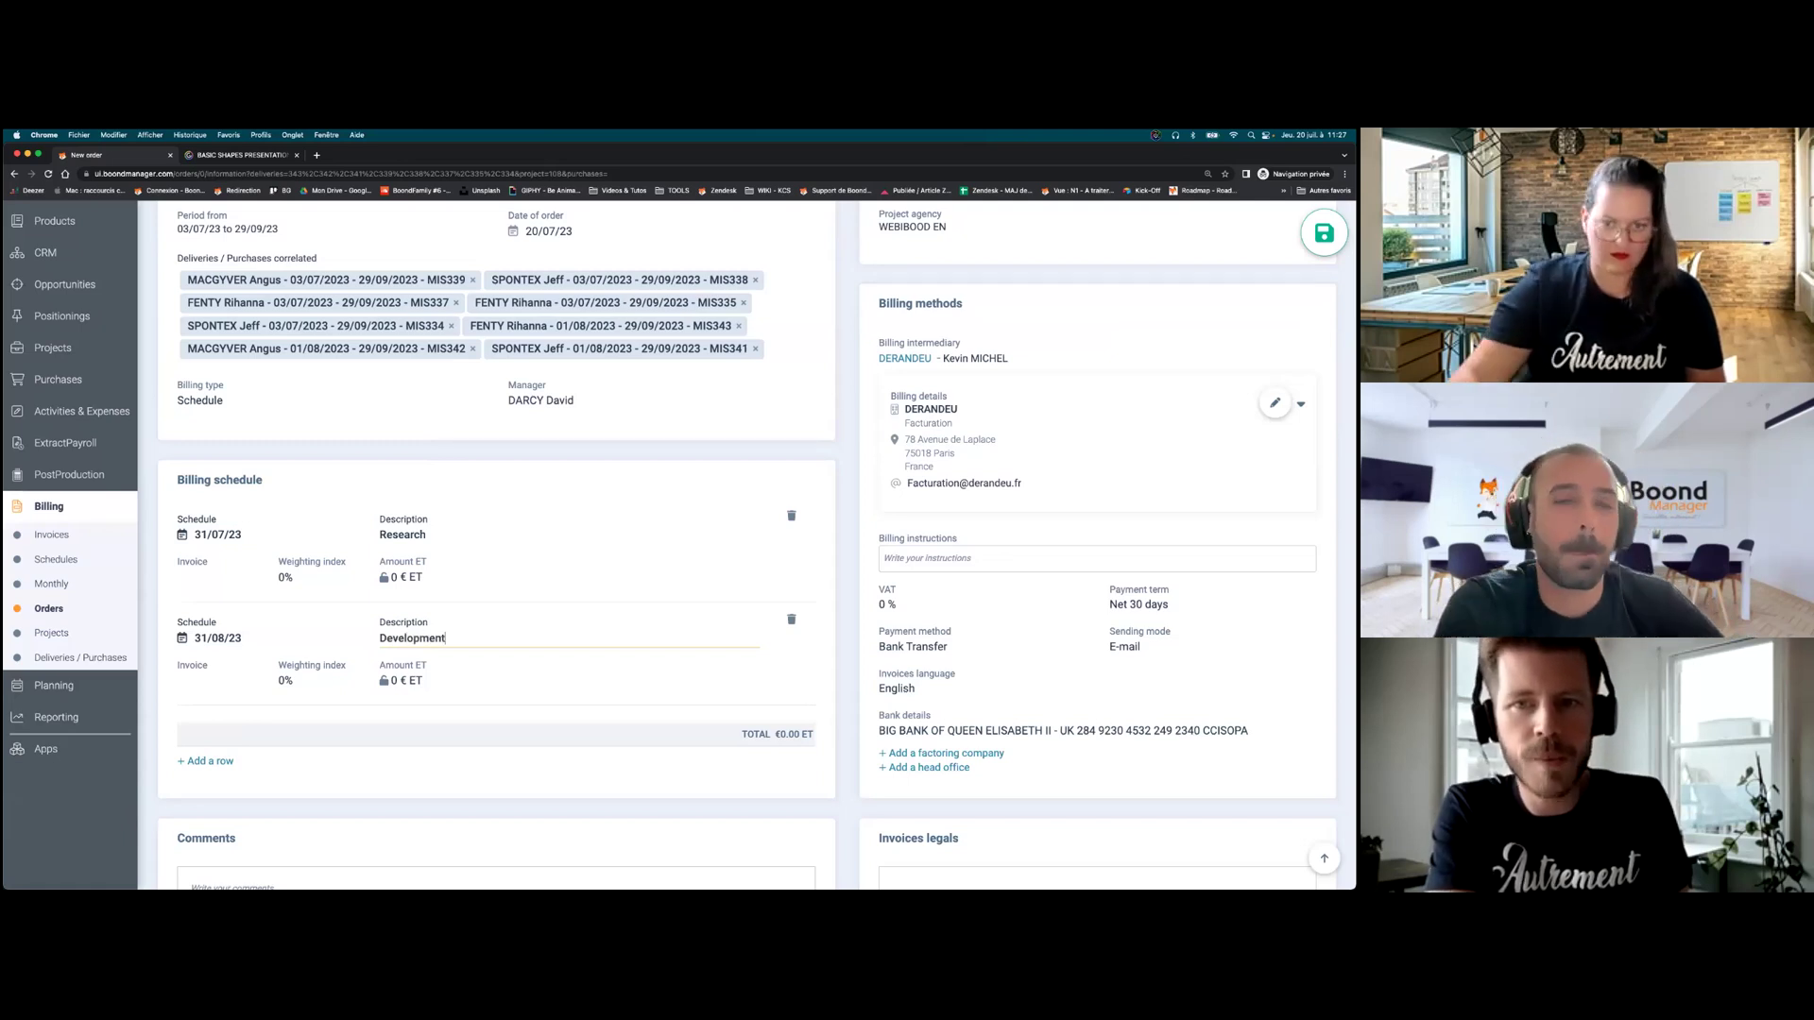
- Set the amounts of the Research and Development billing schedule rows to 1 € each
{"action": "left_click", "coordinate": [402, 577]}
{"action": "type", "text": "1"}
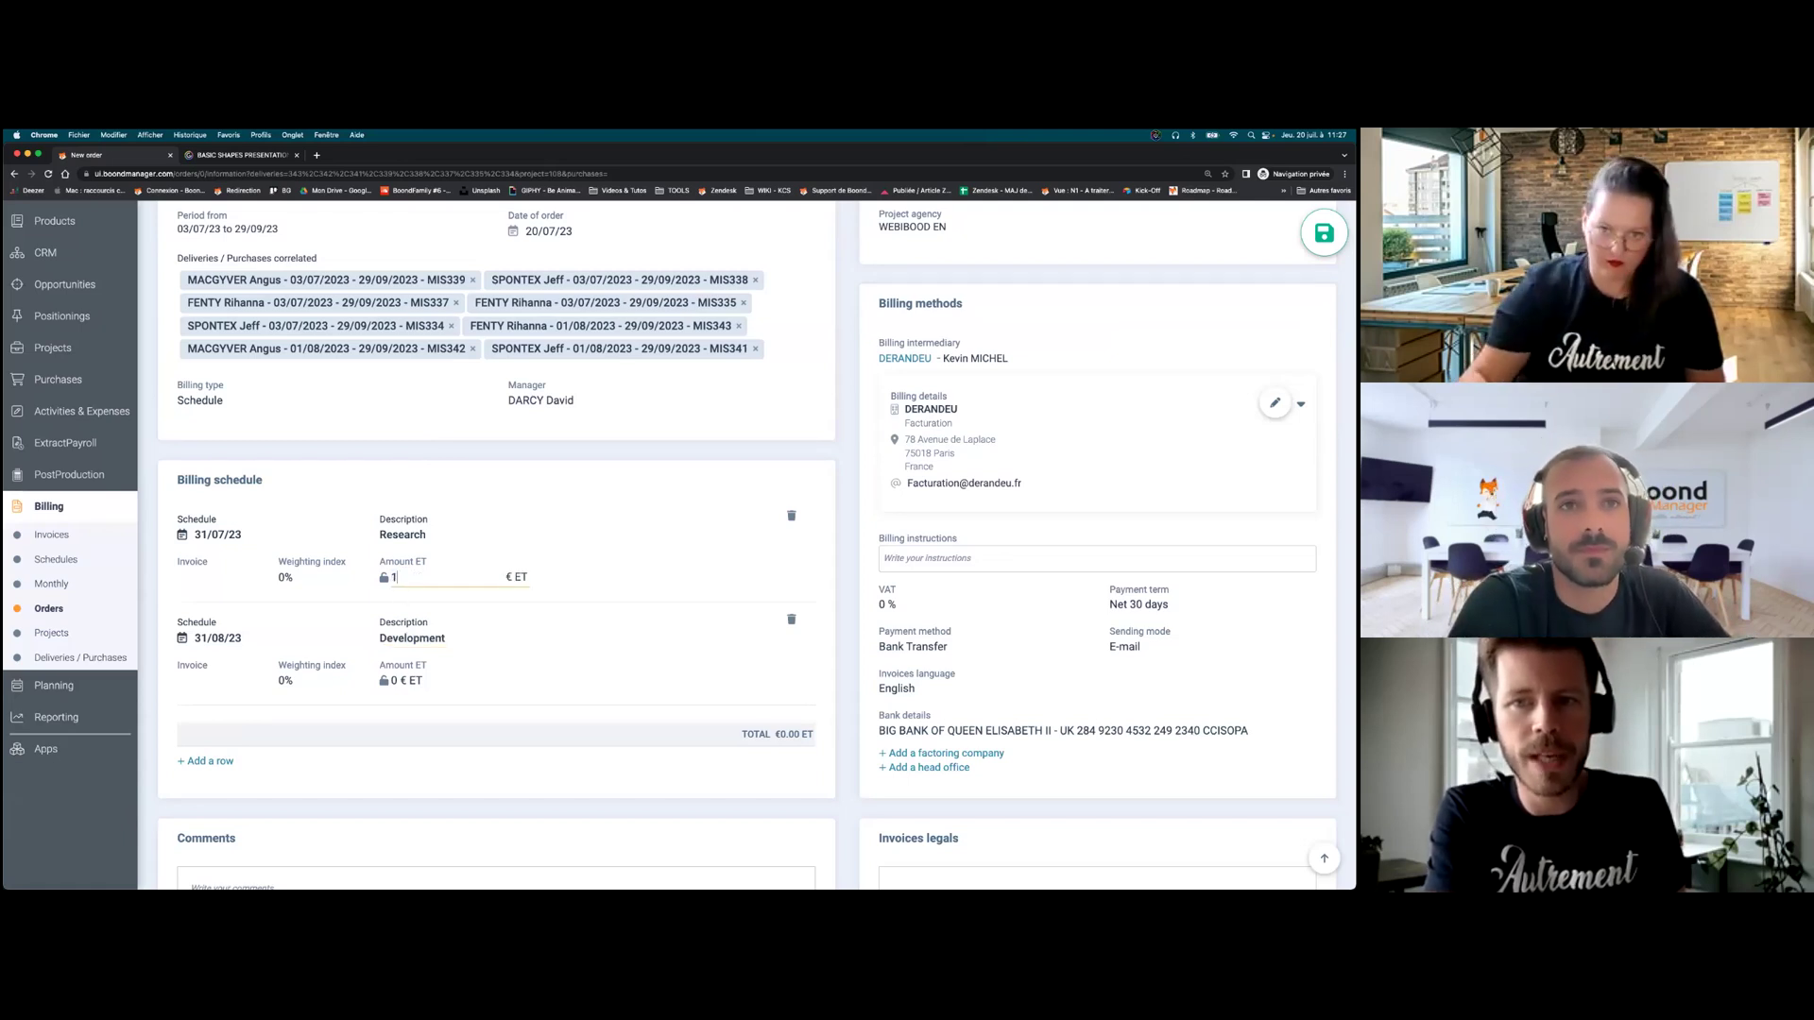
{"action": "left_click", "coordinate": [396, 684]}
{"action": "type", "text": "1"}
- Add a third billing schedule row dated 29/09/23 with the description "Product Launch"
{"action": "left_click", "coordinate": [206, 760]}
{"action": "left_click", "coordinate": [232, 742]}
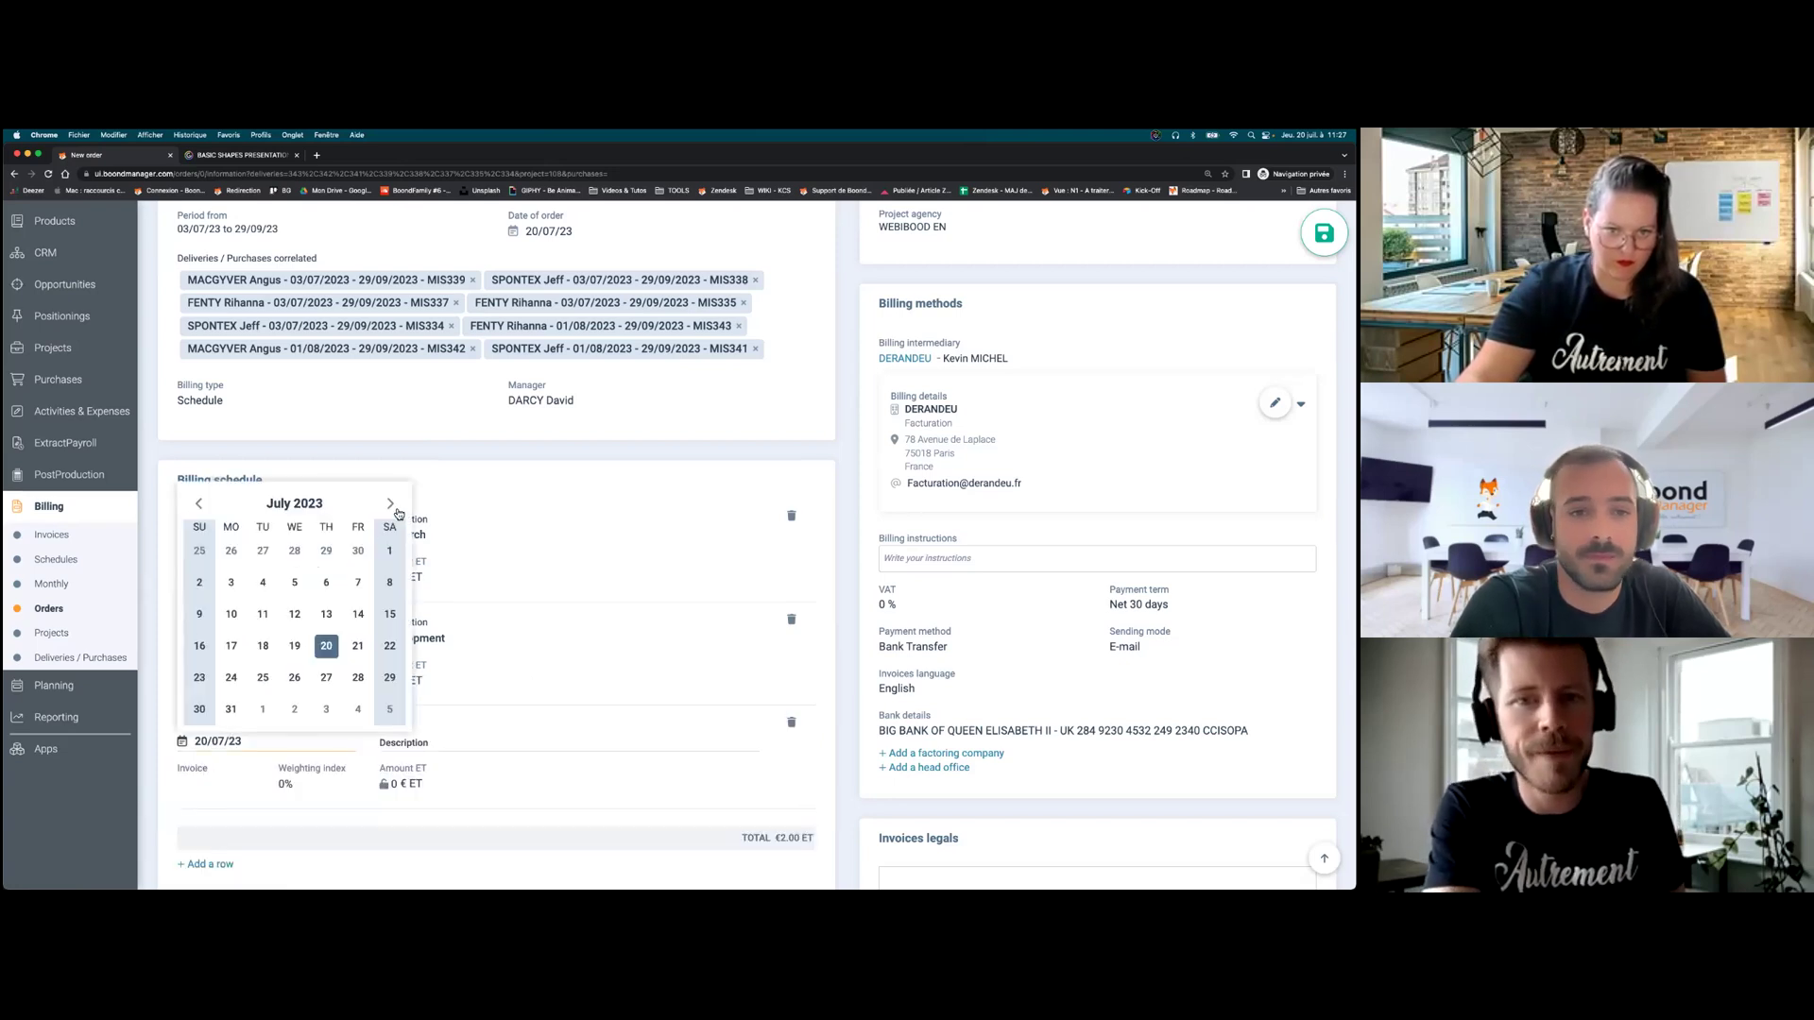
{"action": "left_click", "coordinate": [299, 503]}
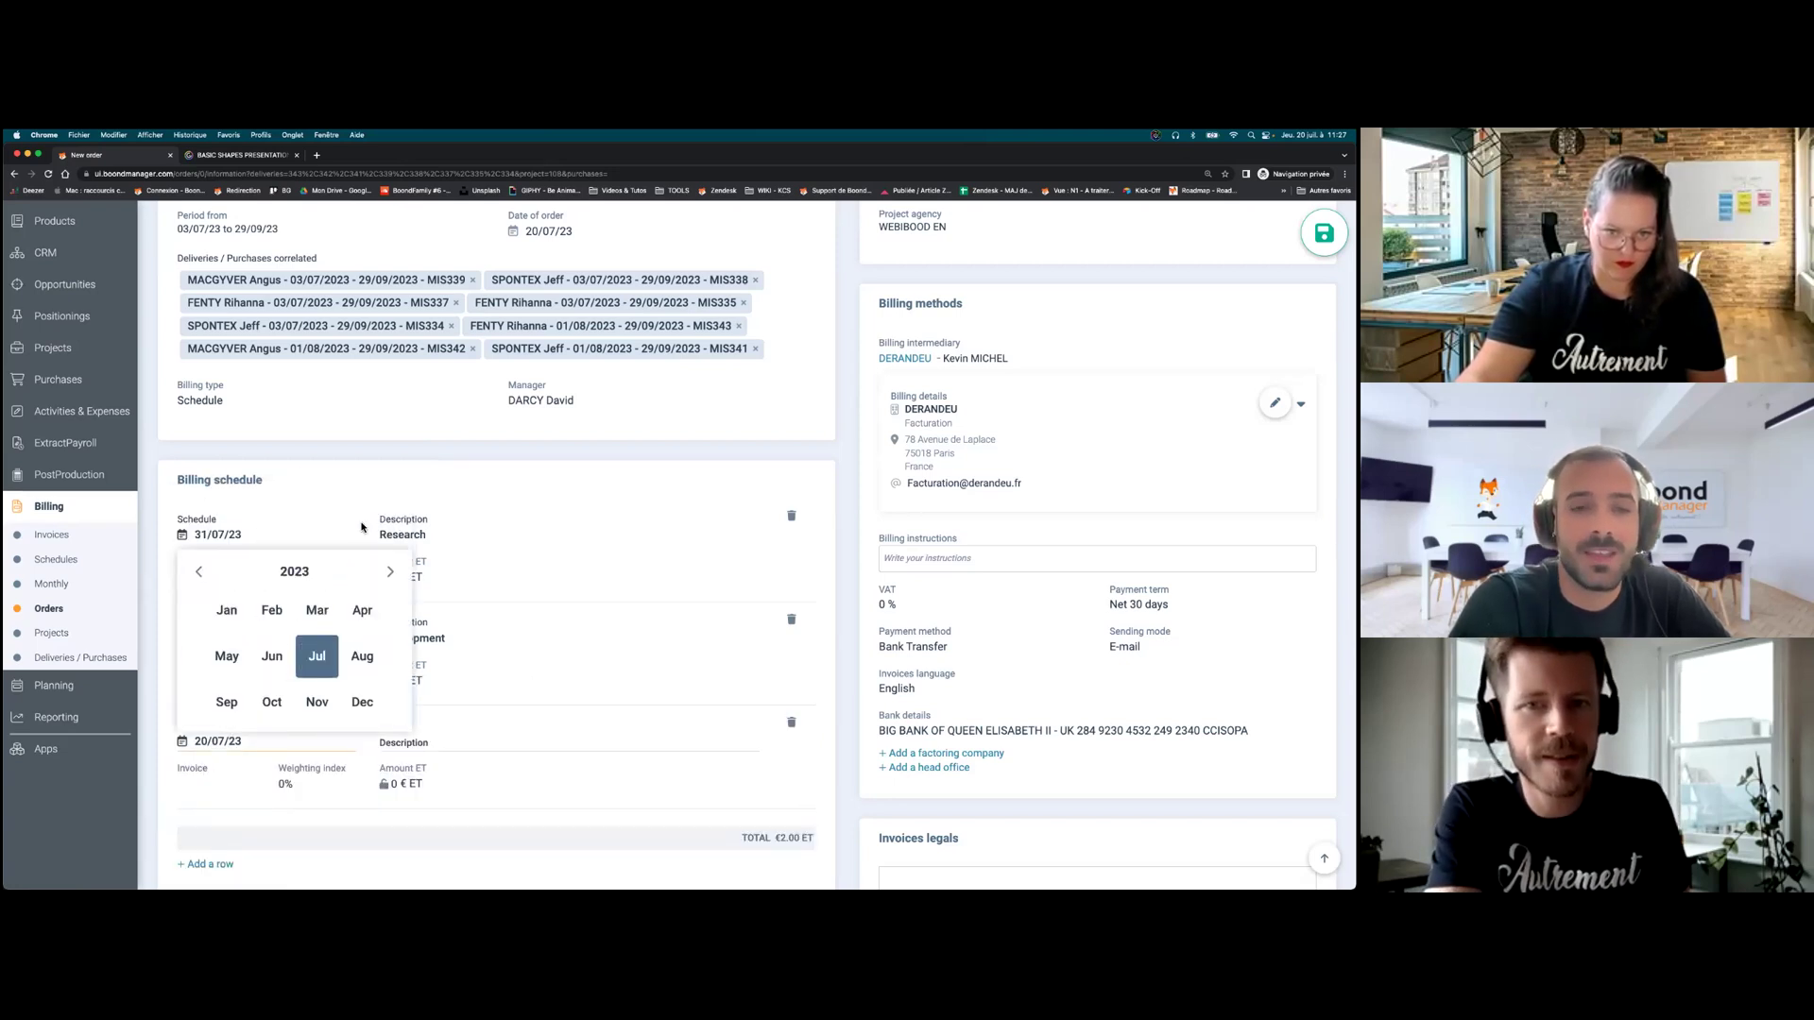
{"action": "left_click", "coordinate": [226, 702]}
{"action": "left_click", "coordinate": [360, 678]}
{"action": "left_click", "coordinate": [436, 744]}
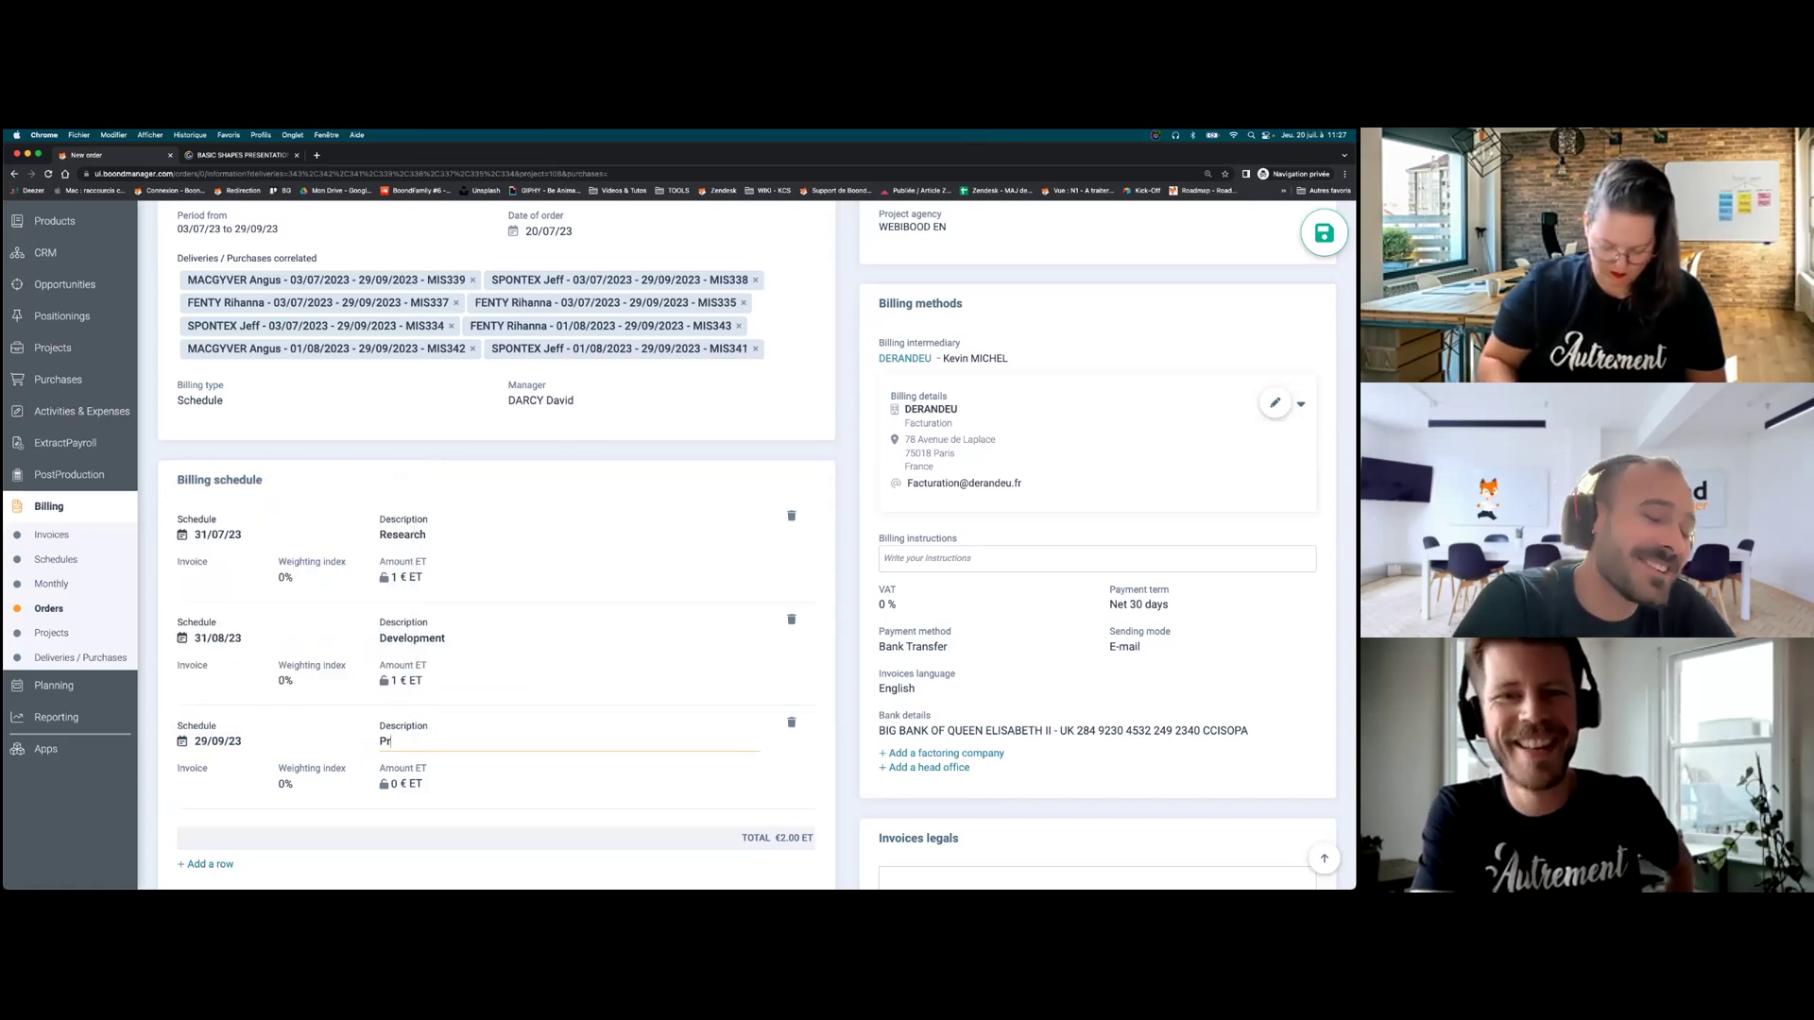
{"action": "type", "text": "Product Laucnh"}
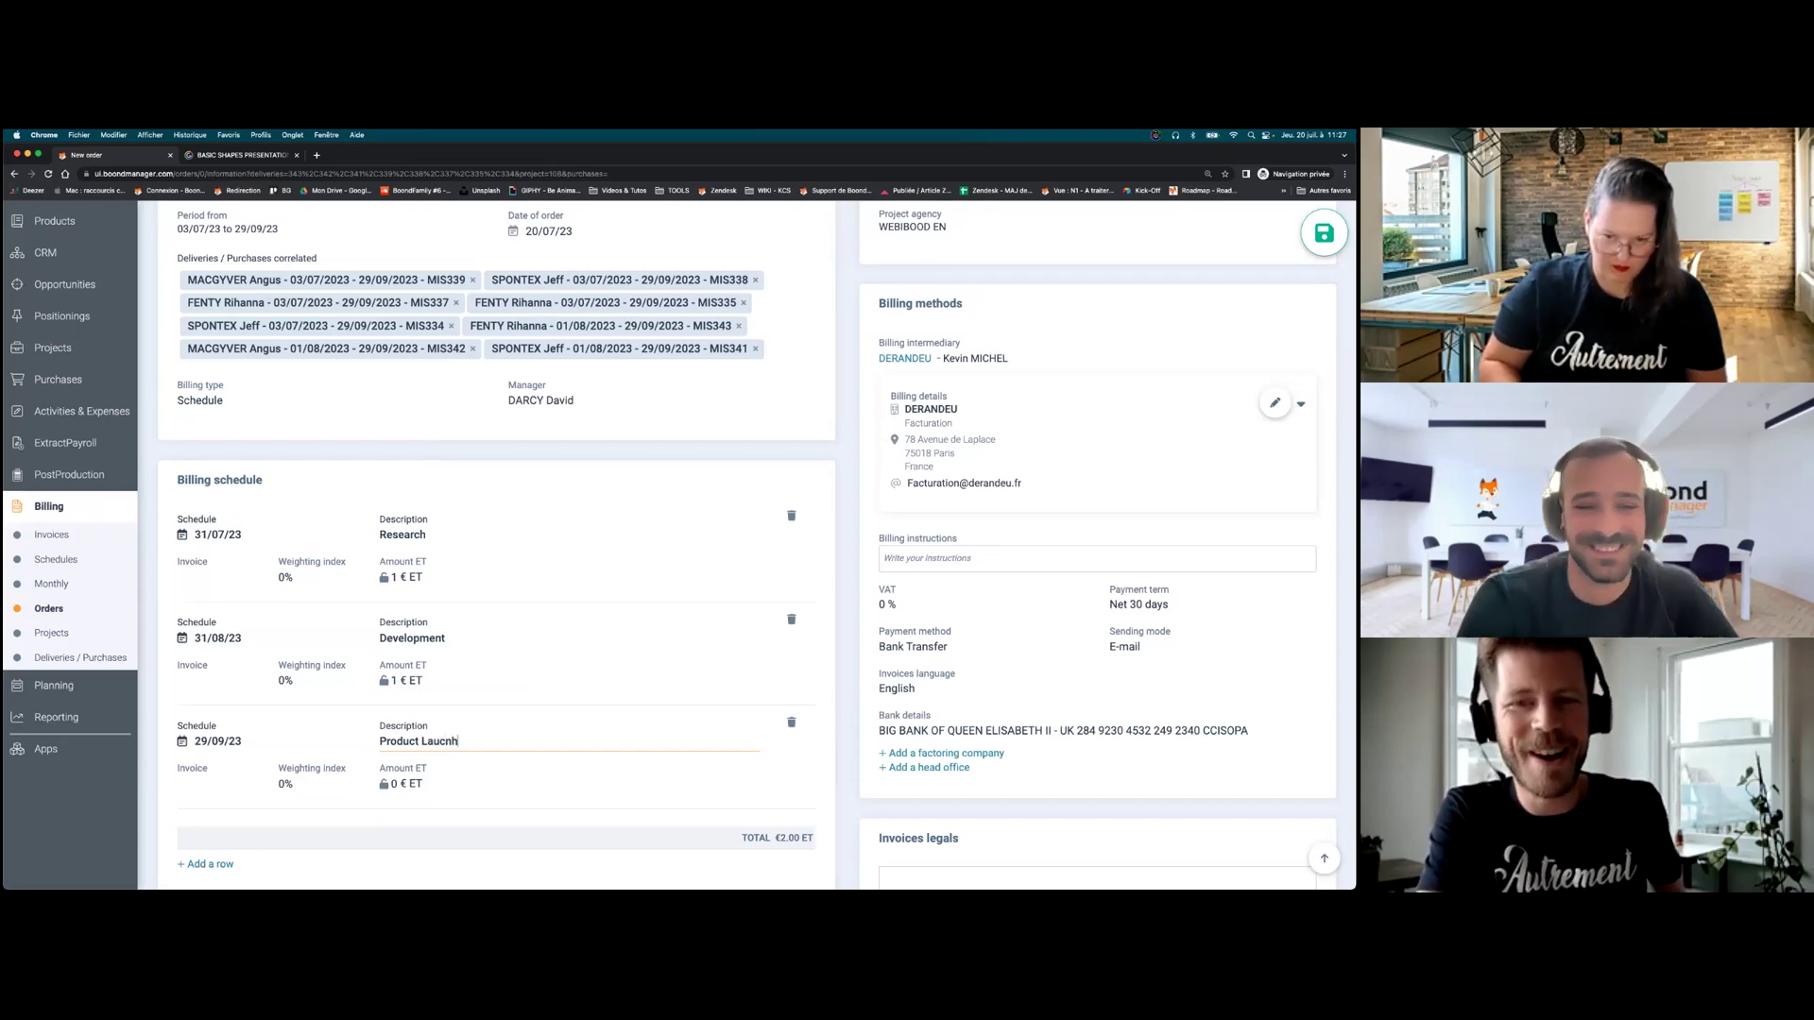
{"action": "key", "text": "BackSpace"}
{"action": "key", "text": "BackSpace"}
{"action": "key", "text": "BackSpace"}
{"action": "type", "text": "nch"}
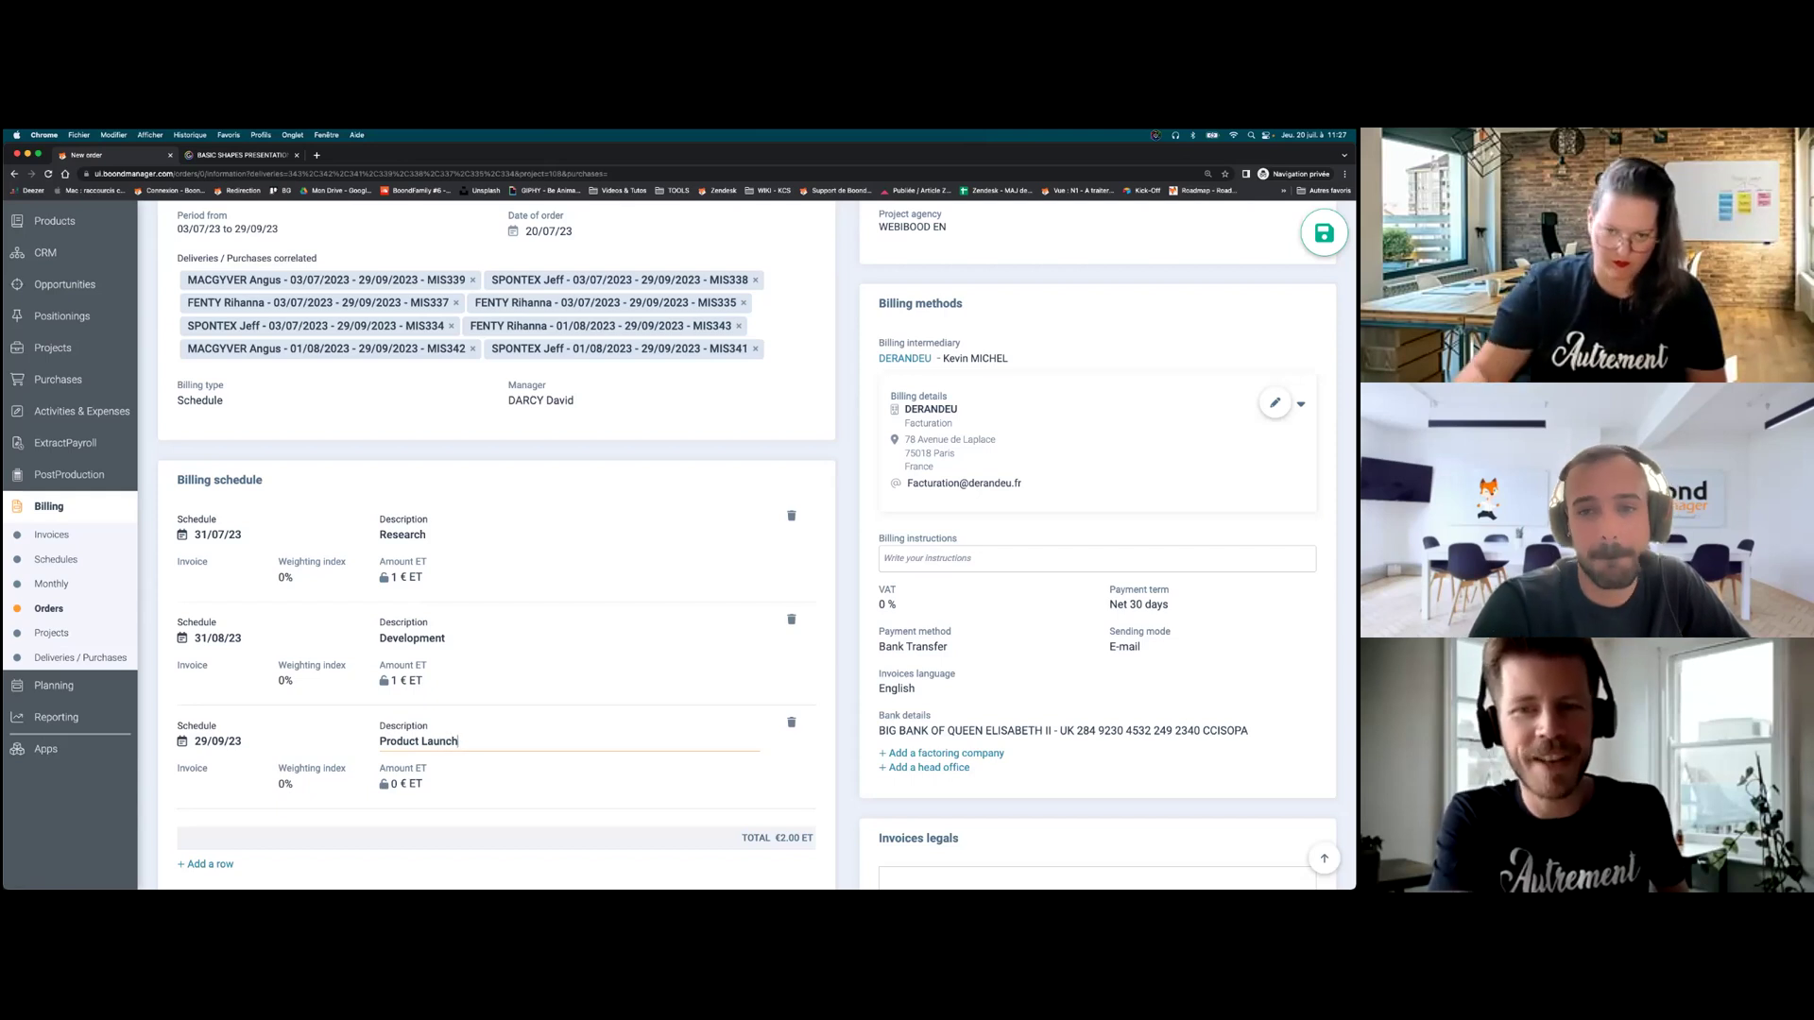
- Set the Product Launch row's amount to 1 € and save the order
{"action": "left_click", "coordinate": [412, 796]}
{"action": "type", "text": "1"}
{"action": "left_click", "coordinate": [1324, 232]}
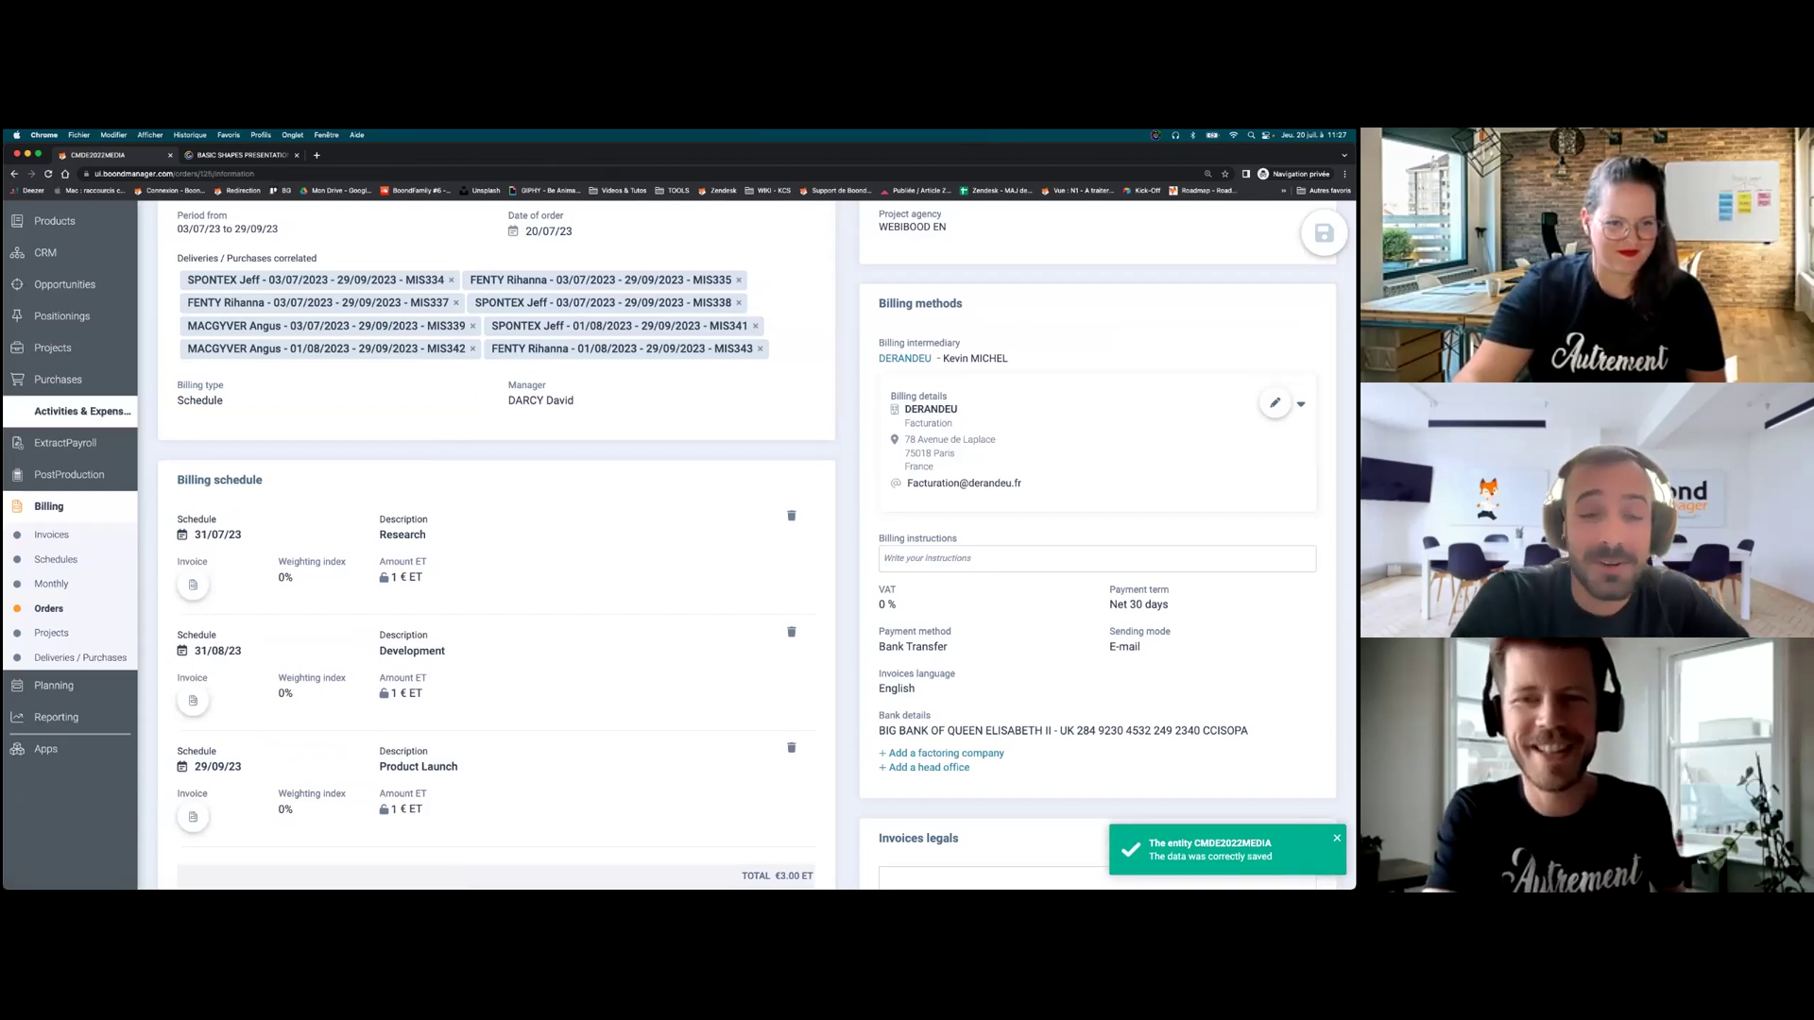
- Return to the R & D project's billing summary and open the list of all projects
{"action": "scroll", "coordinate": [319, 397], "scroll_direction": "up", "scroll_amount": 5}
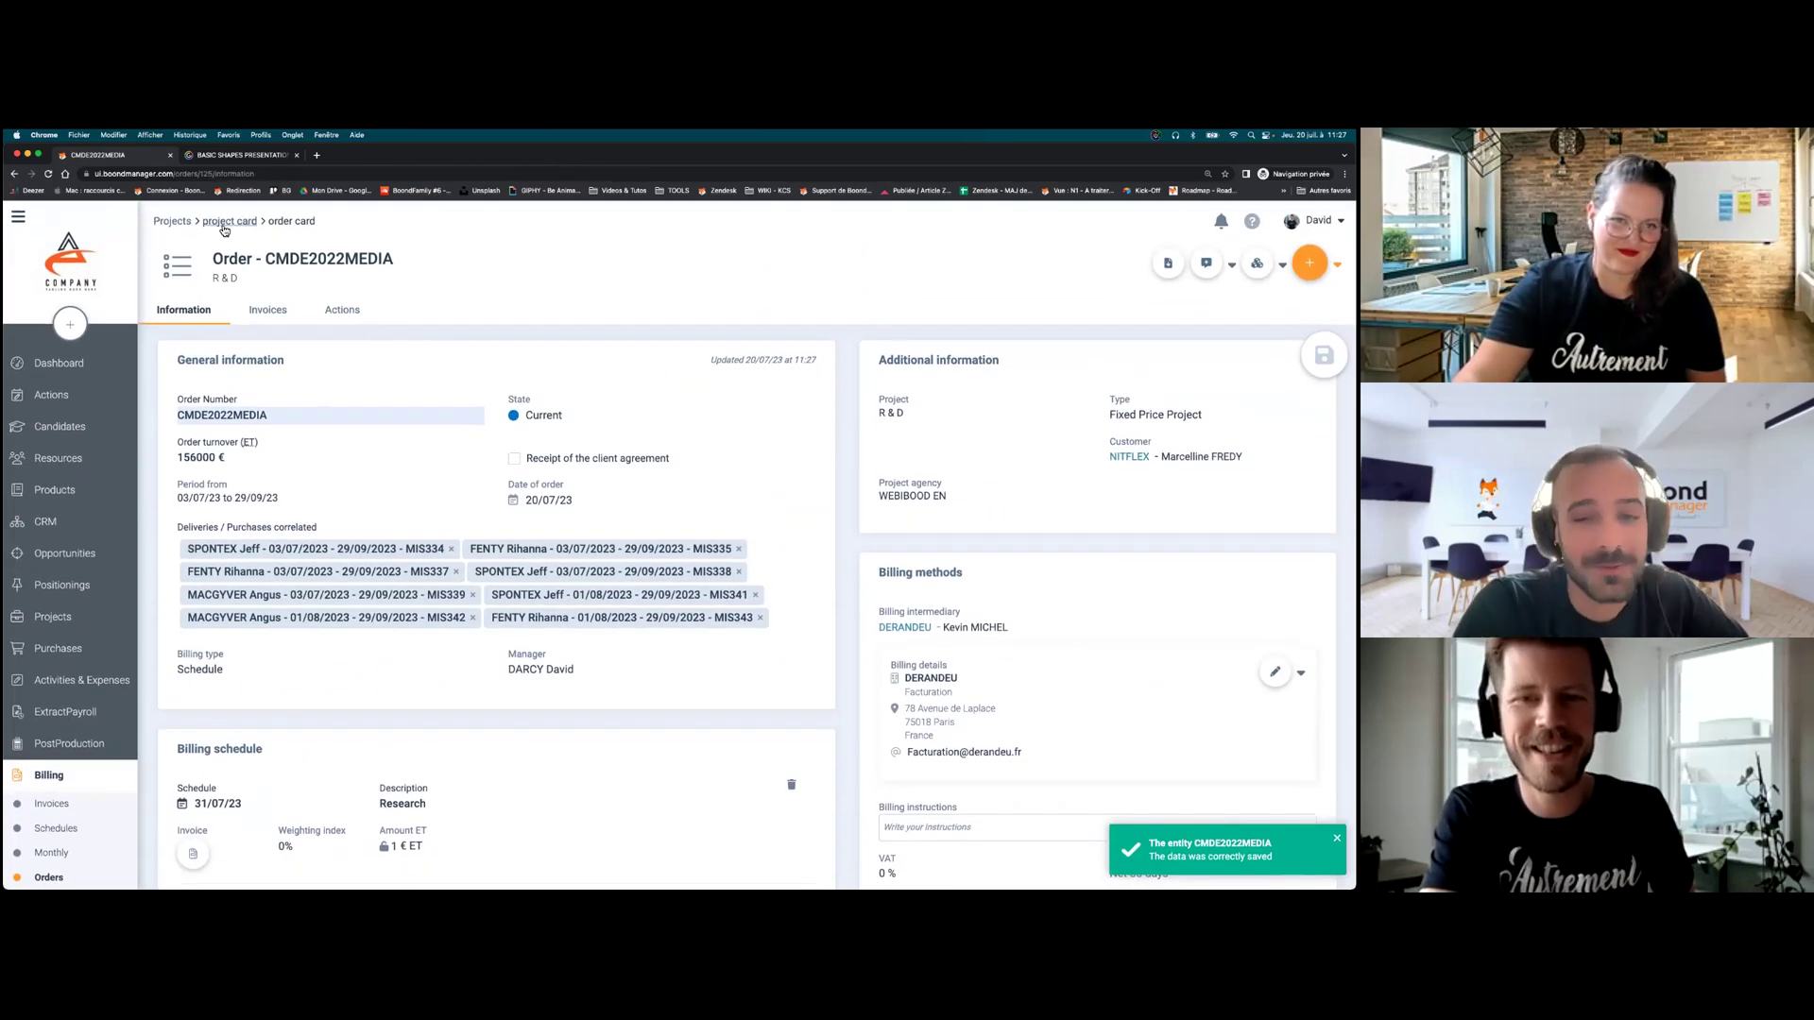
{"action": "left_click", "coordinate": [227, 222]}
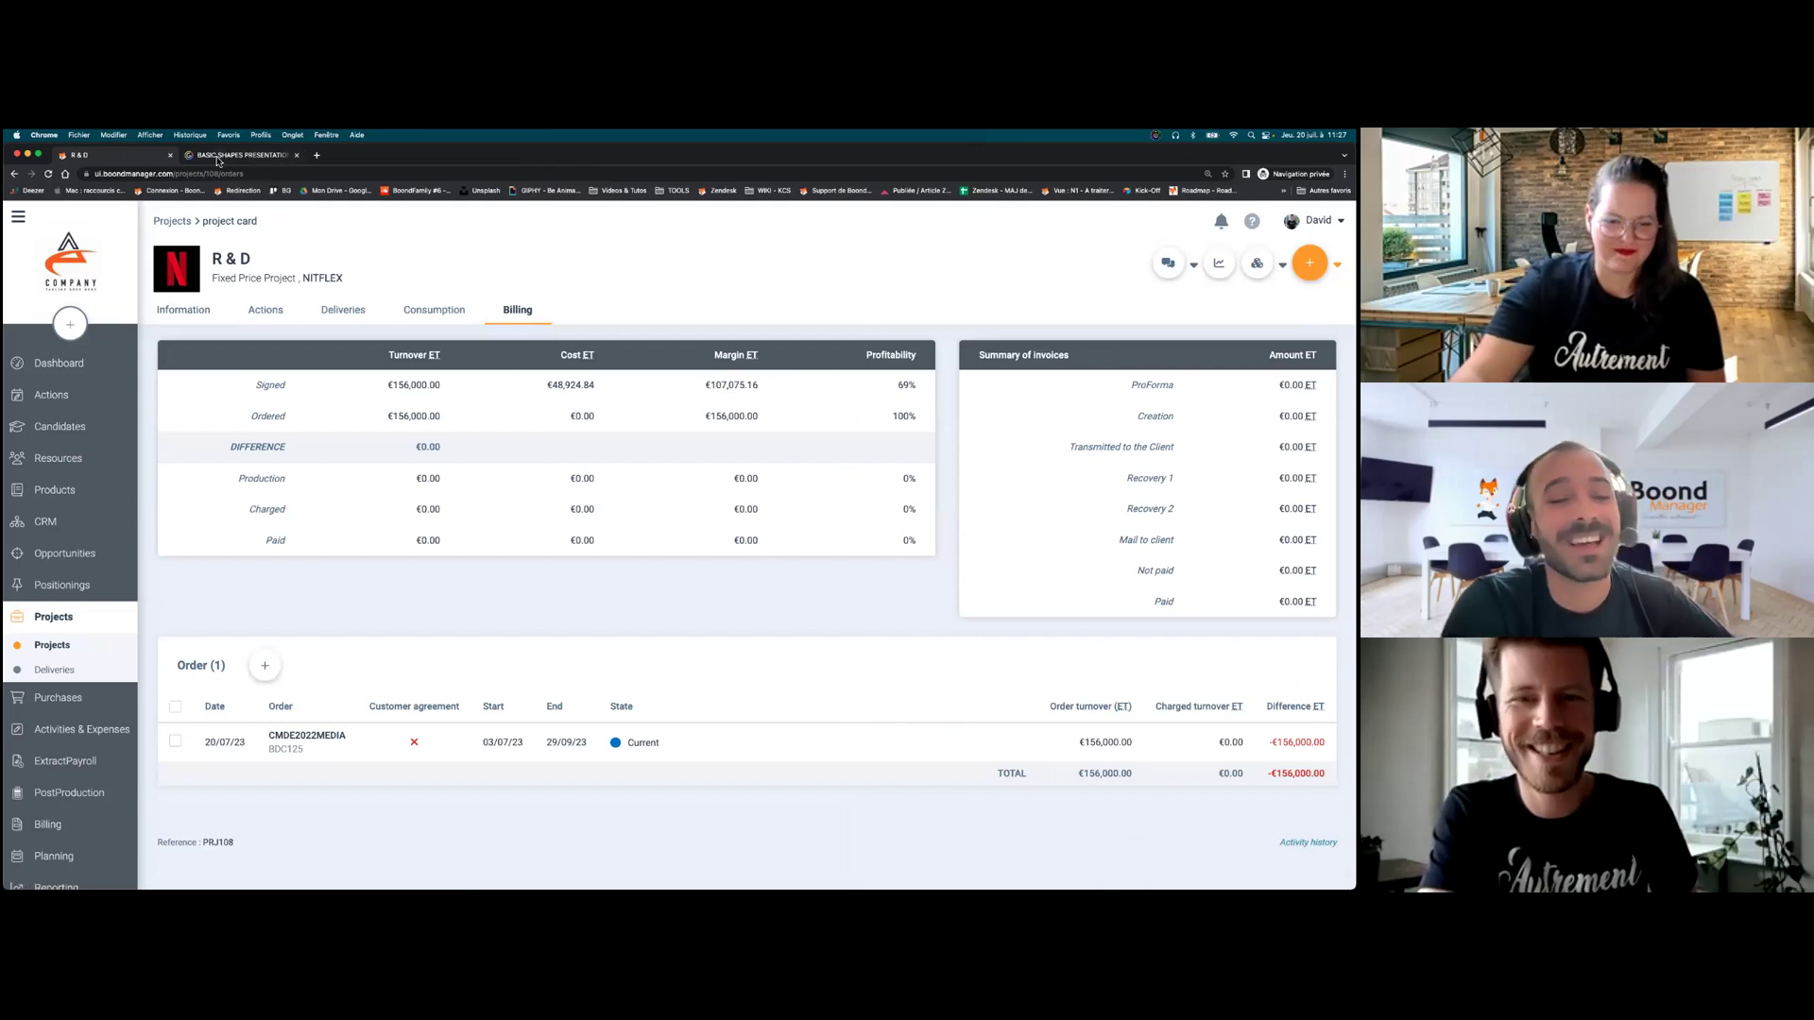
{"action": "left_click", "coordinate": [52, 645]}
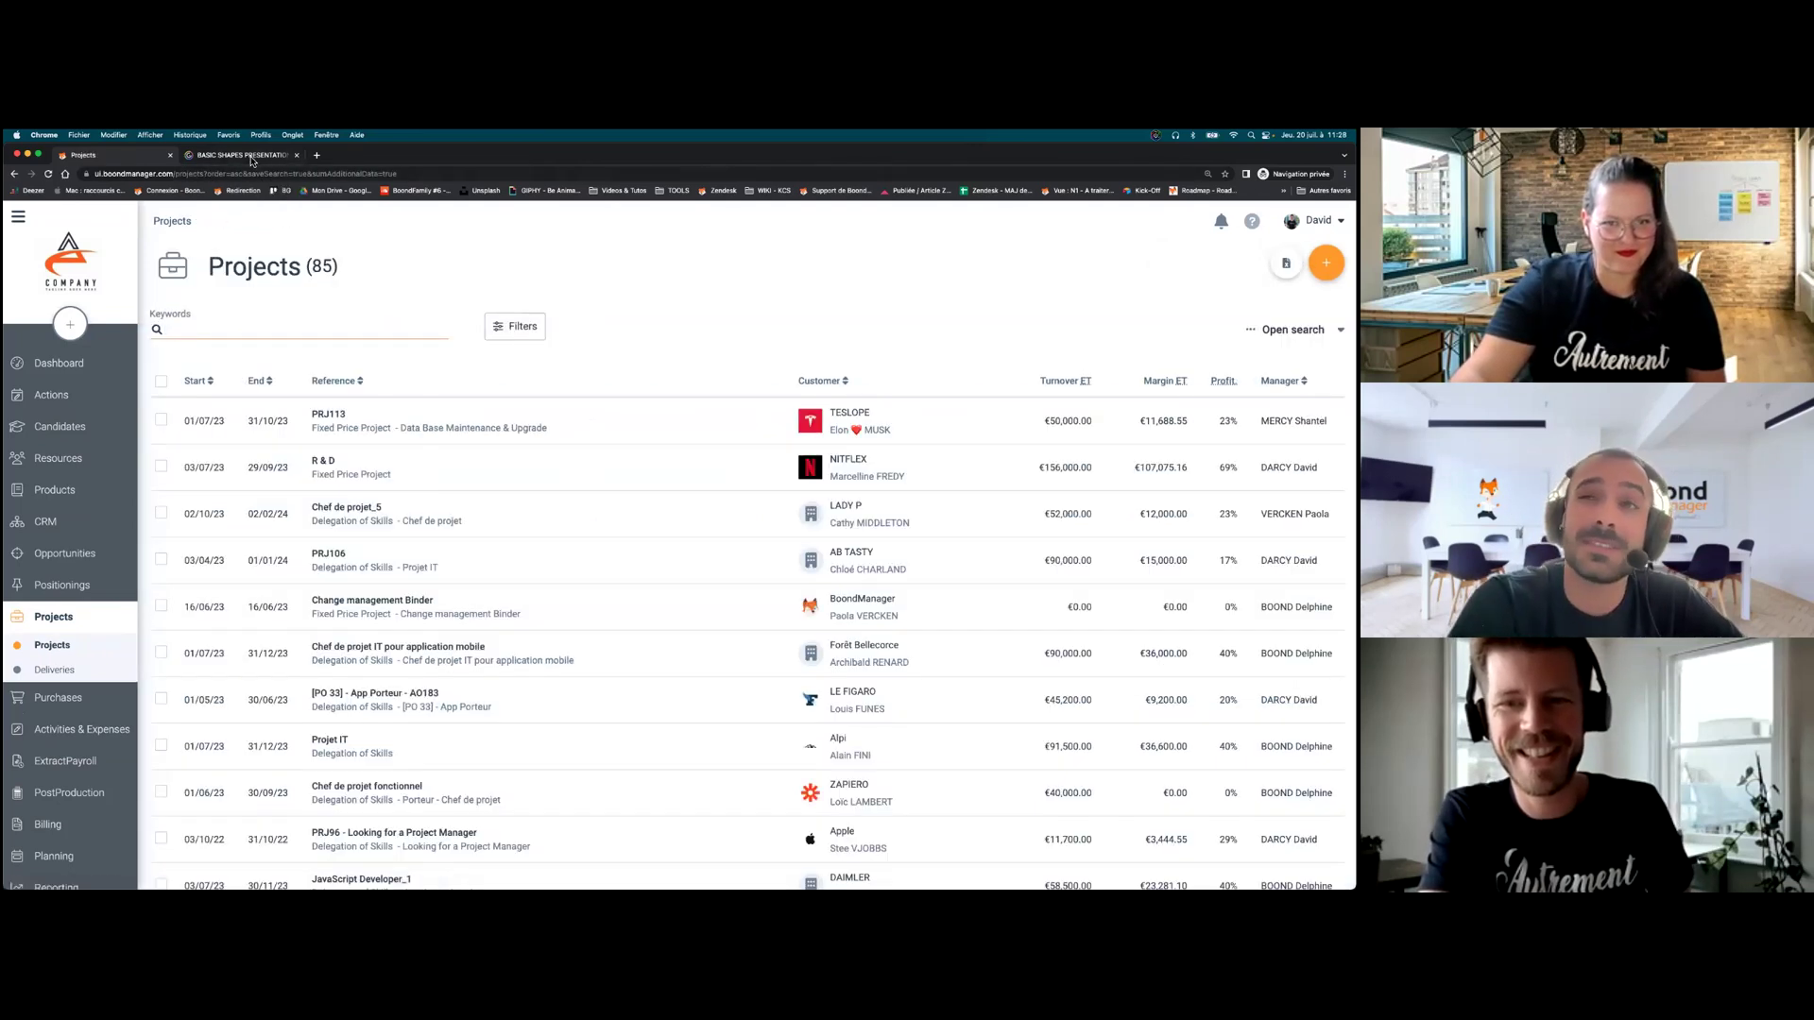
- Switch to the Genially presentation and advance to the slide recapping when and how to use groupments
{"action": "left_click", "coordinate": [241, 155]}
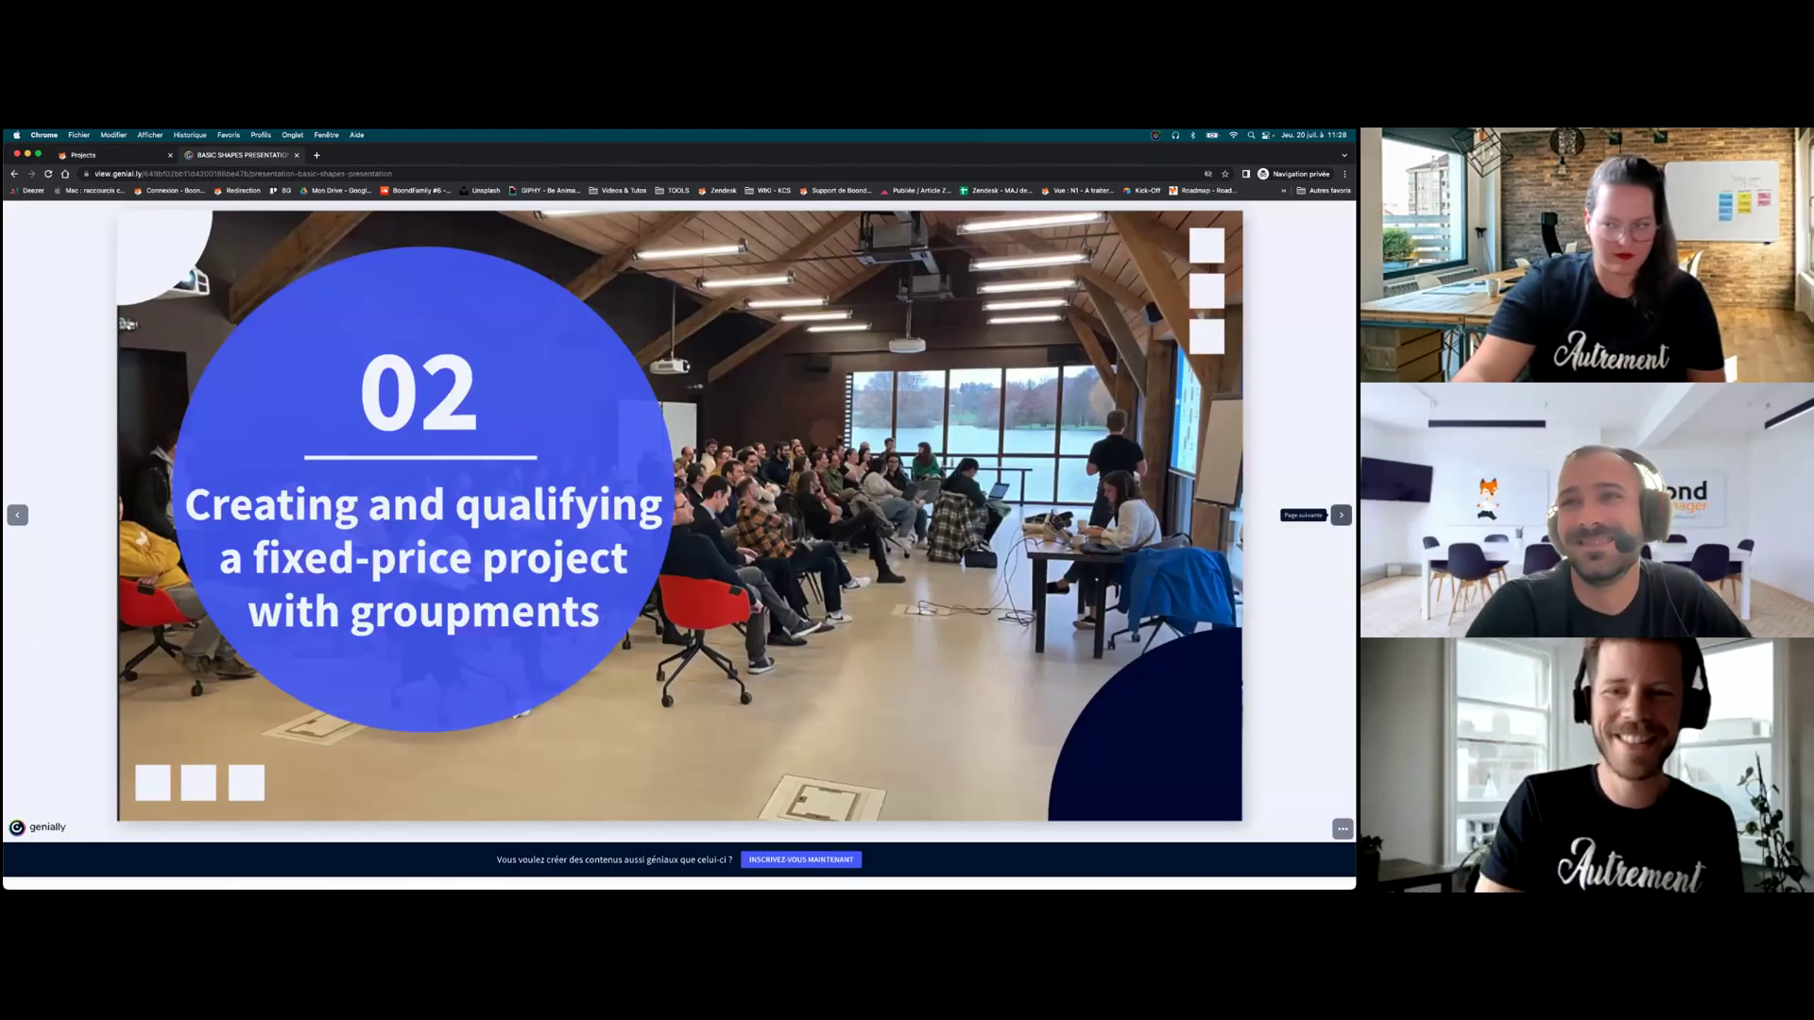
{"action": "left_click", "coordinate": [1340, 515]}
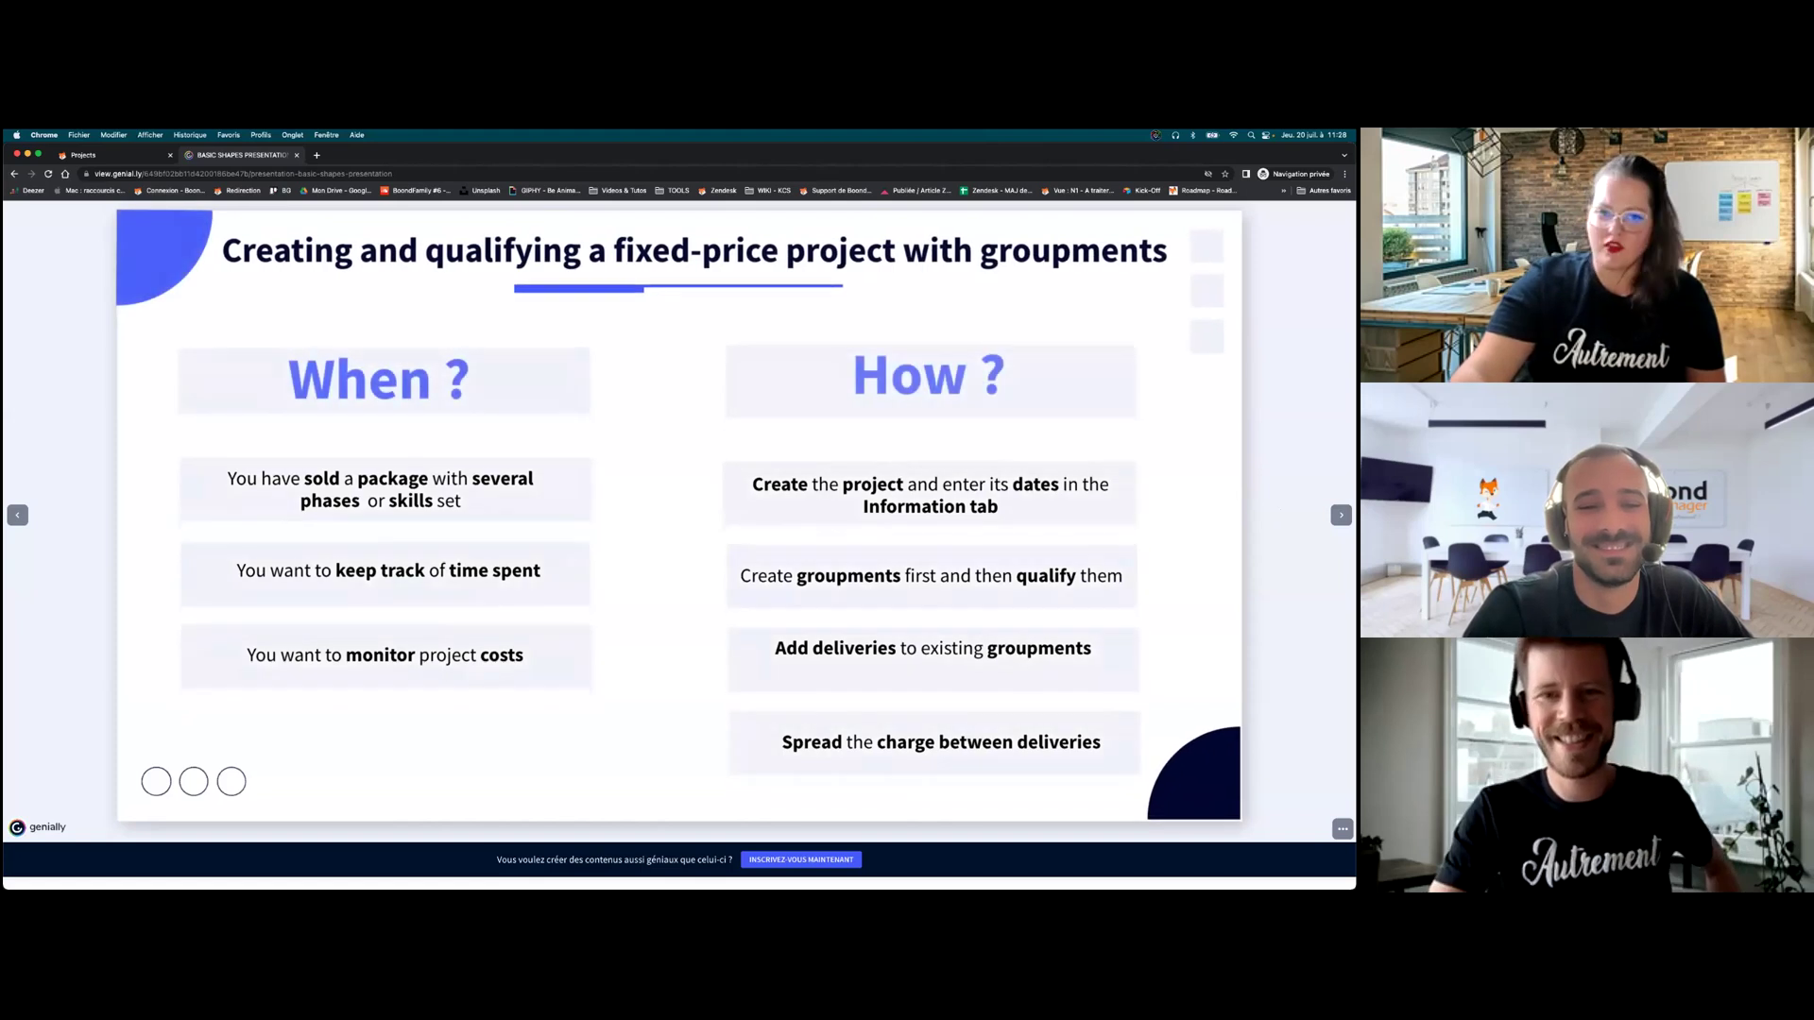
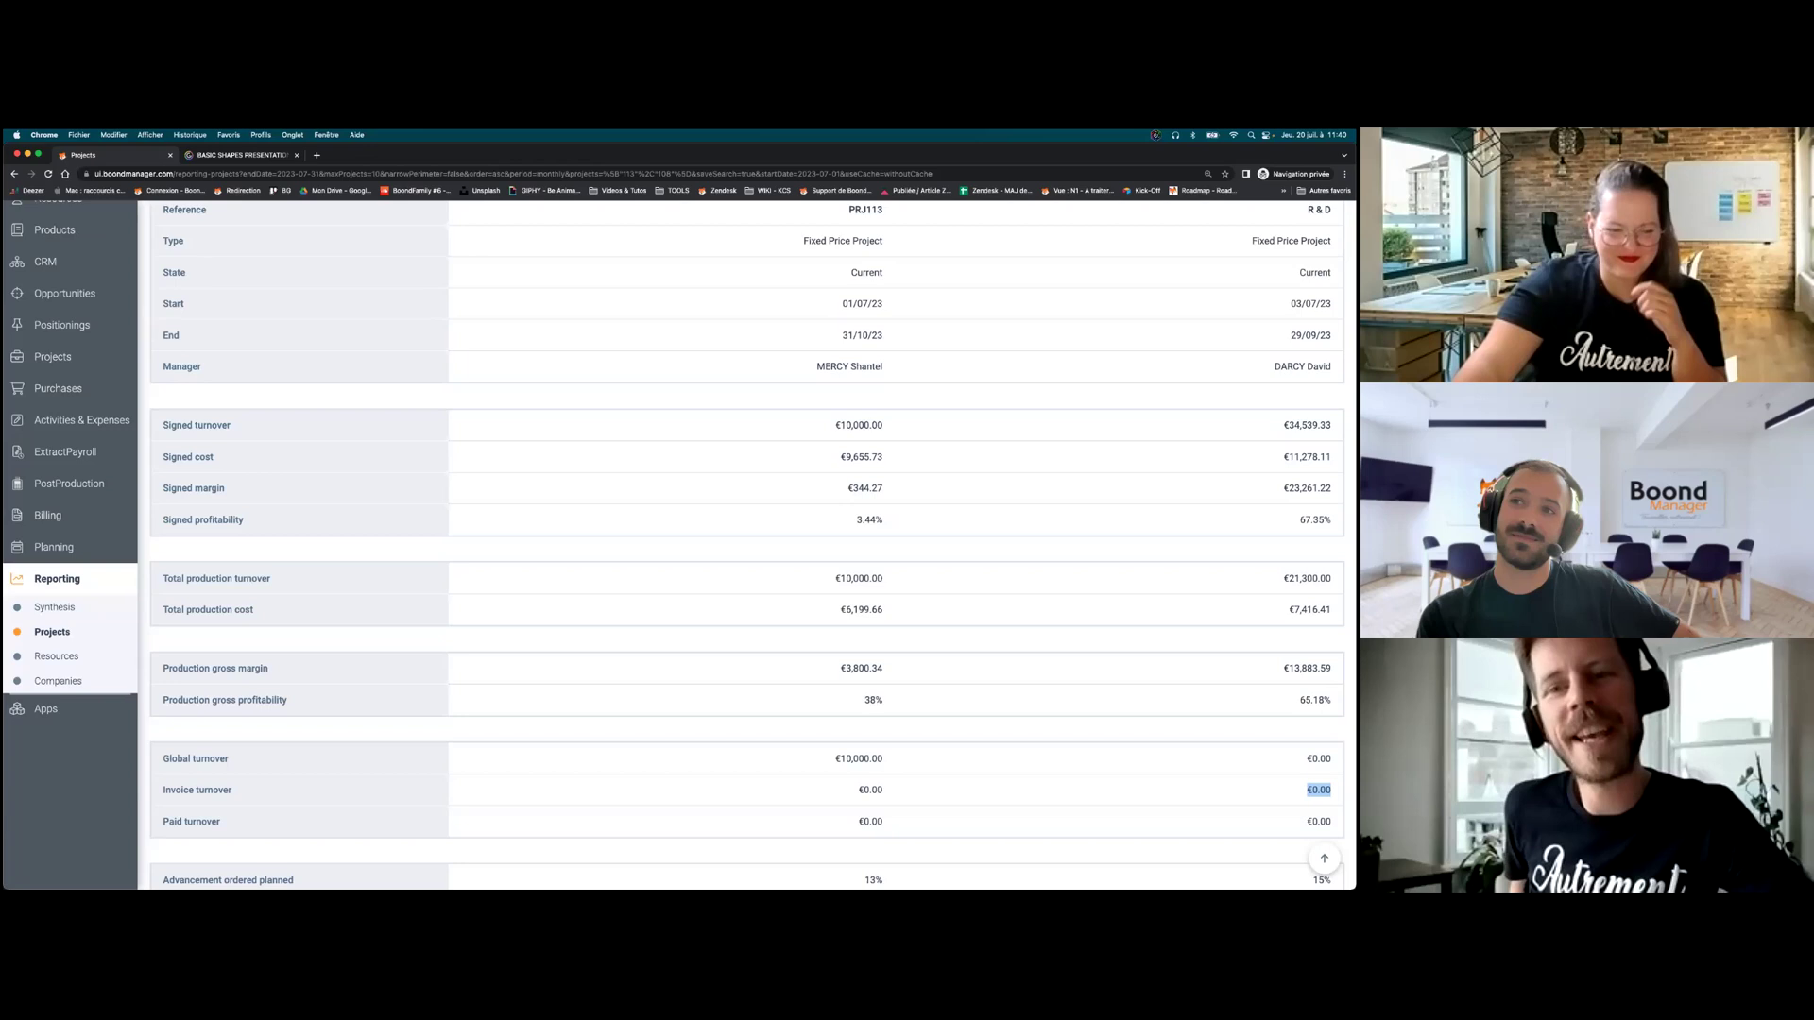
- Go from the projects report to PostProduction and look through the July 2023 projects
{"action": "scroll", "coordinate": [298, 398], "scroll_direction": "up", "scroll_amount": 2}
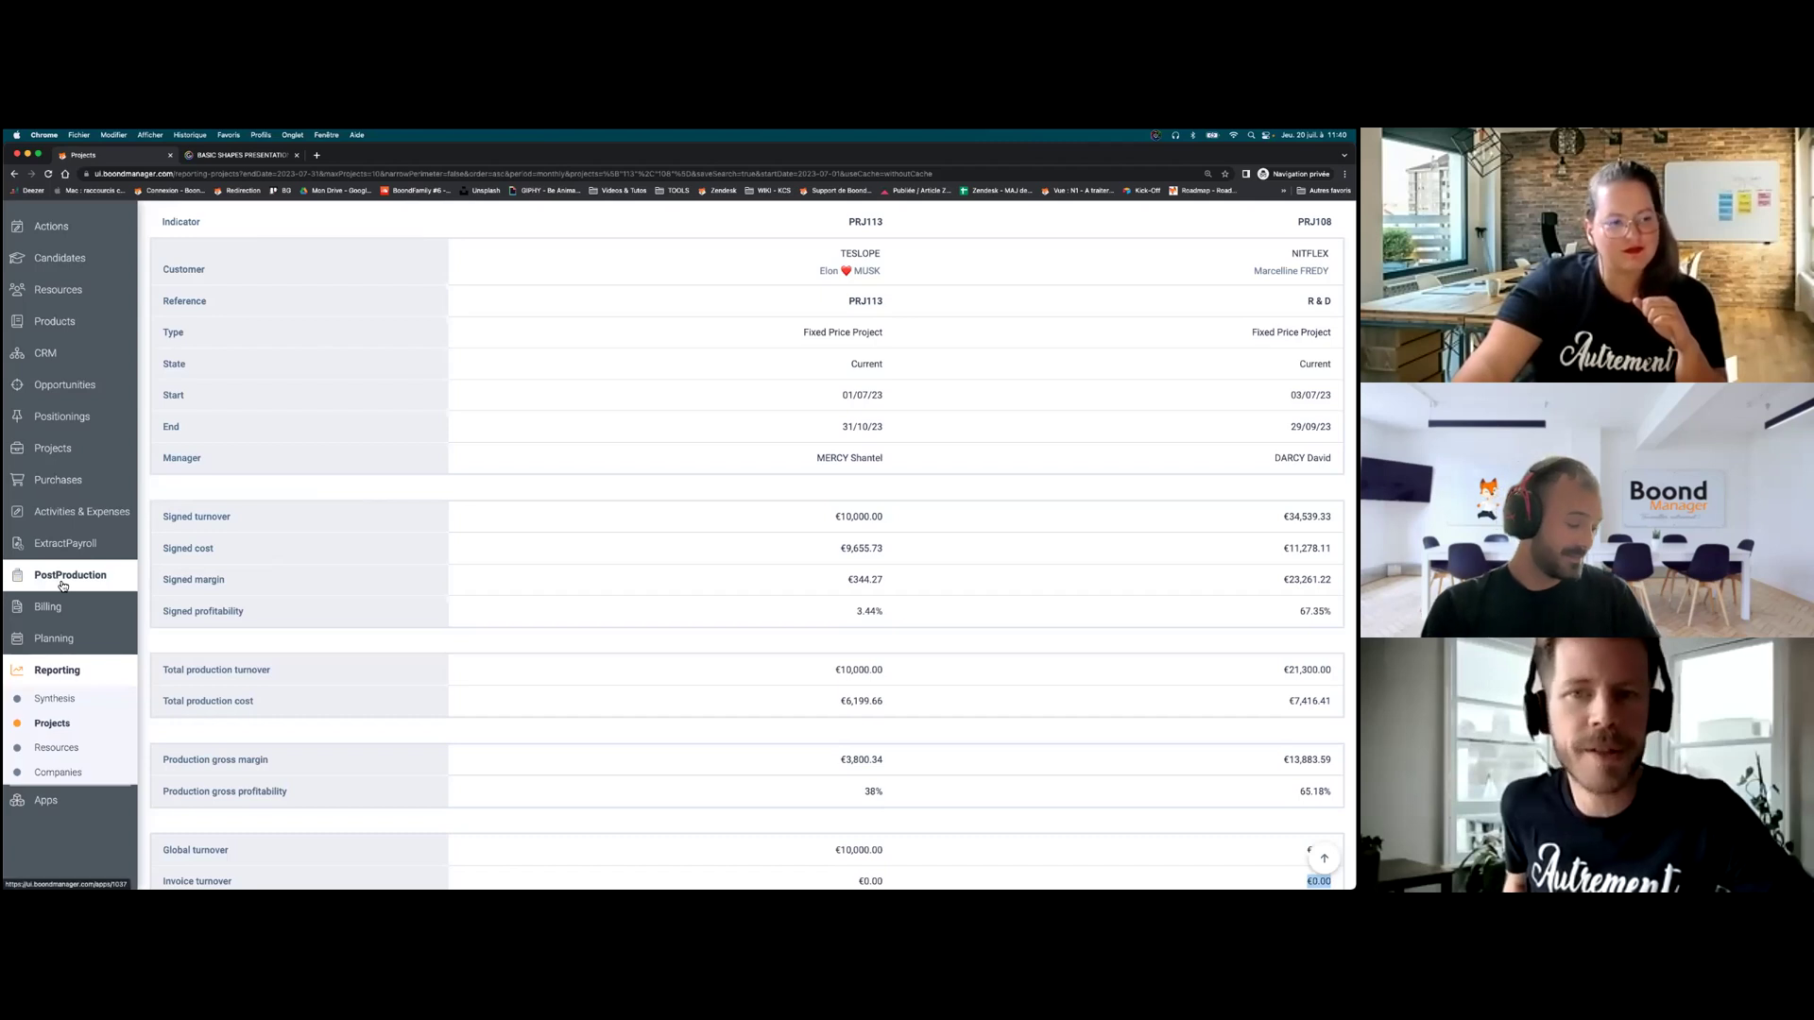
{"action": "scroll", "coordinate": [62, 590], "scroll_direction": "up", "scroll_amount": 1}
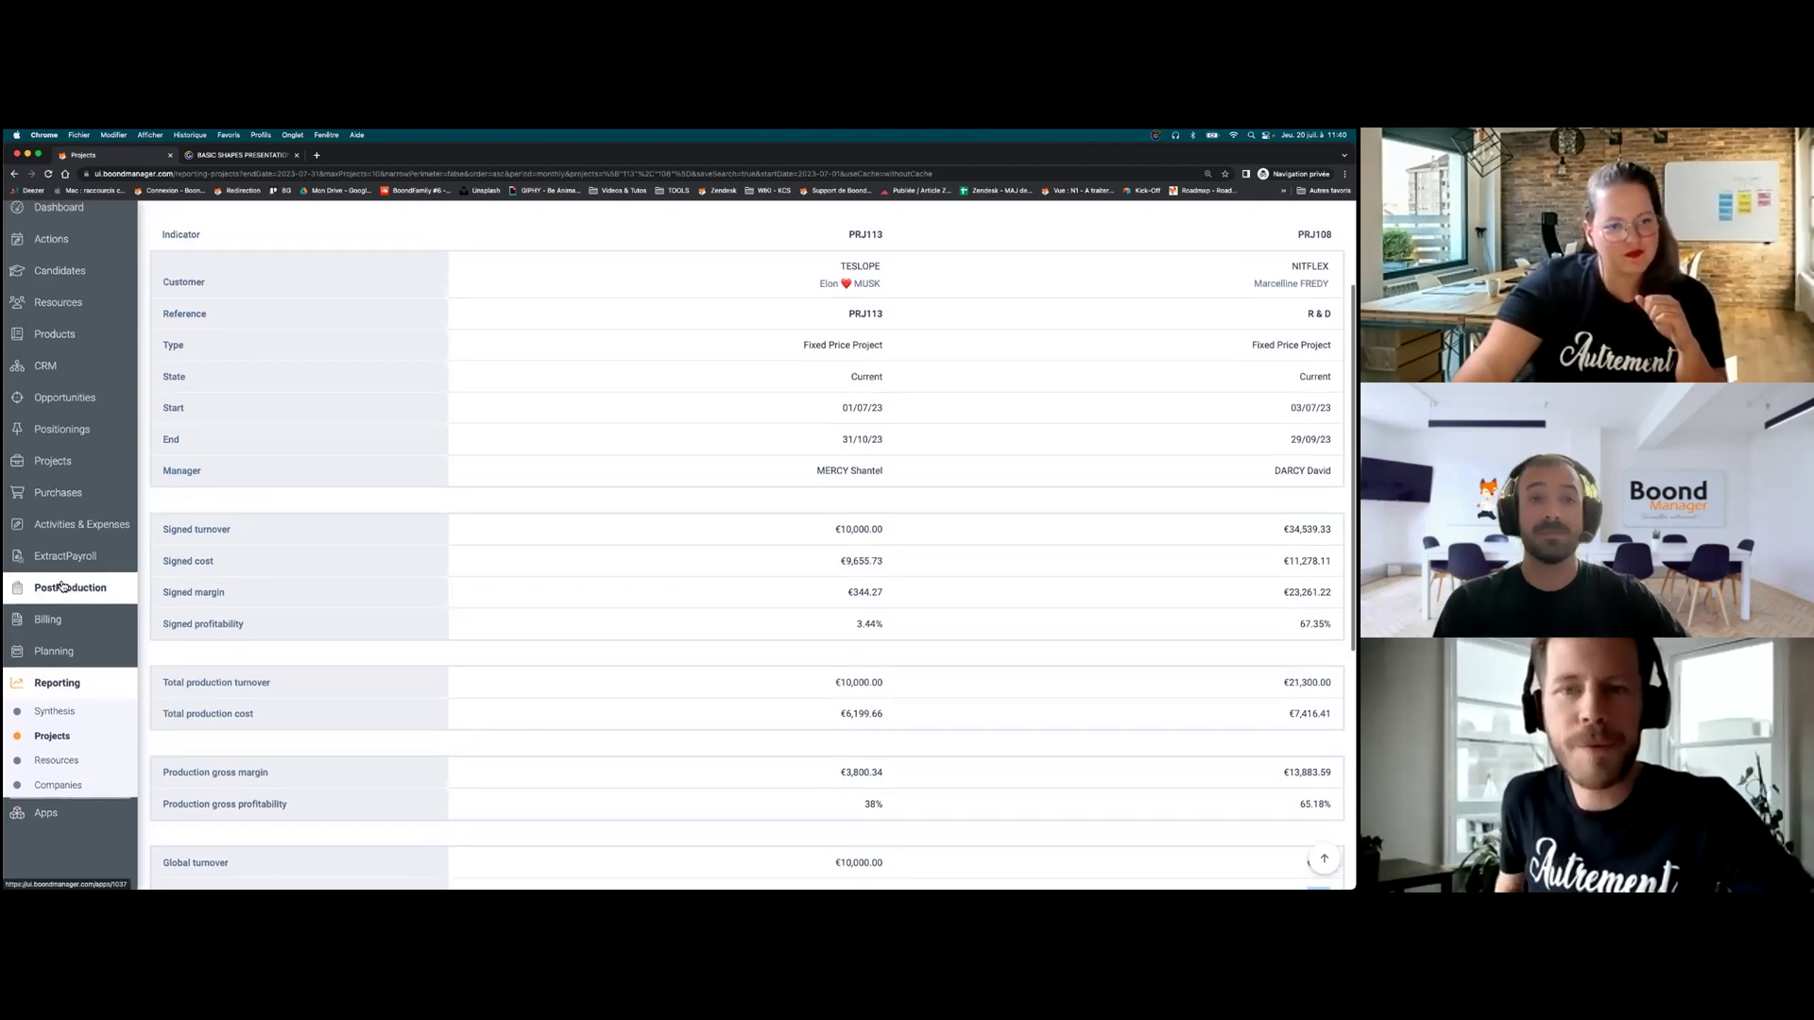
{"action": "left_click", "coordinate": [57, 610]}
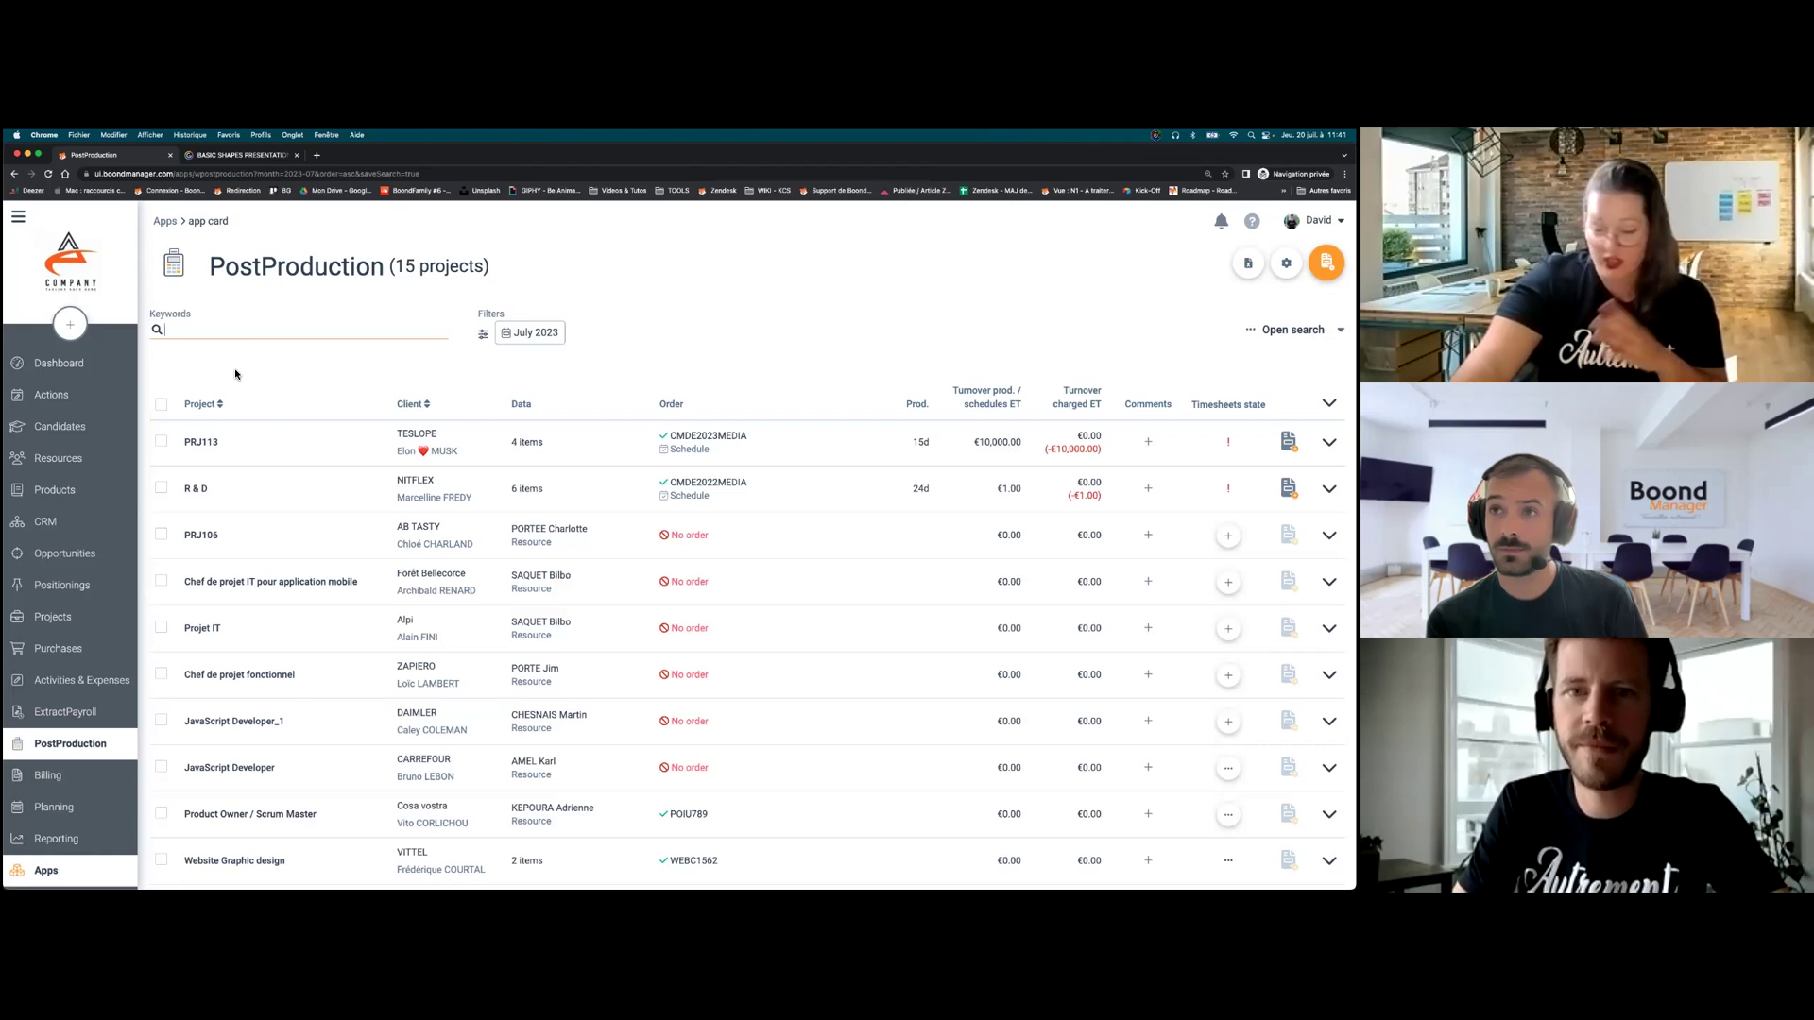
{"action": "scroll", "coordinate": [95, 643], "scroll_direction": "down", "scroll_amount": 2}
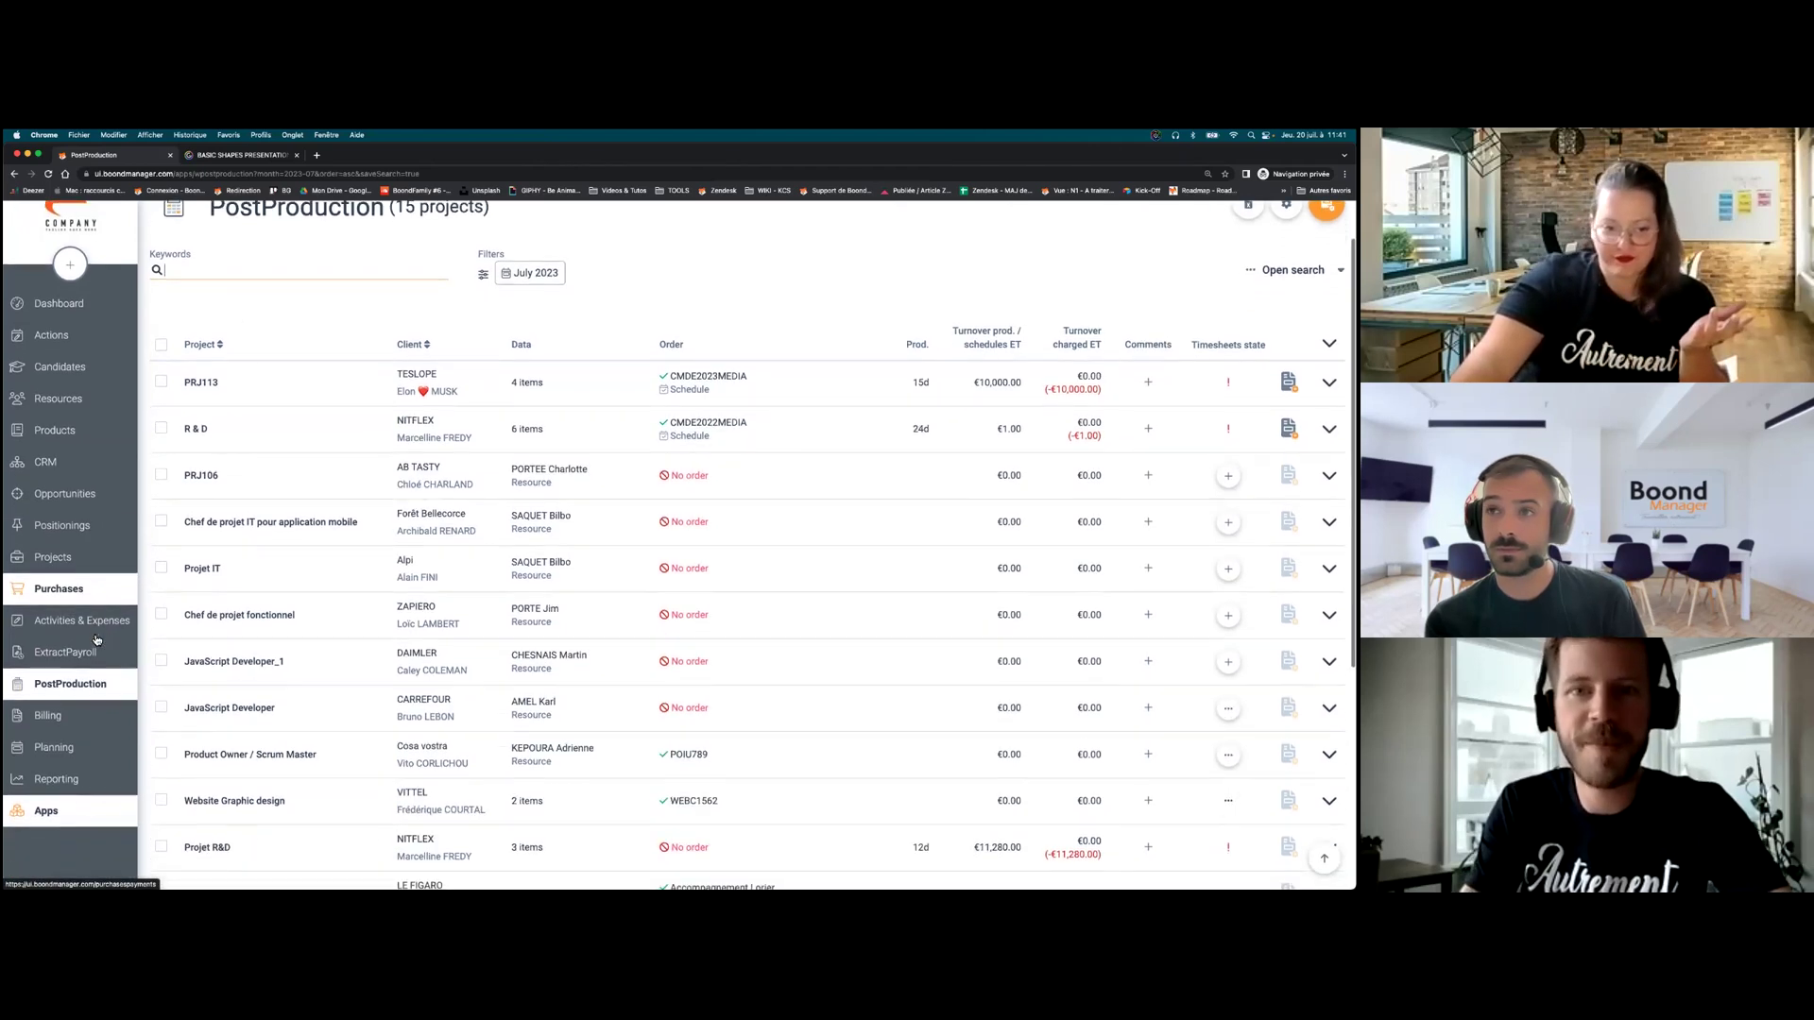
- Open the billing schedules list and filter it by schedule date for July 2023
{"action": "left_click", "coordinate": [43, 706]}
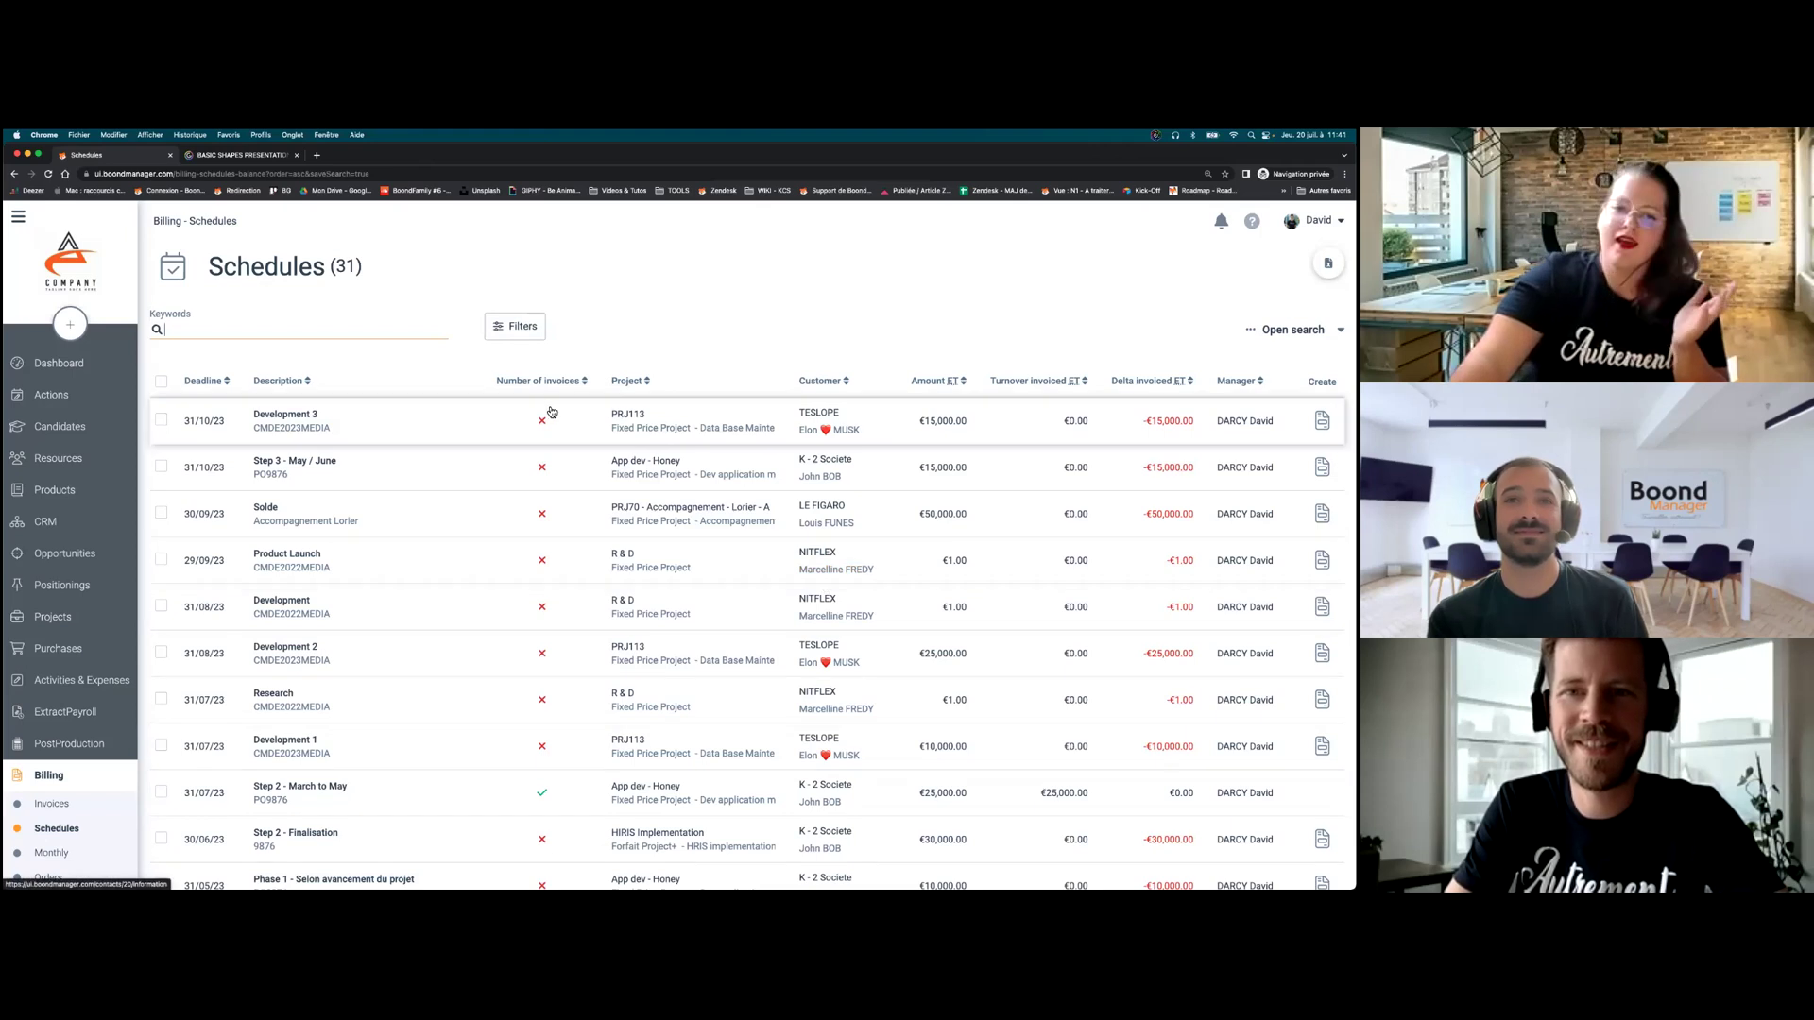
{"action": "left_click", "coordinate": [505, 336]}
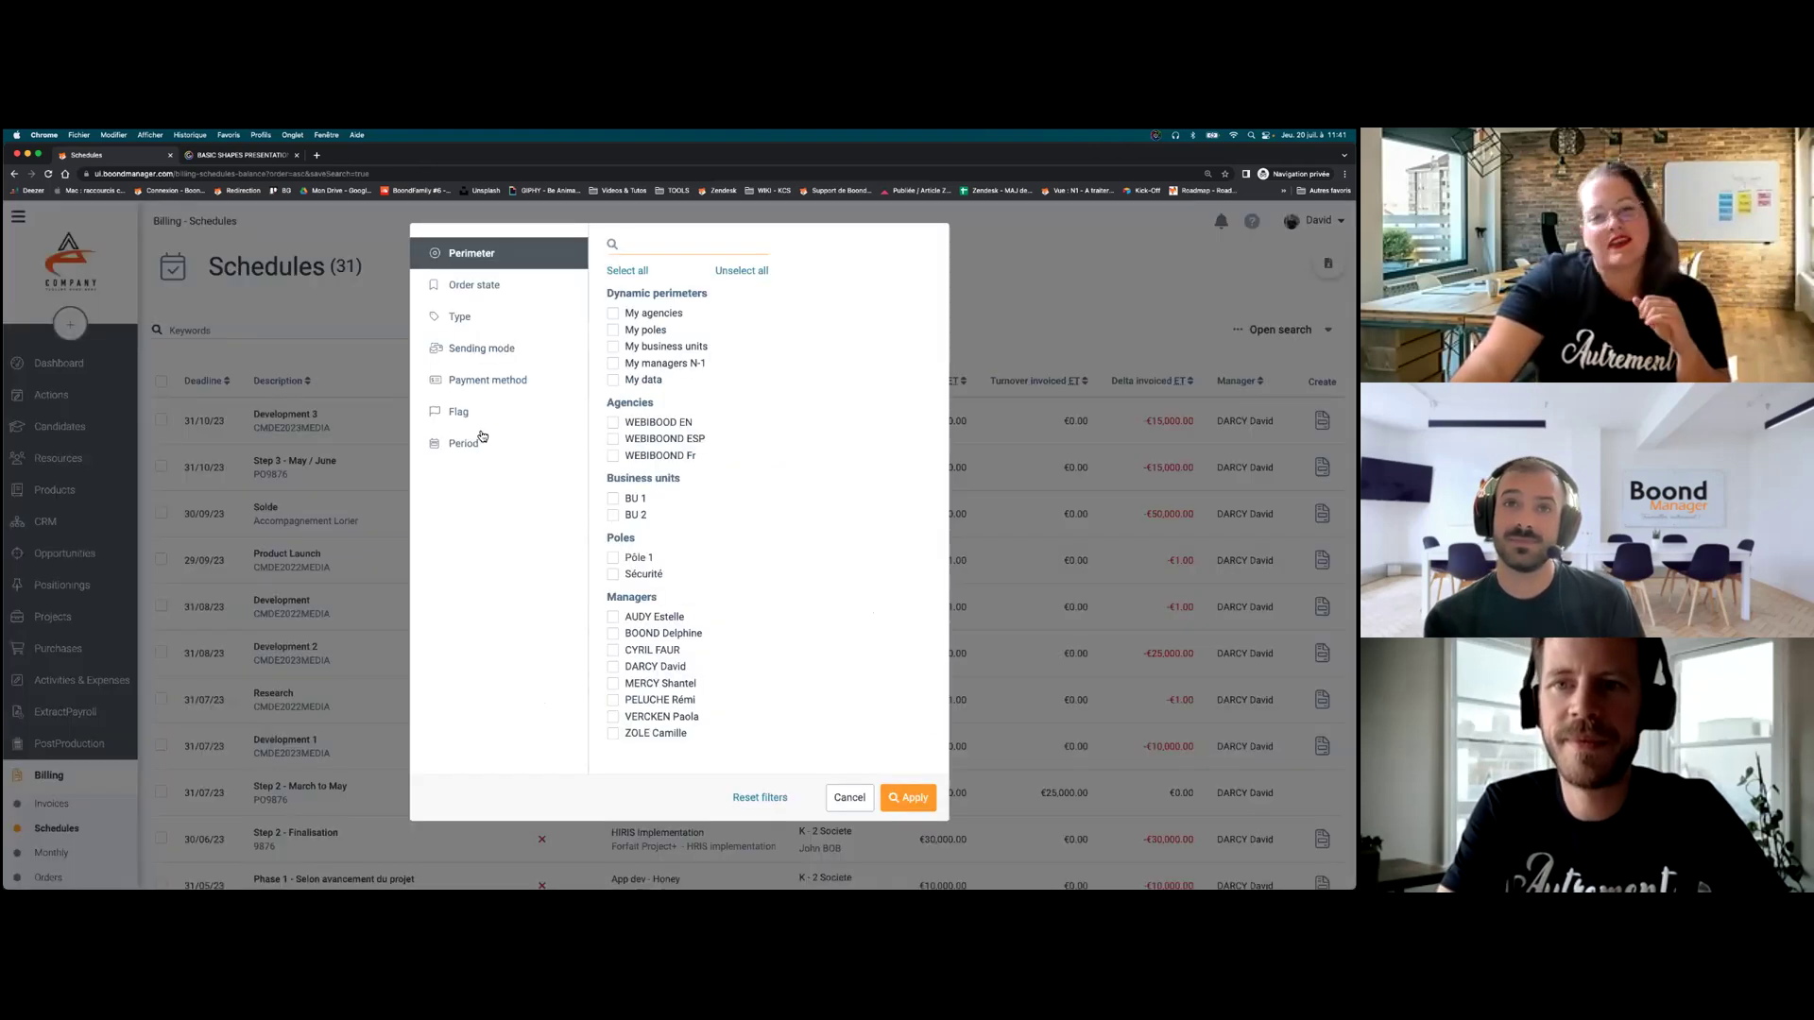
{"action": "left_click", "coordinate": [467, 446]}
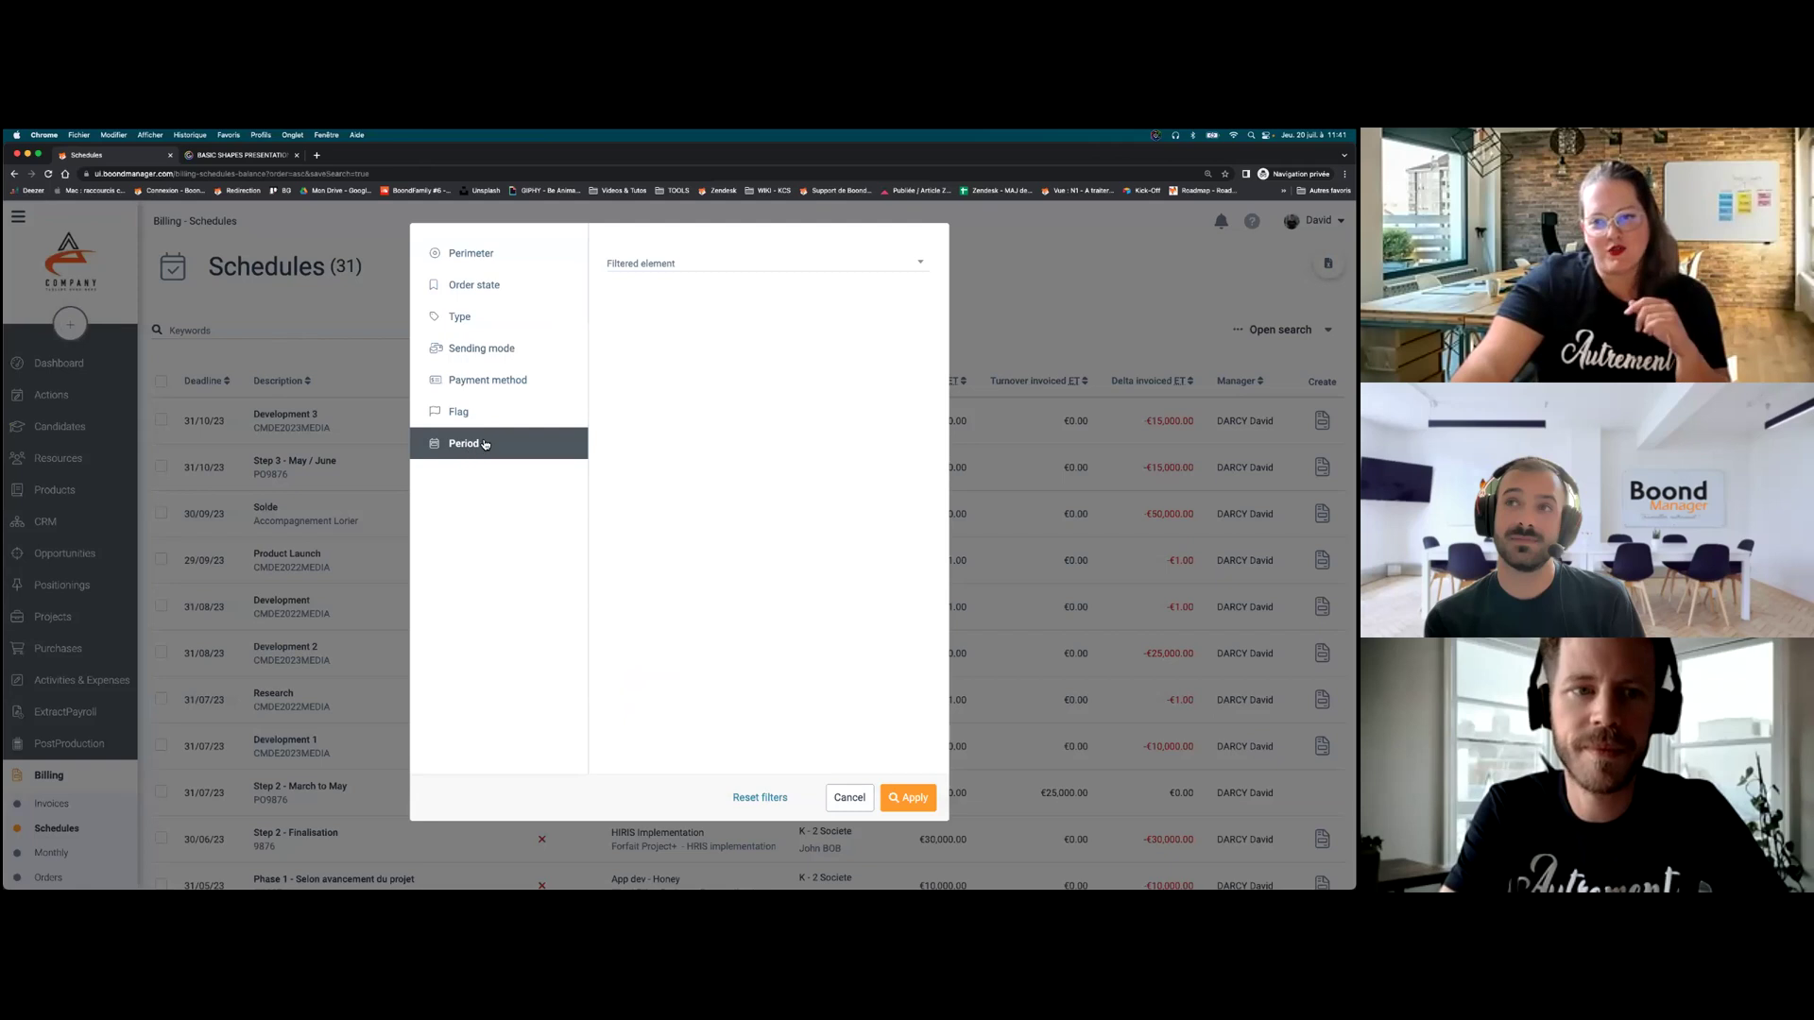
{"action": "left_click", "coordinate": [724, 269]}
{"action": "left_click", "coordinate": [725, 313]}
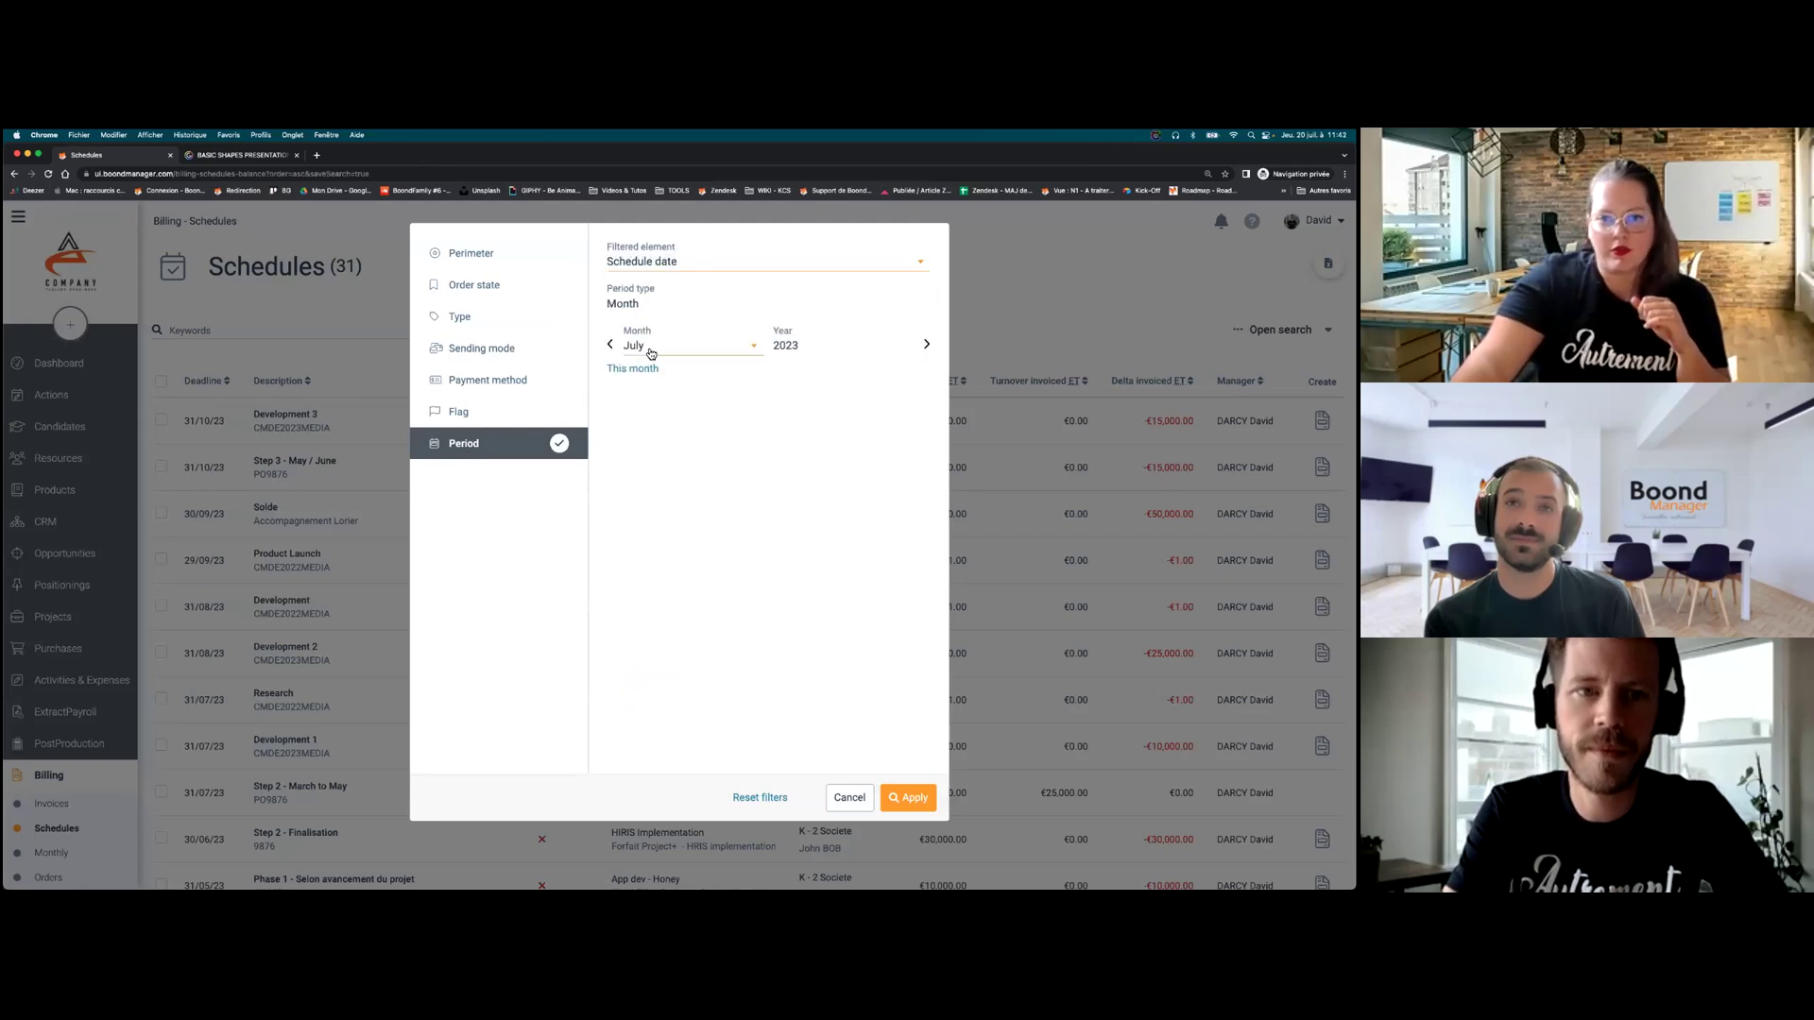
{"action": "left_click", "coordinate": [914, 805]}
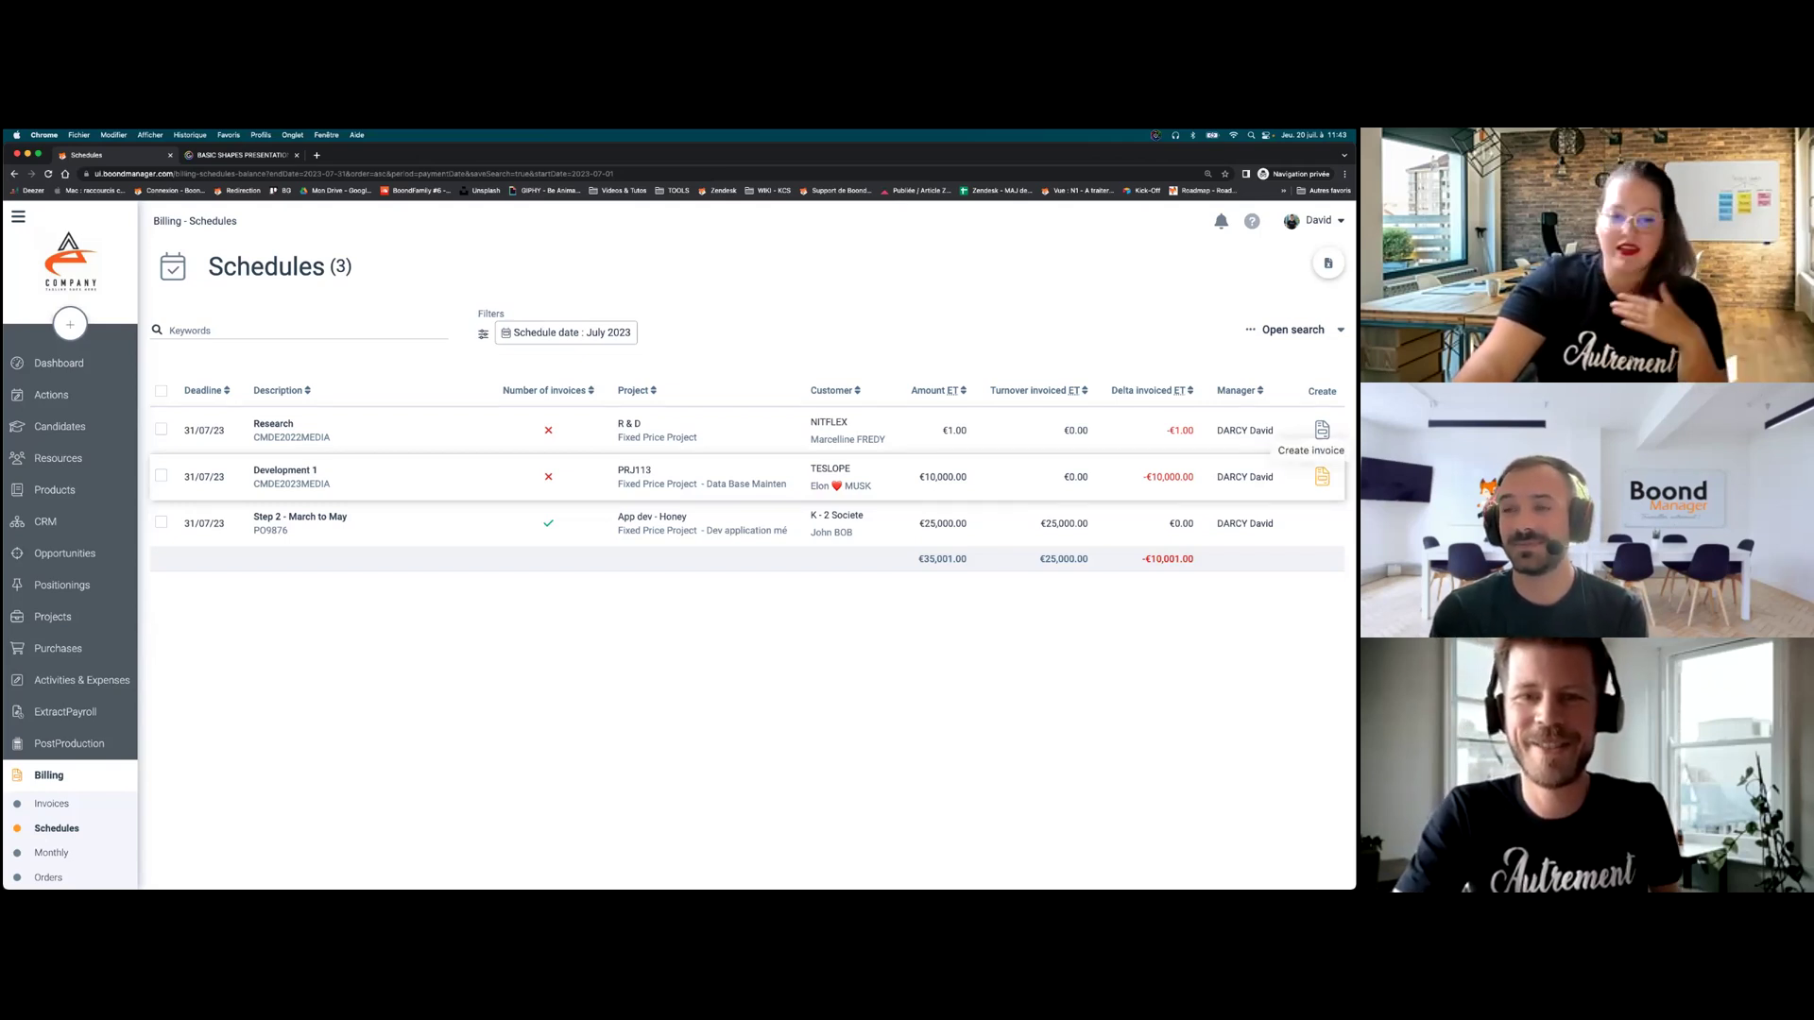
- Create an invoice from the Development 1 schedule of project PRJ113, review its contents and save it
{"action": "left_click", "coordinate": [1321, 476]}
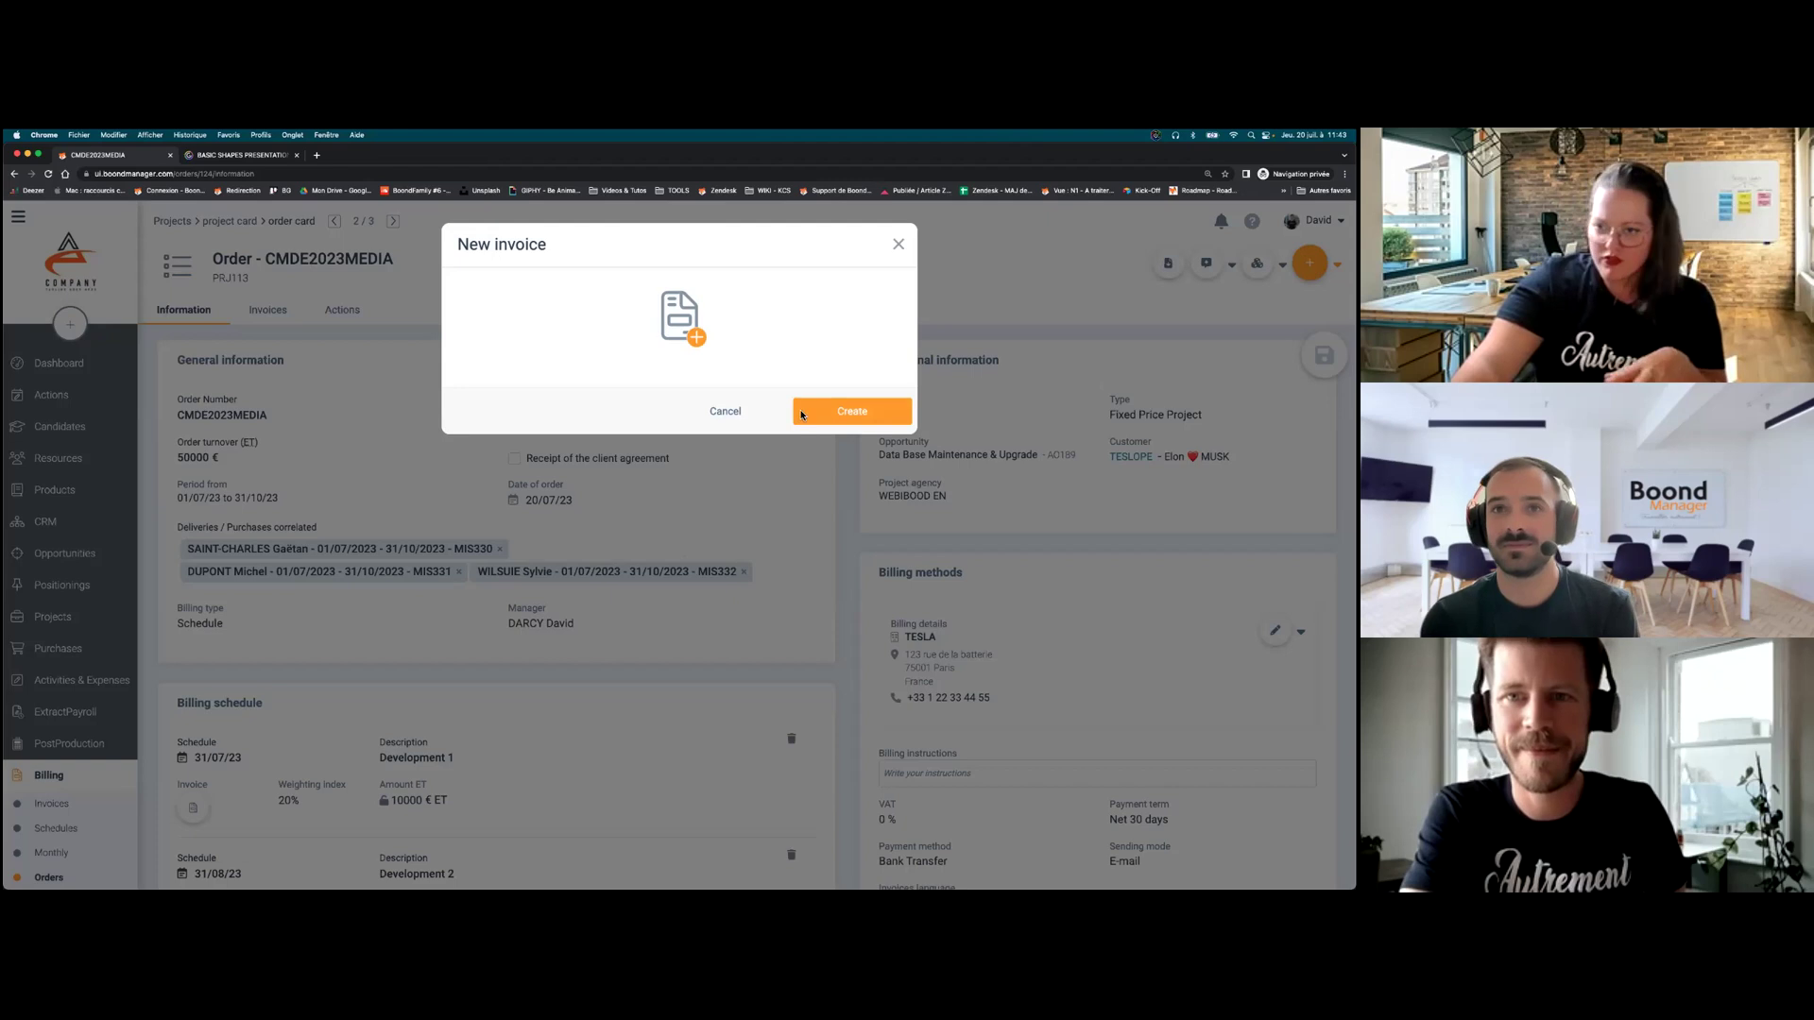
{"action": "left_click", "coordinate": [849, 416]}
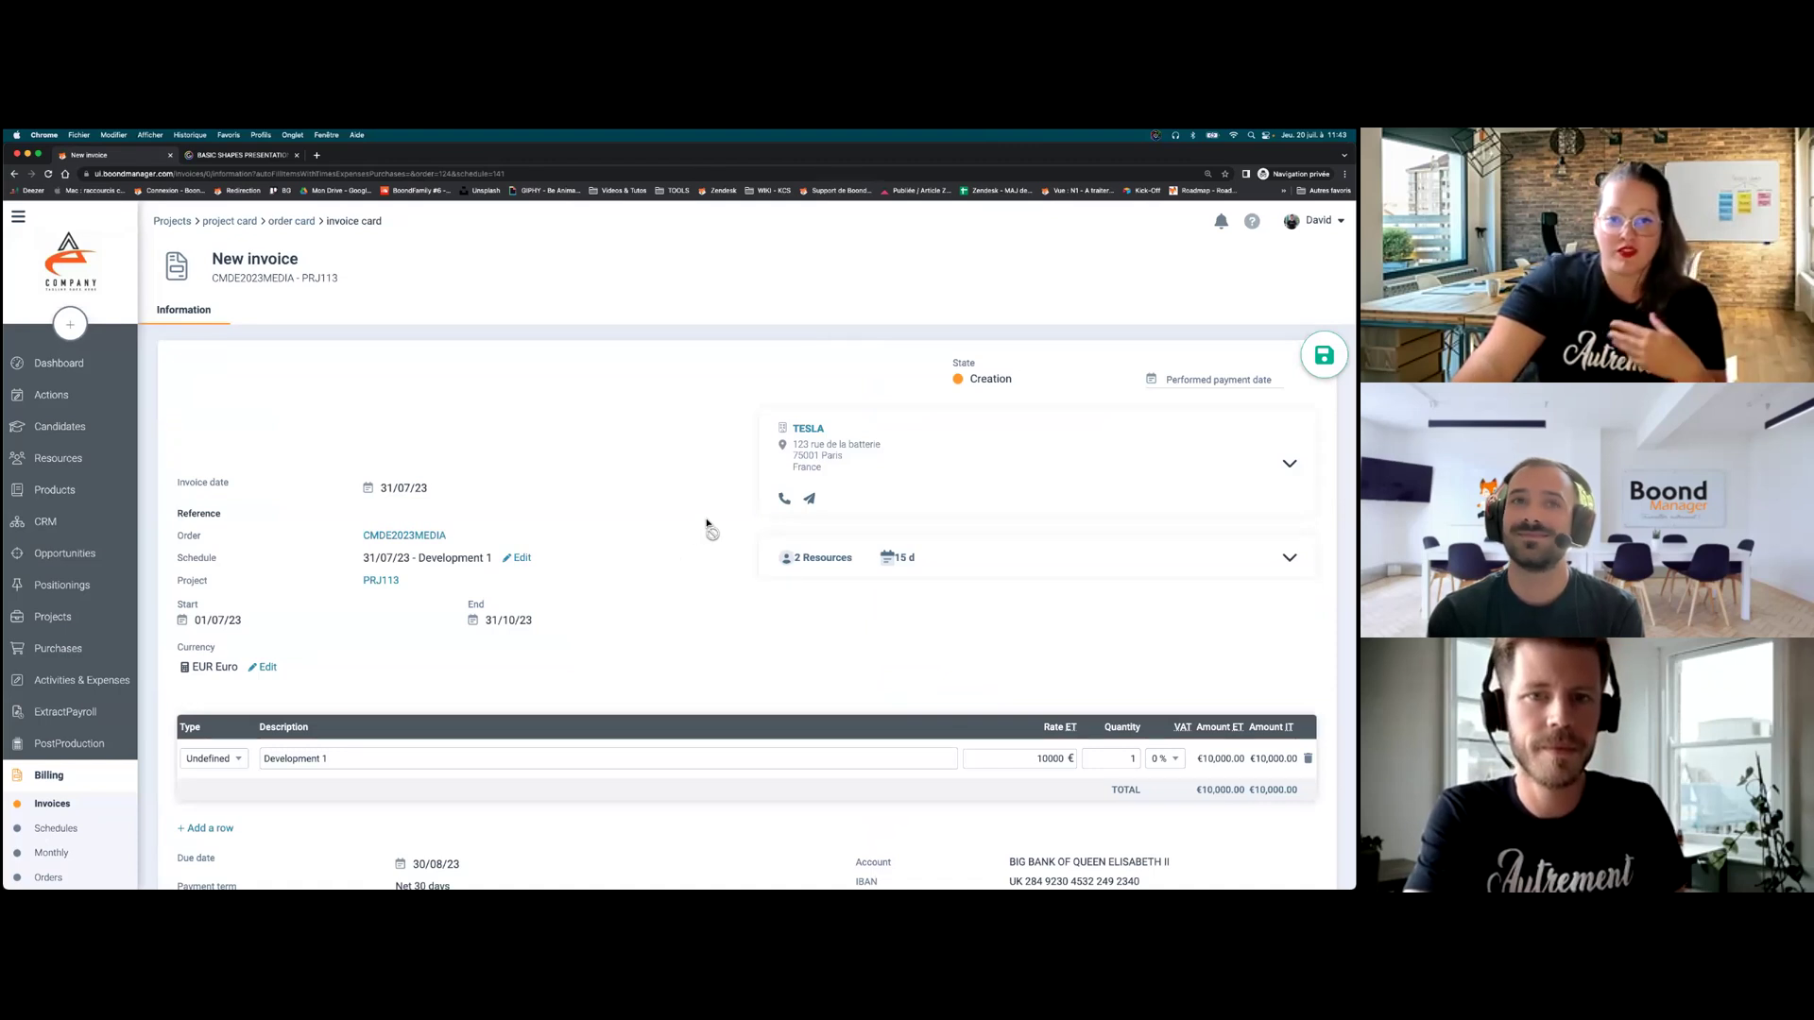
{"action": "scroll", "coordinate": [709, 525], "scroll_direction": "down", "scroll_amount": 1}
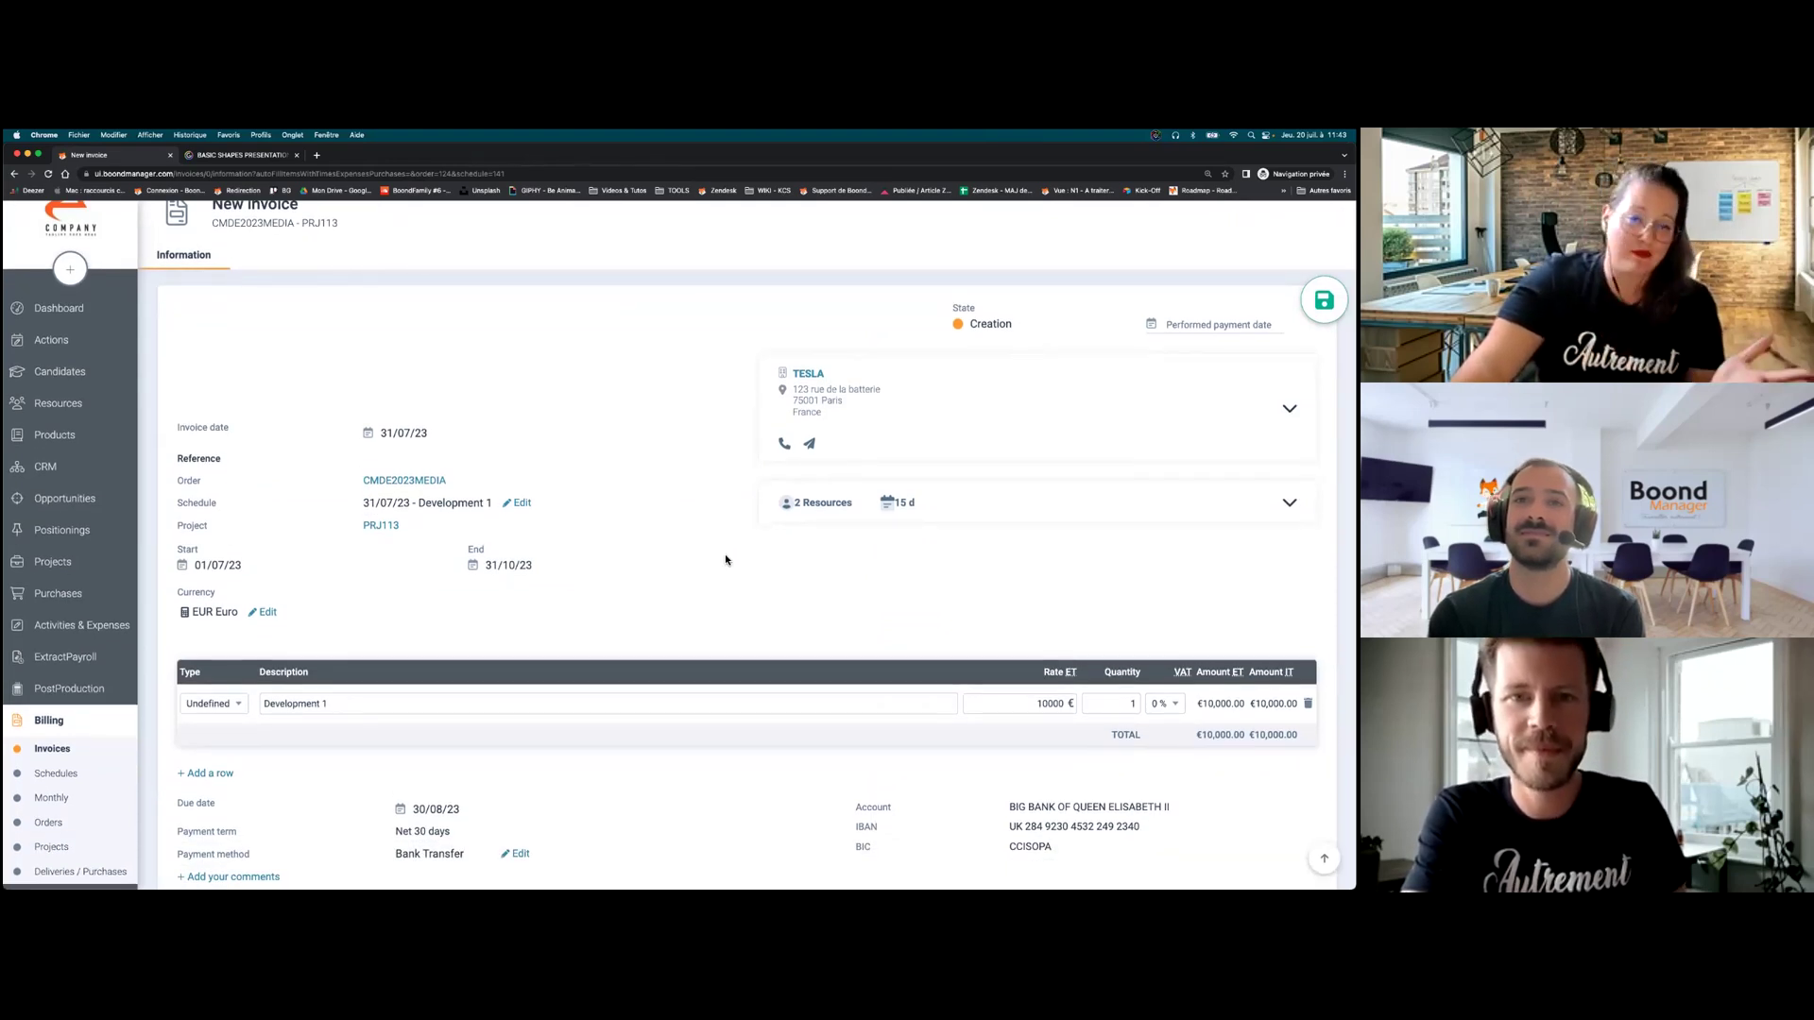
{"action": "scroll", "coordinate": [726, 557], "scroll_direction": "down", "scroll_amount": 1}
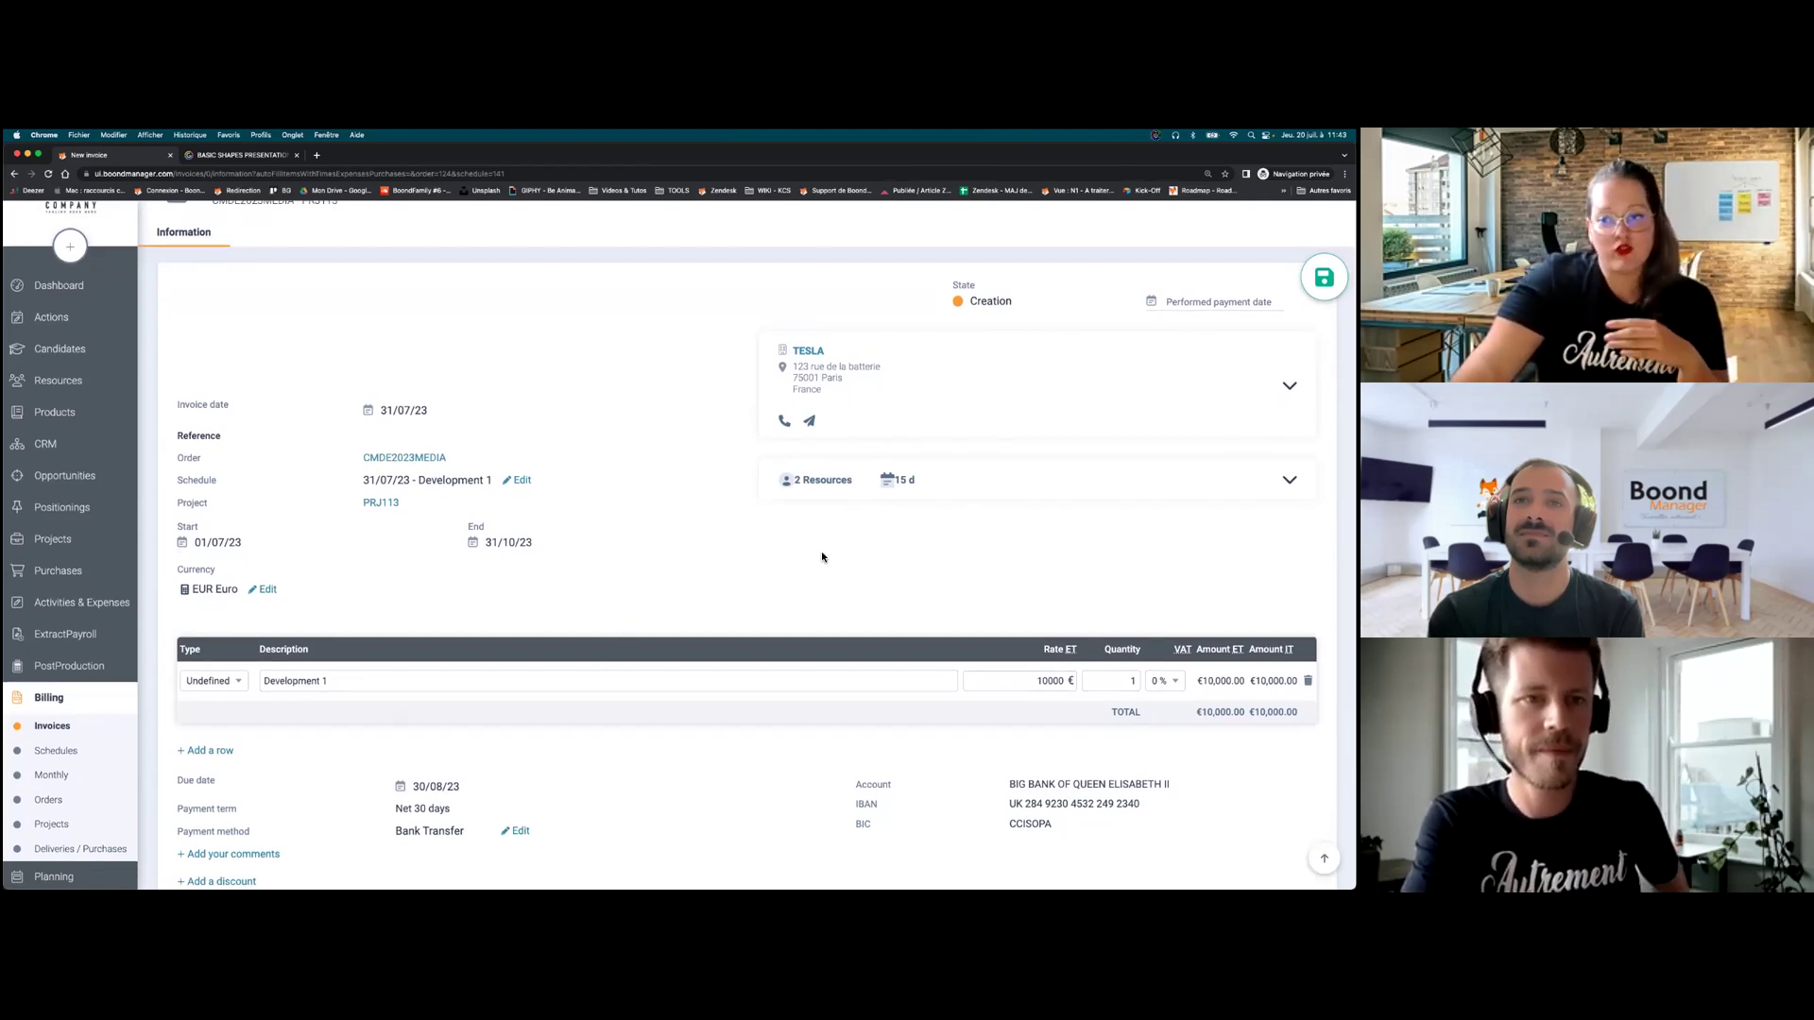
{"action": "scroll", "coordinate": [822, 567], "scroll_direction": "down", "scroll_amount": 2}
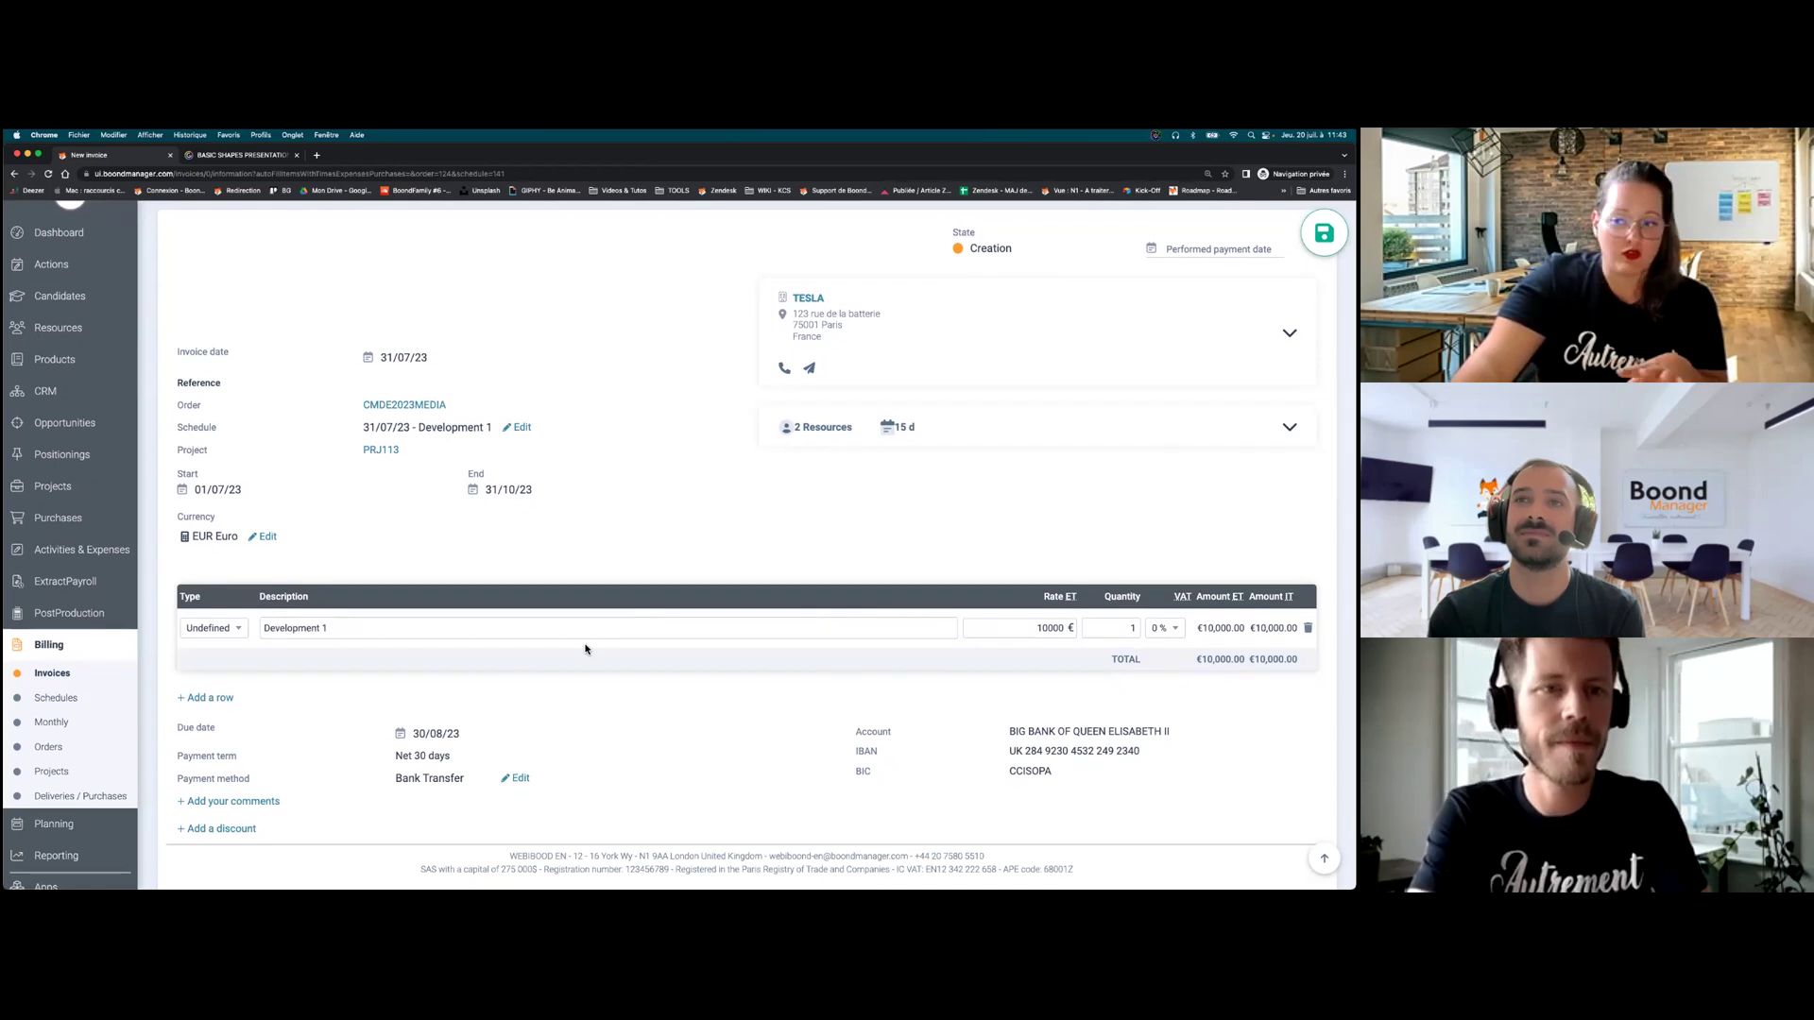
{"action": "left_click", "coordinate": [400, 639]}
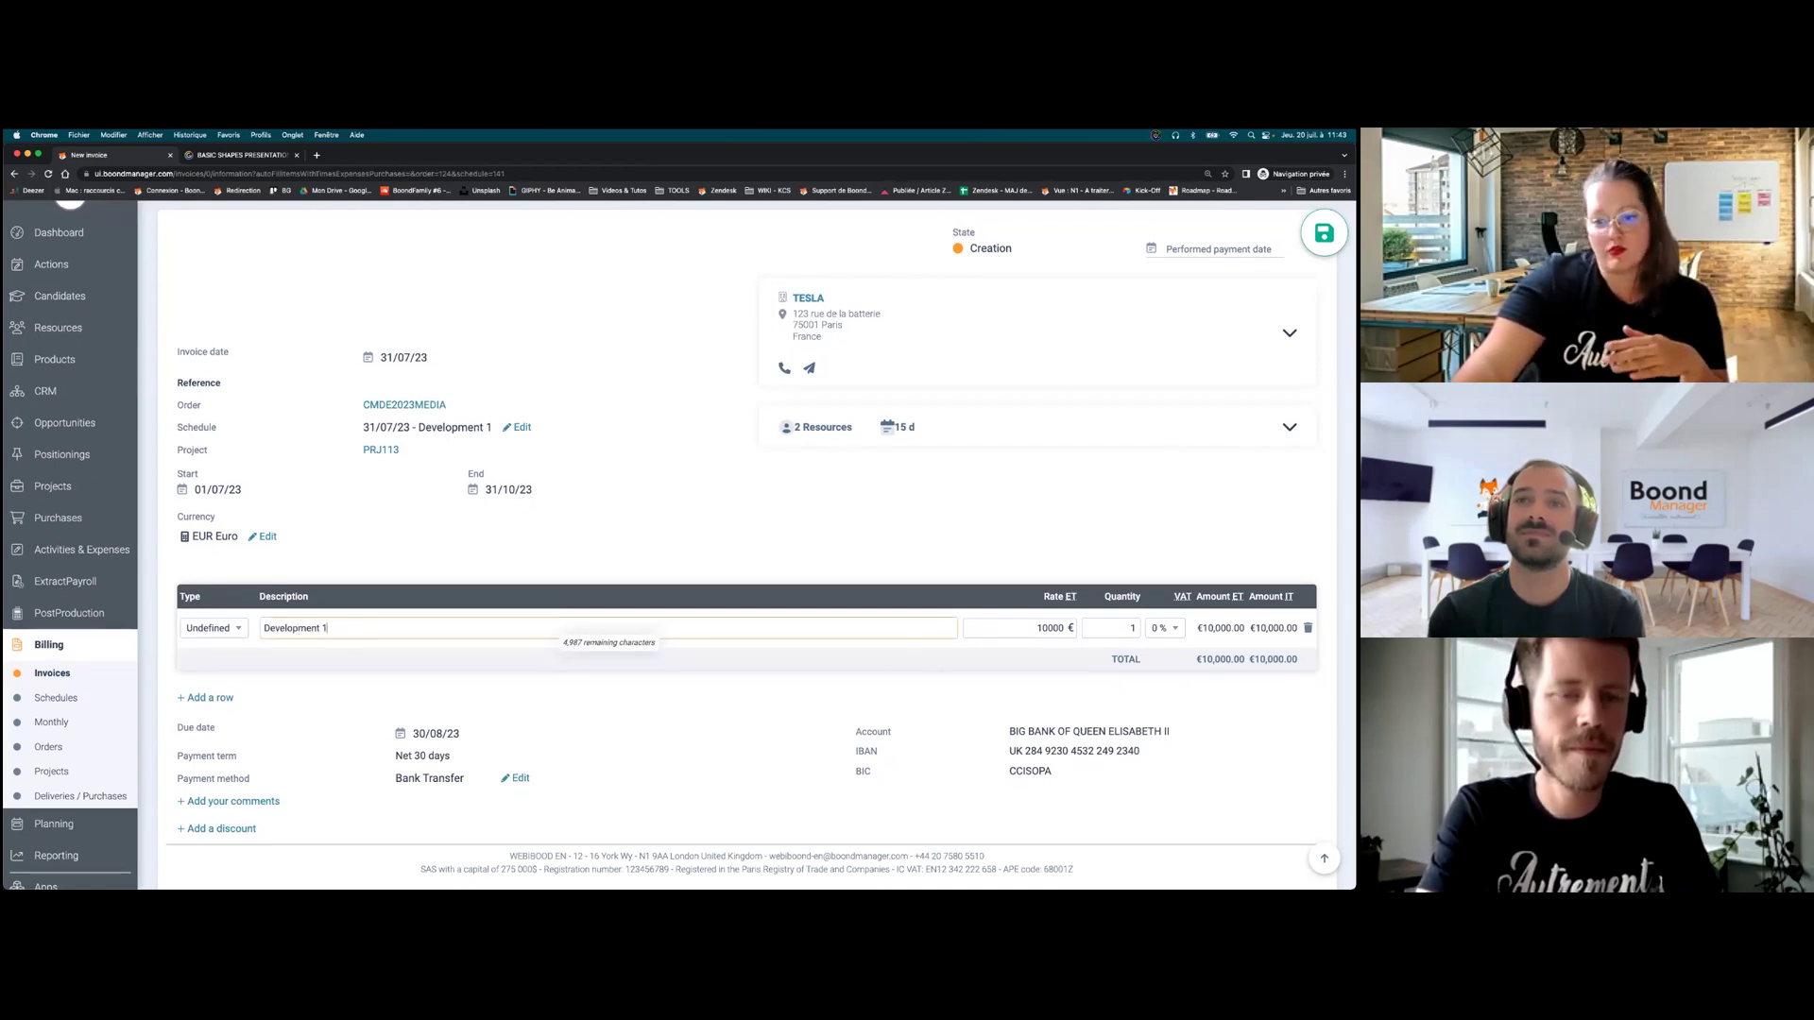
{"action": "scroll", "coordinate": [680, 543], "scroll_direction": "up", "scroll_amount": 3}
{"action": "left_click", "coordinate": [1323, 346]}
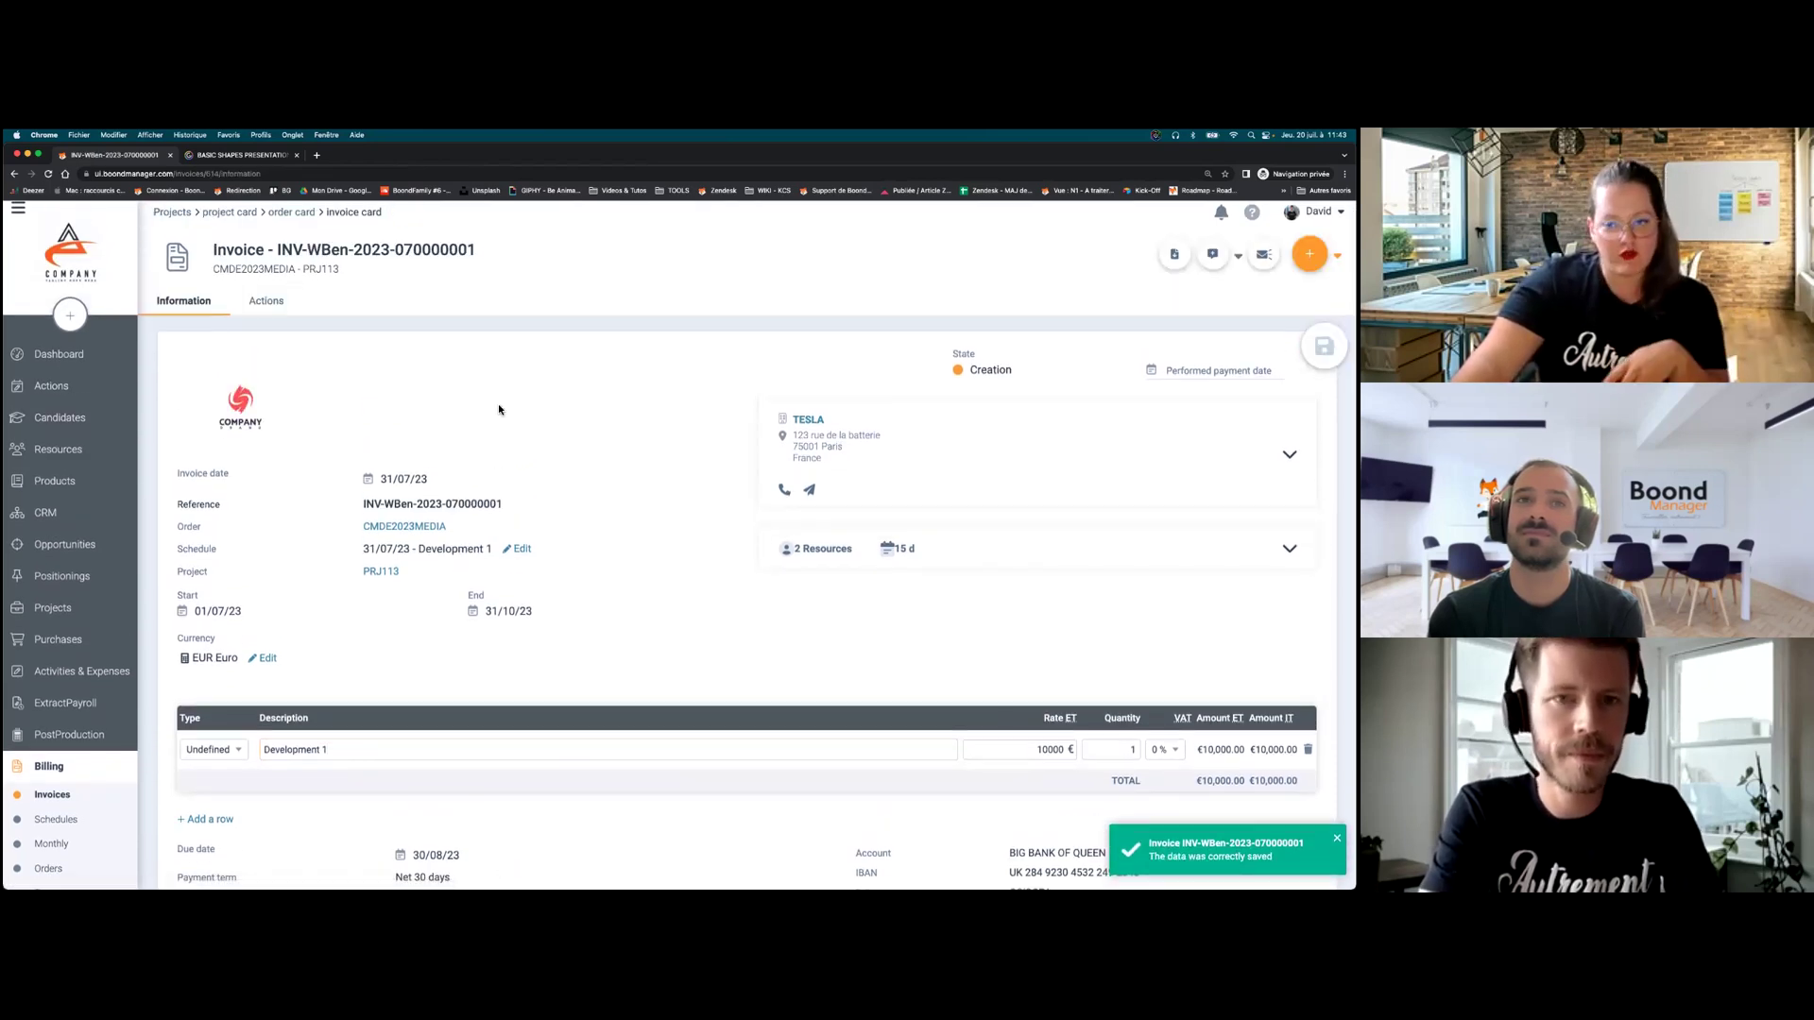
{"action": "left_click_drag", "start_coordinate": [363, 517], "coordinate": [527, 510]}
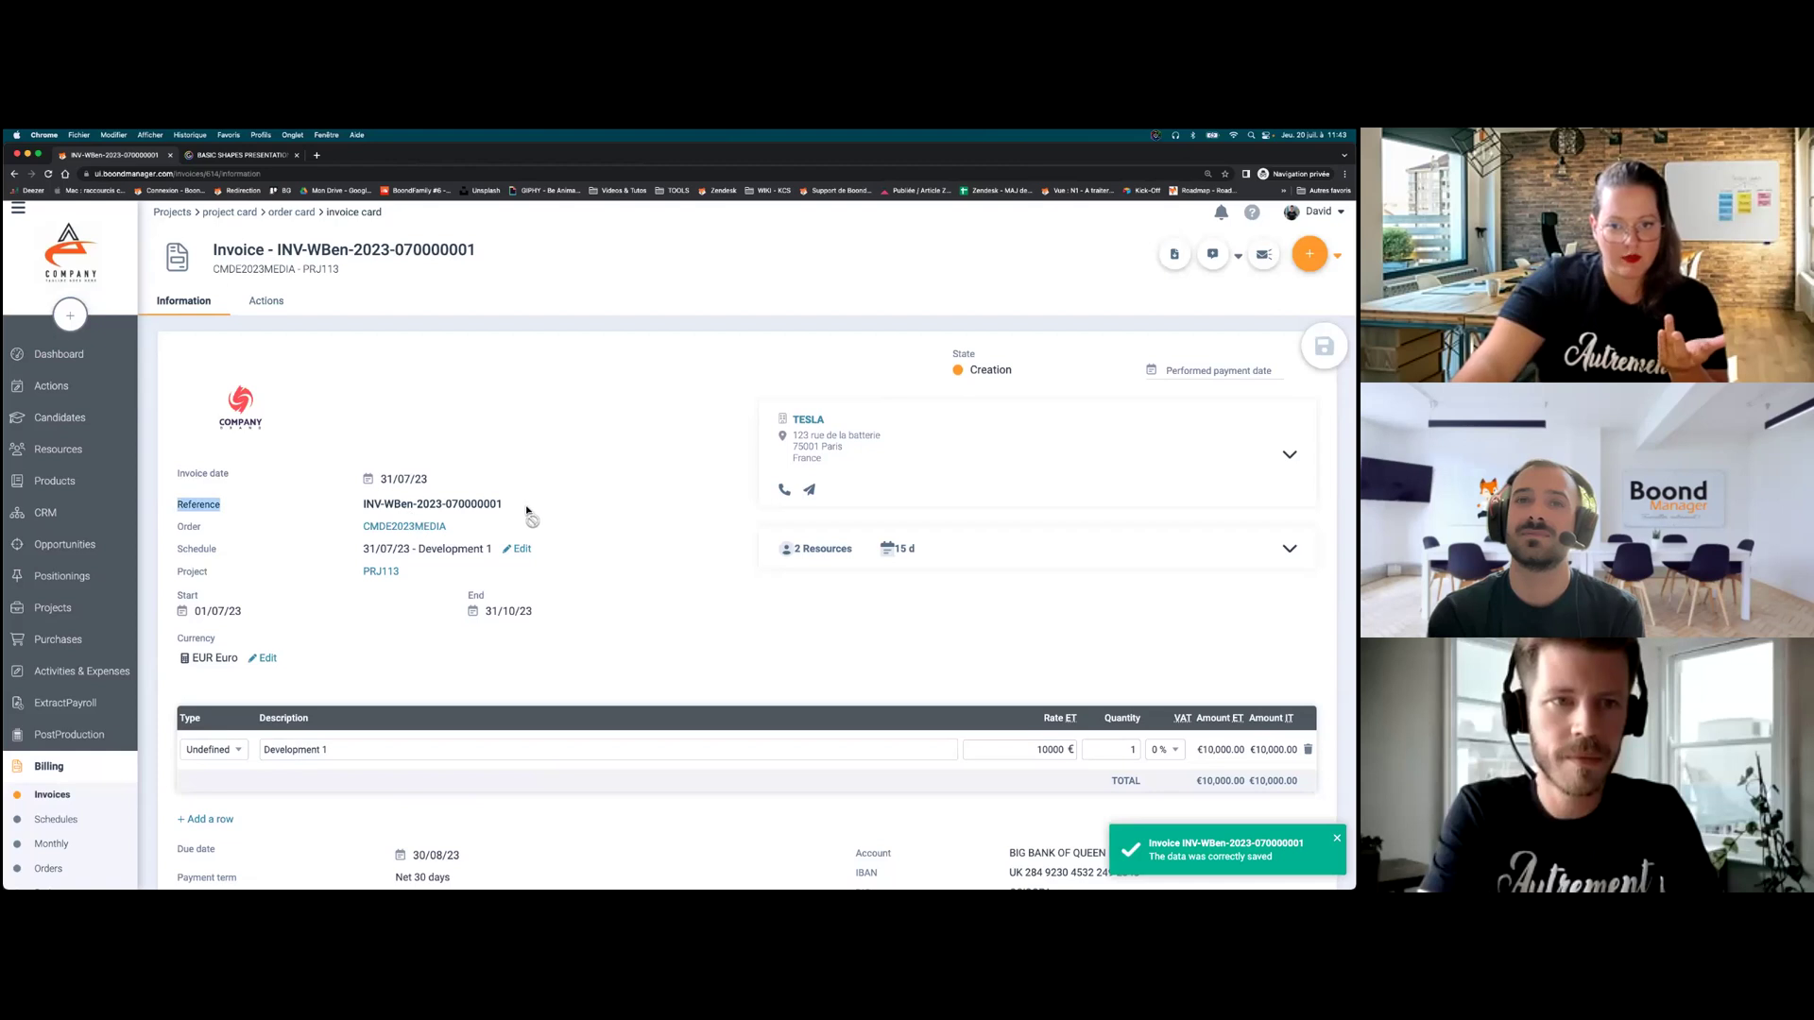
{"action": "scroll", "coordinate": [298, 586], "scroll_direction": "down", "scroll_amount": 1}
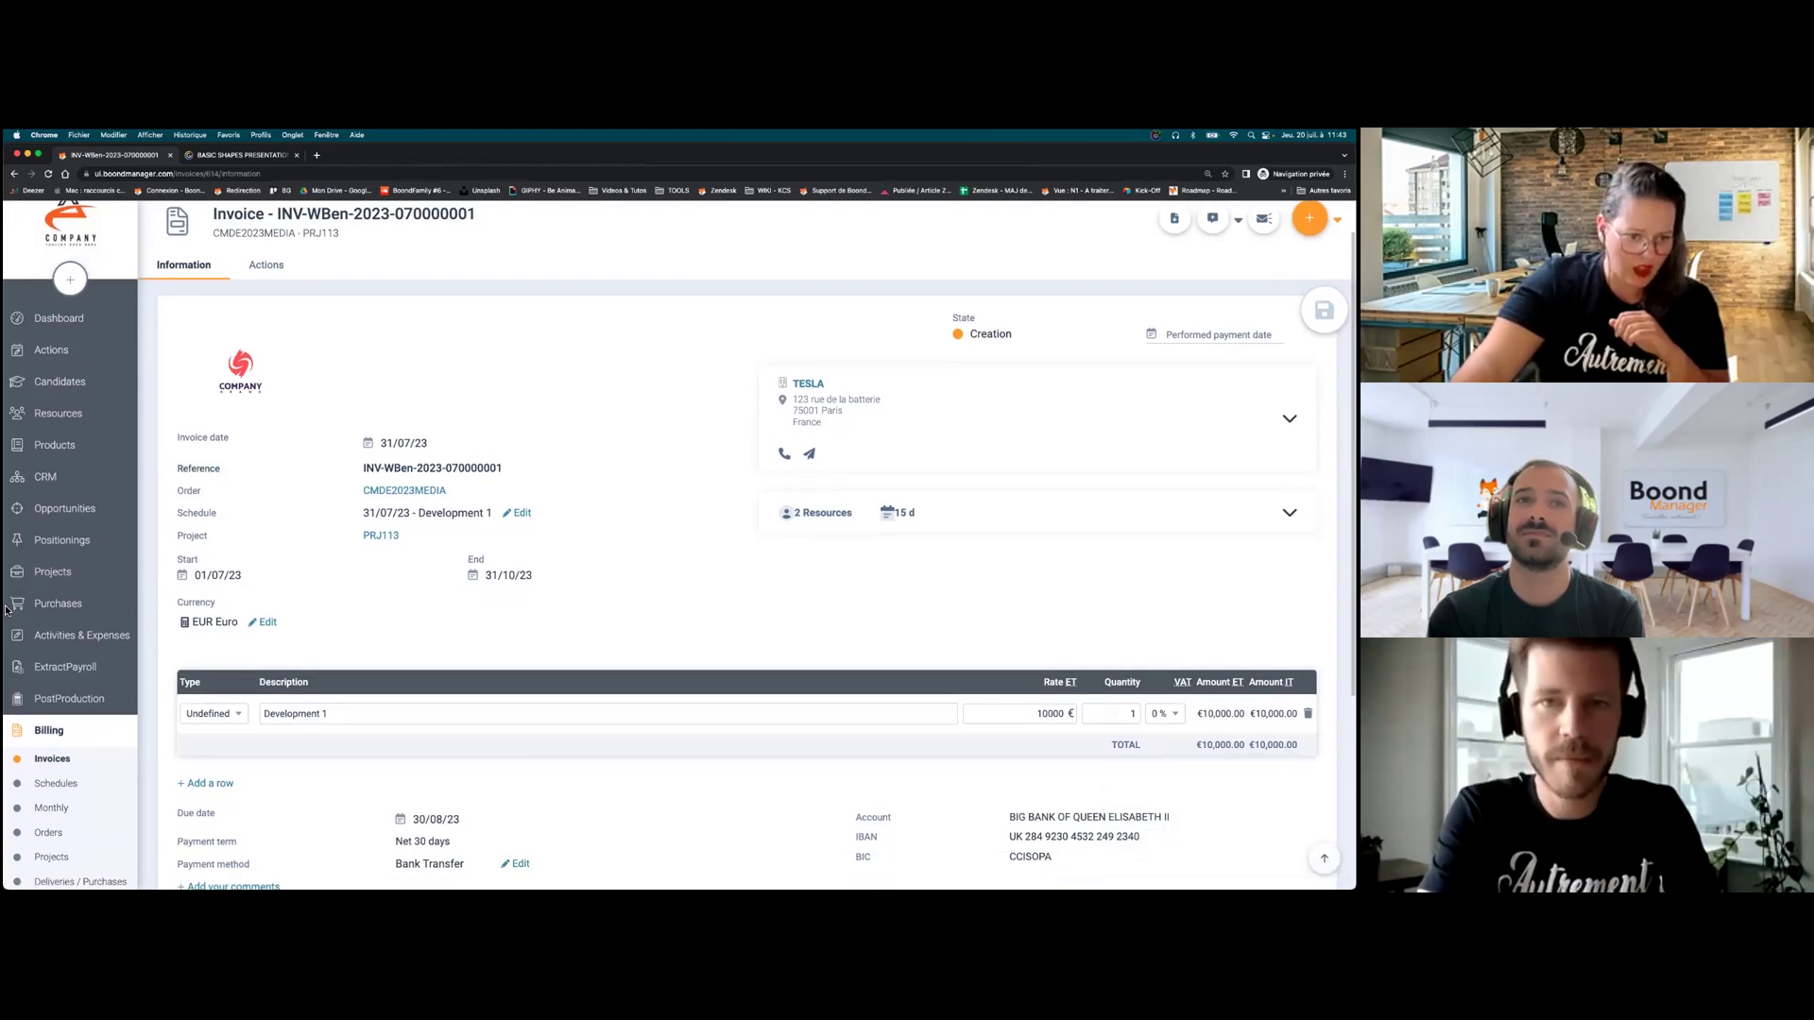
- Return to the July 2023 schedules and open the order behind the R & D Research schedule at its billing schedule
{"action": "left_click", "coordinate": [57, 785]}
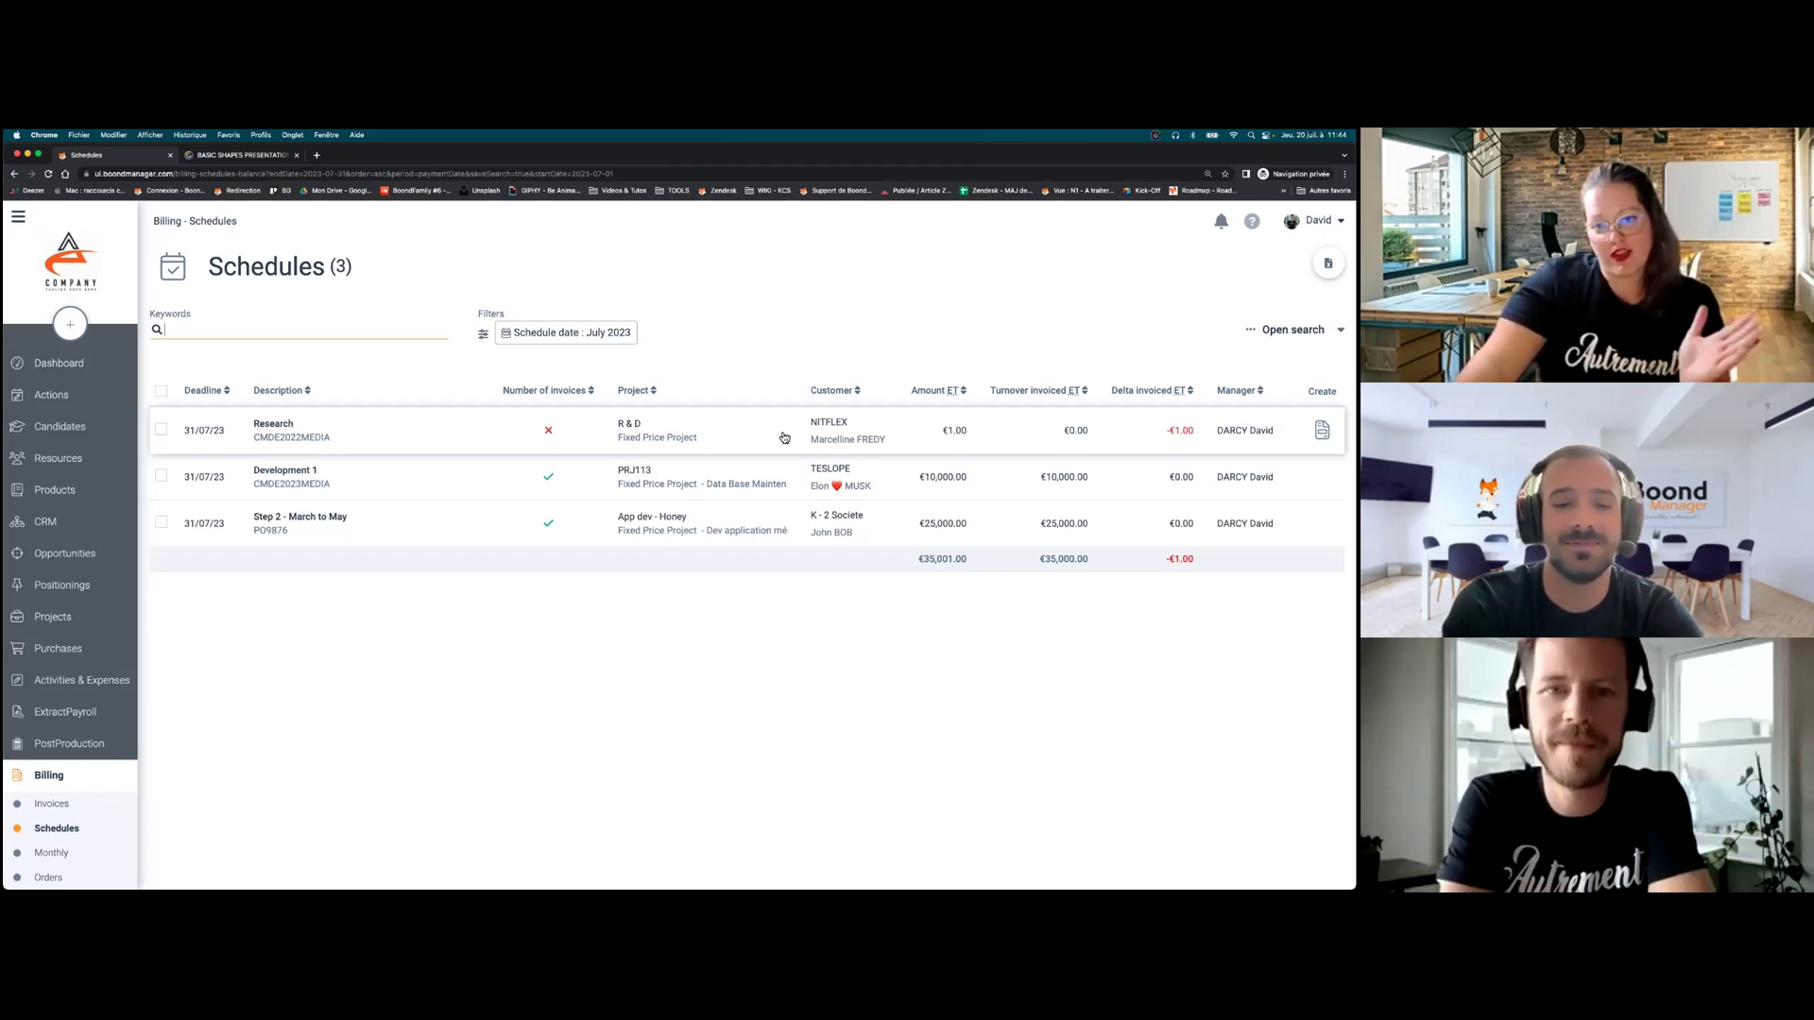
{"action": "left_click", "coordinate": [485, 443]}
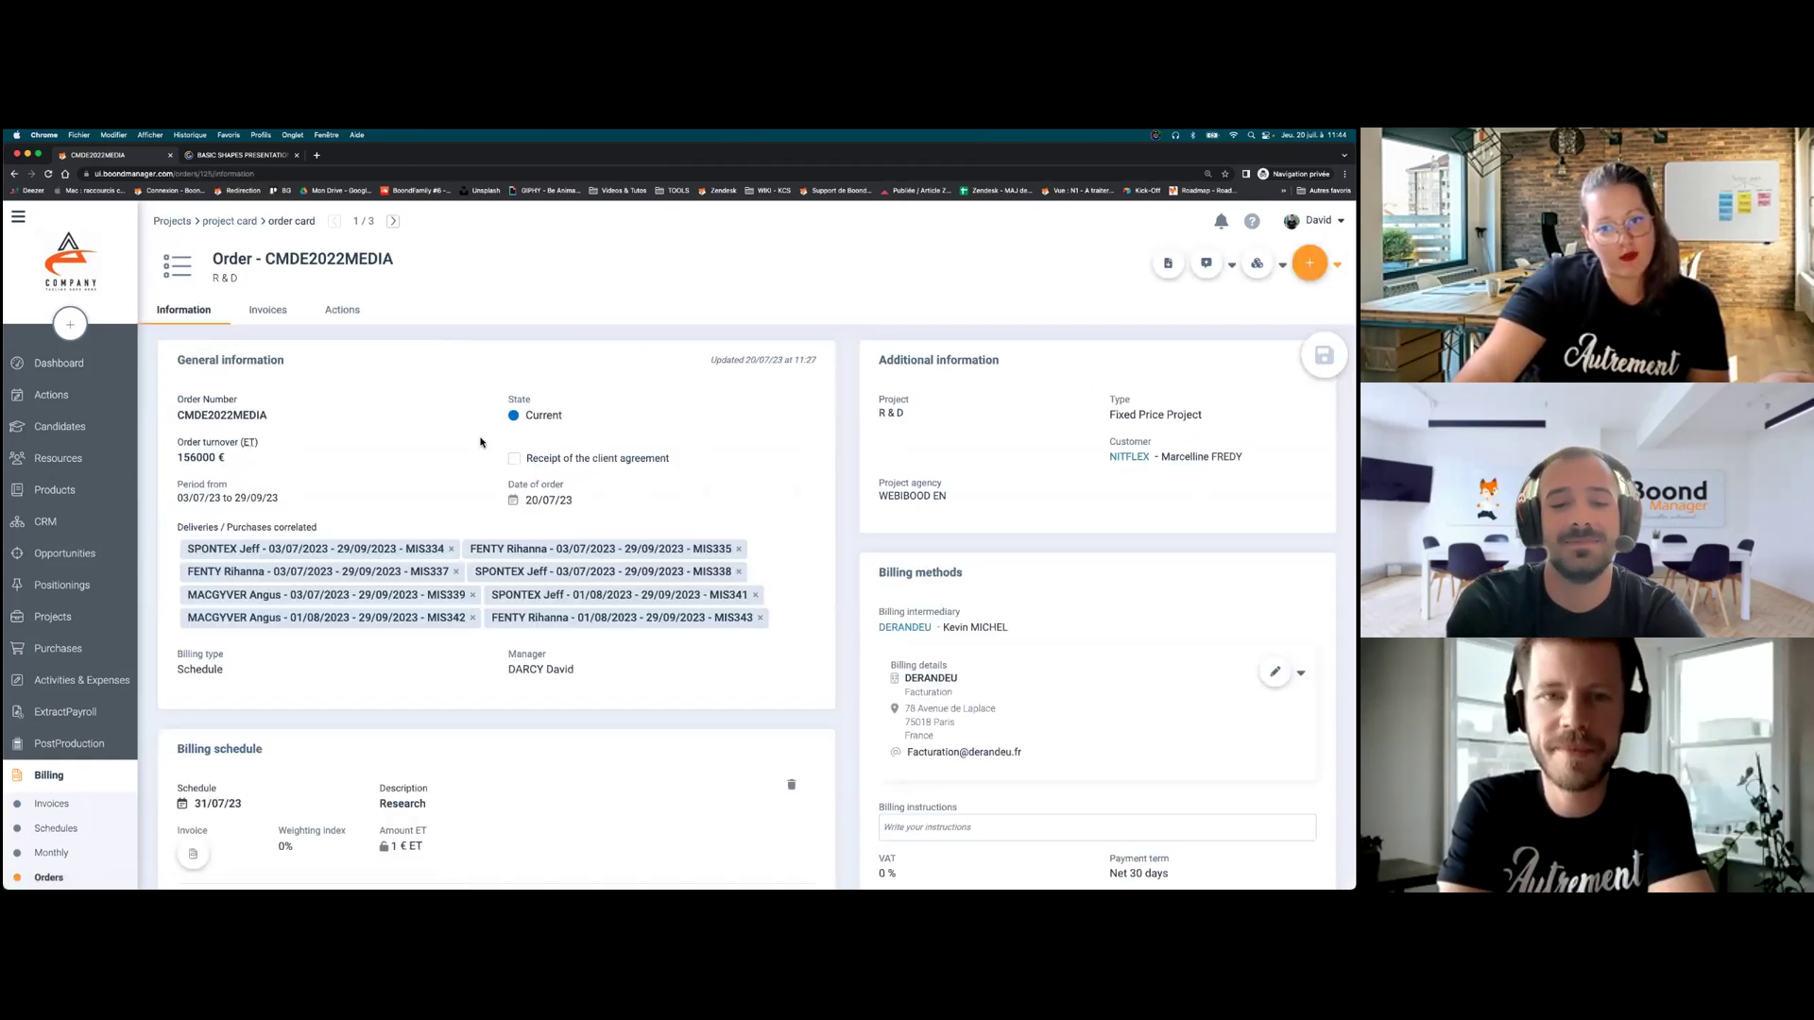
{"action": "scroll", "coordinate": [348, 377], "scroll_direction": "down", "scroll_amount": 1}
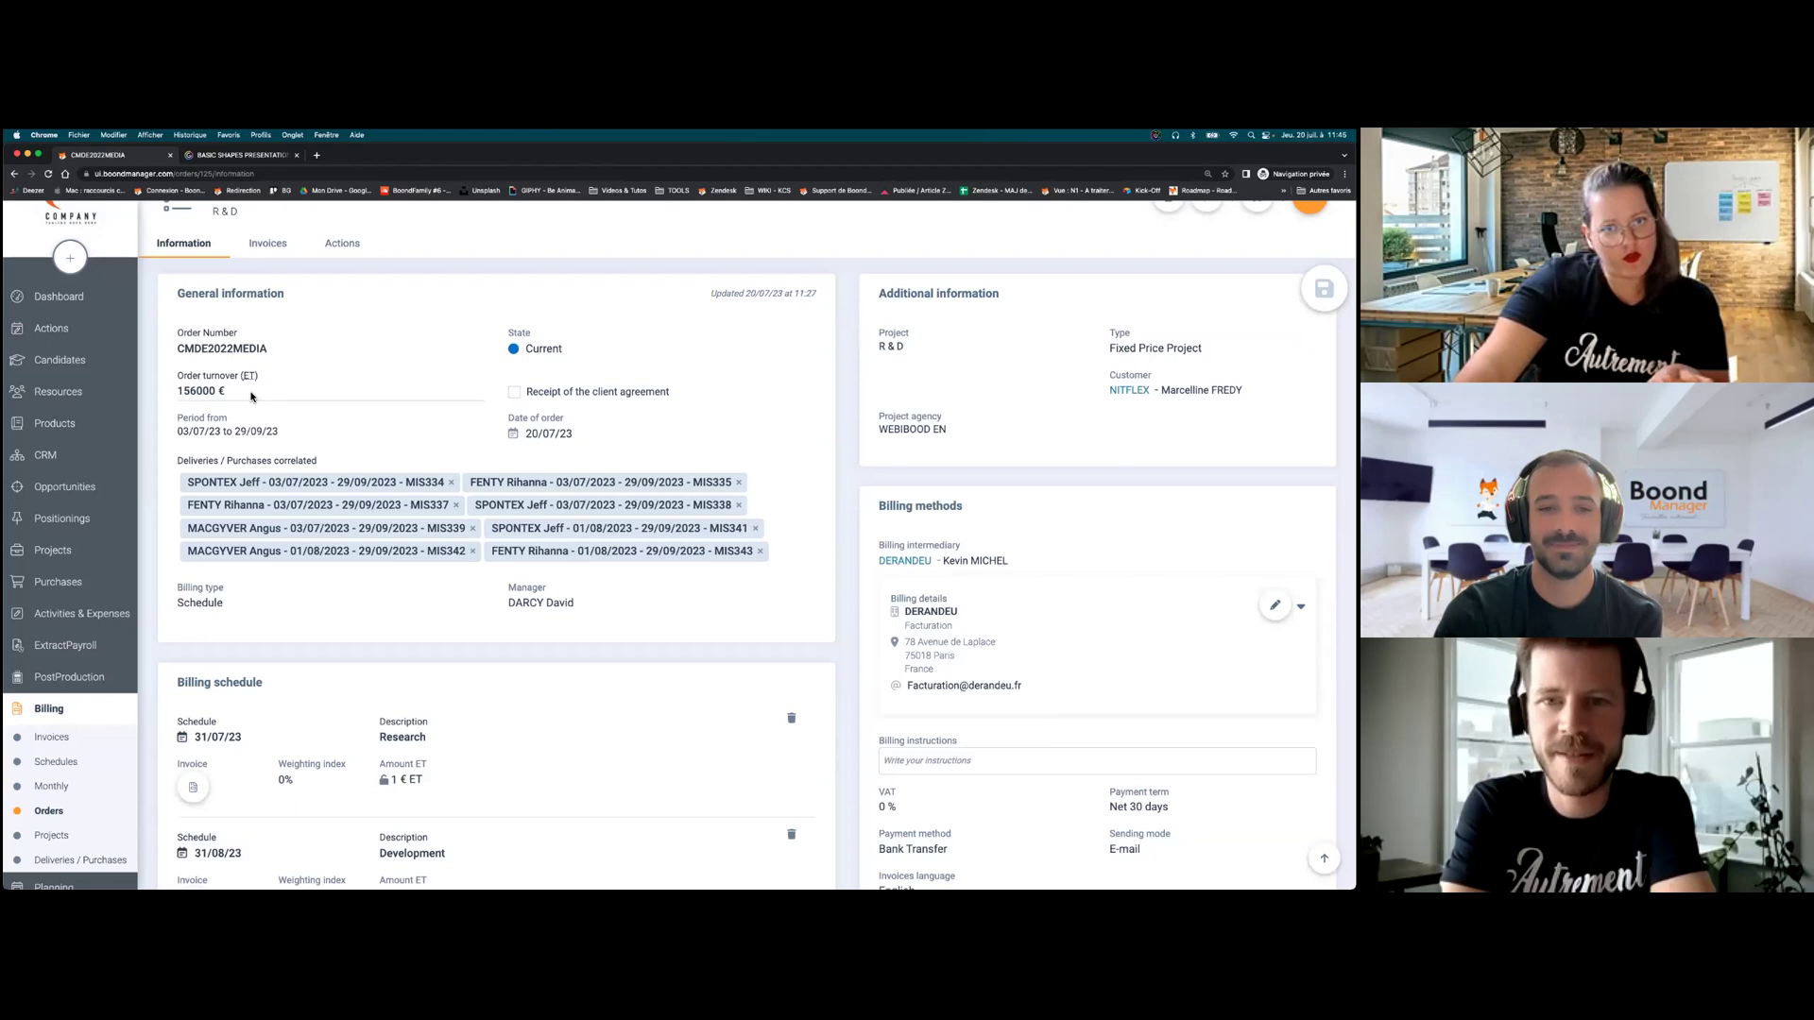
{"action": "scroll", "coordinate": [255, 406], "scroll_direction": "down", "scroll_amount": 1}
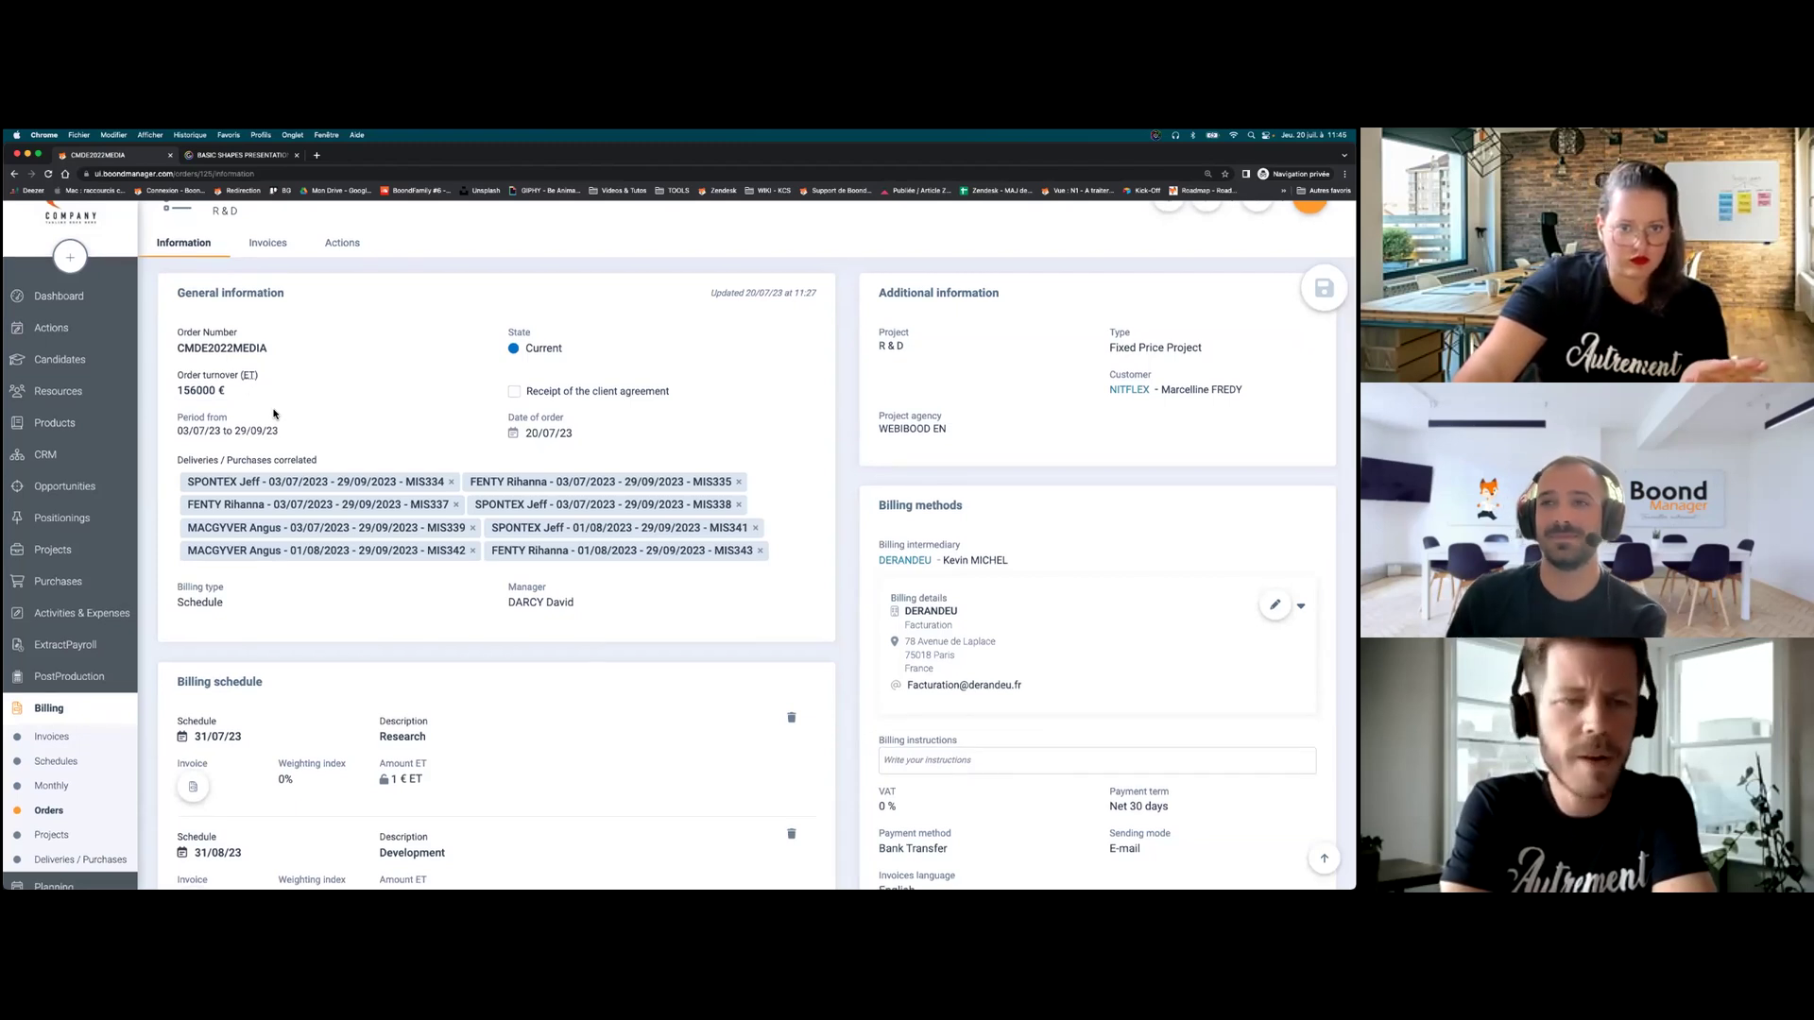
{"action": "scroll", "coordinate": [274, 413], "scroll_direction": "down", "scroll_amount": 3}
{"action": "scroll", "coordinate": [274, 413], "scroll_direction": "down", "scroll_amount": 1}
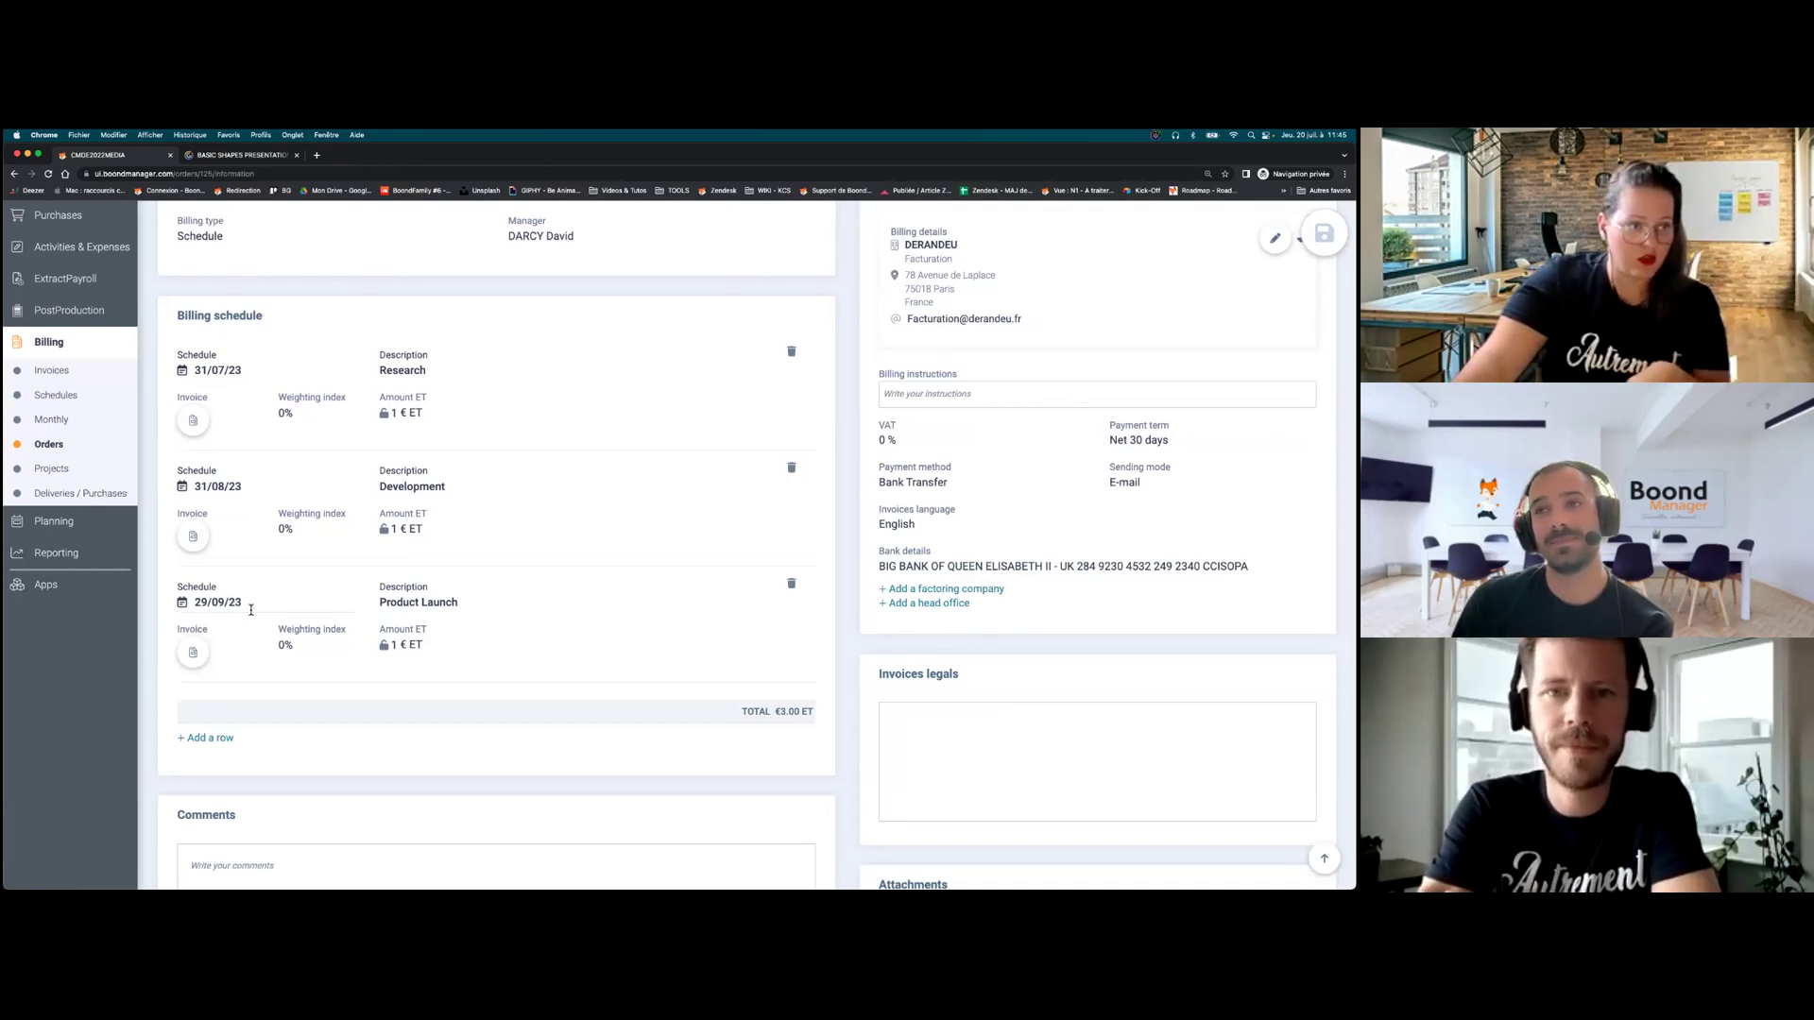
- Postpone the Product Launch row's due date to 31/10/23 and save the order
{"action": "left_click", "coordinate": [251, 610]}
{"action": "left_click", "coordinate": [389, 364]}
{"action": "left_click", "coordinate": [262, 540]}
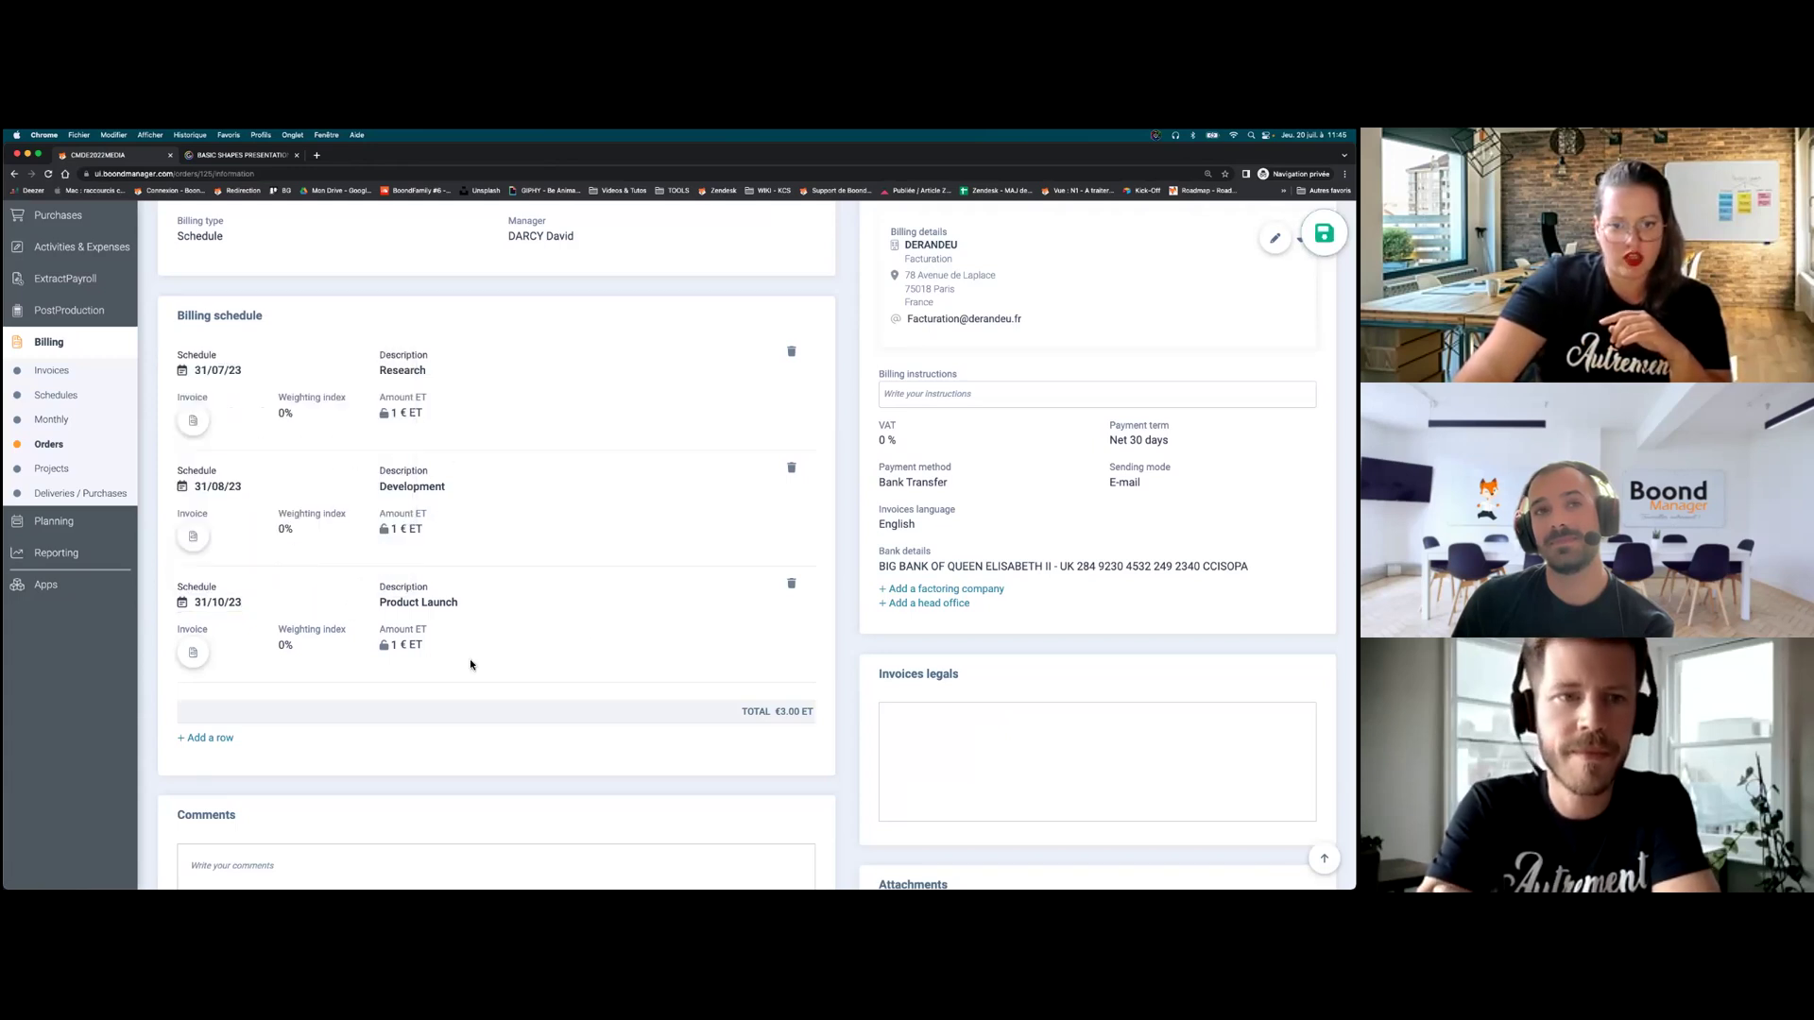
{"action": "left_click", "coordinate": [1324, 232]}
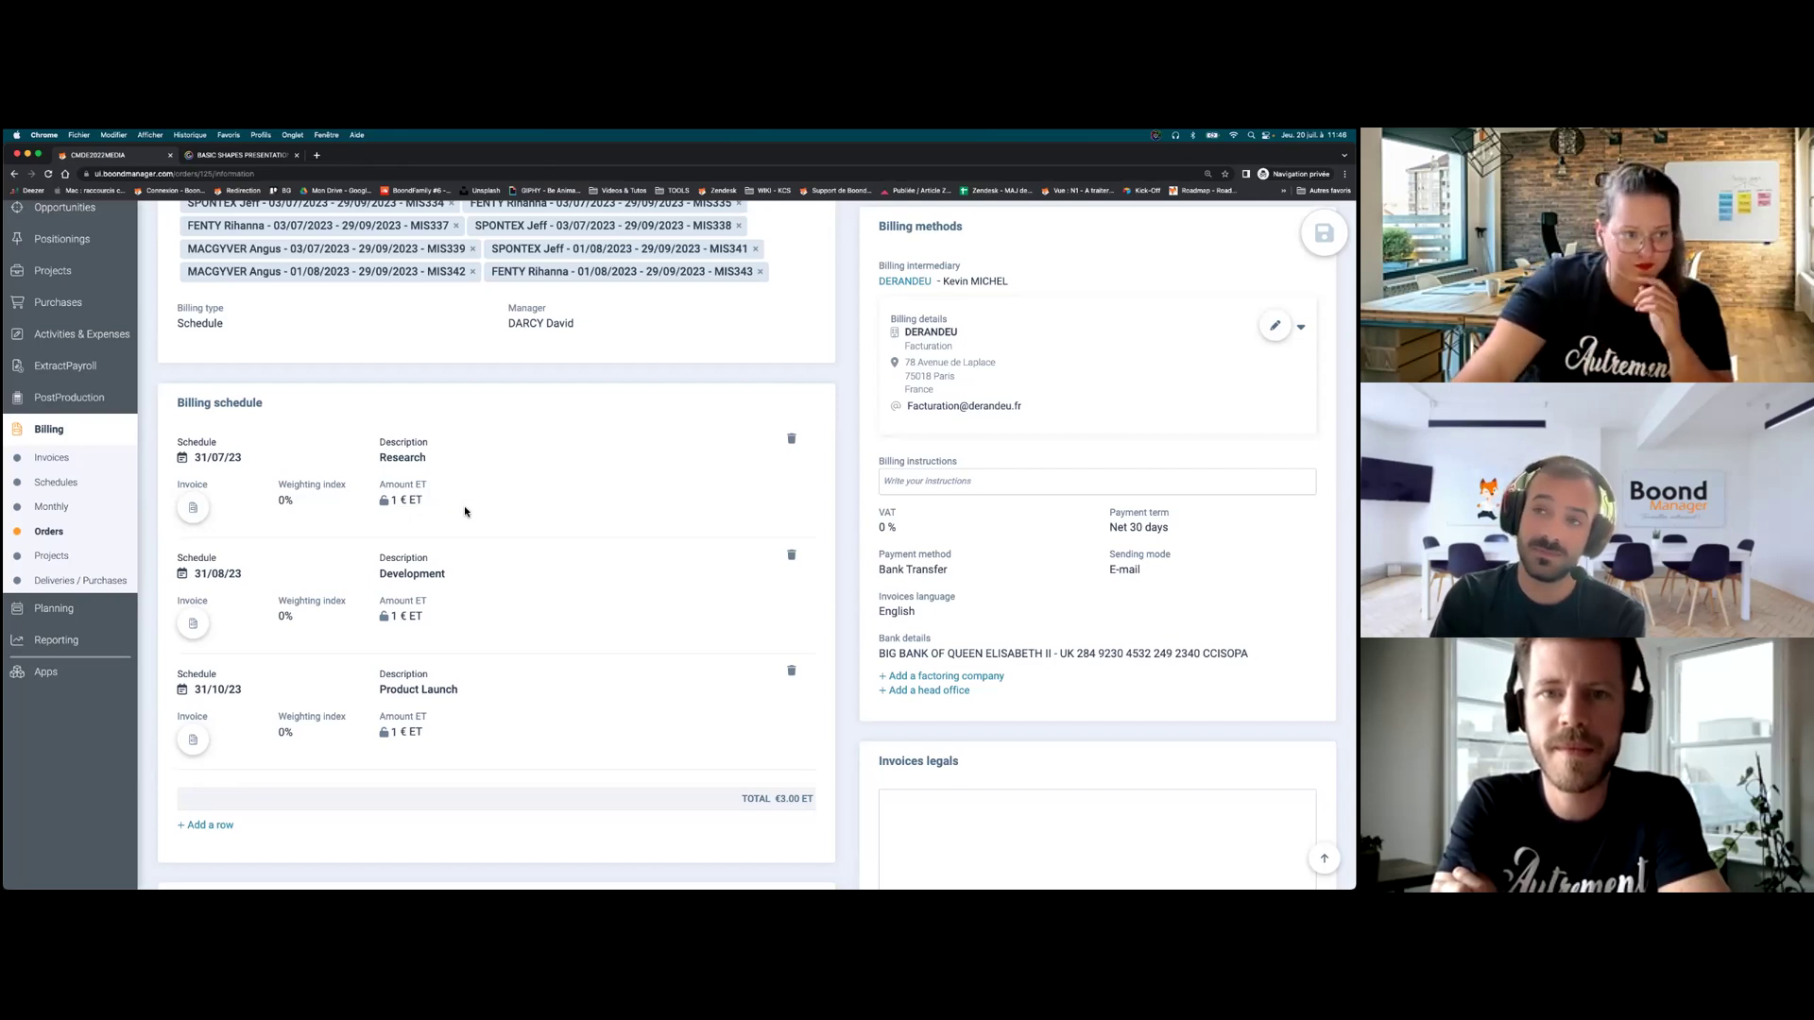
- Set the Research row's amount to 12000 € in the R & D order's billing schedule and save the order
{"action": "scroll", "coordinate": [463, 511], "scroll_direction": "down", "scroll_amount": 1}
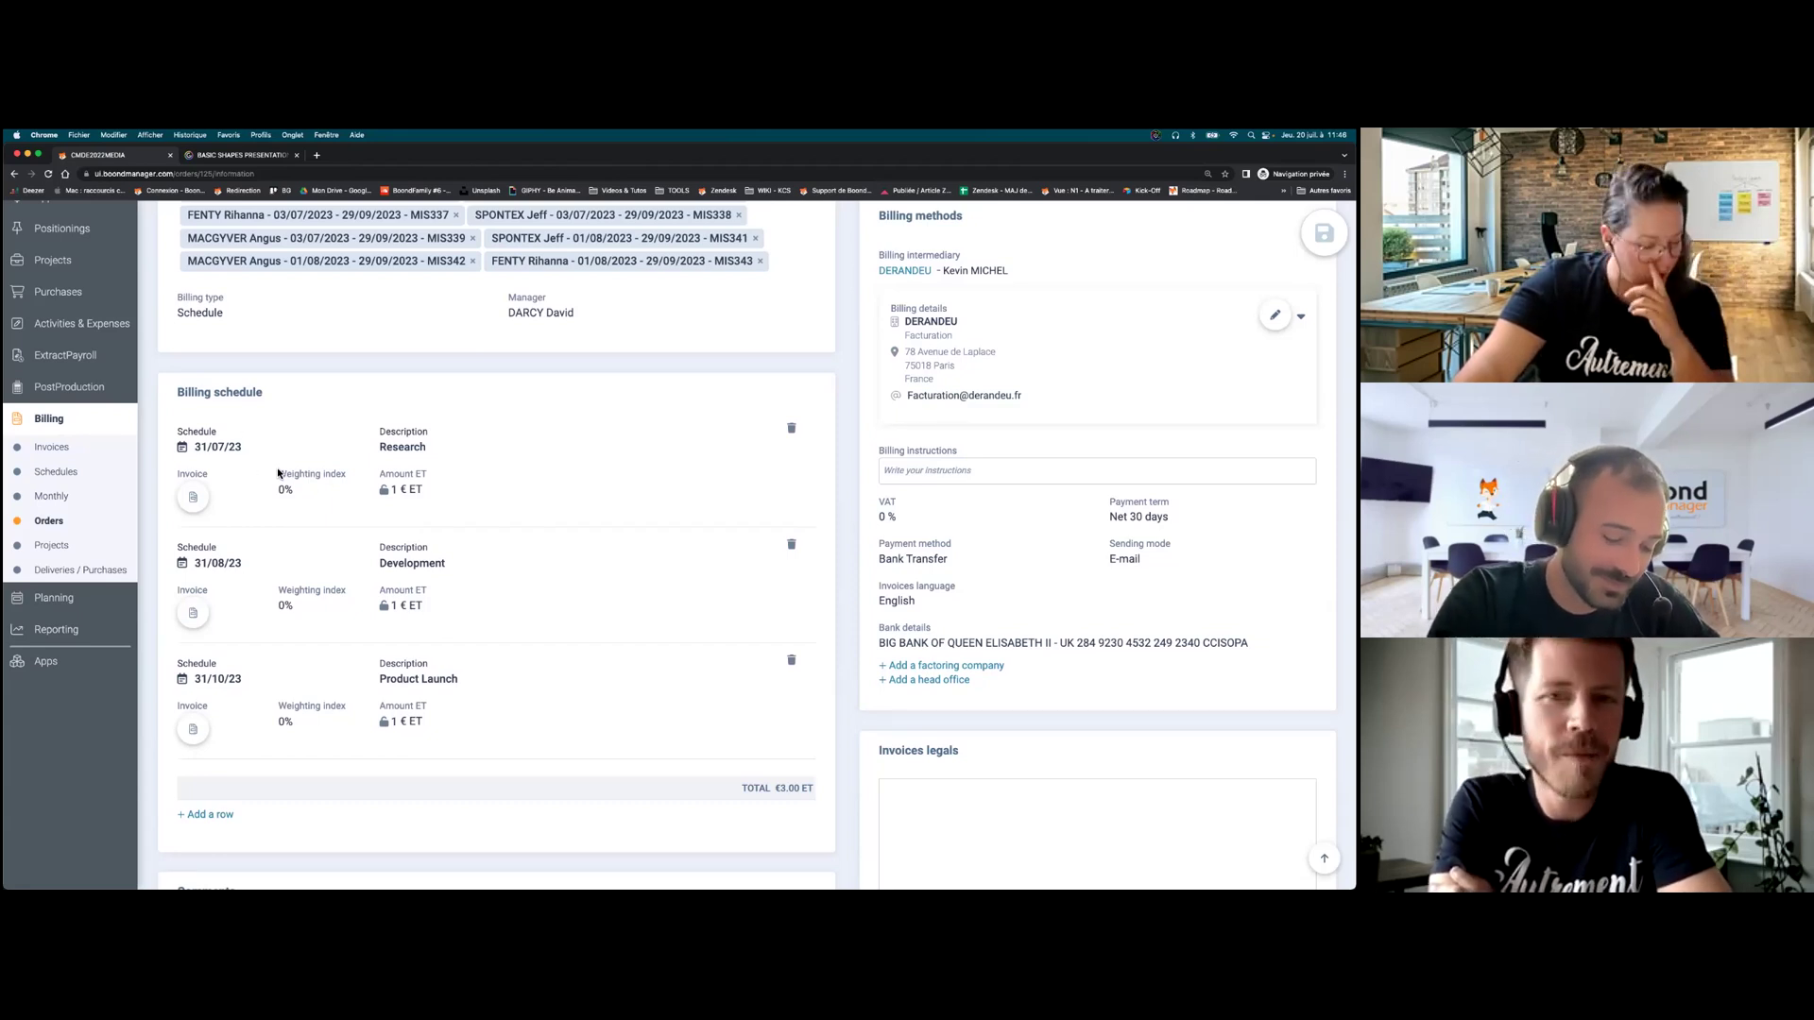
{"action": "left_click", "coordinate": [404, 489]}
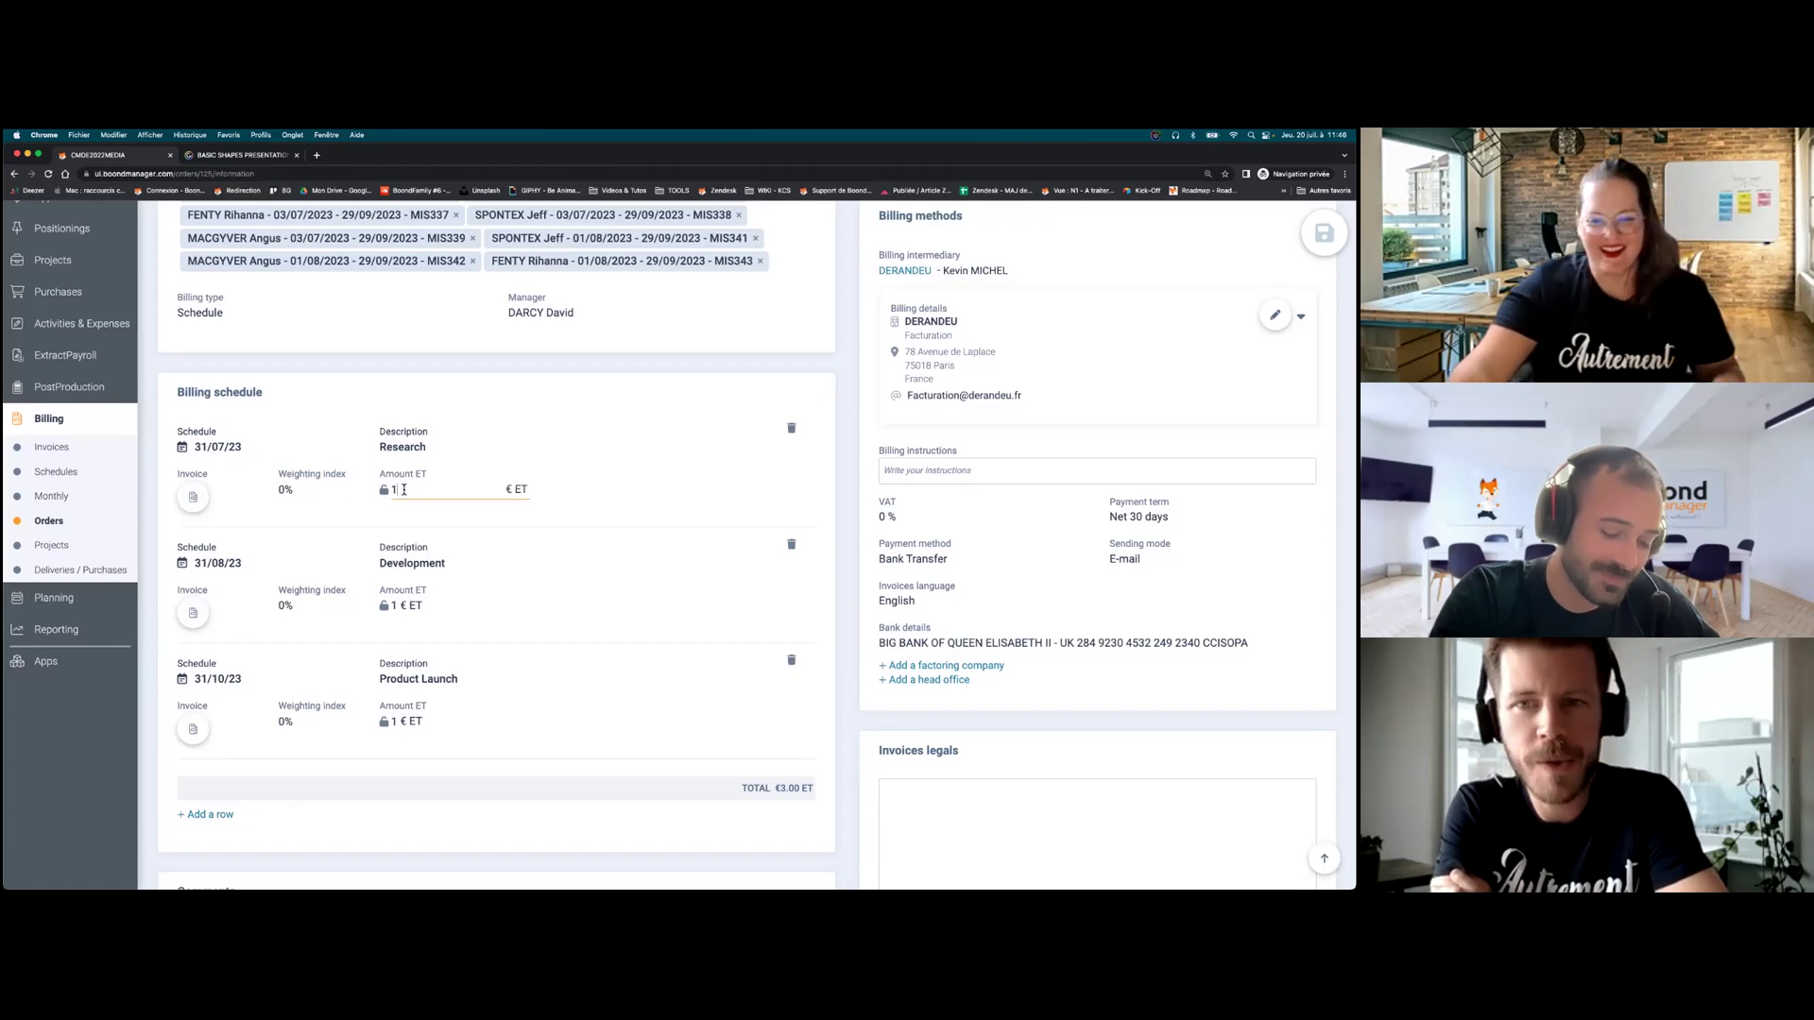
{"action": "type", "text": "2000"}
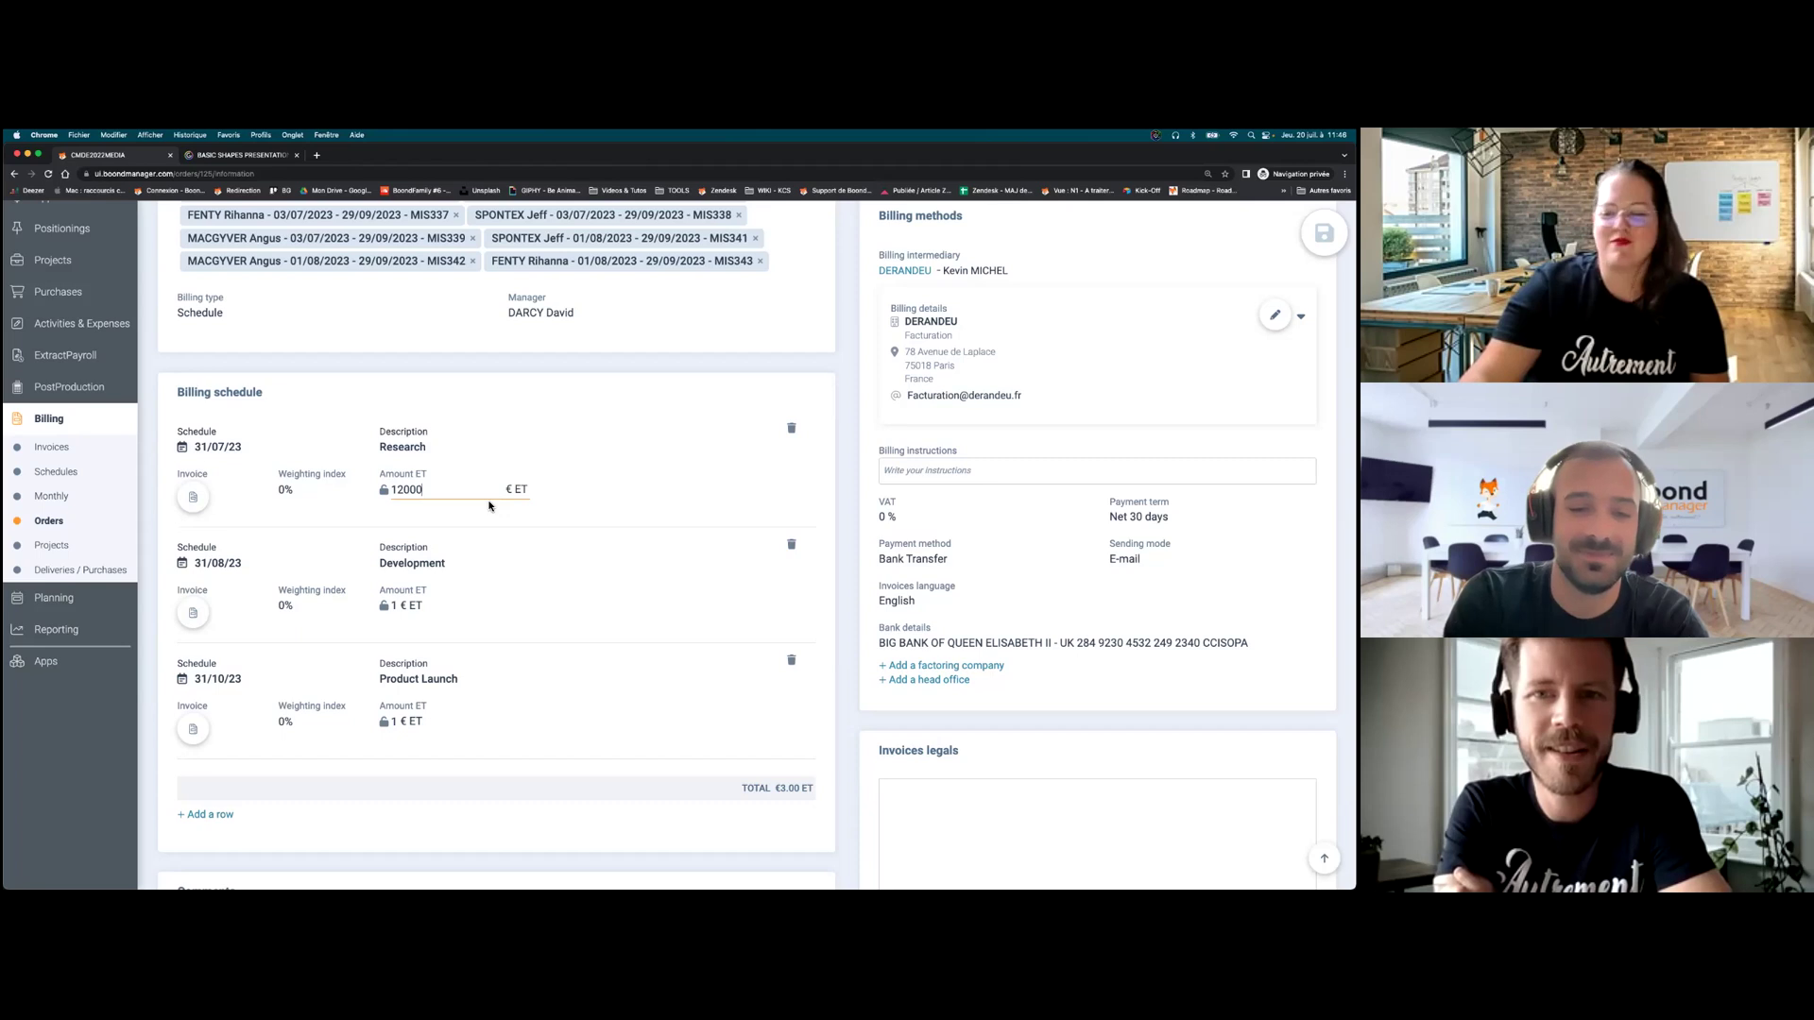
{"action": "key", "text": "Return"}
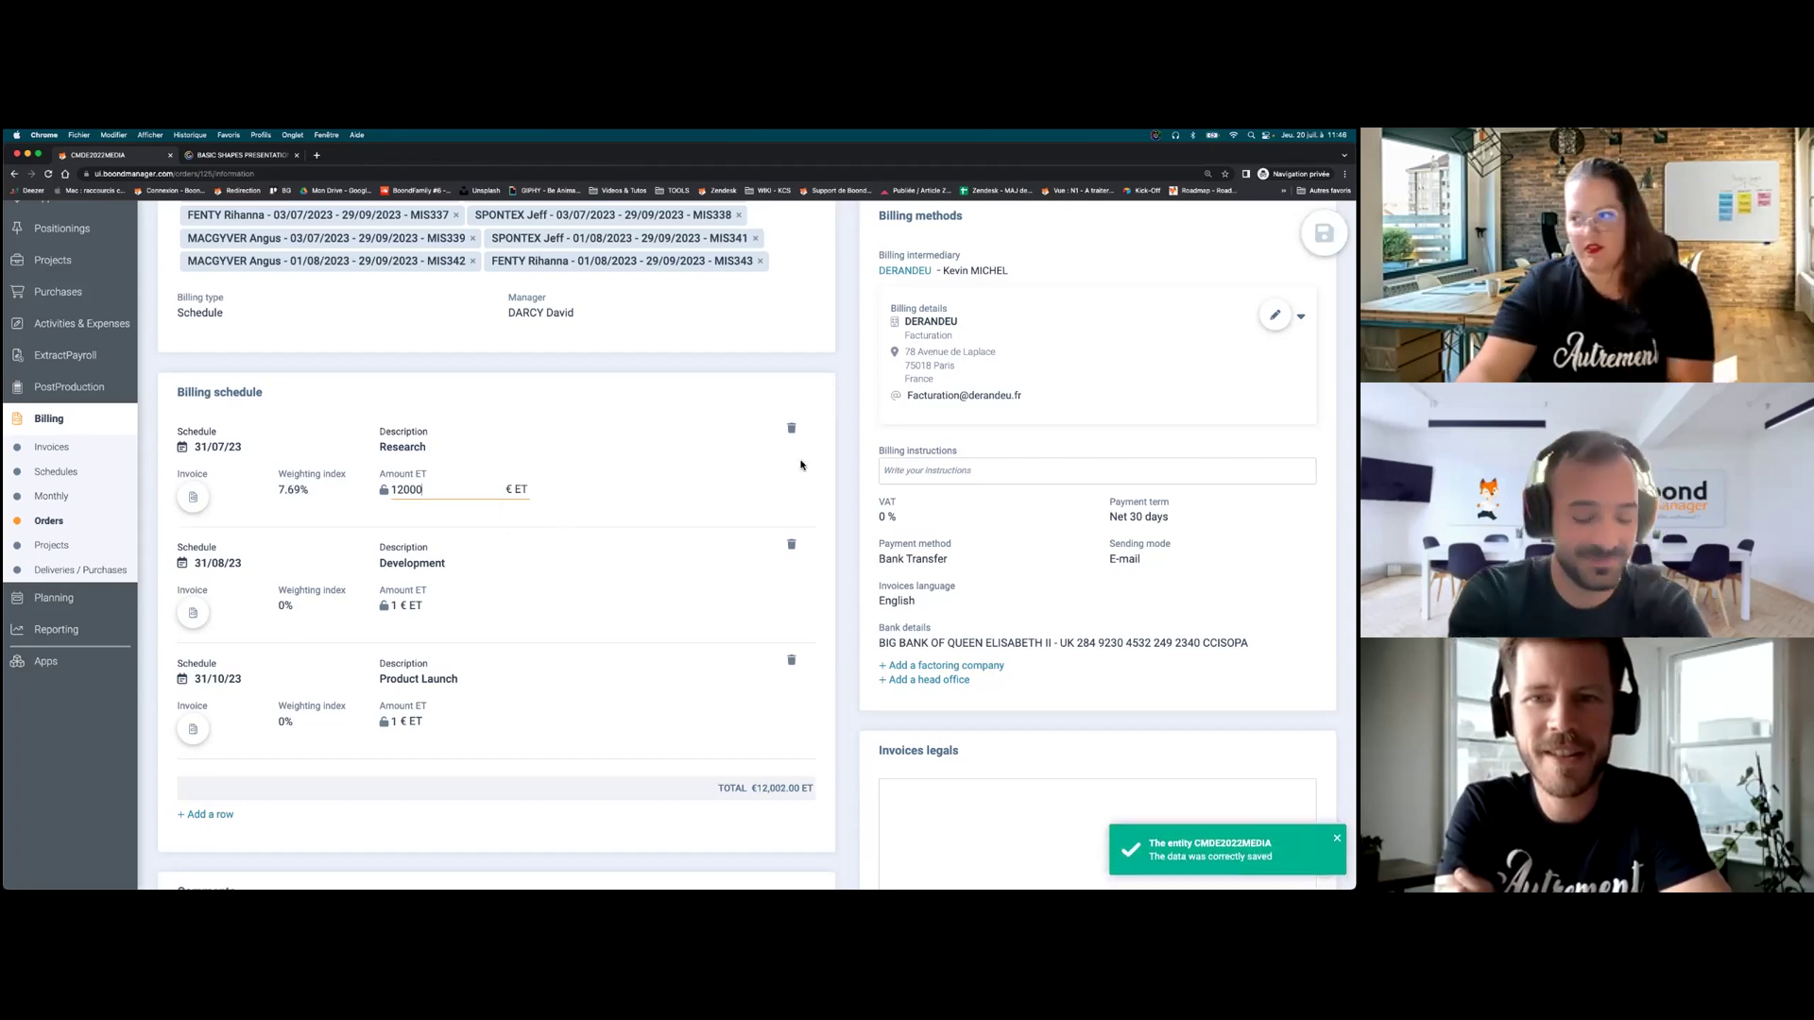
{"action": "scroll", "coordinate": [652, 378], "scroll_direction": "up", "scroll_amount": 1}
{"action": "left_click", "coordinate": [639, 417]}
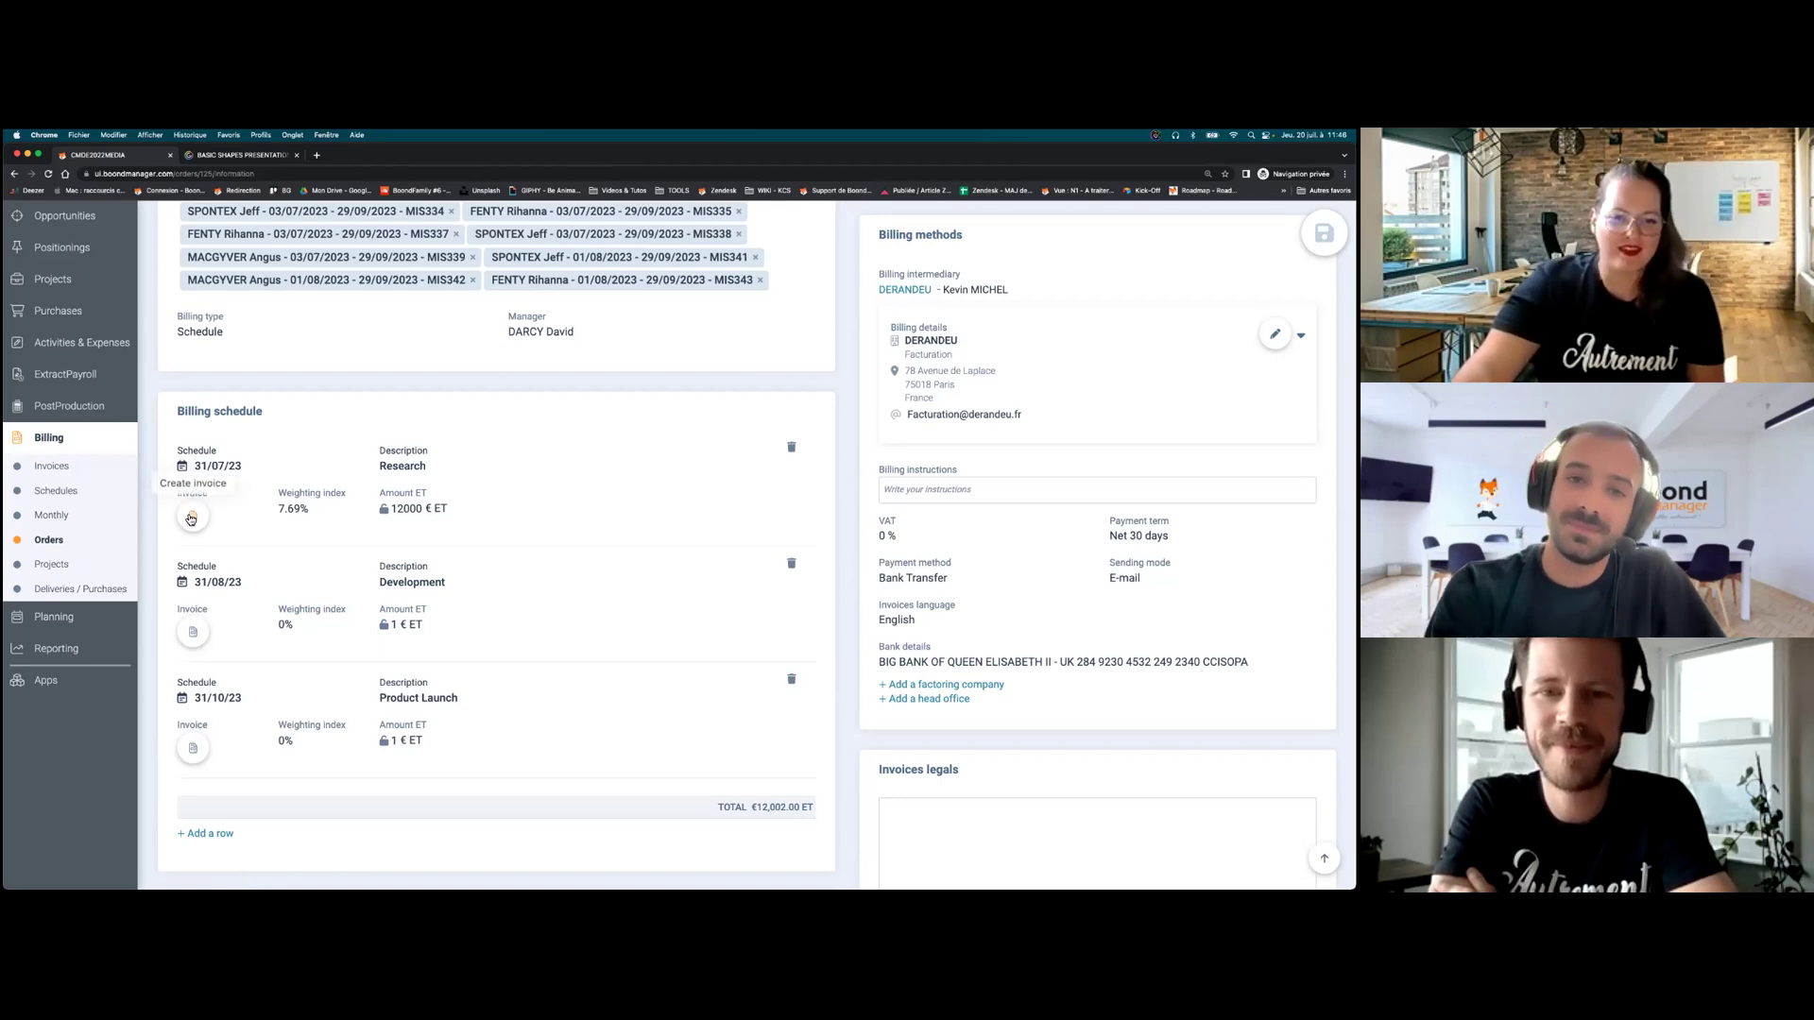
- Create an invoice from the Research row of the R & D billing schedule and save it
{"action": "left_click", "coordinate": [195, 518]}
{"action": "scroll", "coordinate": [636, 406], "scroll_direction": "down", "scroll_amount": 3}
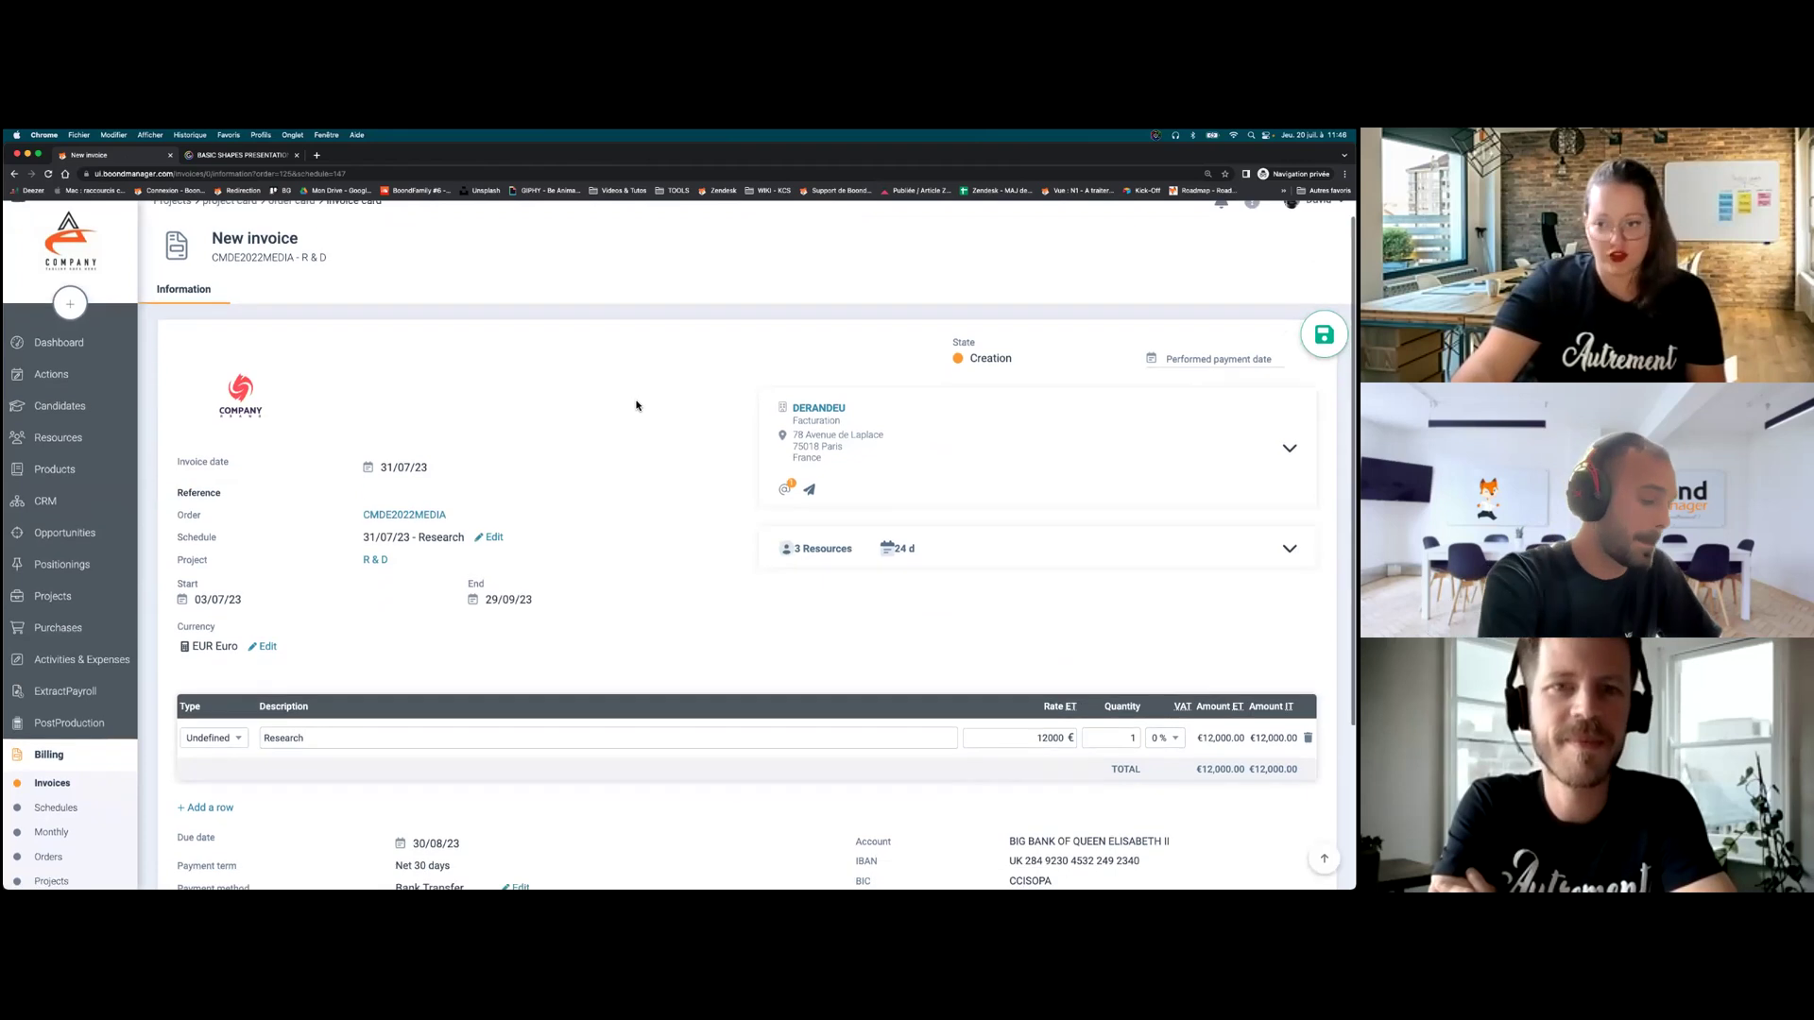
{"action": "left_click", "coordinate": [1324, 232]}
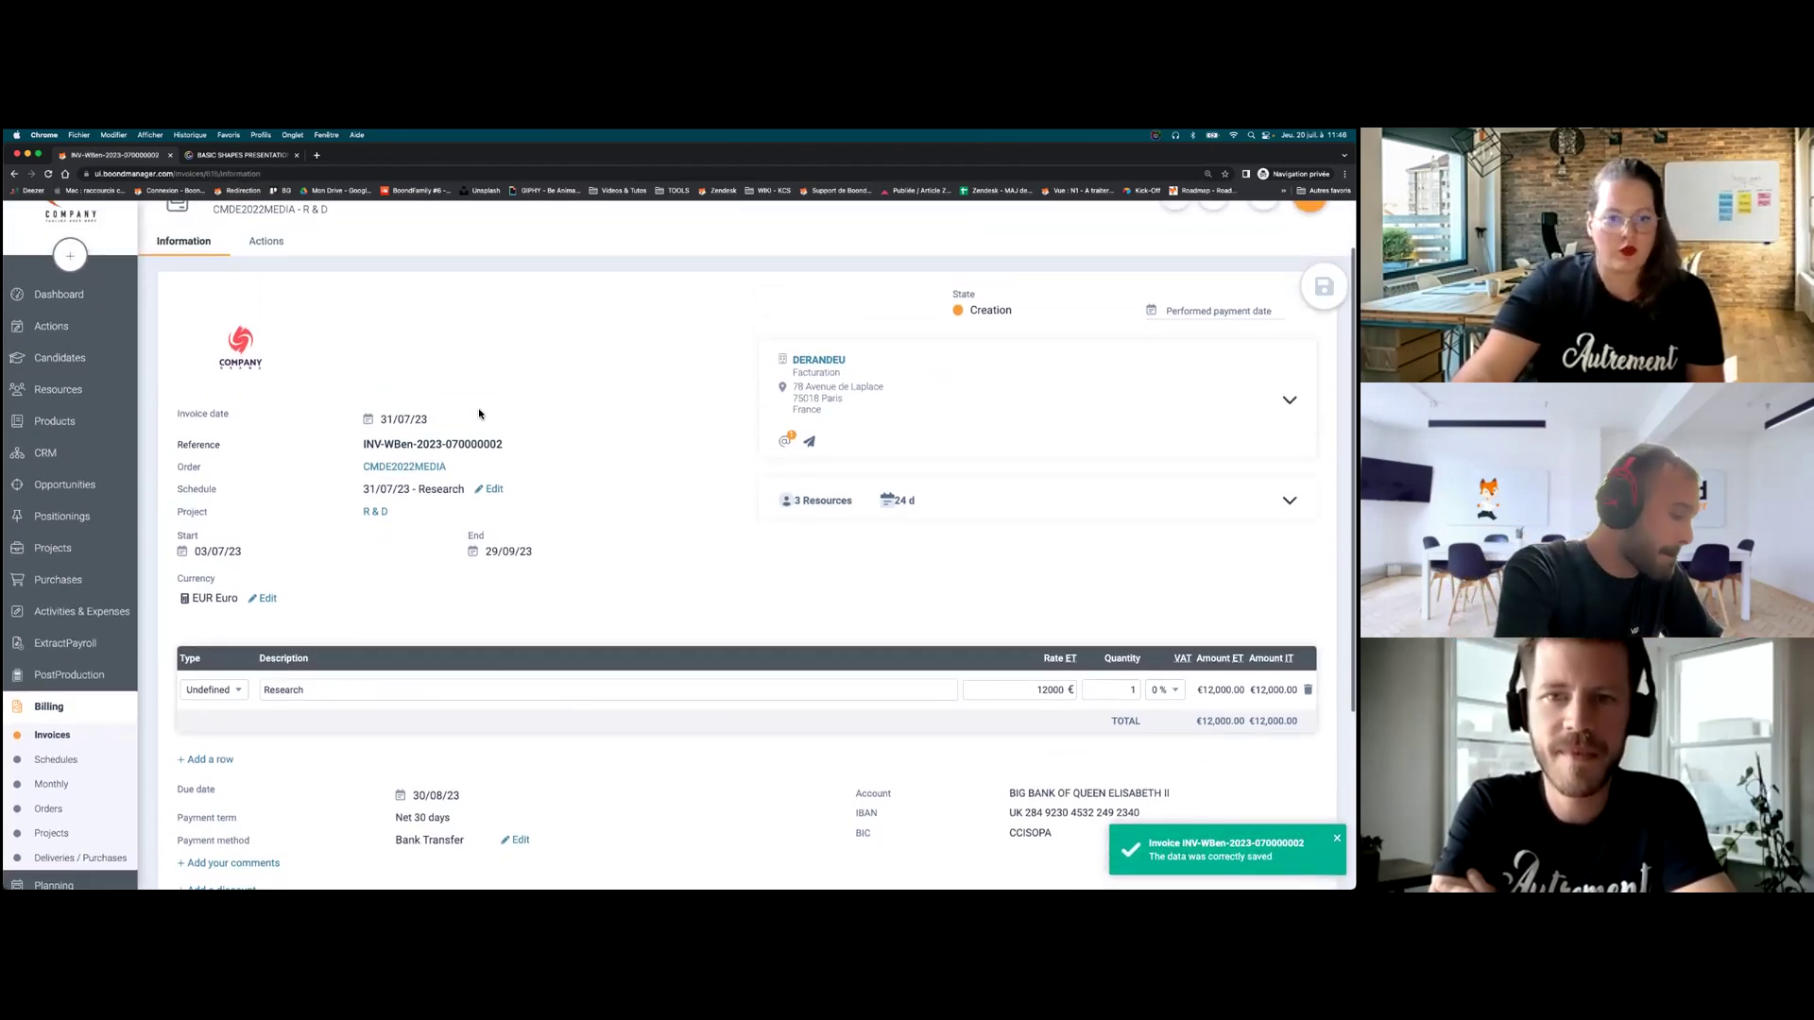
- Check the July 2023 schedules list again and switch to the Genially presentation's recap of orders and the billing schedule view
{"action": "left_click", "coordinate": [56, 760]}
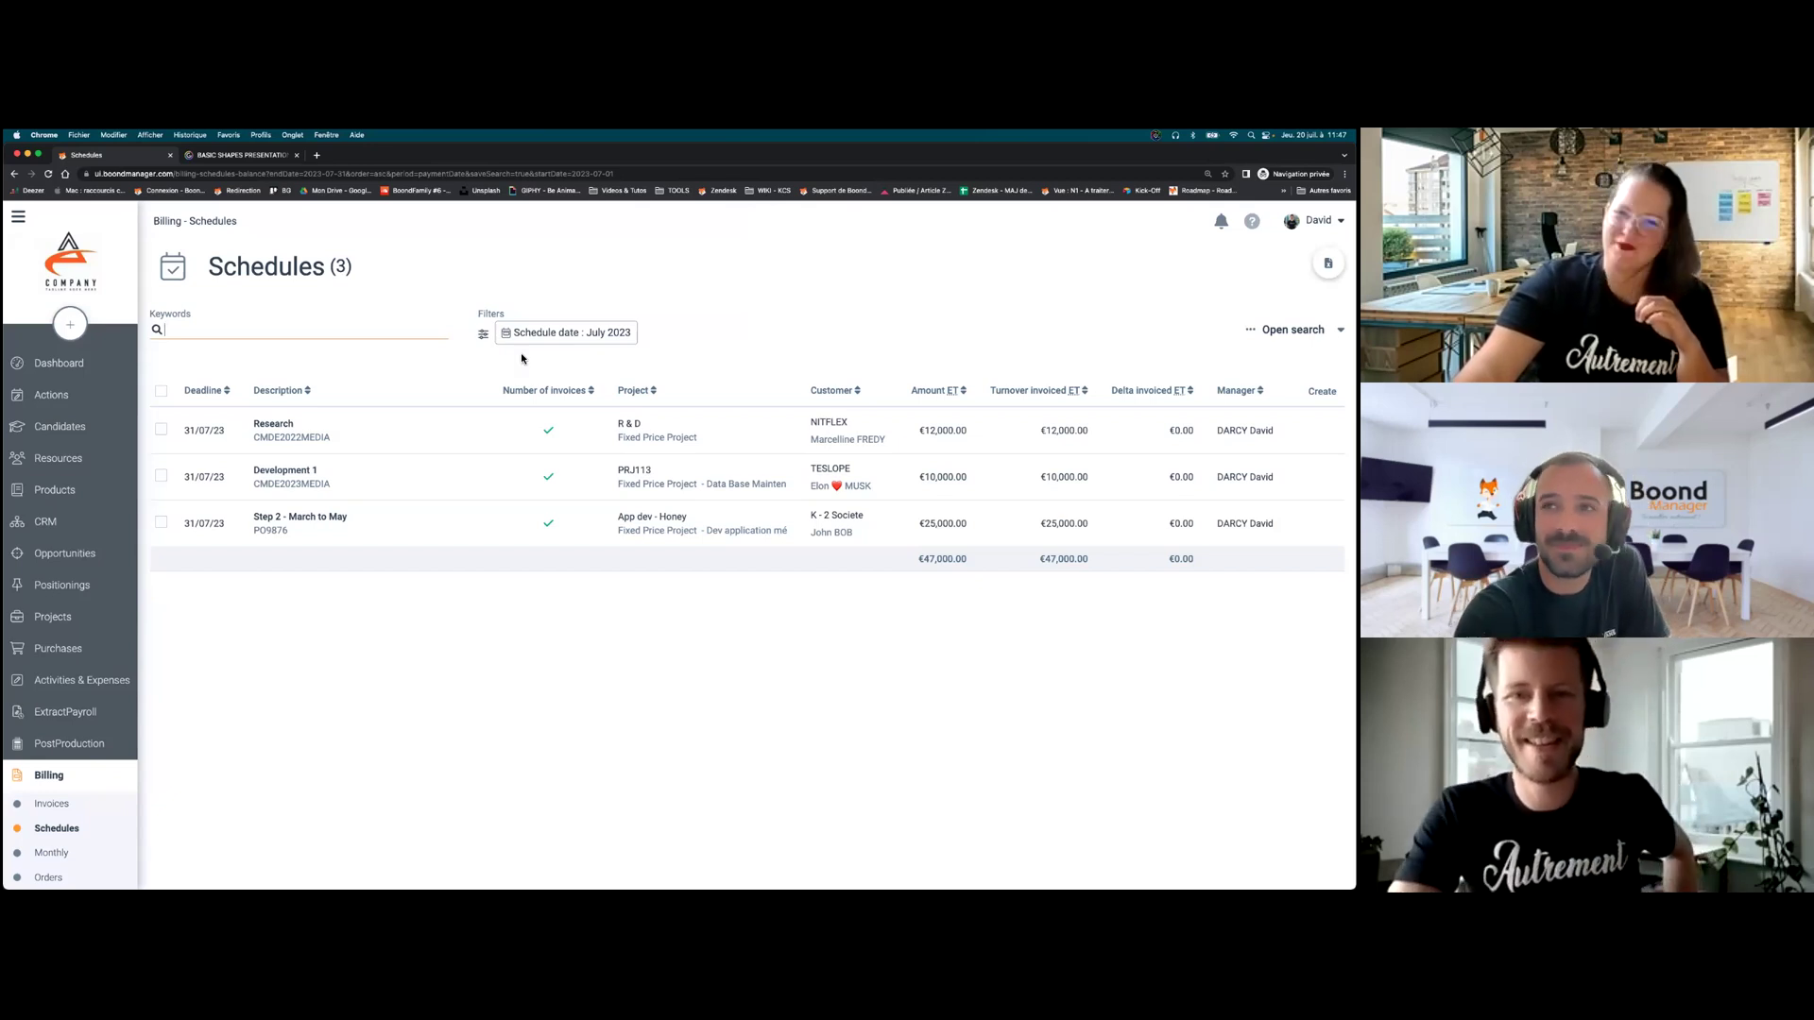
{"action": "left_click", "coordinate": [209, 157]}
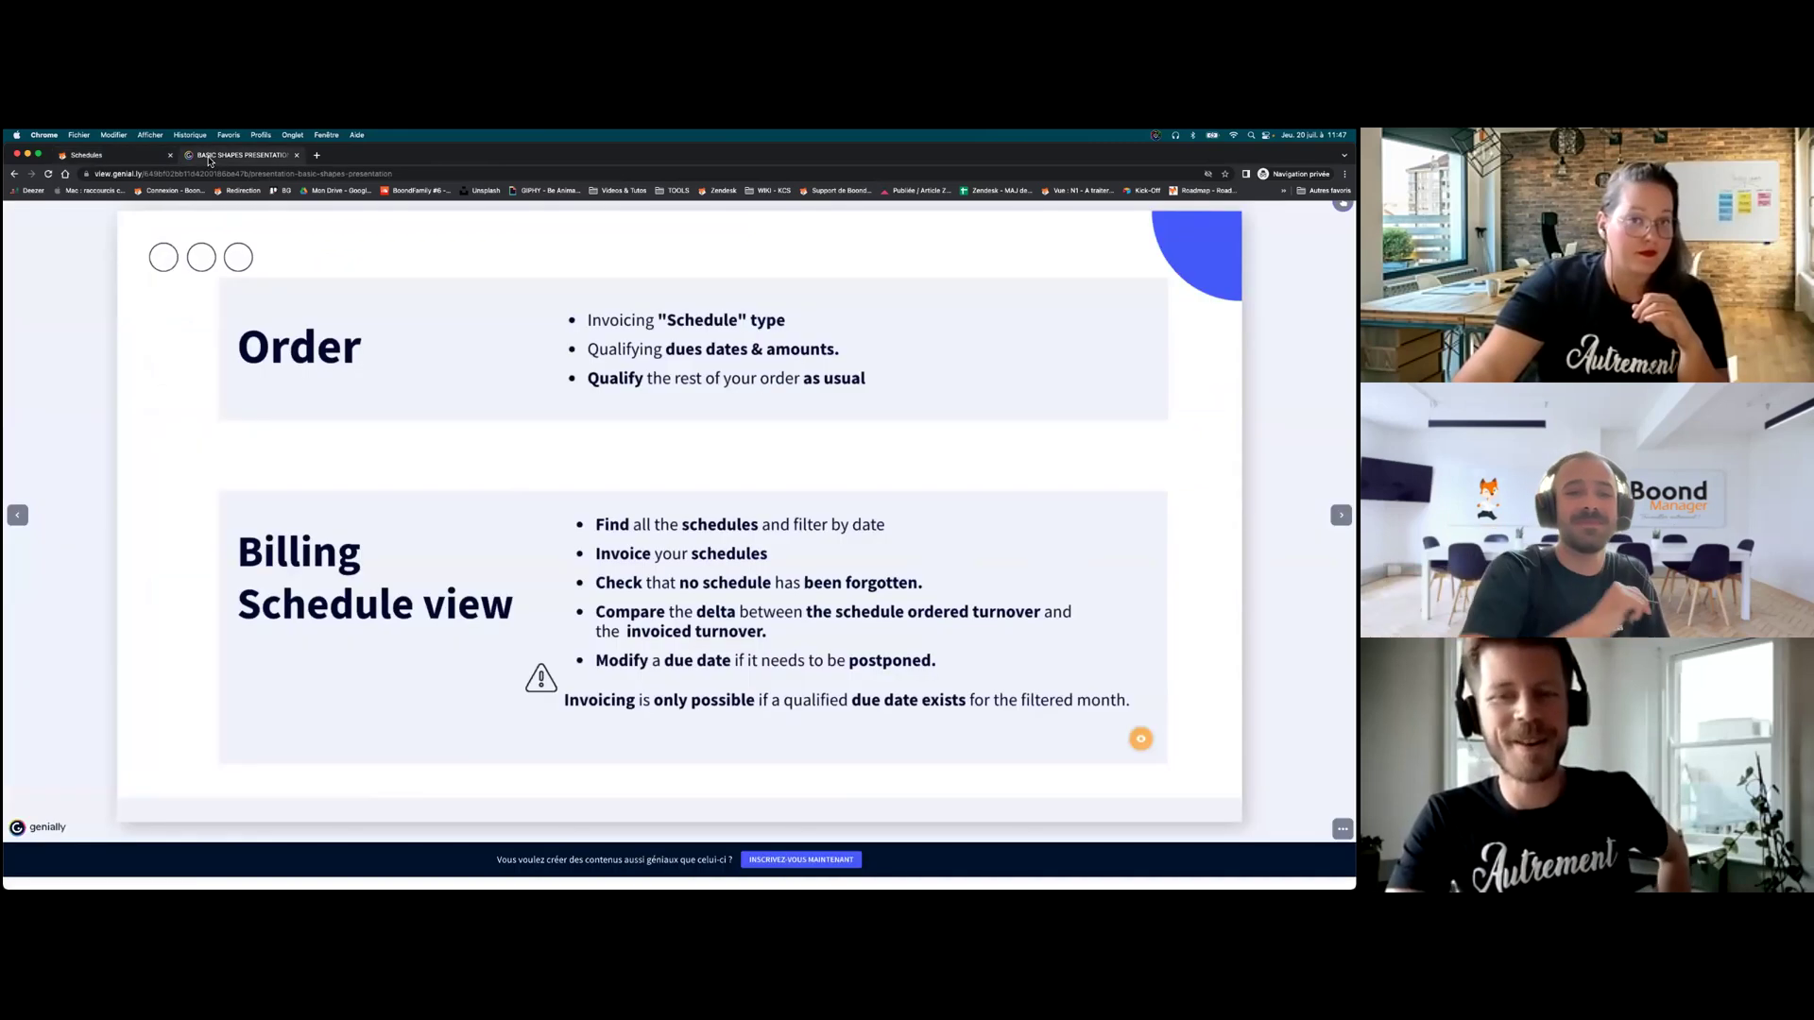
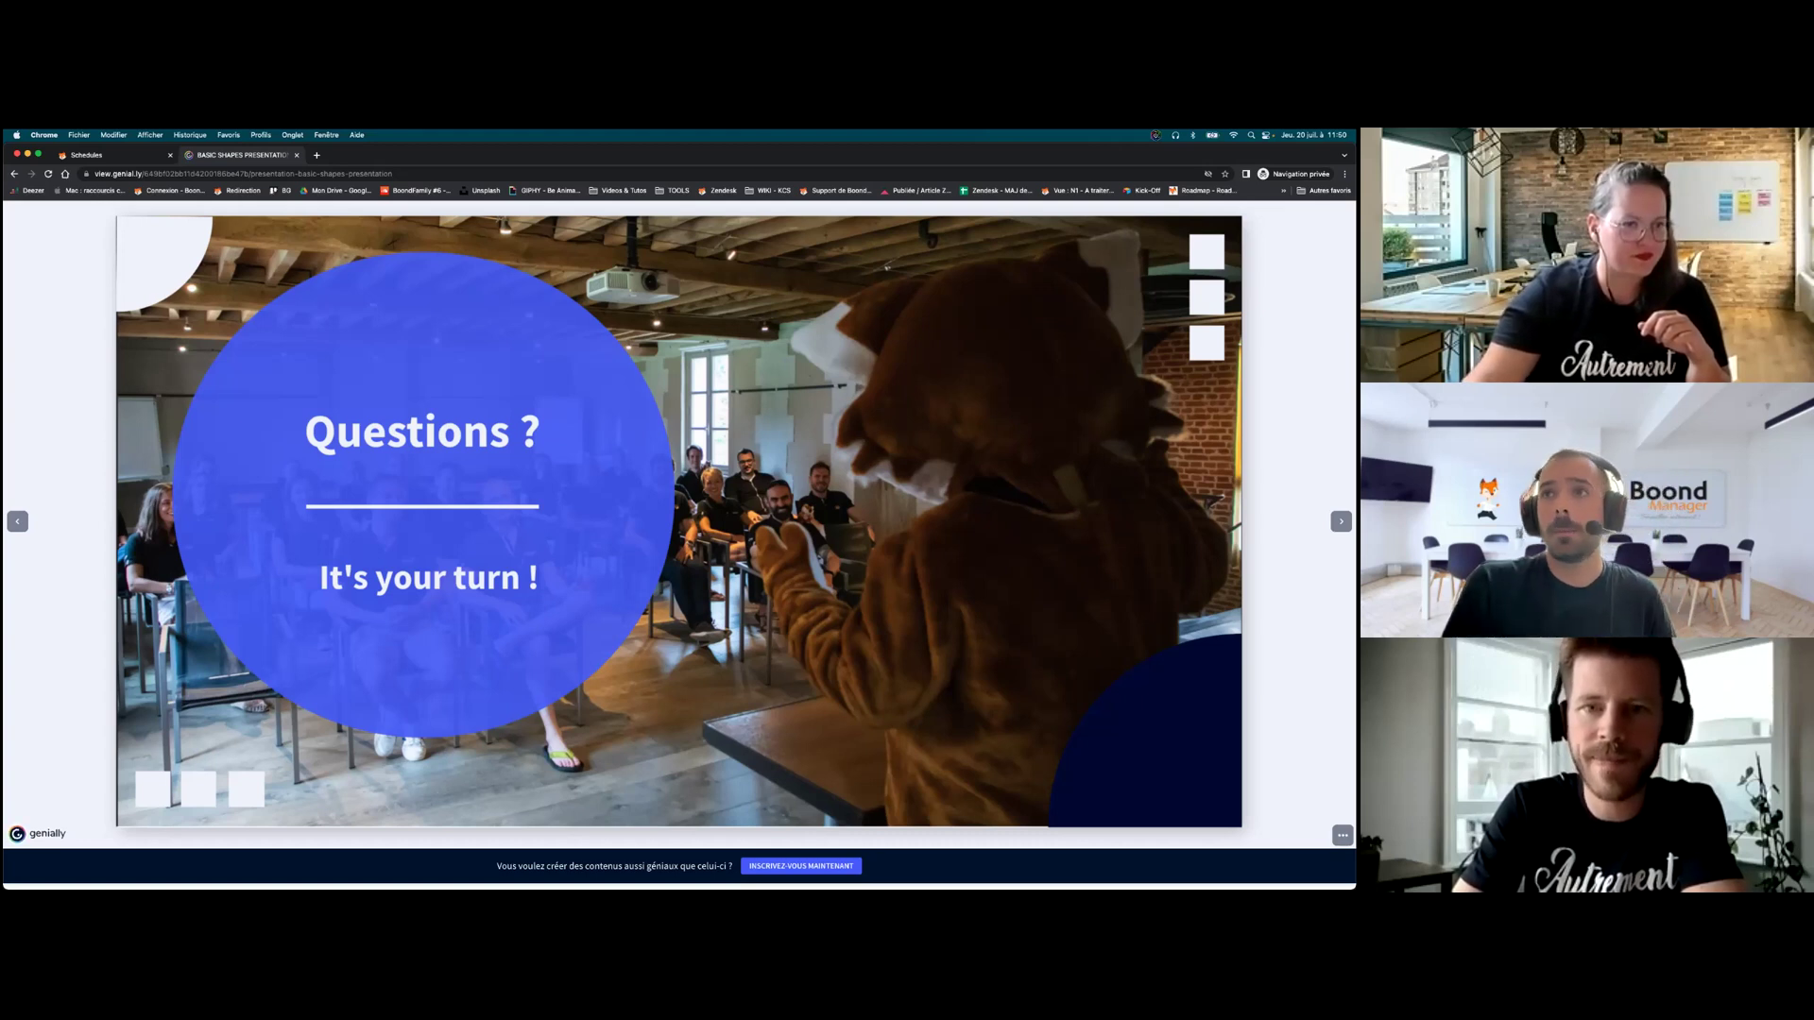
- Switch to BoondManager, set the end date of the fixed-price project PRJ113 to 31/12/23 and save it
{"action": "left_click", "coordinate": [127, 161]}
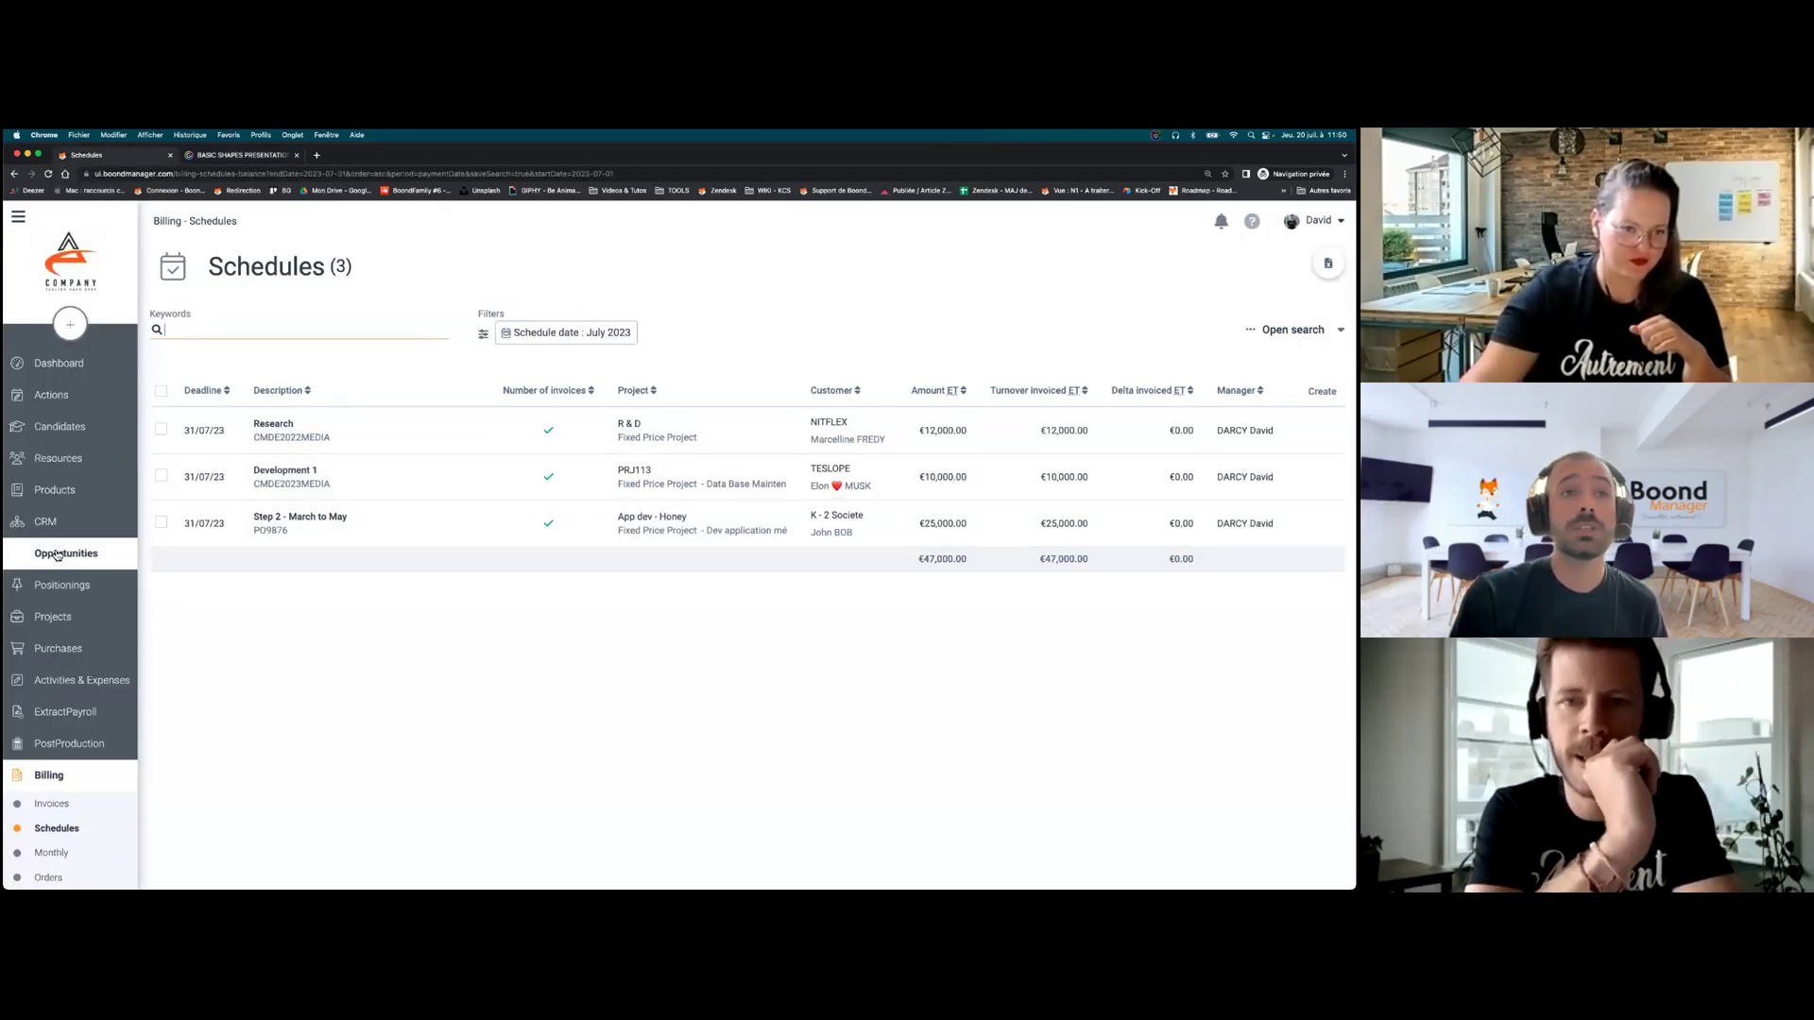
{"action": "left_click", "coordinate": [49, 616]}
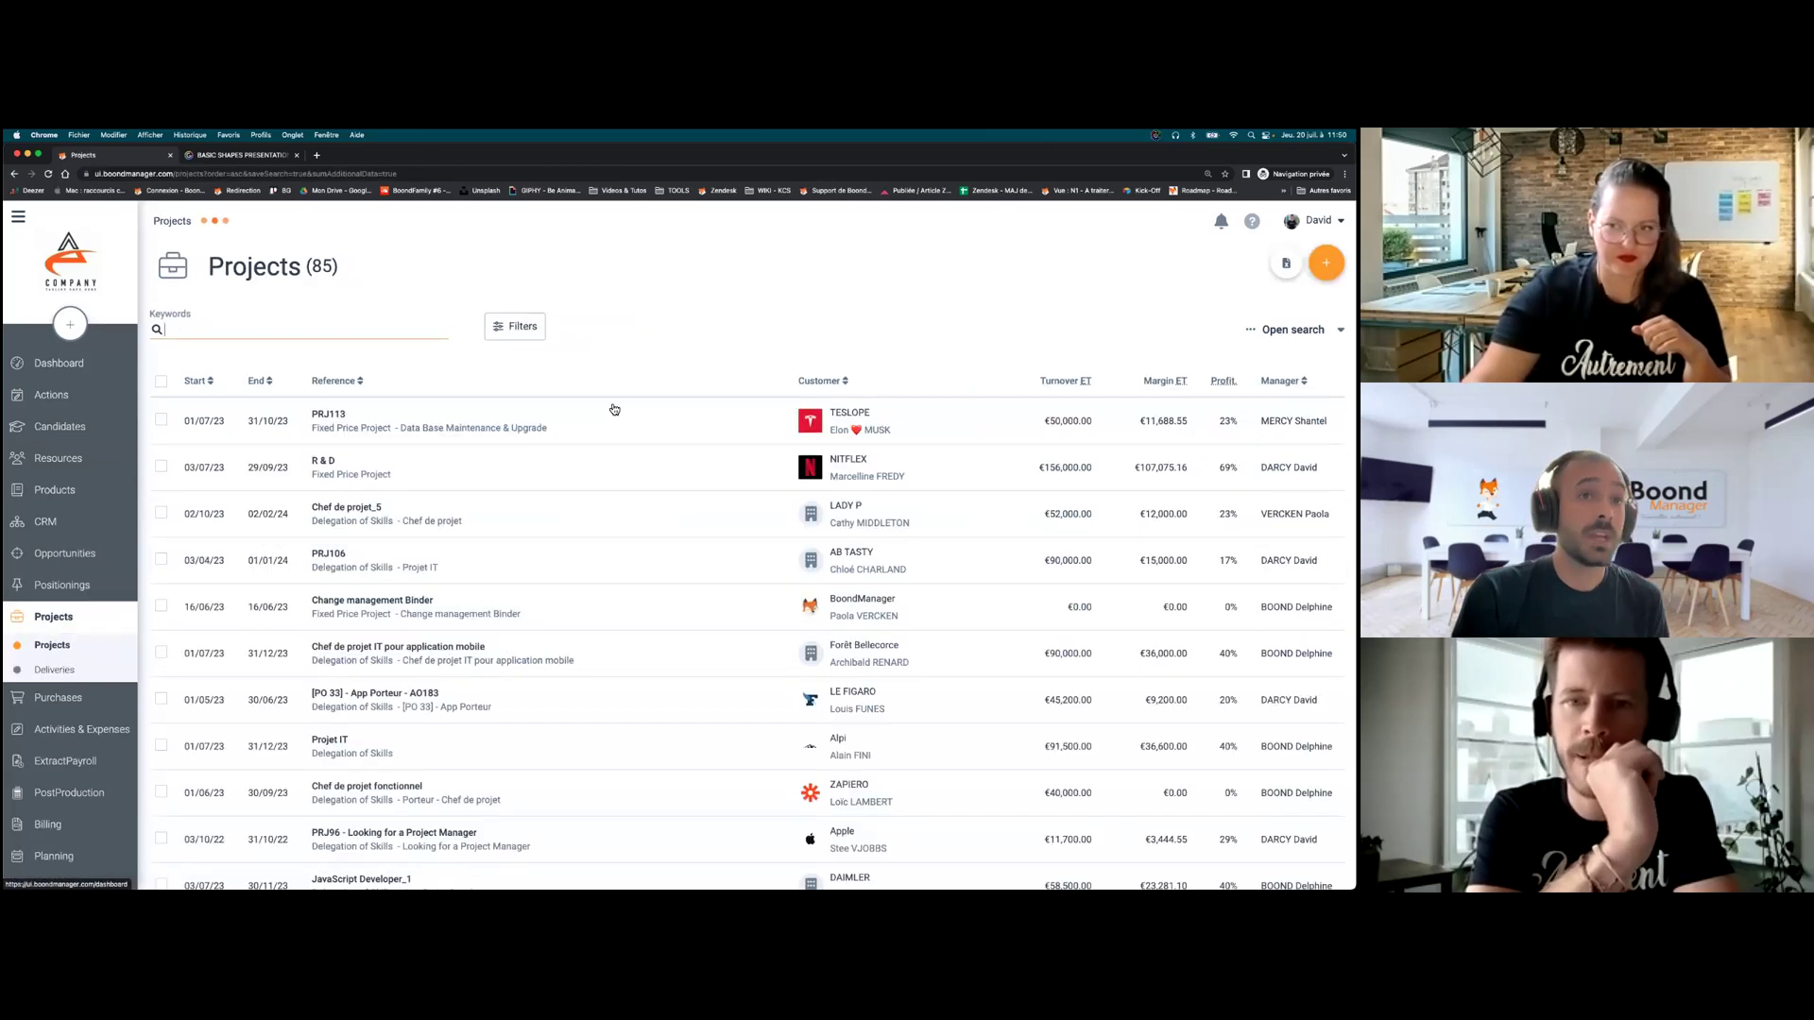
{"action": "left_click", "coordinate": [640, 434]}
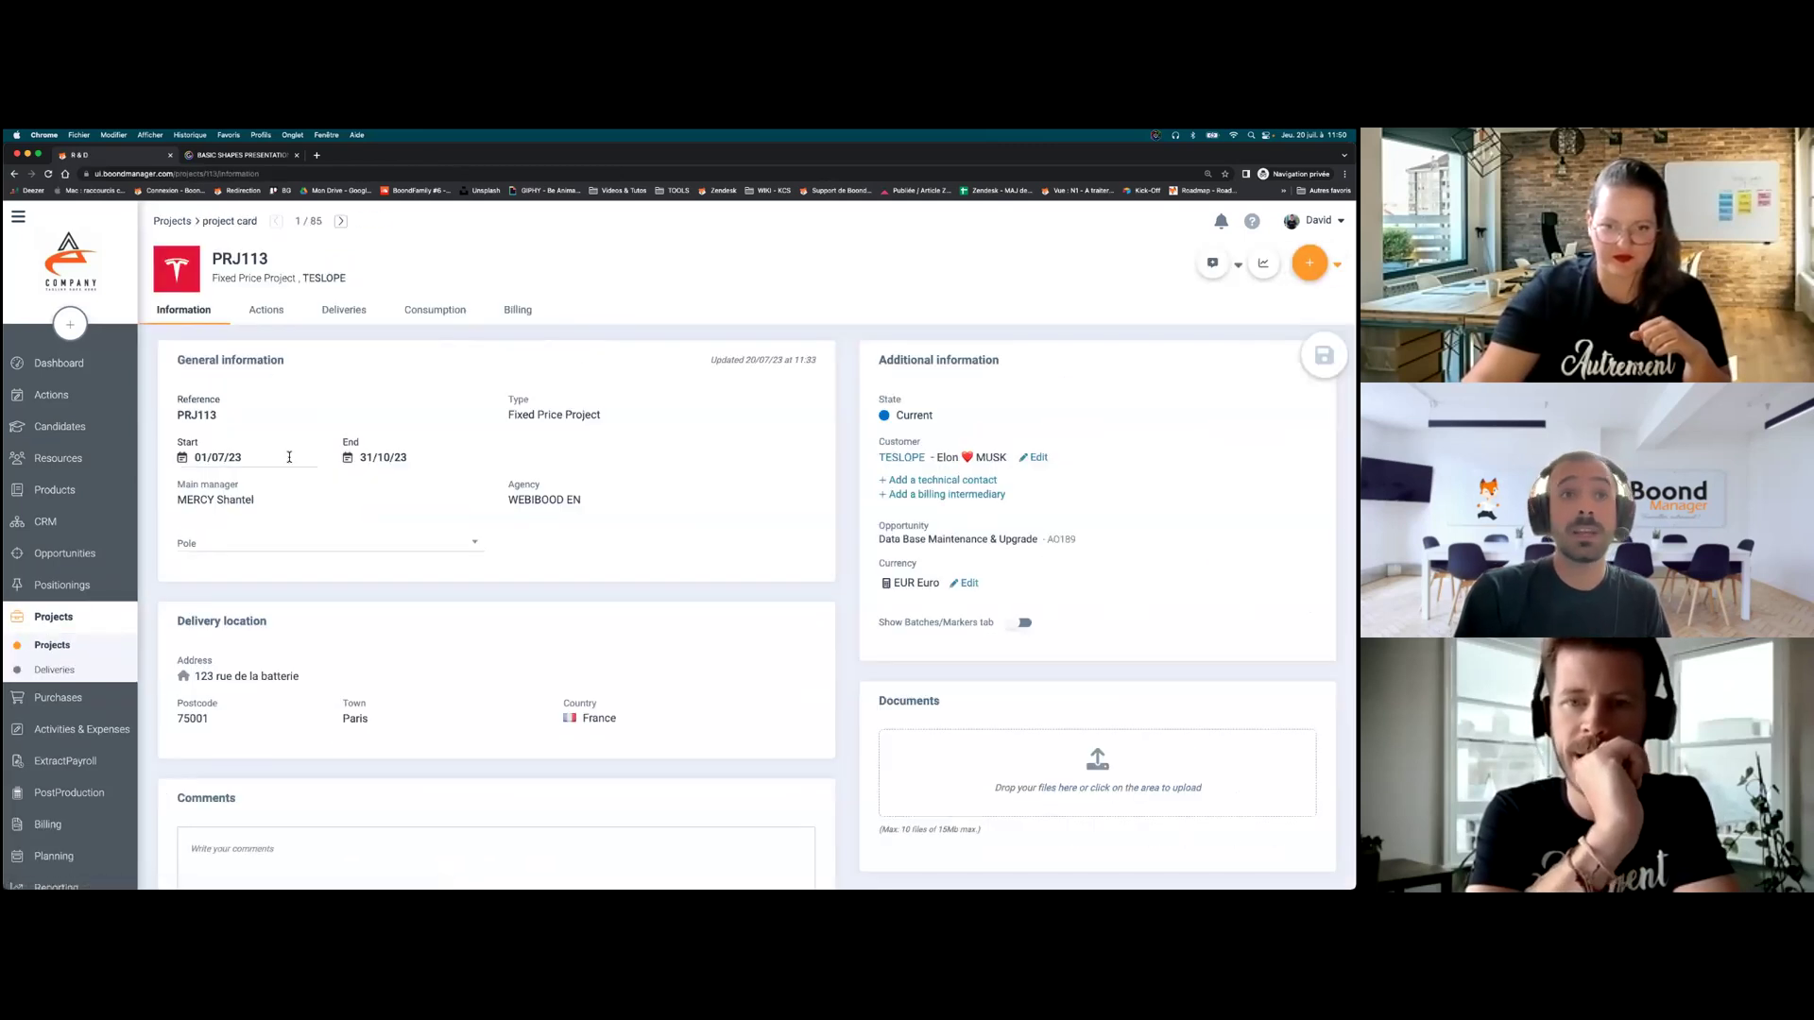
{"action": "left_click", "coordinate": [217, 458]}
{"action": "left_click", "coordinate": [406, 458]}
{"action": "left_click", "coordinate": [435, 483]}
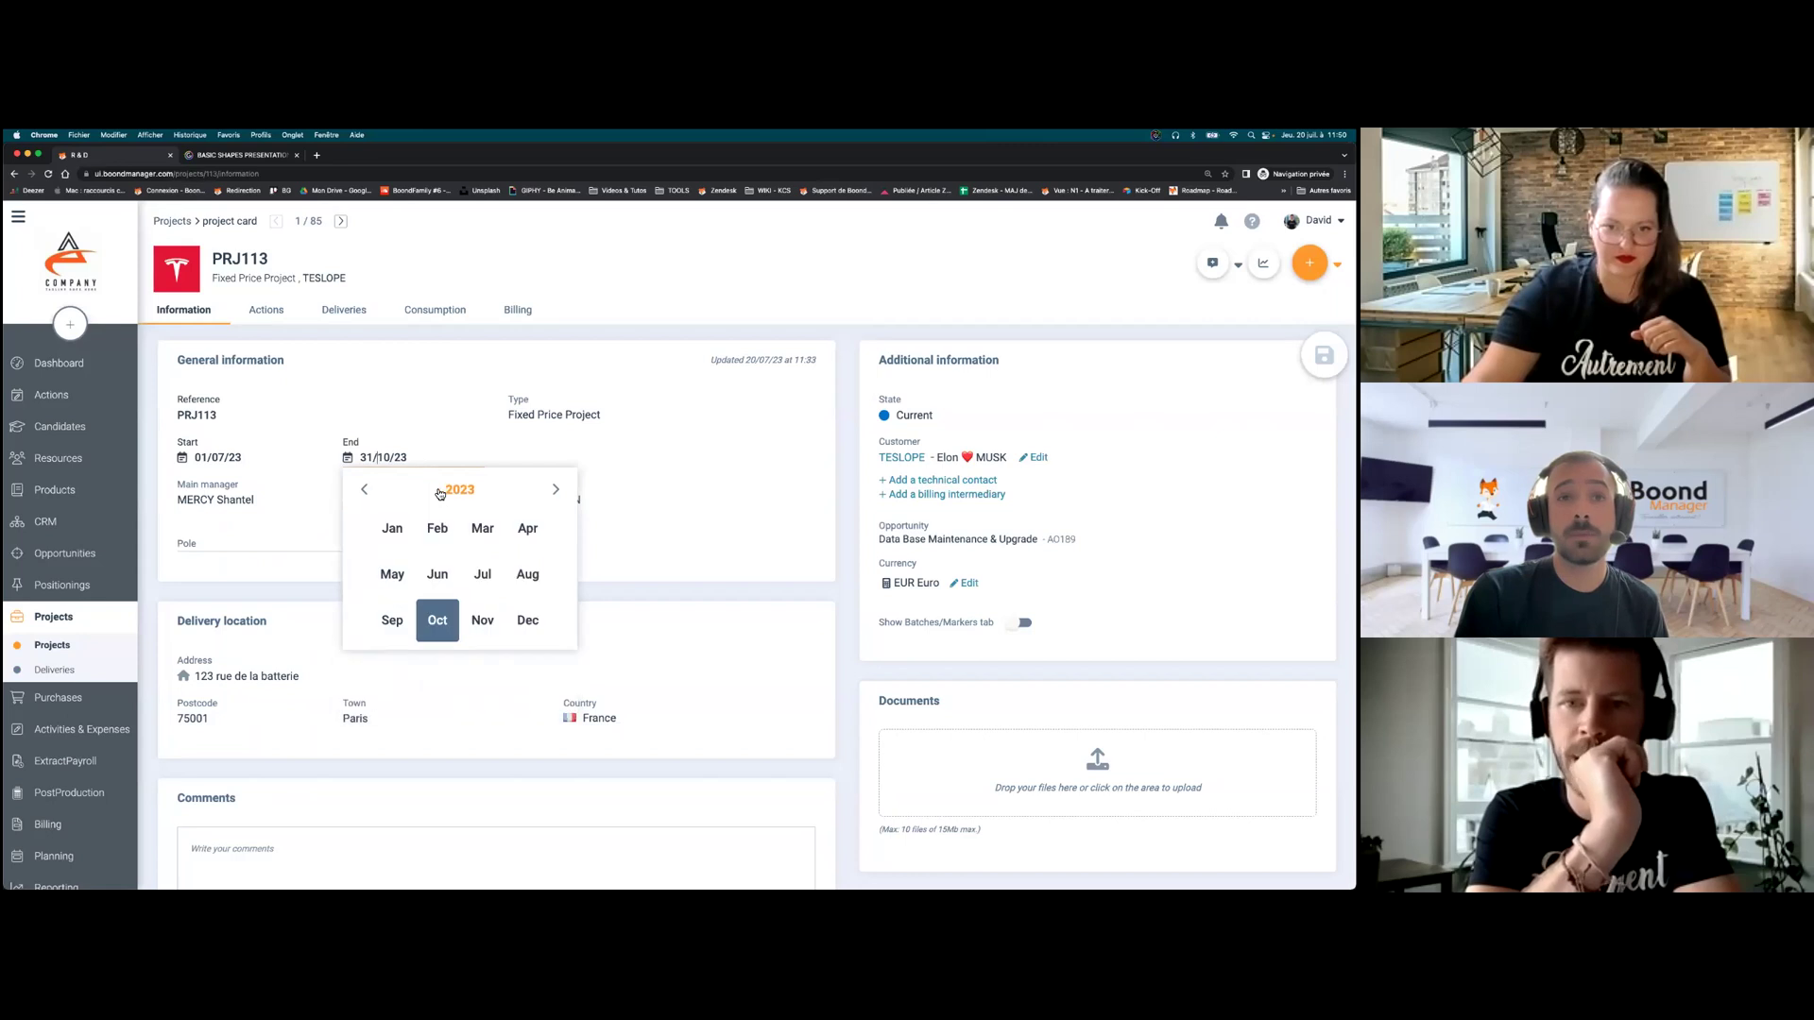
{"action": "left_click", "coordinate": [536, 626]}
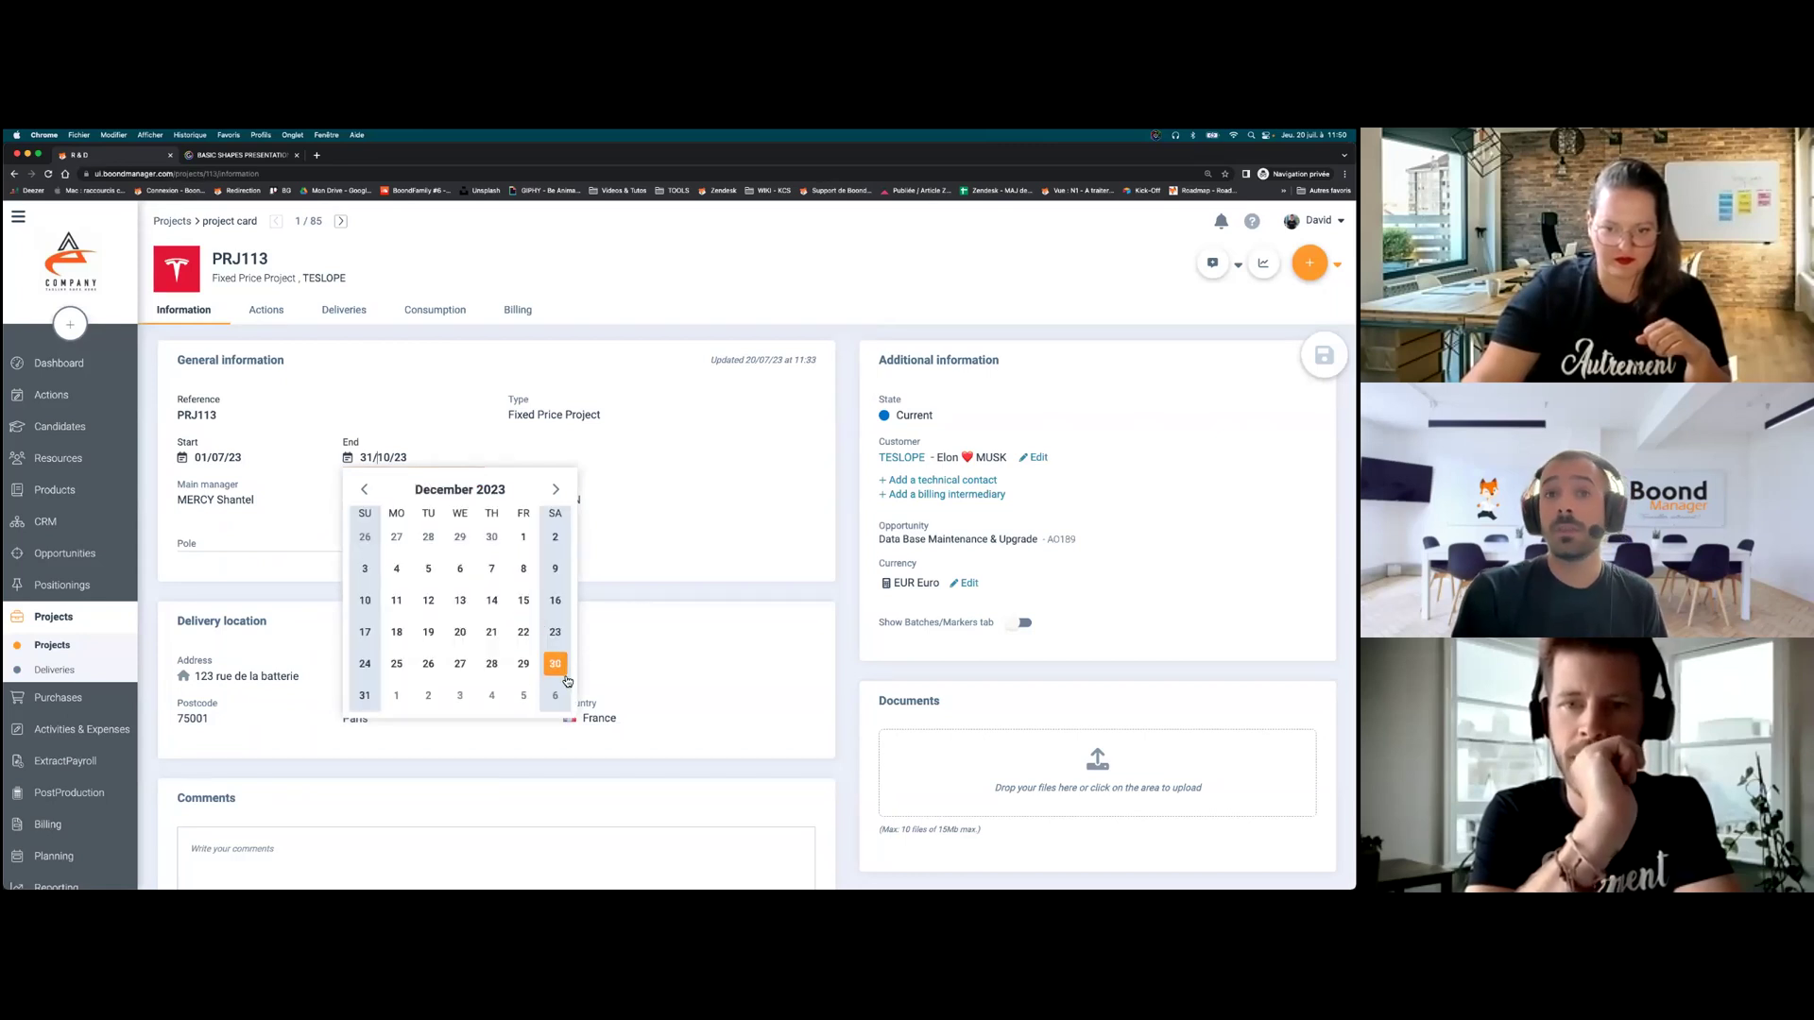
{"action": "left_click", "coordinate": [365, 695]}
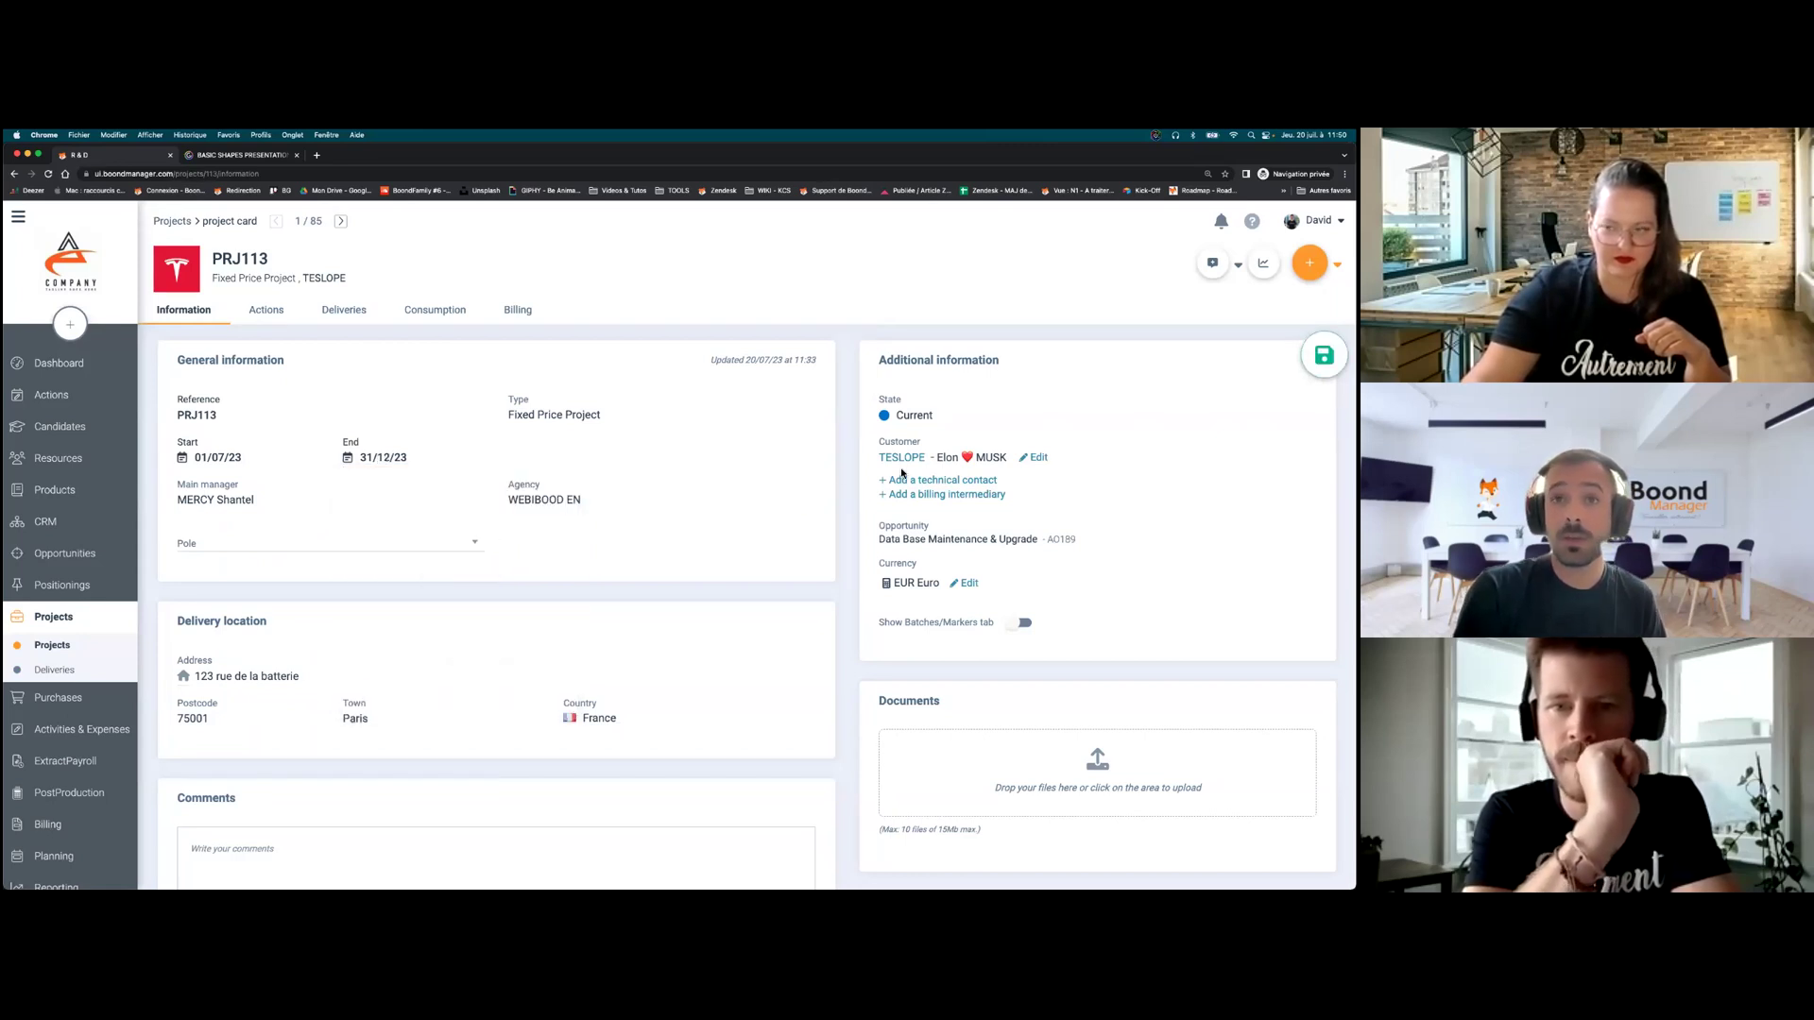
{"action": "left_click", "coordinate": [1324, 355]}
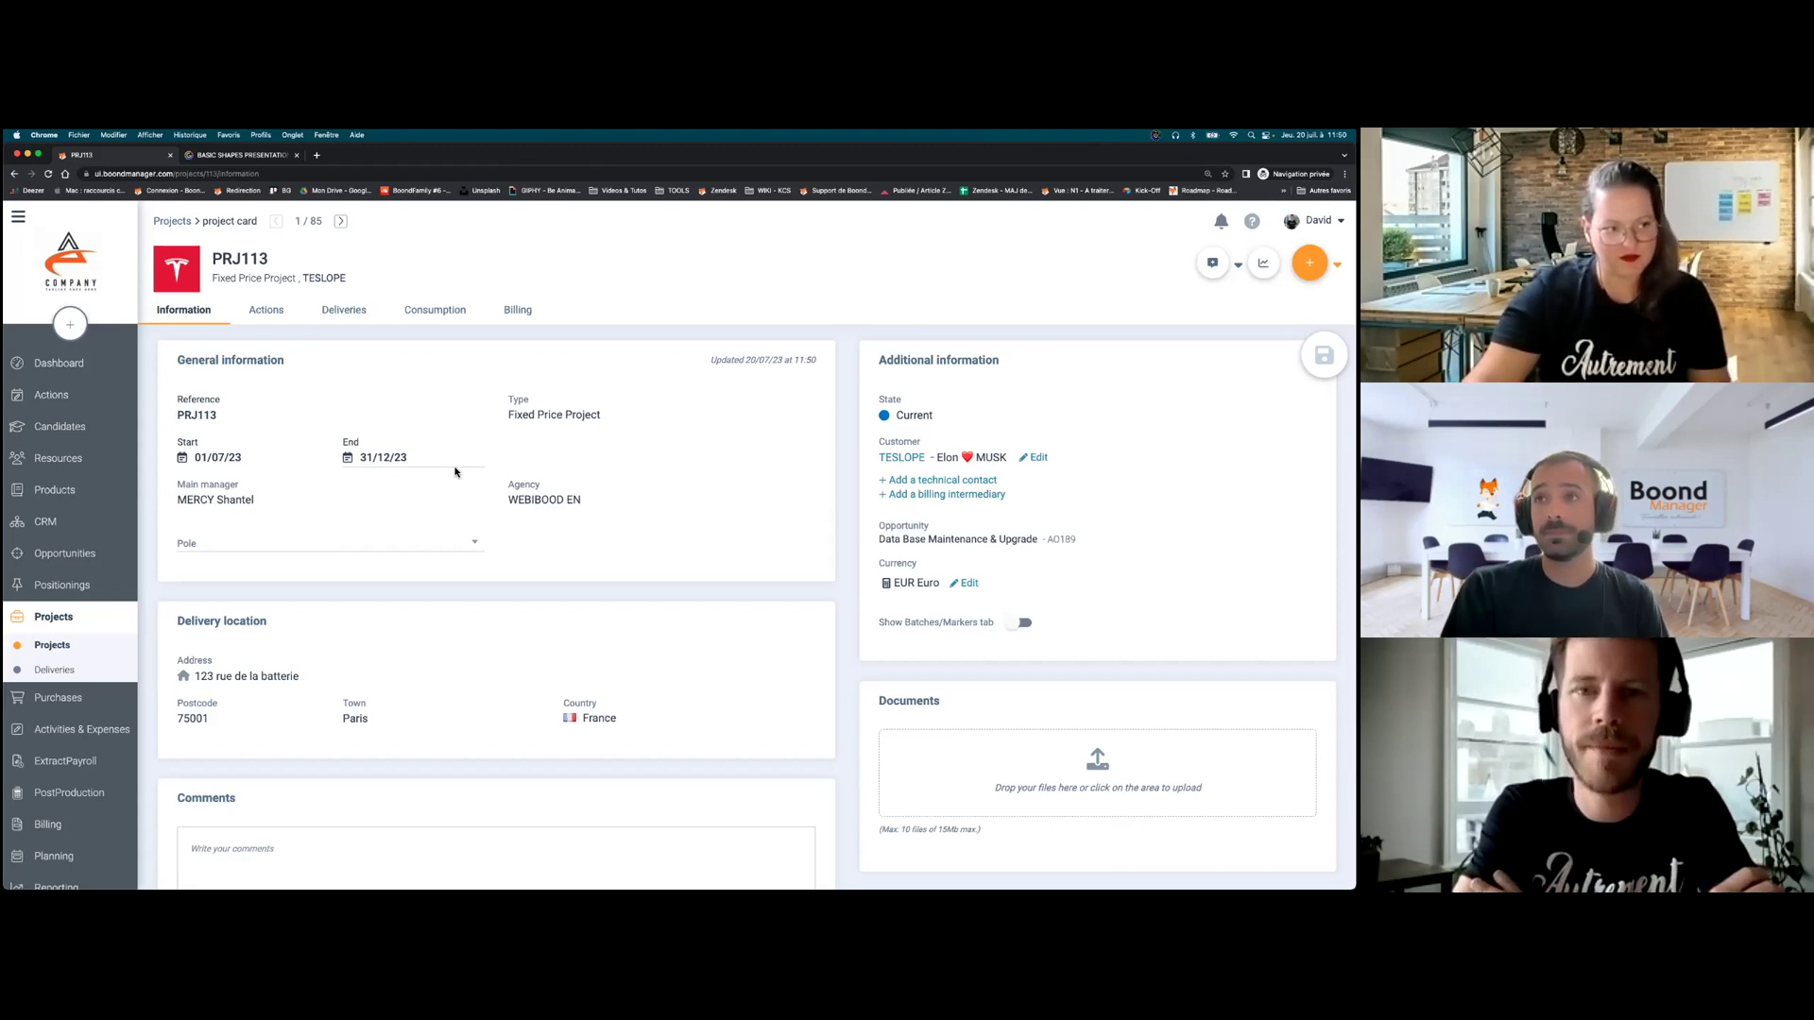
{"action": "scroll", "coordinate": [492, 461], "scroll_direction": "down", "scroll_amount": 2}
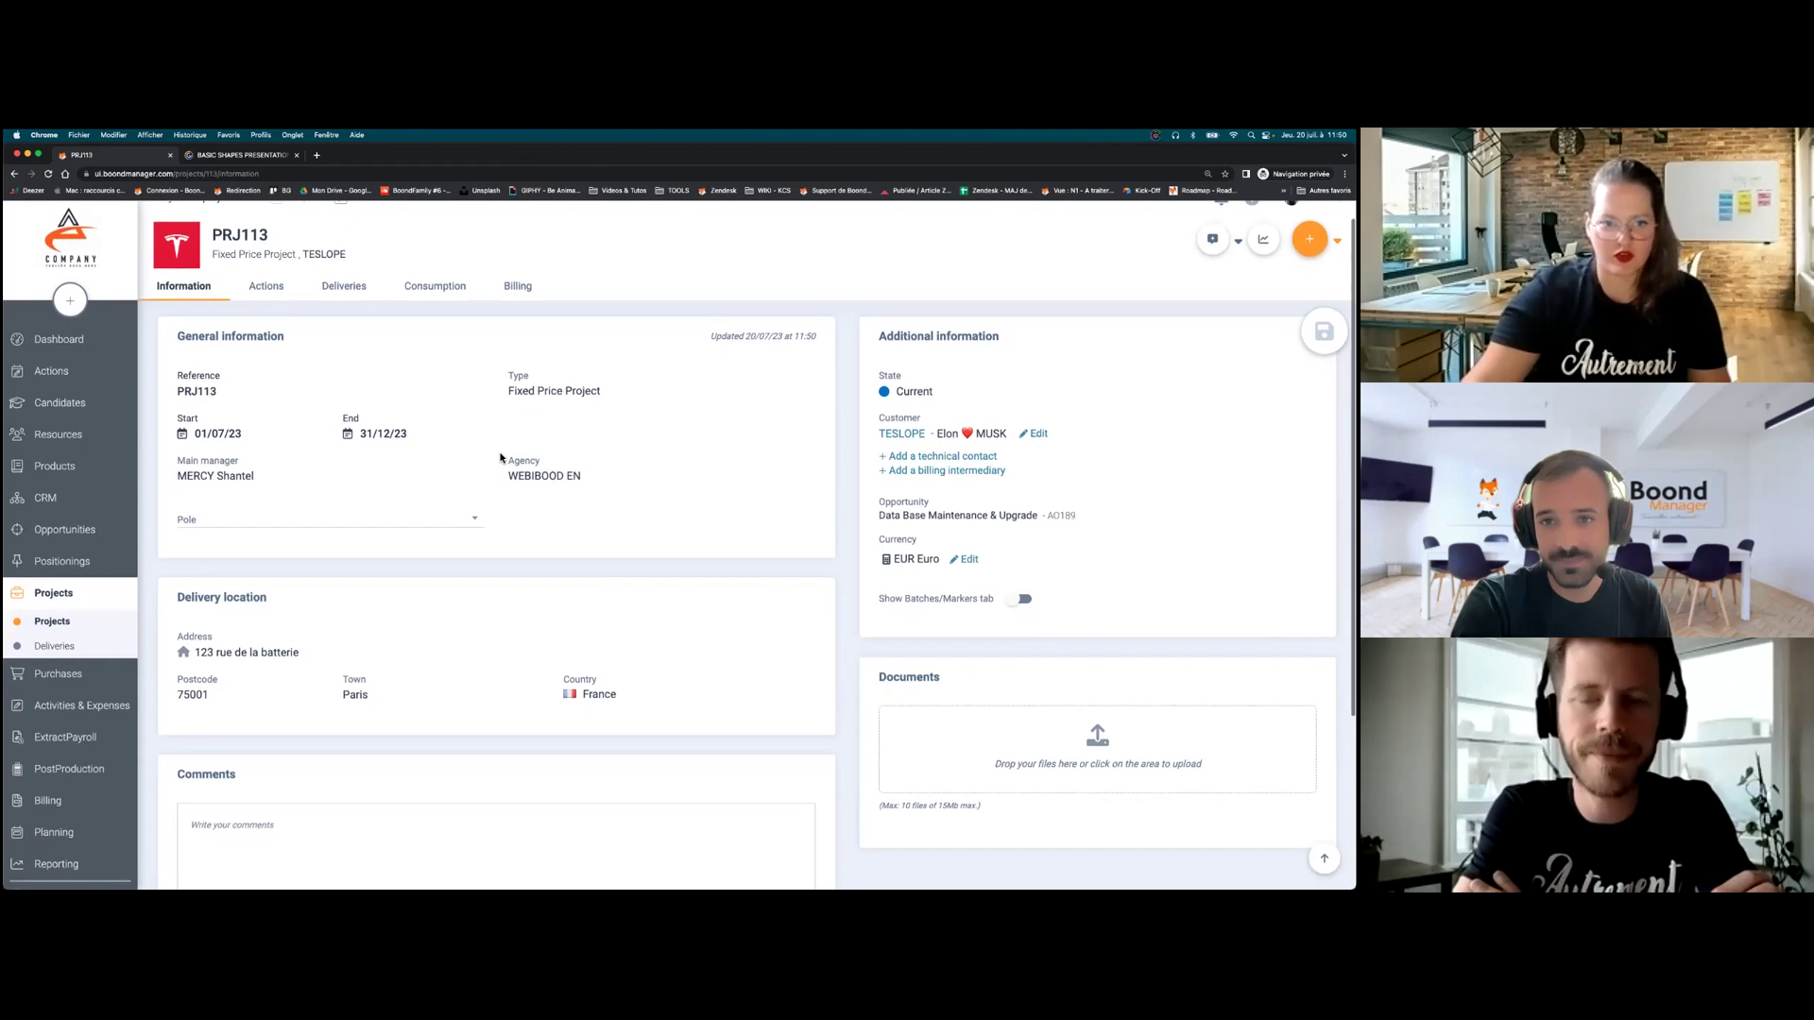
{"action": "scroll", "coordinate": [501, 458], "scroll_direction": "down", "scroll_amount": 2}
{"action": "scroll", "coordinate": [501, 459], "scroll_direction": "up", "scroll_amount": 4}
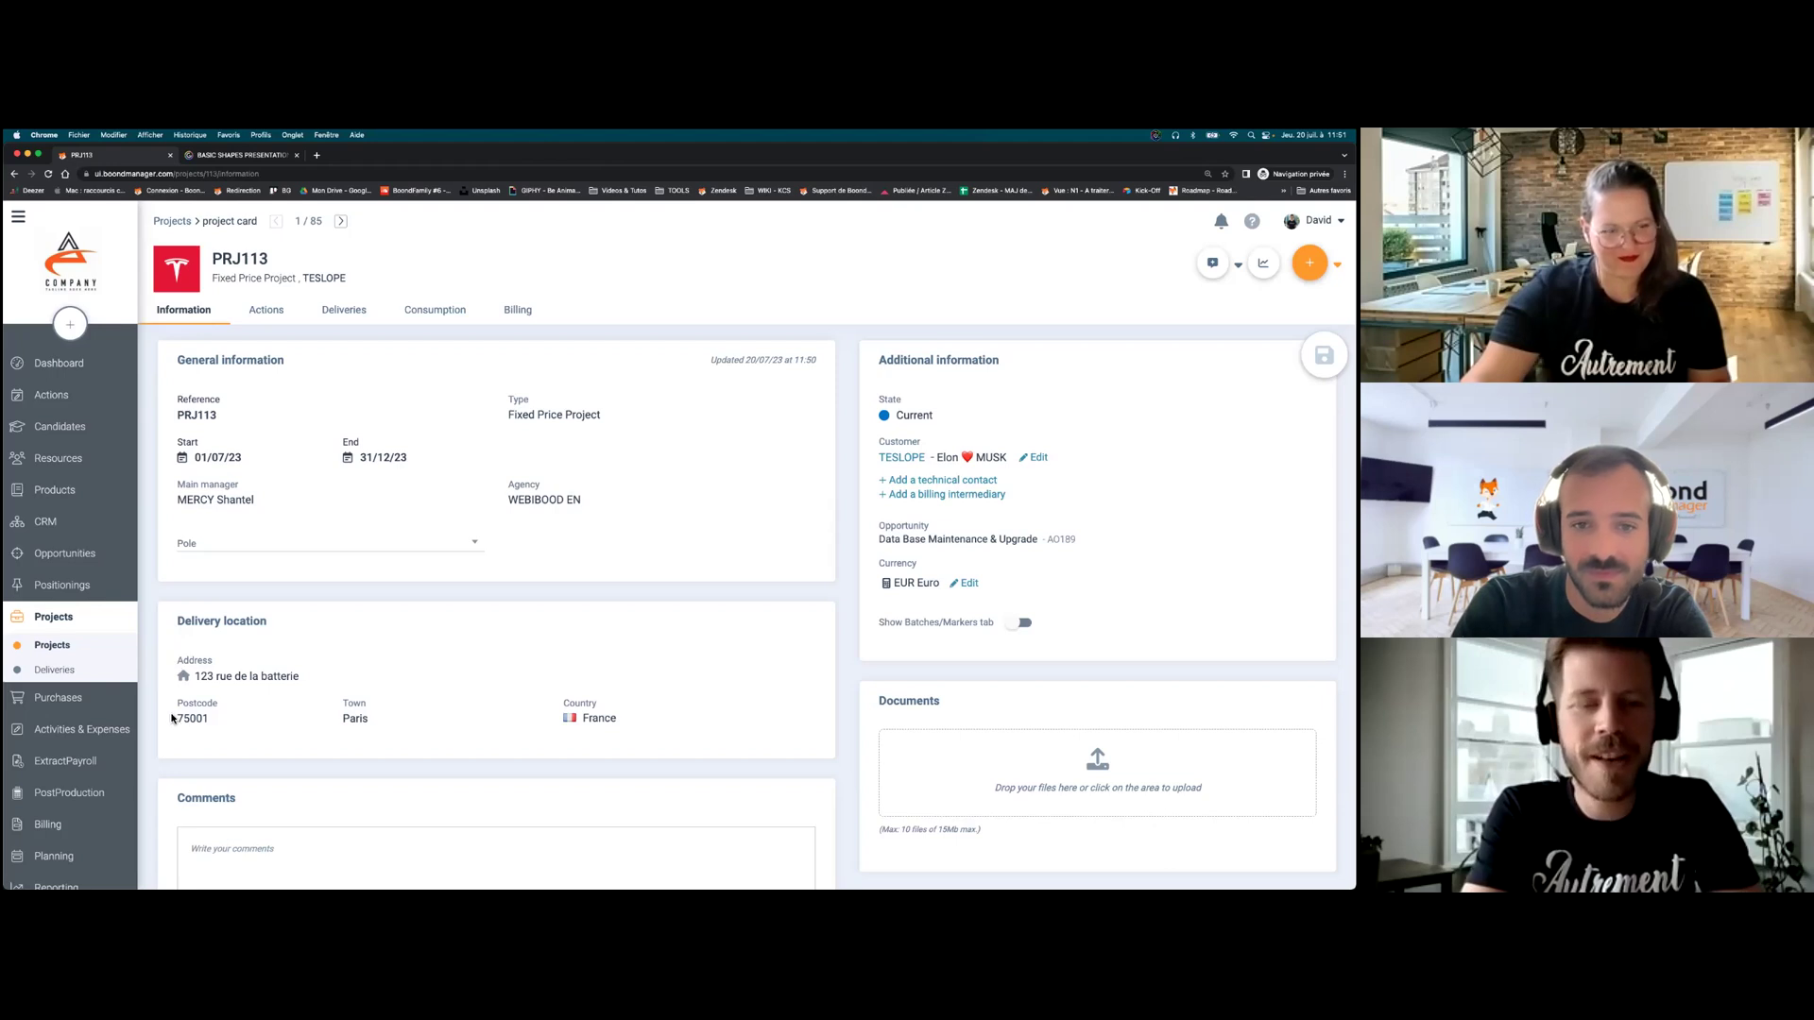
- Review the July 2023 PostProduction list with the detail of project PRJ113, and view the July billing schedules
{"action": "left_click", "coordinate": [82, 794]}
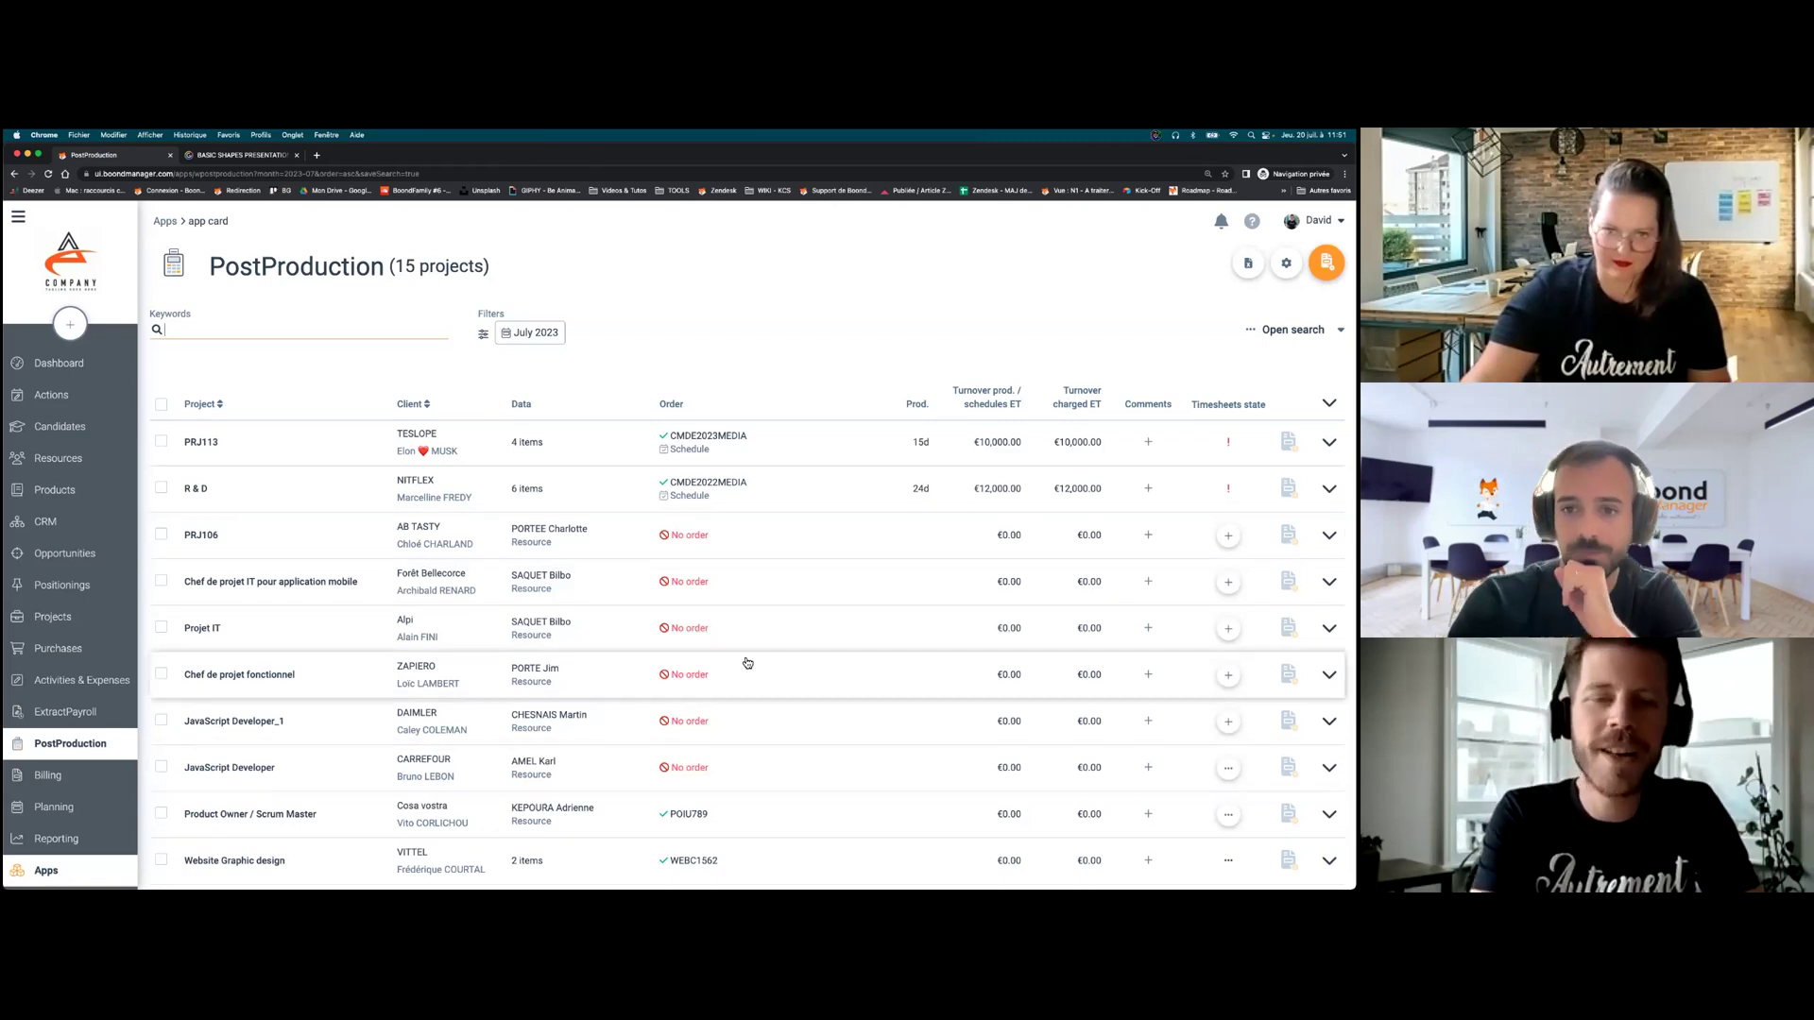
{"action": "scroll", "coordinate": [747, 664], "scroll_direction": "down", "scroll_amount": 1}
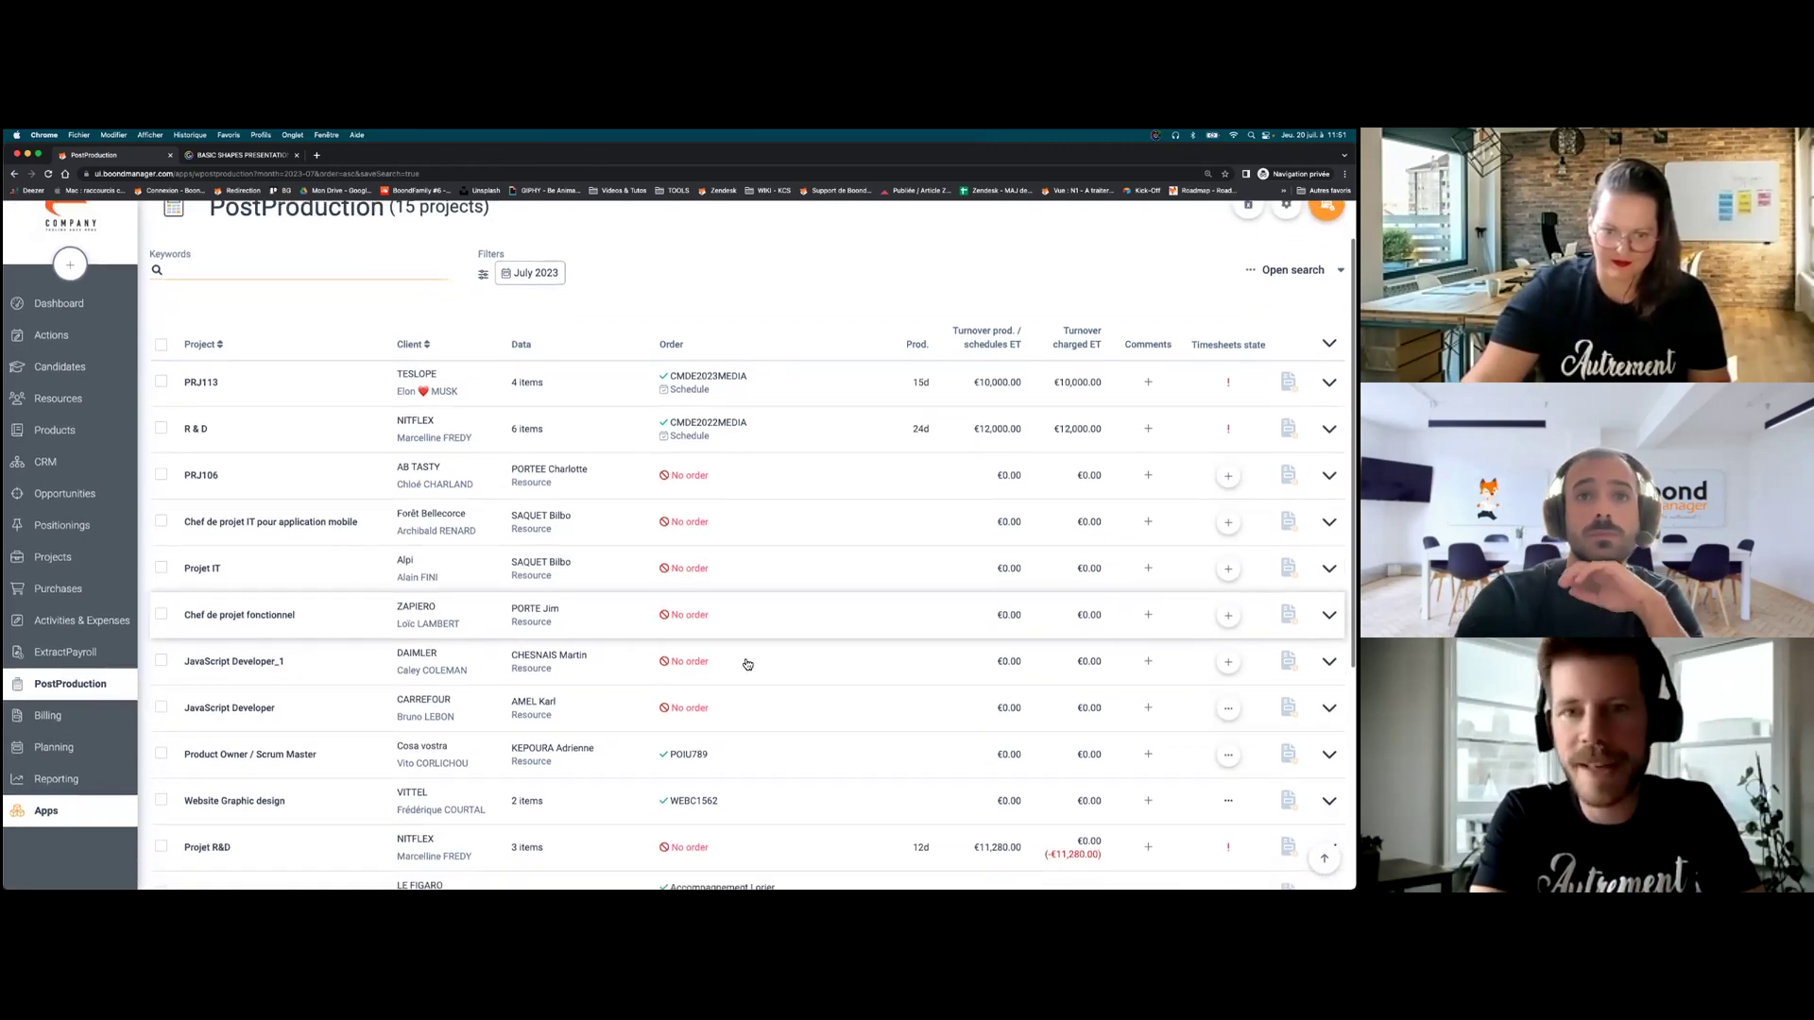
{"action": "scroll", "coordinate": [747, 665], "scroll_direction": "up", "scroll_amount": 1}
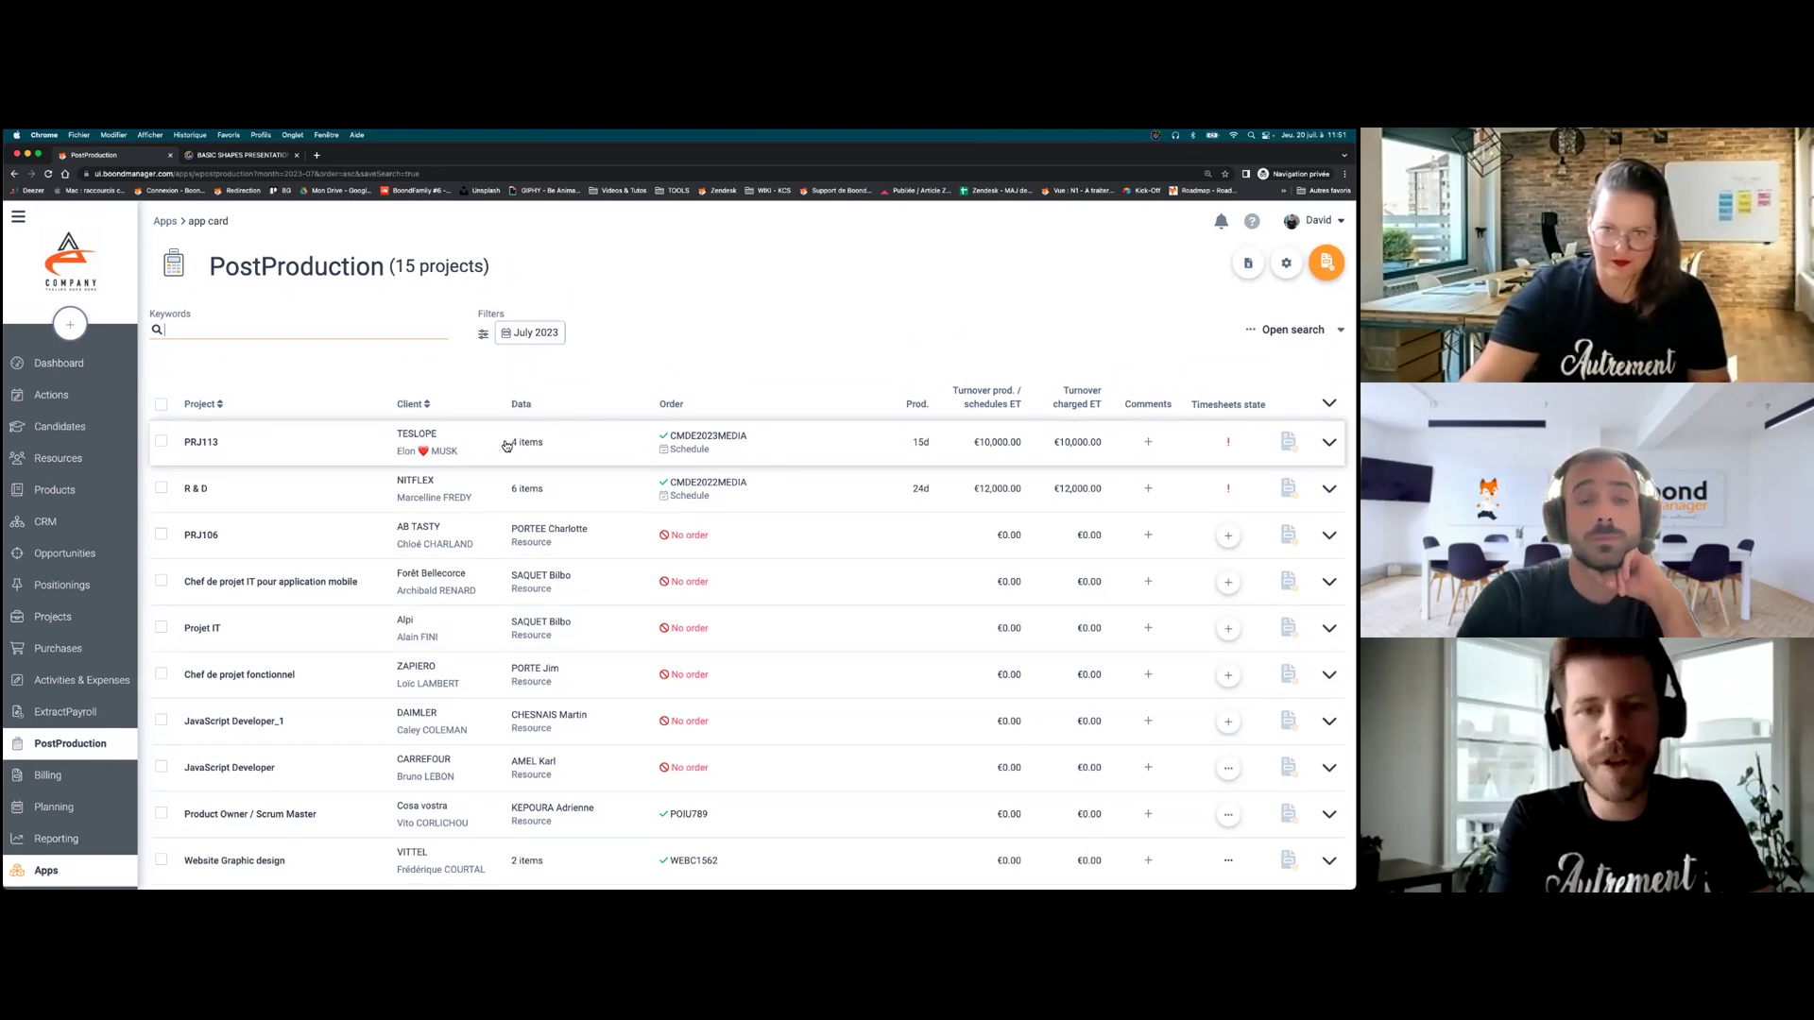
{"action": "left_click", "coordinate": [756, 441]}
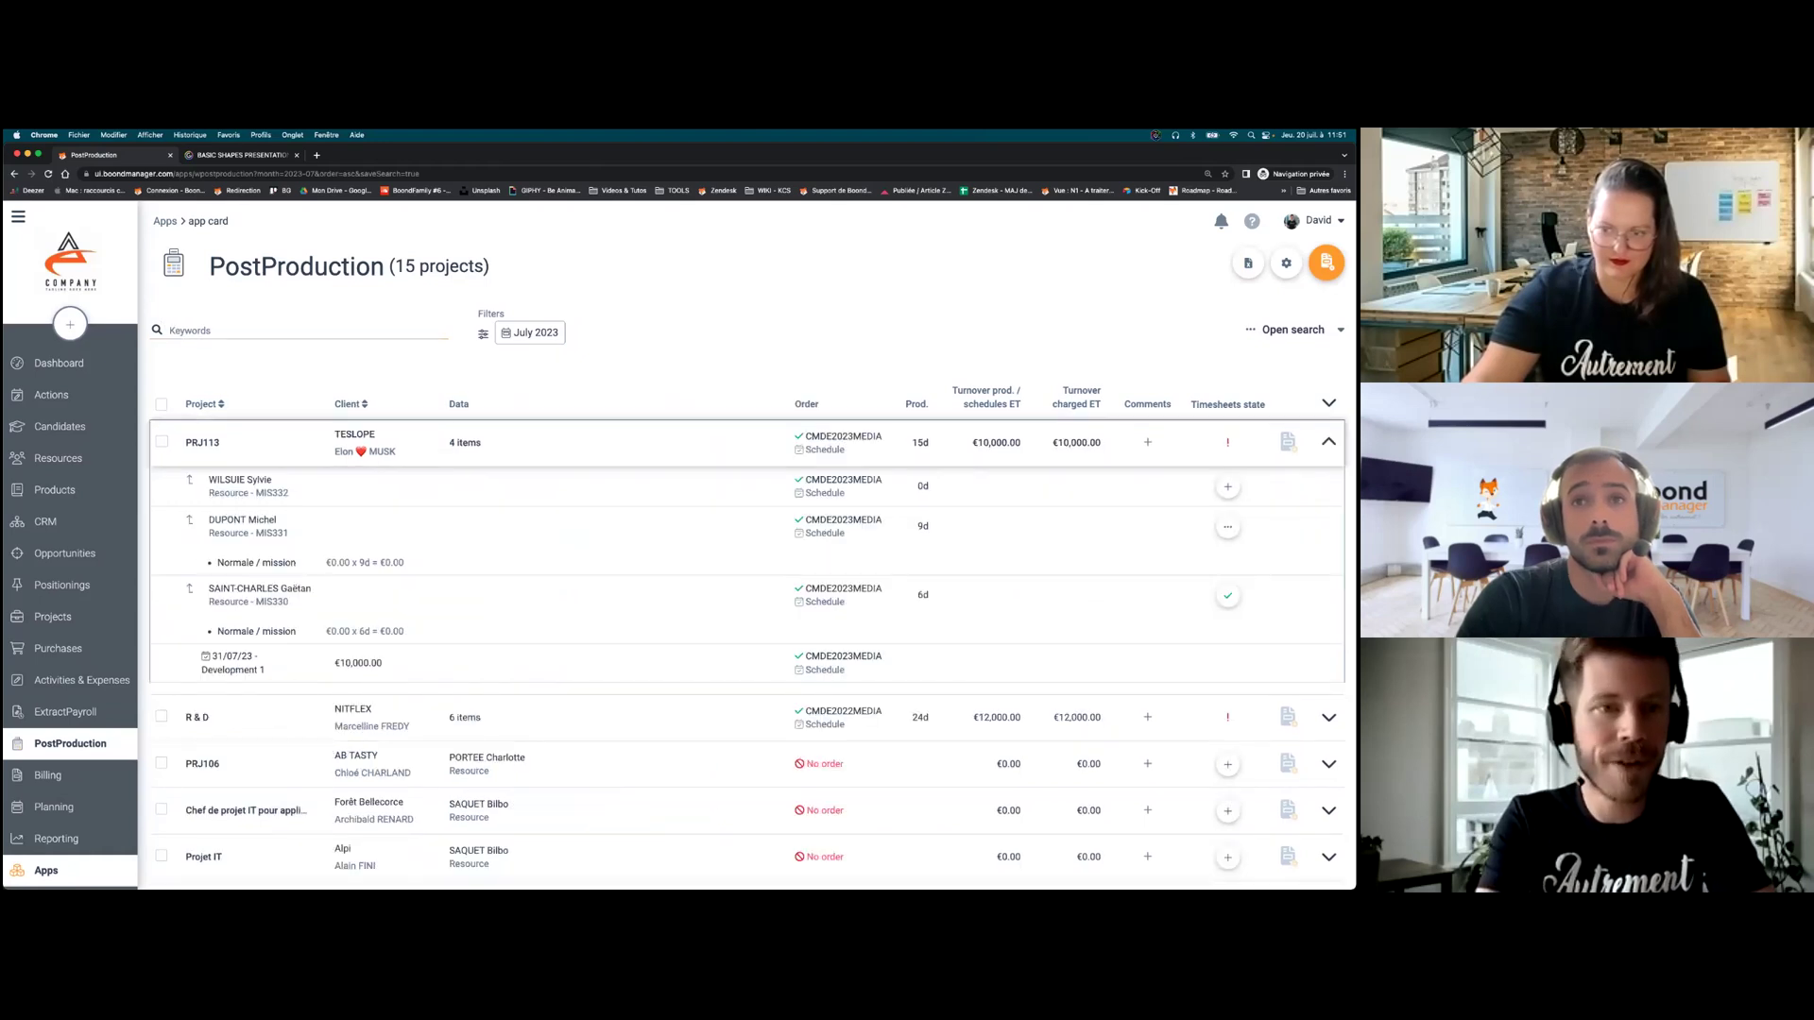
{"action": "left_click", "coordinate": [567, 442]}
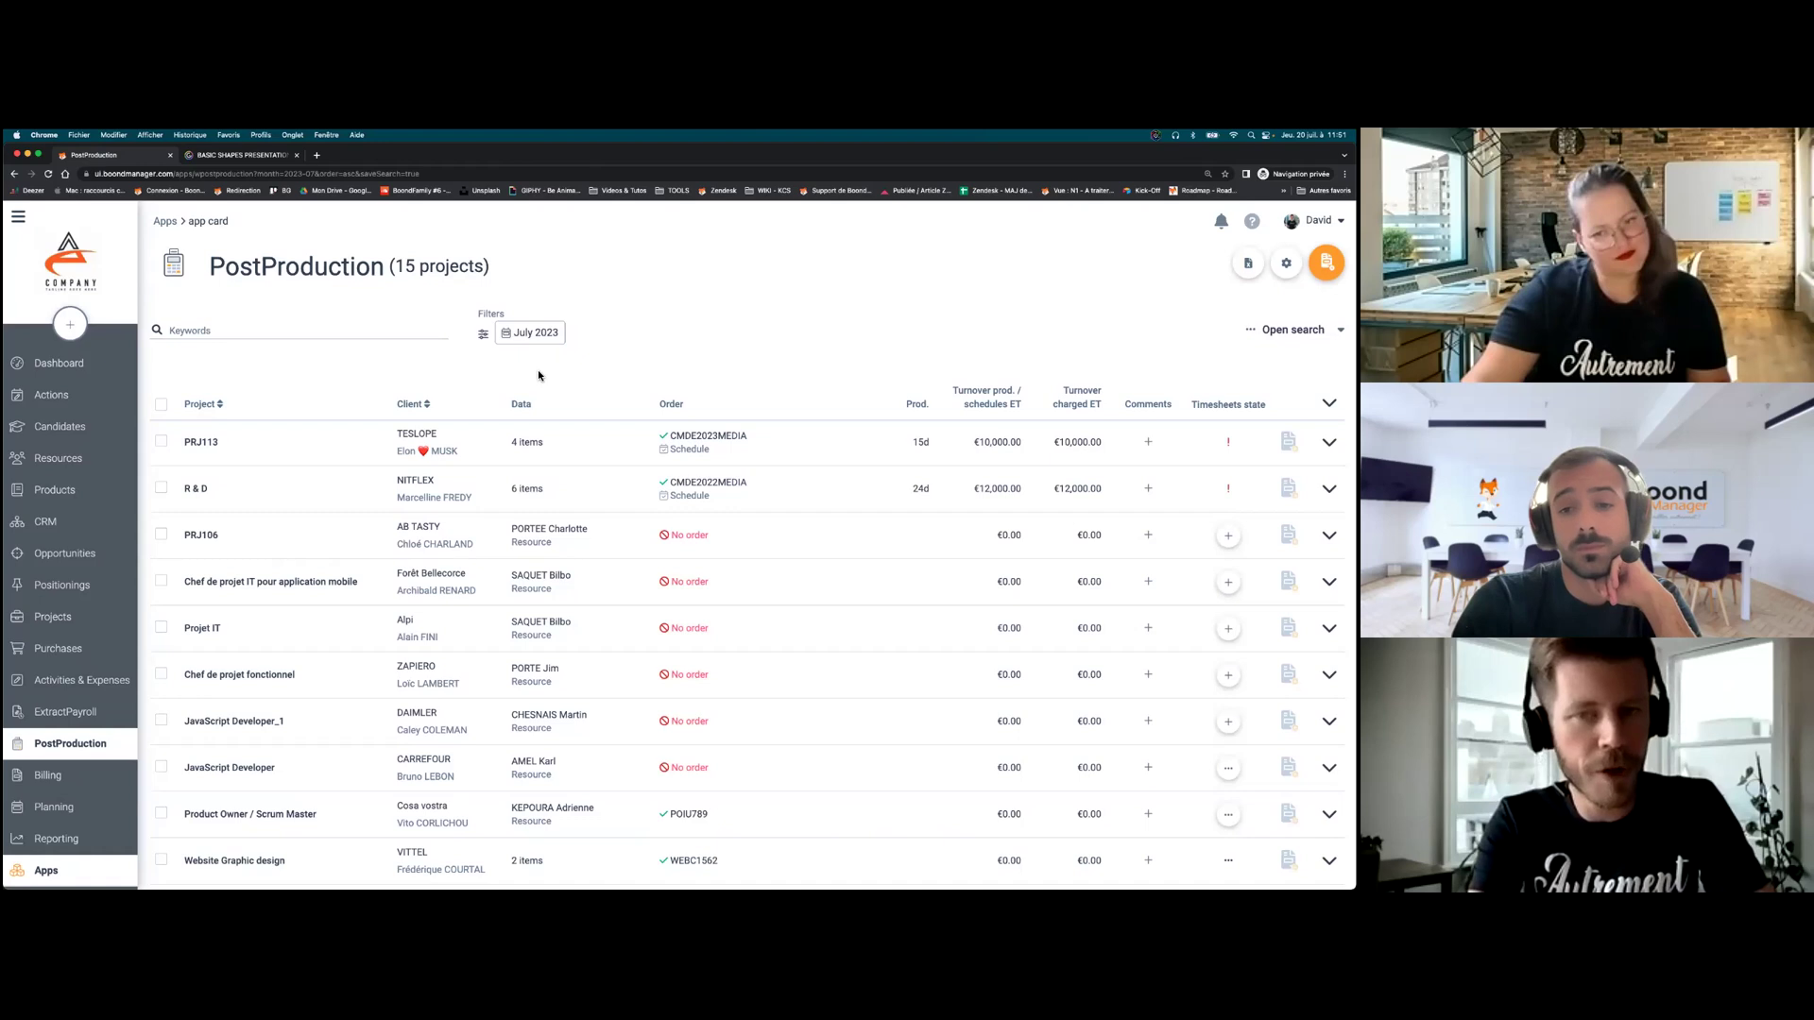
{"action": "scroll", "coordinate": [538, 375], "scroll_direction": "down", "scroll_amount": 1}
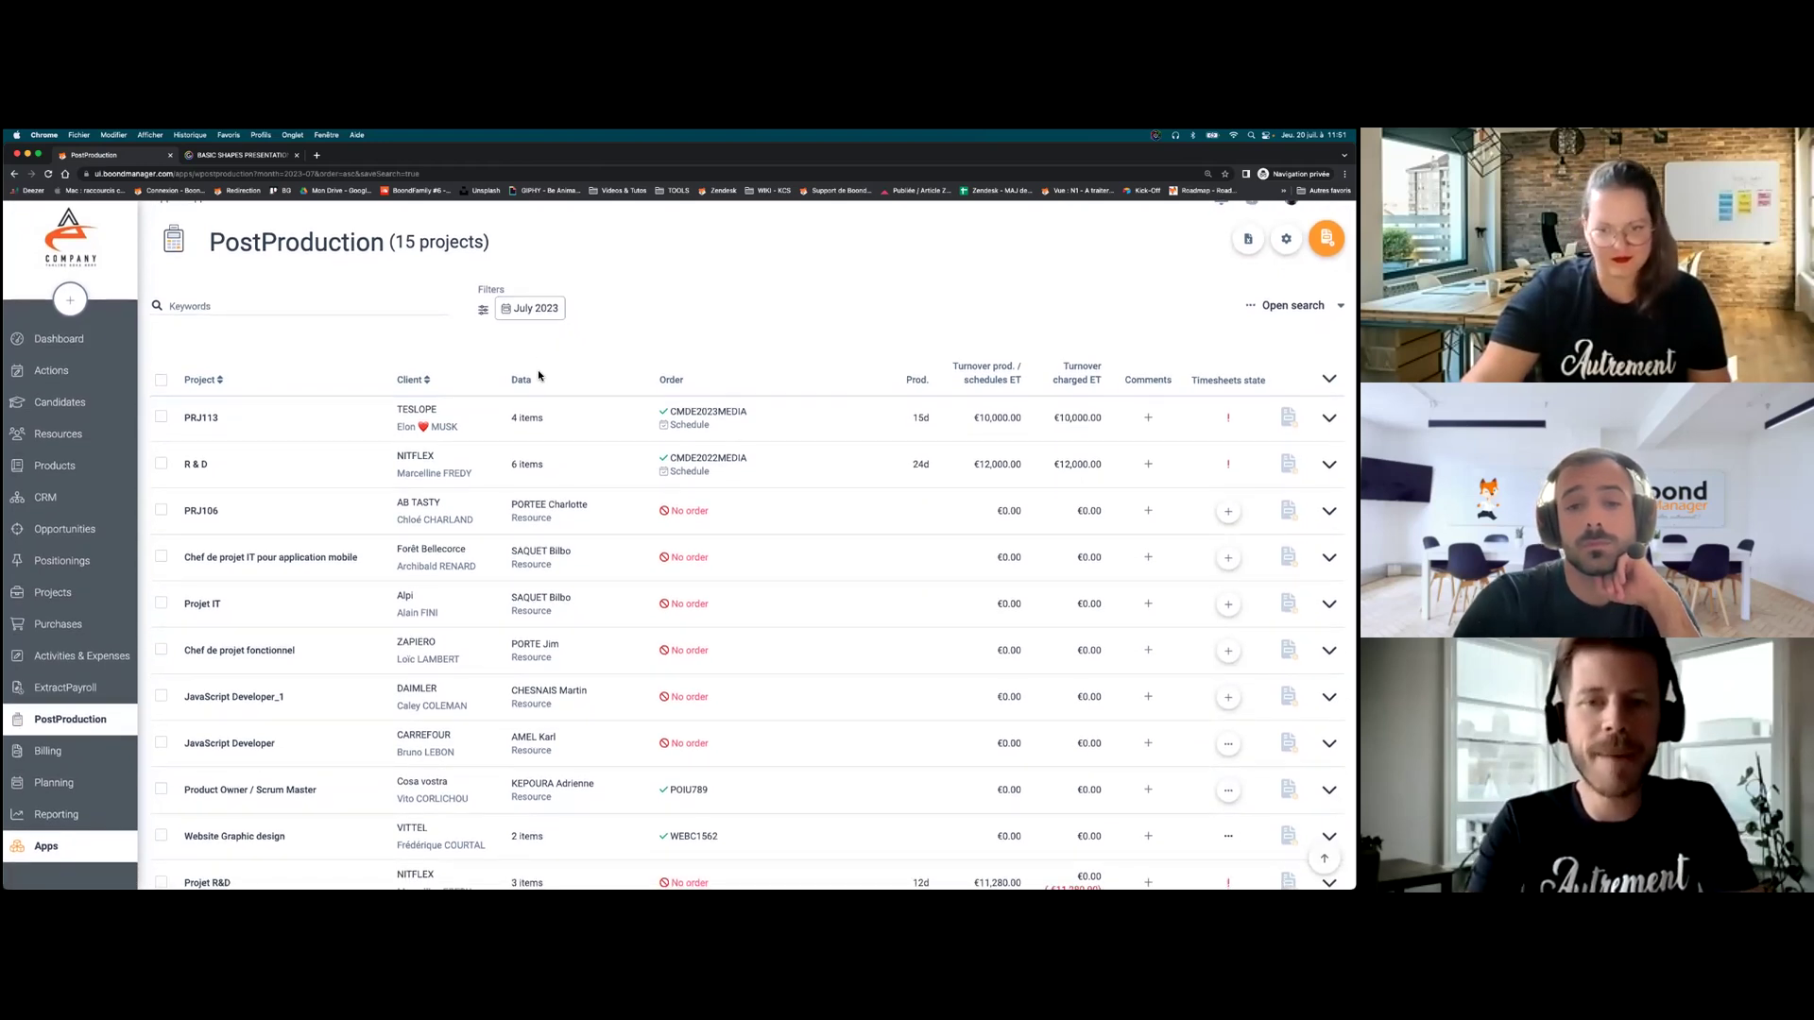
{"action": "scroll", "coordinate": [538, 375], "scroll_direction": "down", "scroll_amount": 1}
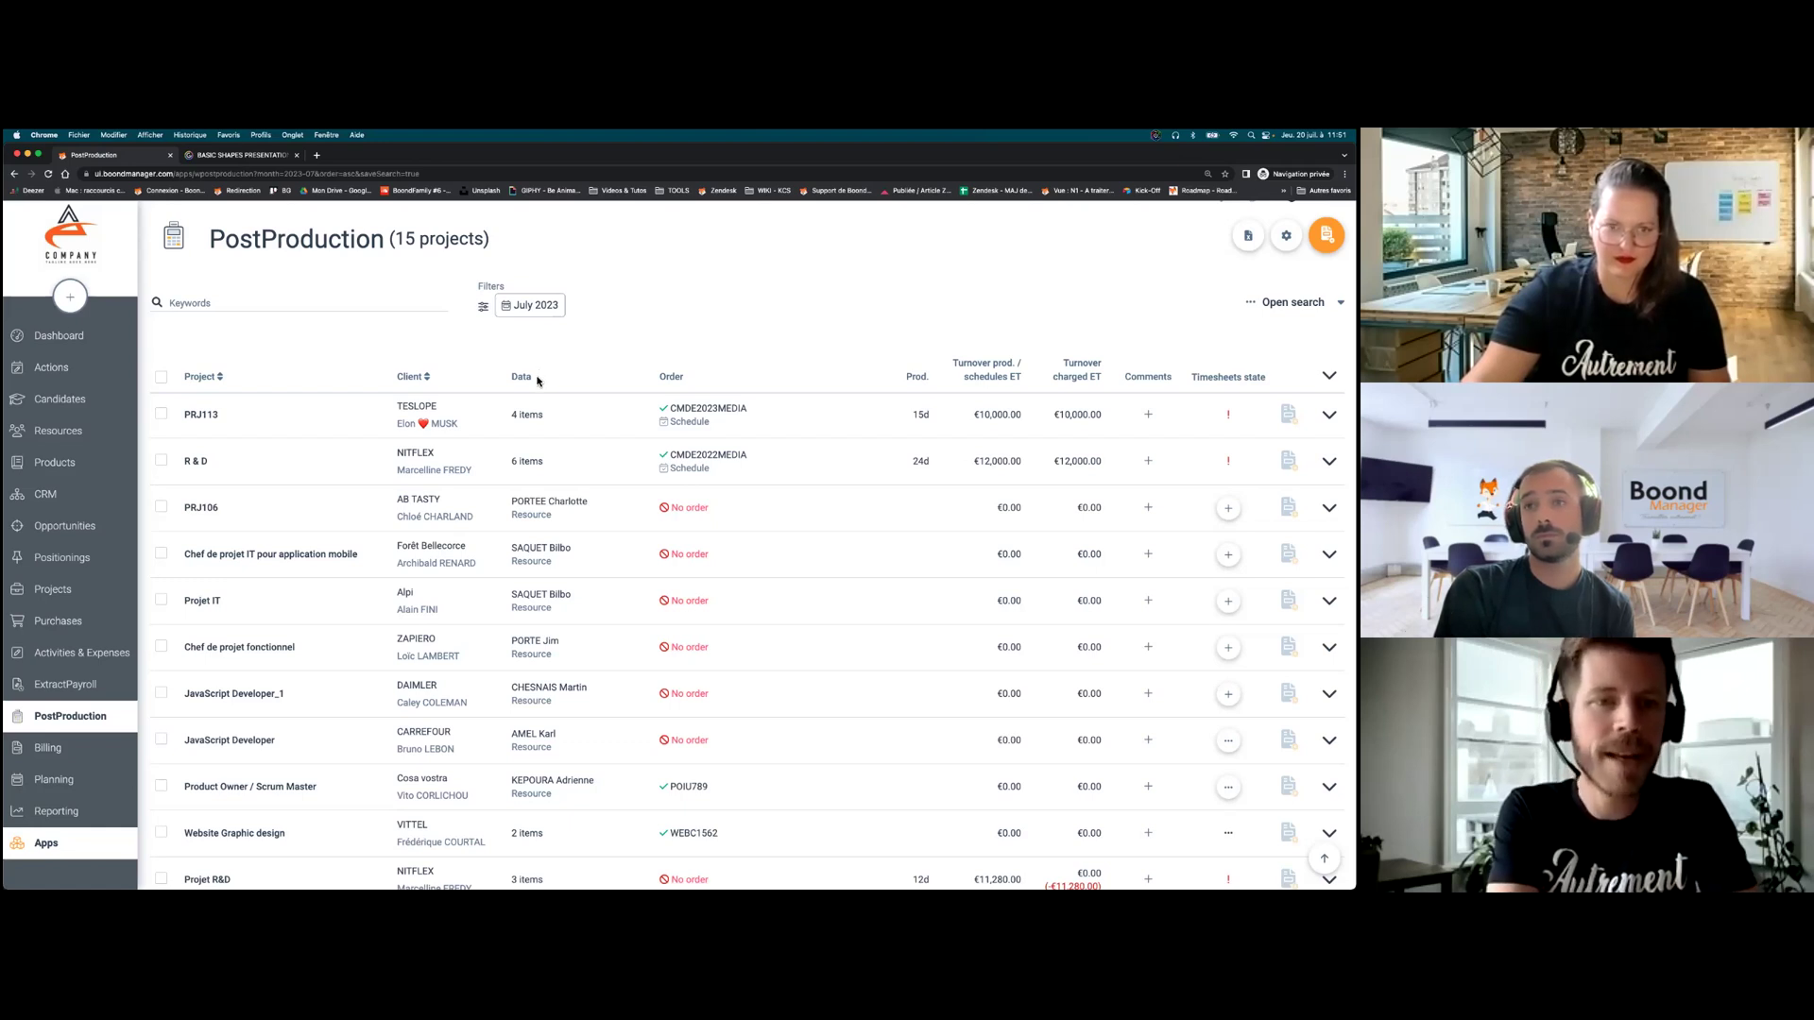
{"action": "scroll", "coordinate": [284, 472], "scroll_direction": "up", "scroll_amount": 1}
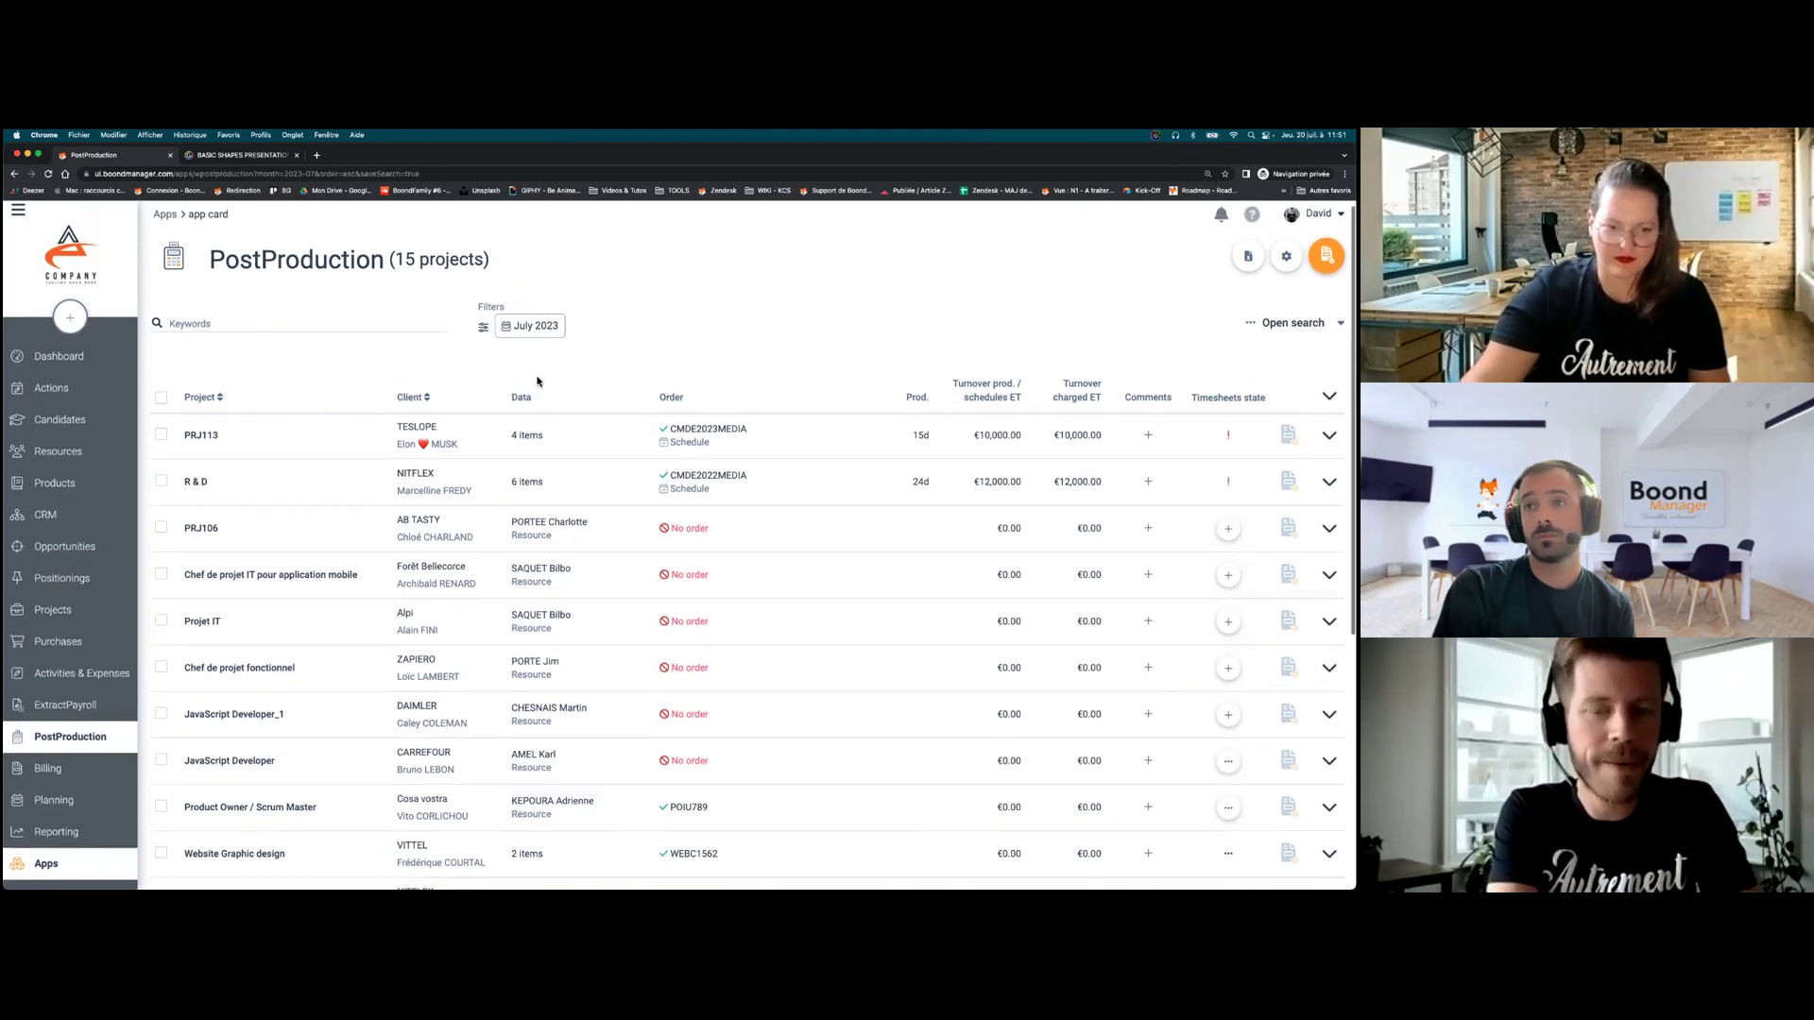
{"action": "left_click", "coordinate": [38, 767]}
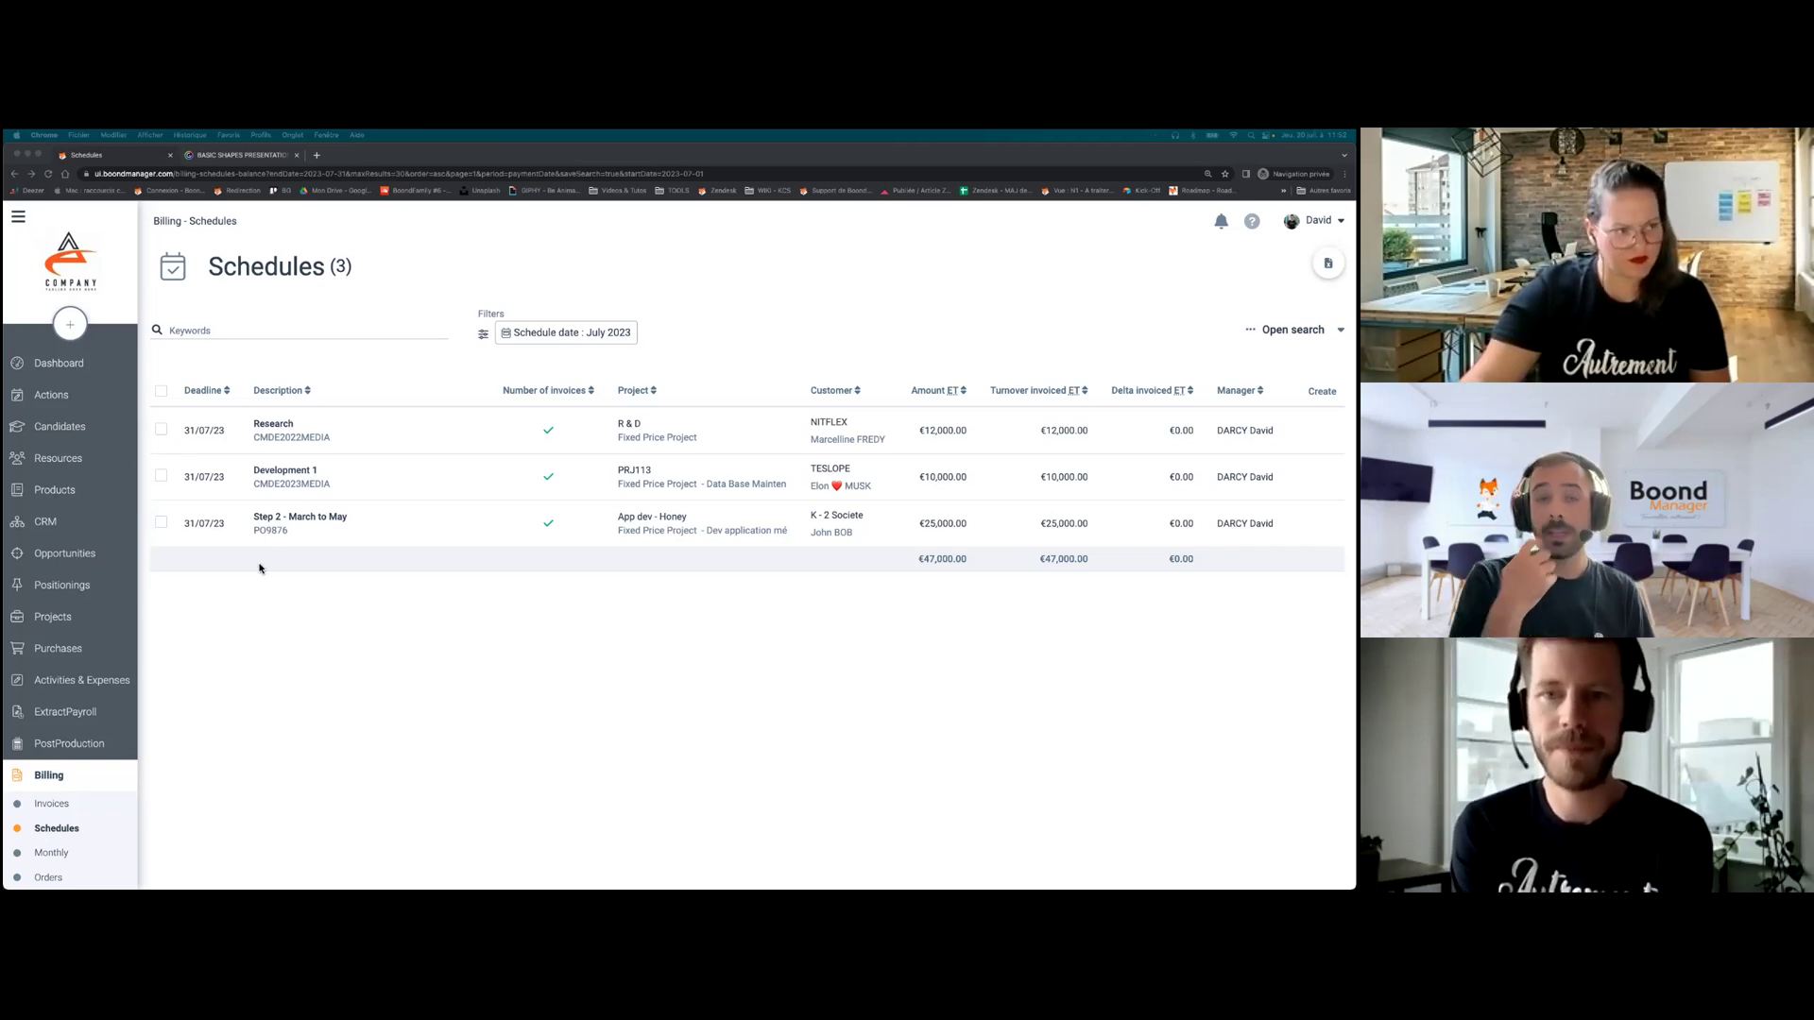
- Open the R & D project's order from its billing information and examine the available billing types without changing the selection
{"action": "left_click", "coordinate": [53, 620]}
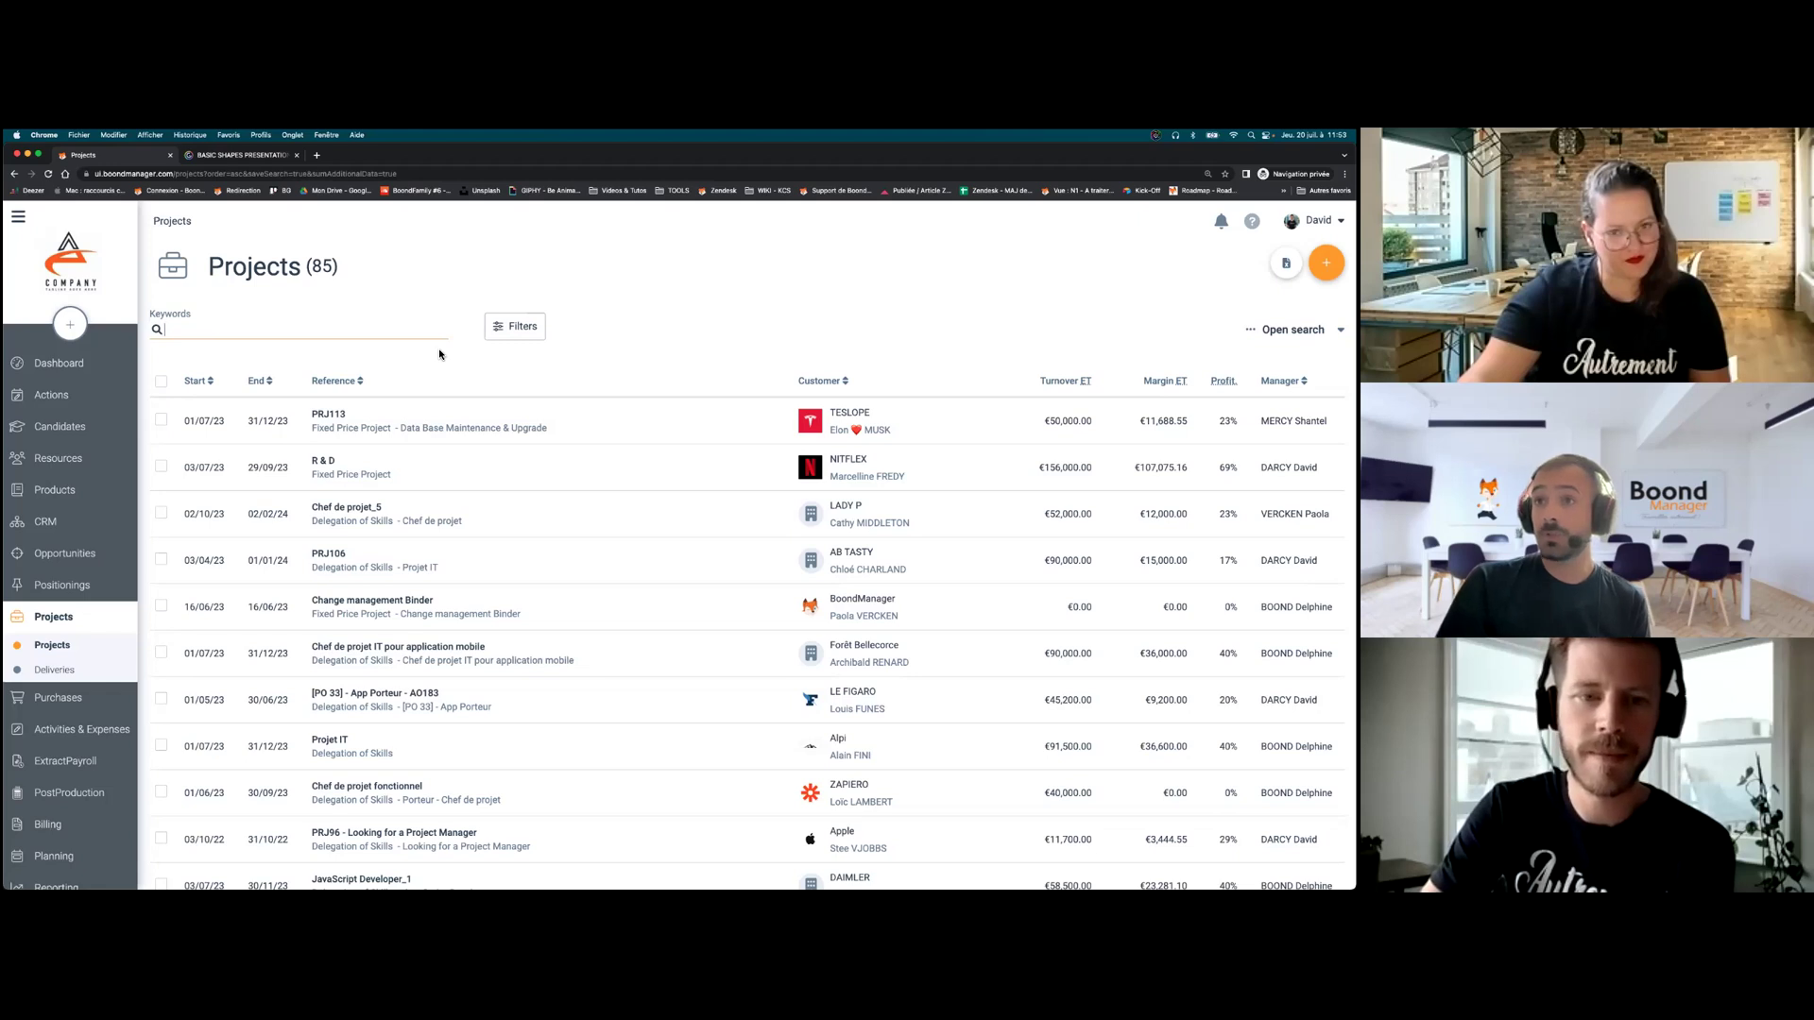
{"action": "left_click", "coordinate": [453, 468]}
{"action": "left_click", "coordinate": [517, 311]}
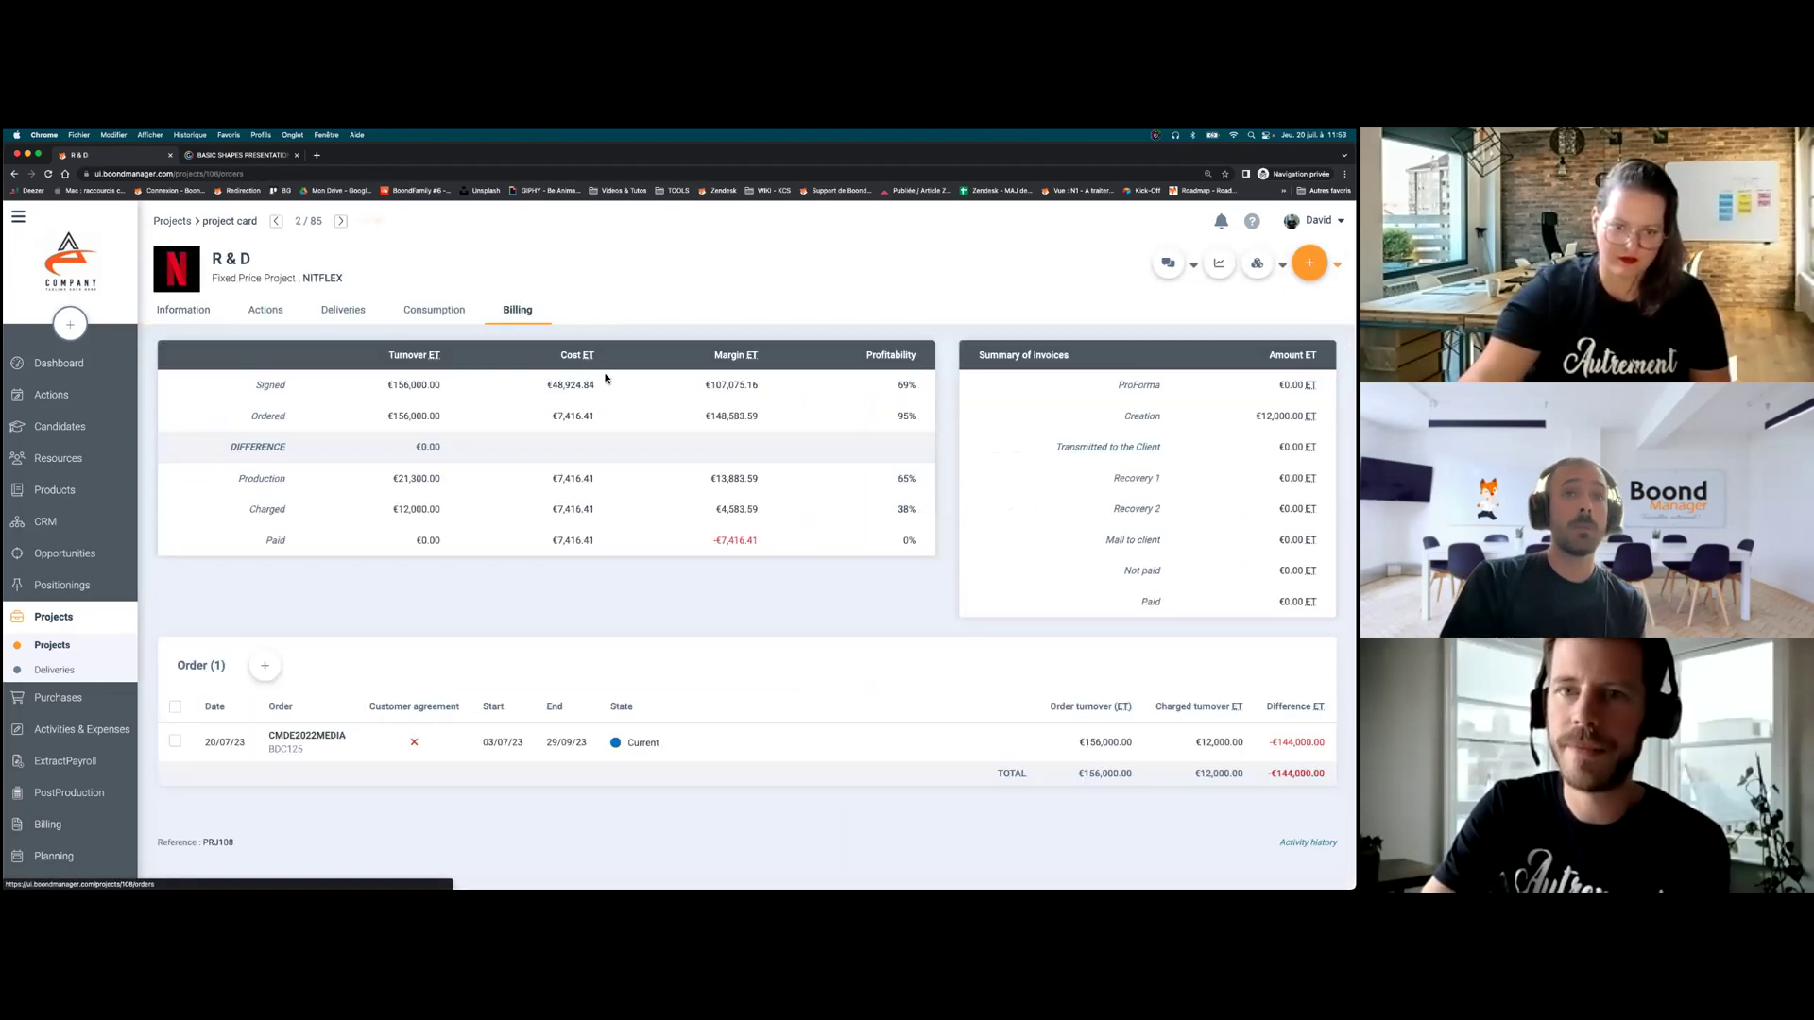
{"action": "left_click", "coordinate": [340, 737]}
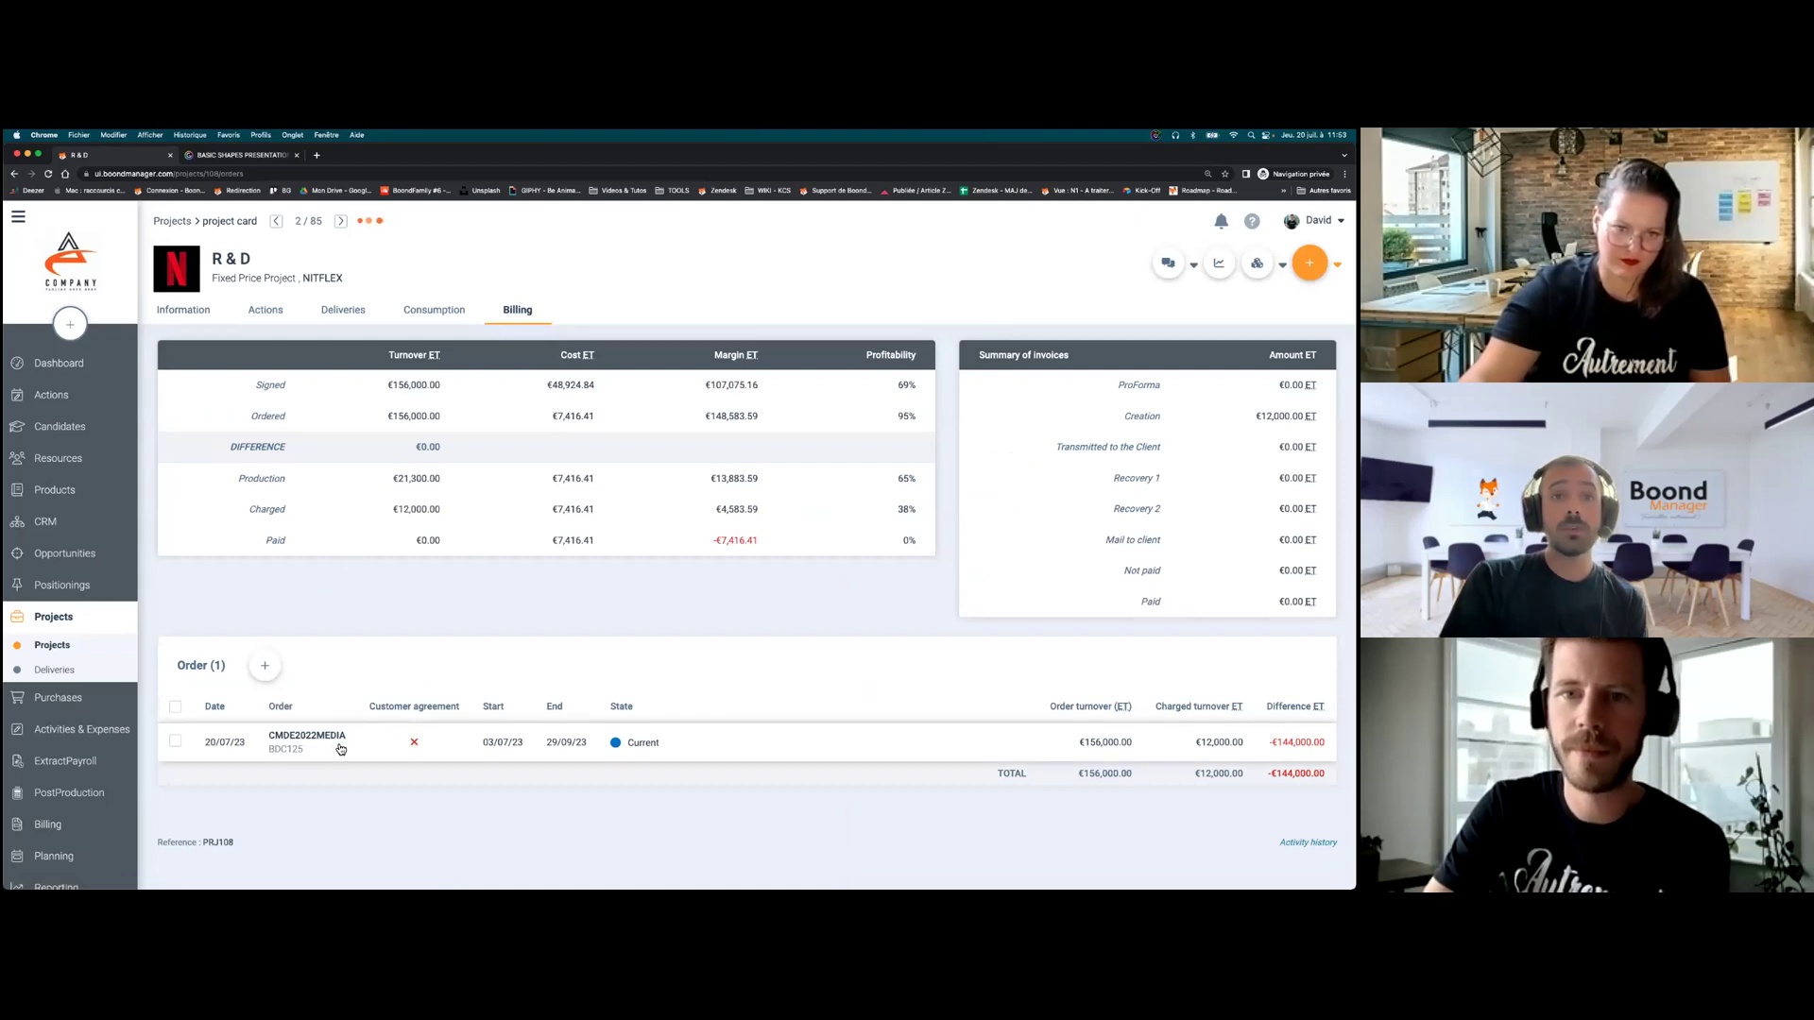
{"action": "left_click", "coordinate": [201, 669]}
{"action": "scroll", "coordinate": [215, 664], "scroll_direction": "down", "scroll_amount": 2}
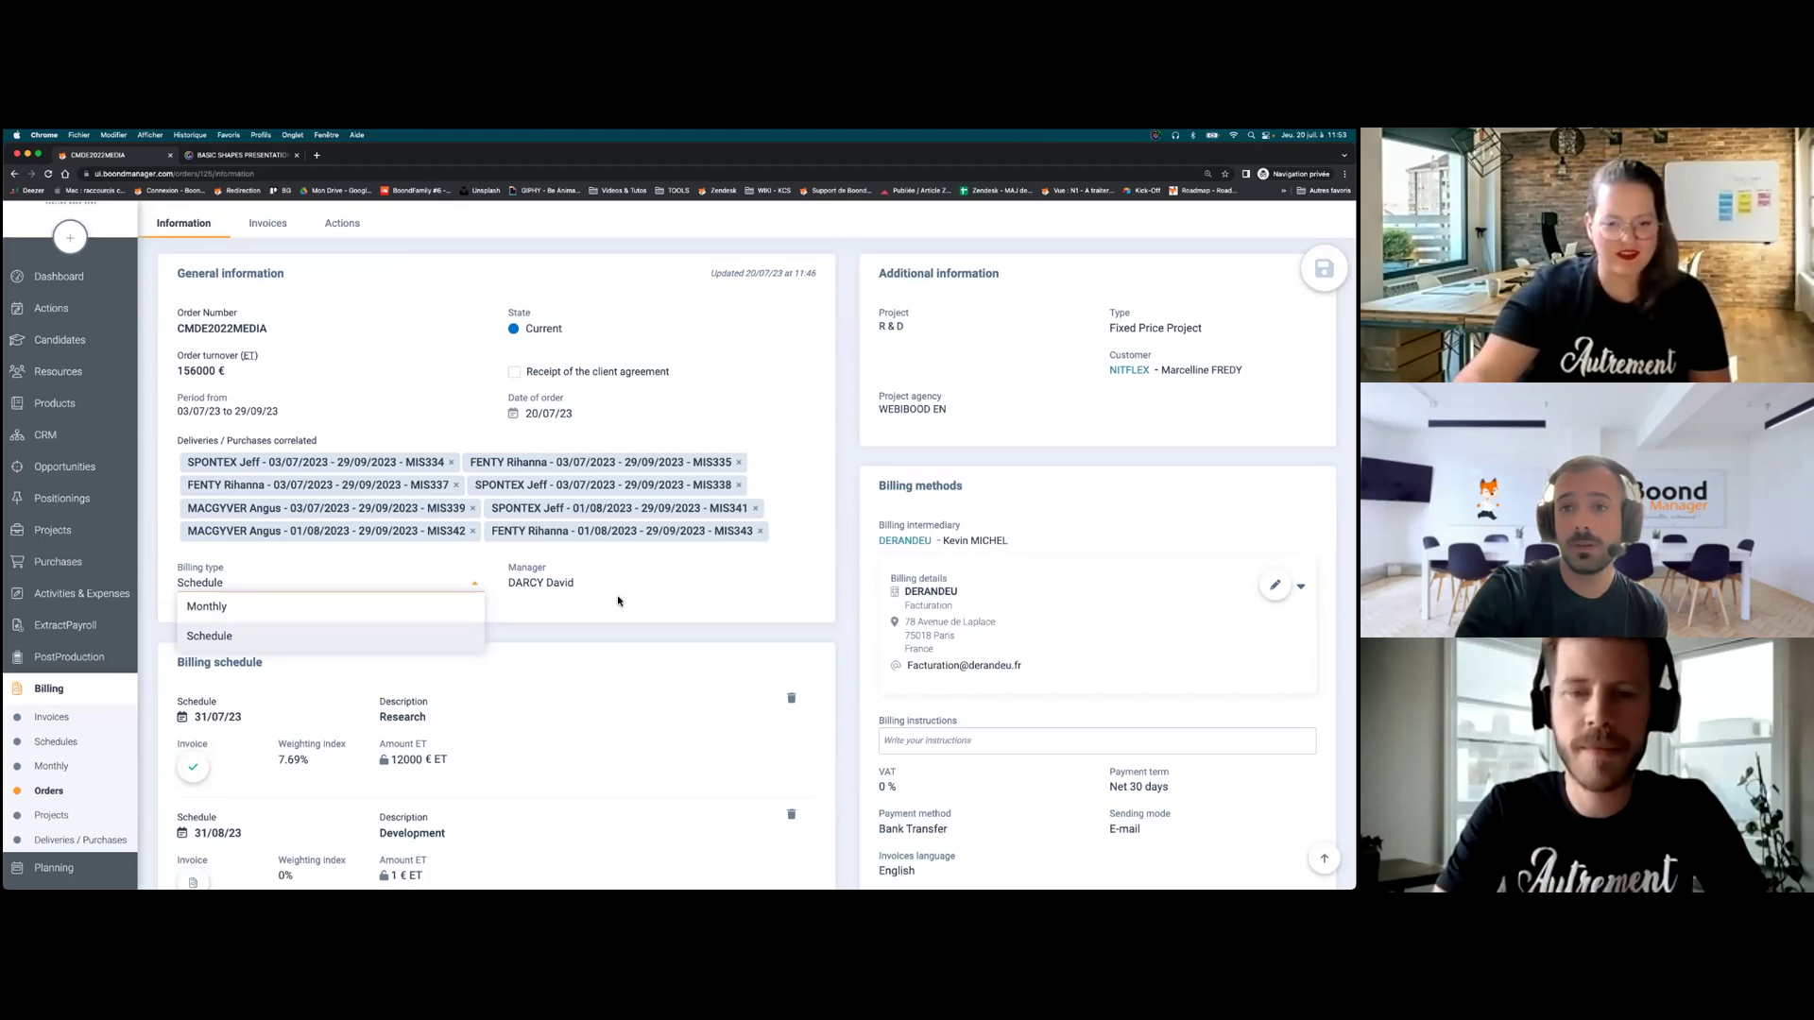
{"action": "left_click", "coordinate": [544, 640]}
{"action": "scroll", "coordinate": [505, 625], "scroll_direction": "up", "scroll_amount": 2}
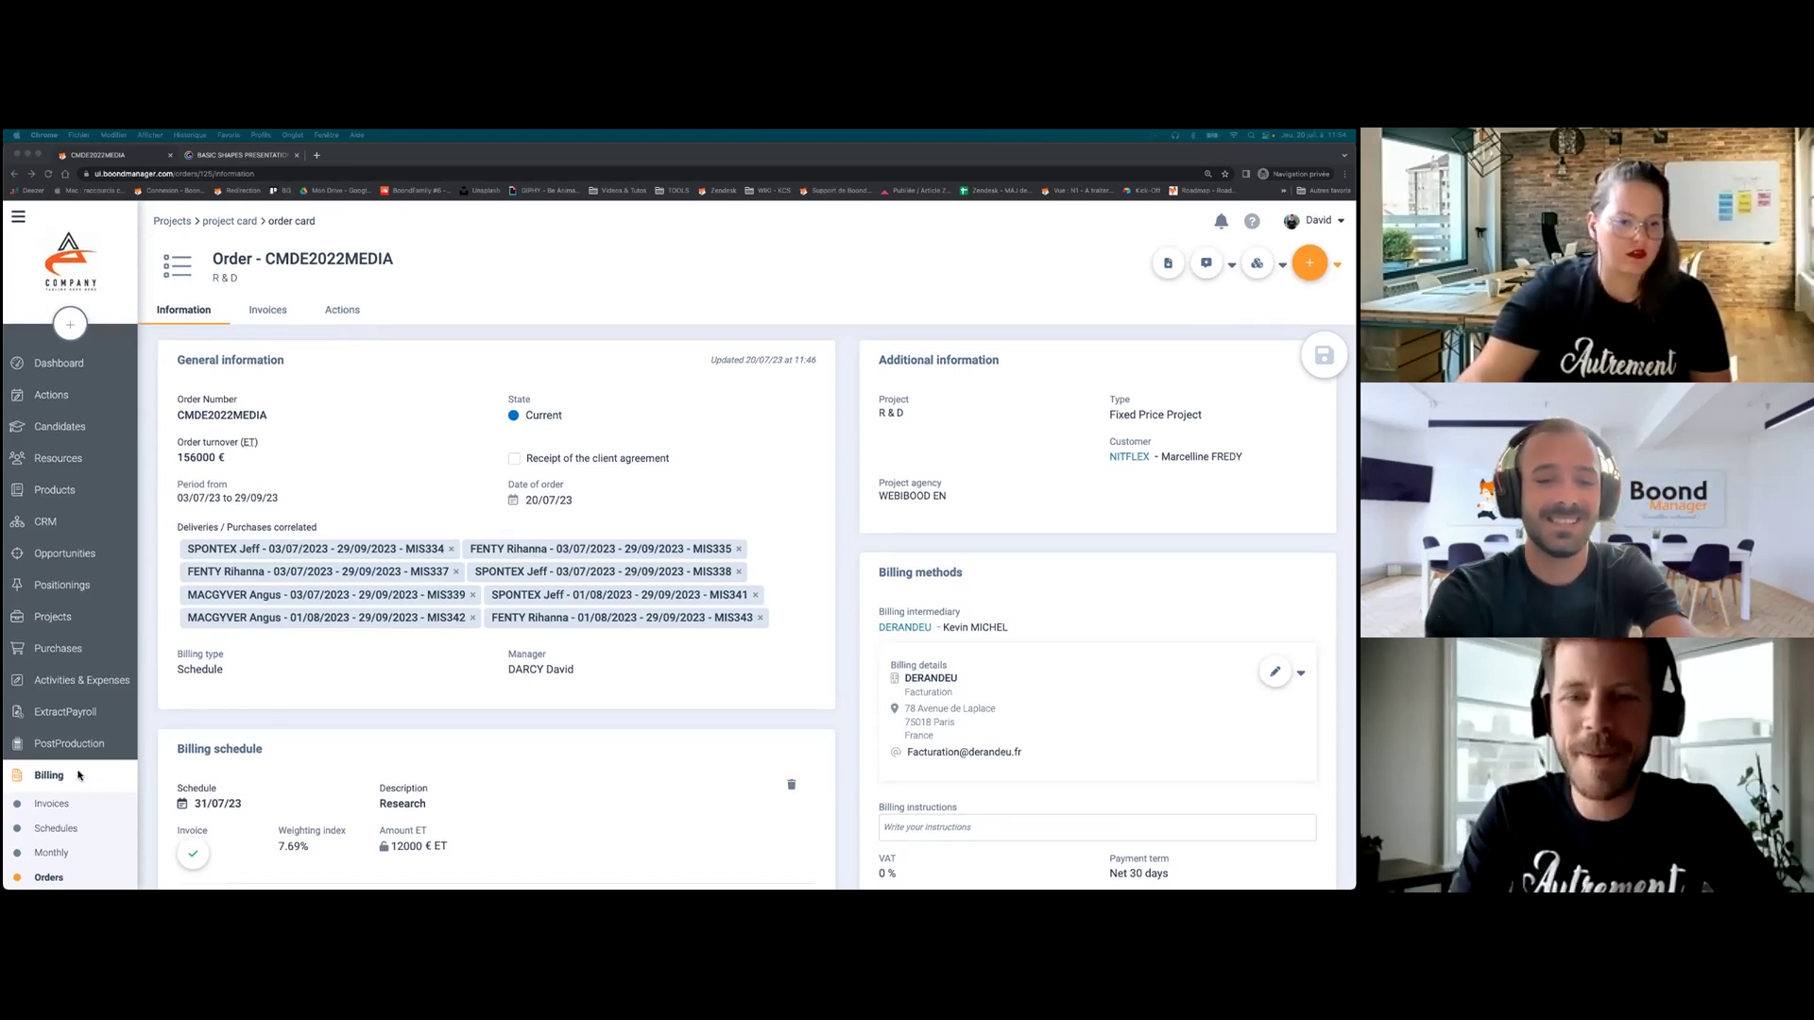
- Switch to the Genially presentation and show the closing slide with the help contacts
{"action": "left_click", "coordinate": [265, 156]}
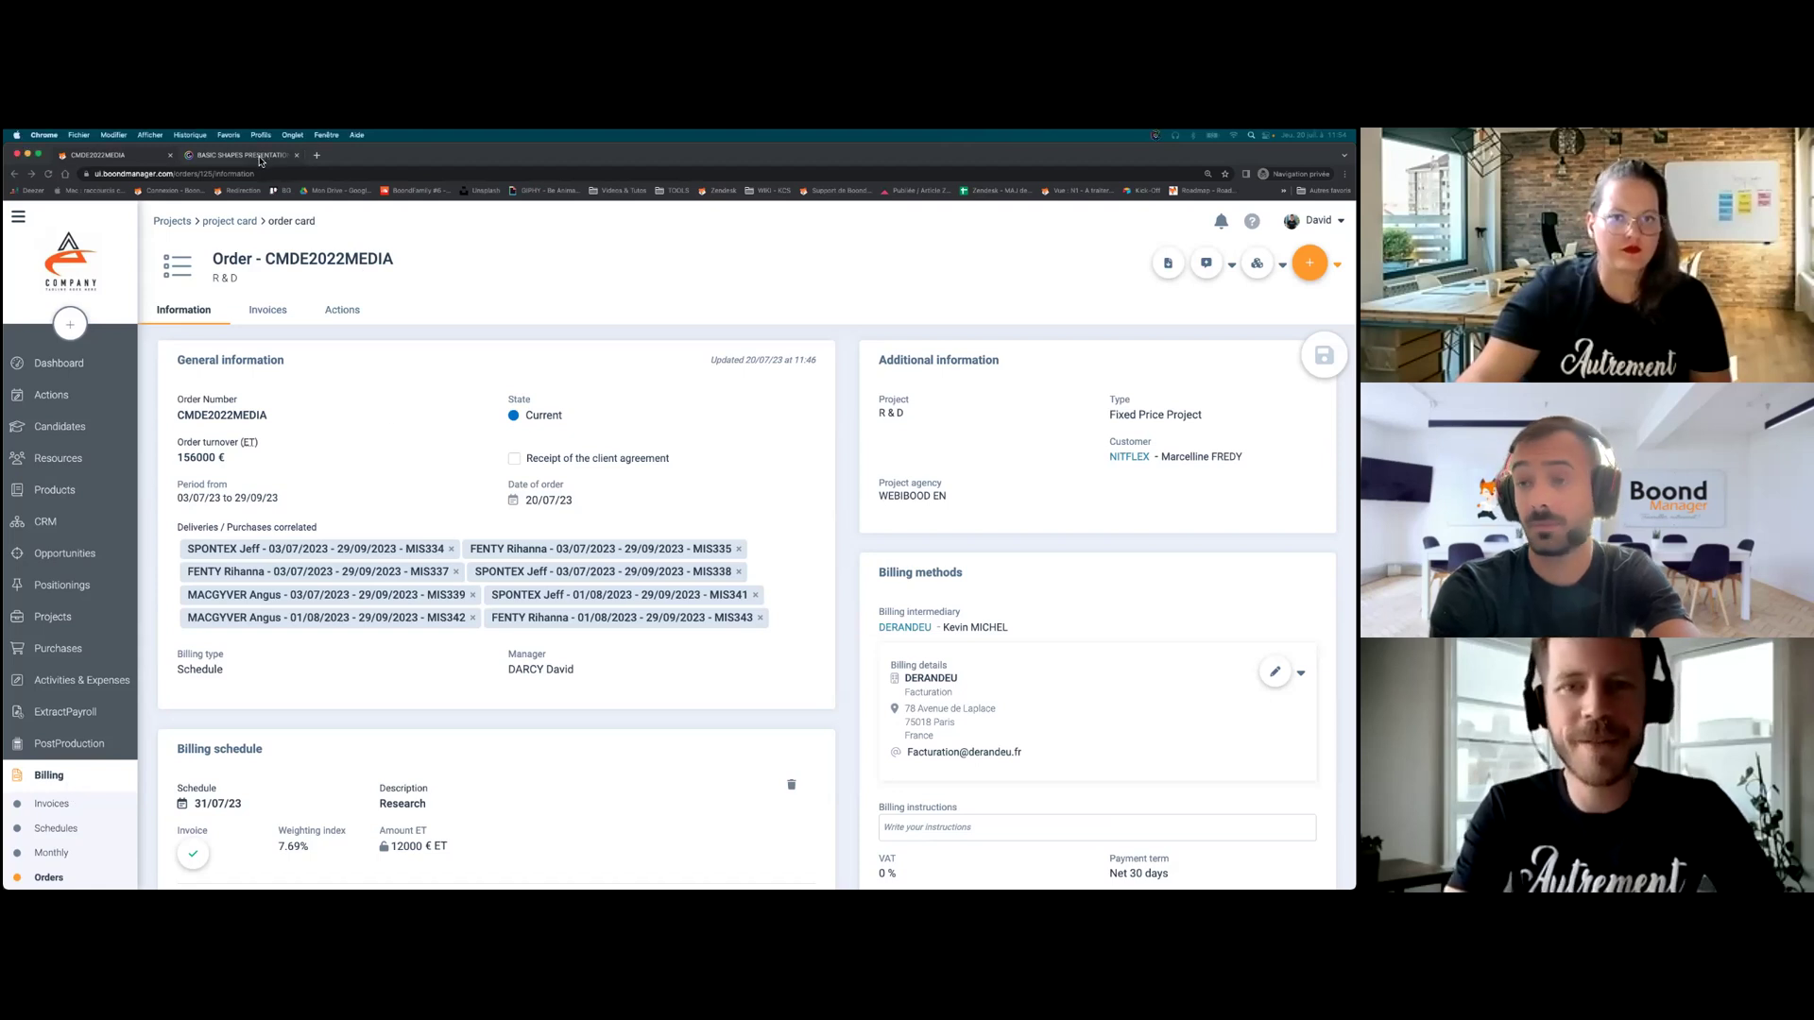
{"action": "left_click", "coordinate": [1340, 522]}
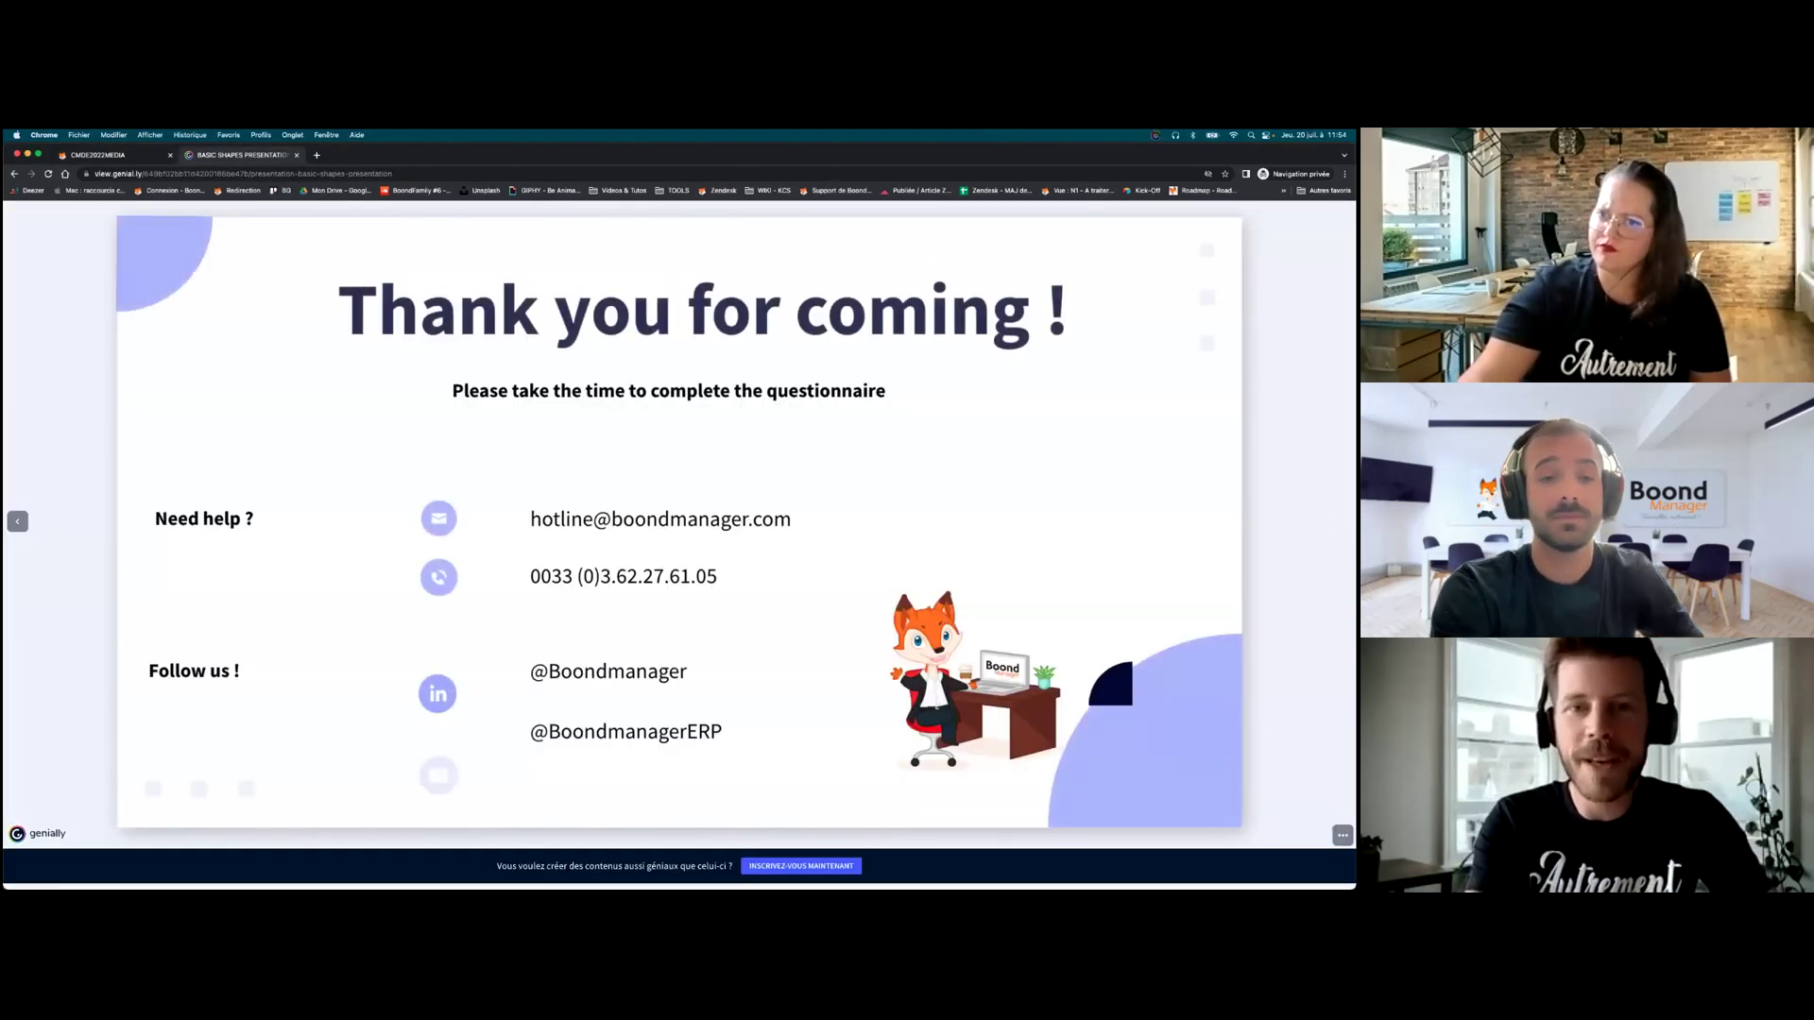